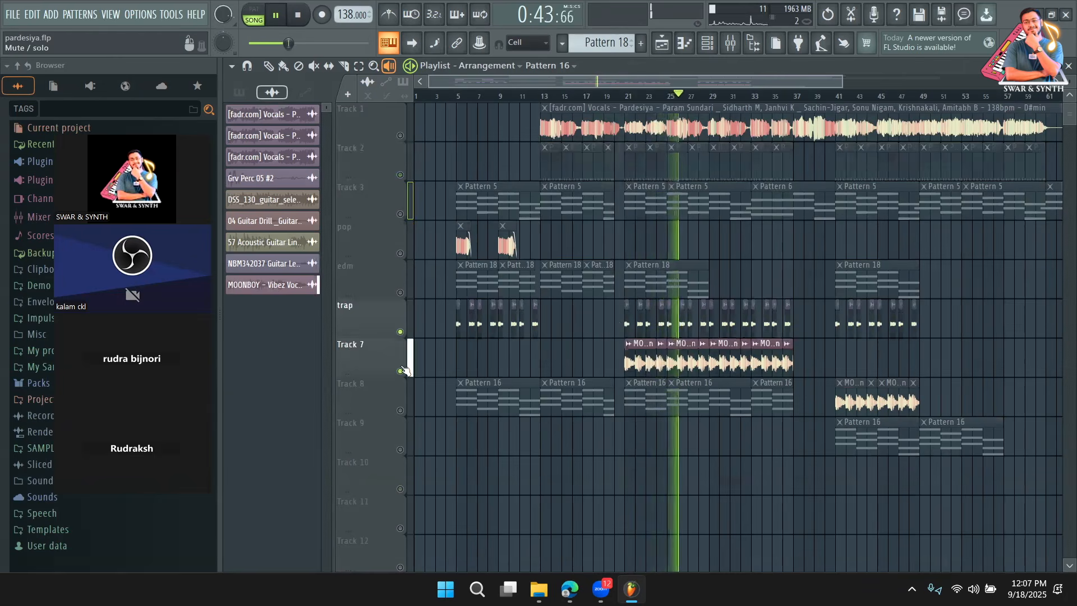
Step: Stop playback and take the trap track and Track 7 out of solo so every playlist track is unmuted
{"action": "key", "text": "space"}
{"action": "right_click", "coordinate": [400, 332]}
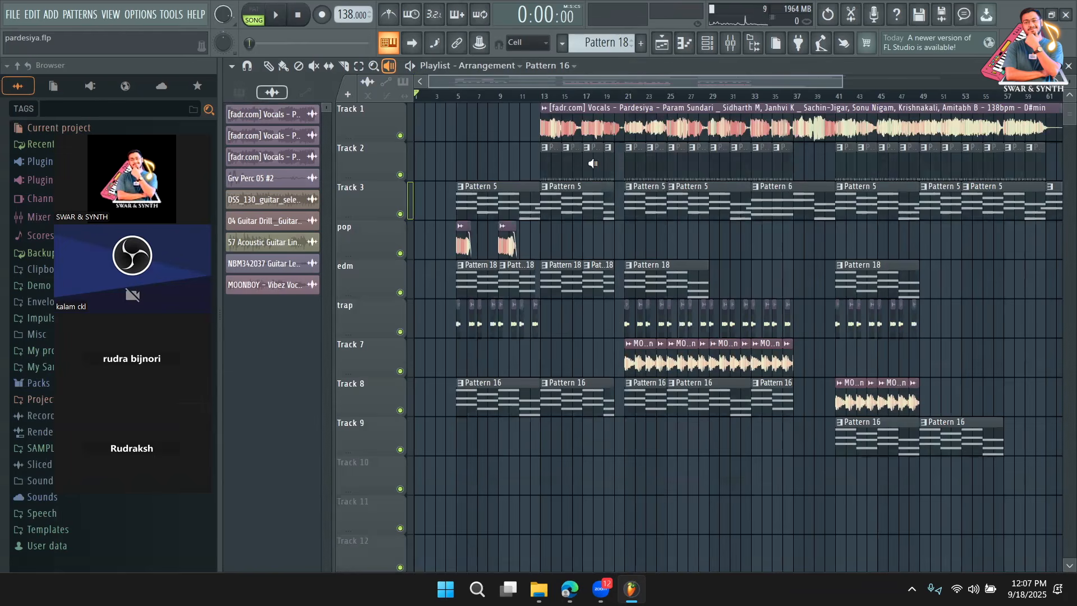
Step: Switch to the empty Pattern 32 and fill all sixteen steps of the FPC Egg 2 channel
{"action": "key", "text": "p"}
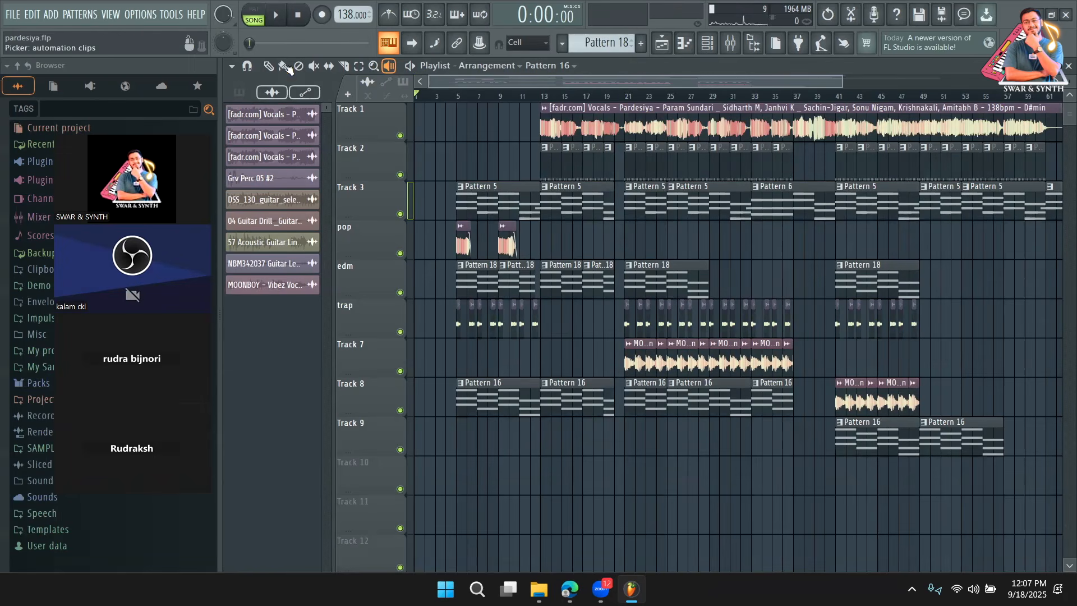
{"action": "left_click", "coordinate": [684, 43]}
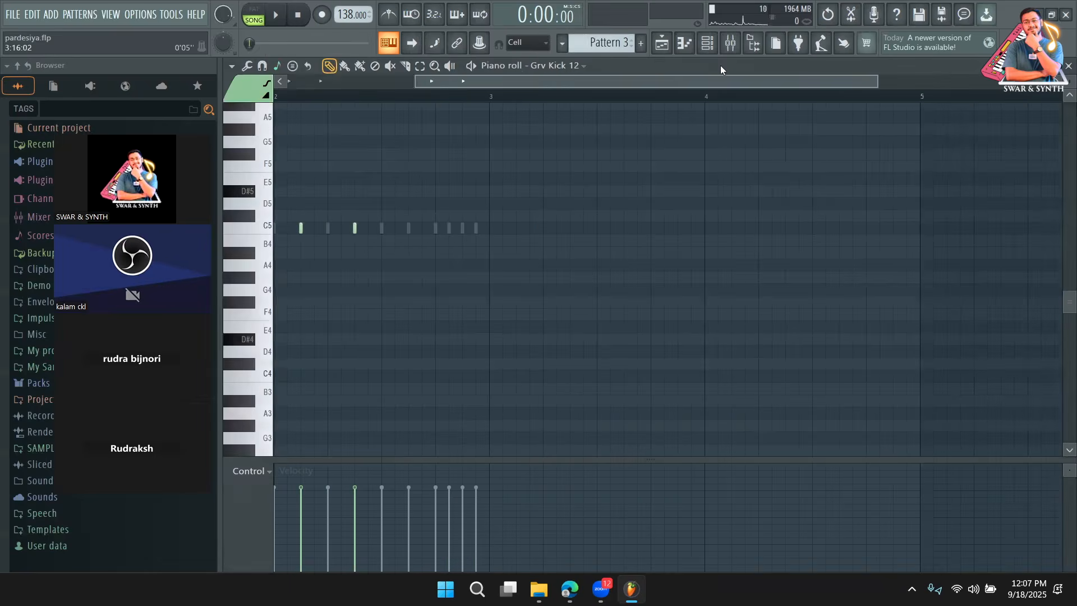
{"action": "left_click", "coordinate": [730, 43]}
{"action": "left_click", "coordinate": [707, 43]}
{"action": "left_click_drag", "start_coordinate": [615, 43], "coordinate": [615, 23]}
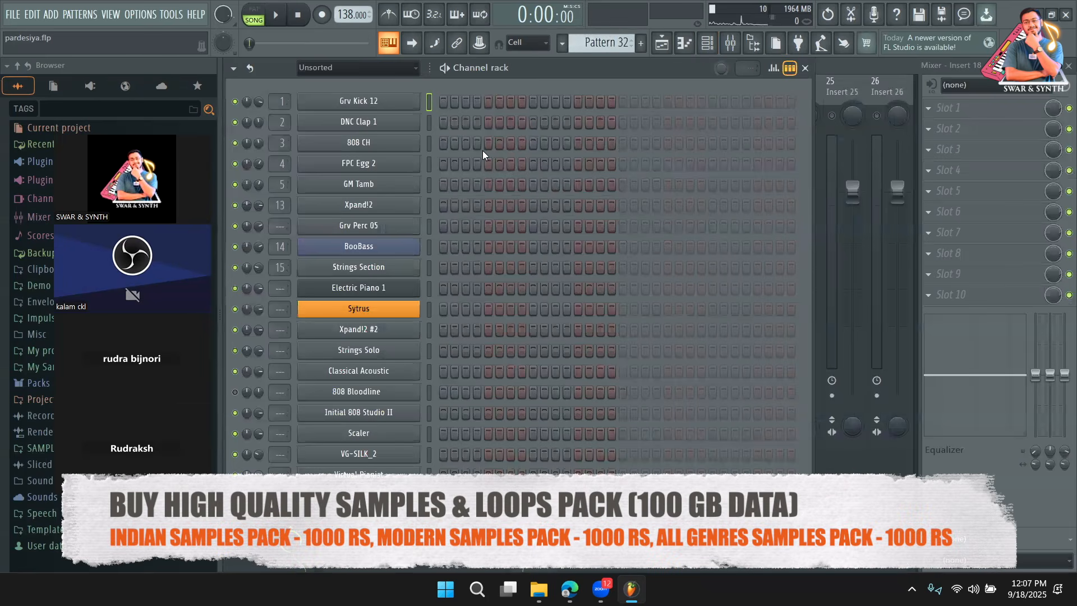
{"action": "left_click_drag", "start_coordinate": [444, 163], "coordinate": [600, 176]}
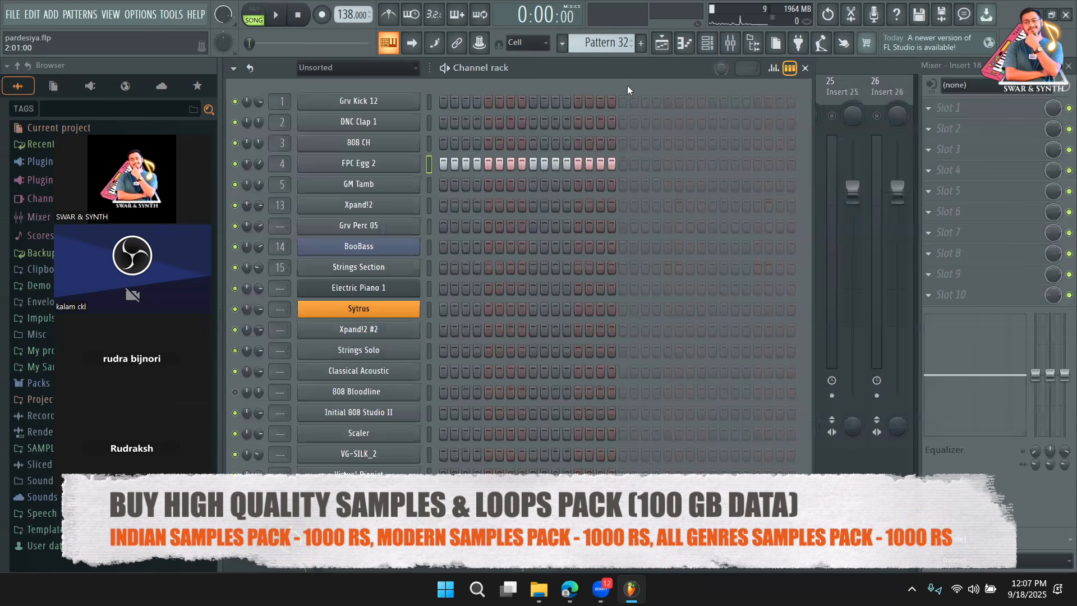
Step: Play the arrangement briefly from about bar 20, view the channel rack, and return to the playlist
{"action": "left_click", "coordinate": [715, 43]}
{"action": "key", "text": "space"}
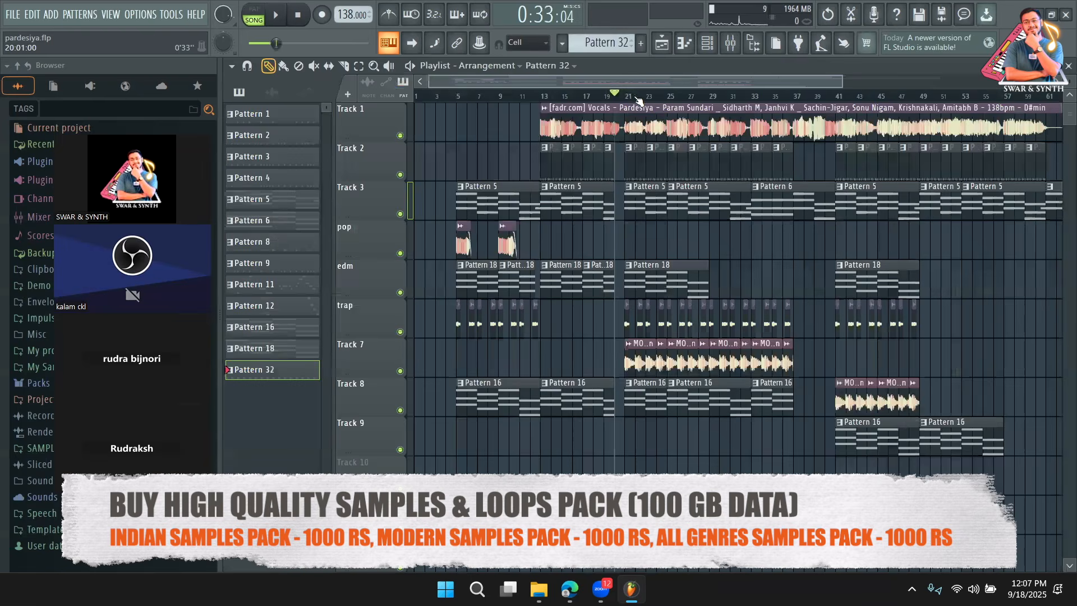
{"action": "left_click", "coordinate": [722, 45]}
{"action": "key", "text": "space"}
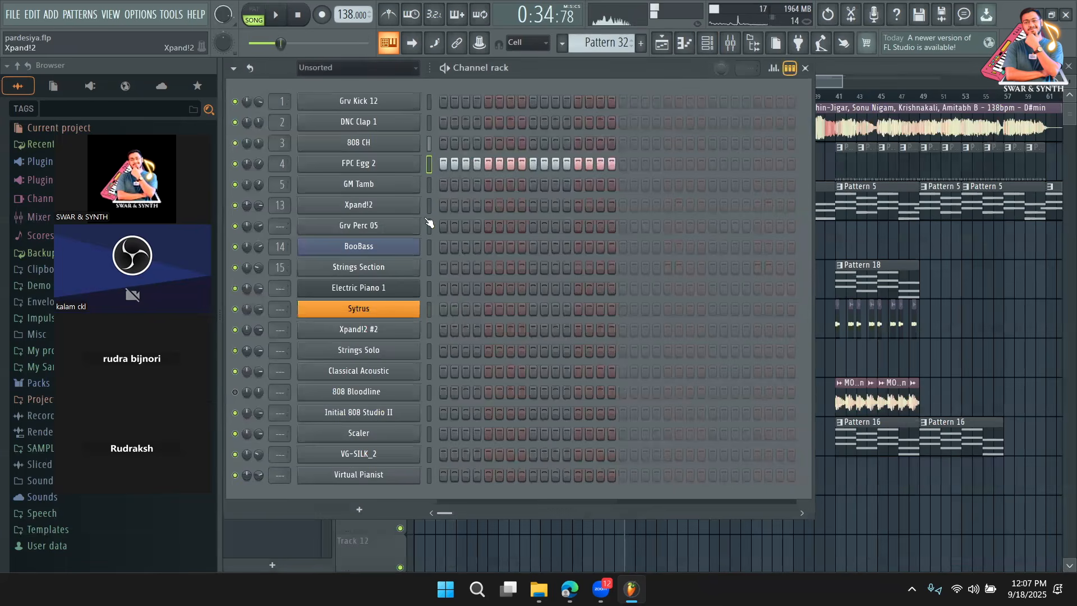
{"action": "left_click", "coordinate": [545, 25]}
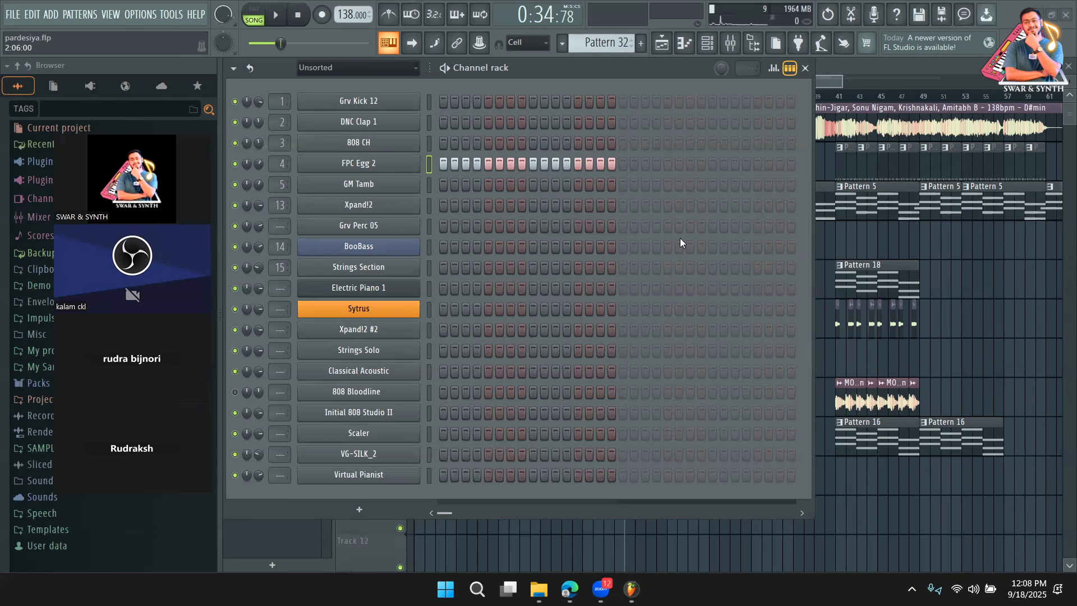
{"action": "key", "text": "F6"}
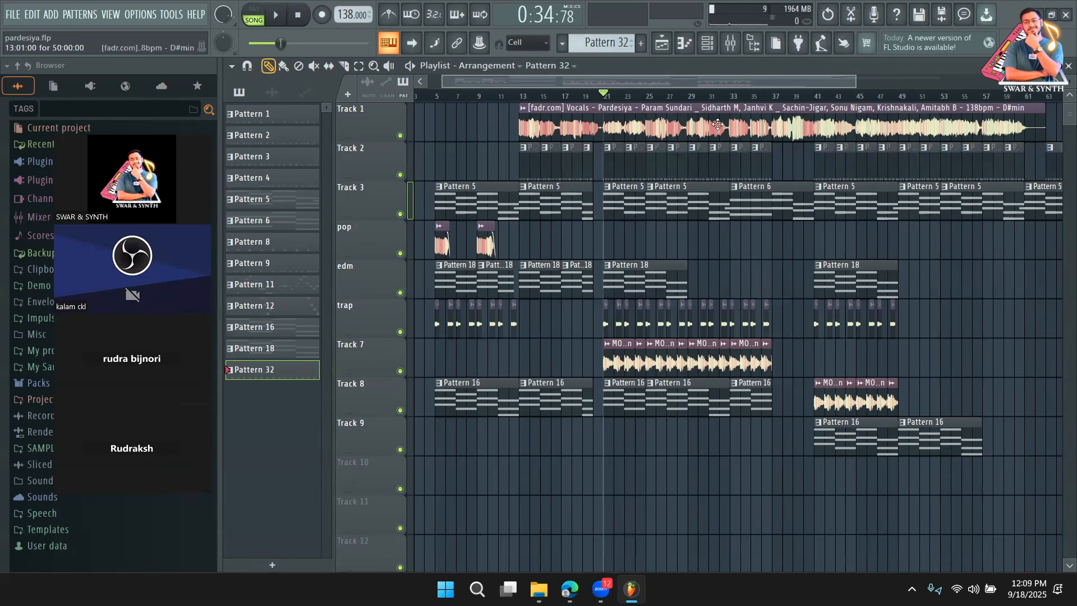
Step: Pick the MOONBOY vocal chop as the clip source and insert one empty track above Track 8
{"action": "left_click", "coordinate": [621, 360]}
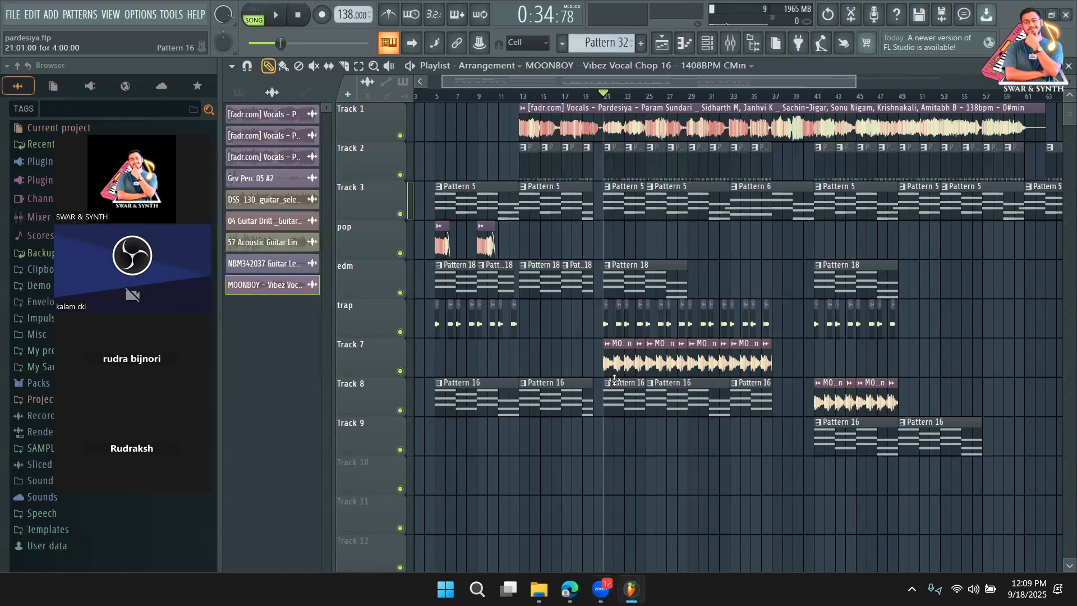
{"action": "right_click", "coordinate": [373, 395]}
{"action": "left_click", "coordinate": [415, 500]}
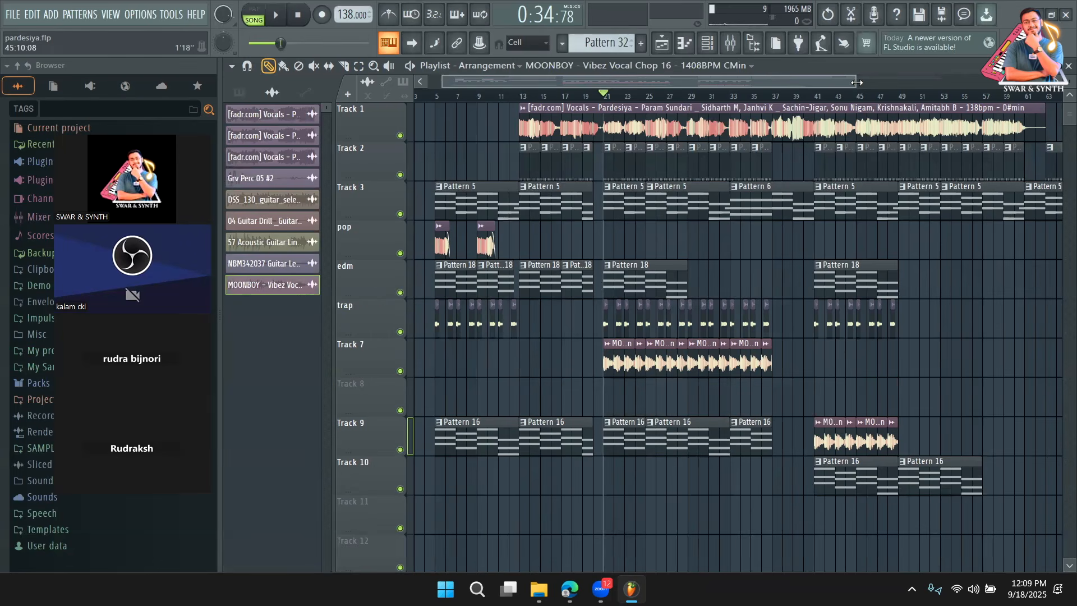
Step: Place a copy of the MOONBOY vocal chop clip at bar 21 on Track 8
{"action": "left_click_drag", "start_coordinate": [856, 82], "coordinate": [718, 83]}
{"action": "left_click", "coordinate": [725, 398]}
{"action": "left_click_drag", "start_coordinate": [733, 427], "coordinate": [722, 417]}
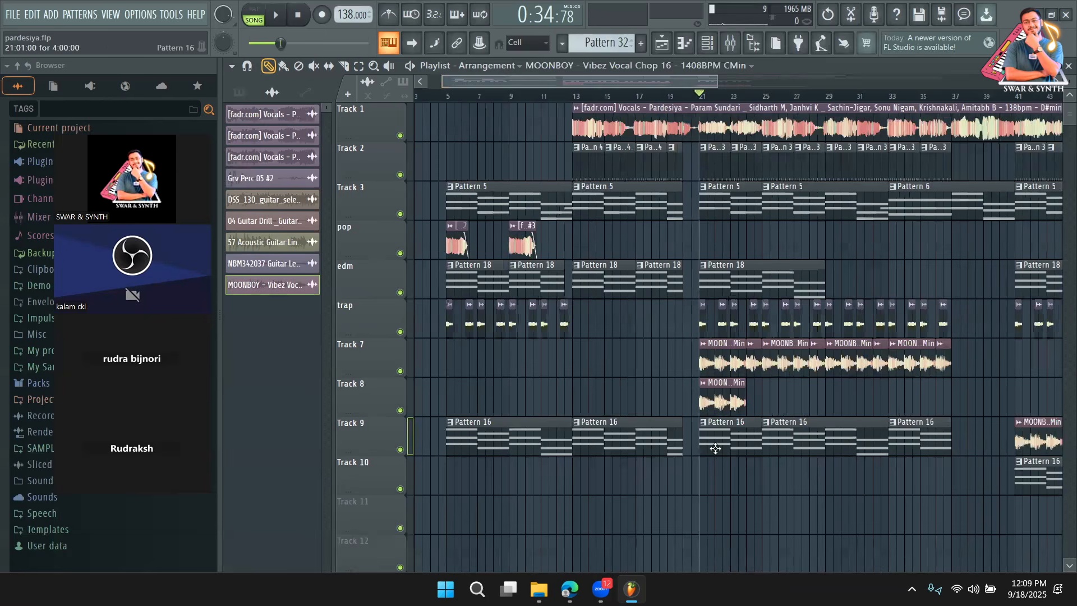
Step: Insert another empty track above Track 9 and move the copied vocal chop clip down onto it
{"action": "right_click", "coordinate": [395, 504]}
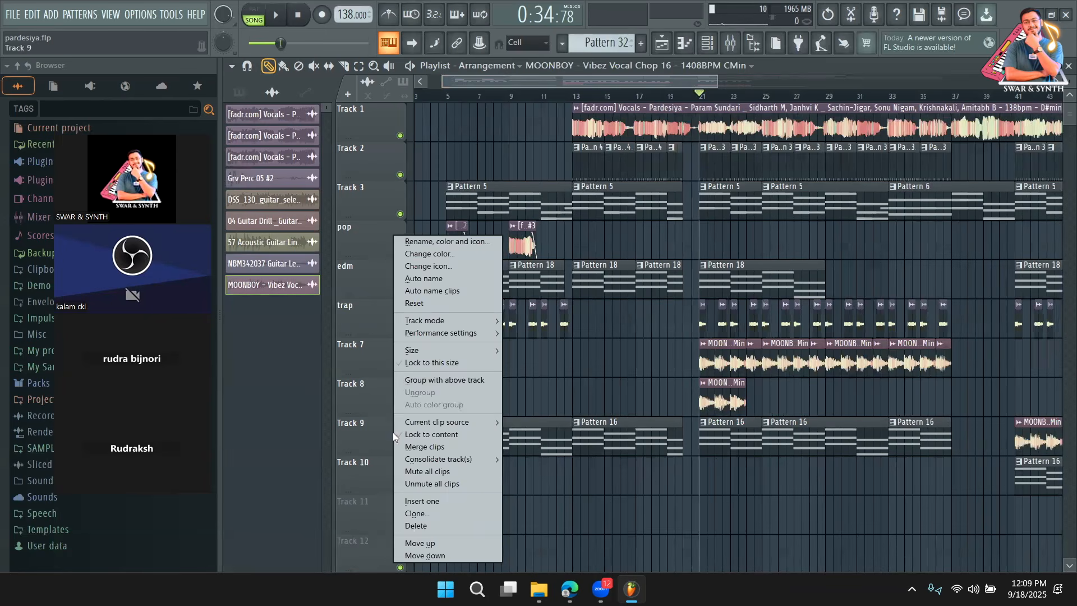
{"action": "left_click", "coordinate": [427, 504]}
{"action": "left_click_drag", "start_coordinate": [710, 402], "coordinate": [710, 439]}
Step: Try moving the first vocal chop clip from Track 7 up to the trap track, and return it to Track 7
{"action": "mouse_move", "coordinate": [711, 368]}
{"action": "left_mouse_down"}
{"action": "mouse_move", "coordinate": [710, 401]}
{"action": "mouse_move", "coordinate": [709, 355]}
{"action": "left_mouse_up"}
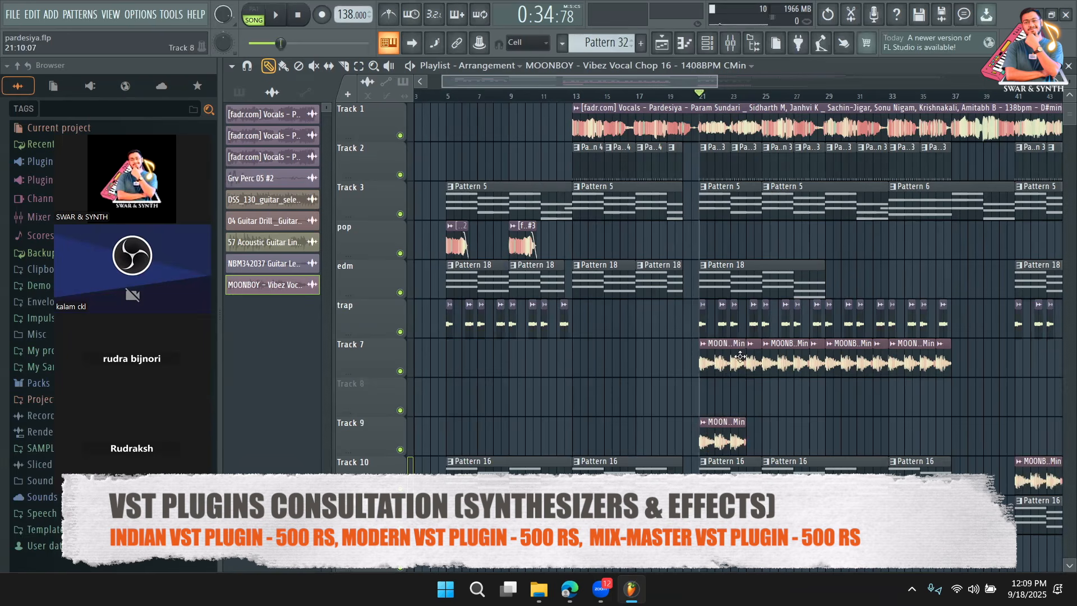
{"action": "left_click_drag", "start_coordinate": [720, 363], "coordinate": [724, 305]}
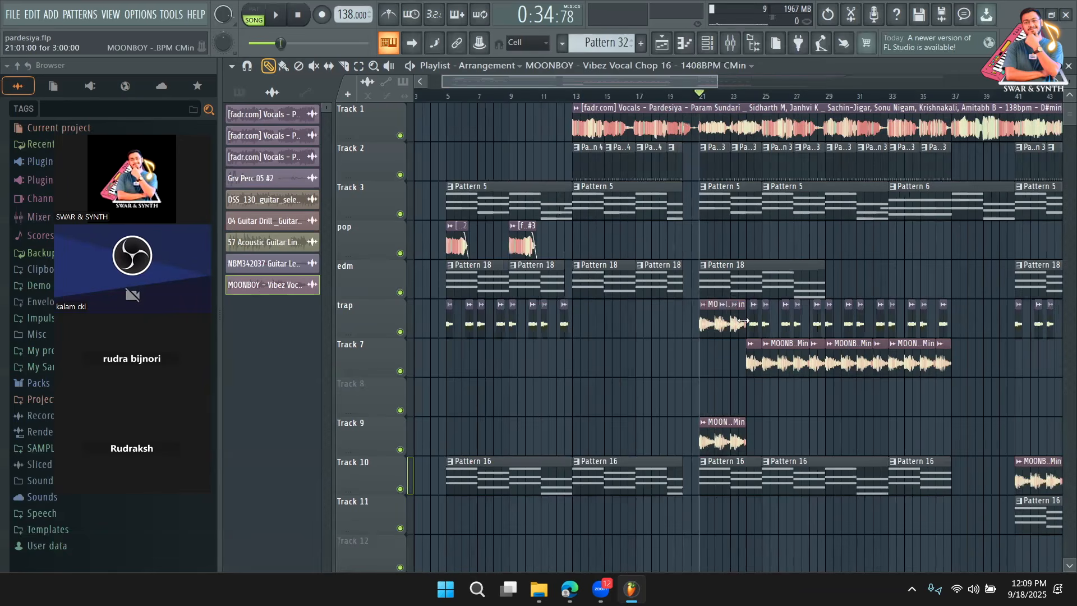
{"action": "left_click_drag", "start_coordinate": [739, 320], "coordinate": [735, 373]}
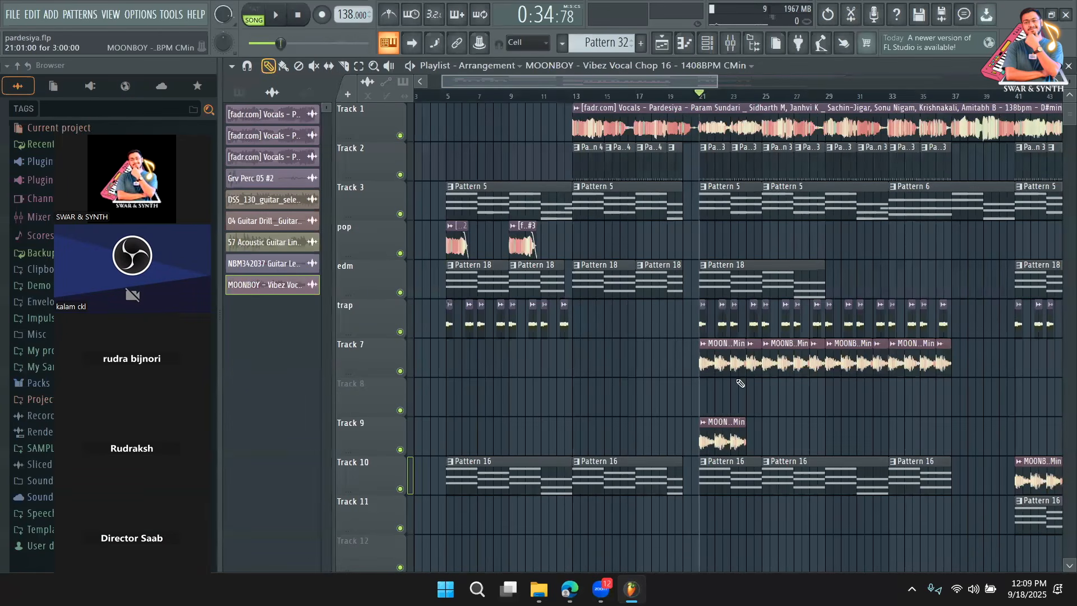
Step: Move the copied vocal chop clip to Track 8, delete it, and repeat adding and deleting clips there
{"action": "left_click_drag", "start_coordinate": [715, 433], "coordinate": [713, 394]}
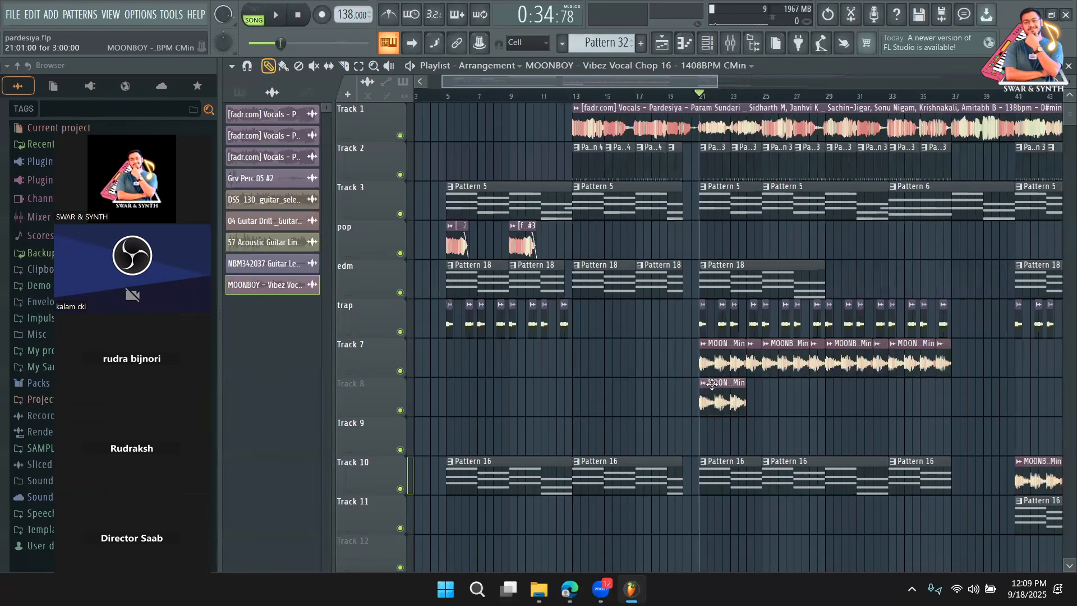
{"action": "right_click", "coordinate": [710, 408]}
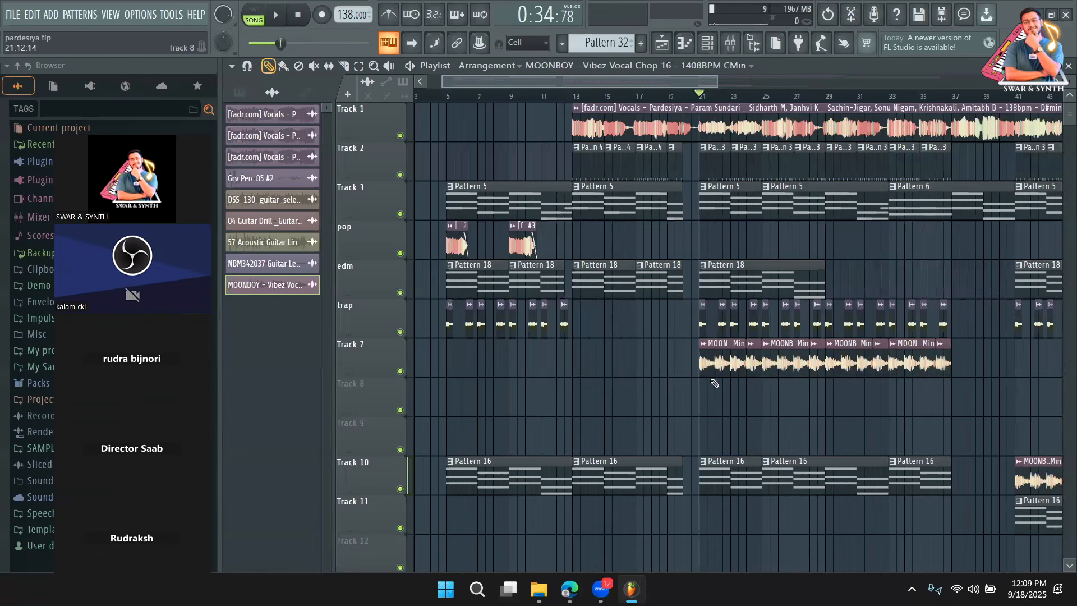
{"action": "left_click", "coordinate": [704, 390]}
{"action": "right_click", "coordinate": [717, 390]}
{"action": "double_click", "coordinate": [727, 368]}
{"action": "right_click", "coordinate": [738, 402]}
{"action": "left_click_drag", "start_coordinate": [718, 388], "coordinate": [706, 345]}
{"action": "right_click", "coordinate": [709, 345]}
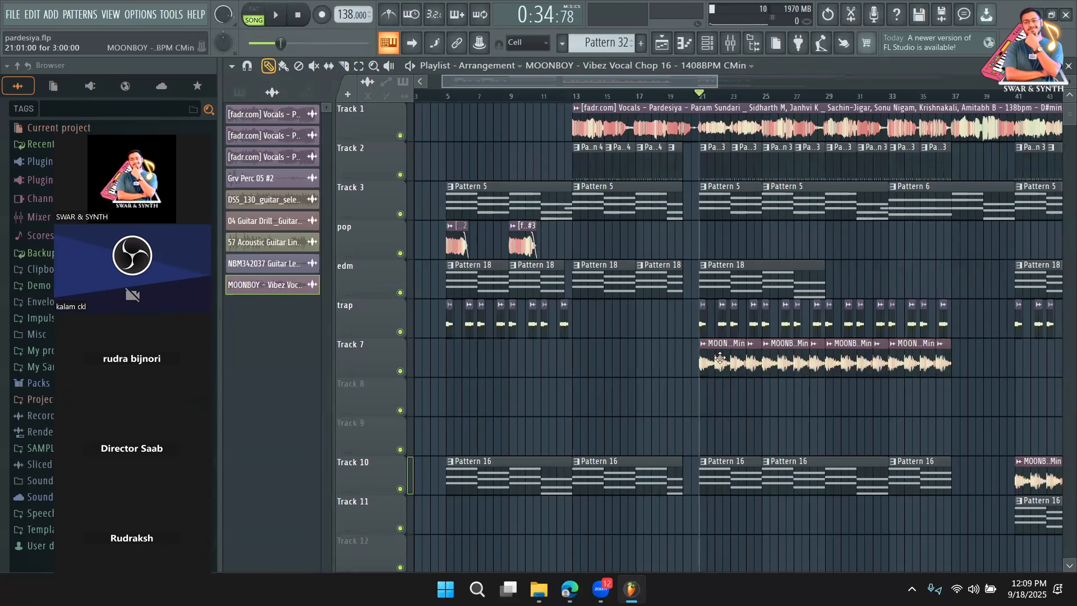
Step: Delete the first vocal chop clip on Track 7 and place it again at bar 21
{"action": "right_click", "coordinate": [720, 357]}
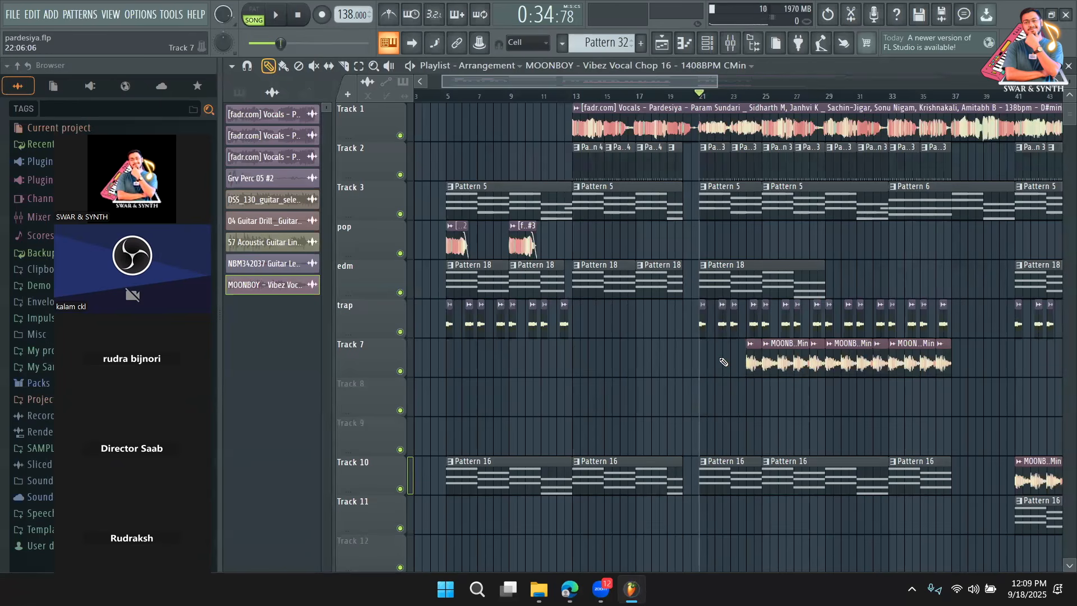
{"action": "left_click", "coordinate": [720, 359]}
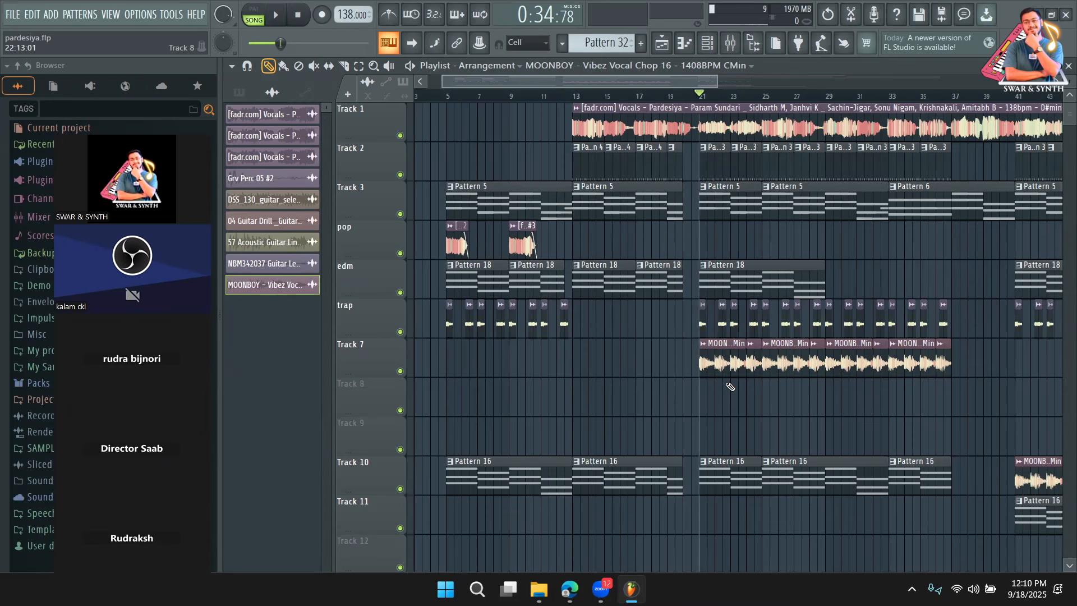
Step: Play the arrangement briefly from bar 21, view the mixer, and return to the playlist
{"action": "key", "text": "space"}
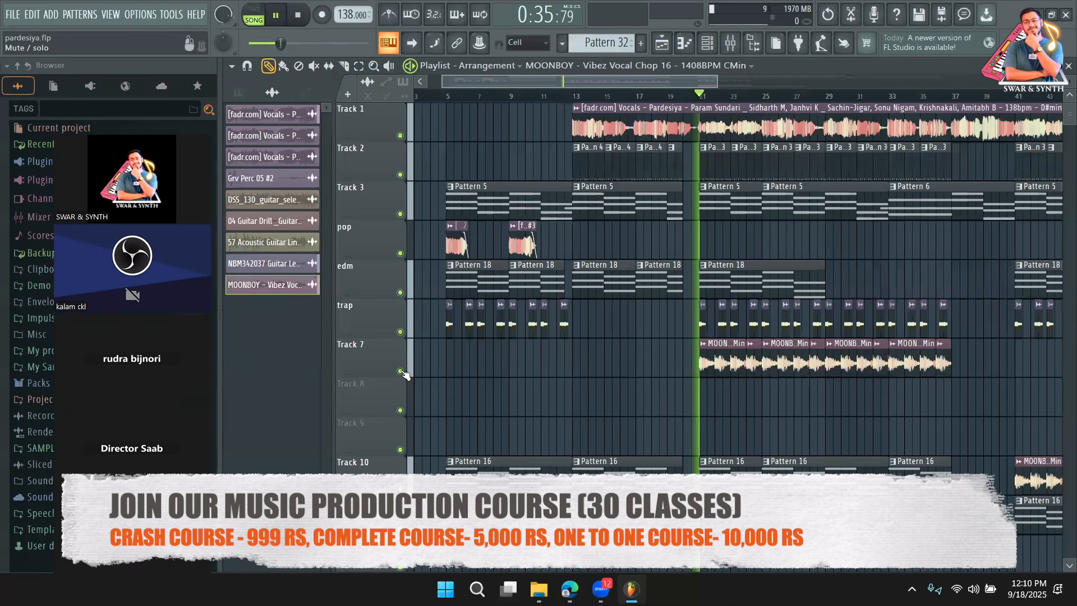
{"action": "key", "text": "space"}
{"action": "left_click", "coordinate": [730, 42]}
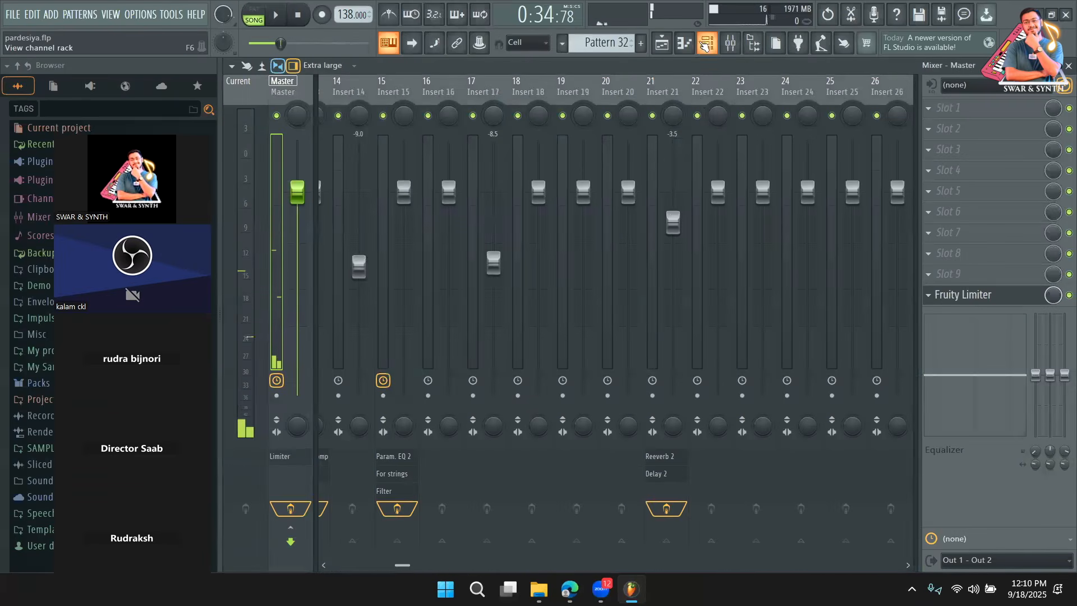
{"action": "left_click", "coordinate": [661, 43]}
Step: Play the vocal chop clips from bar 21 with Track 7 soloed
{"action": "mouse_move", "coordinate": [708, 399]}
{"action": "left_mouse_down"}
{"action": "mouse_move", "coordinate": [705, 364]}
{"action": "mouse_move", "coordinate": [721, 387]}
{"action": "left_mouse_up"}
{"action": "right_click", "coordinate": [723, 386]}
{"action": "key", "text": "space"}
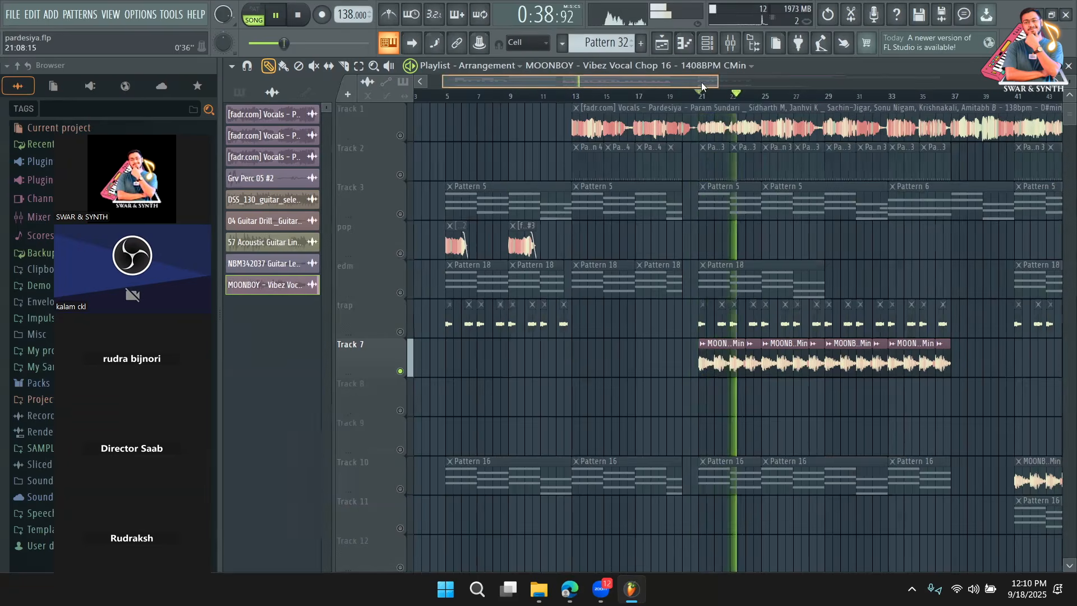
{"action": "left_click_drag", "start_coordinate": [701, 85], "coordinate": [717, 85]}
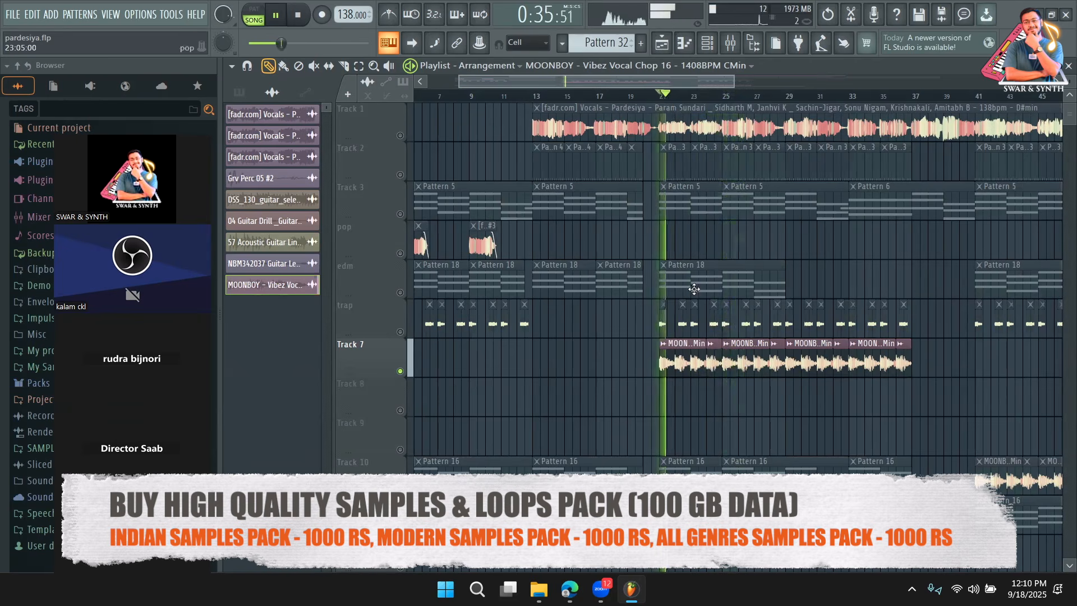
{"action": "key", "text": "space"}
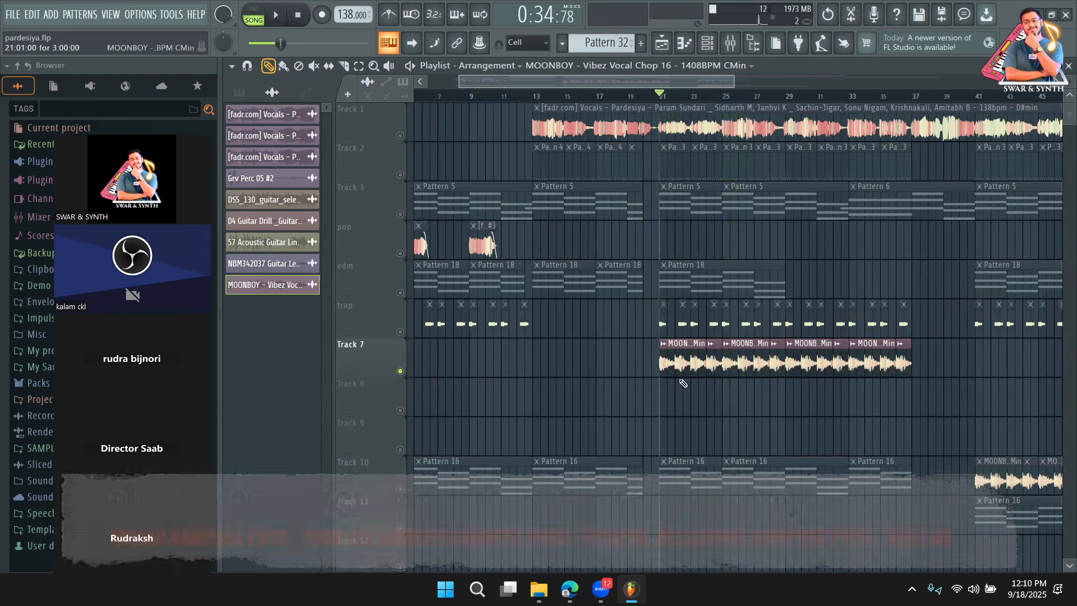
Step: Check the master level in the mixer while the soloed Track 7 plays from bar 21
{"action": "left_click", "coordinate": [730, 42]}
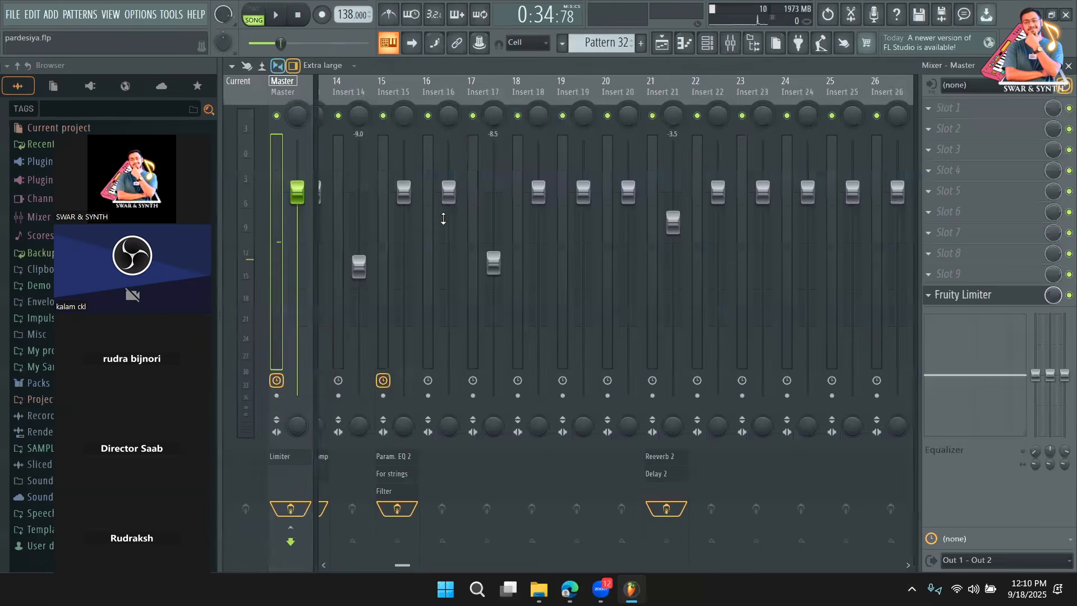
{"action": "key", "text": "space"}
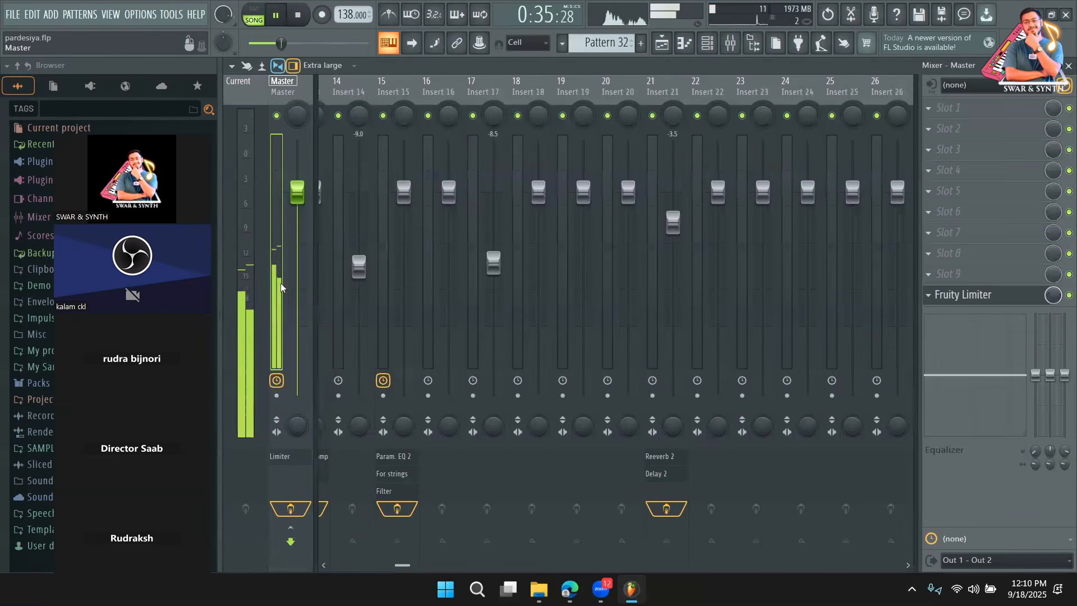
{"action": "left_click", "coordinate": [662, 44]}
{"action": "key", "text": "space"}
Step: Play the soloed Track 7 from bar 25 while watching the mixer's master meter, and return to the playlist
{"action": "left_click", "coordinate": [726, 98]}
{"action": "key", "text": "space"}
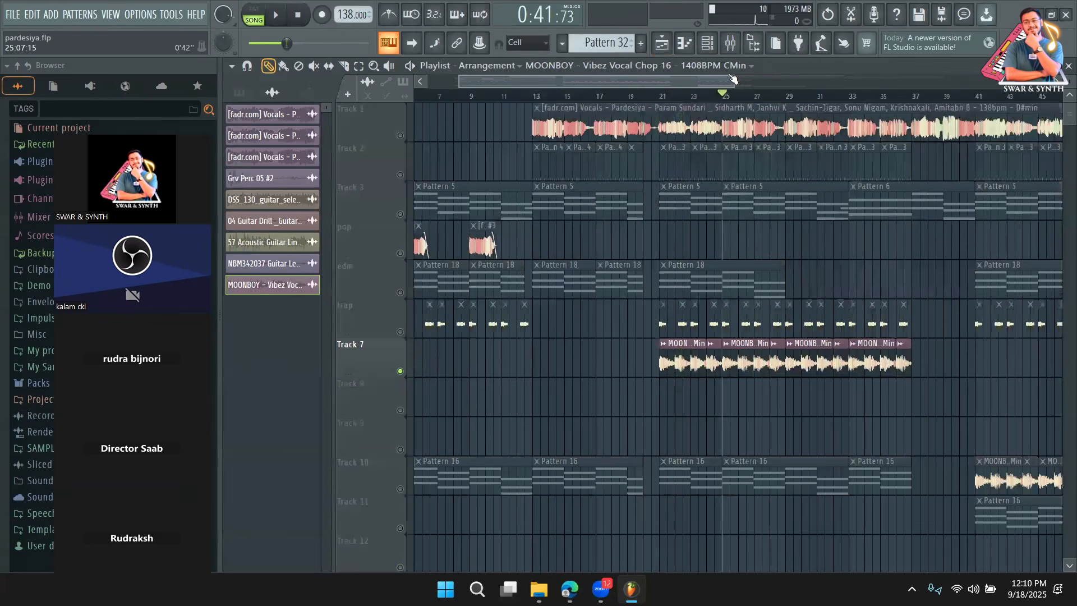
{"action": "left_click", "coordinate": [731, 43]}
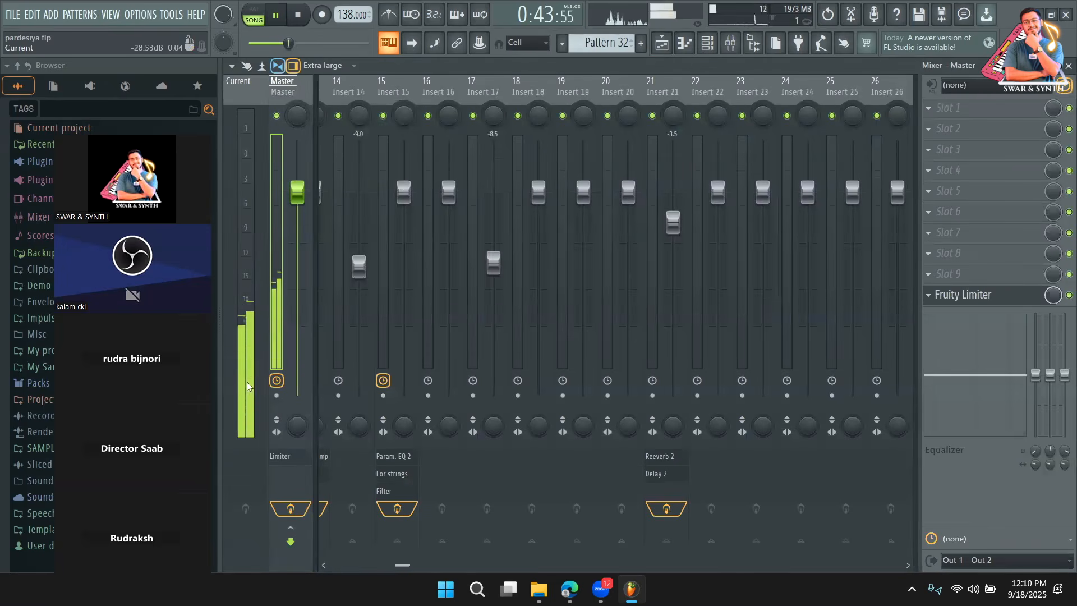
{"action": "key", "text": "space"}
{"action": "left_click", "coordinate": [662, 44]}
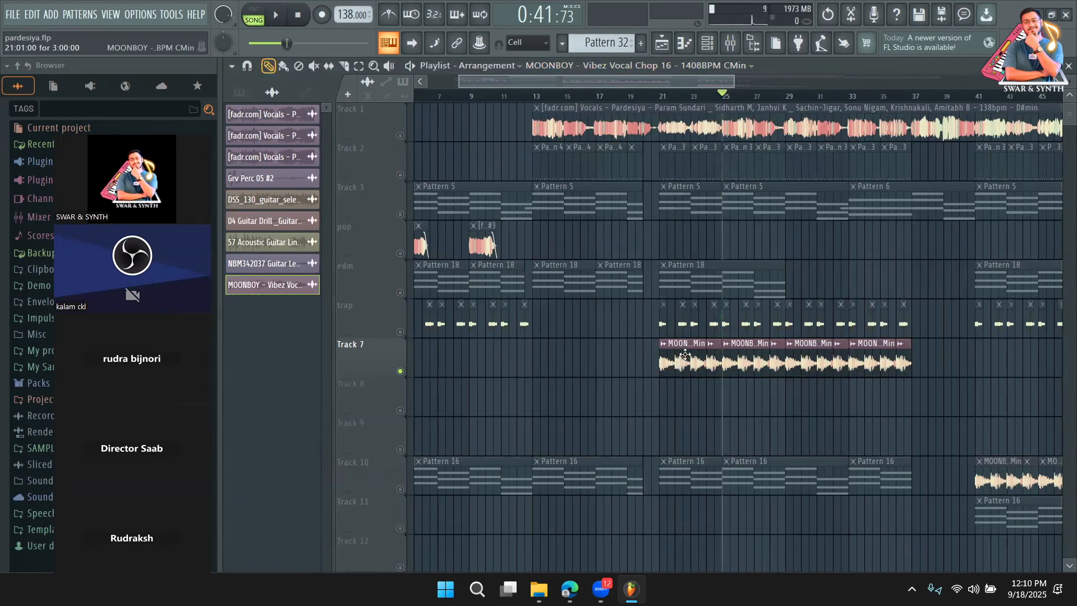
Step: Add and delete a trial clip on Track 8, and delete and replace the first vocal chop clip on Track 7
{"action": "left_click", "coordinate": [676, 402]}
{"action": "right_click", "coordinate": [676, 402]}
{"action": "right_click", "coordinate": [678, 359]}
{"action": "left_click", "coordinate": [663, 357]}
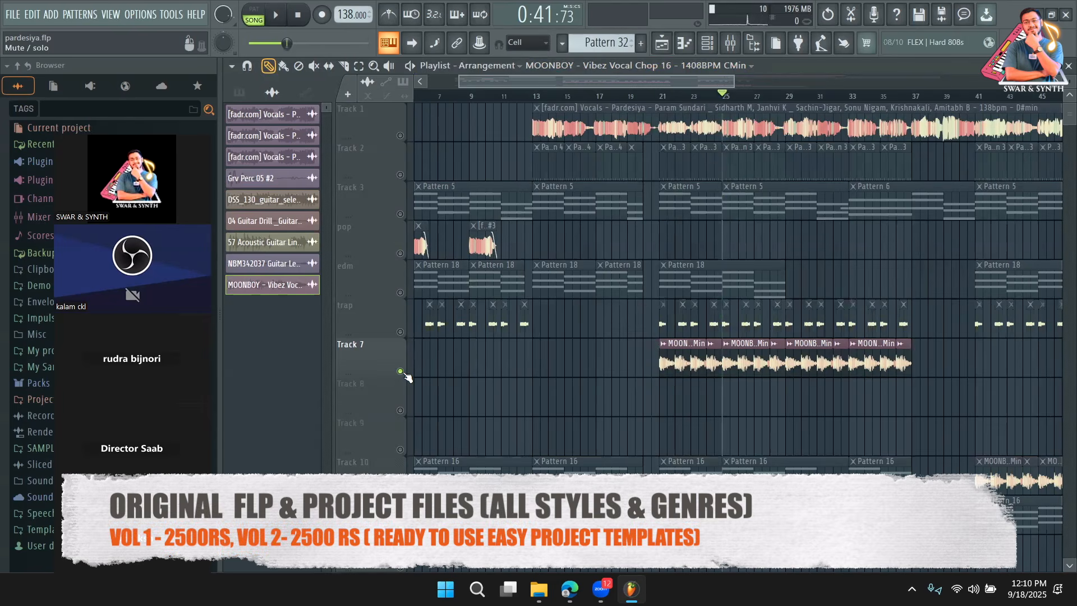
Step: Take Track 7 out of solo and play the full arrangement from about bar 20
{"action": "right_click", "coordinate": [400, 371]}
{"action": "key", "text": "space"}
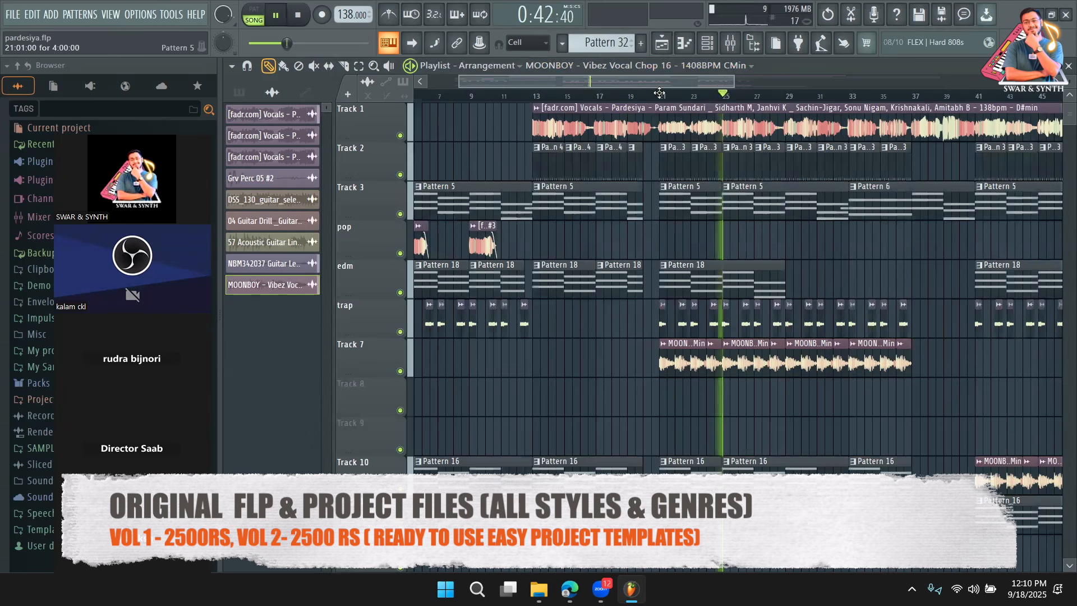
{"action": "left_click", "coordinate": [642, 93]}
{"action": "left_click_drag", "start_coordinate": [732, 80], "coordinate": [1004, 119]}
{"action": "right_click", "coordinate": [974, 168]}
{"action": "right_click", "coordinate": [902, 193]}
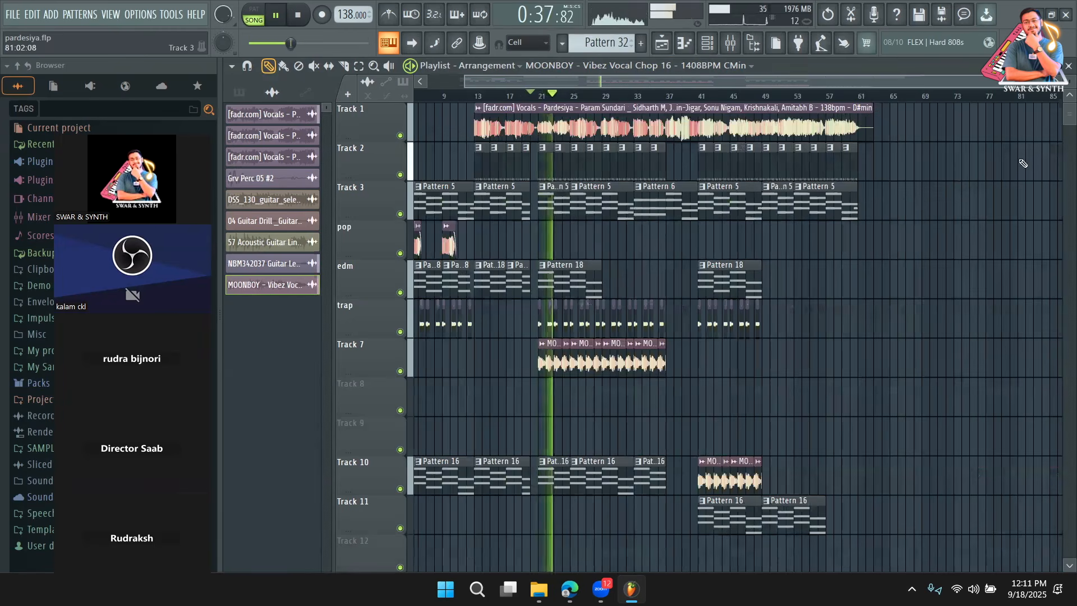
{"action": "left_click_drag", "start_coordinate": [1059, 82], "coordinate": [907, 89]}
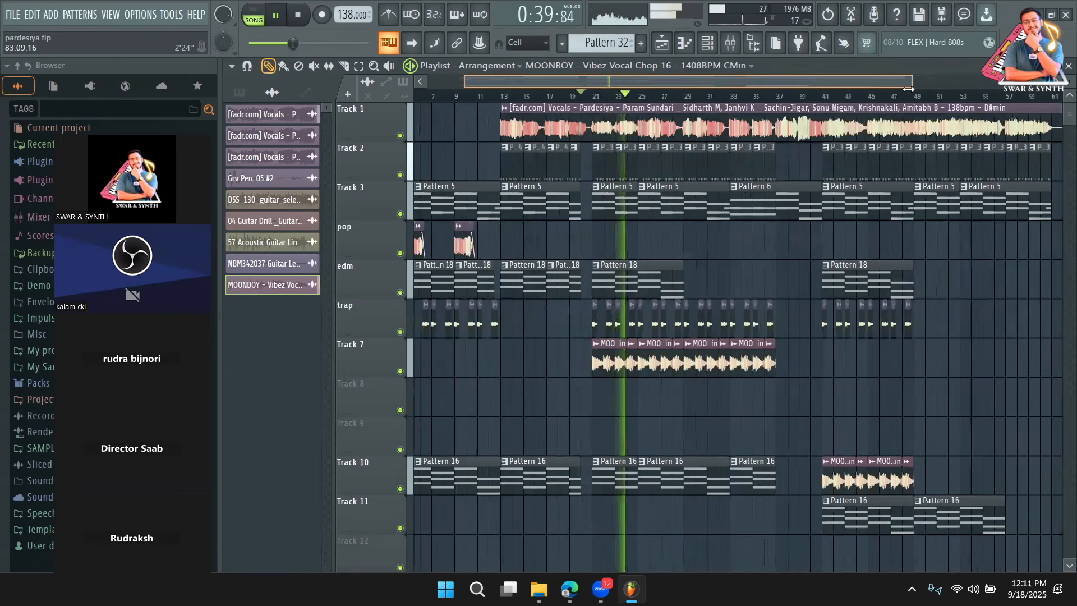
Step: Stop the arrangement's playback, set the playhead to bar 13 and save the pardesiya project
{"action": "left_click_drag", "start_coordinate": [489, 83], "coordinate": [415, 84]}
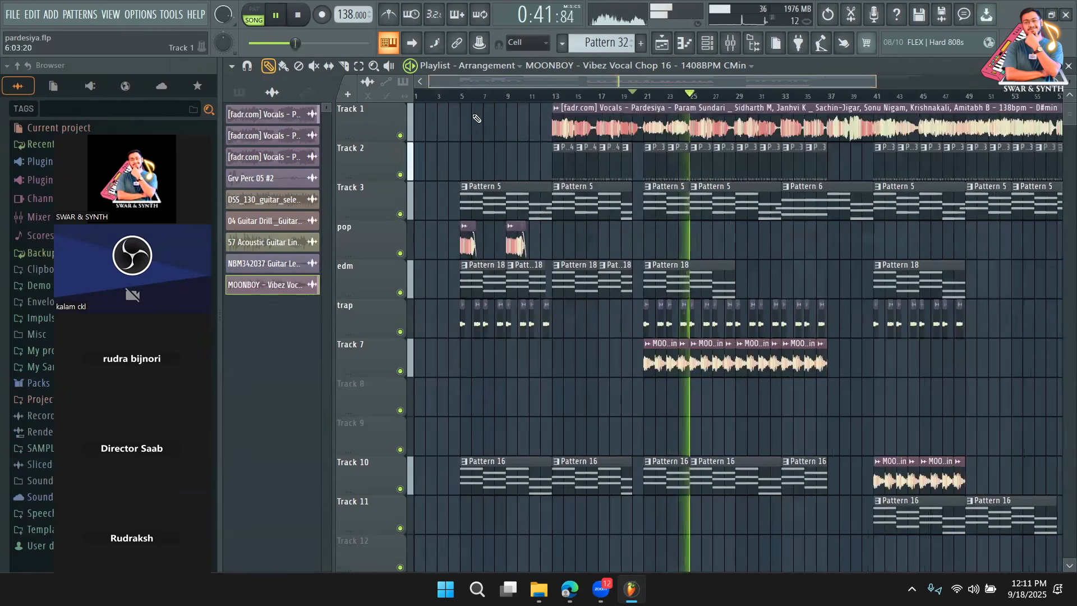
{"action": "key", "text": "space"}
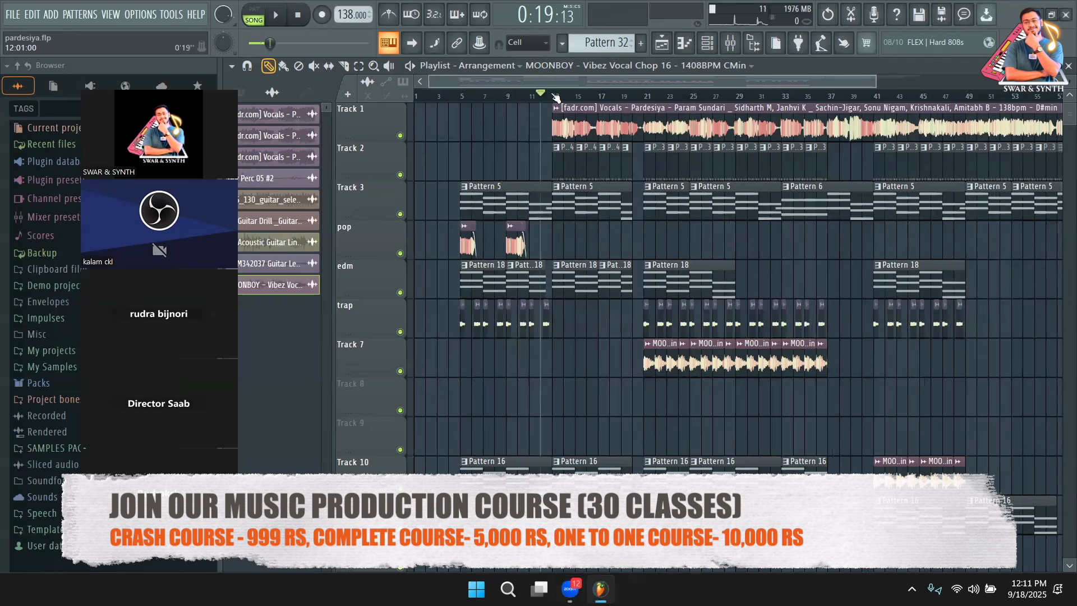
{"action": "left_click", "coordinate": [556, 97]}
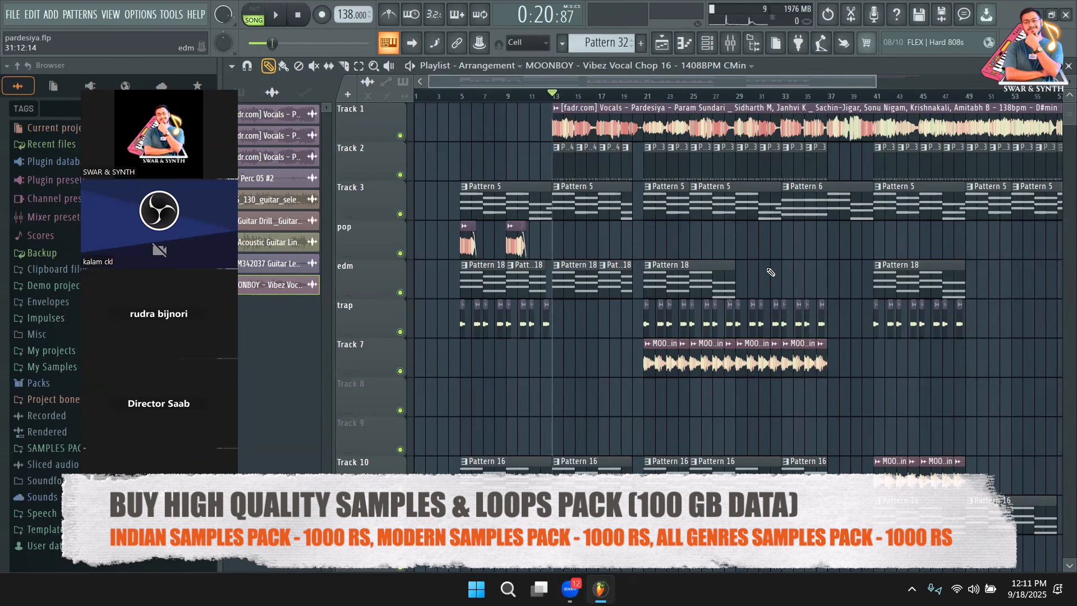
{"action": "key", "text": "ctrl+s"}
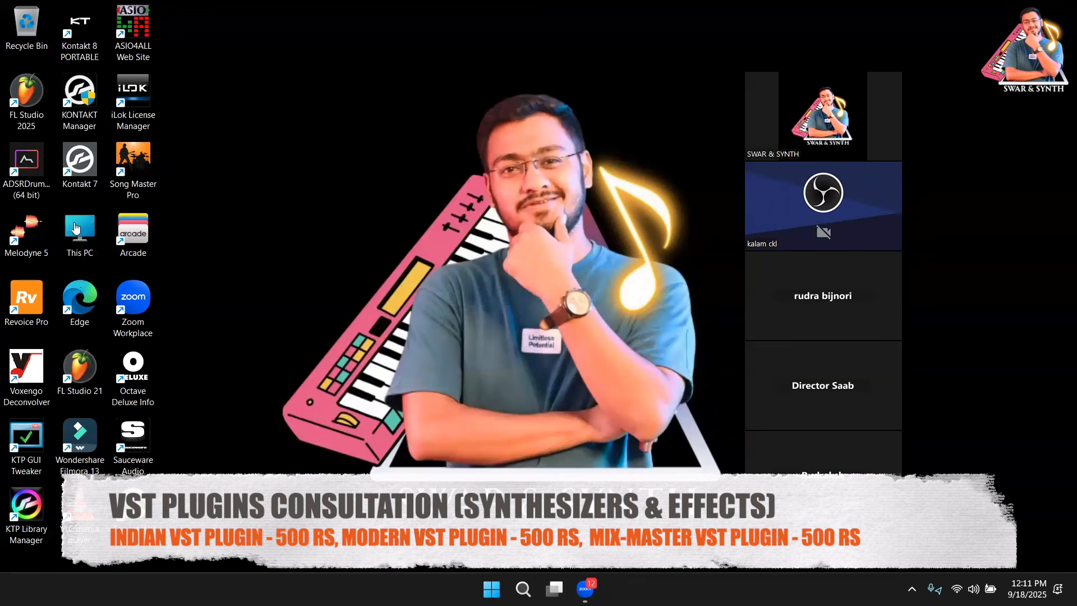
Step: Look through the files and project folders in the Videos folder, and minimise its window
{"action": "double_click", "coordinate": [77, 229]}
{"action": "left_click", "coordinate": [55, 286]}
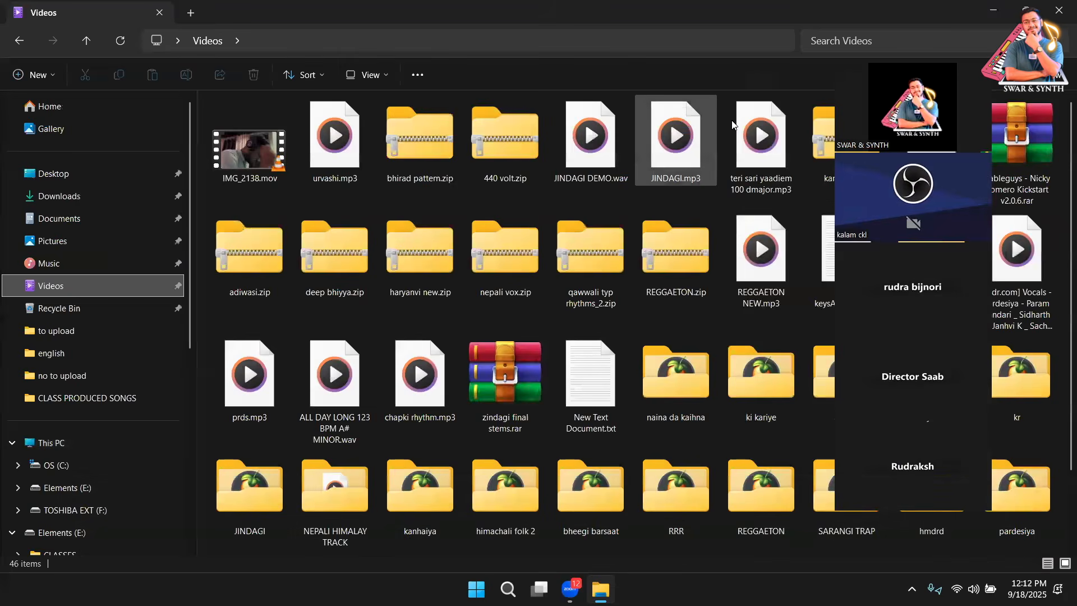
{"action": "scroll", "coordinate": [732, 125], "scroll_direction": "down", "scroll_amount": 2}
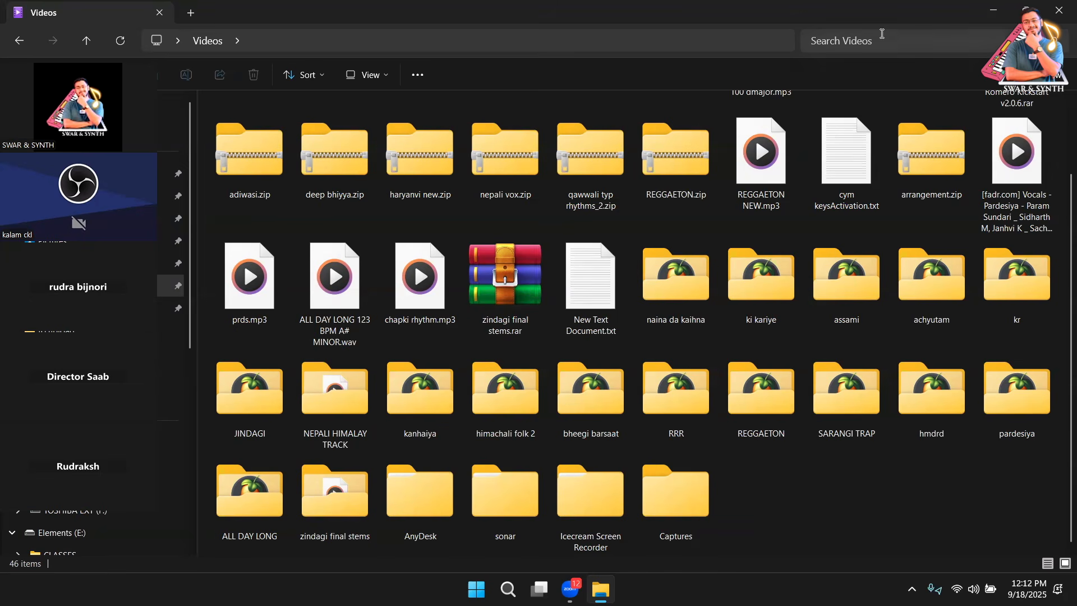
{"action": "left_click", "coordinate": [993, 10]}
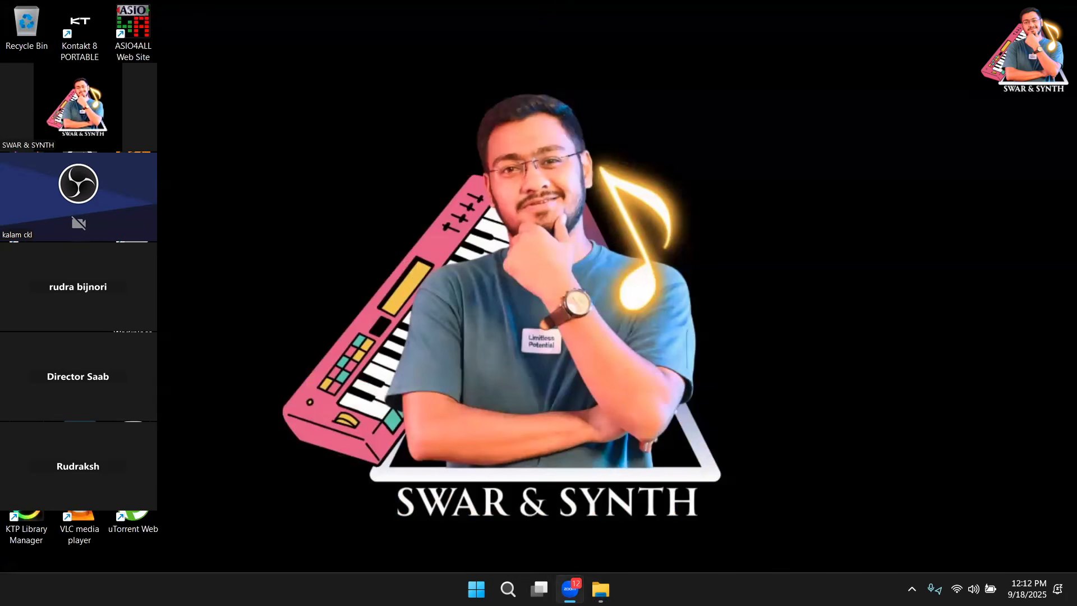
Step: Move the meeting thumbnails aside, open YouTube in Edge and search for "hitler punjabi movie"
{"action": "left_click_drag", "start_coordinate": [78, 159], "coordinate": [377, 125]}
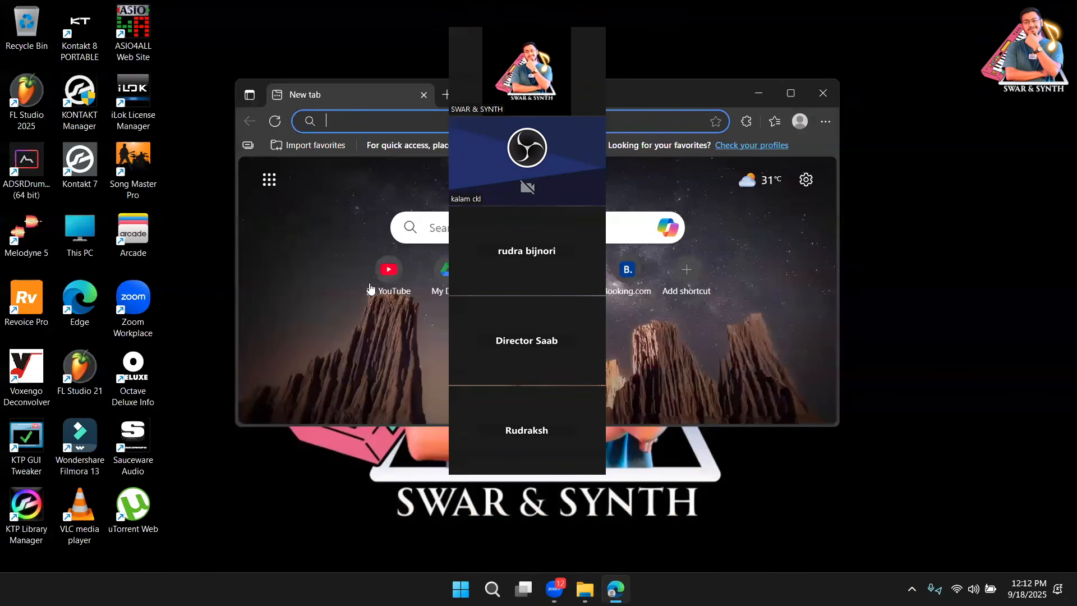
{"action": "left_click_drag", "start_coordinate": [471, 30], "coordinate": [884, 48]}
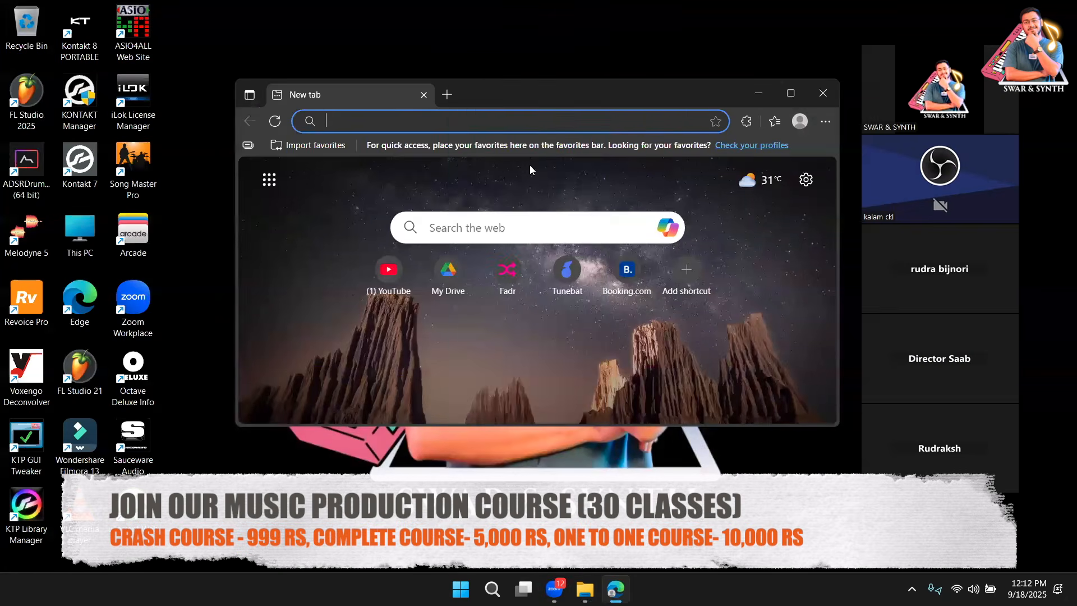
{"action": "left_click", "coordinate": [389, 271]}
{"action": "left_click", "coordinate": [415, 152]}
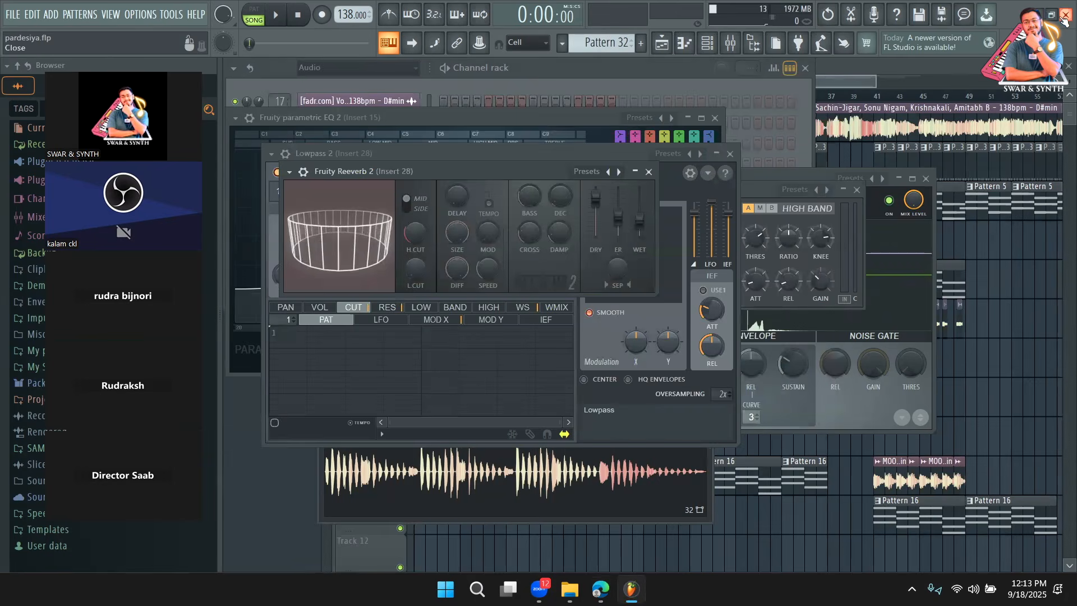
Step: Close the floating plugin windows in the pardesiya project, and switch to Edge to pause the Hitler song video
{"action": "key", "text": "F12"}
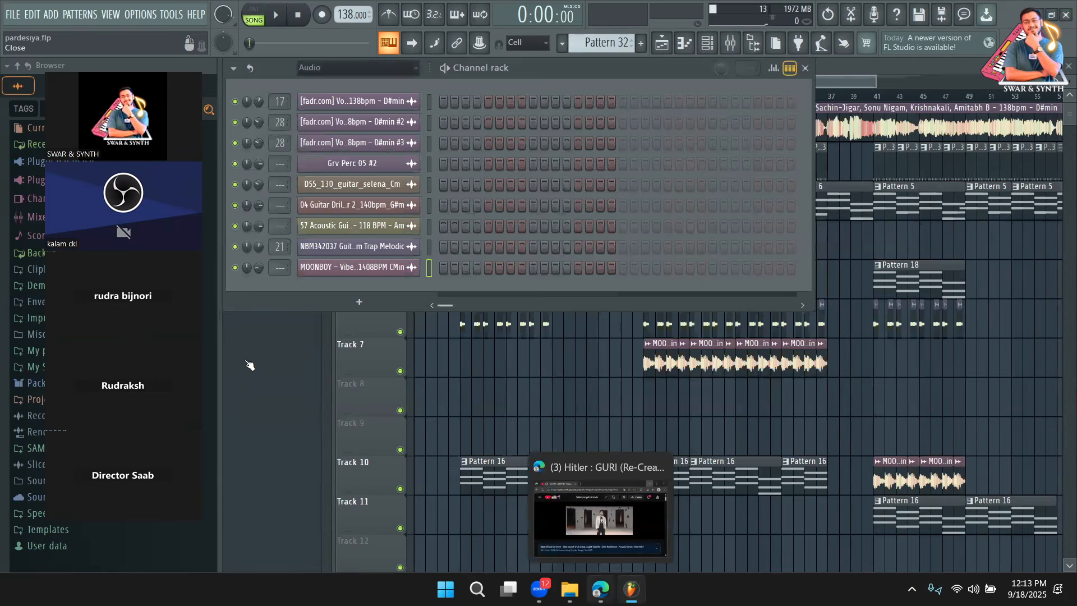
{"action": "left_click", "coordinate": [599, 516]}
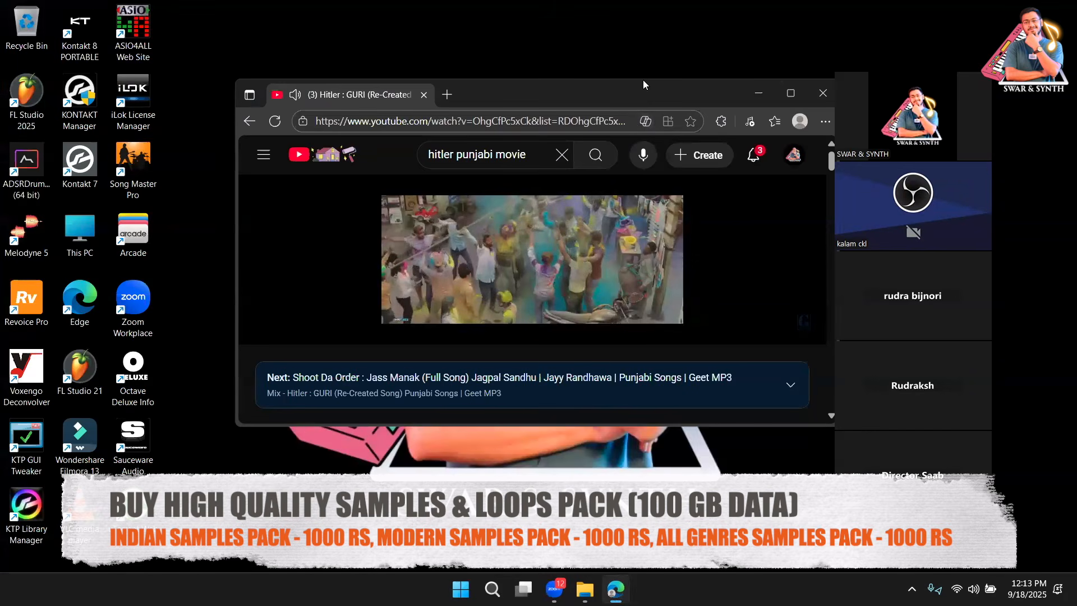
{"action": "left_click", "coordinate": [536, 267]}
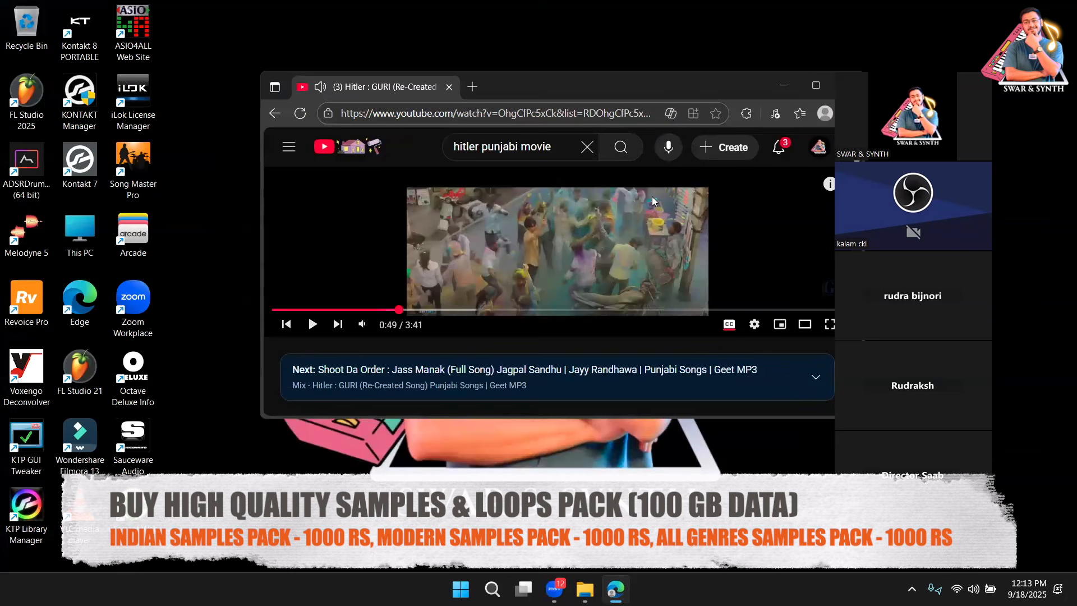
Step: Launch FL Studio 21 with a new project, and resume the Hitler song video in Edge at a lower volume
{"action": "double_click", "coordinate": [85, 400]}
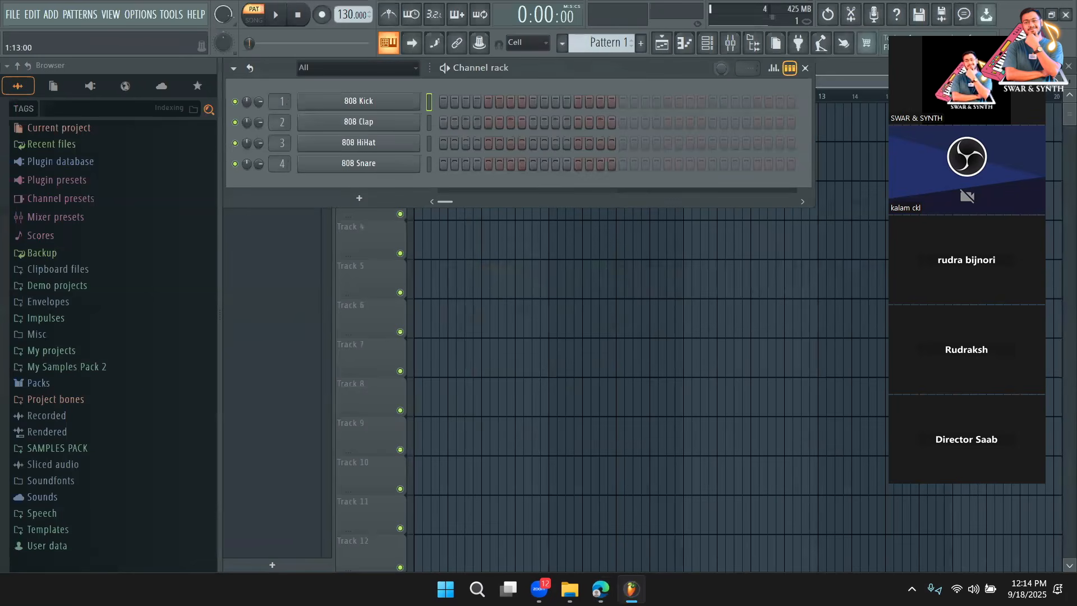
{"action": "left_click", "coordinate": [601, 589]}
{"action": "left_click", "coordinate": [518, 247]}
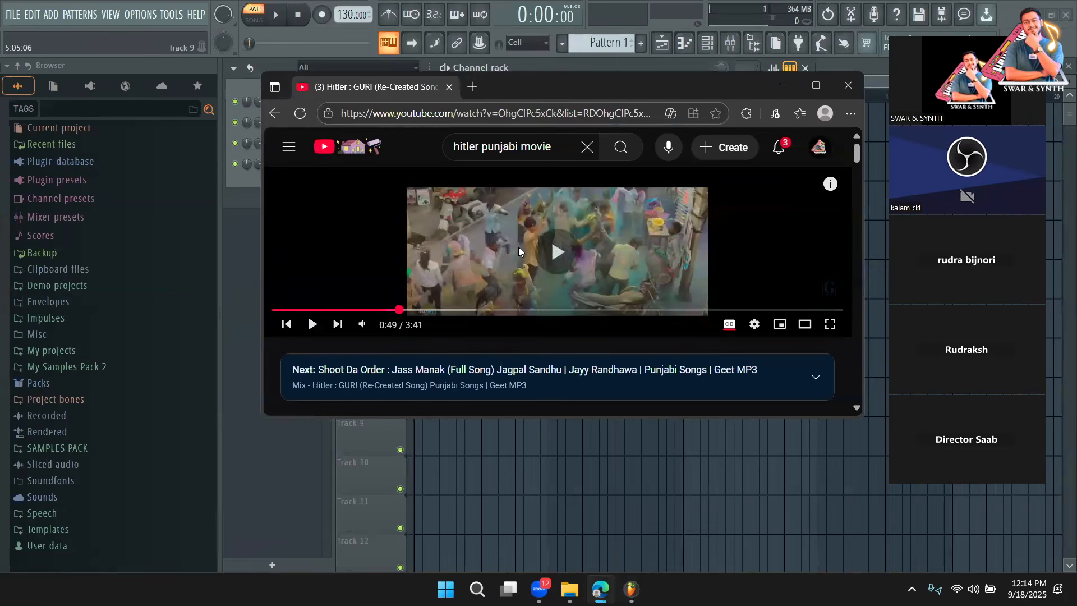
{"action": "left_click", "coordinate": [554, 249]}
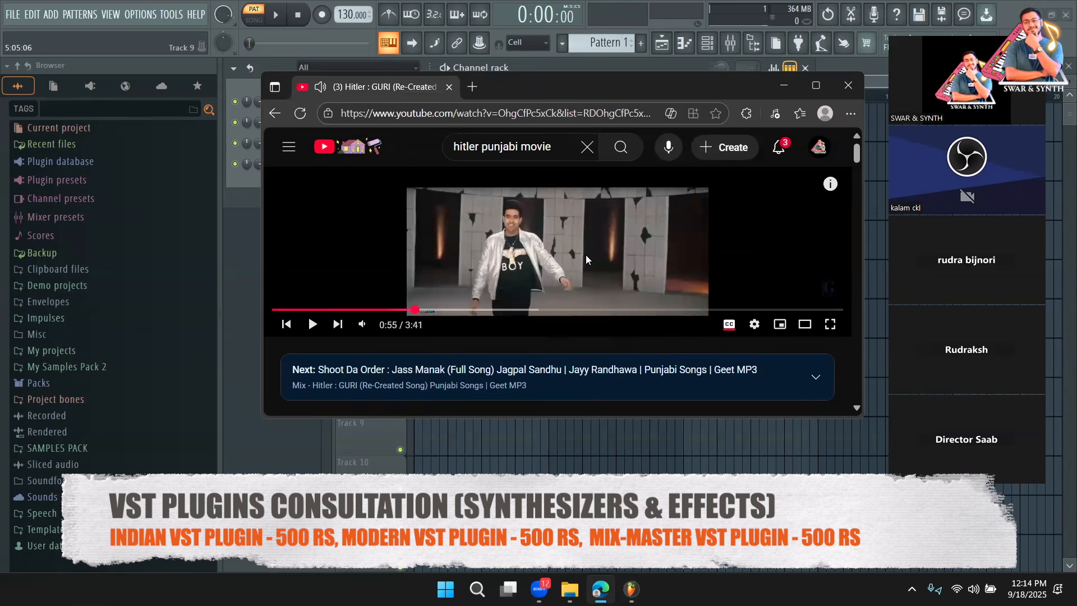
{"action": "left_click", "coordinate": [503, 253]}
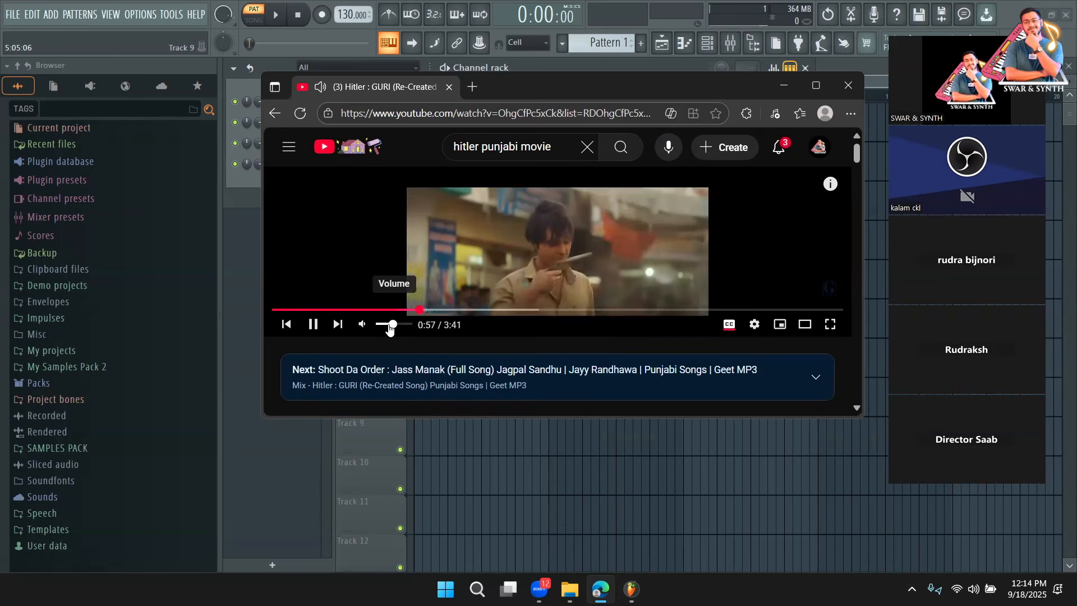
{"action": "left_click_drag", "start_coordinate": [391, 328], "coordinate": [383, 324]}
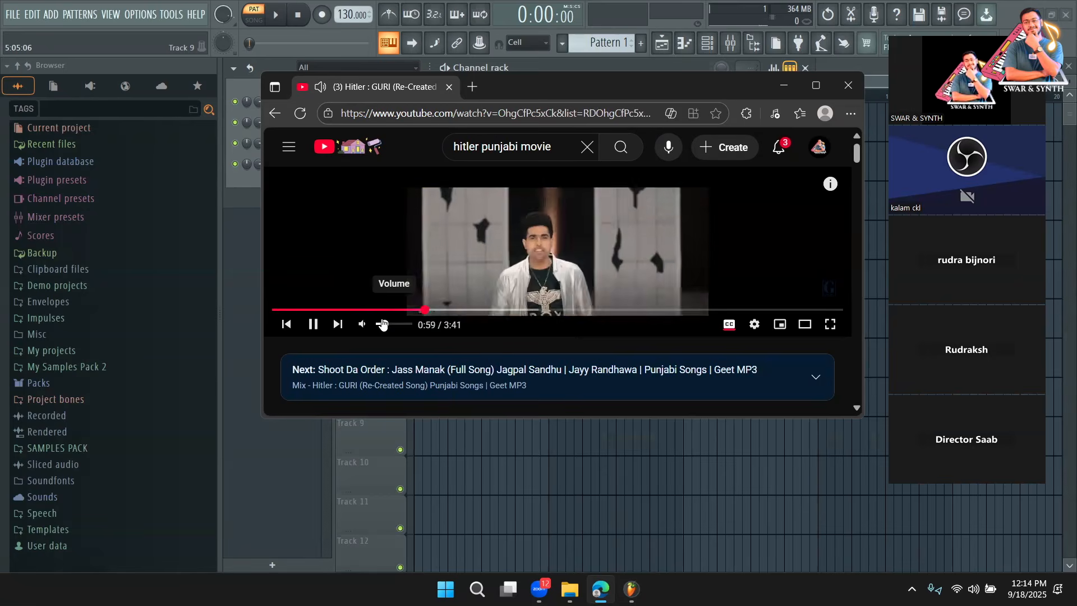
Step: Switch to FL Studio and set the project tempo to 112 BPM by tapping along to the song with the Tempo tapper
{"action": "right_click", "coordinate": [352, 14]}
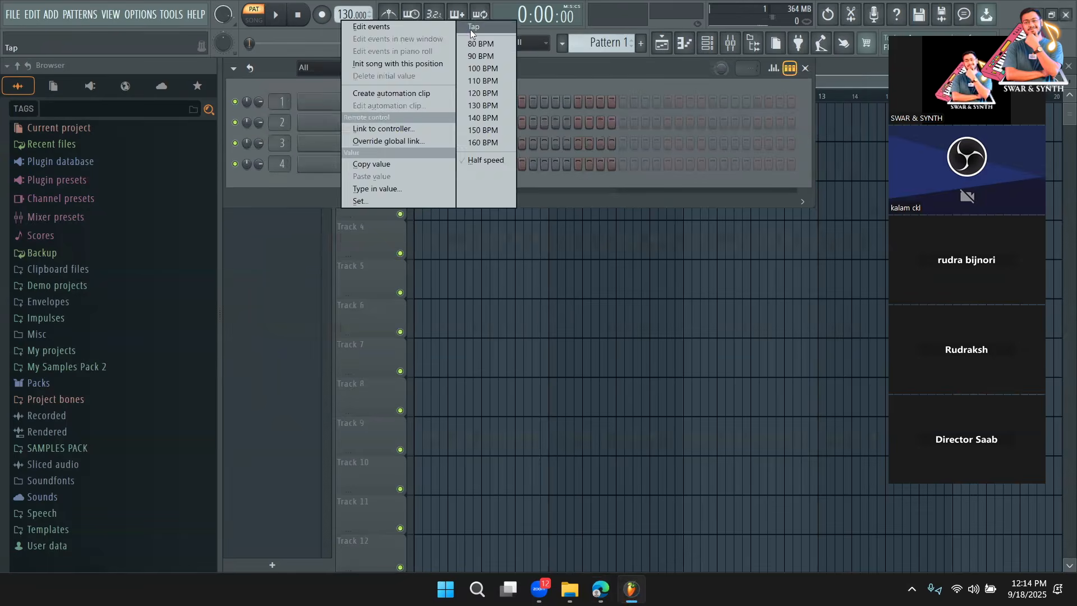
{"action": "left_click", "coordinate": [474, 27]}
{"action": "left_click", "coordinate": [568, 251]}
{"action": "left_click", "coordinate": [569, 252]}
{"action": "left_click", "coordinate": [569, 253]}
{"action": "left_click", "coordinate": [568, 254]}
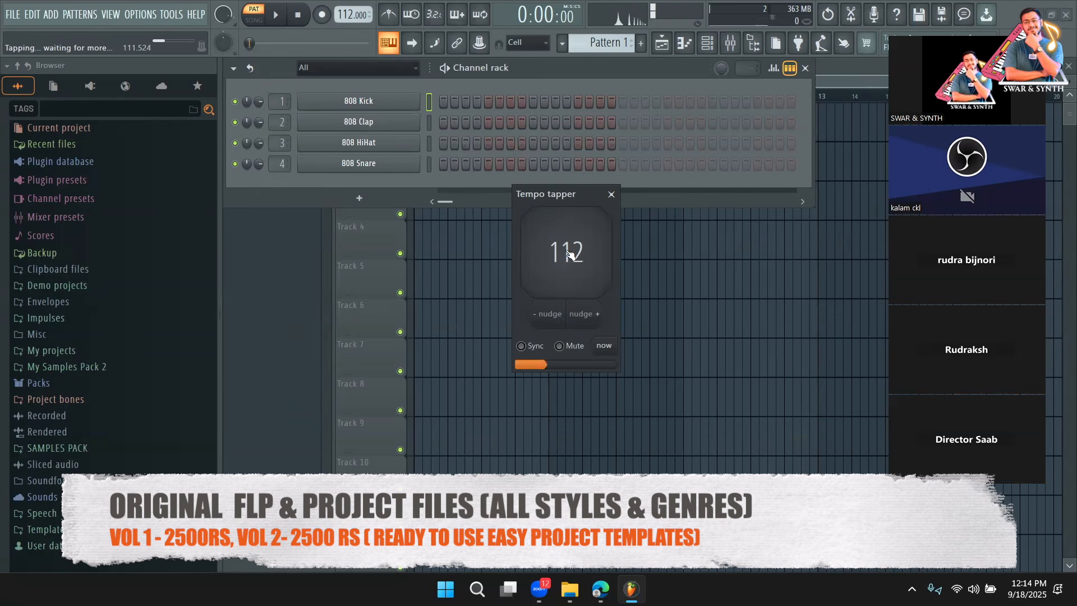
{"action": "left_click", "coordinate": [568, 253]}
{"action": "left_click", "coordinate": [568, 253]}
{"action": "left_click", "coordinate": [569, 253]}
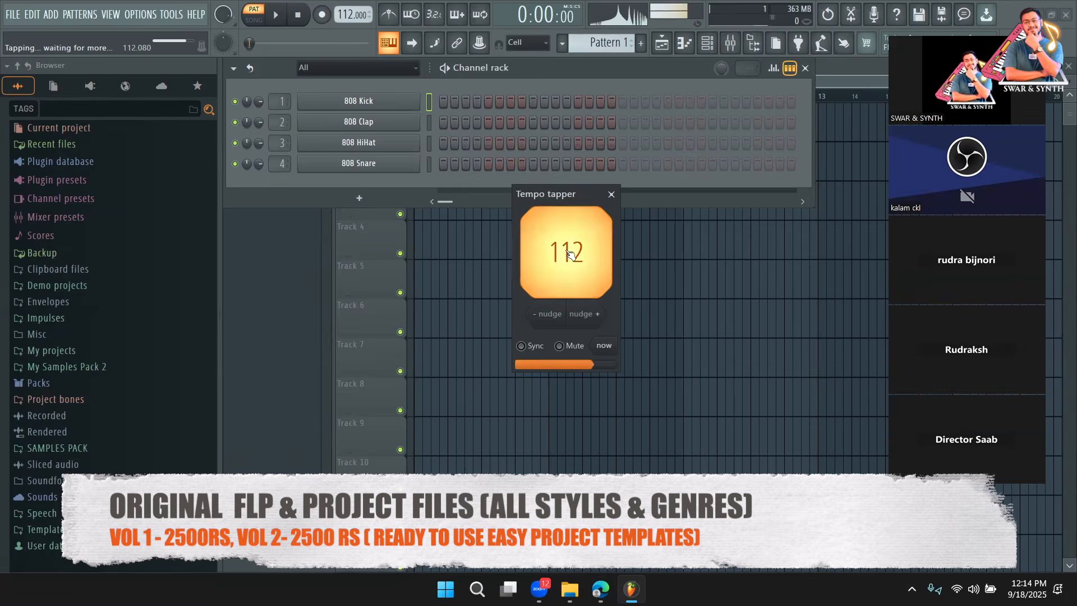
{"action": "left_click", "coordinate": [569, 253]}
{"action": "left_click", "coordinate": [568, 254]}
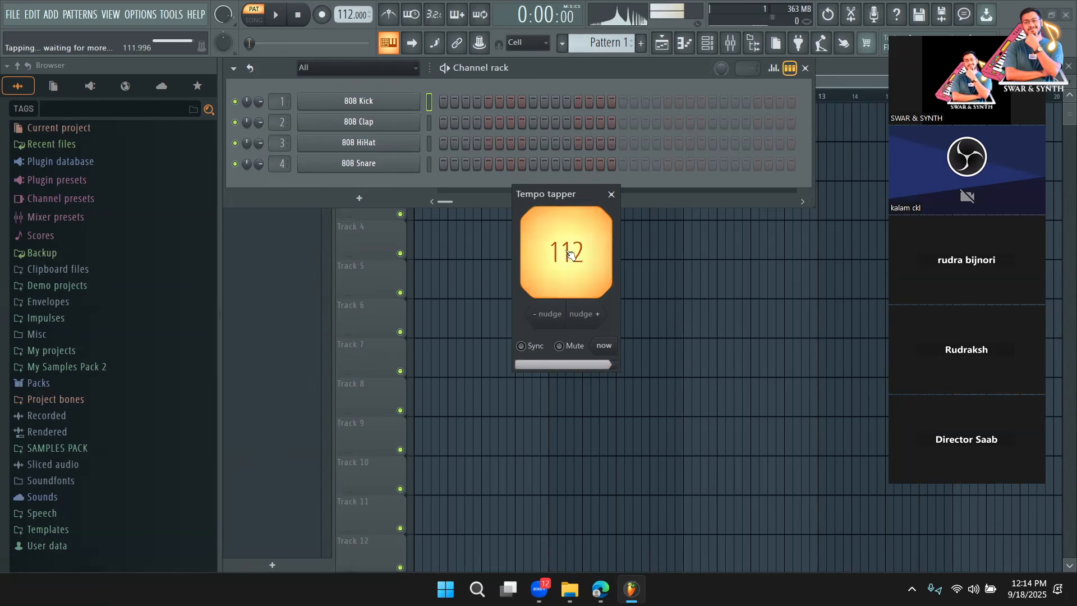
{"action": "left_click", "coordinate": [611, 194]}
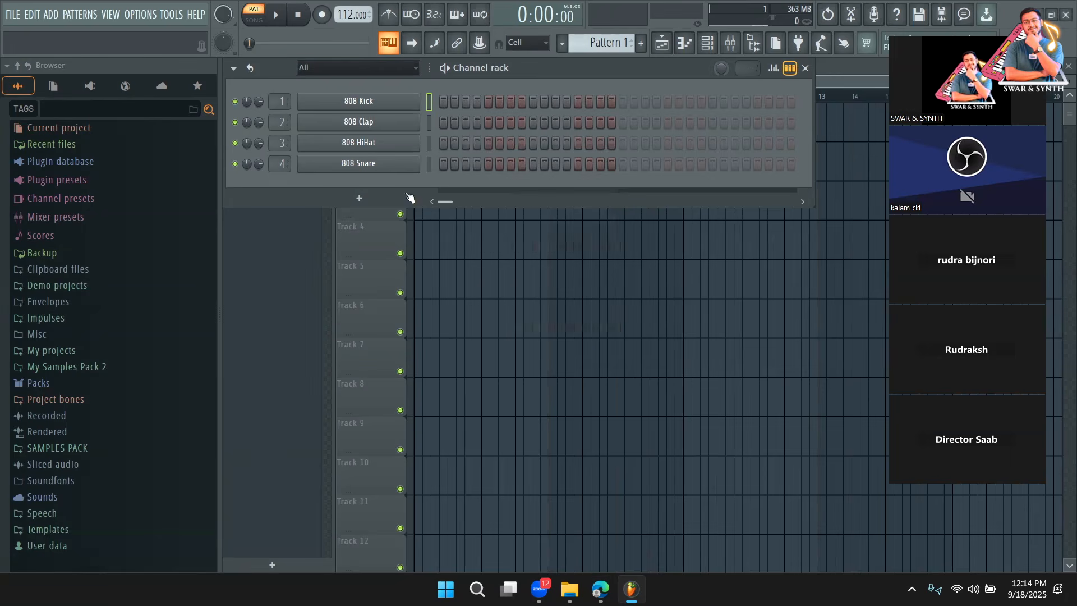
Step: Browse the installed plugins and the Cymatics - TRAP GODS 3 subfolders in My Samples Pack 2 for drum samples
{"action": "left_click", "coordinate": [62, 161]}
{"action": "left_click", "coordinate": [78, 211]}
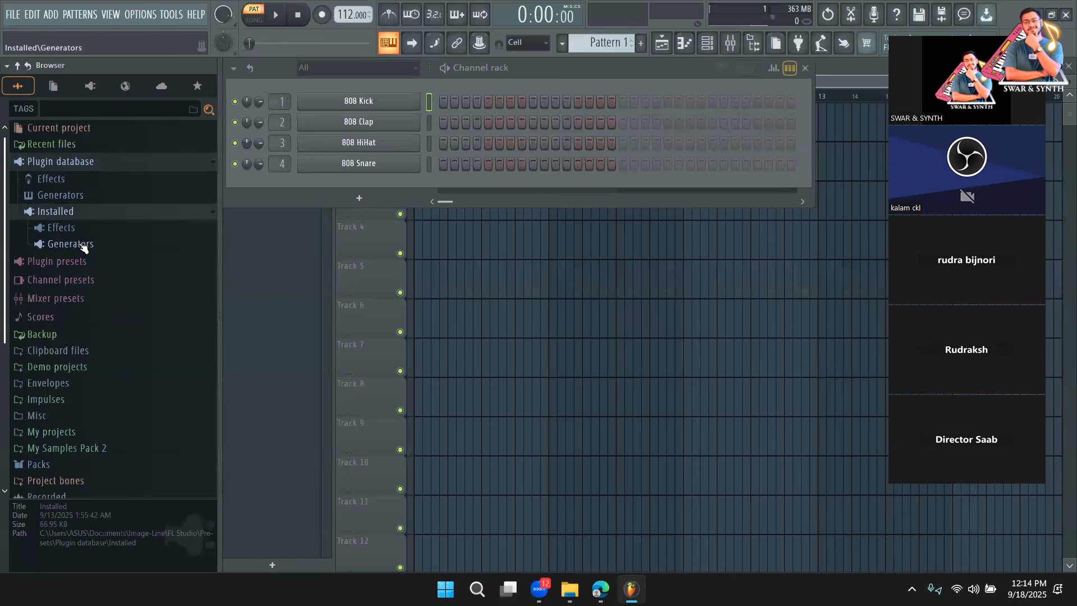
{"action": "left_click", "coordinate": [90, 449]}
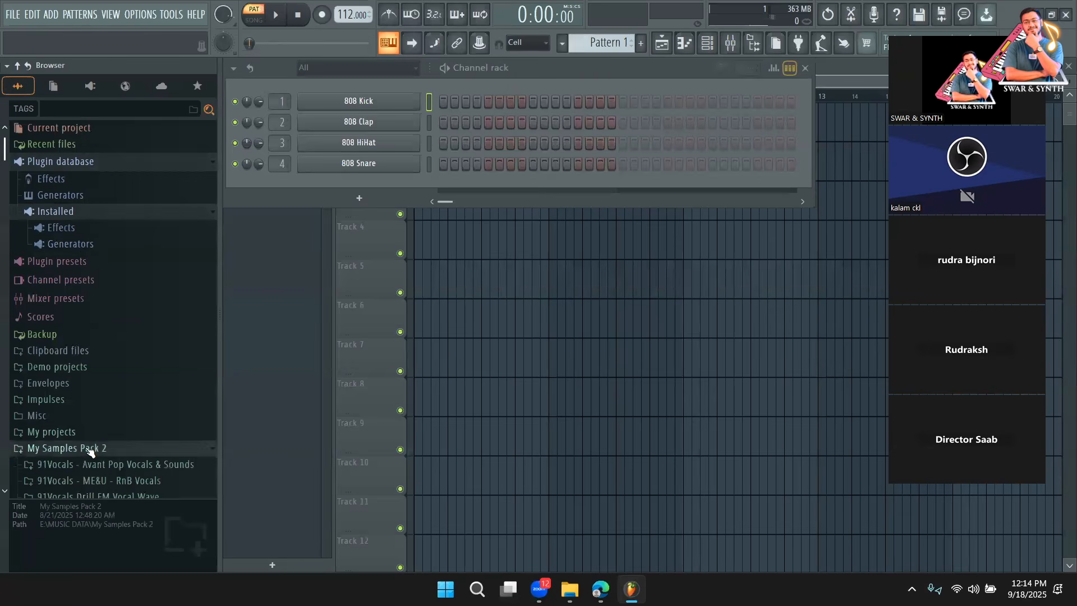
{"action": "scroll", "coordinate": [81, 422], "scroll_direction": "down", "scroll_amount": 15}
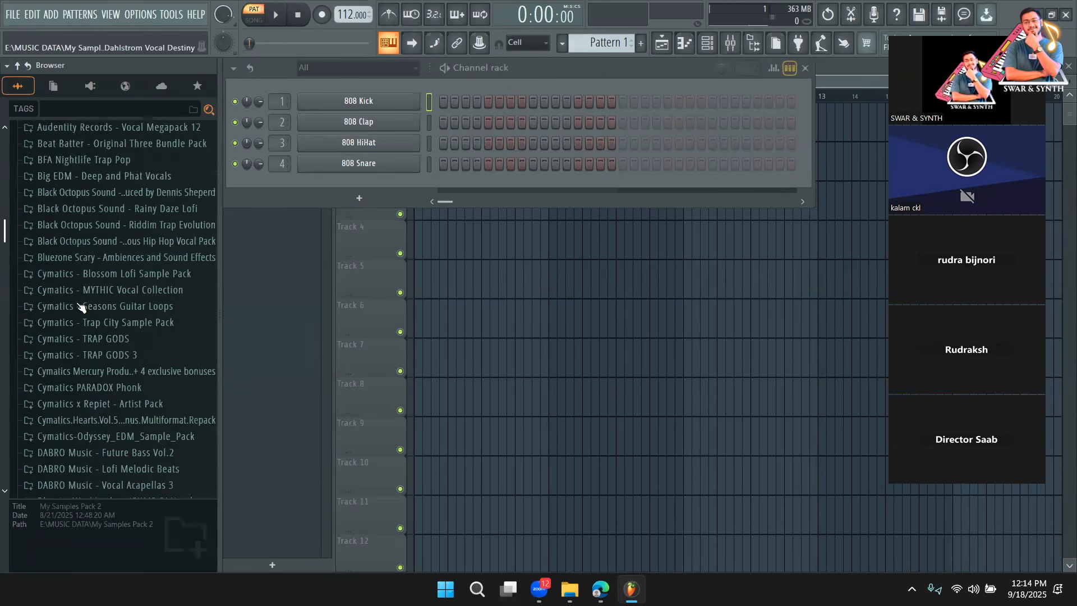
{"action": "scroll", "coordinate": [84, 303], "scroll_direction": "up", "scroll_amount": 4}
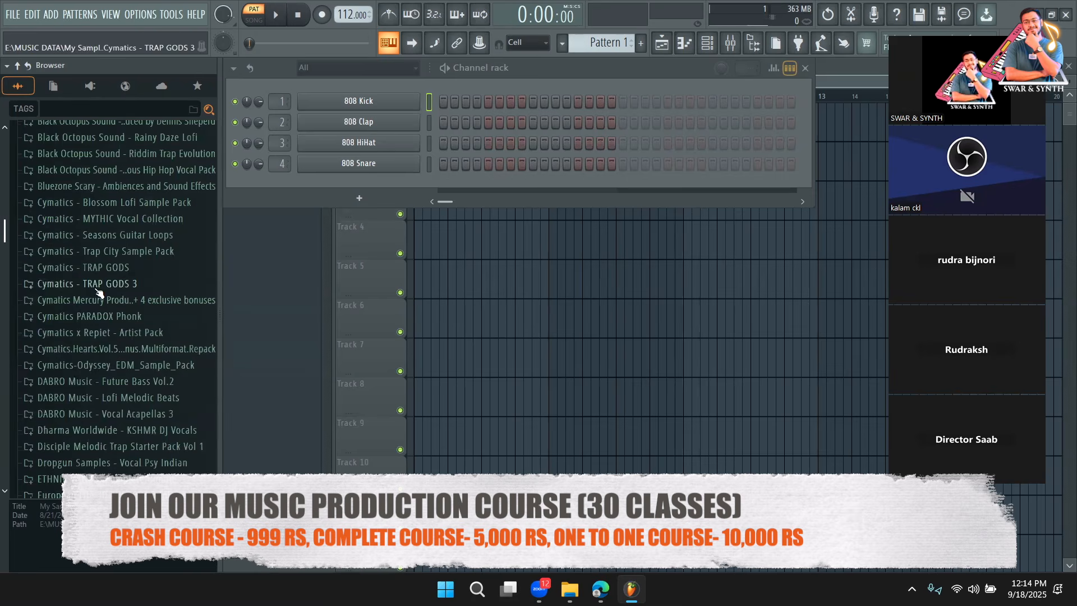
{"action": "left_click", "coordinate": [99, 287]}
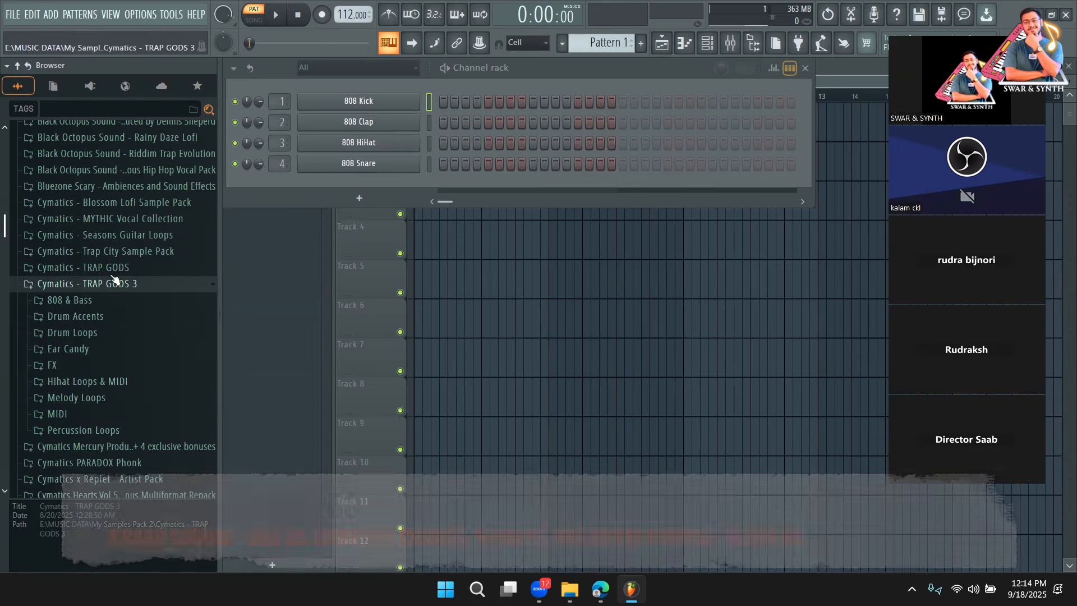
{"action": "left_click", "coordinate": [114, 318]}
{"action": "left_click", "coordinate": [114, 317]}
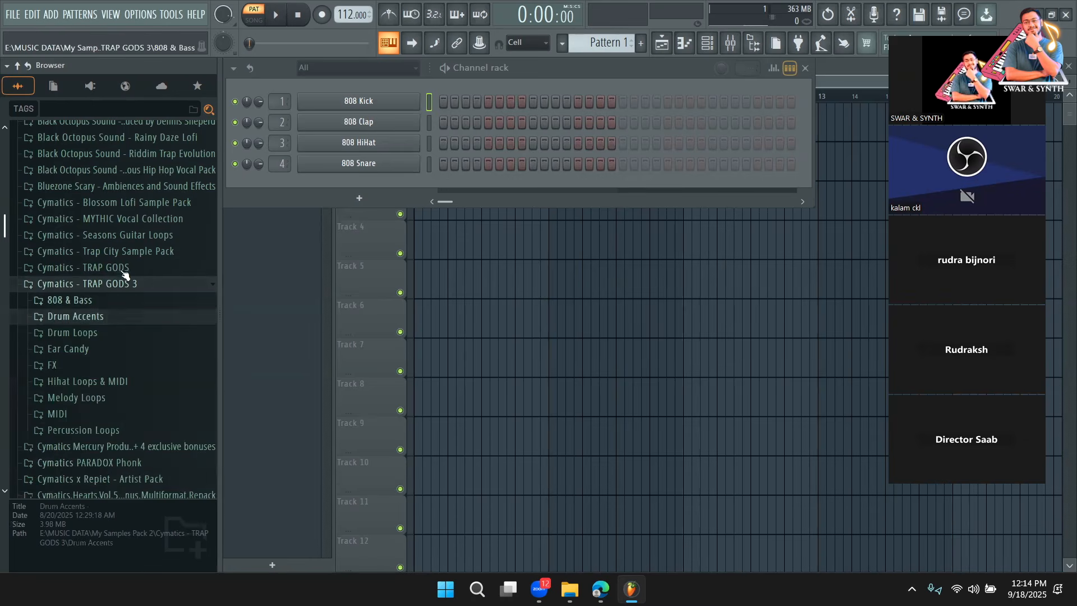
Step: Open the Kicks folder of the Cymatics - TRAP GODS Drum Kit Collection and audition the Bricks and Candy kicks
{"action": "left_click", "coordinate": [125, 267]}
{"action": "left_click", "coordinate": [124, 268]}
{"action": "left_click", "coordinate": [124, 267]}
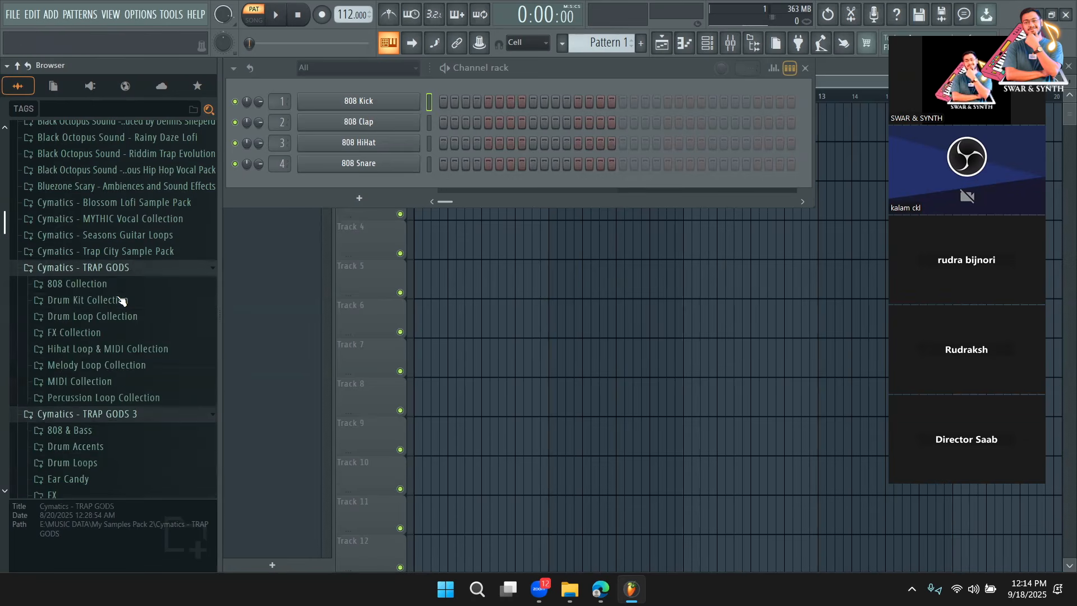
{"action": "left_click", "coordinate": [118, 300]}
{"action": "left_click", "coordinate": [93, 365]}
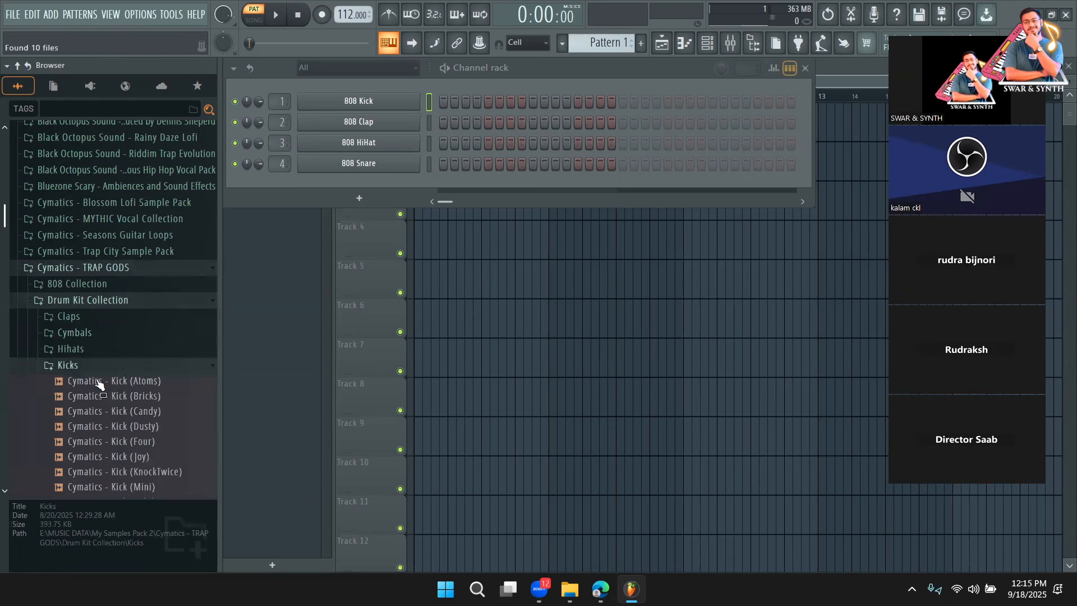
{"action": "left_click", "coordinate": [104, 396]}
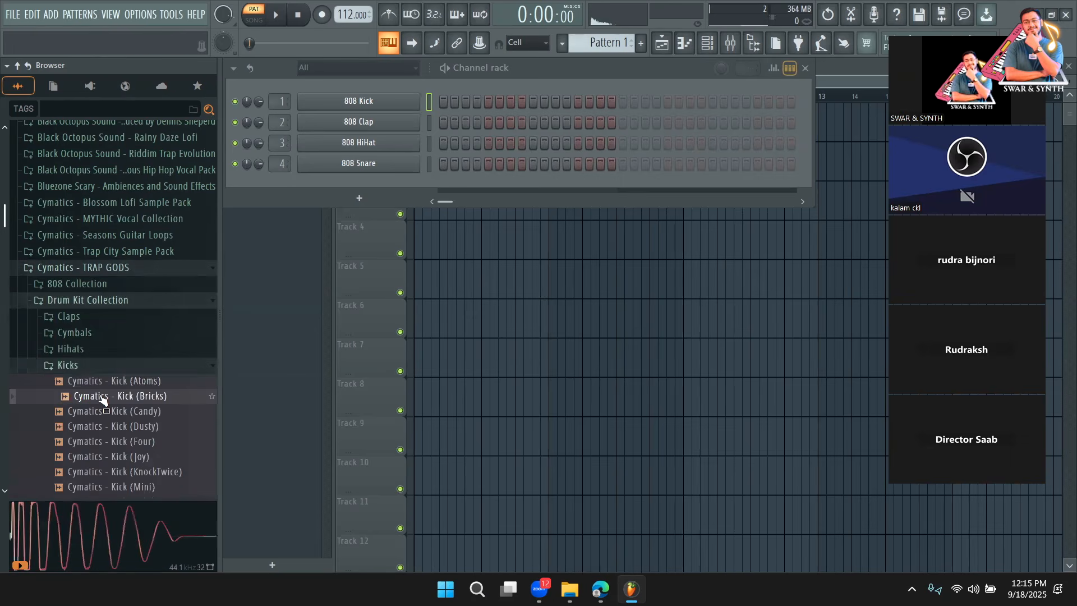
{"action": "left_click", "coordinate": [104, 411]}
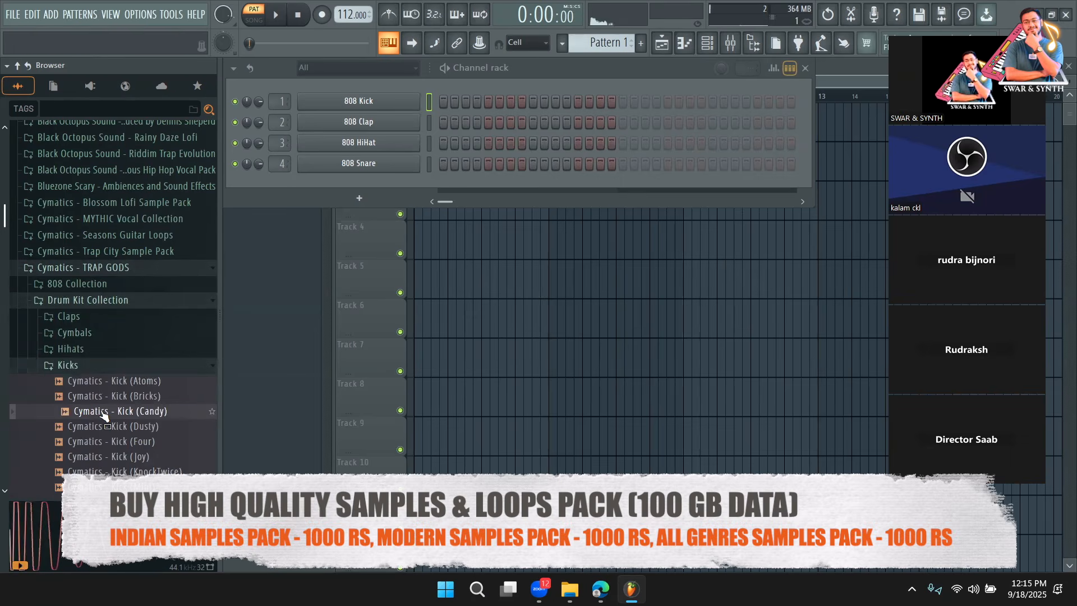
Step: Replace the 808 Kick channel with Cymatics - Kick (Candy), enable its steps 1, 5, 9 and 13, and play the pattern
{"action": "left_click_drag", "start_coordinate": [103, 414], "coordinate": [387, 103]}
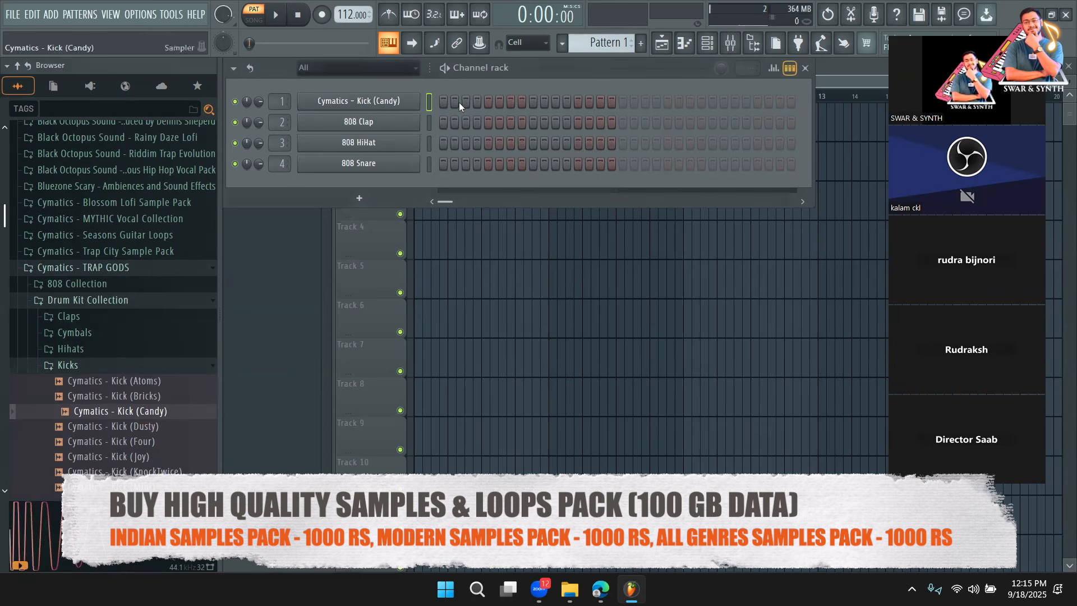
{"action": "left_click", "coordinate": [532, 102]}
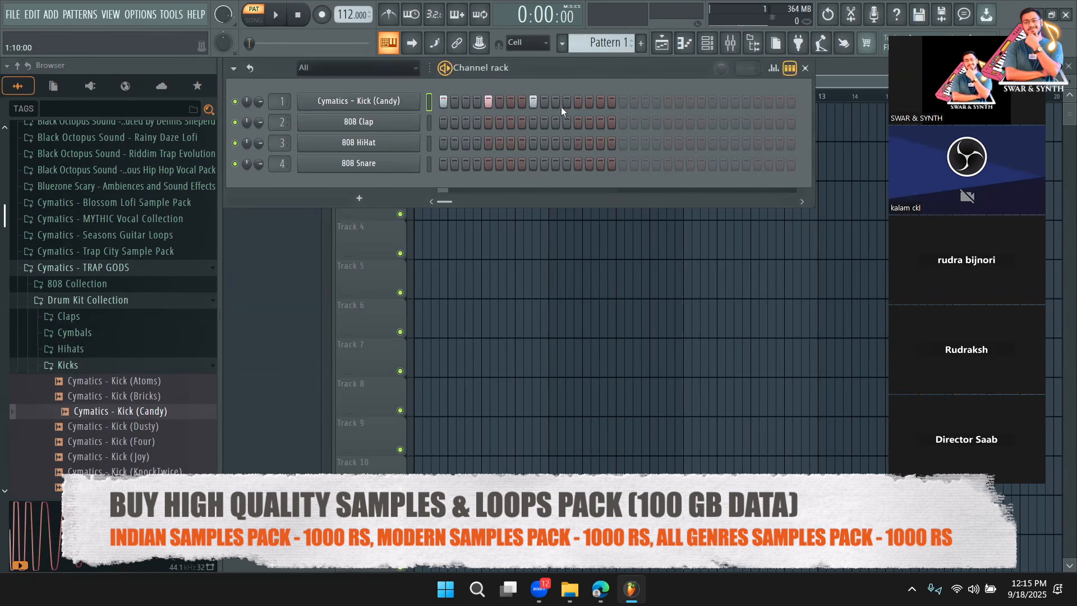
{"action": "left_click", "coordinate": [576, 103]}
{"action": "key", "text": "space"}
Step: Stop playback and audition the Brinks, Cube and Double claps in the Claps folder
{"action": "left_click", "coordinate": [72, 366]}
{"action": "left_click", "coordinate": [88, 318]}
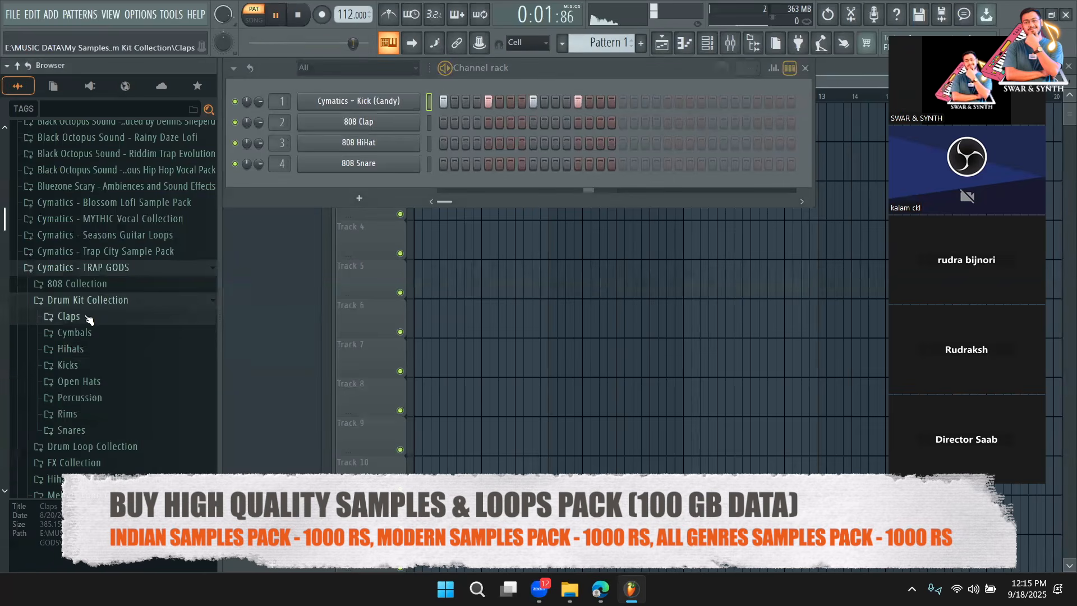
{"action": "key", "text": "space"}
{"action": "left_click", "coordinate": [96, 354]}
{"action": "left_click", "coordinate": [97, 362]}
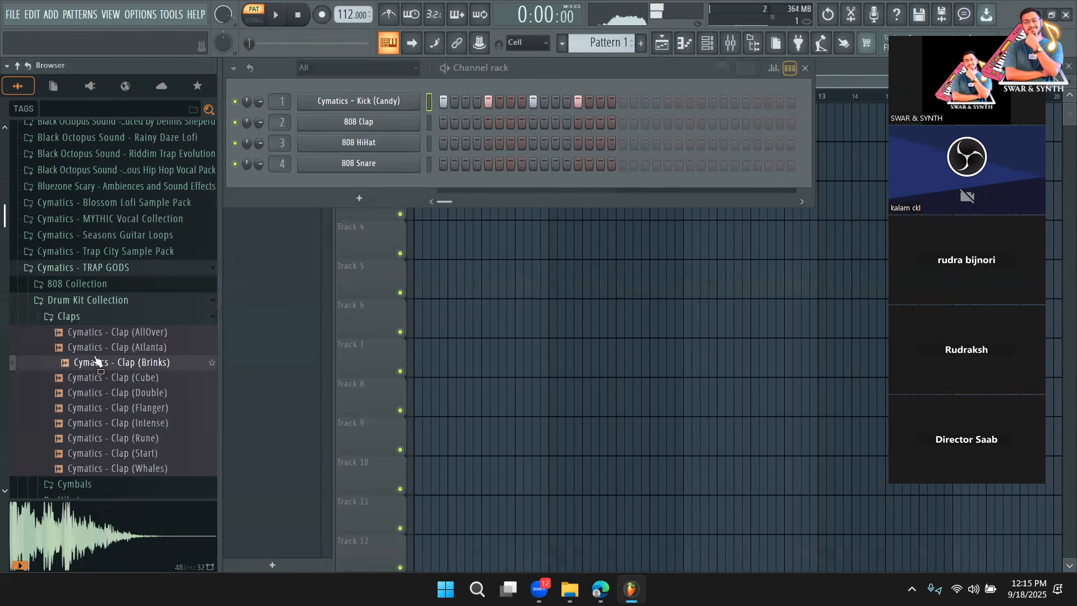
{"action": "left_click", "coordinate": [101, 377]}
{"action": "left_click", "coordinate": [106, 394]}
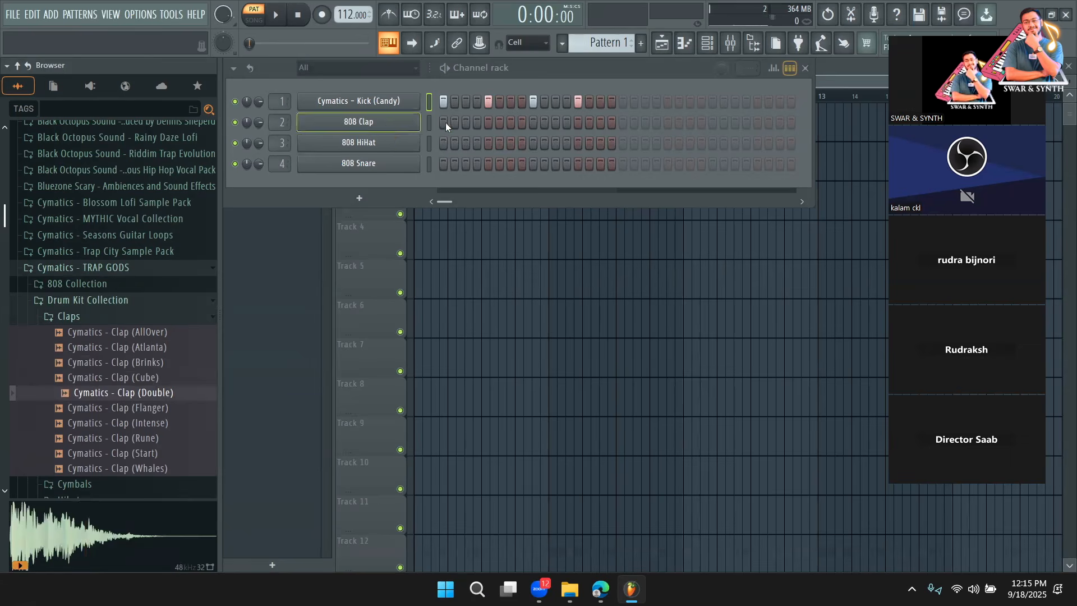
Step: Replace the 808 Clap channel with Cymatics - Clap (Double), enable its steps 4, 7, 12 and 15, and play the pattern
{"action": "left_click_drag", "start_coordinate": [445, 122], "coordinate": [445, 123]}
{"action": "left_click", "coordinate": [488, 123]}
{"action": "left_click", "coordinate": [567, 122]}
{"action": "left_click", "coordinate": [600, 122]}
{"action": "key", "text": "space"}
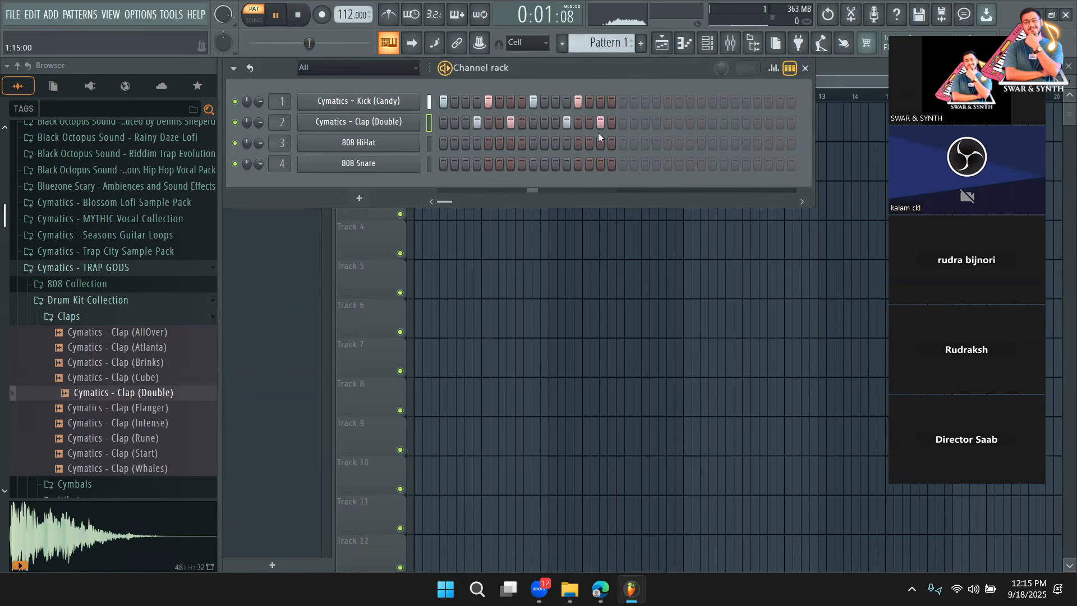
Step: Audition rim samples including Bands, Tonal and Whale over the playing pattern, and open the Snares folder
{"action": "left_click", "coordinate": [69, 316]}
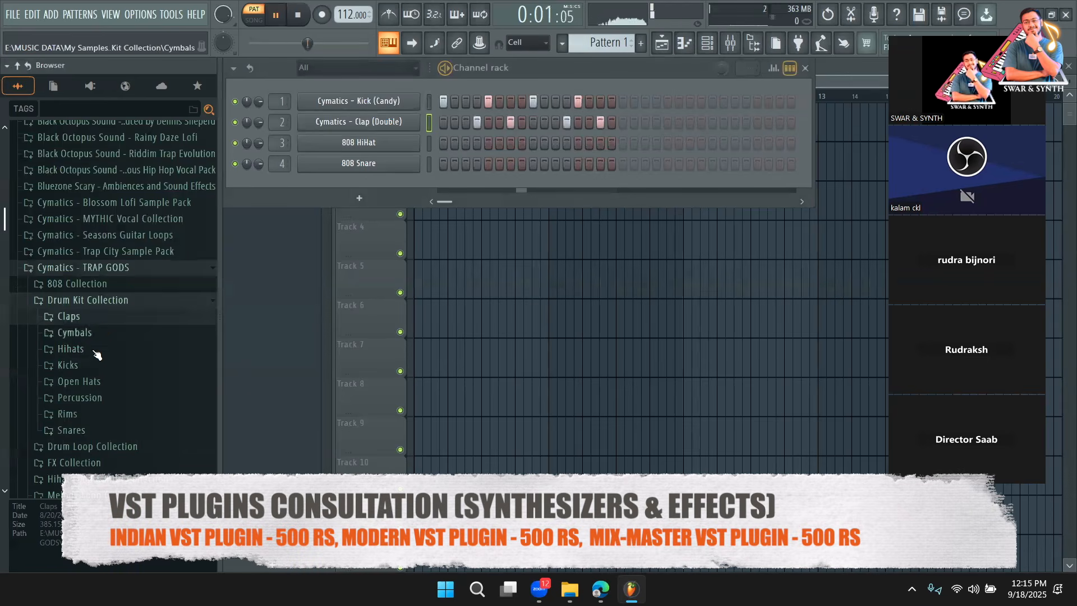
{"action": "left_click", "coordinate": [68, 413]}
{"action": "left_click", "coordinate": [90, 445]}
{"action": "scroll", "coordinate": [92, 421], "scroll_direction": "down", "scroll_amount": 2}
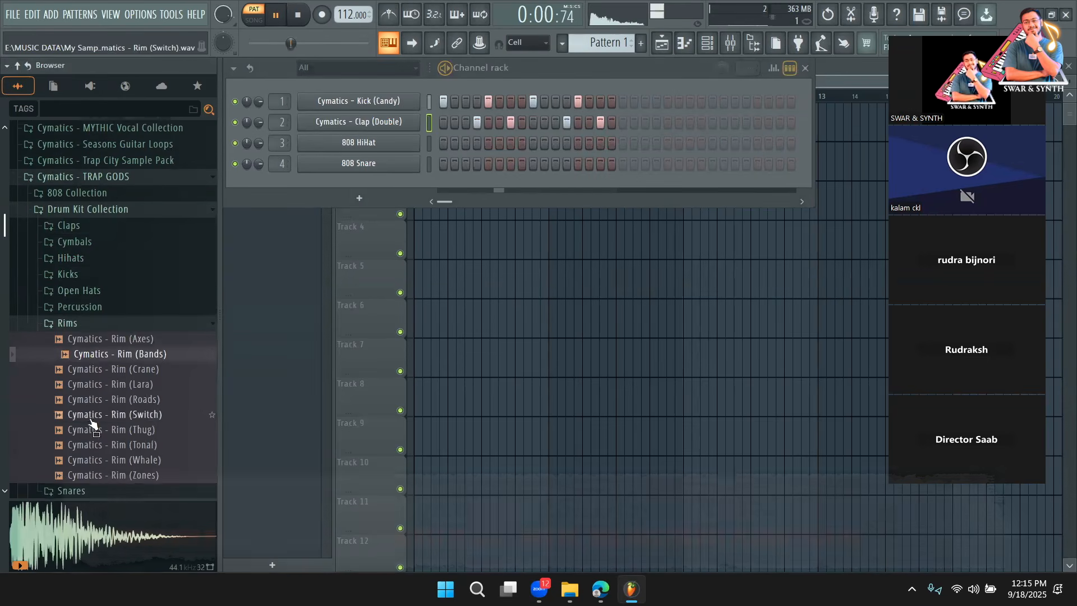
{"action": "scroll", "coordinate": [112, 393], "scroll_direction": "down", "scroll_amount": 2}
{"action": "left_click", "coordinate": [118, 358]}
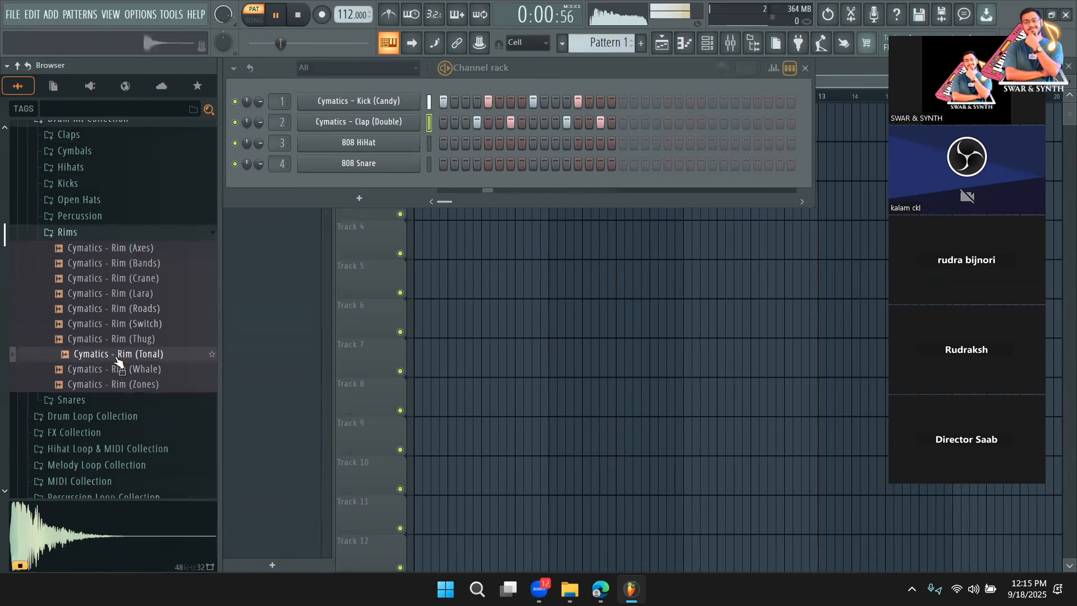
{"action": "left_click", "coordinate": [118, 368]}
{"action": "left_click", "coordinate": [71, 399]}
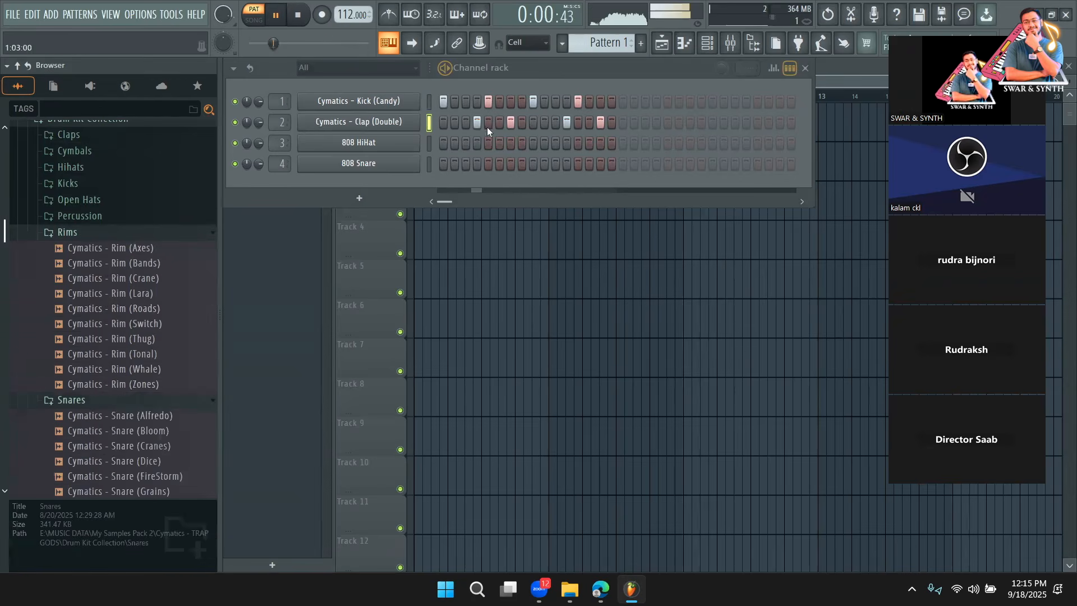
{"action": "left_click", "coordinate": [525, 81]}
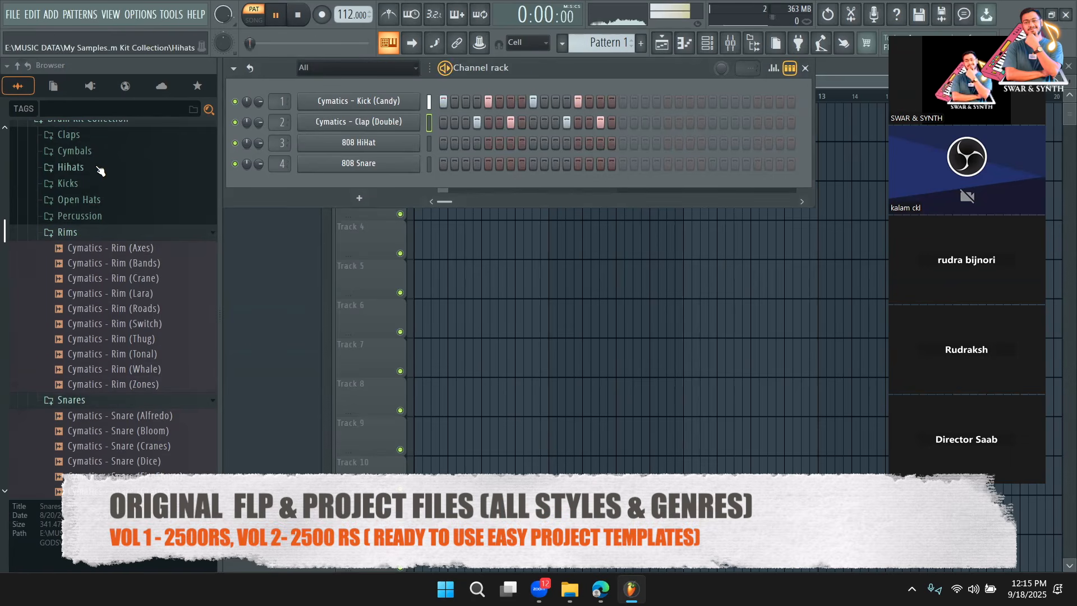
Step: Open the Percussion folder and audition its samples from Crow through Tram over the playing beat
{"action": "left_click", "coordinate": [67, 232]}
{"action": "left_click", "coordinate": [79, 215]}
{"action": "left_click", "coordinate": [94, 261]}
{"action": "left_click", "coordinate": [98, 278]}
{"action": "left_click", "coordinate": [97, 293]}
{"action": "left_click", "coordinate": [96, 308]}
{"action": "left_click", "coordinate": [96, 322]}
{"action": "left_click", "coordinate": [98, 293]}
{"action": "left_click", "coordinate": [98, 339]}
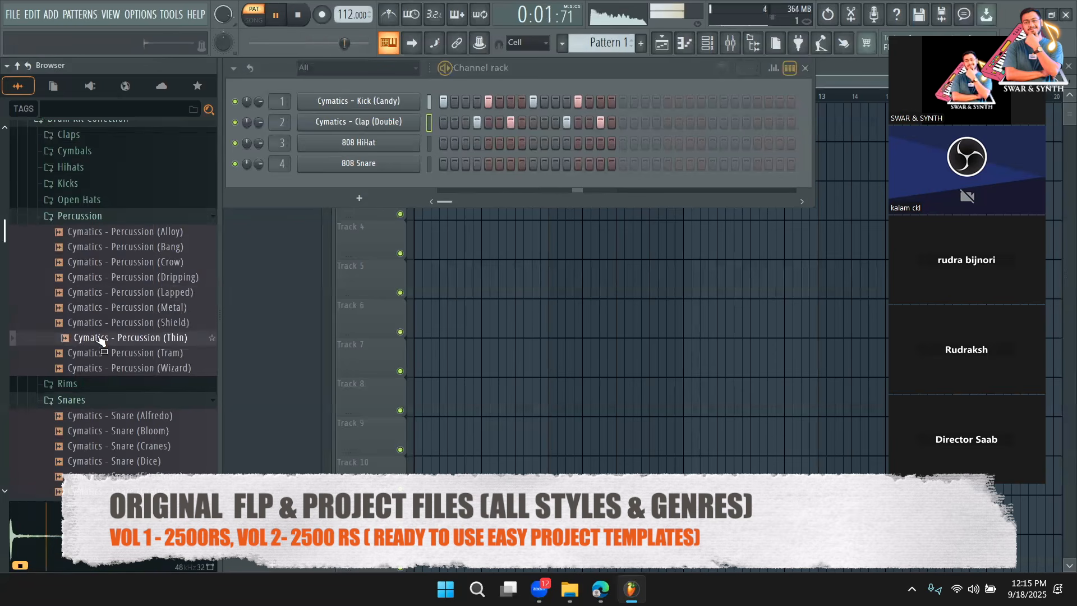
{"action": "left_click", "coordinate": [100, 353]}
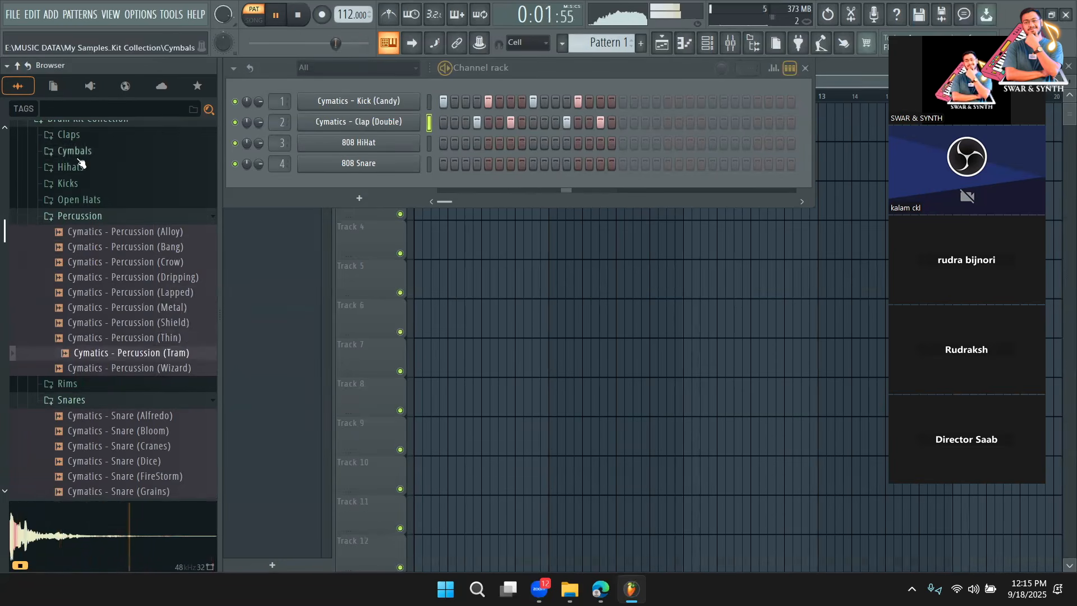
Step: Add Cymatics - Percussion (Tram) as a new channel and enable its step 15
{"action": "left_click_drag", "start_coordinate": [136, 355], "coordinate": [508, 169]}
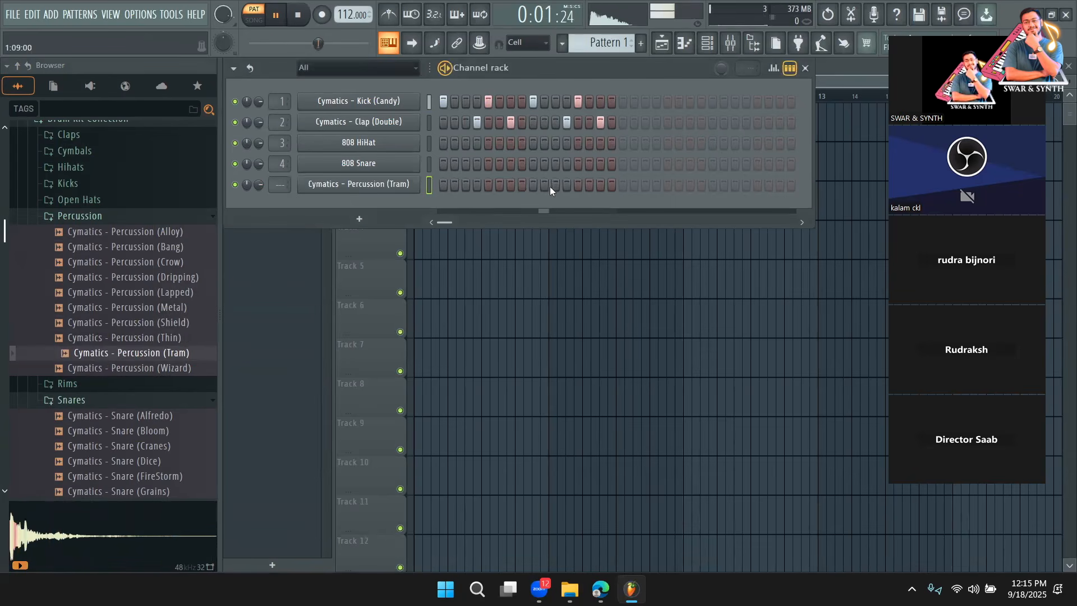
{"action": "left_click", "coordinate": [601, 186]}
{"action": "left_click", "coordinate": [511, 185]}
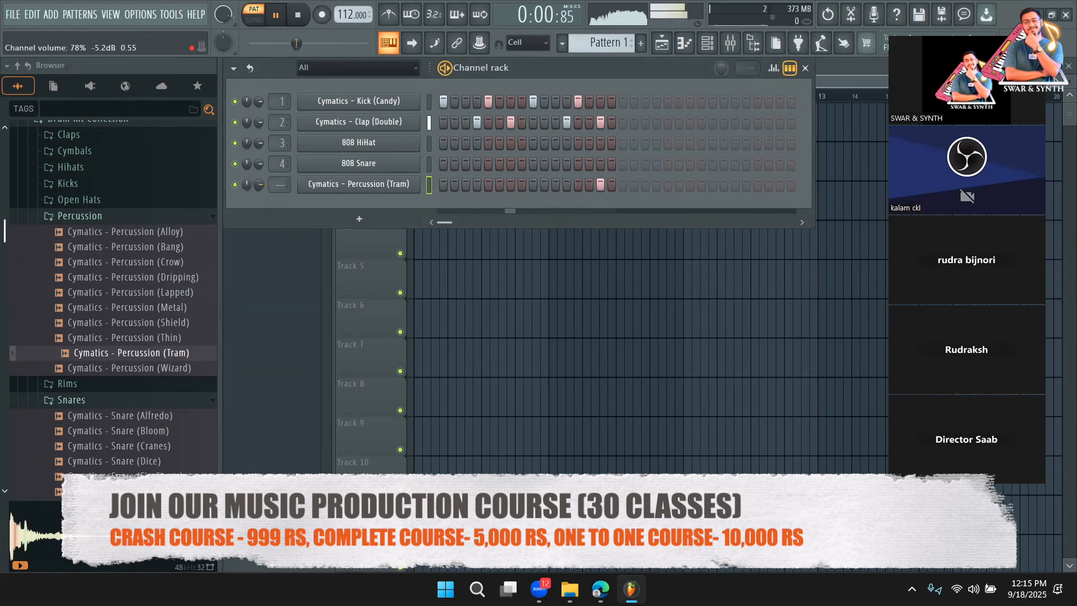
Step: Add Cymatics - Hihat (Blazer) from the Hihats folder as a new channel with hits on steps 1, 5, 9 and 13
{"action": "left_click", "coordinate": [94, 168]}
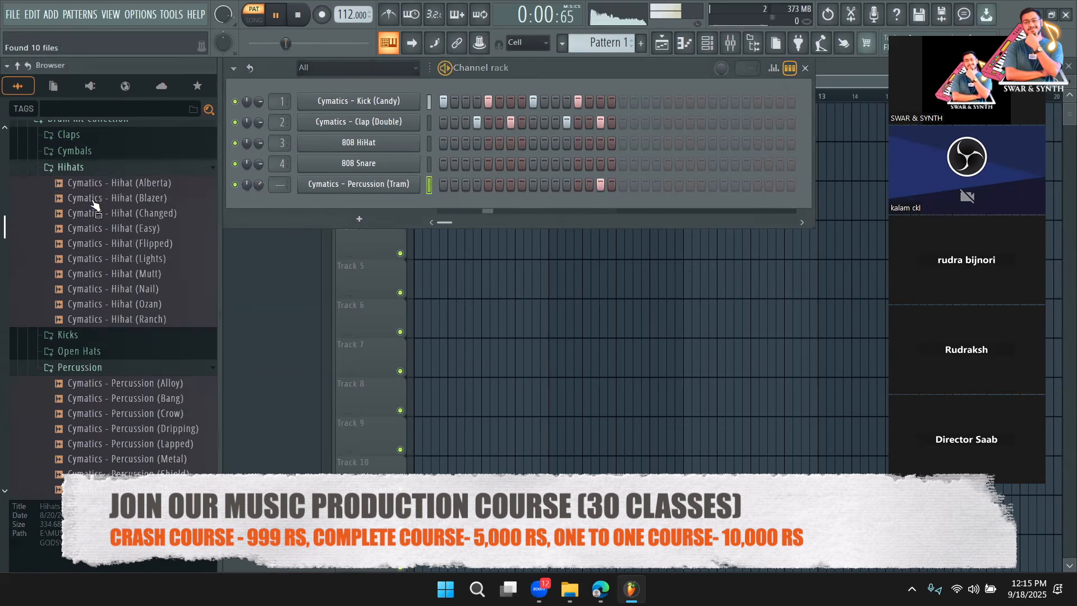
{"action": "left_click", "coordinate": [94, 201]}
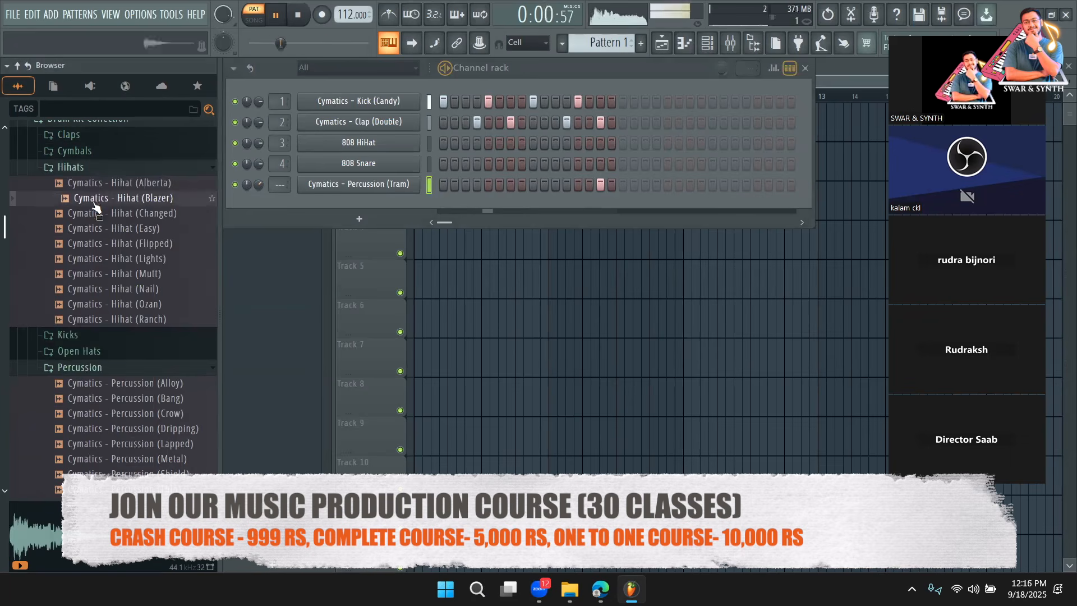
{"action": "left_click_drag", "start_coordinate": [344, 208], "coordinate": [442, 212]}
{"action": "left_click", "coordinate": [533, 206]}
{"action": "left_click", "coordinate": [575, 207]}
{"action": "left_click", "coordinate": [465, 207]}
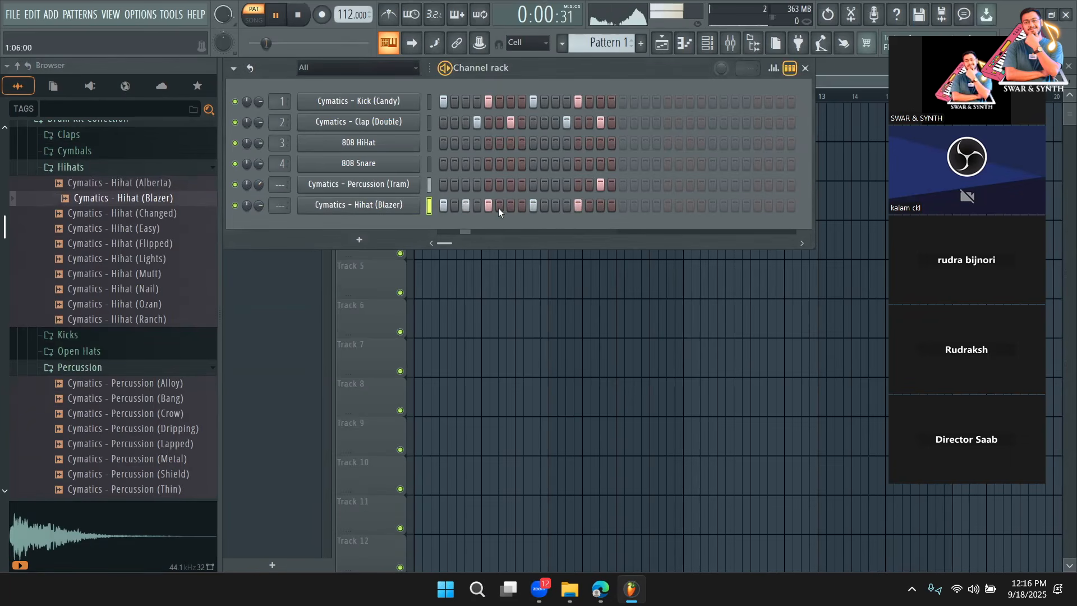
{"action": "left_click", "coordinate": [464, 207]}
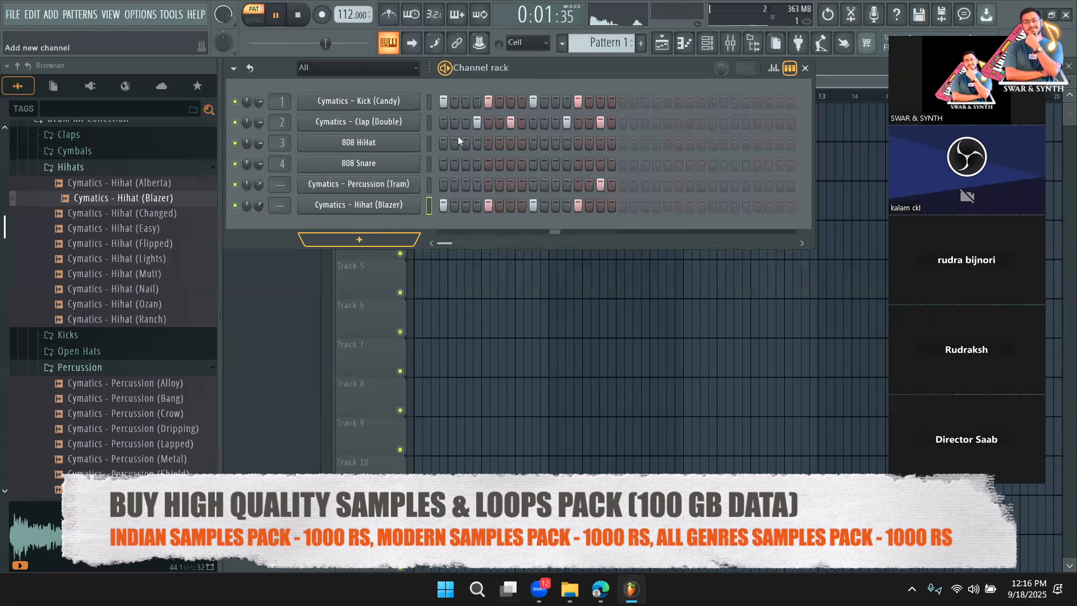
Step: Search the generator plugins for "bass" and add Bass Master as a new channel
{"action": "left_click", "coordinate": [341, 235]}
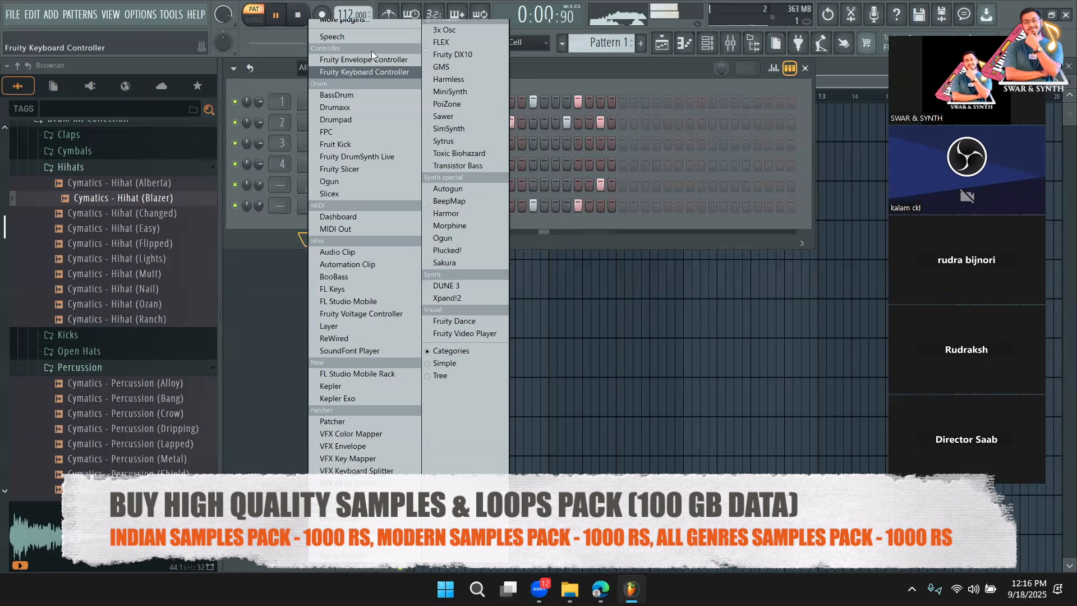
{"action": "left_click", "coordinate": [363, 19]}
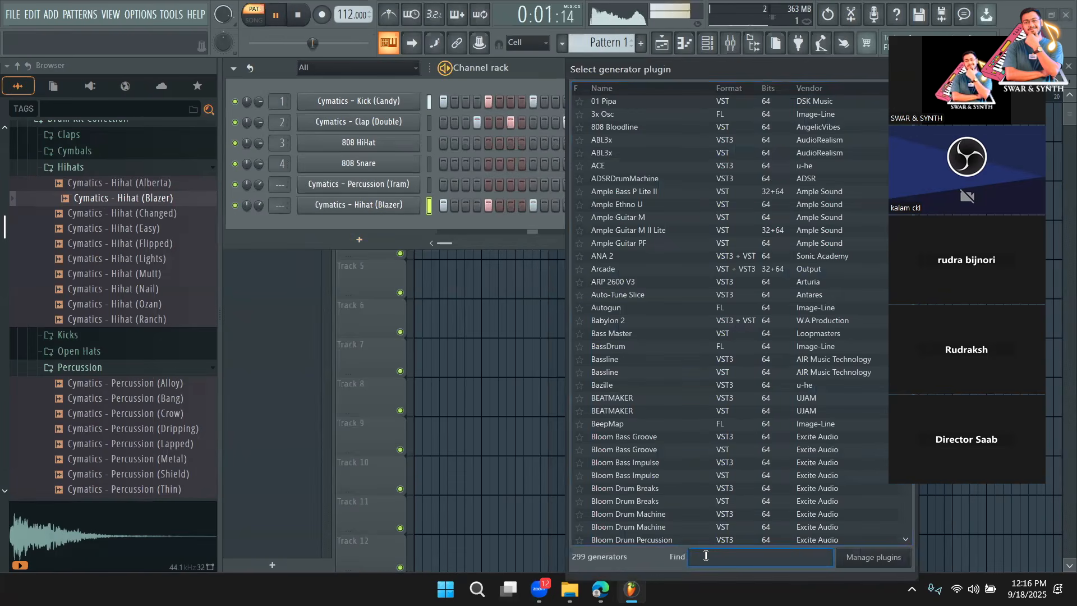
{"action": "type", "text": "bass"}
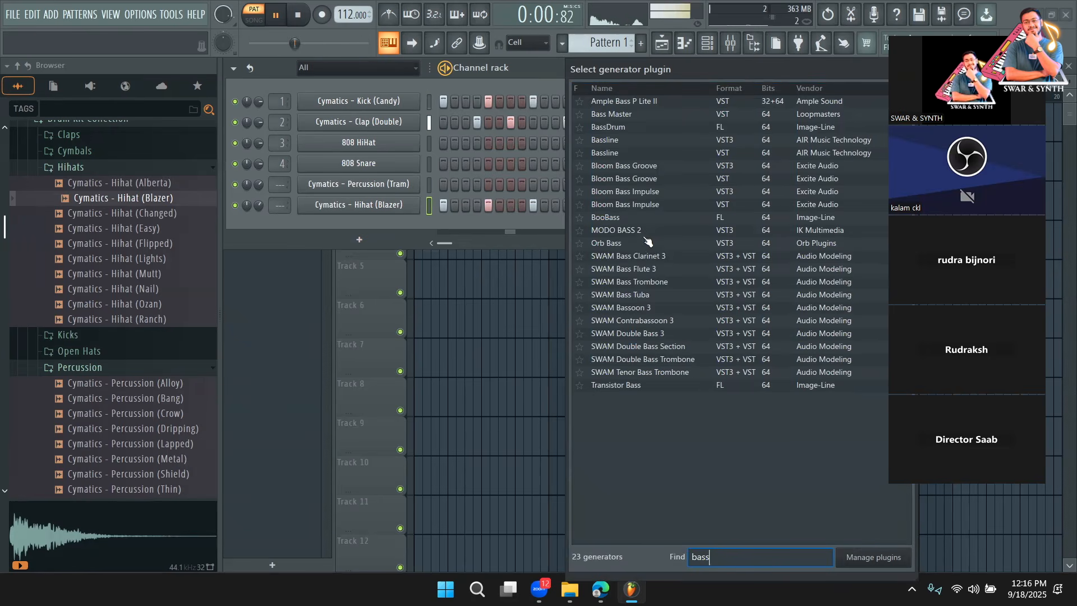
{"action": "left_click", "coordinate": [642, 116]}
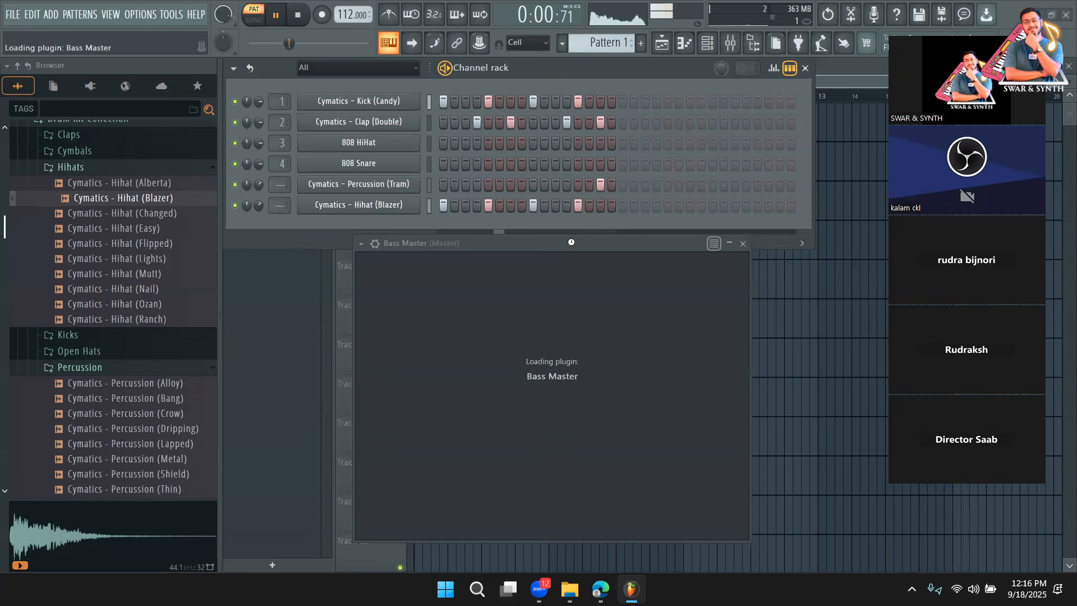
{"action": "left_click_drag", "start_coordinate": [569, 242], "coordinate": [478, 161]}
Step: Play test notes on Bass Master over the looping drum pattern
{"action": "key", "text": "c"}
{"action": "key", "text": "c"}
{"action": "key", "text": "x"}
{"action": "key", "text": "z"}
{"action": "key", "text": "x"}
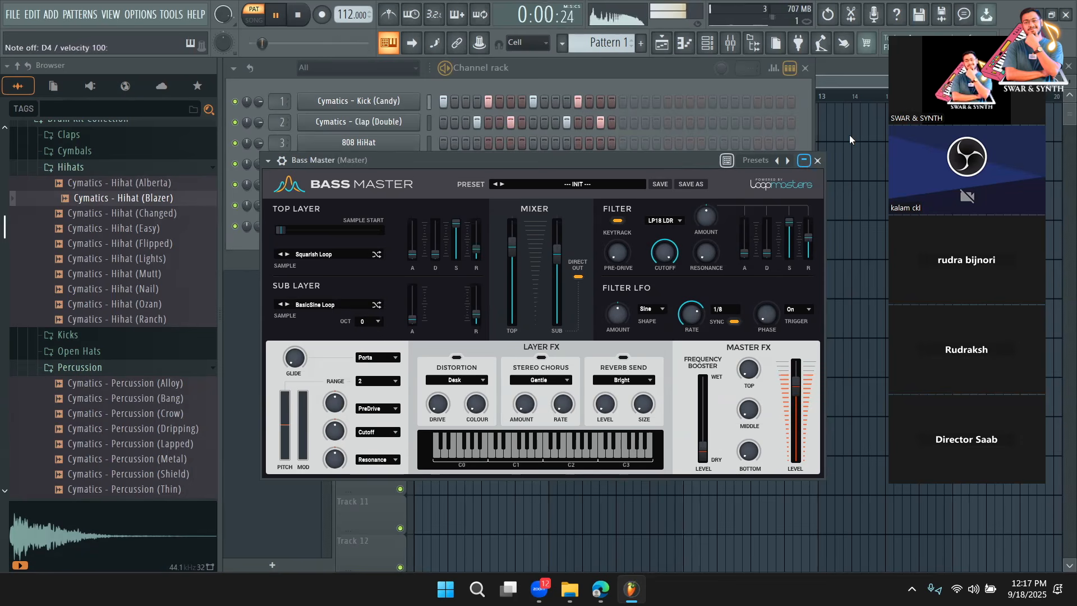
Step: Pause the Hitler song video in Edge, then return to the channel rack in FL Studio
{"action": "left_click", "coordinate": [572, 292]}
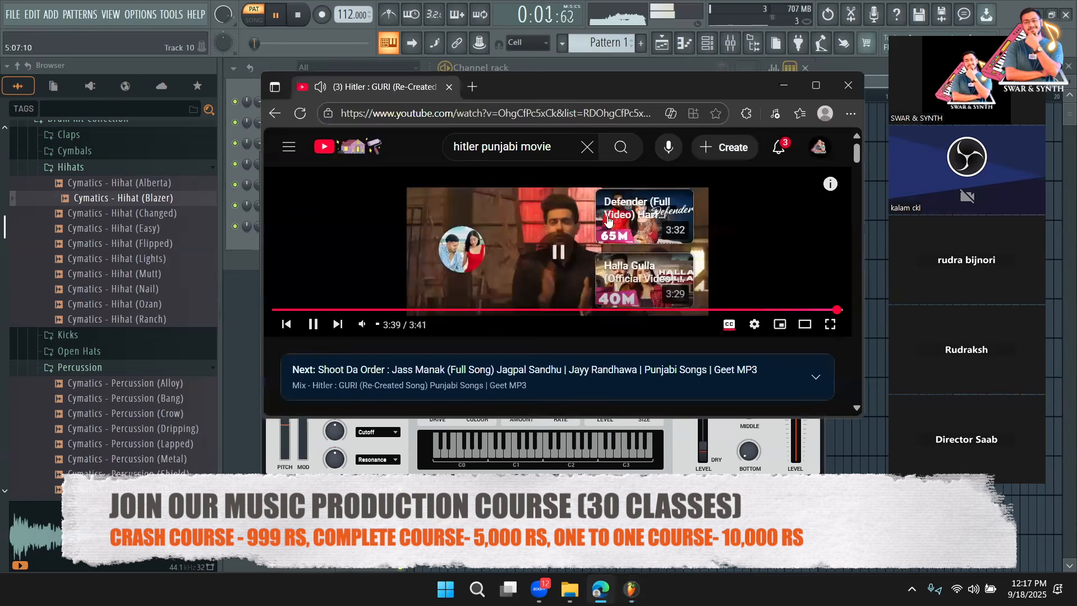
{"action": "left_click", "coordinate": [795, 87]}
{"action": "left_click", "coordinate": [672, 96]}
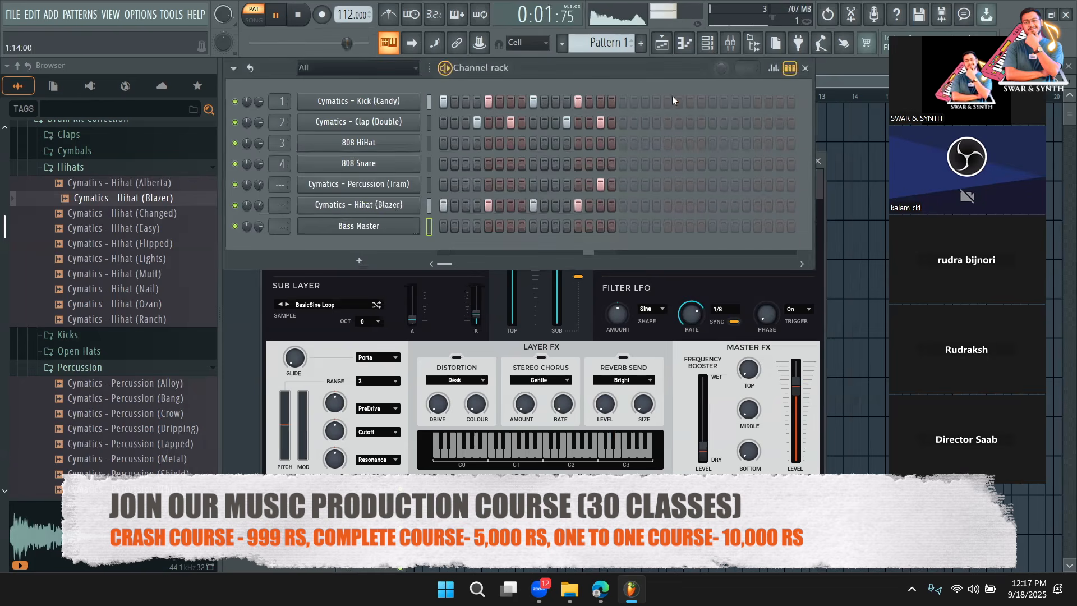
Step: Write four one-step D4 notes for Bass Master in line with the clap hits, and lower its channel volume to about 59%
{"action": "left_click", "coordinate": [798, 69]}
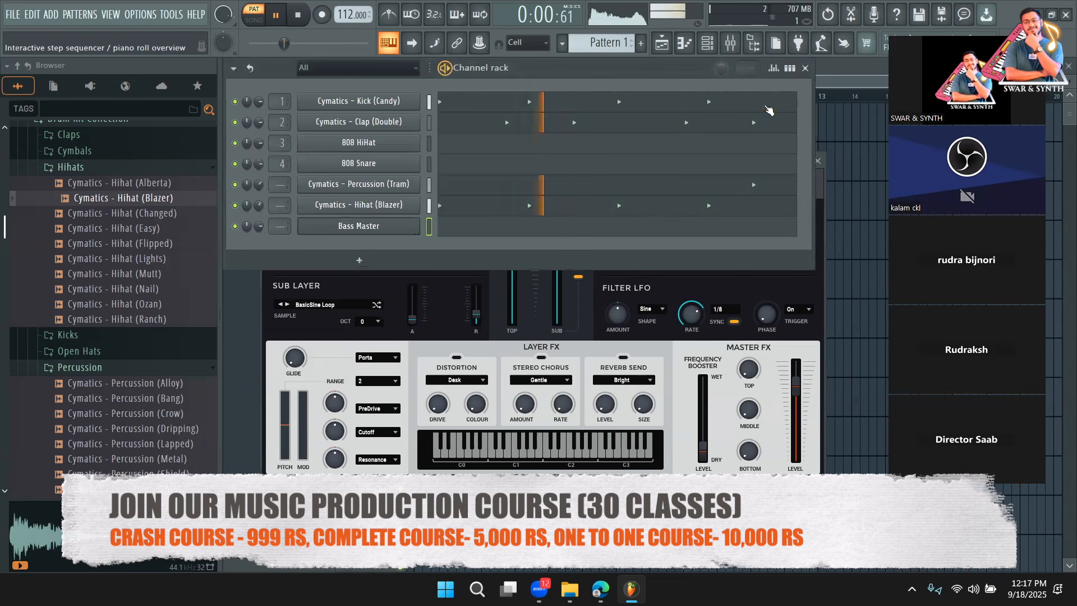
{"action": "left_click", "coordinate": [540, 232]}
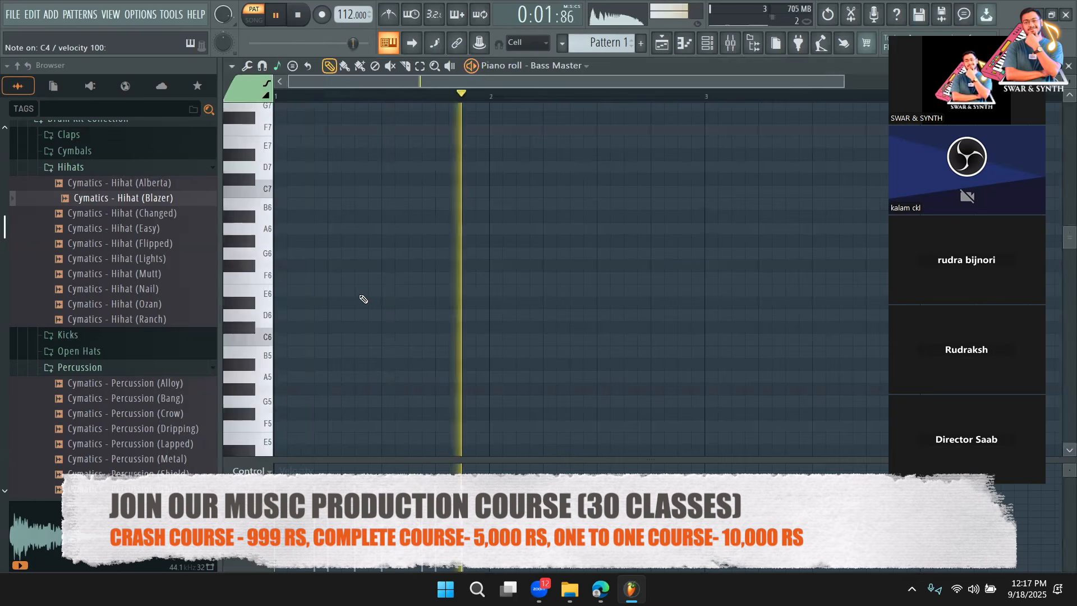
{"action": "scroll", "coordinate": [314, 330], "scroll_direction": "down", "scroll_amount": 5}
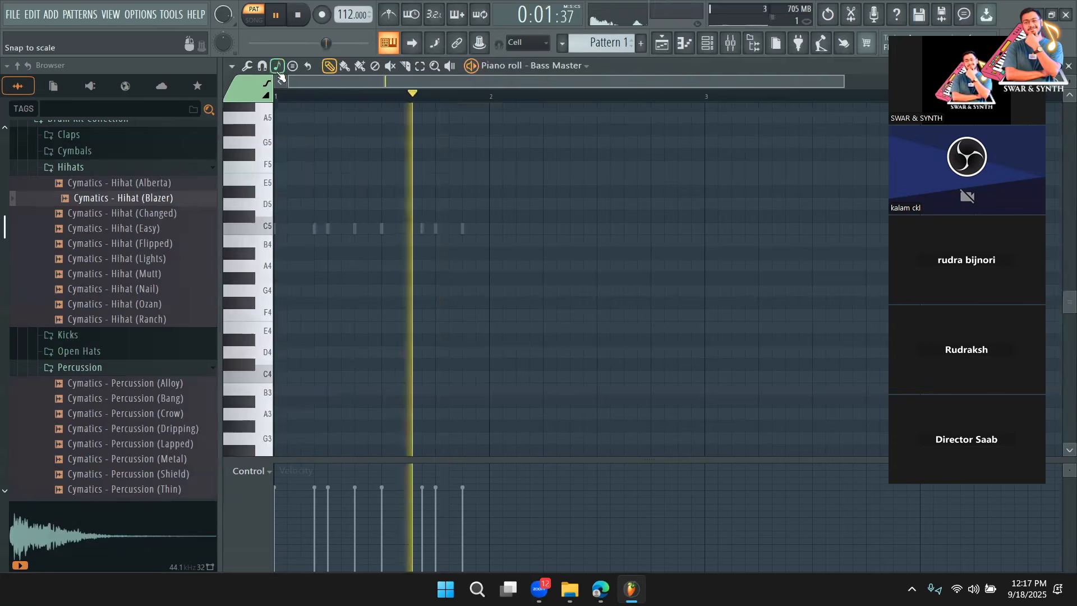
{"action": "left_click", "coordinate": [327, 353]}
{"action": "mouse_move", "coordinate": [338, 353]}
{"action": "left_mouse_down"}
{"action": "mouse_move", "coordinate": [327, 353]}
{"action": "mouse_move", "coordinate": [341, 352]}
{"action": "left_mouse_up"}
{"action": "left_click", "coordinate": [360, 355]}
{"action": "left_click", "coordinate": [427, 352]}
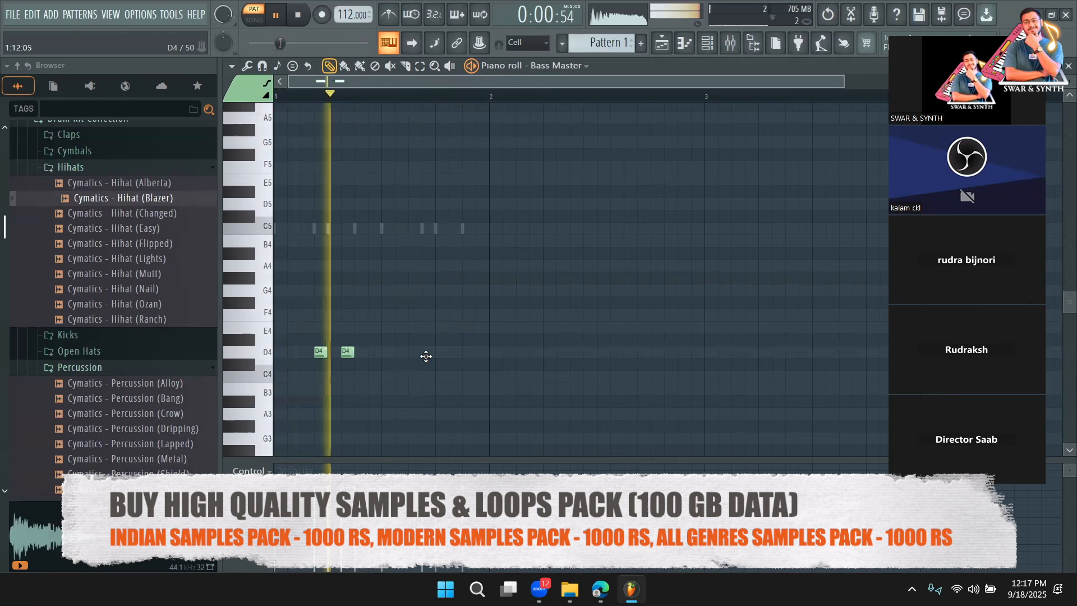
{"action": "left_click", "coordinate": [466, 353]}
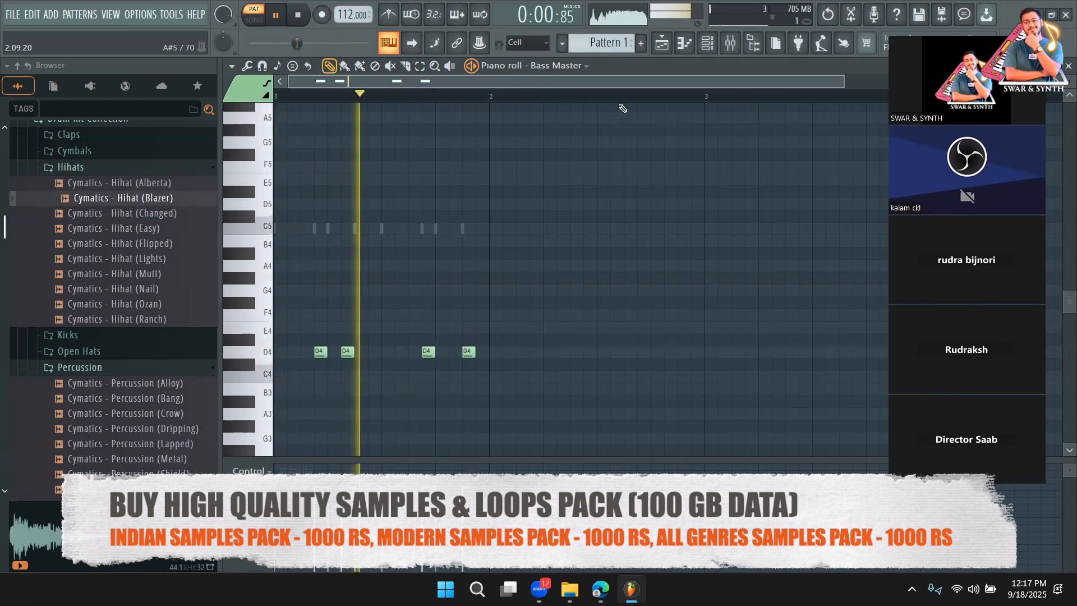
{"action": "left_click_drag", "start_coordinate": [346, 354], "coordinate": [362, 355]}
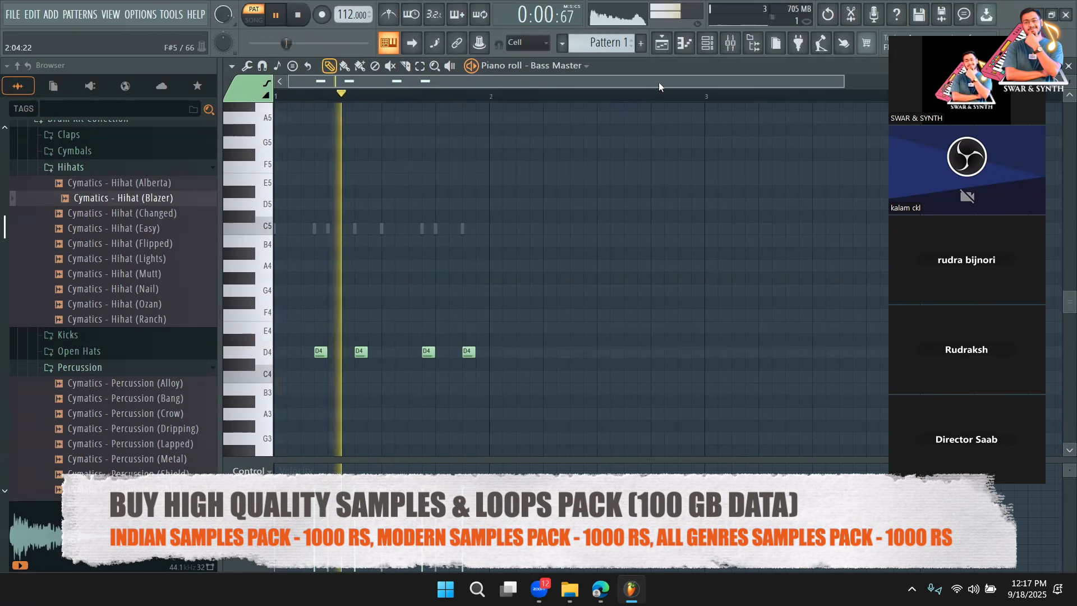
{"action": "key", "text": "F6"}
{"action": "left_click_drag", "start_coordinate": [259, 226], "coordinate": [258, 232]}
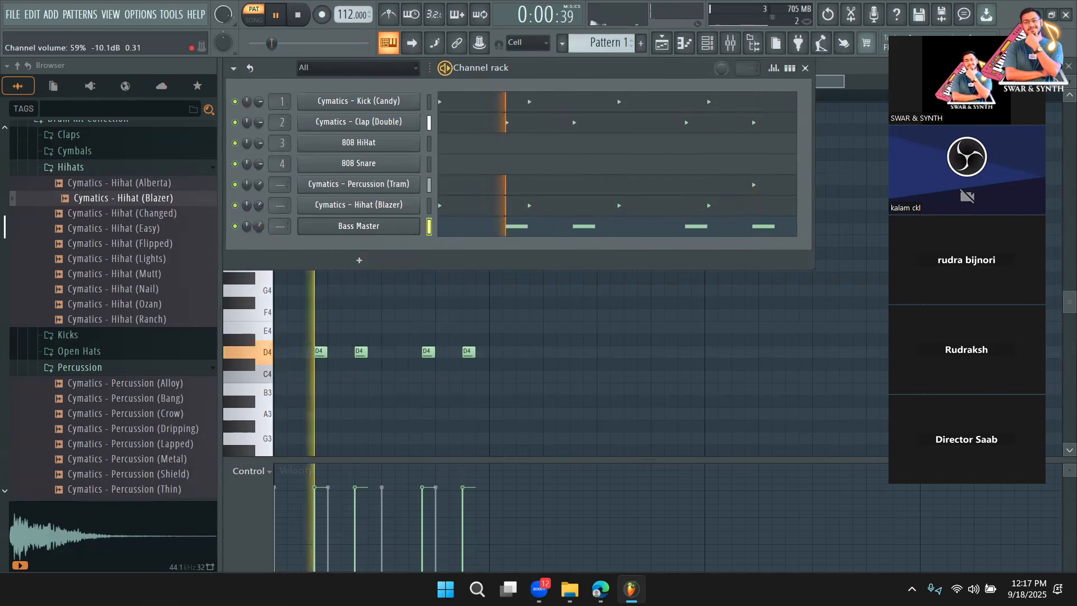
Step: Switch to song mode, paint Pattern 1 across bars 1 to 9 of playlist Track 1, and play the arrangement
{"action": "left_click", "coordinate": [249, 19]}
{"action": "left_click", "coordinate": [673, 47]}
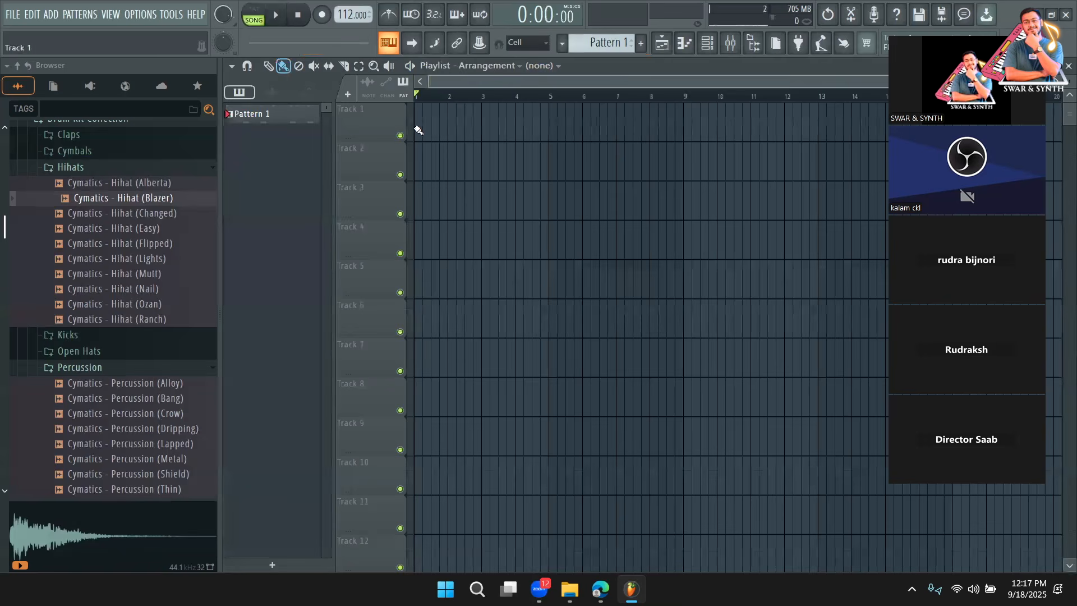
{"action": "left_click_drag", "start_coordinate": [416, 125], "coordinate": [668, 137]}
{"action": "key", "text": "space"}
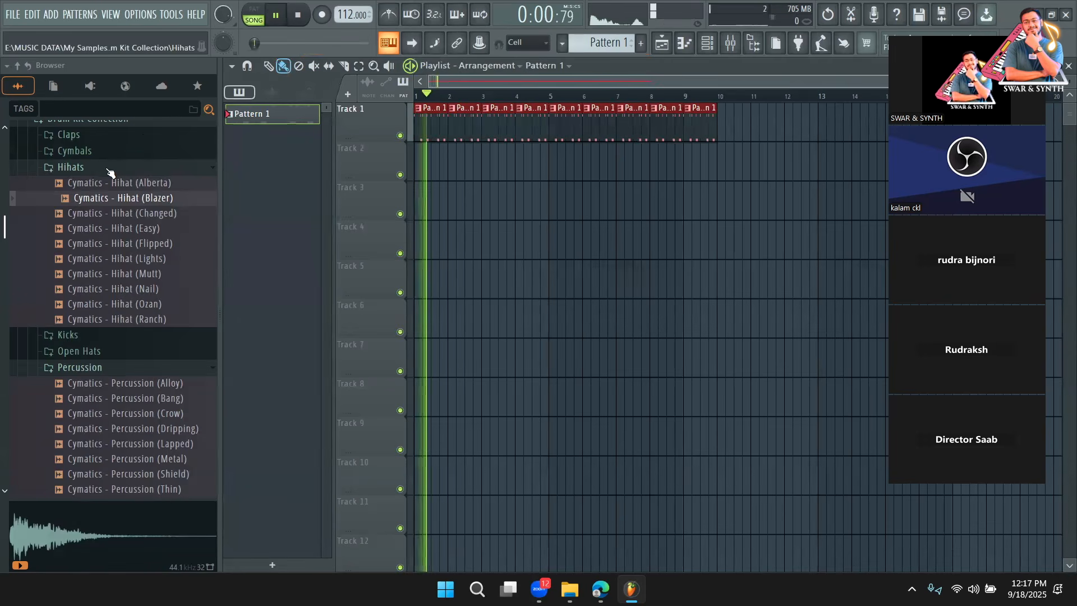
Step: Collapse the Hihats folder and search the browser for "tumbi"
{"action": "left_click", "coordinate": [72, 166]}
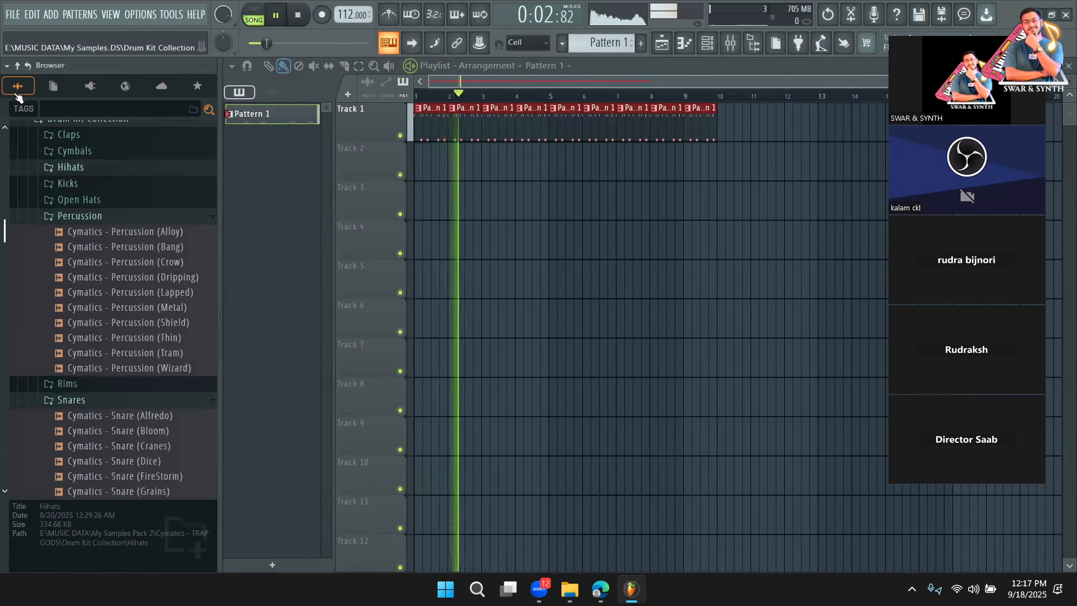
{"action": "scroll", "coordinate": [59, 169], "scroll_direction": "up", "scroll_amount": 2}
{"action": "scroll", "coordinate": [59, 168], "scroll_direction": "up", "scroll_amount": 10}
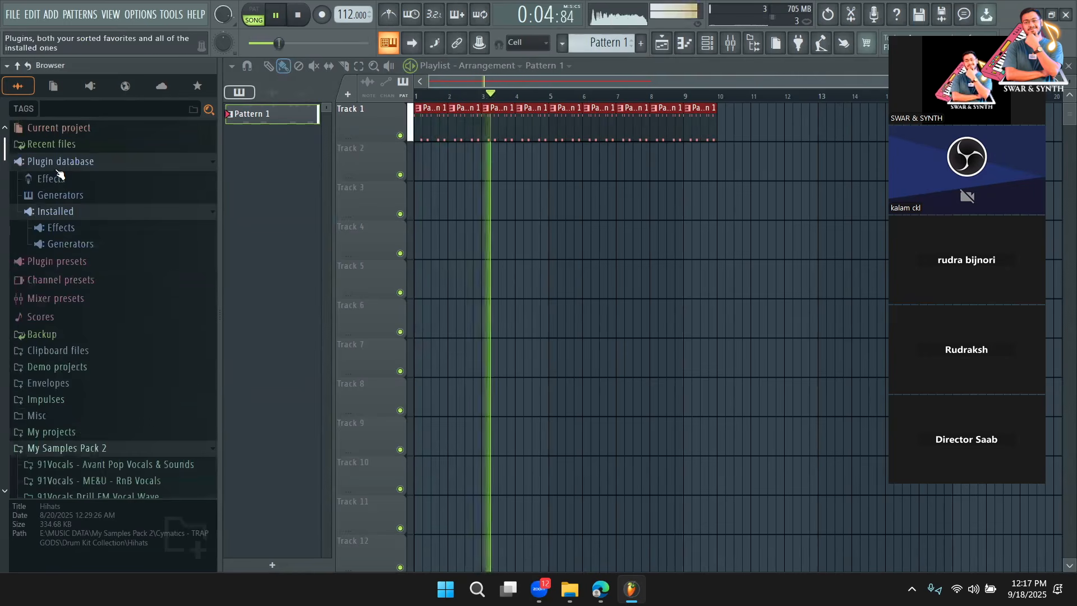
{"action": "left_click", "coordinate": [81, 110]}
{"action": "type", "text": "tum"}
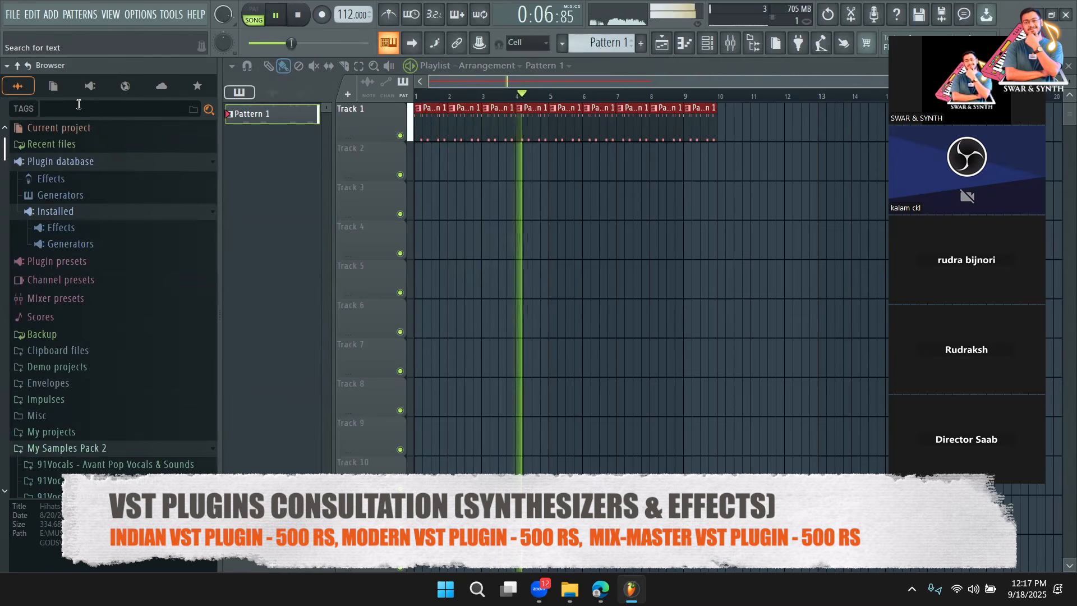
{"action": "type", "text": "bi"}
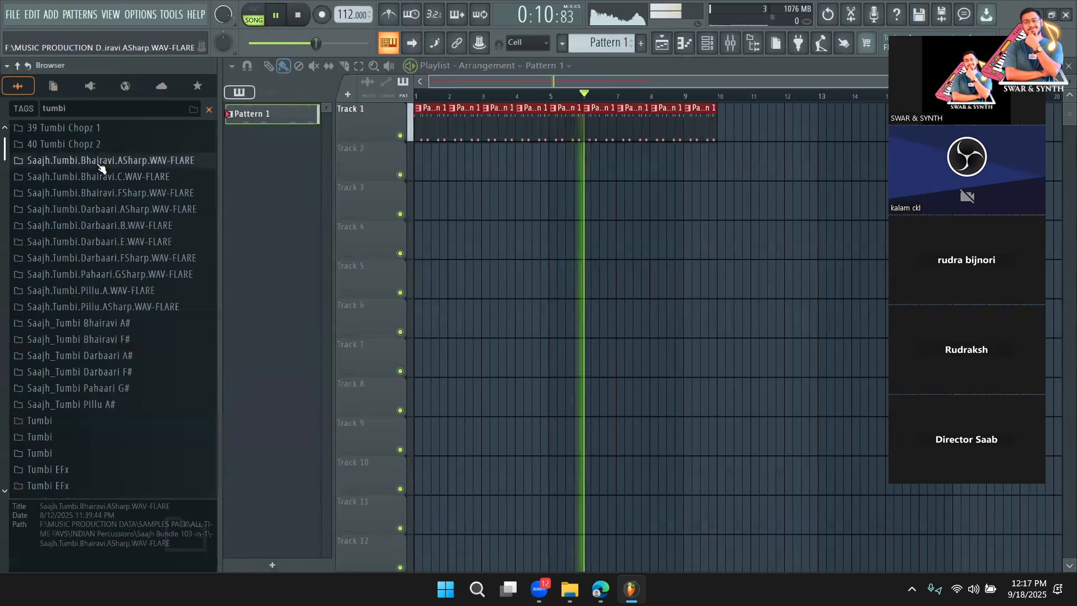
Step: Audition several 80 bpm tumbi loops in the Saajh_Tumbi Bhairavi F# folder
{"action": "scroll", "coordinate": [79, 213], "scroll_direction": "down", "scroll_amount": 5}
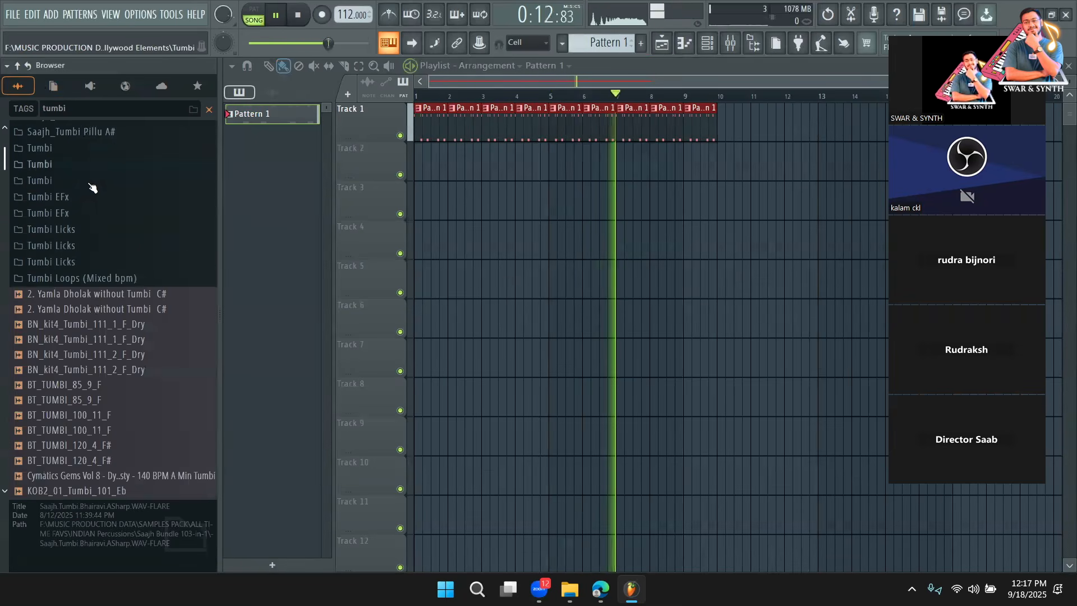
{"action": "scroll", "coordinate": [78, 236], "scroll_direction": "up", "scroll_amount": 3}
{"action": "left_click", "coordinate": [78, 248]}
{"action": "left_click", "coordinate": [82, 279]}
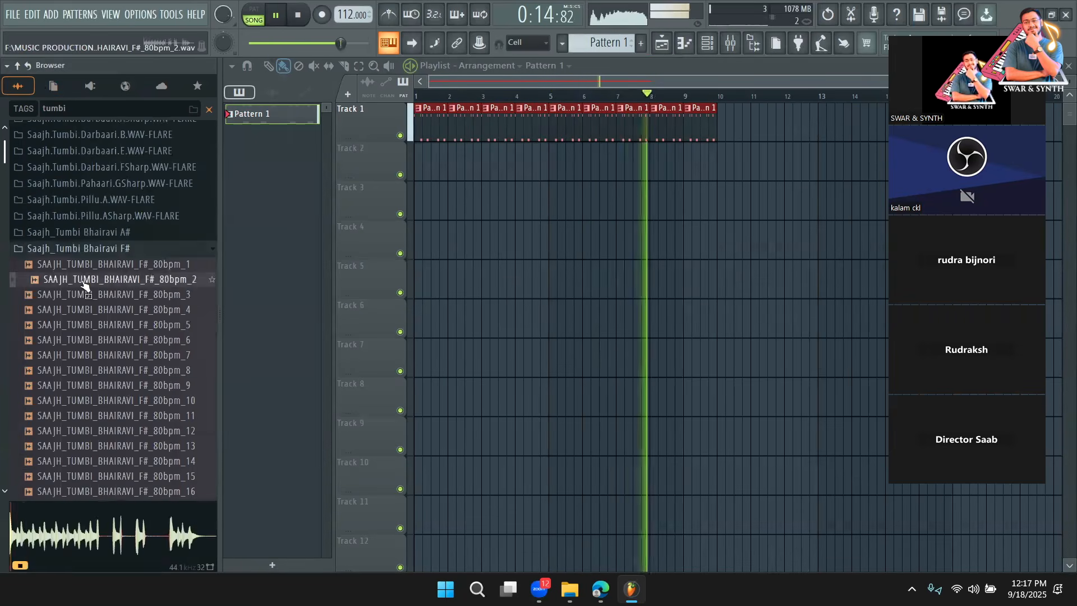
{"action": "left_click", "coordinate": [72, 341]}
{"action": "scroll", "coordinate": [73, 345], "scroll_direction": "down", "scroll_amount": 2}
{"action": "left_click", "coordinate": [79, 308]}
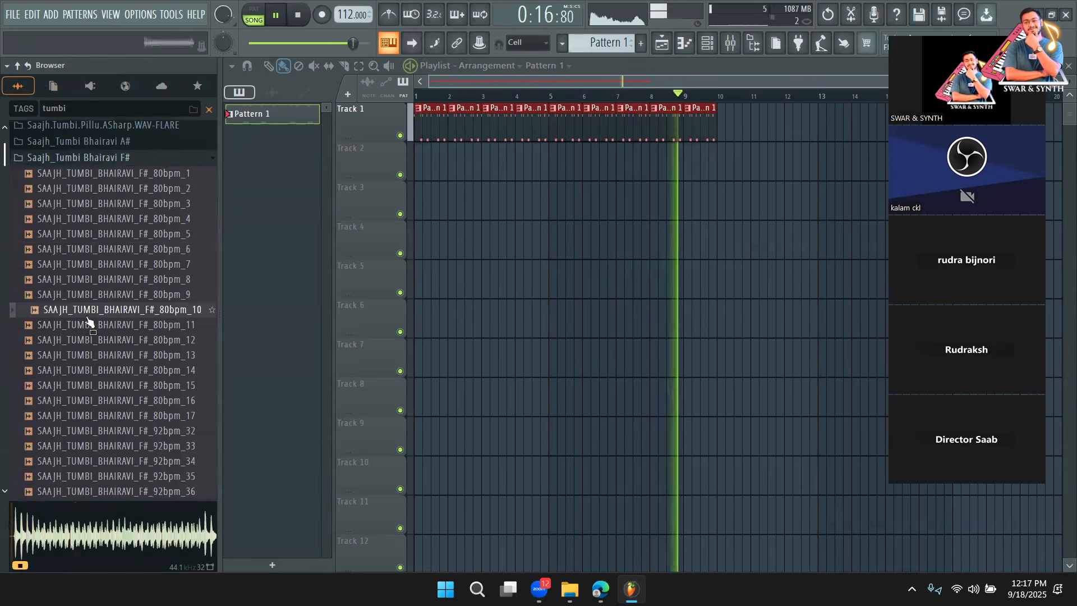
{"action": "scroll", "coordinate": [84, 308], "scroll_direction": "down", "scroll_amount": 2}
{"action": "left_click", "coordinate": [104, 312]}
Step: Audition tumbi loops at different tempos in the Saajh_Tumbi Bhairavi A# folder
{"action": "scroll", "coordinate": [104, 314], "scroll_direction": "up", "scroll_amount": 4}
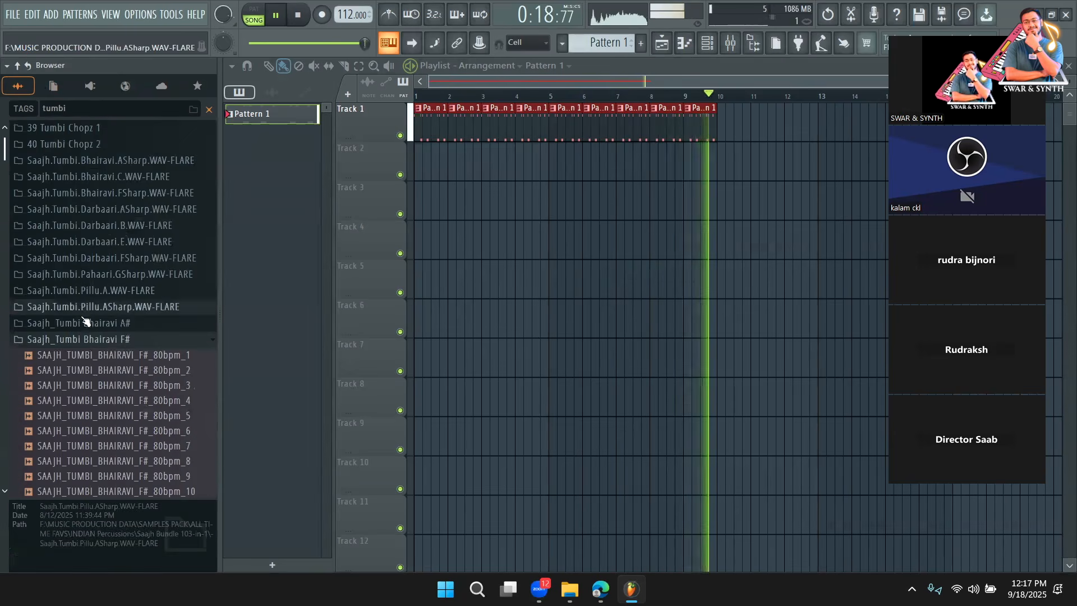
{"action": "left_click", "coordinate": [85, 323]}
{"action": "left_click", "coordinate": [91, 358]}
{"action": "scroll", "coordinate": [92, 356], "scroll_direction": "down", "scroll_amount": 4}
{"action": "left_click", "coordinate": [92, 339]}
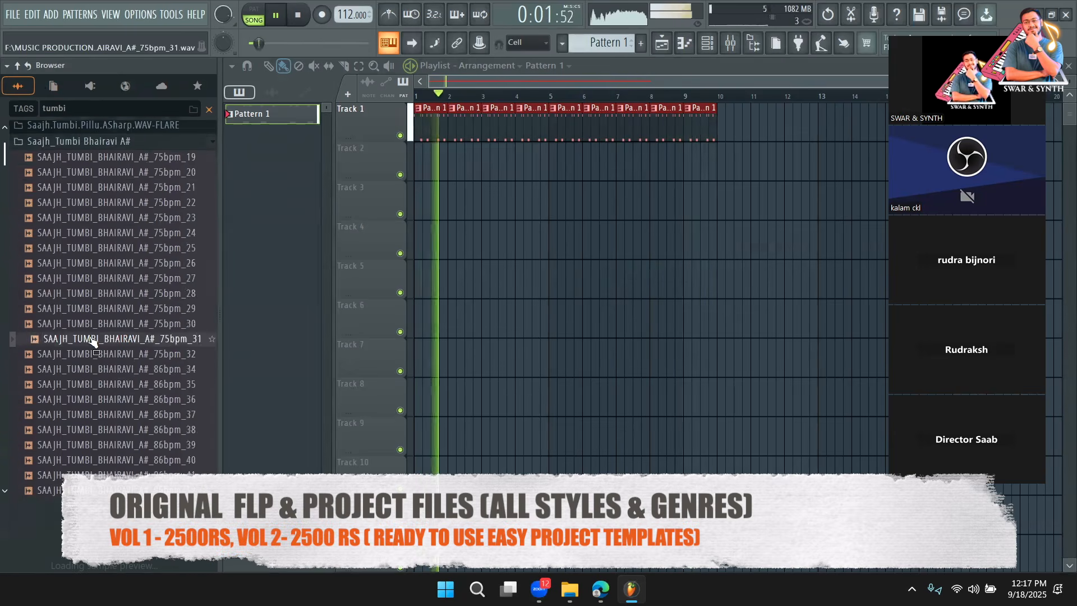
{"action": "scroll", "coordinate": [96, 314], "scroll_direction": "down", "scroll_amount": 6}
{"action": "left_click", "coordinate": [96, 294]}
{"action": "scroll", "coordinate": [89, 280], "scroll_direction": "down", "scroll_amount": 3}
{"action": "left_click", "coordinate": [86, 279]}
{"action": "scroll", "coordinate": [87, 279], "scroll_direction": "down", "scroll_amount": 5}
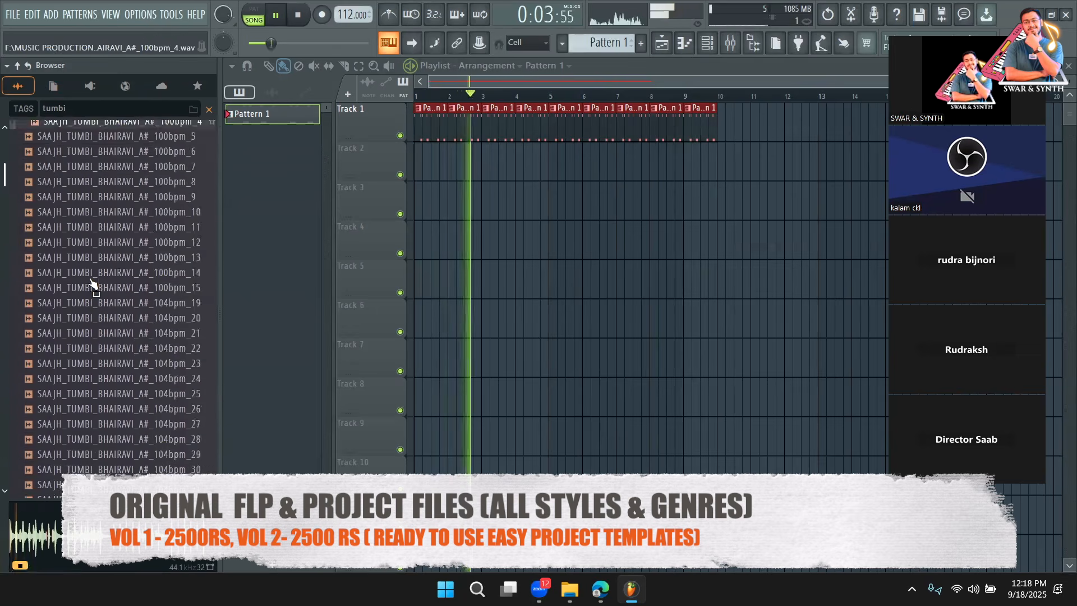
Step: Place the SAAJH_TUMBI_BHAIRAVI_A#_100bpm_4 loop on playlist Track 5 at bar 9
{"action": "left_click", "coordinate": [101, 278]}
{"action": "left_click_drag", "start_coordinate": [101, 278], "coordinate": [743, 282]}
{"action": "right_click", "coordinate": [687, 272]}
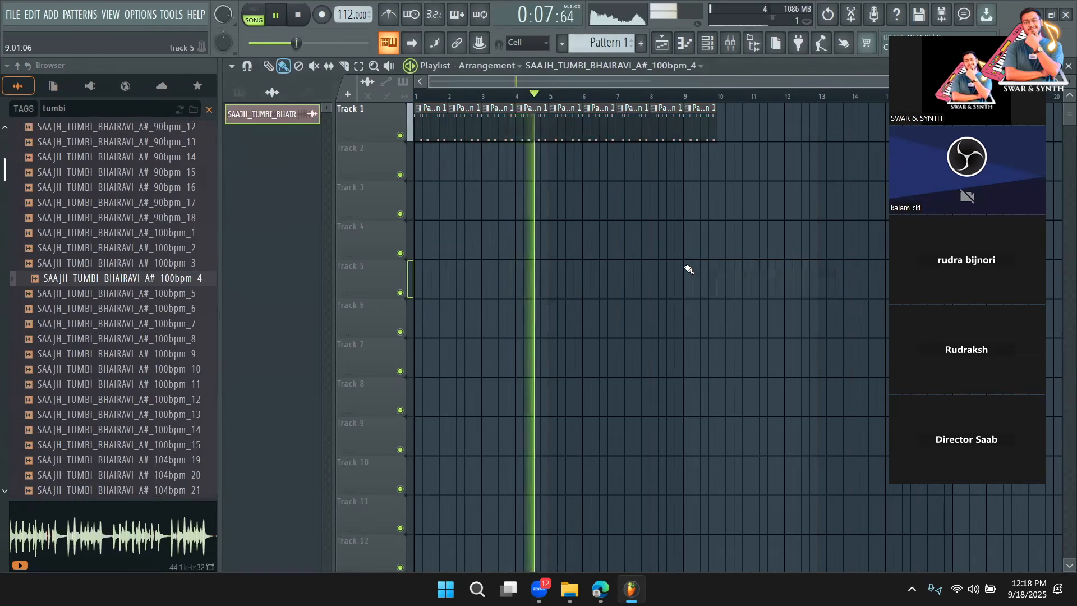
{"action": "left_click", "coordinate": [688, 274]}
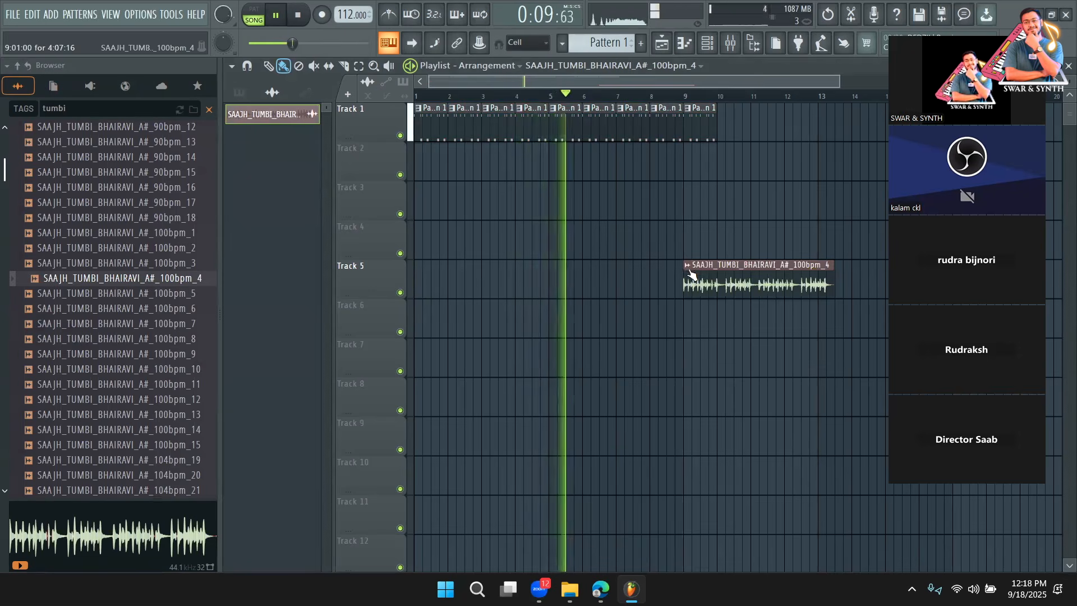
Step: Fit the tumbi clip to the project tempo, move it to Track 3 at bar 1, and add a copy at bar 5
{"action": "left_click", "coordinate": [686, 266]}
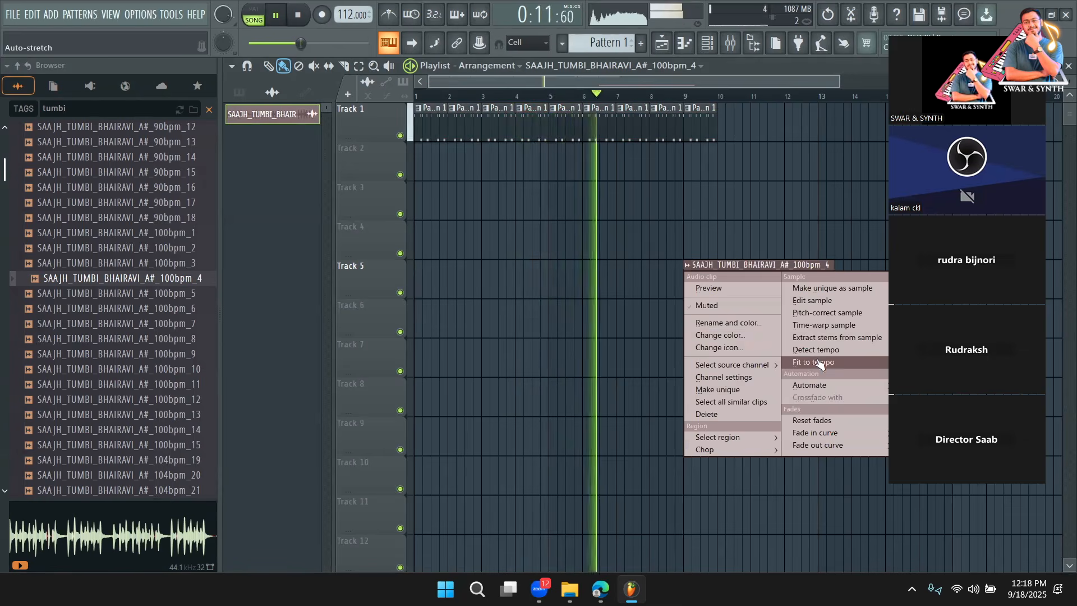
{"action": "left_click", "coordinate": [819, 363]}
{"action": "left_click", "coordinate": [546, 327]}
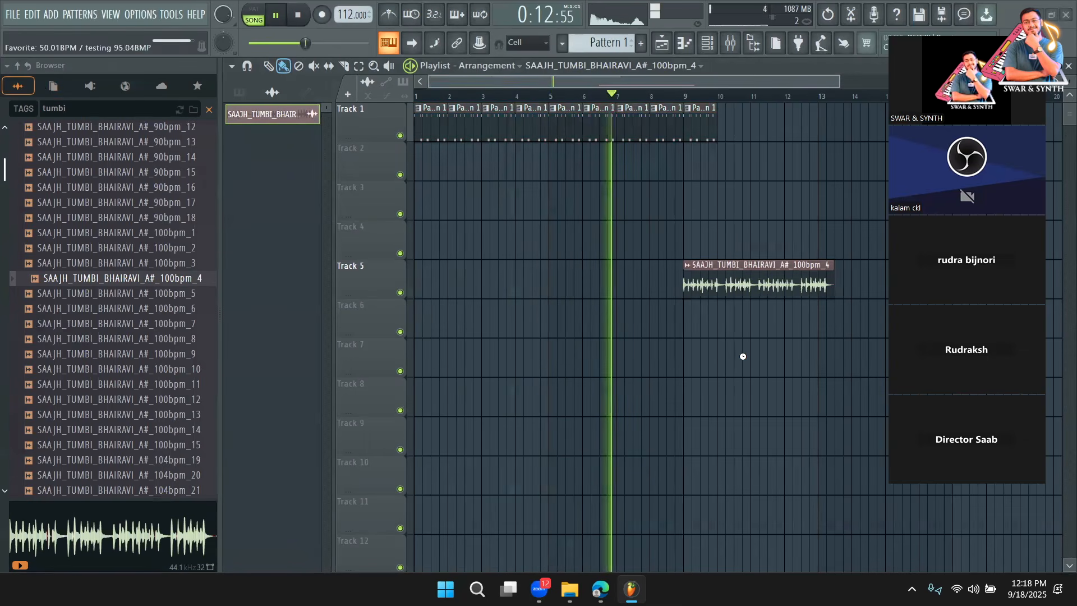
{"action": "key", "text": "space"}
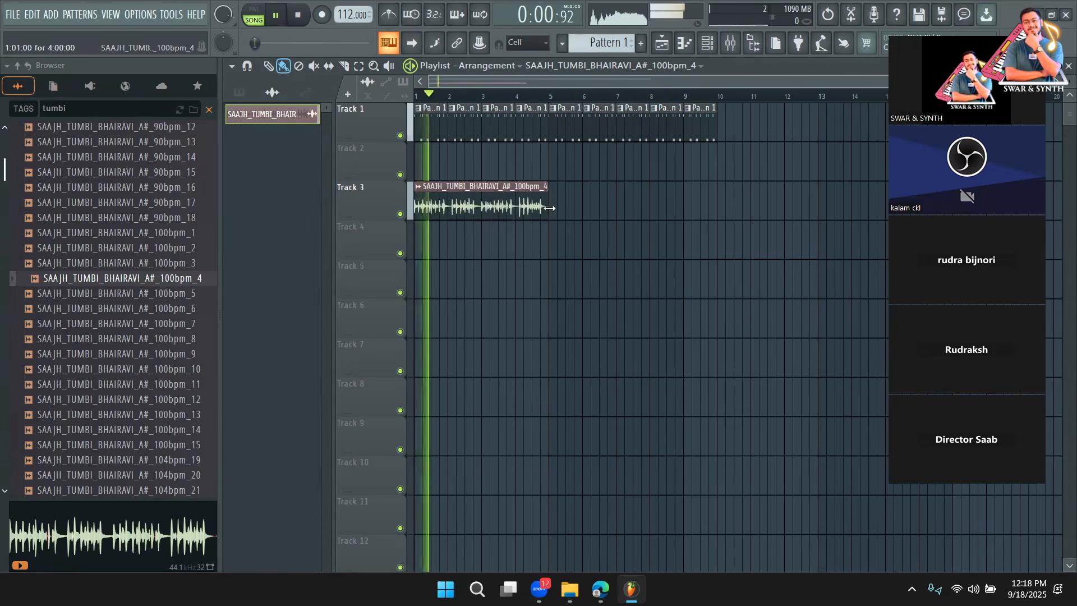
{"action": "left_click", "coordinate": [554, 208]}
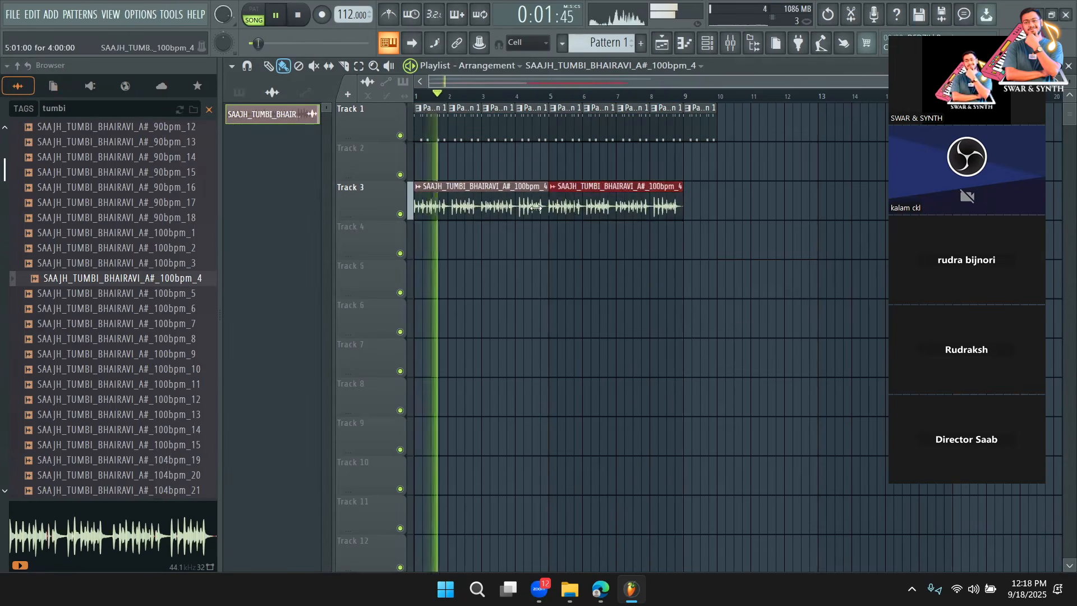
Step: Move both tumbi clips up to Track 2 and delete the Pattern 1 clip at bar 9
{"action": "double_click", "coordinate": [470, 207]}
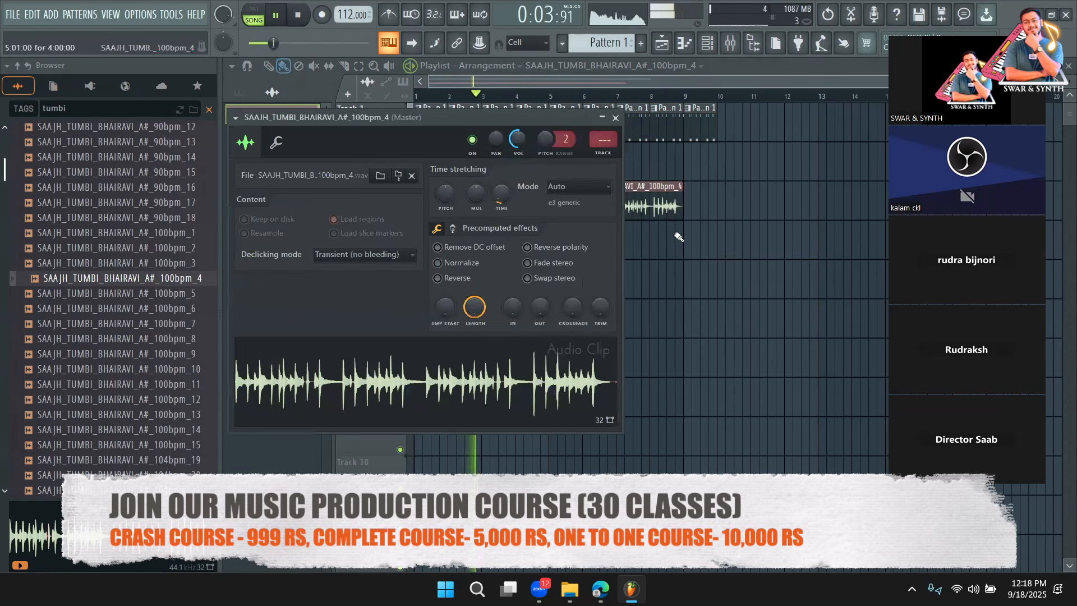
{"action": "left_click", "coordinate": [615, 118]}
{"action": "left_click", "coordinate": [344, 66]}
{"action": "left_click", "coordinate": [269, 67]}
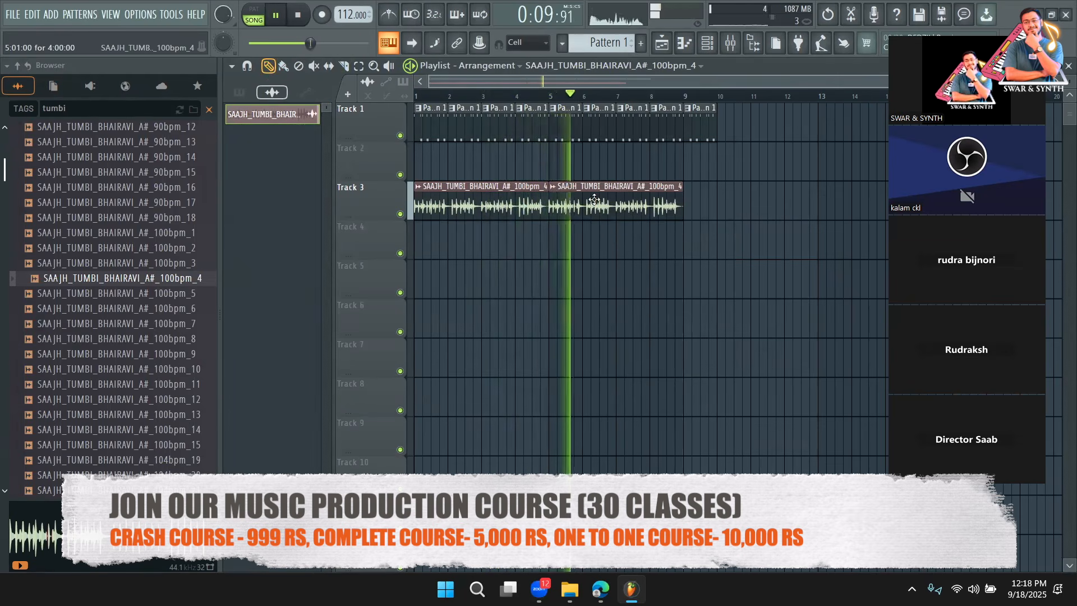
{"action": "left_click_drag", "start_coordinate": [526, 213], "coordinate": [526, 173]}
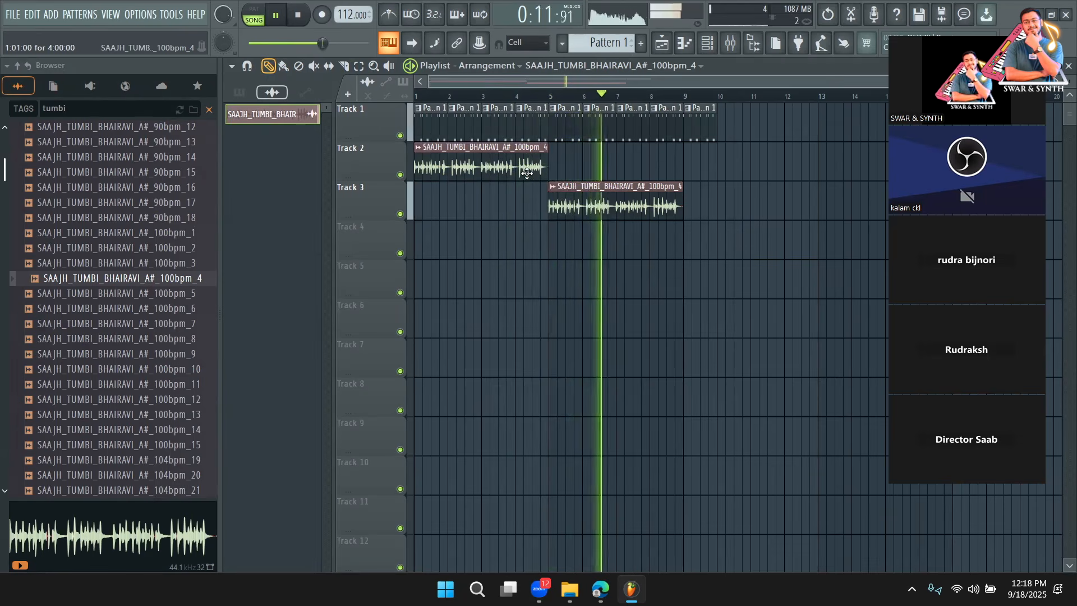
{"action": "left_click_drag", "start_coordinate": [583, 198], "coordinate": [584, 160]}
{"action": "right_click", "coordinate": [699, 127]}
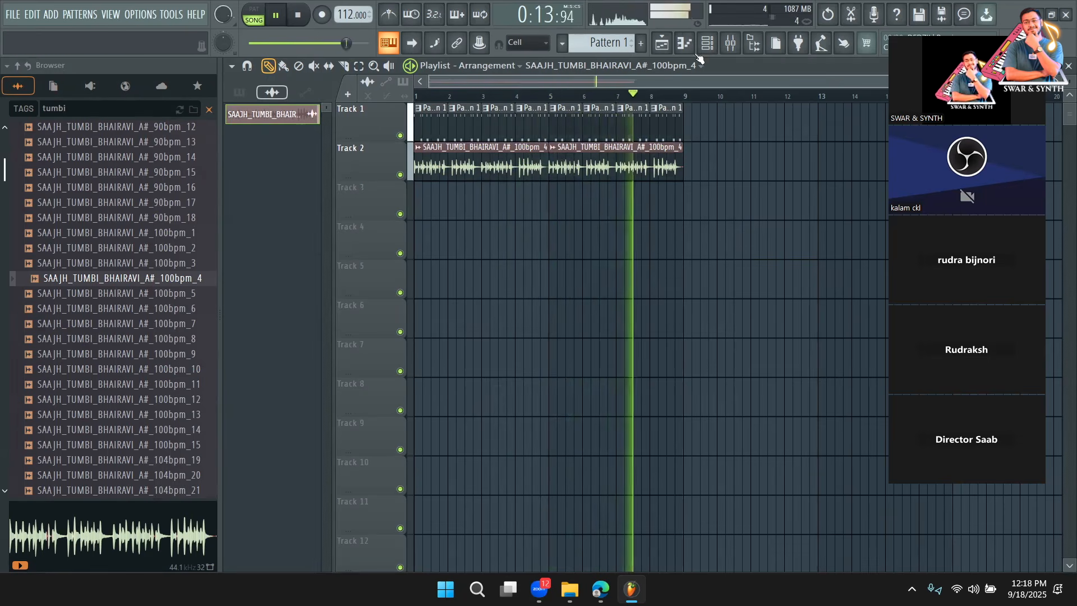
Step: Stop playback, show the unsorted channels in the channel rack, and add the Hype synth as a new channel
{"action": "left_click", "coordinate": [707, 43]}
{"action": "left_click", "coordinate": [336, 67]}
{"action": "left_click", "coordinate": [336, 114]}
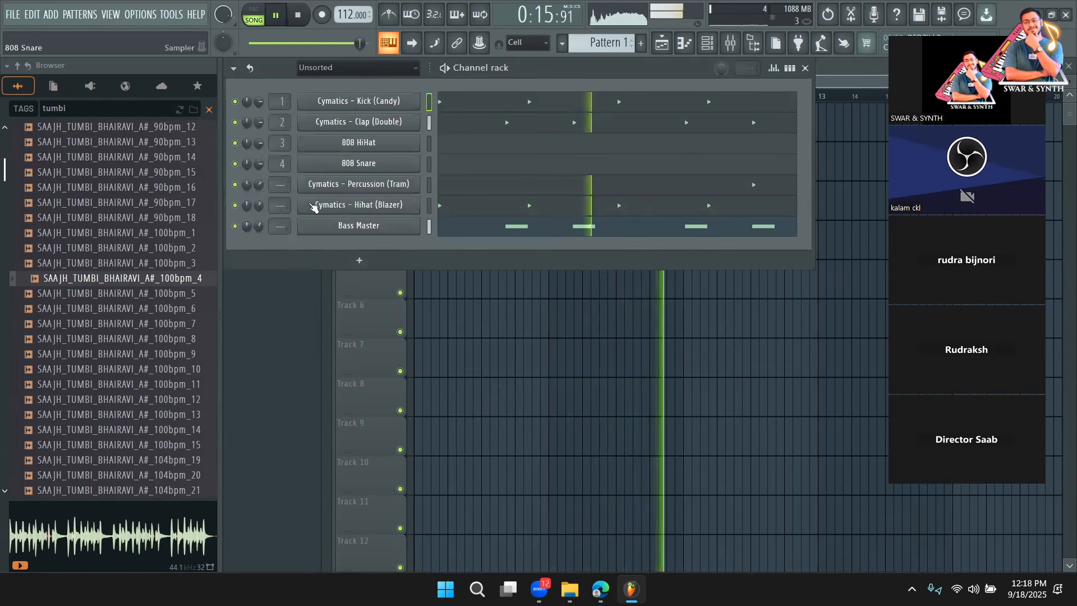
{"action": "key", "text": "space"}
{"action": "left_click", "coordinate": [361, 260]}
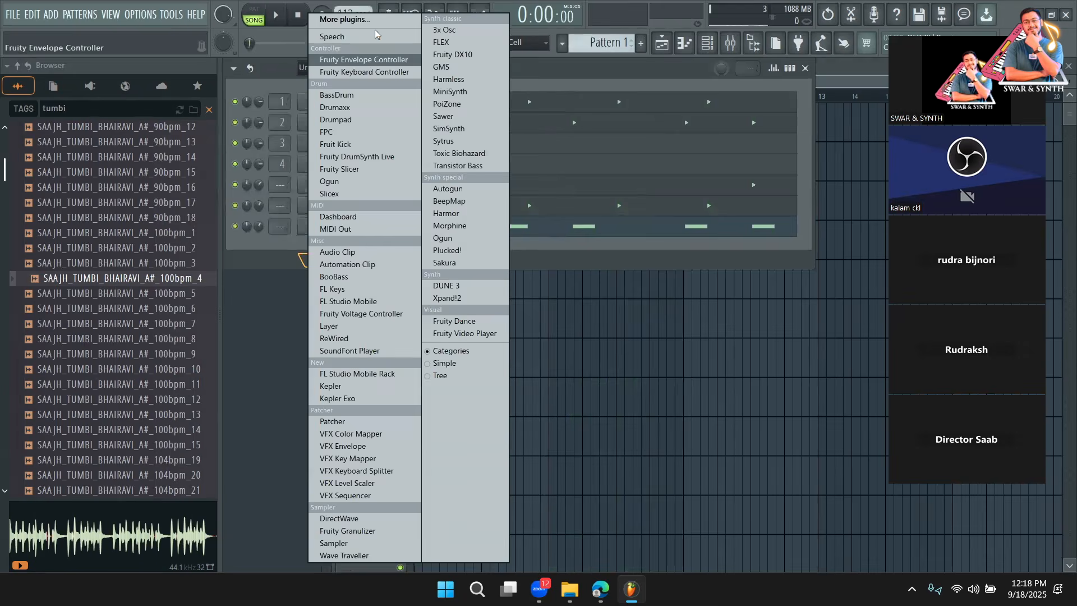
{"action": "left_click", "coordinate": [348, 21]}
{"action": "type", "text": "hype"}
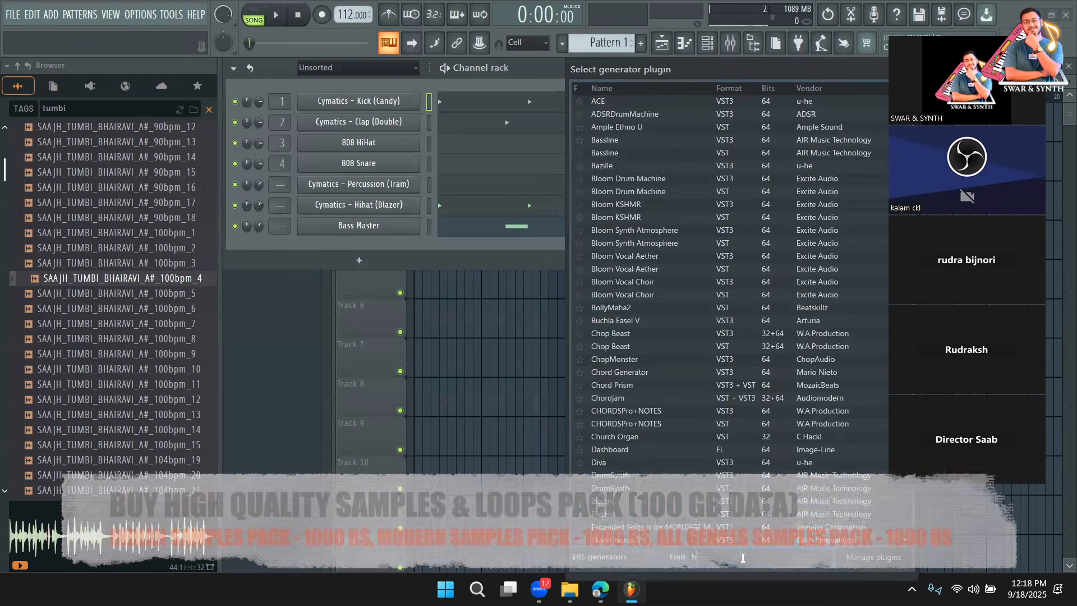
{"action": "double_click", "coordinate": [629, 115]}
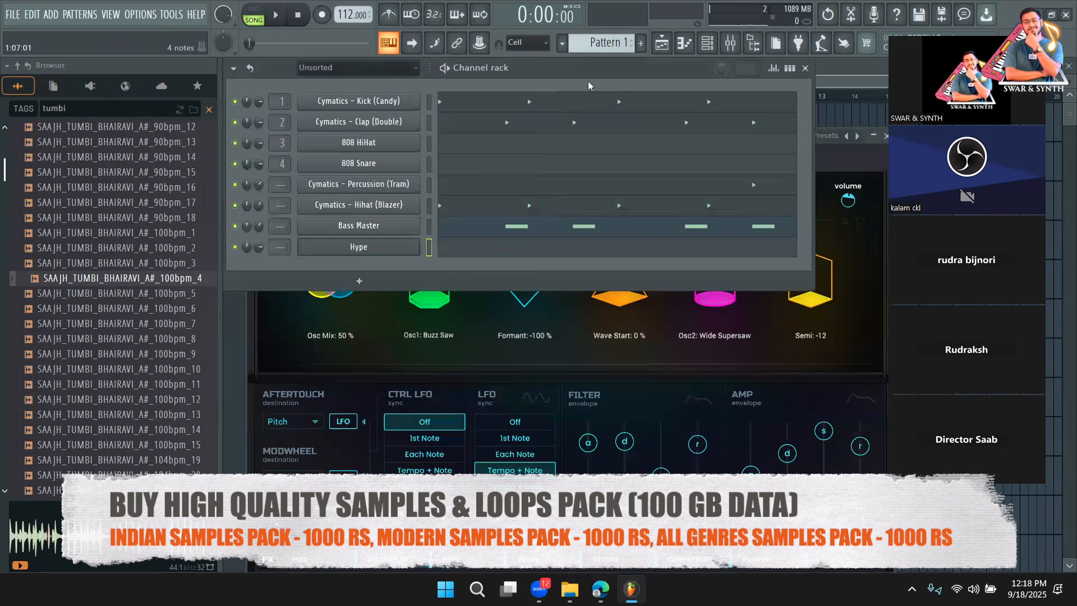
{"action": "left_click", "coordinate": [542, 227]}
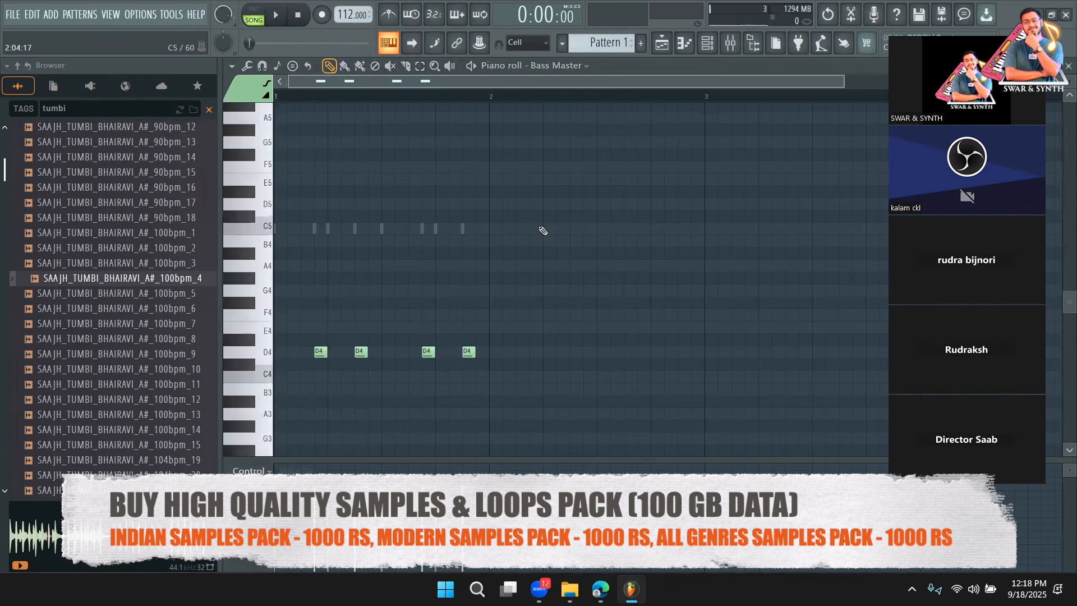
{"action": "left_click", "coordinate": [667, 48]}
{"action": "double_click", "coordinate": [520, 171]}
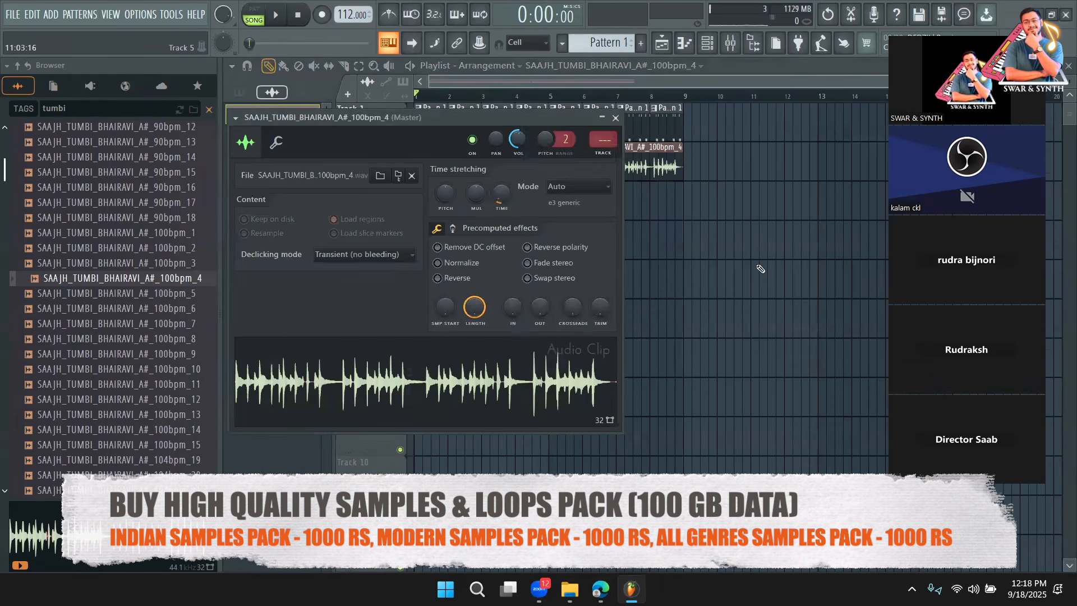
{"action": "key", "text": "Escape"}
Step: Switch to Pattern 2, show the unsorted channels in the channel rack, and open the Hype synth
{"action": "left_click", "coordinate": [708, 45]}
{"action": "scroll", "coordinate": [588, 44], "scroll_direction": "down", "scroll_amount": 1}
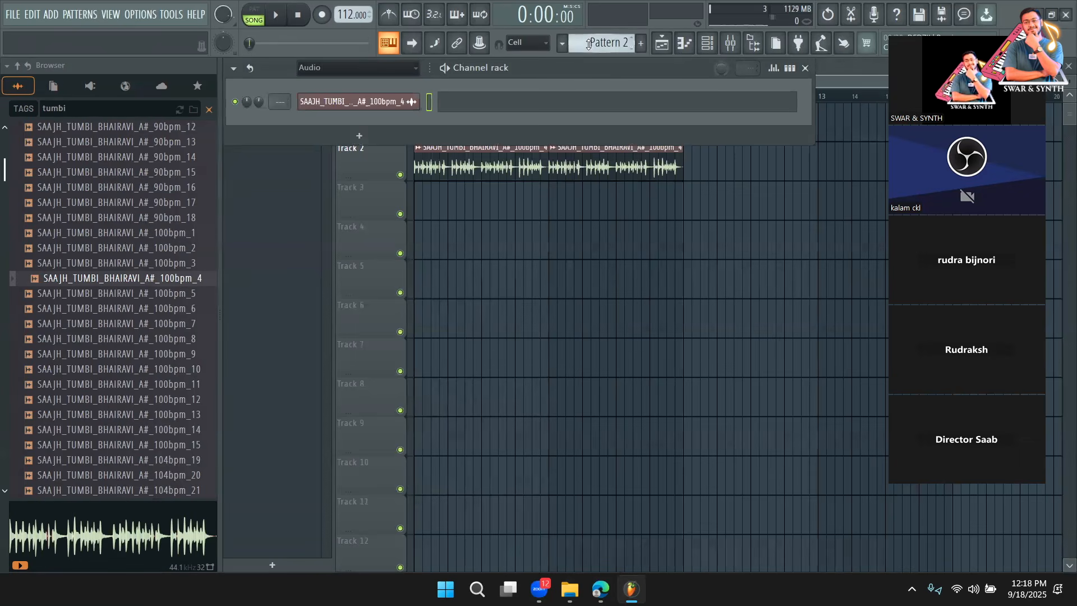
{"action": "left_click", "coordinate": [354, 69]}
{"action": "left_click", "coordinate": [345, 110]}
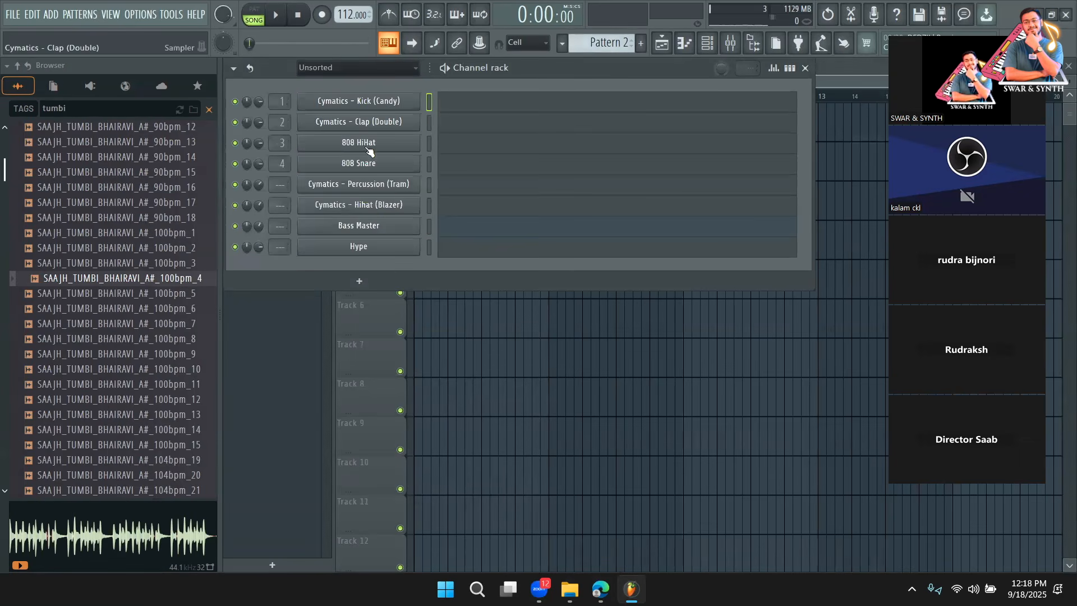
{"action": "left_click", "coordinate": [386, 253]}
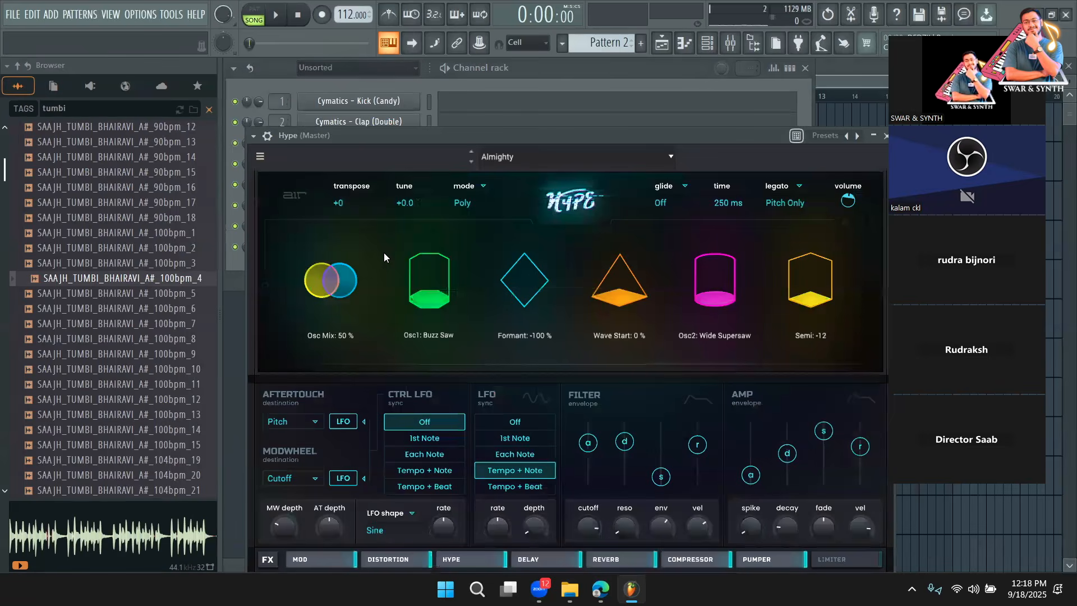
Step: Load the Piano + Strings preset from Hype's Piano category
{"action": "left_click", "coordinate": [538, 155]}
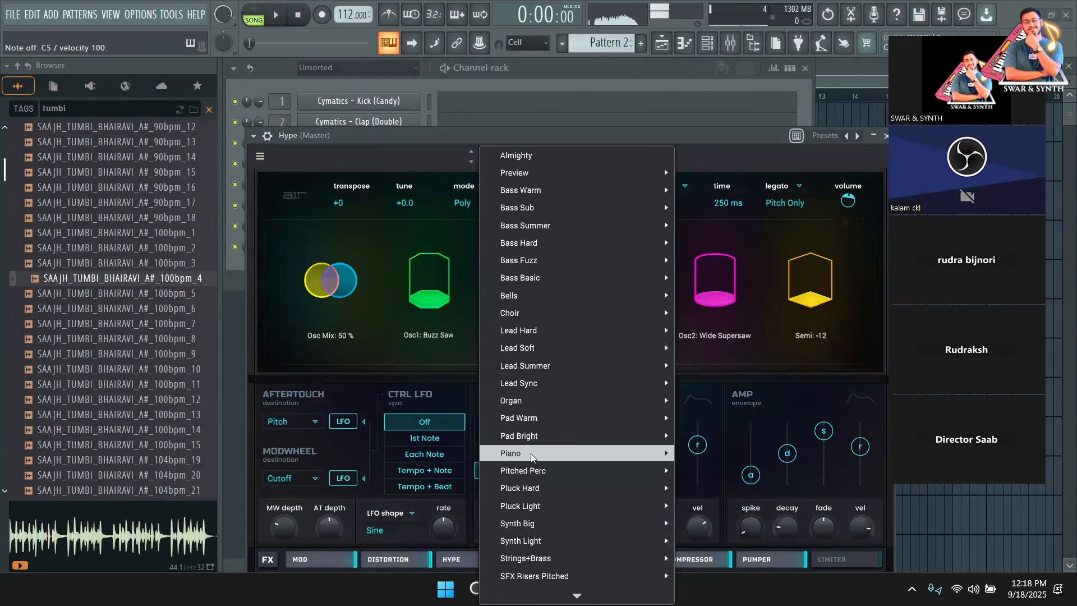
{"action": "mouse_move", "coordinate": [530, 453]}
{"action": "left_click", "coordinate": [724, 430]}
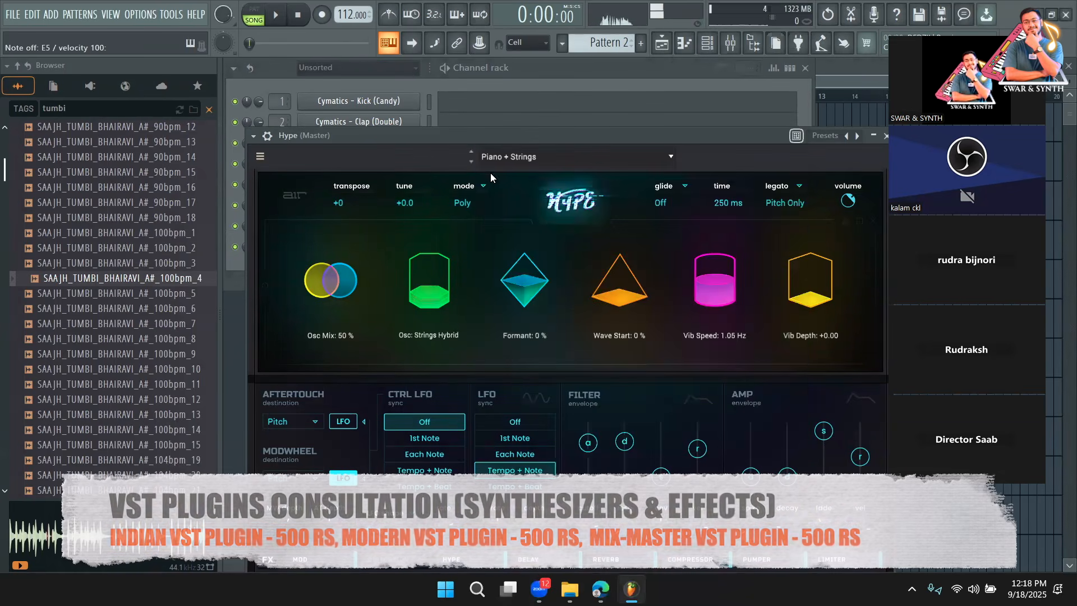
Step: Step through Hype's following piano presets as far as E Piano Hard, playing test notes on them
{"action": "left_click", "coordinate": [471, 162]}
{"action": "left_click", "coordinate": [471, 162]}
{"action": "left_click", "coordinate": [472, 161]}
{"action": "left_click", "coordinate": [471, 161]}
{"action": "left_click", "coordinate": [471, 161]}
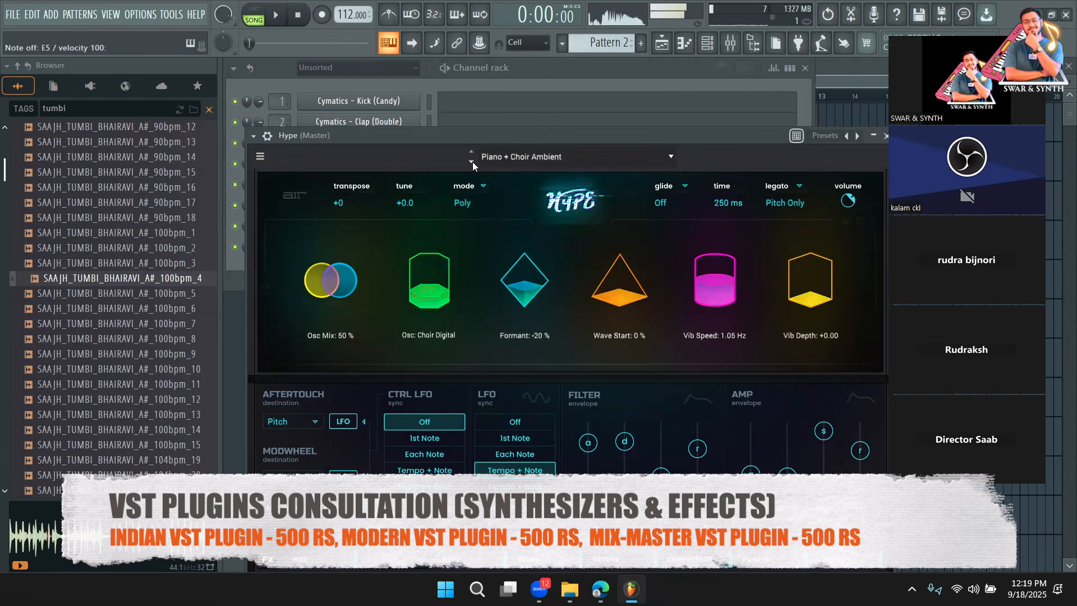
{"action": "left_click", "coordinate": [473, 162]}
{"action": "left_click", "coordinate": [473, 161]}
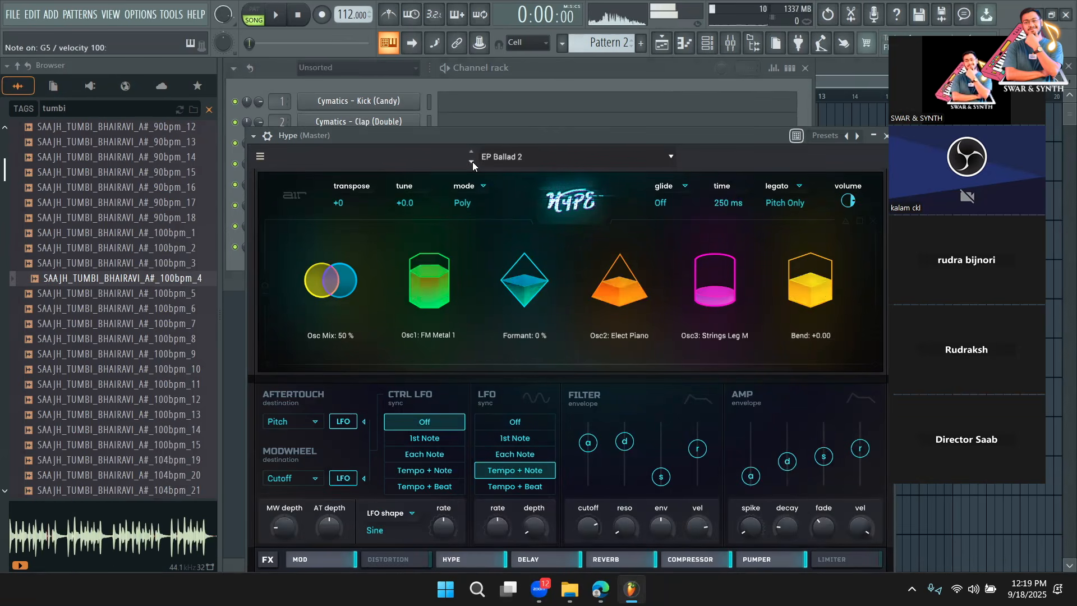
{"action": "left_click", "coordinate": [472, 162]}
{"action": "left_click", "coordinate": [473, 162]}
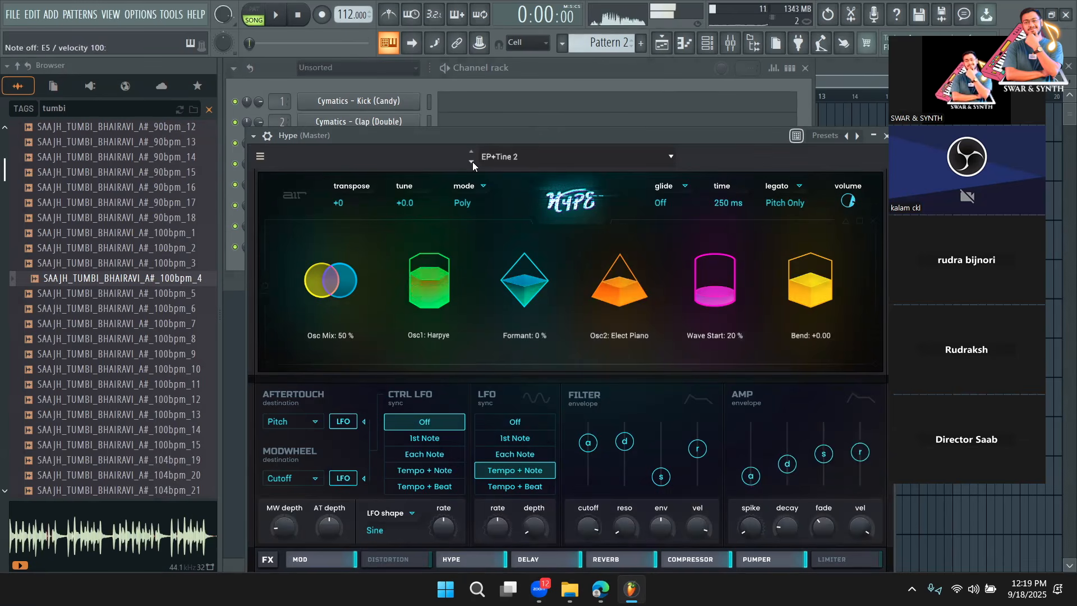
{"action": "left_click", "coordinate": [472, 161]}
{"action": "left_click", "coordinate": [472, 161]}
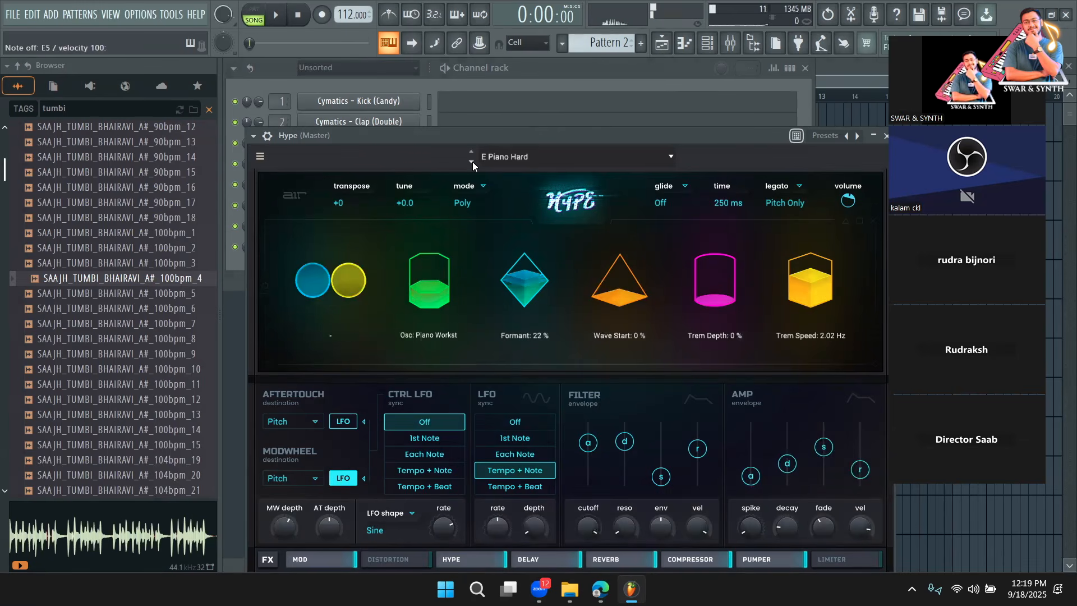
Step: Advance to the E Piano Tremolo preset in Hype, and replace it with Complex Ambience from the Pluck Hard category
{"action": "left_click", "coordinate": [473, 162]}
{"action": "left_click", "coordinate": [472, 162]}
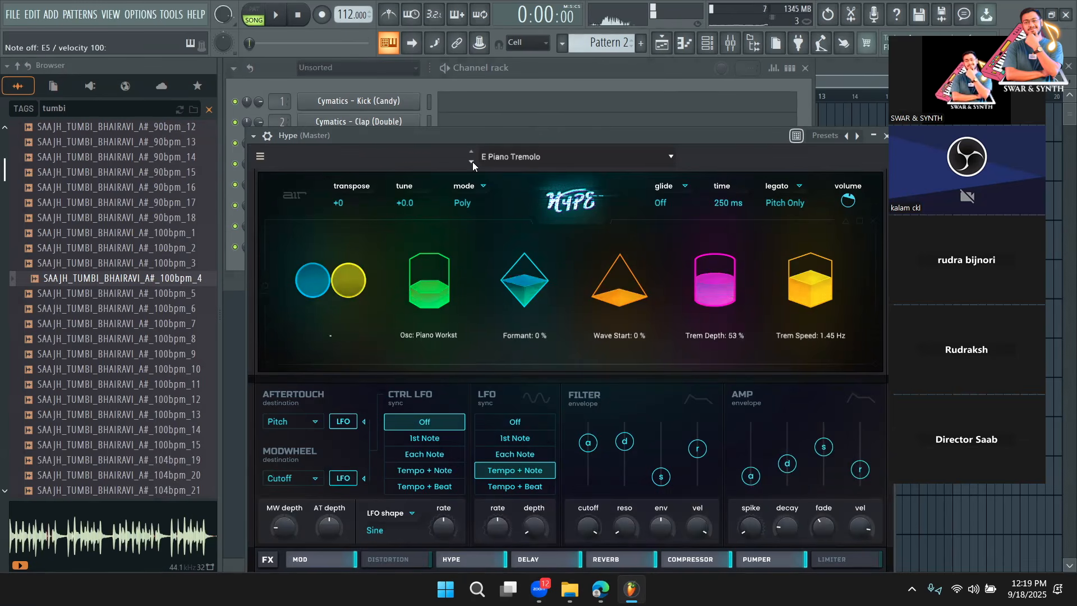
{"action": "left_click", "coordinate": [515, 156]}
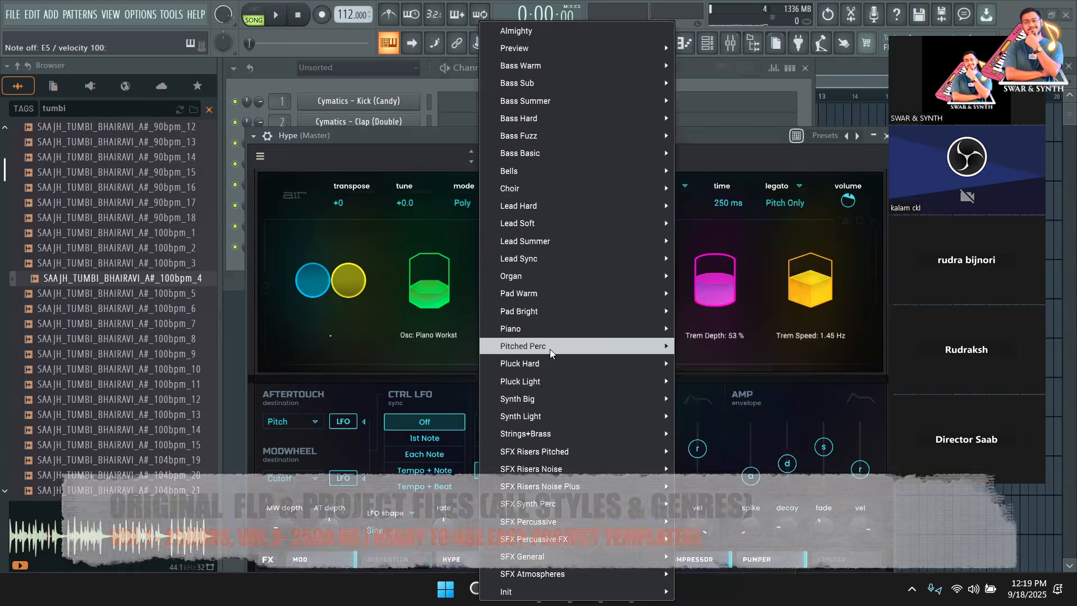
{"action": "mouse_move", "coordinate": [536, 383]}
{"action": "mouse_move", "coordinate": [548, 360]}
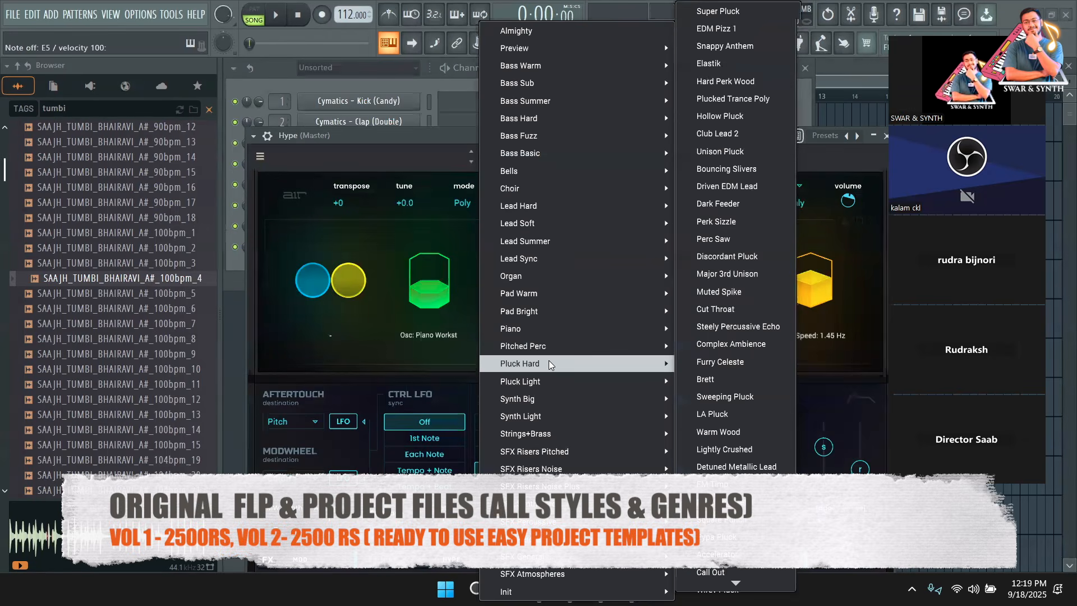
{"action": "left_click", "coordinate": [774, 372]}
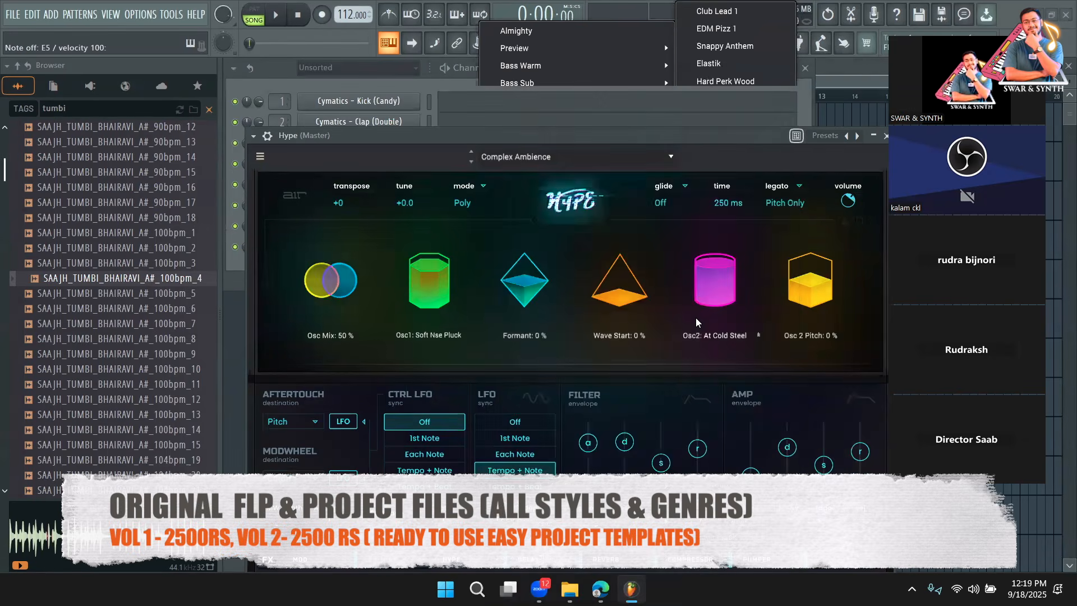
Step: Step through Hype's following pluck presets as far as Warm Wood, playing test notes, and go back to LA Pluck
{"action": "left_click", "coordinate": [473, 166]}
{"action": "left_click", "coordinate": [473, 166]}
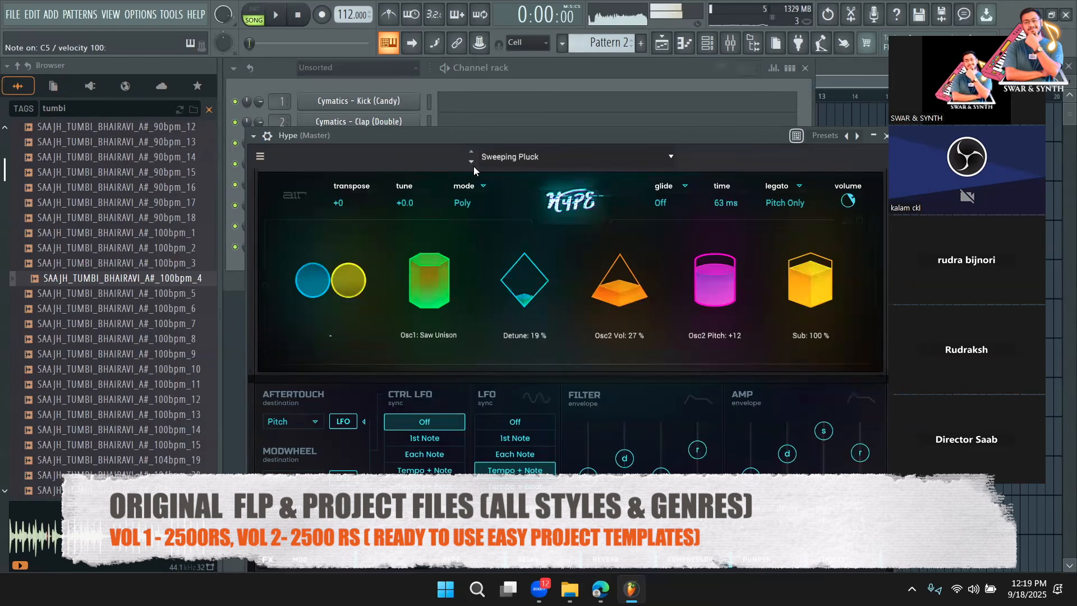
{"action": "left_click", "coordinate": [474, 166]}
{"action": "left_click", "coordinate": [474, 166]}
{"action": "key", "text": "e"}
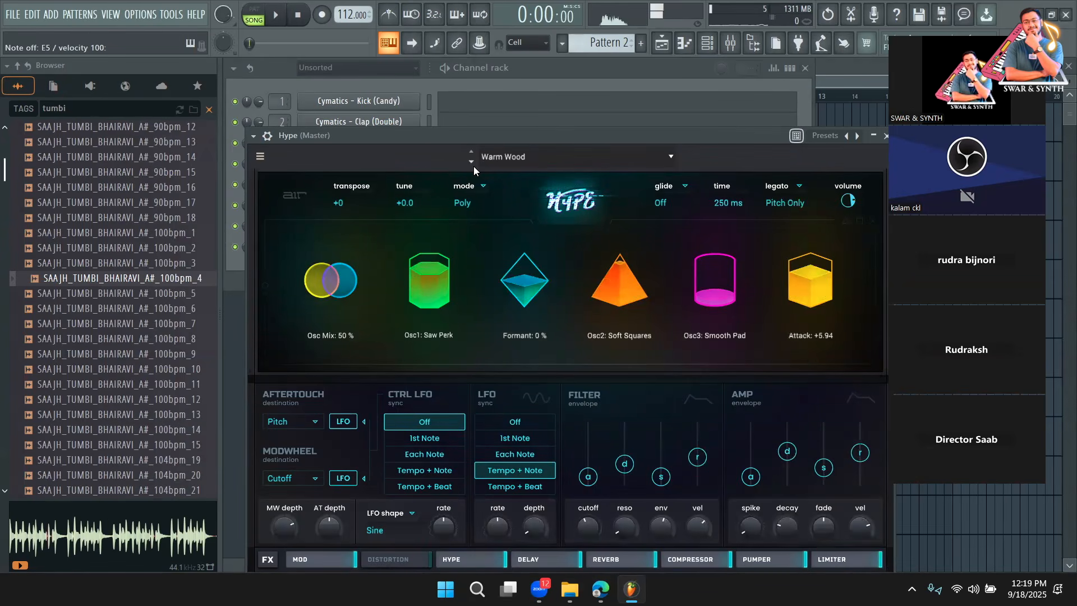
{"action": "left_click", "coordinate": [470, 151]}
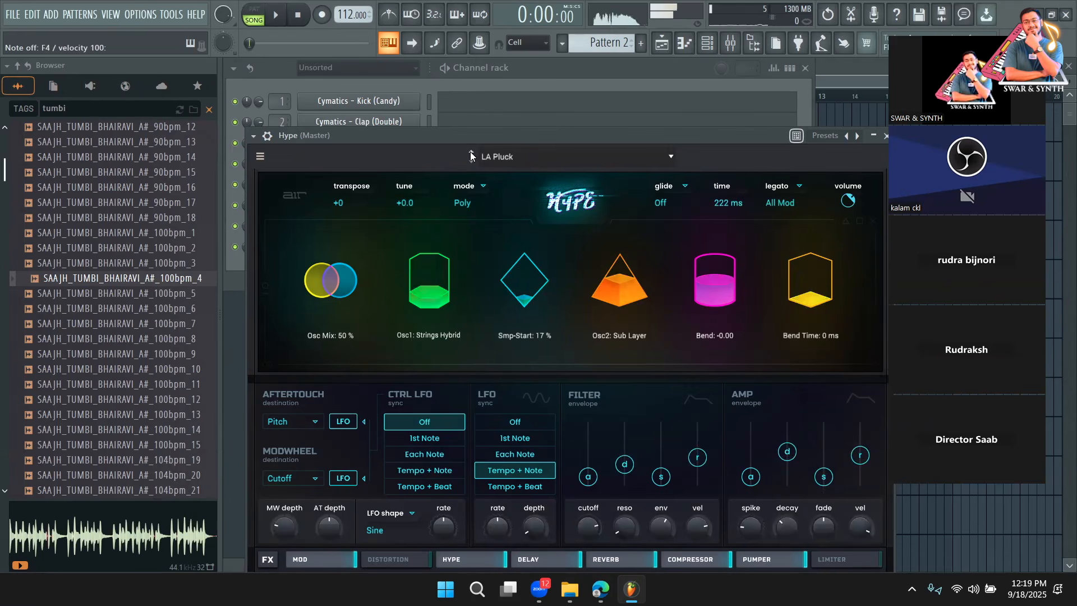
Step: Open Hype's piano roll in Pattern 2 and stamp a one-bar major chord on A#4 in bar 1
{"action": "left_click", "coordinate": [566, 96]}
{"action": "left_click", "coordinate": [509, 242]}
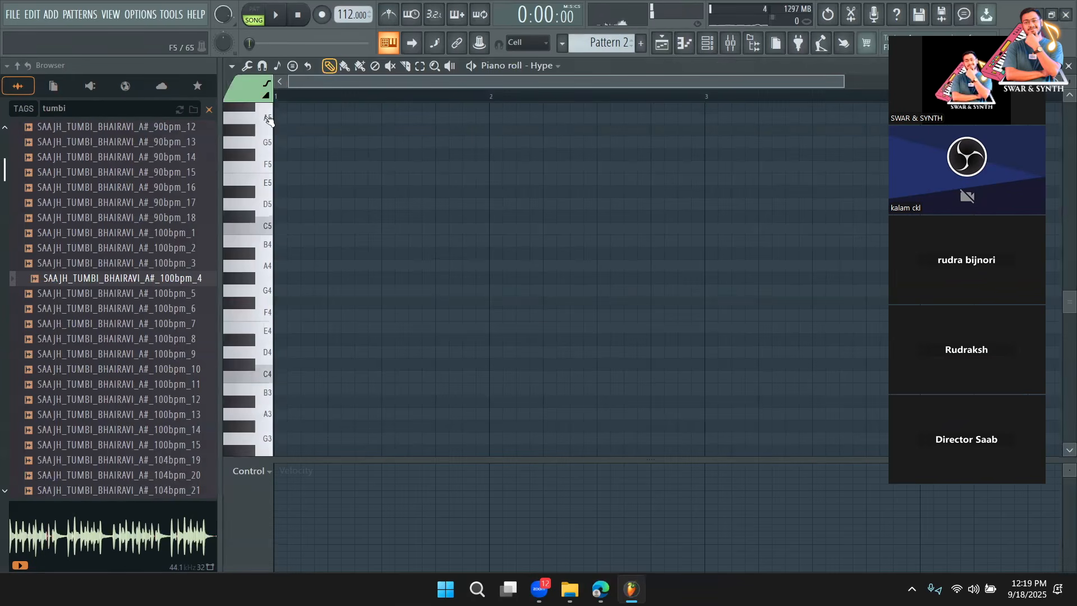
{"action": "left_click", "coordinate": [292, 67]}
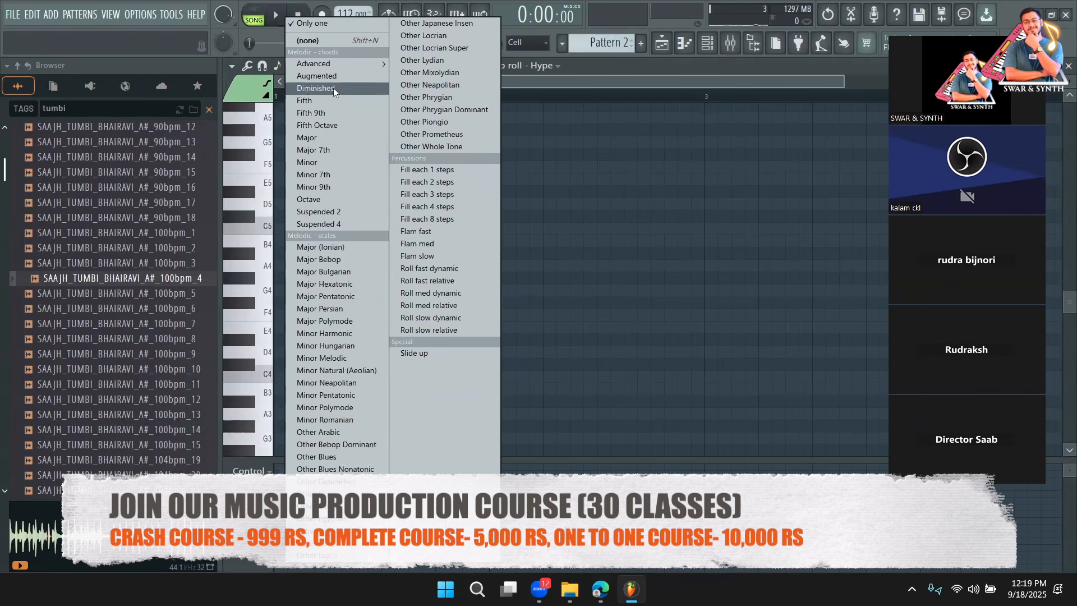
{"action": "left_click", "coordinate": [319, 140]}
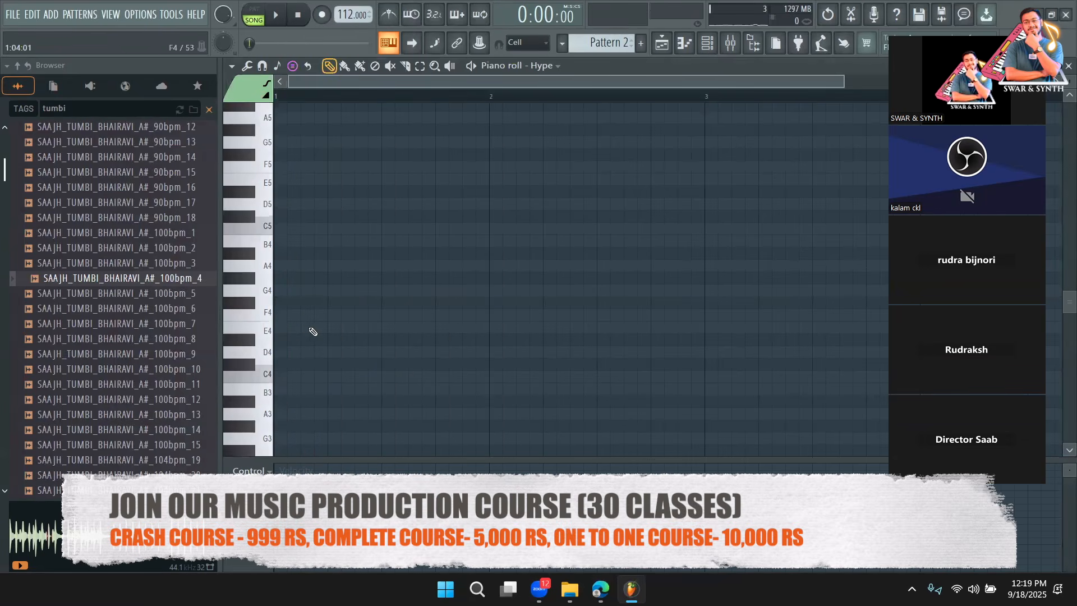
{"action": "scroll", "coordinate": [269, 284], "scroll_direction": "up", "scroll_amount": 3}
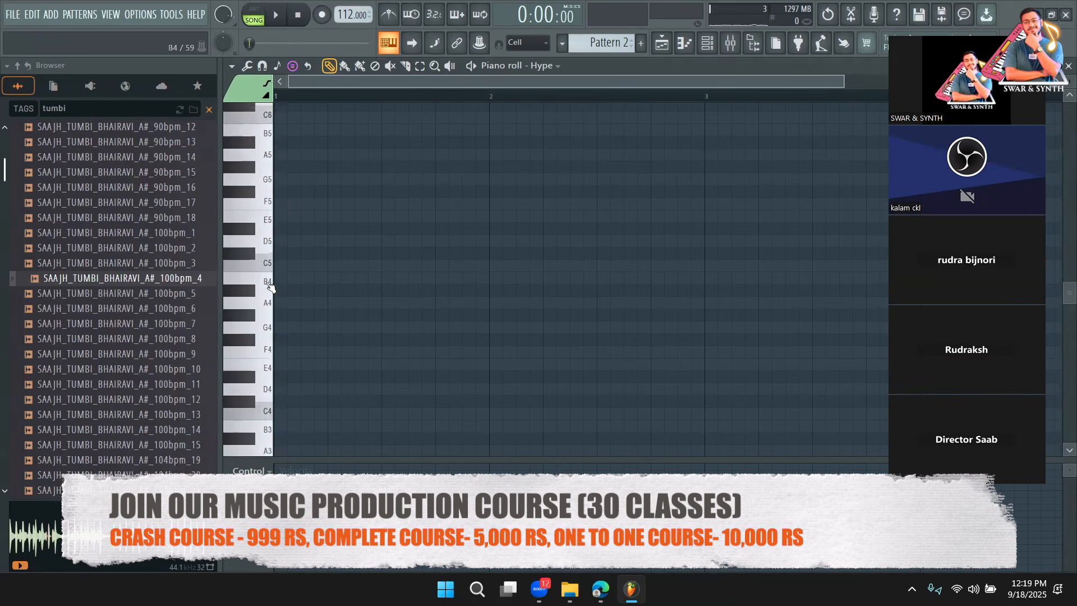
{"action": "left_click", "coordinate": [278, 288]}
{"action": "left_click_drag", "start_coordinate": [287, 289], "coordinate": [489, 290]}
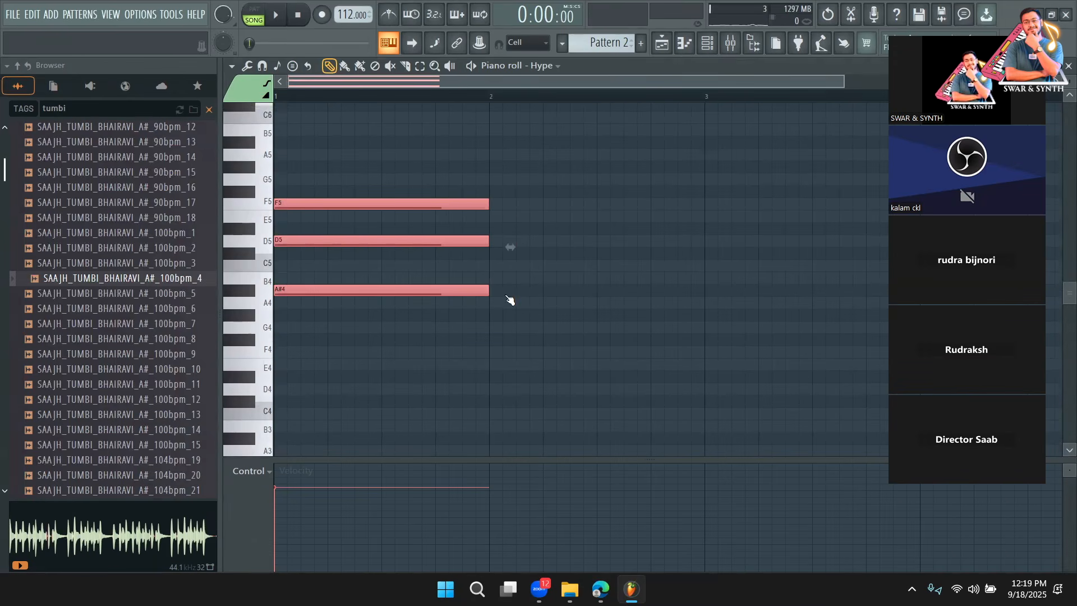
Step: Check the playlist, return to Hype's piano roll, and delete all three notes of the A# major chord
{"action": "key", "text": "F5"}
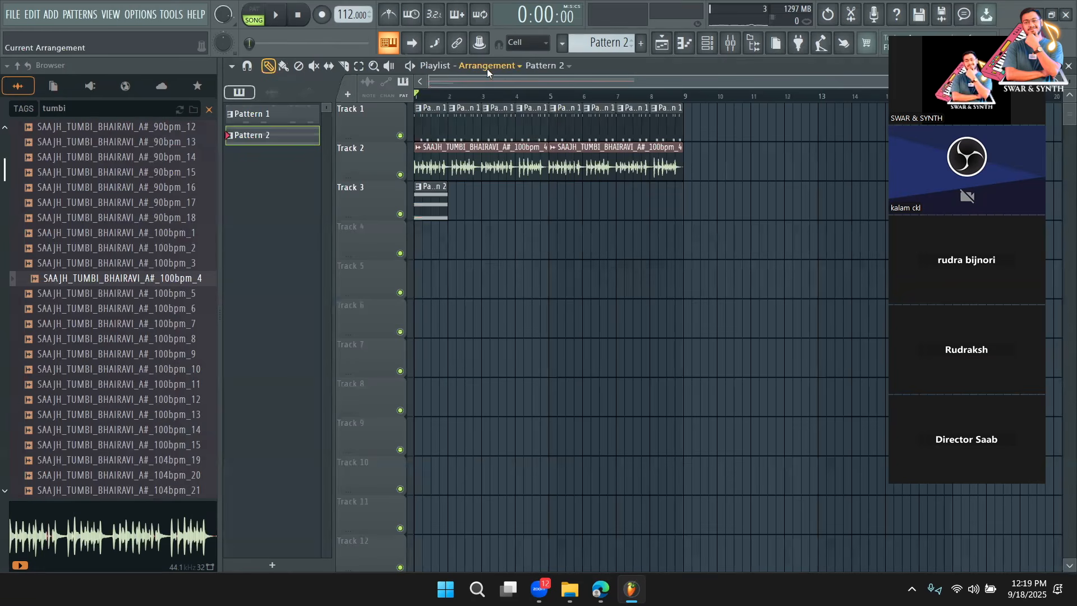
{"action": "key", "text": "F6"}
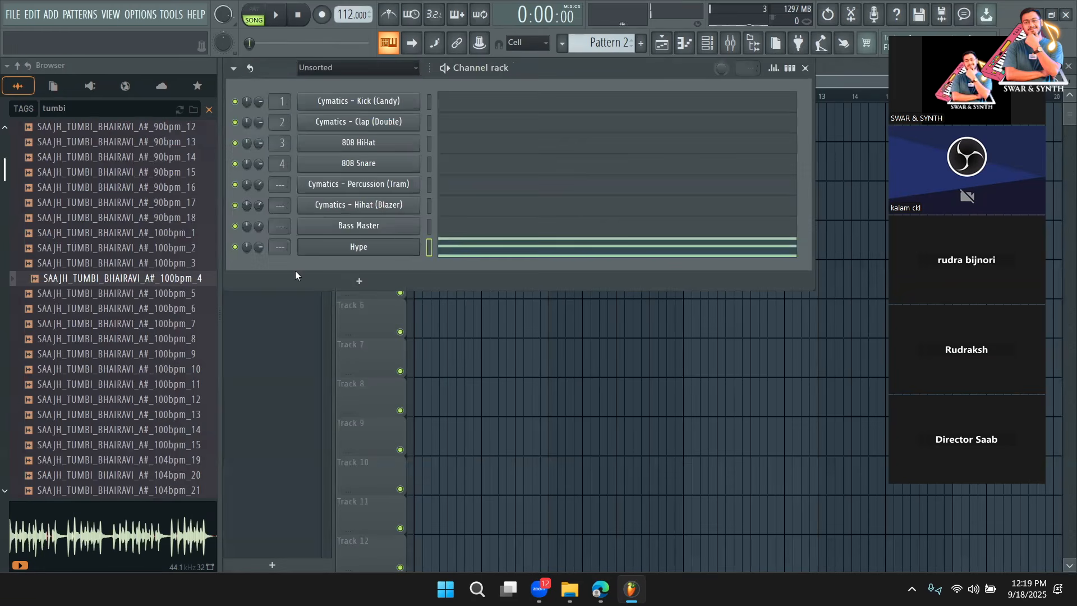
{"action": "left_click", "coordinate": [463, 252]}
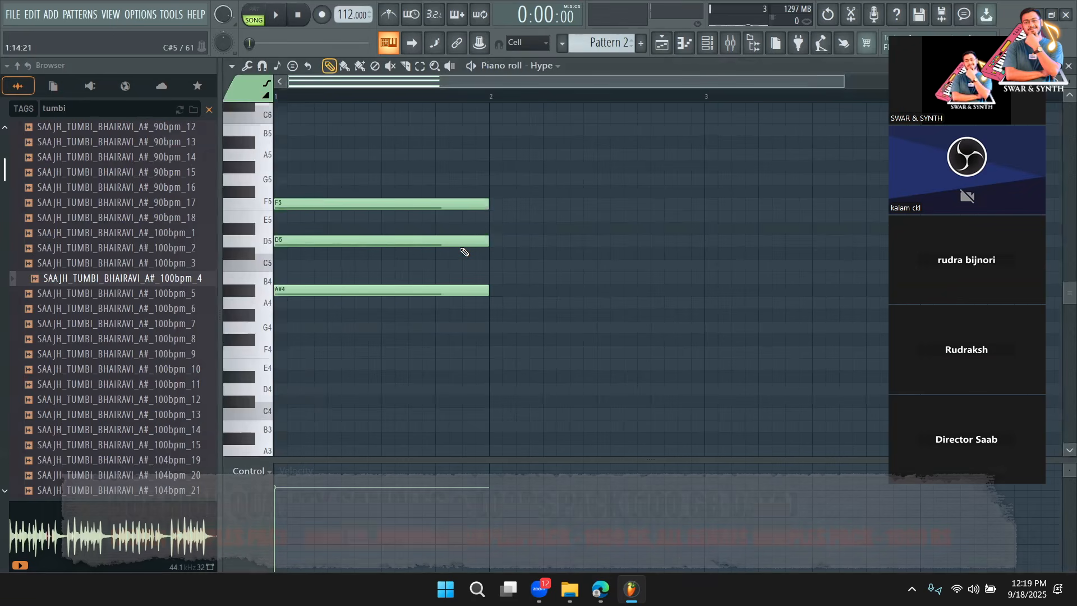
{"action": "right_click", "coordinate": [451, 203]}
{"action": "right_click", "coordinate": [393, 291]}
{"action": "right_click", "coordinate": [358, 241]}
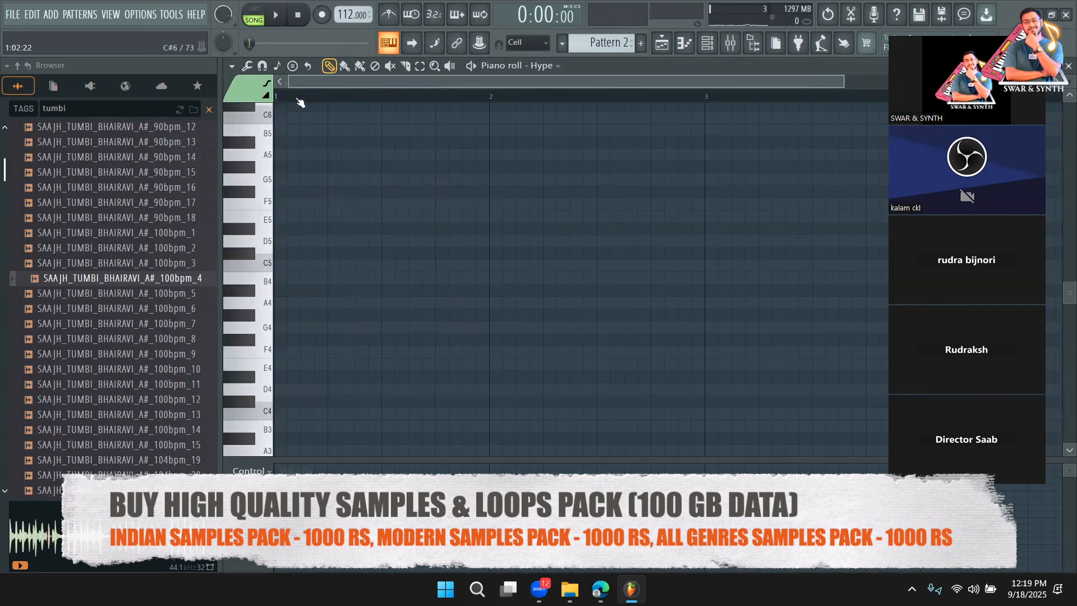
Step: Stamp a one-bar minor chord on A#4 in bar 1 of Hype's piano roll and play it back
{"action": "left_click", "coordinate": [293, 68]}
{"action": "left_click", "coordinate": [309, 162]}
{"action": "left_click_drag", "start_coordinate": [324, 304], "coordinate": [247, 274]}
{"action": "key", "text": "space"}
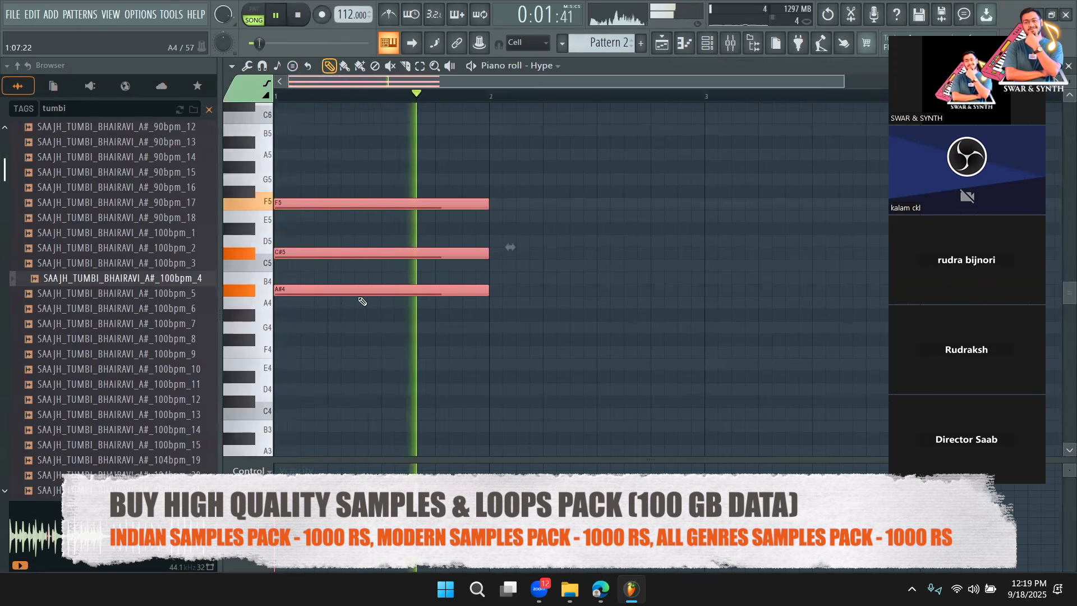
{"action": "key", "text": "space"}
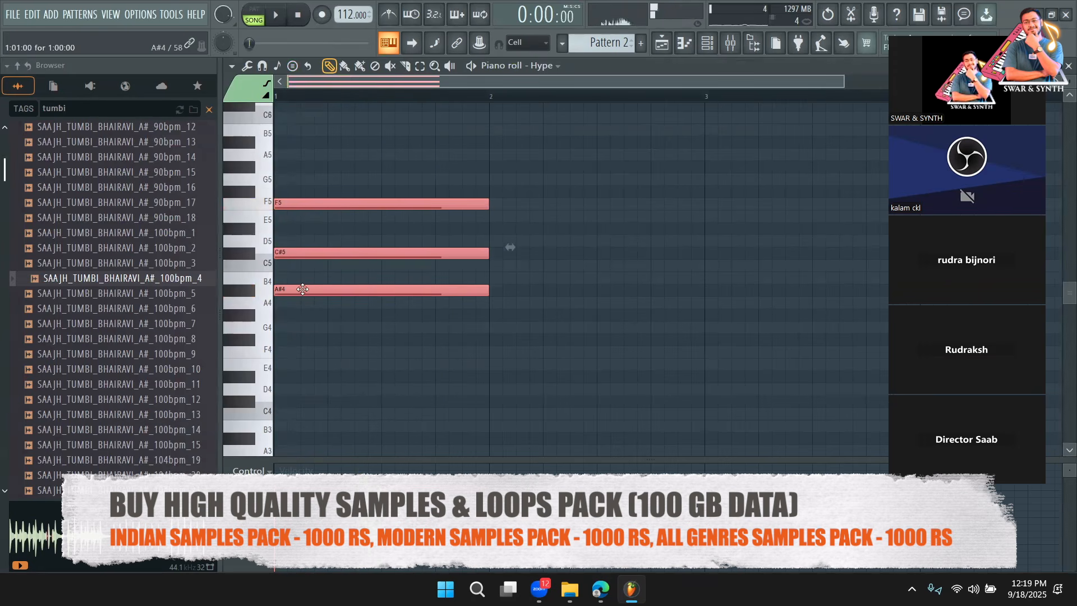
{"action": "key", "text": "space"}
{"action": "scroll", "coordinate": [168, 336], "scroll_direction": "up", "scroll_amount": 8}
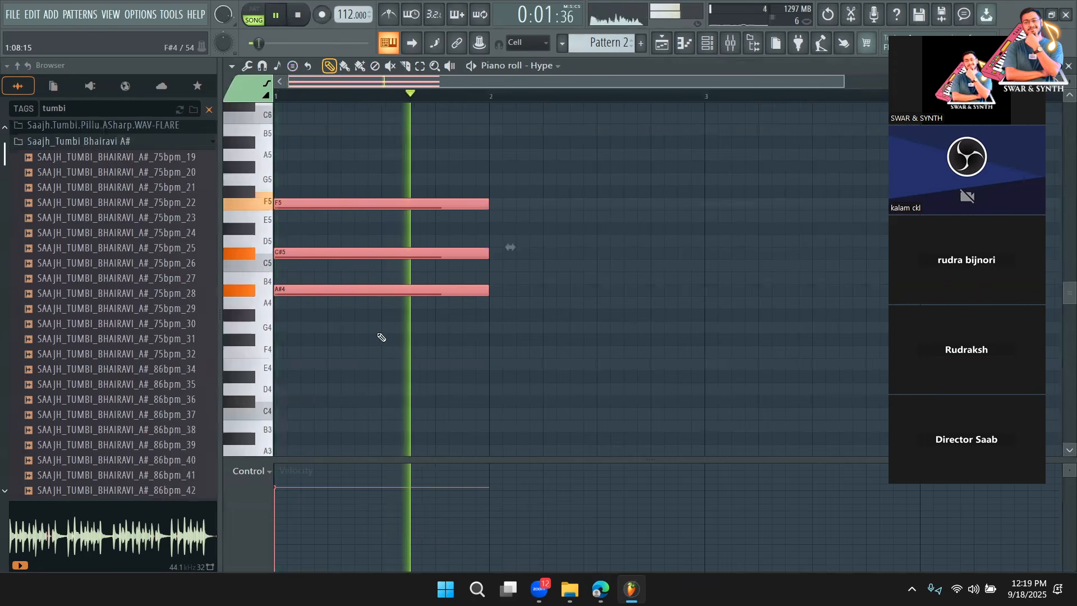
{"action": "key", "text": "space"}
Step: Set the piano roll's scale to Minor Natural (Aeolian) with A# as the root note
{"action": "left_click", "coordinate": [279, 70]}
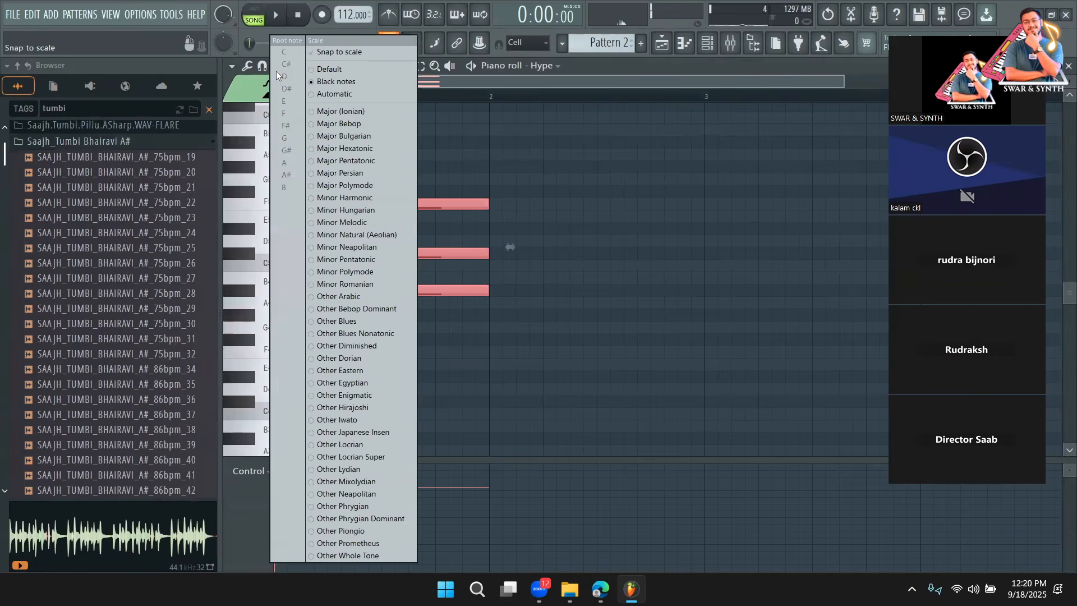
{"action": "left_click", "coordinate": [339, 236]}
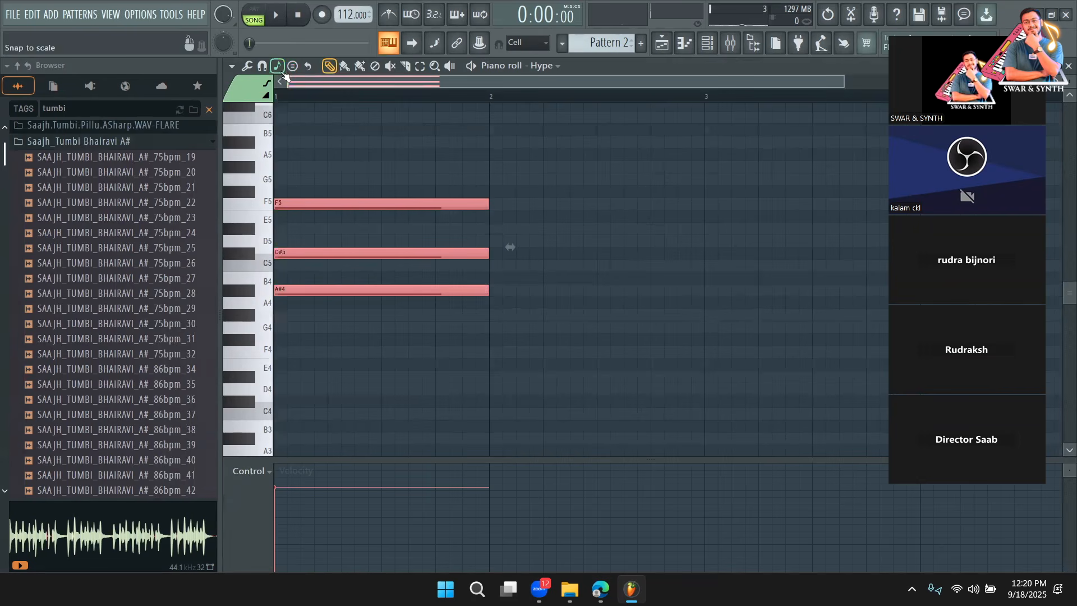
{"action": "left_click", "coordinate": [279, 68]}
{"action": "left_click", "coordinate": [298, 175]}
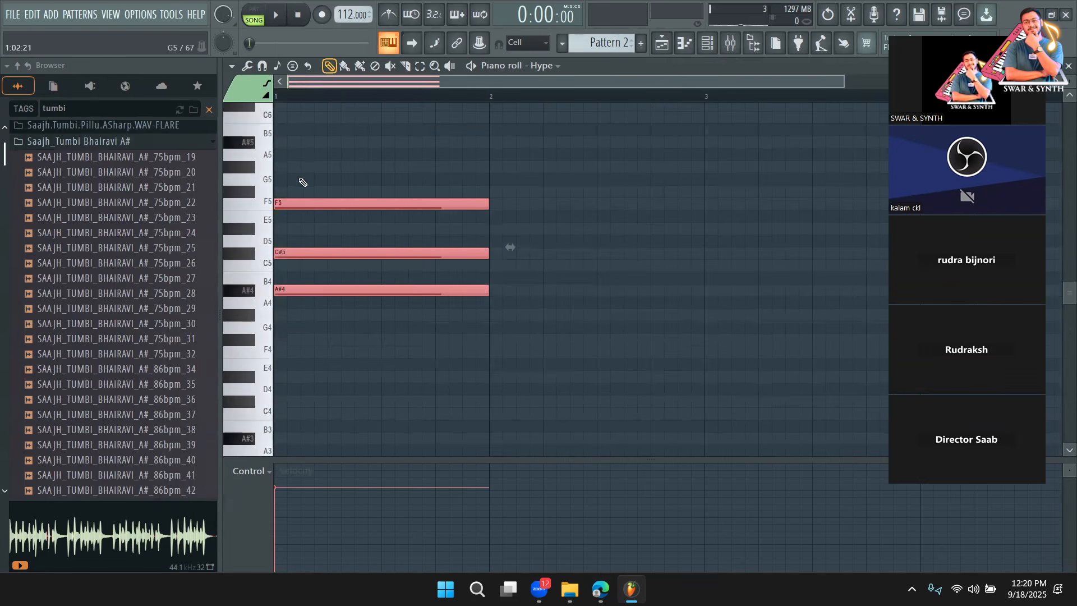
Step: Try duplicating the A# minor chord into bar 2 and lowering the copy to G#4, B4 and D#5 during playback
{"action": "key", "text": "space"}
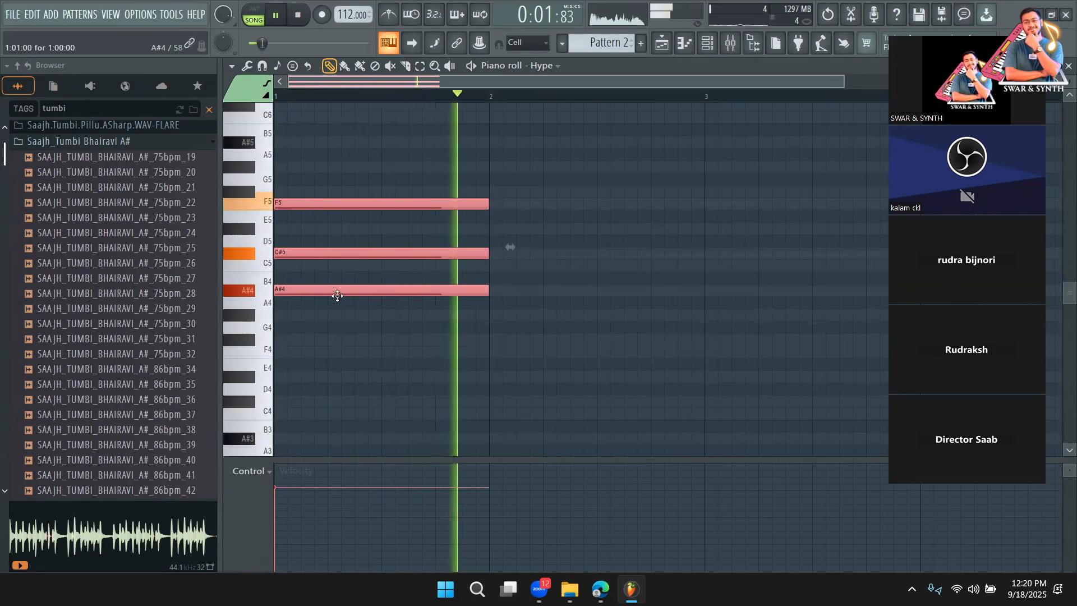
{"action": "key", "text": "ctrl+b"}
{"action": "key", "text": "shift+Down"}
{"action": "key", "text": "shift+Down"}
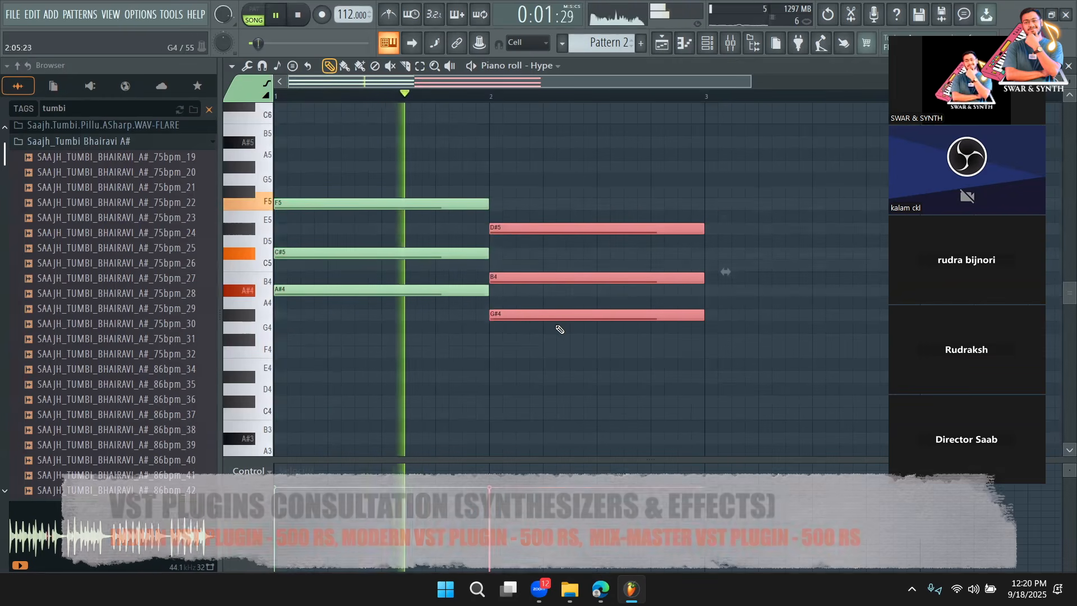
{"action": "key", "text": "space"}
{"action": "key", "text": "ctrl+z"}
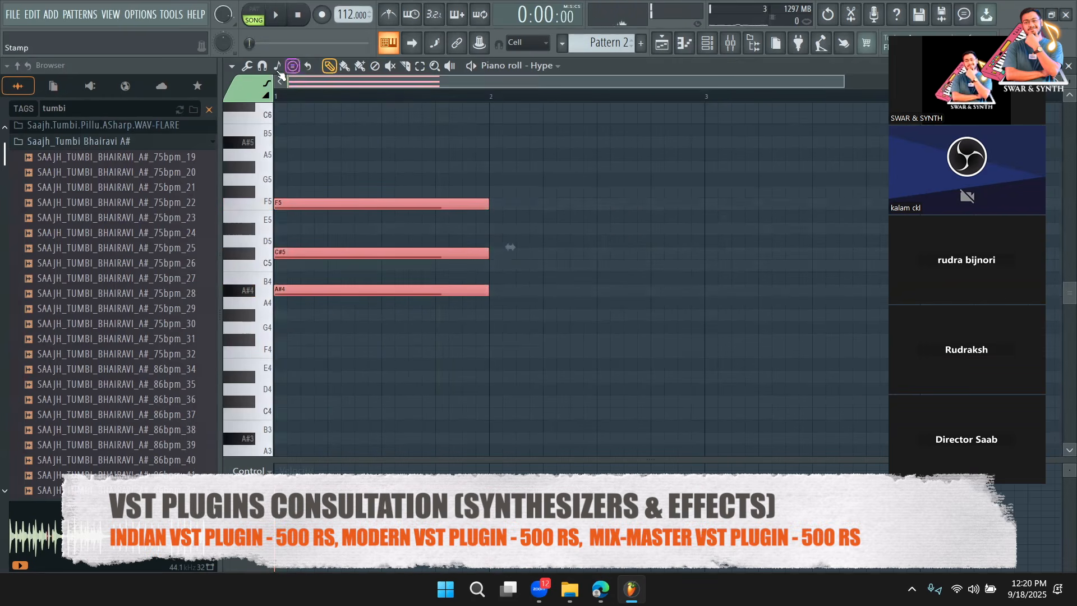
Step: With snap to scale on, duplicate the chord into bar 2, lower it to G#4, C5 and D#5, and start playback
{"action": "key", "text": "ctrl+b"}
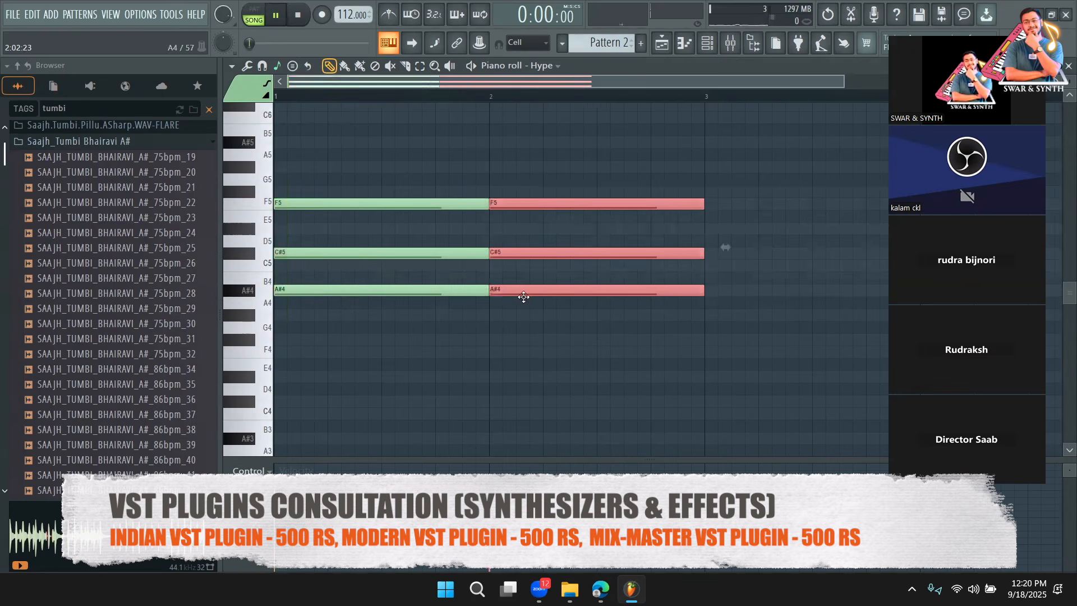
{"action": "key", "text": "shift+Down"}
{"action": "key", "text": "shift+Down"}
{"action": "key", "text": "space"}
{"action": "left_click_drag", "start_coordinate": [750, 82], "coordinate": [882, 101]}
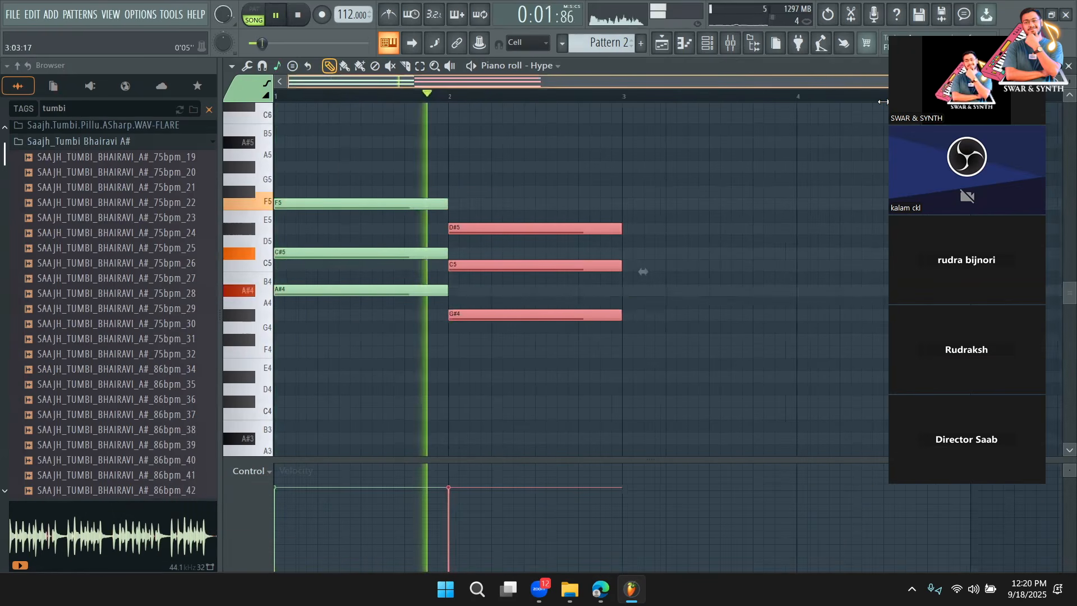
Step: Duplicate the bar 2 chord into bar 3 and raise the copy to A#4, C#5 and F5
{"action": "key", "text": "ctrl+b"}
{"action": "key", "text": "shift+Up"}
{"action": "key", "text": "shift+Up"}
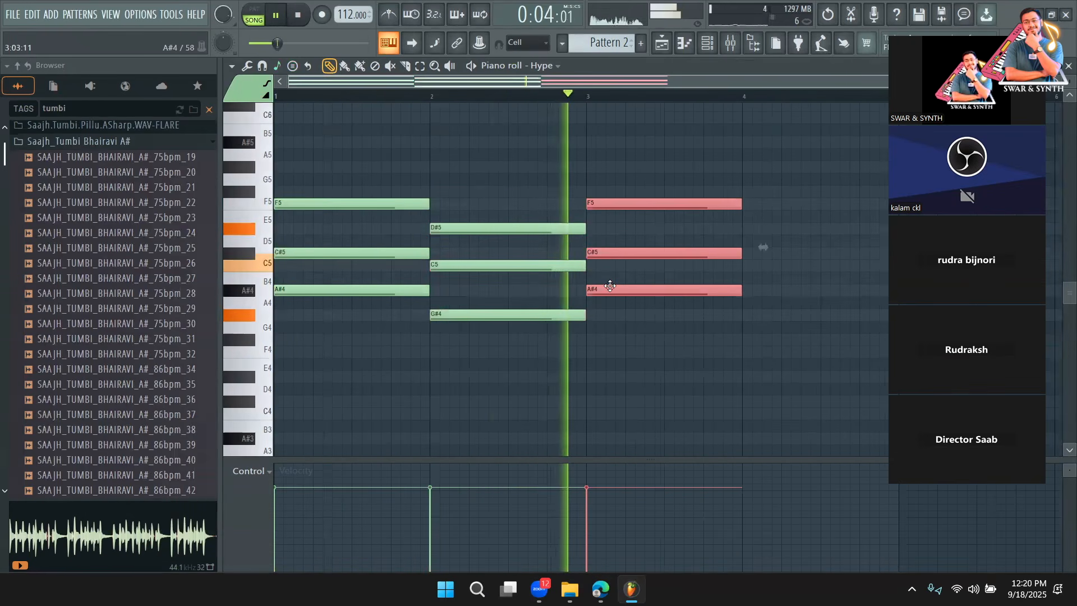
Step: Duplicate the bar 3 chord into bar 4 and lower the copy to F#4, A#4 and C#5
{"action": "key", "text": "ctrl+b"}
{"action": "key", "text": "shift+Down"}
{"action": "key", "text": "shift+Down"}
{"action": "key", "text": "shift+Down"}
{"action": "key", "text": "shift+Down"}
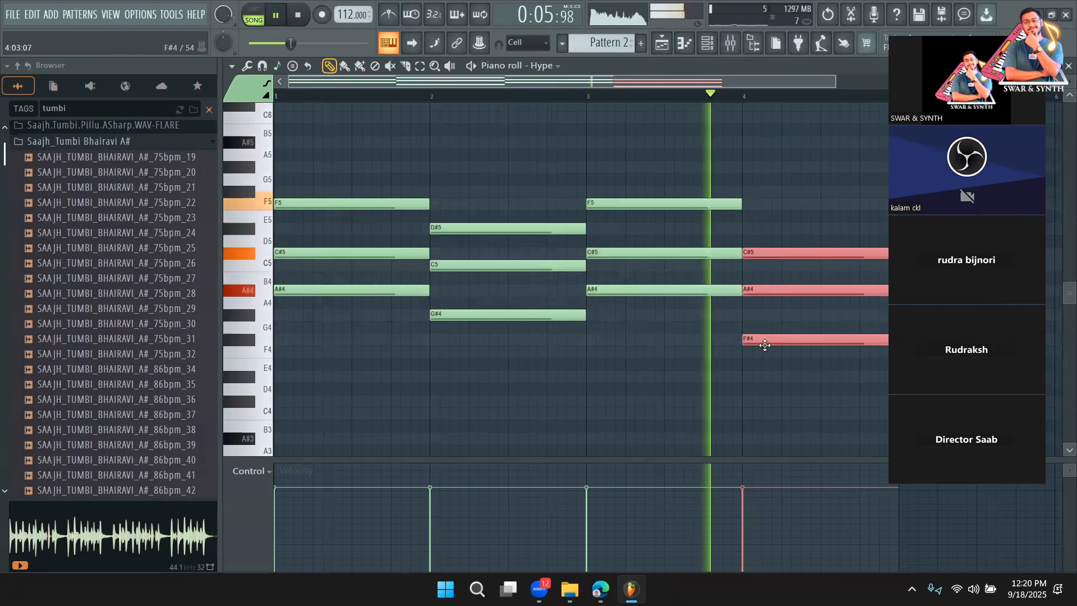
{"action": "scroll", "coordinate": [786, 294], "scroll_direction": "down", "scroll_amount": 1}
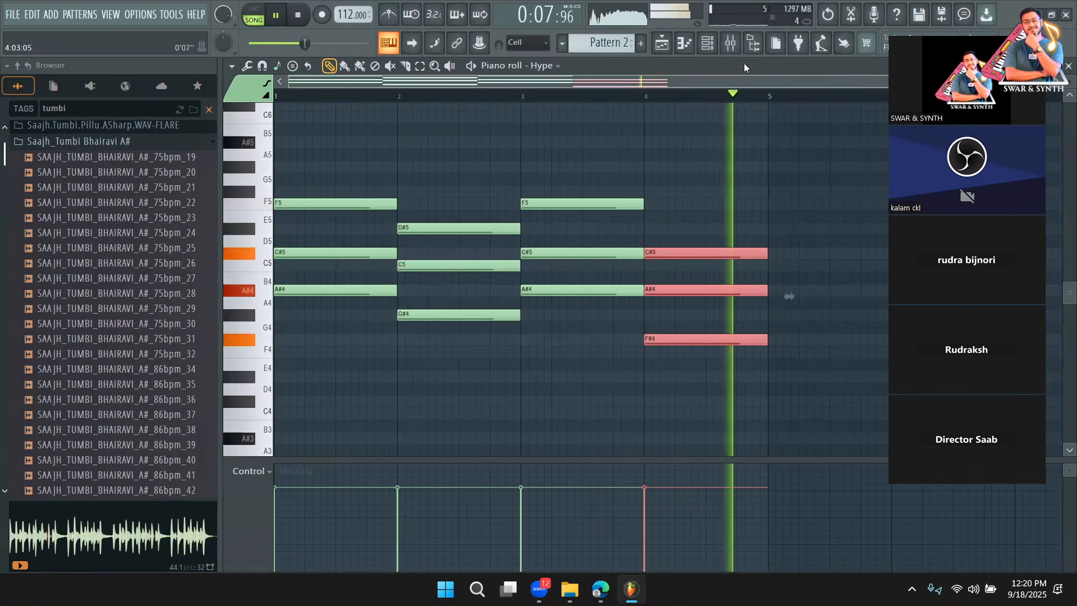
Step: Stop playback, add a second Pattern 2 clip at bar 5 on playlist Track 3, and play the arrangement while checking the channel rack
{"action": "left_click", "coordinate": [708, 46]}
{"action": "key", "text": "space"}
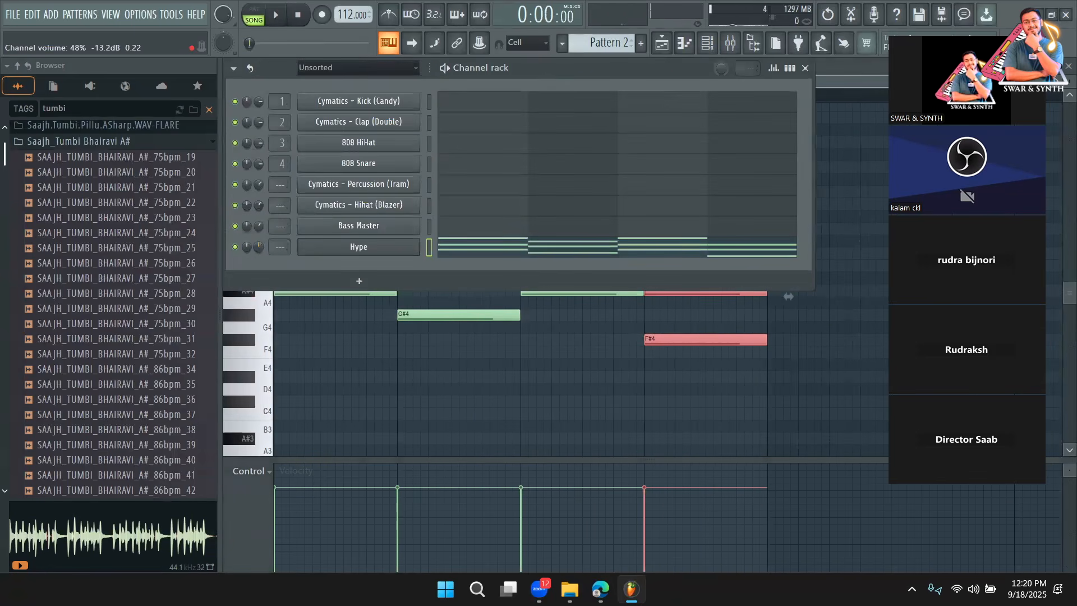
{"action": "left_click", "coordinate": [662, 42]}
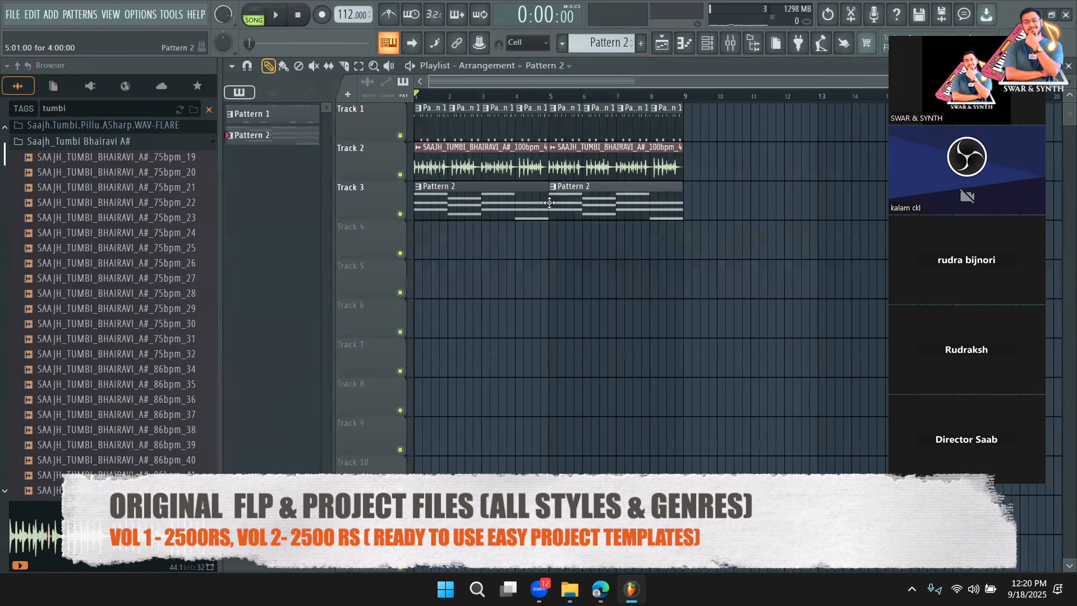
{"action": "key", "text": "space"}
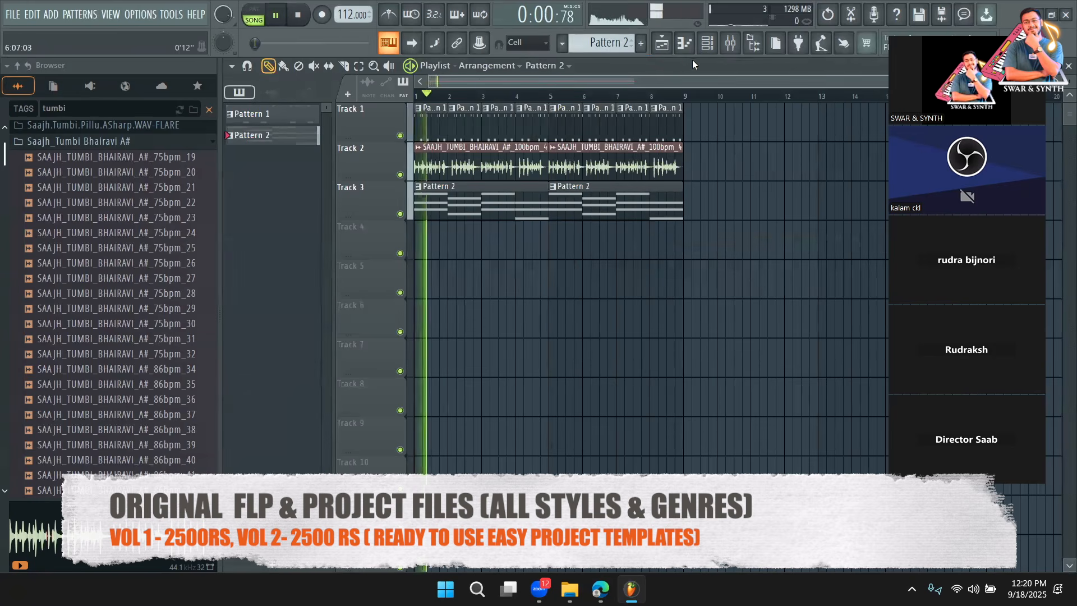
{"action": "left_click", "coordinate": [707, 42]}
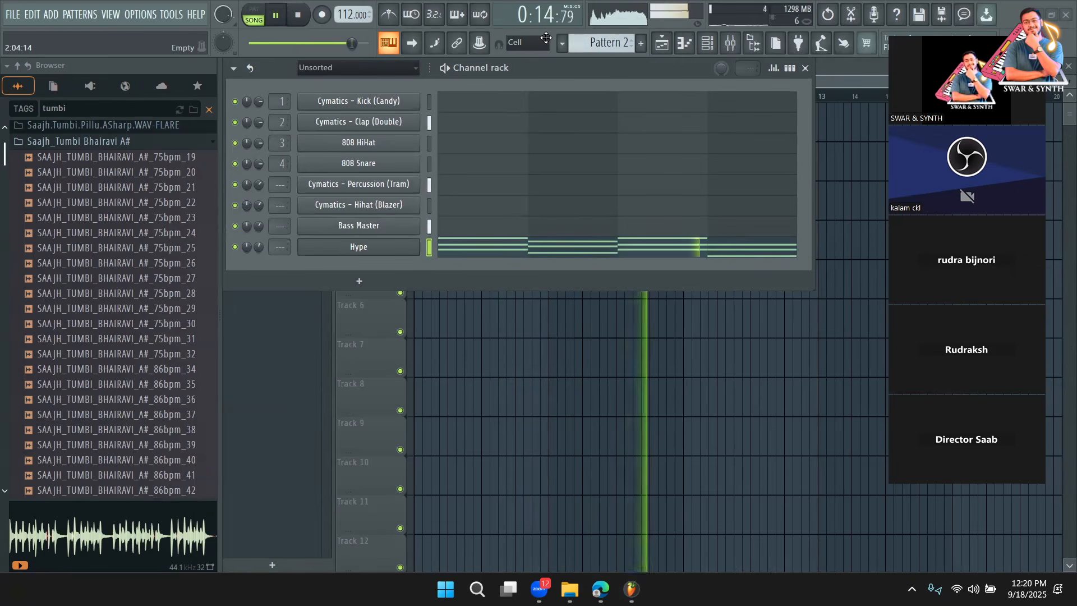
{"action": "left_click", "coordinate": [279, 374]}
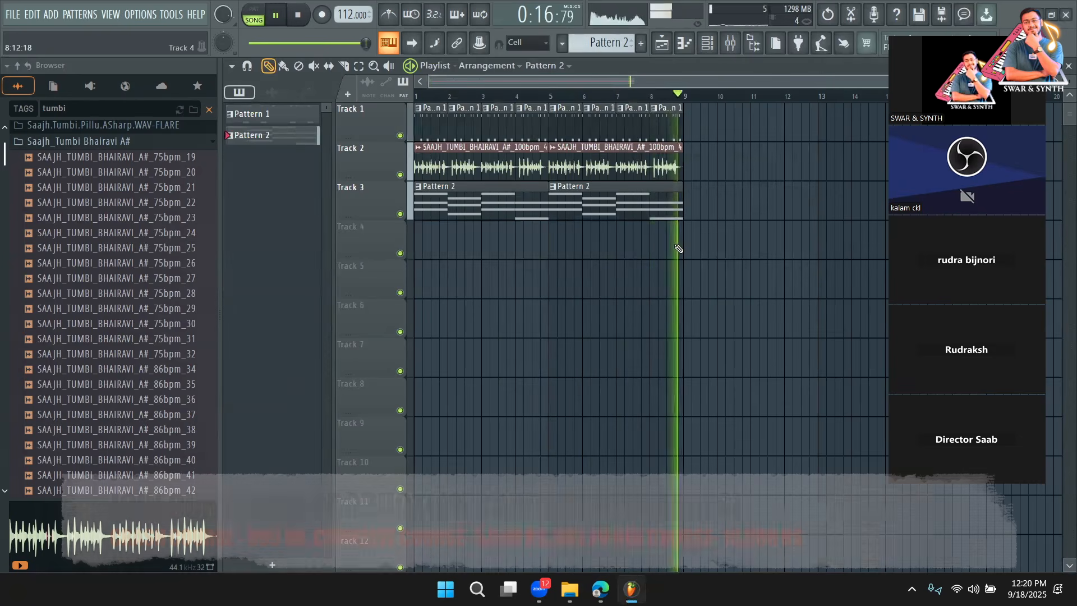
Step: Stop playback, review the Pattern 2 chords in the piano roll, and collapse the tumbi sample folders in the browser
{"action": "double_click", "coordinate": [488, 212]}
{"action": "key", "text": "space"}
{"action": "left_click_drag", "start_coordinate": [553, 87], "coordinate": [39, 86]}
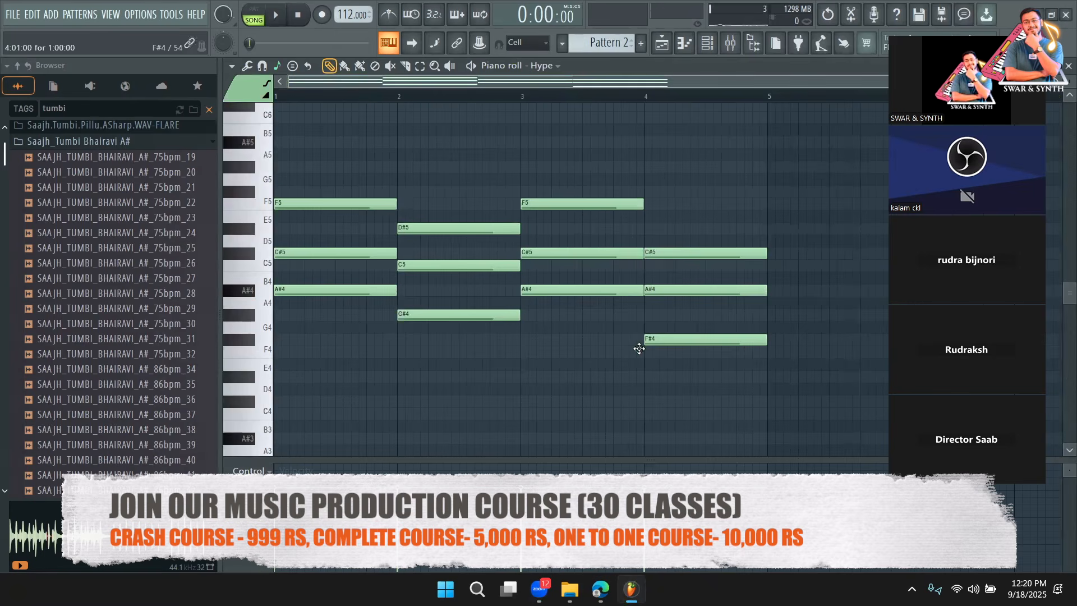
{"action": "left_click", "coordinate": [665, 47]}
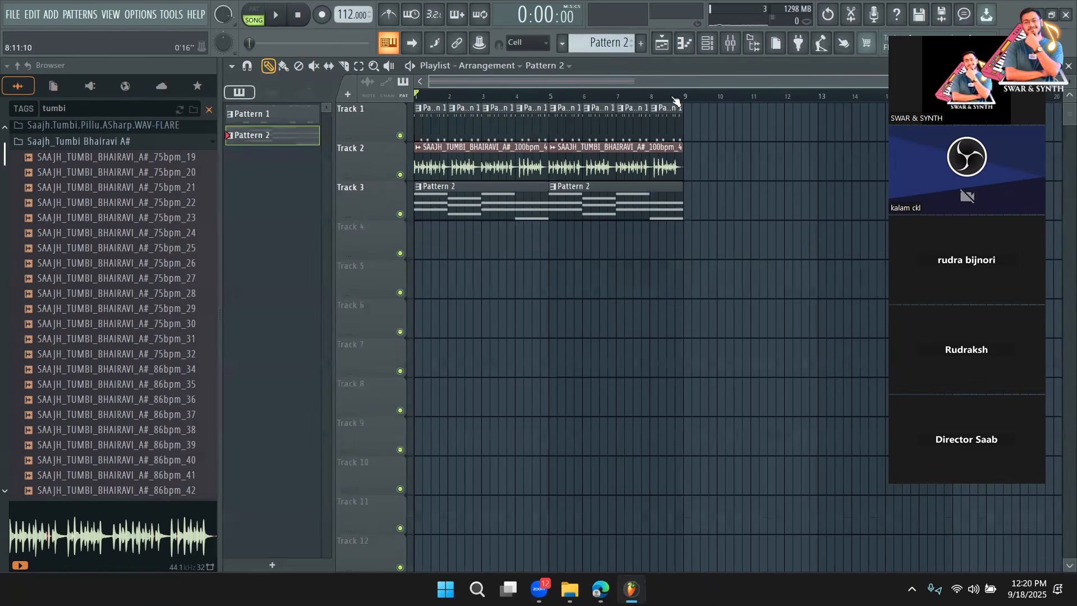
{"action": "left_click", "coordinate": [79, 140]}
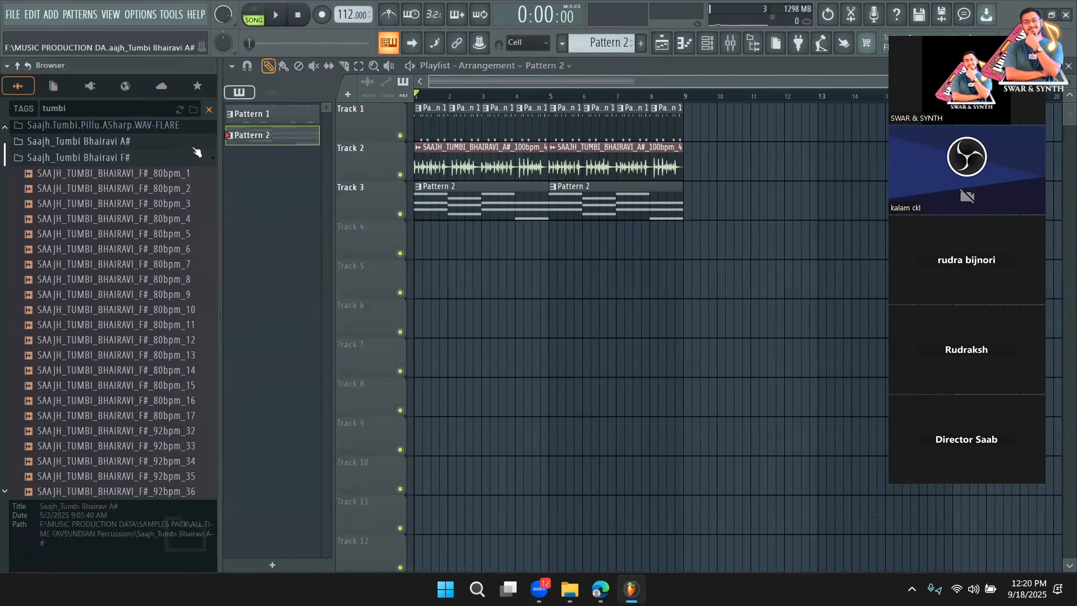
{"action": "left_click", "coordinate": [185, 157]}
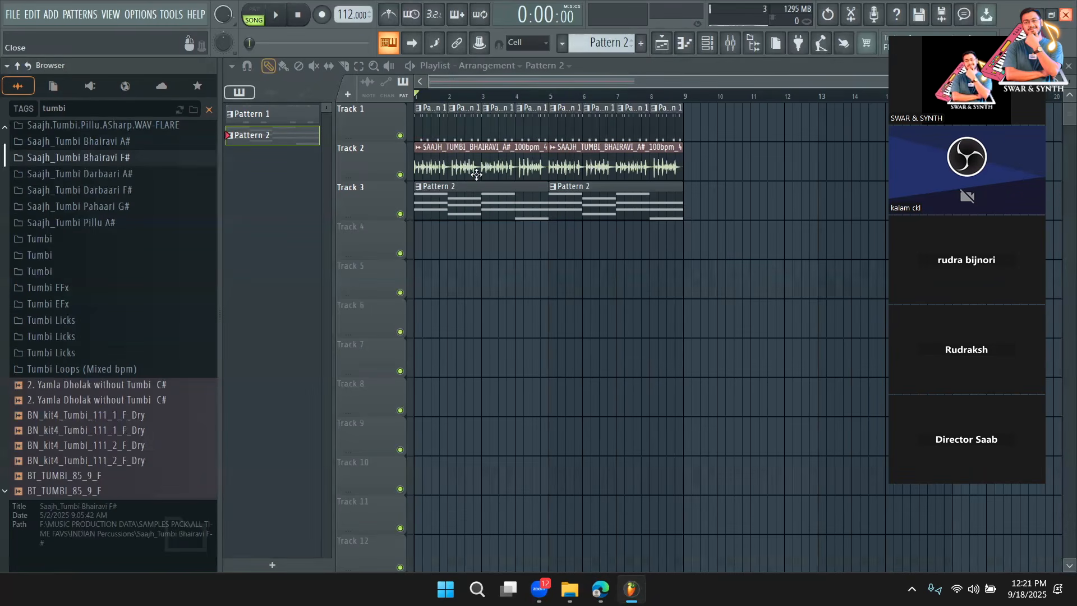
{"action": "left_click", "coordinate": [730, 44]}
{"action": "left_click", "coordinate": [707, 45]}
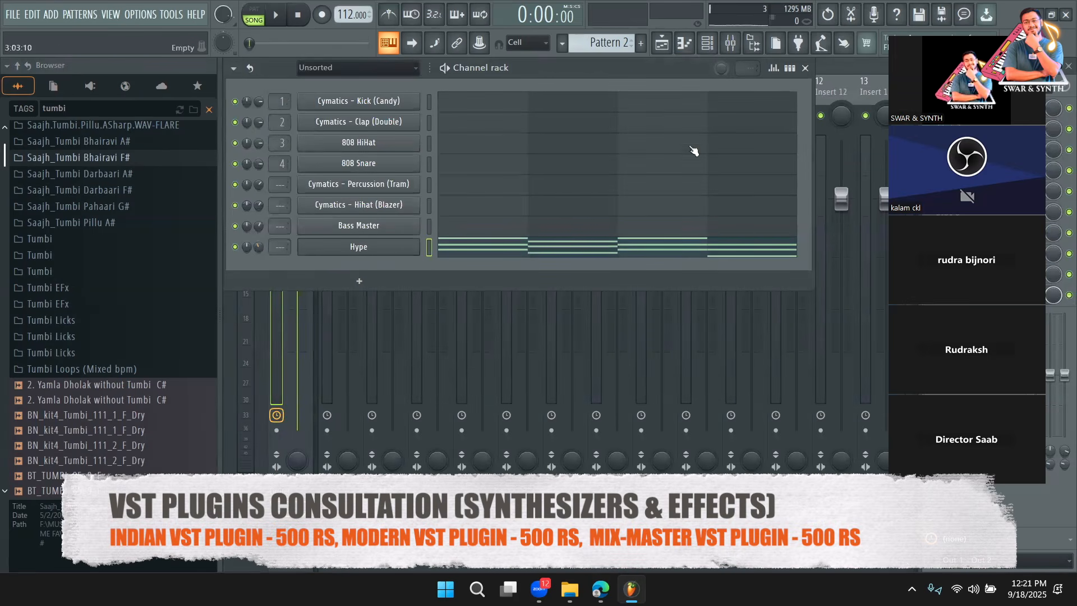
{"action": "left_click", "coordinate": [805, 68]}
{"action": "key", "text": "space"}
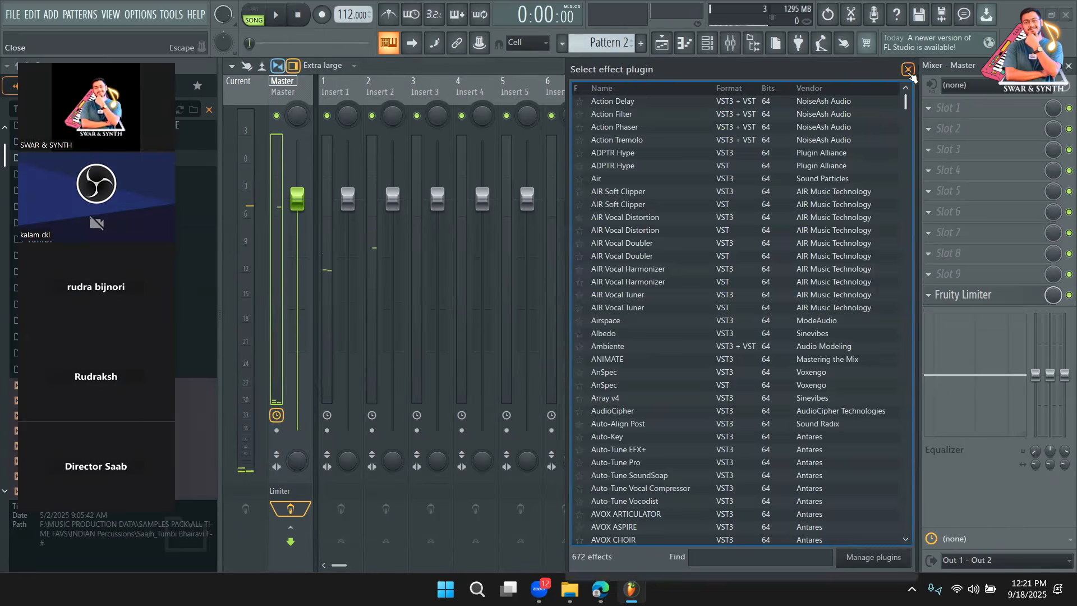
{"action": "left_click", "coordinate": [908, 69]}
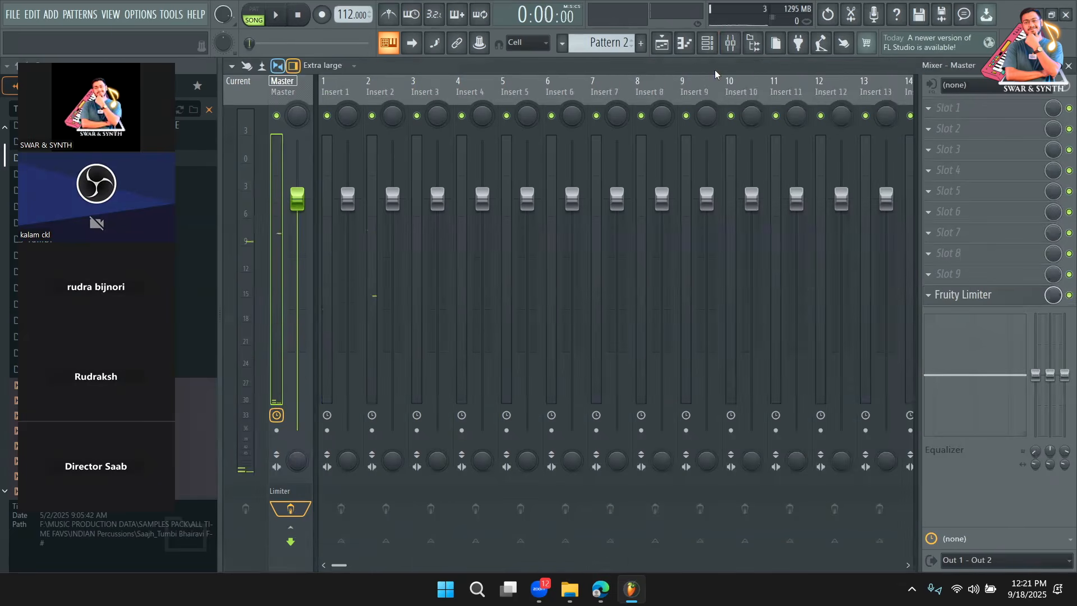
Step: Clear the tumbi search, layer Cymatics - Kick (Bricks) under Kick (Candy) in Pattern 1 on steps 1, 5, 9 and 13, and audition it
{"action": "left_click", "coordinate": [707, 42]}
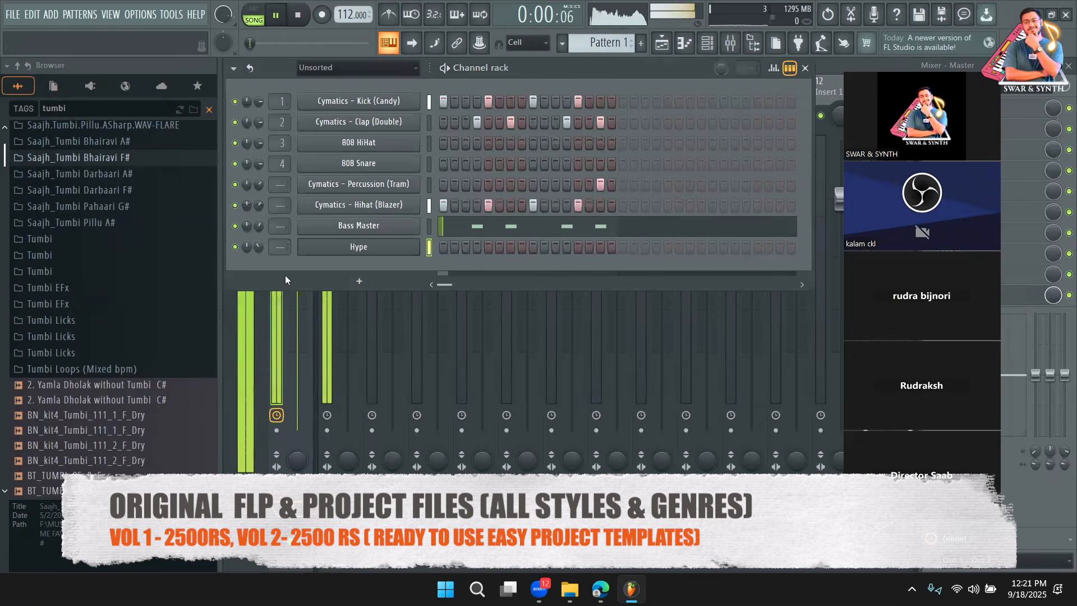
{"action": "key", "text": "space"}
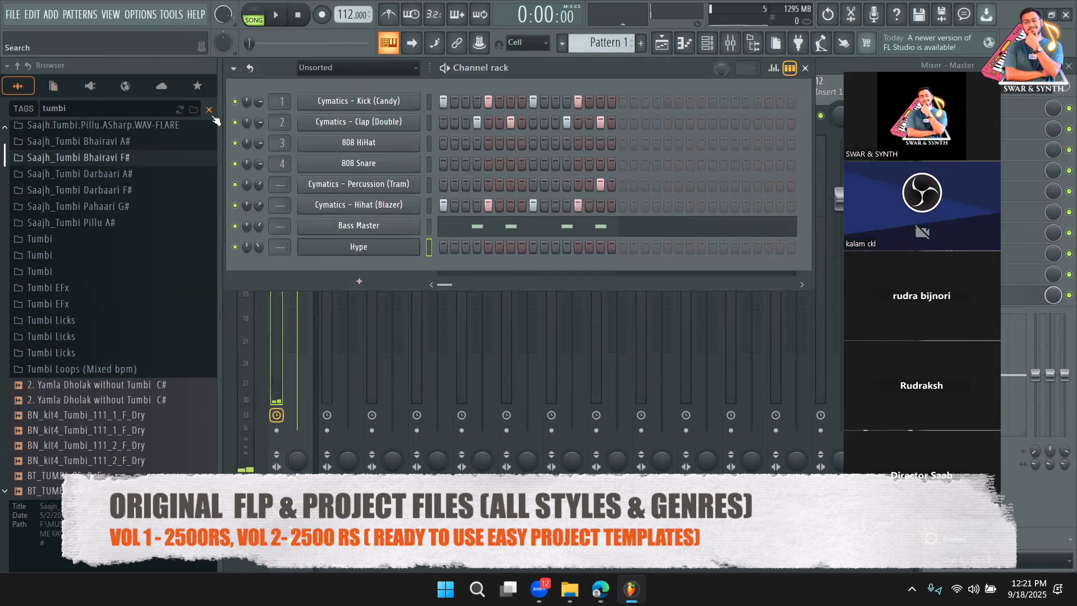
{"action": "left_click", "coordinate": [211, 112]}
{"action": "left_click", "coordinate": [89, 195]}
{"action": "left_click_drag", "start_coordinate": [93, 223], "coordinate": [455, 121]}
{"action": "left_click", "coordinate": [443, 121]}
{"action": "left_click", "coordinate": [488, 122]}
{"action": "key", "text": "space"}
{"action": "left_click", "coordinate": [533, 122]}
{"action": "left_click", "coordinate": [578, 121]}
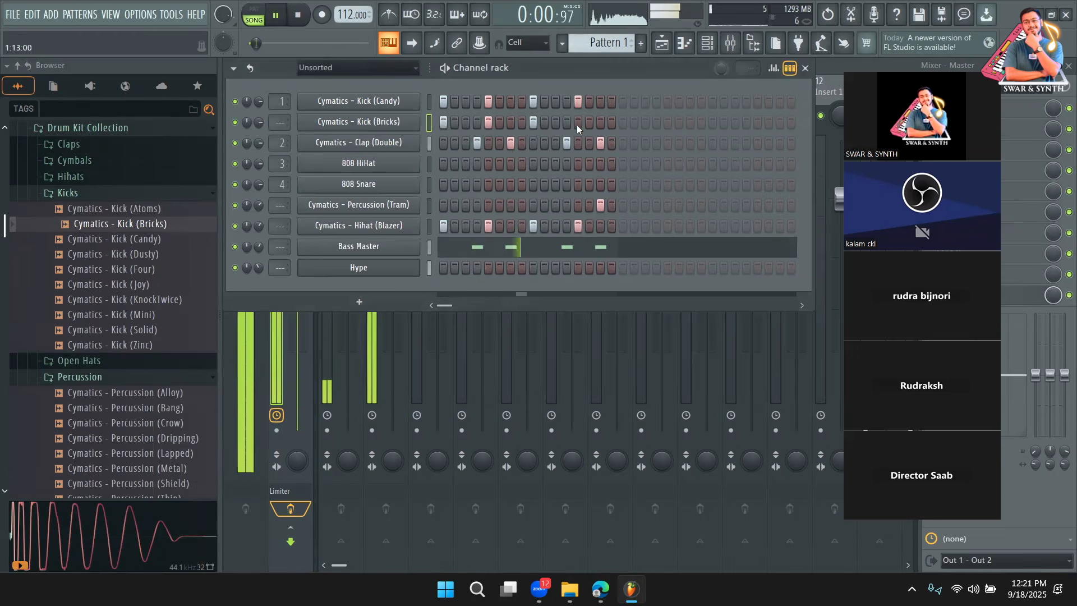
{"action": "key", "text": "space"}
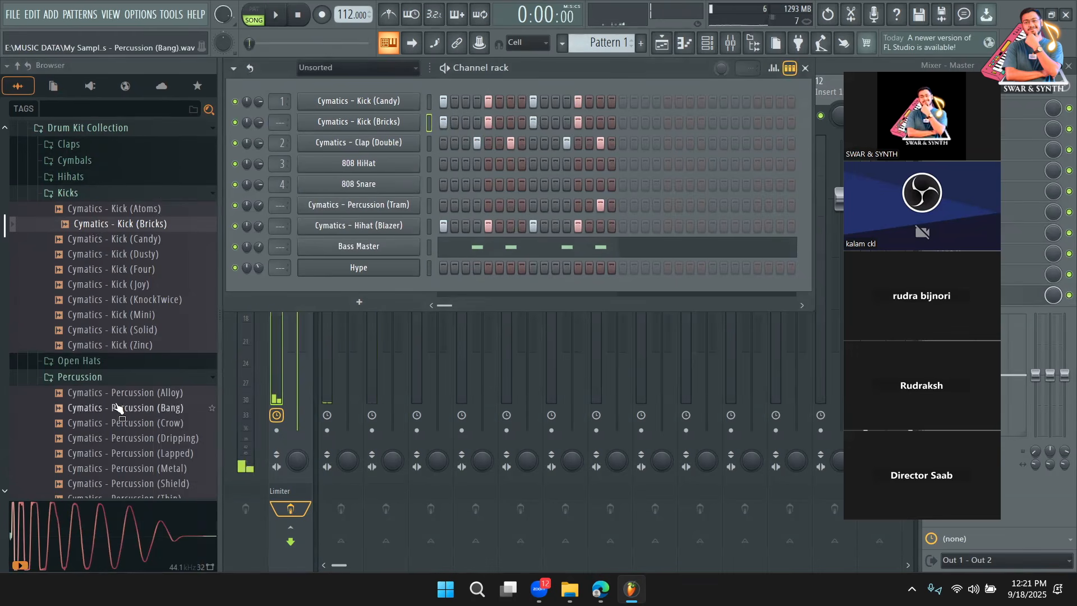
Step: Audition the Cymatics claps and add Clap (Flanger) as a new channel directly below Clap (Double)
{"action": "left_click", "coordinate": [69, 144]}
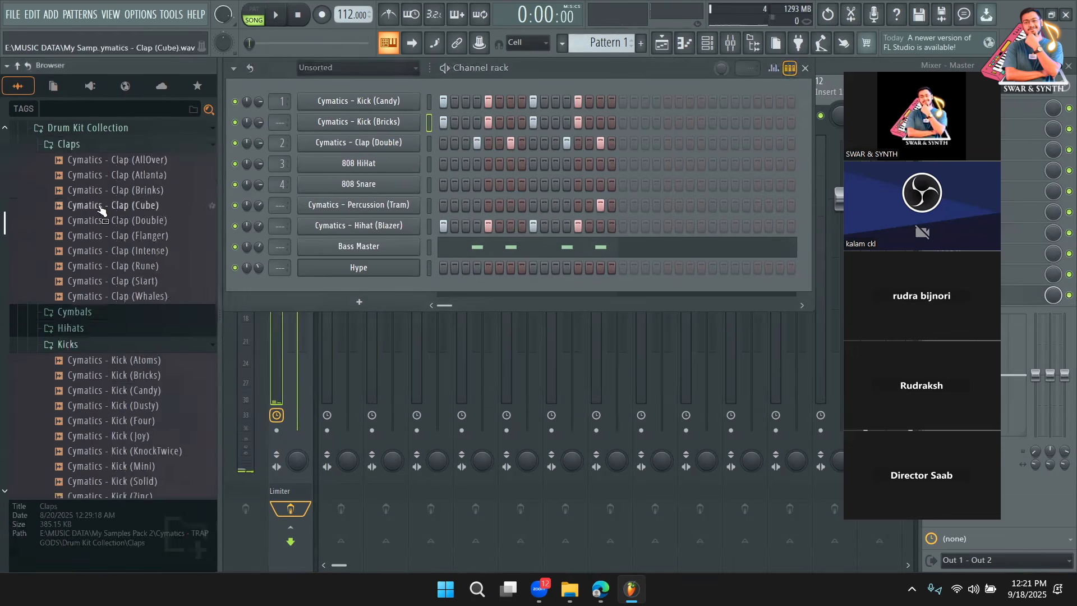
{"action": "left_click", "coordinate": [101, 206]}
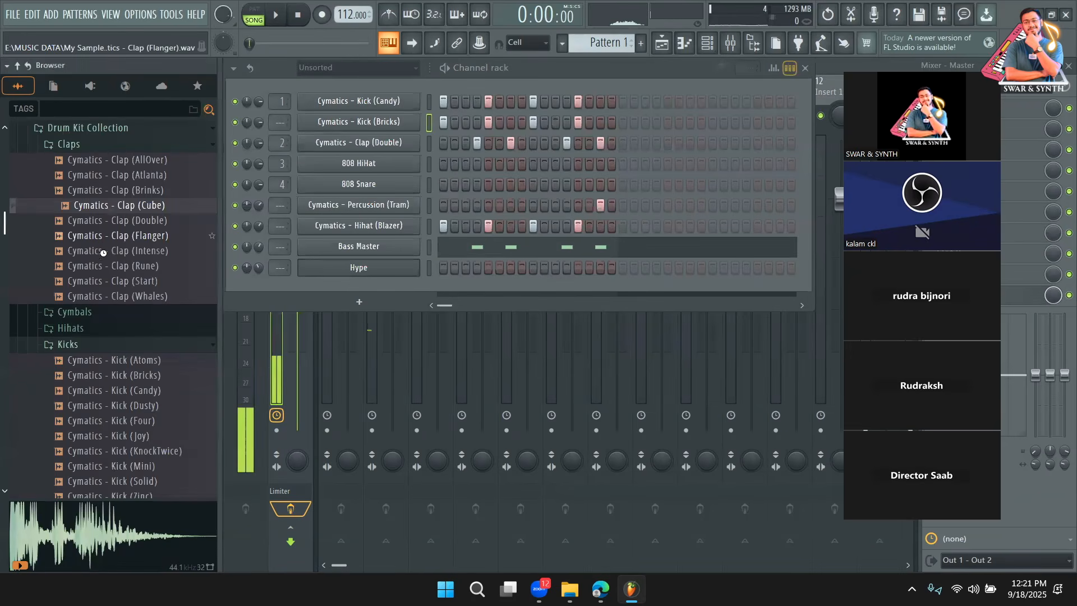
{"action": "left_click", "coordinate": [110, 235]}
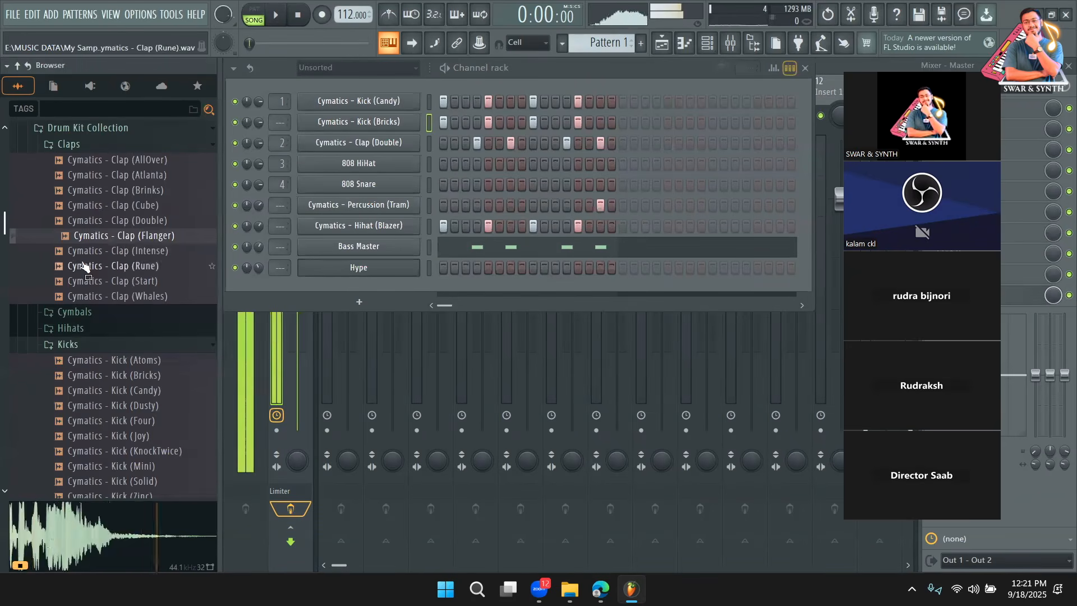
{"action": "left_click", "coordinate": [113, 248]}
{"action": "left_click_drag", "start_coordinate": [112, 238], "coordinate": [400, 152]}
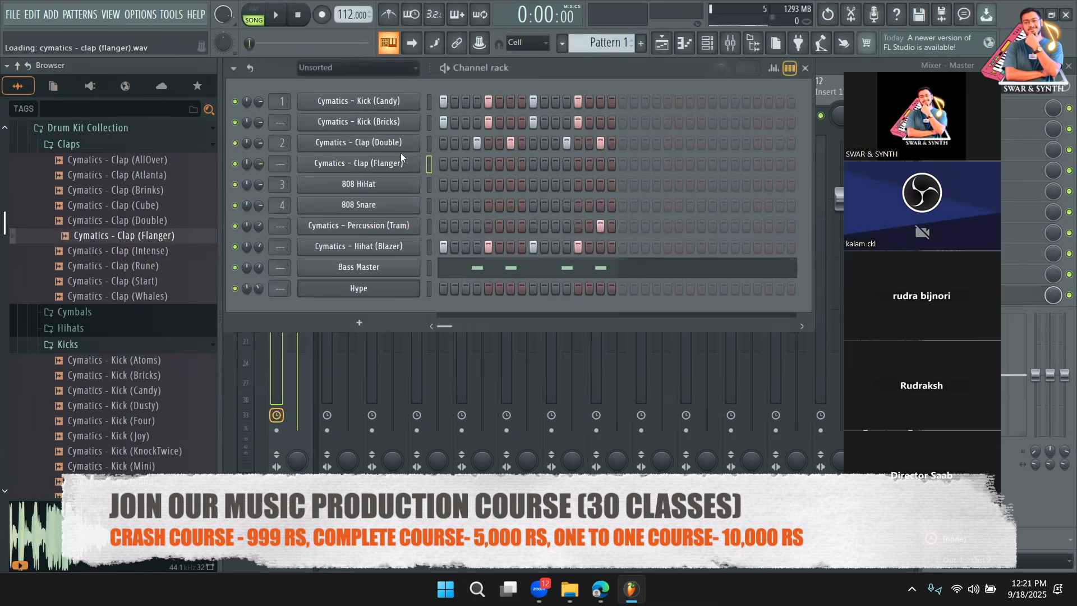
Step: Place Clap (Flanger) hits on steps 4, 7, 12 and 15 to match Clap (Double), and audition the arrangement
{"action": "left_click", "coordinate": [477, 164]}
{"action": "key", "text": "space"}
{"action": "left_click", "coordinate": [512, 164]}
{"action": "left_click", "coordinate": [566, 163]}
{"action": "left_click", "coordinate": [600, 164]}
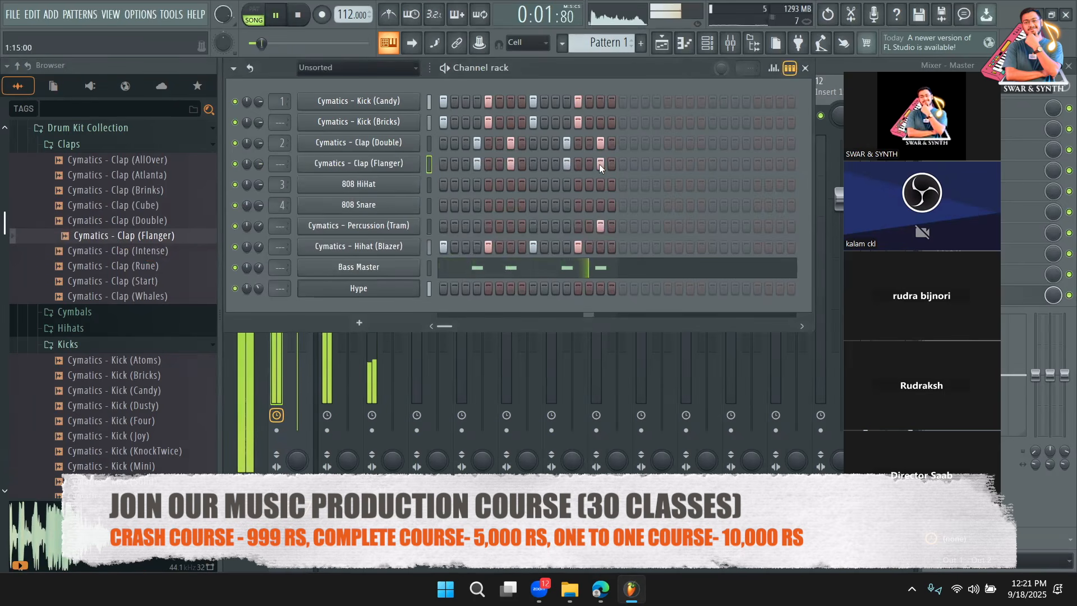
{"action": "key", "text": "space"}
Step: Audition the Cymatics kicks and add Kick (Solid) as a new channel directly below Kick (Bricks)
{"action": "scroll", "coordinate": [95, 353], "scroll_direction": "down", "scroll_amount": 4}
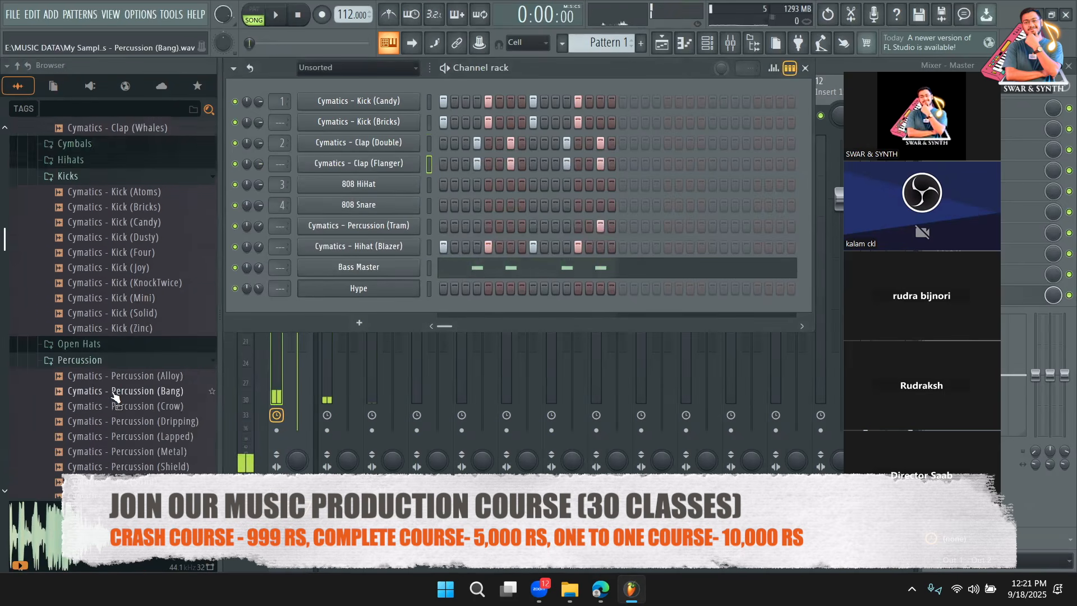
{"action": "left_click", "coordinate": [125, 284]}
{"action": "left_click", "coordinate": [125, 300]}
{"action": "left_click_drag", "start_coordinate": [126, 307], "coordinate": [385, 135]}
{"action": "scroll", "coordinate": [66, 300], "scroll_direction": "up", "scroll_amount": 15}
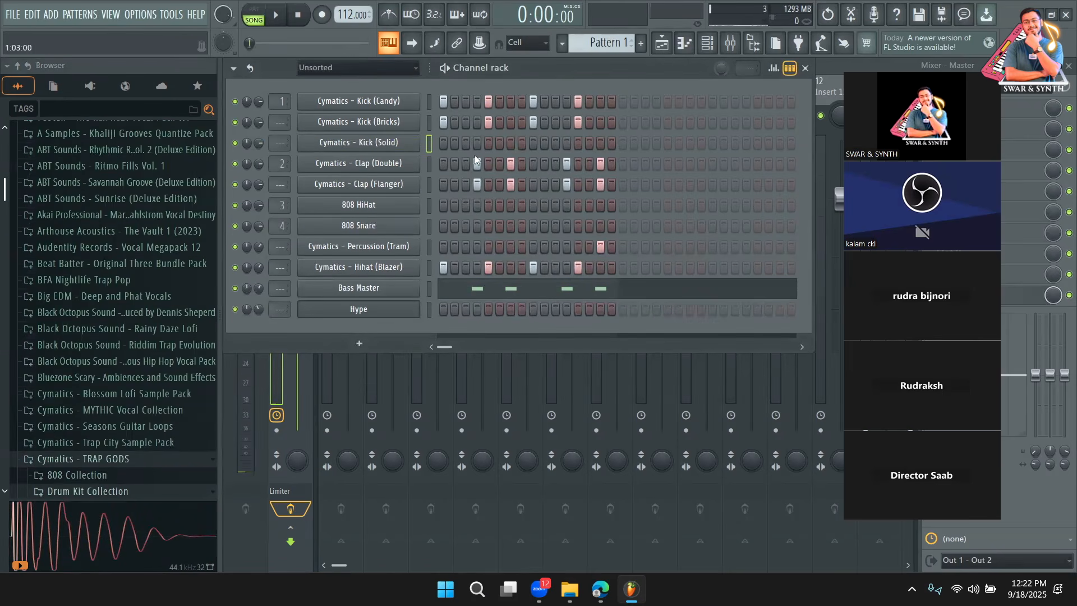
Step: Place Kick (Solid) hits on steps 1, 5, 9 and 13 during playback and lower that channel's volume
{"action": "left_click", "coordinate": [443, 145]}
{"action": "key", "text": "space"}
{"action": "left_click", "coordinate": [488, 145]}
{"action": "left_click", "coordinate": [533, 145]}
{"action": "left_click", "coordinate": [578, 146]}
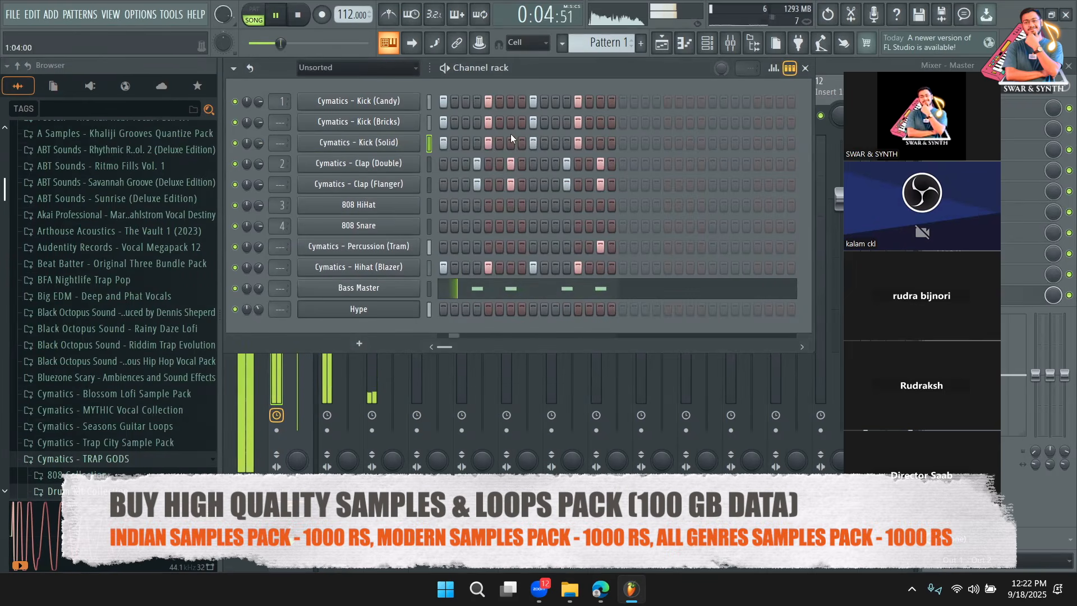
{"action": "left_click_drag", "start_coordinate": [258, 143], "coordinate": [259, 150]}
{"action": "key", "text": "space"}
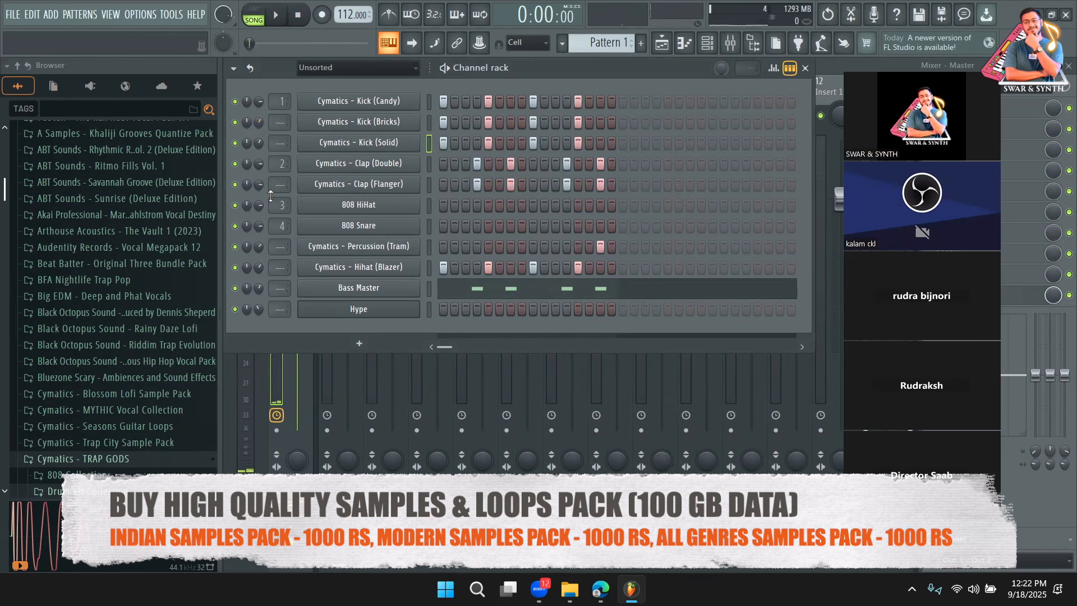
Step: Play the arrangement in the mixer, stop it, and load Ozone 11 into effect slot 1 of the Master track
{"action": "key", "text": "space"}
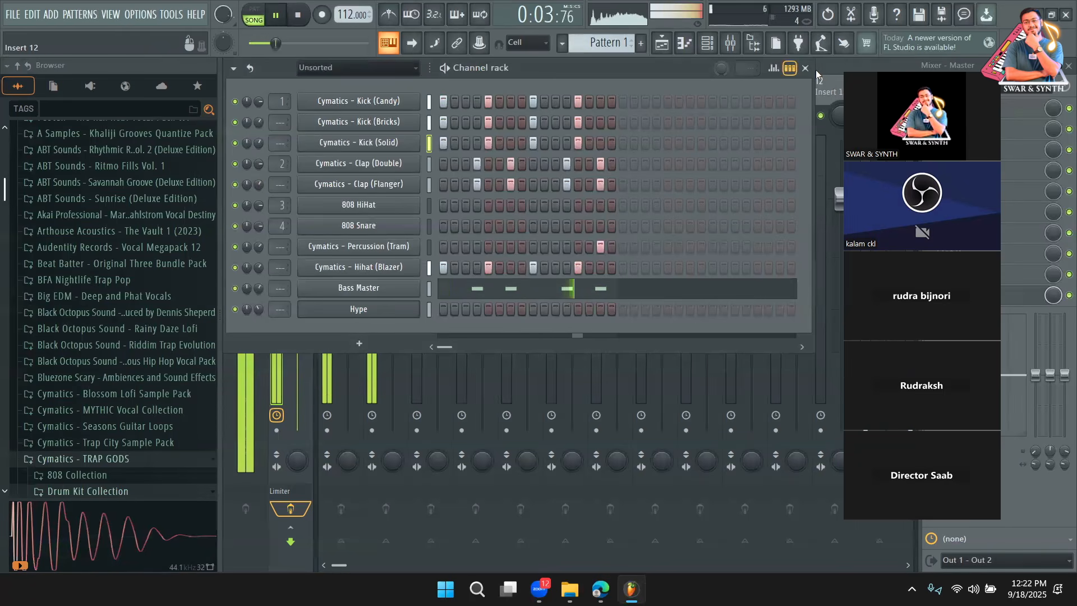
{"action": "left_click_drag", "start_coordinate": [966, 91], "coordinate": [177, 91]}
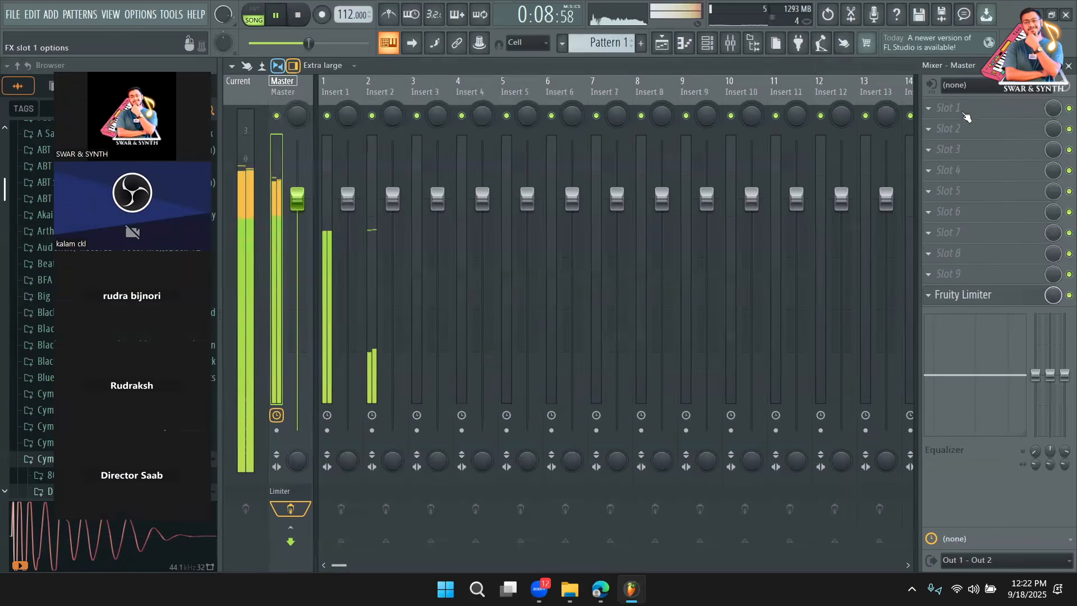
{"action": "key", "text": "space"}
{"action": "left_click", "coordinate": [960, 106]}
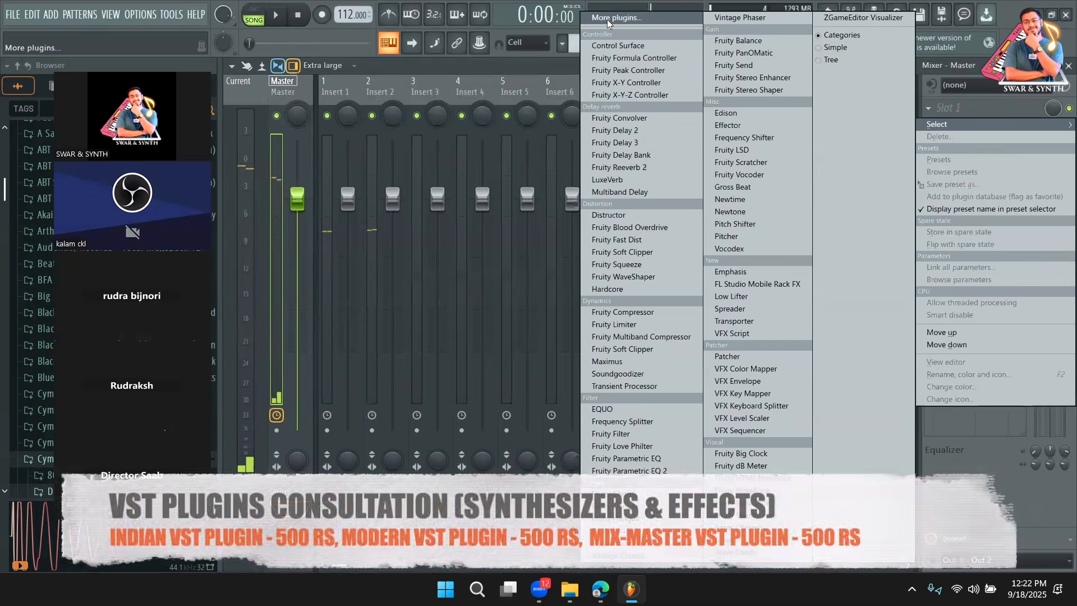
{"action": "left_click", "coordinate": [607, 20]}
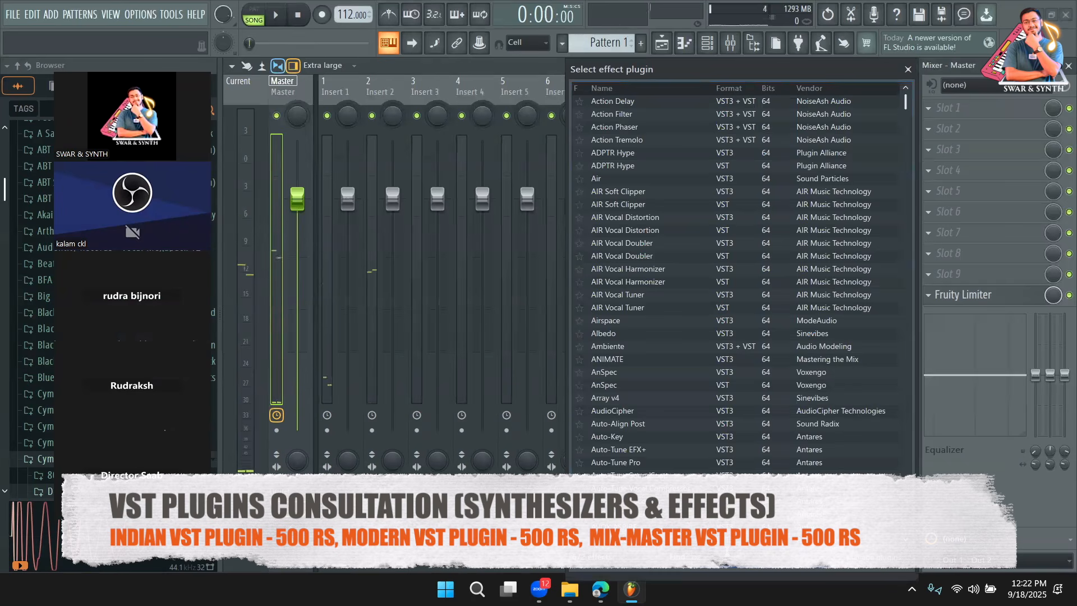
{"action": "type", "text": "oz"}
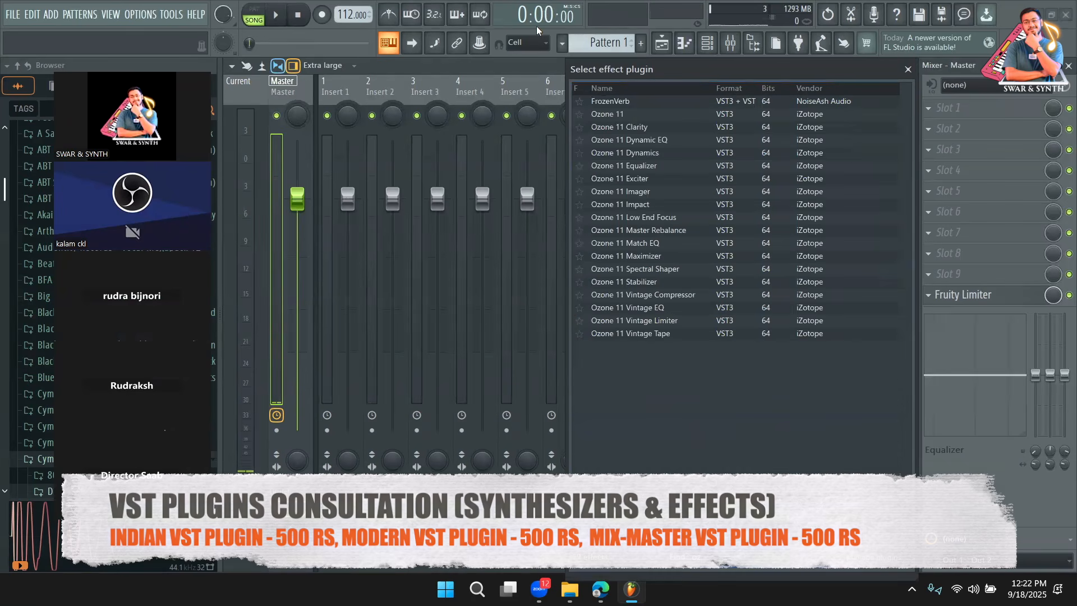
{"action": "double_click", "coordinate": [581, 115]}
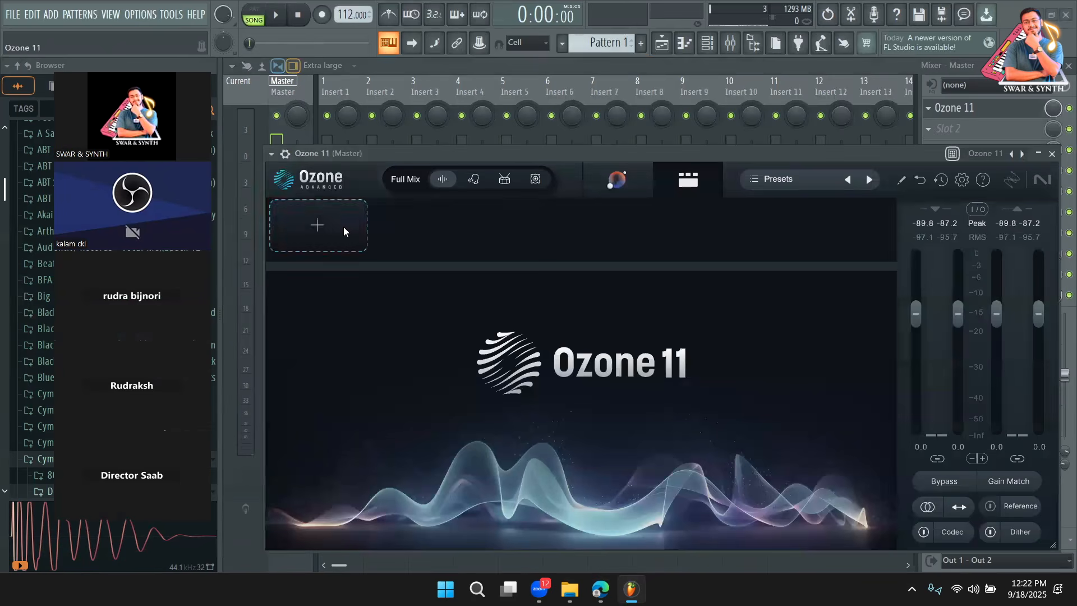
Step: Add a Maximizer module in Ozone 11 and raise its gain to +3.9 dB while the arrangement plays
{"action": "left_click", "coordinate": [344, 230]}
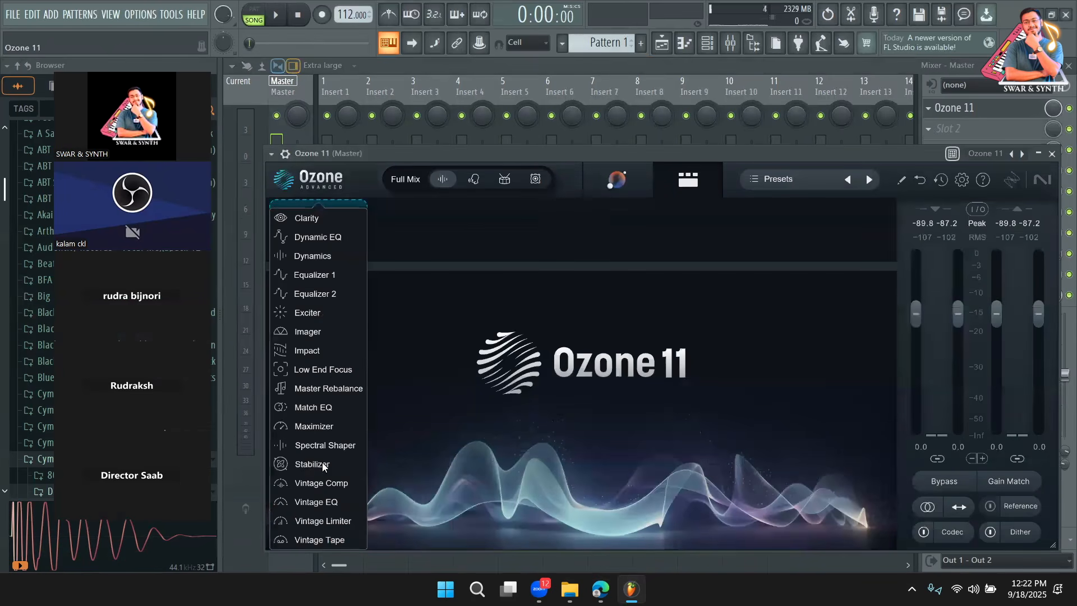
{"action": "left_click", "coordinate": [314, 426]}
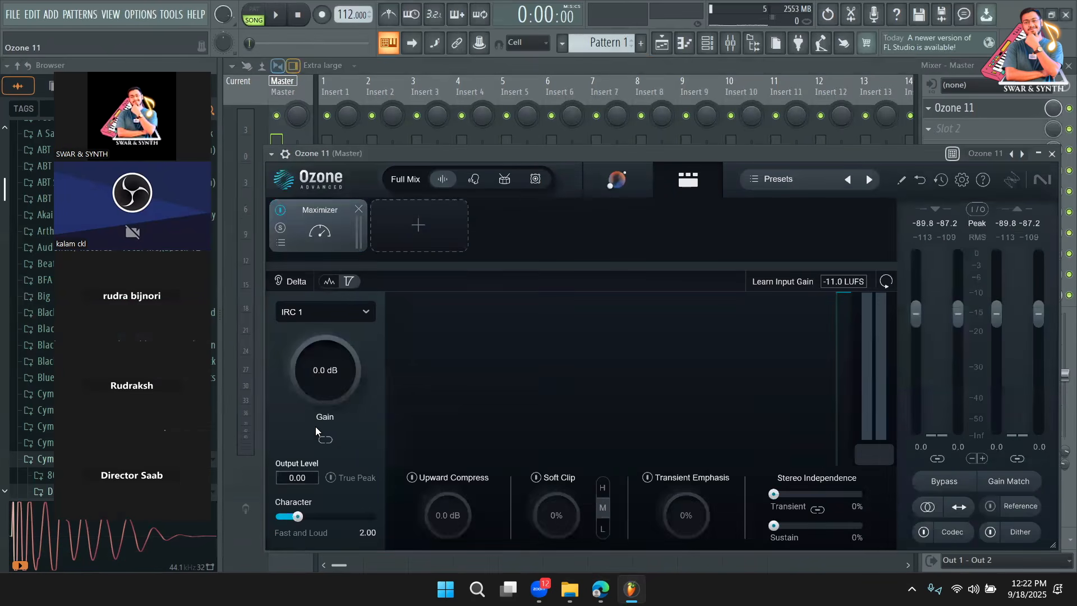
{"action": "left_click", "coordinate": [283, 27]}
{"action": "left_click_drag", "start_coordinate": [324, 386], "coordinate": [342, 407]}
Step: Add an Equalizer 2 module with a low shelf boost of 1.1 dB at 71 Hz, and stop playback
{"action": "left_click", "coordinate": [401, 245]}
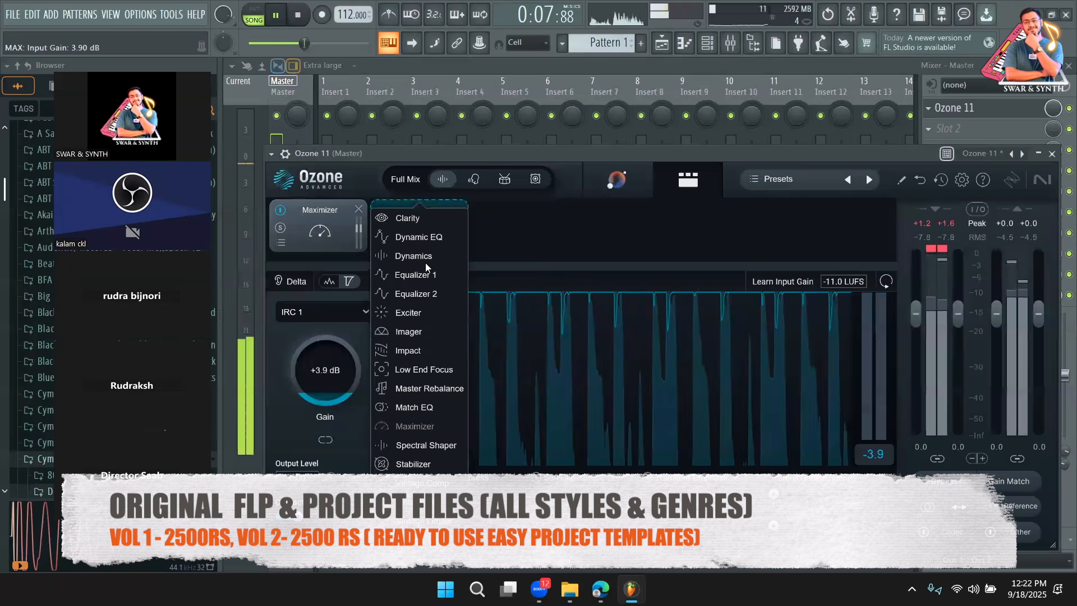
{"action": "left_click", "coordinate": [416, 293]}
{"action": "left_click_drag", "start_coordinate": [364, 374], "coordinate": [398, 371]}
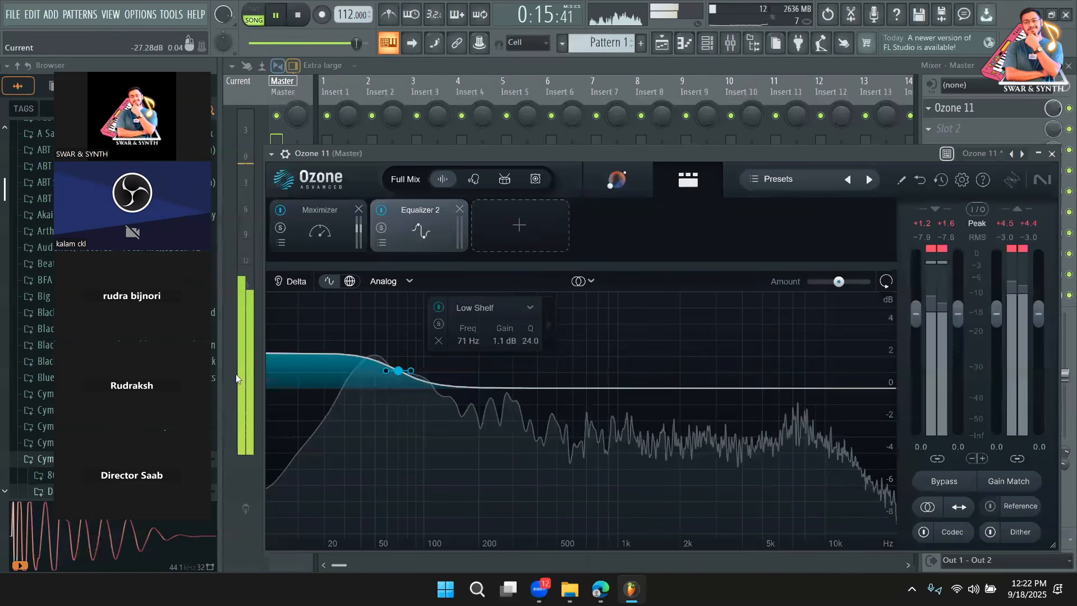
{"action": "left_click", "coordinate": [297, 15]}
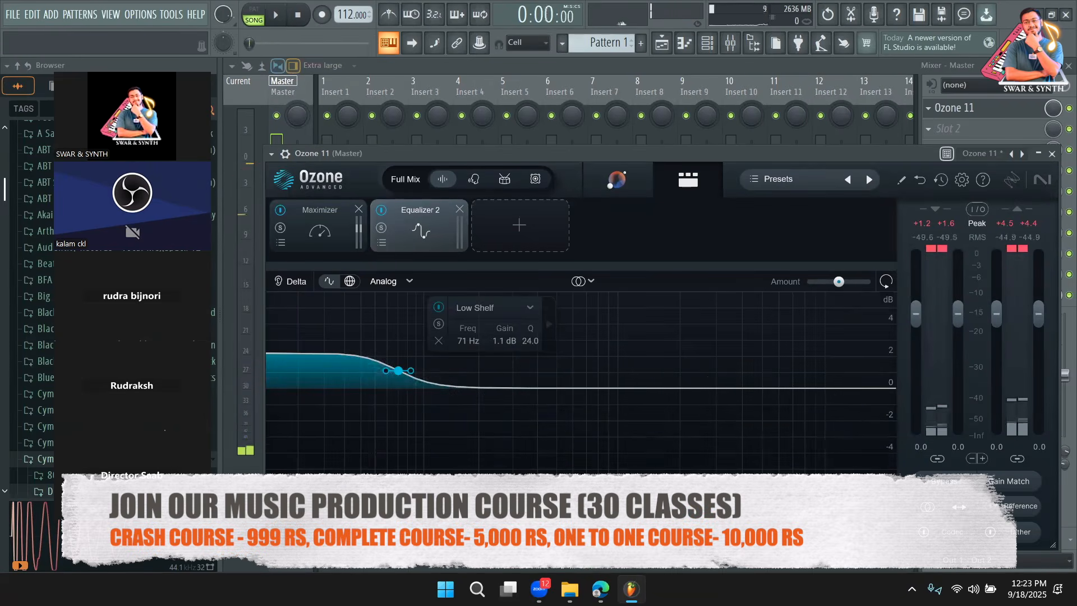
Step: Close FL Studio without saving the changes to untitled.flp
{"action": "left_click", "coordinate": [1065, 15]}
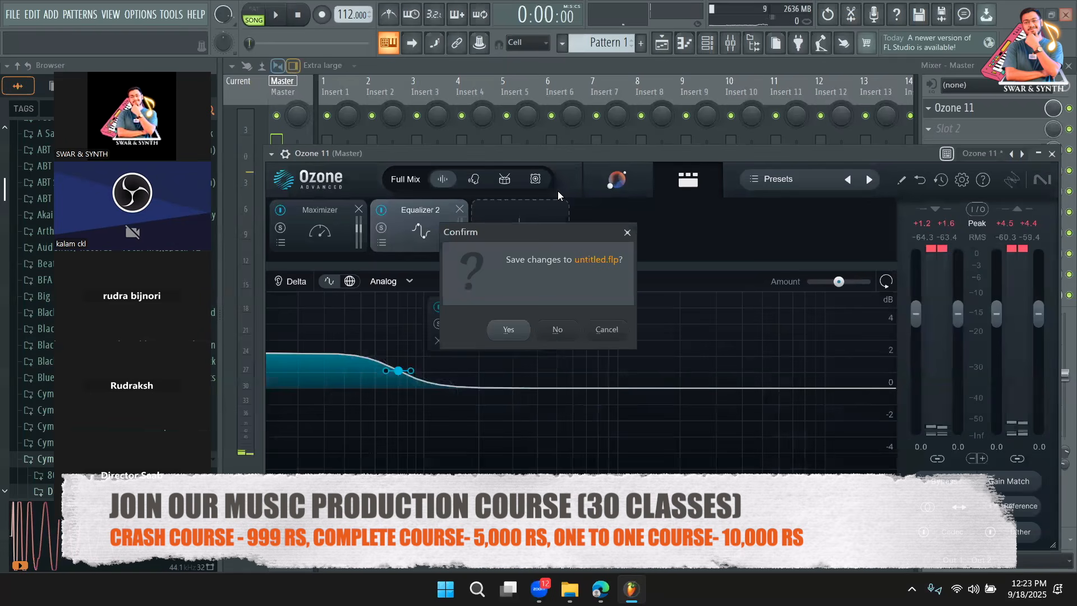
{"action": "key", "text": "n"}
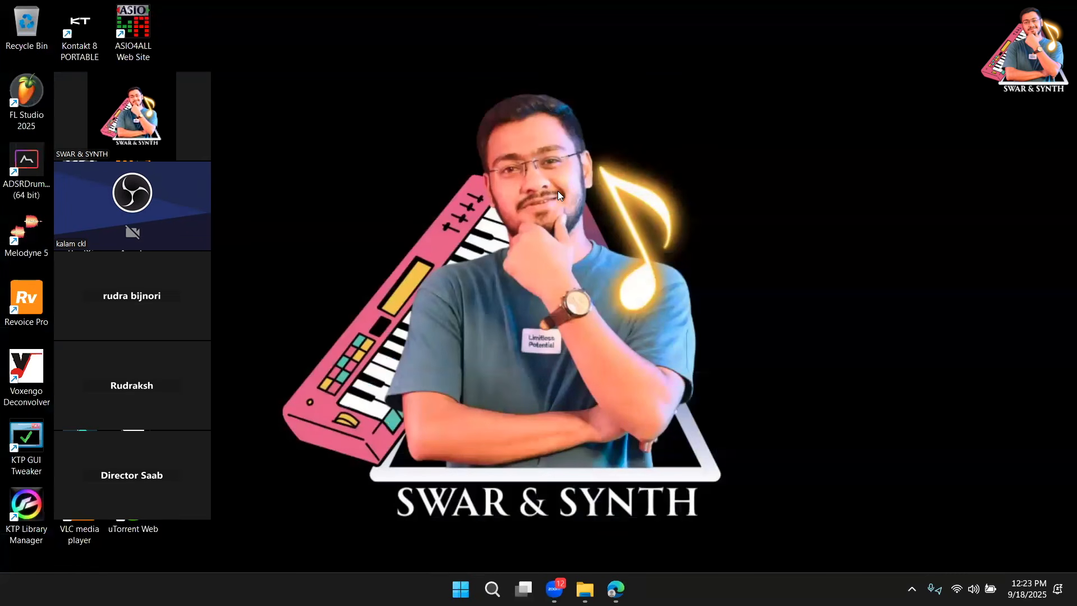
Step: In File Explorer, open the pardesiya project folder inside Videos
{"action": "left_click_drag", "start_coordinate": [181, 74], "coordinate": [487, 65]}
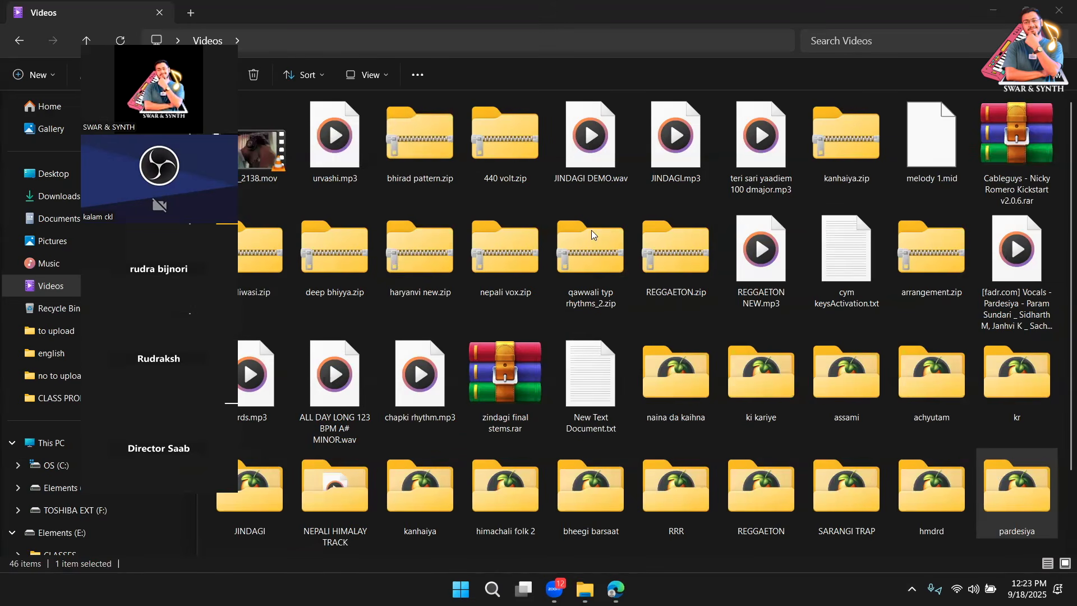
{"action": "scroll", "coordinate": [1003, 416], "scroll_direction": "down", "scroll_amount": 3}
{"action": "double_click", "coordinate": [1003, 416]}
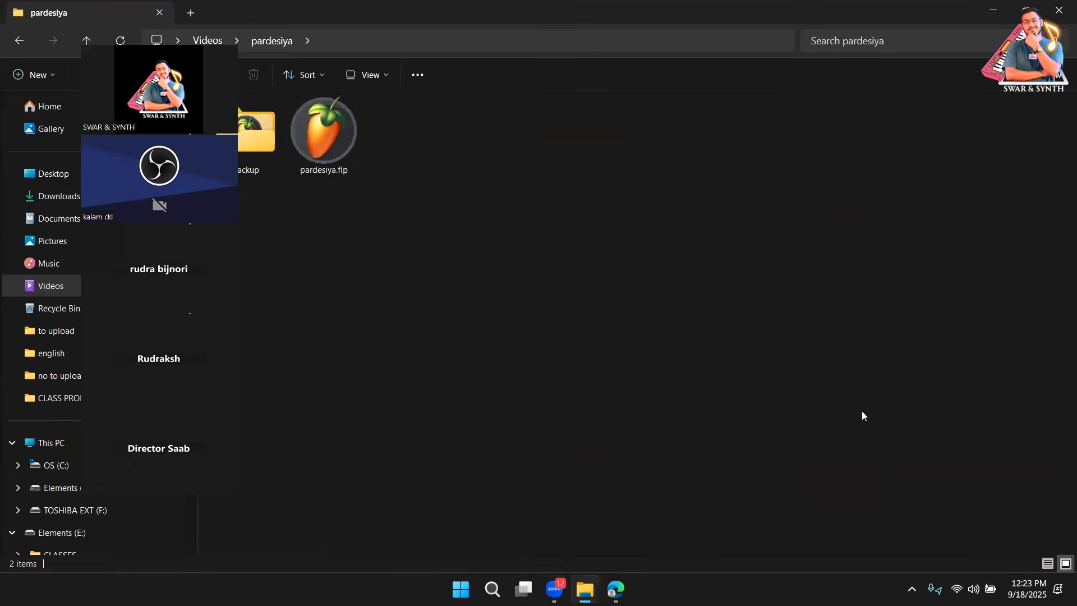
Step: Open pardesiya.flp in FL Studio, clear away its open plugin windows and start playing the arrangement
{"action": "left_click", "coordinate": [331, 153]}
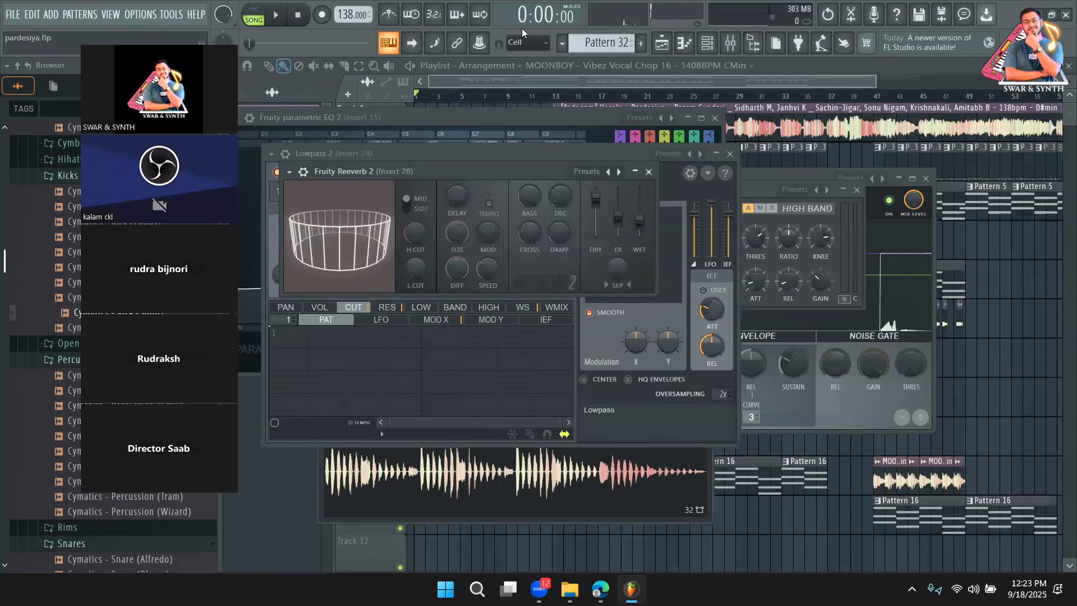
{"action": "left_click", "coordinate": [263, 437]}
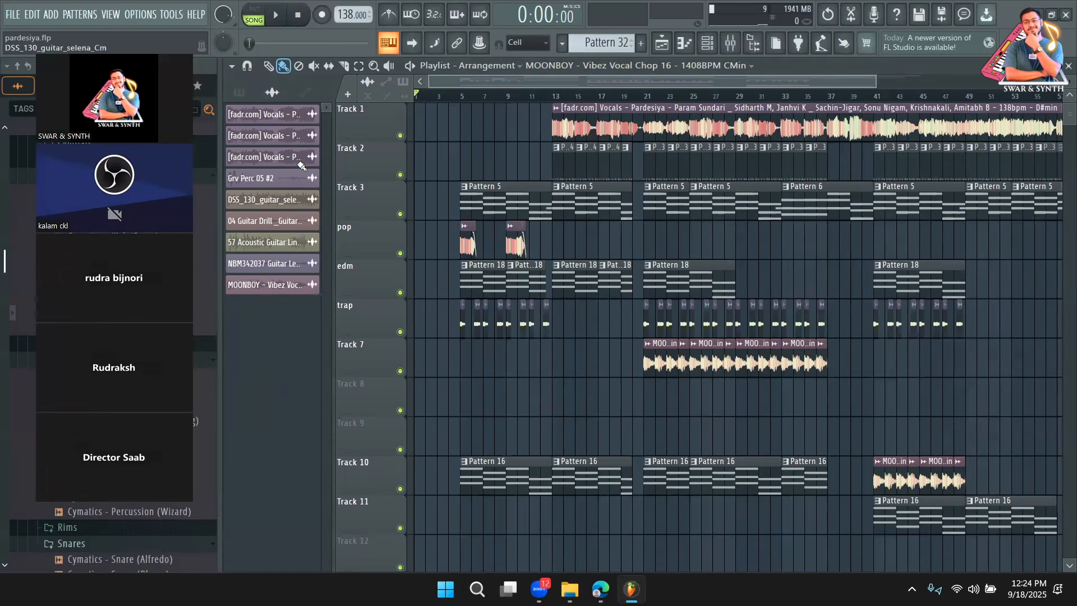
{"action": "key", "text": "space"}
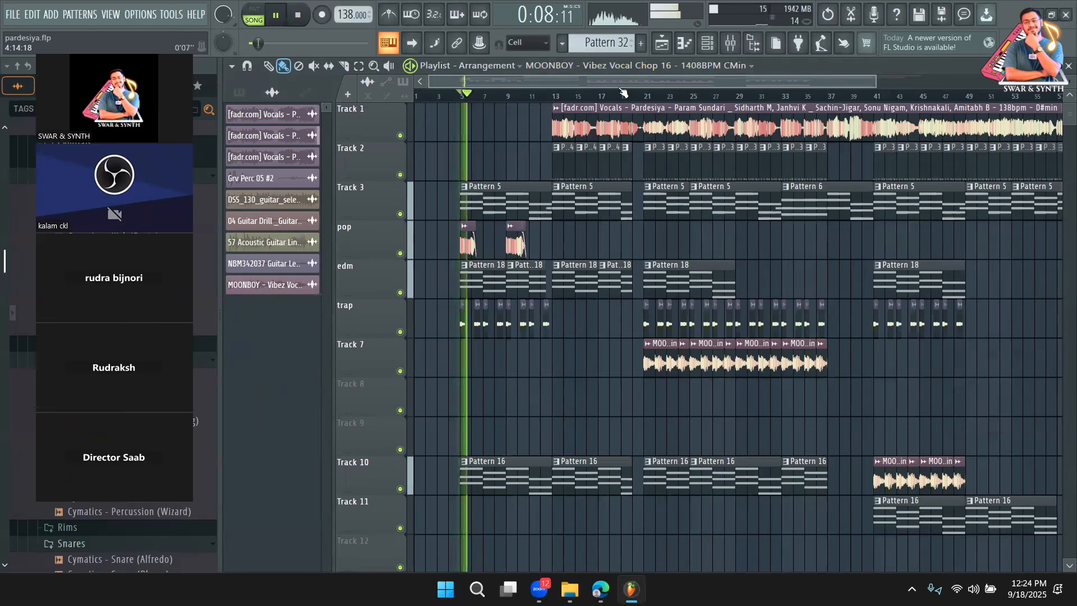
Step: Open the audio settings to review the device and buffer options, then close them along with the channel rack
{"action": "left_click", "coordinate": [708, 42]}
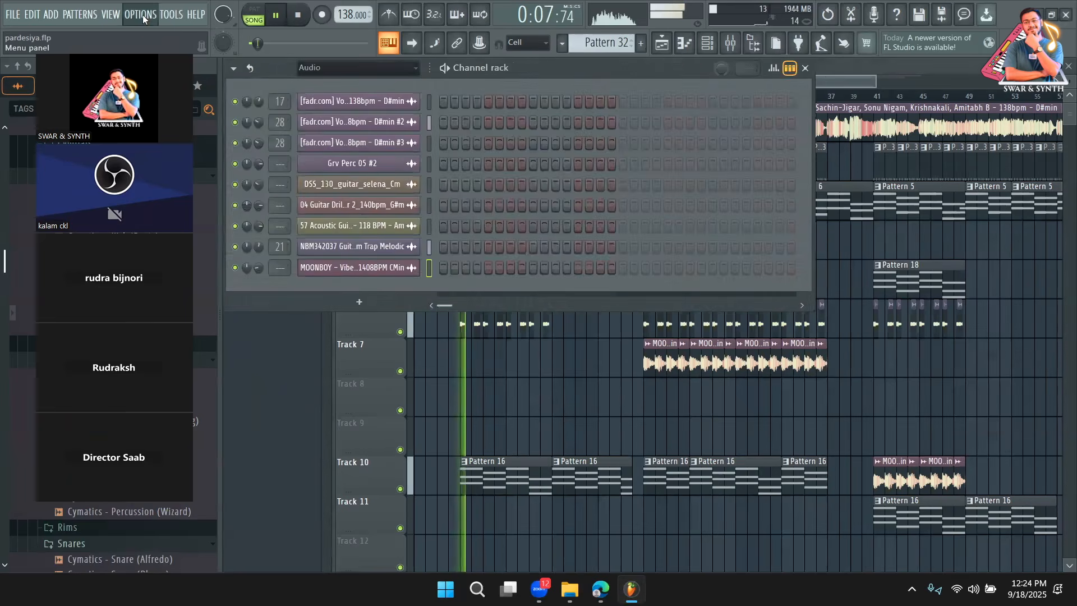
{"action": "left_click", "coordinate": [140, 14]}
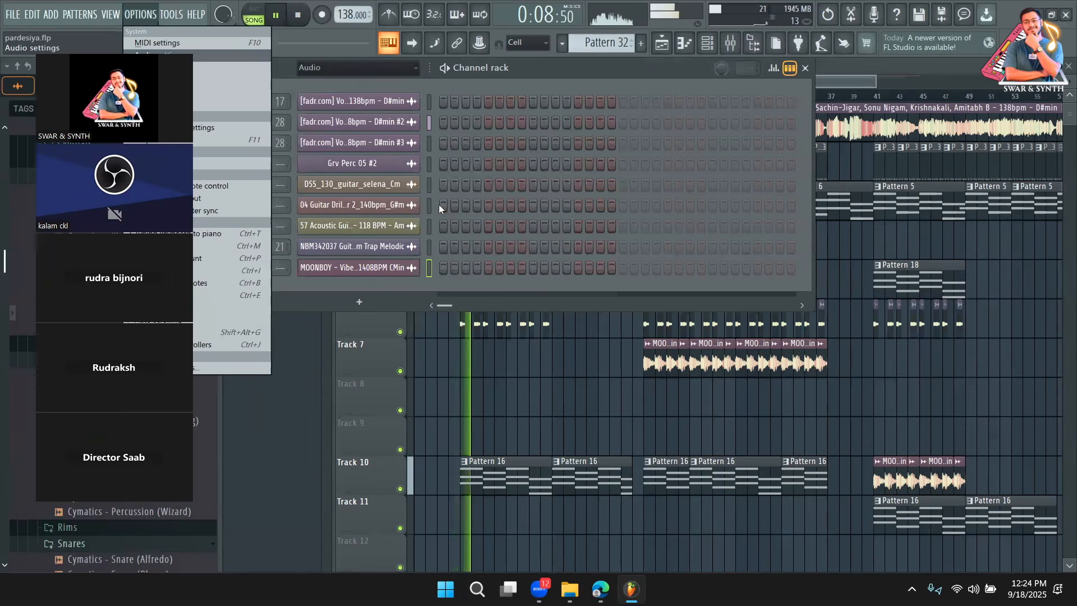
{"action": "key", "text": "Return"}
{"action": "left_click", "coordinate": [609, 258]}
{"action": "left_click", "coordinate": [676, 222]}
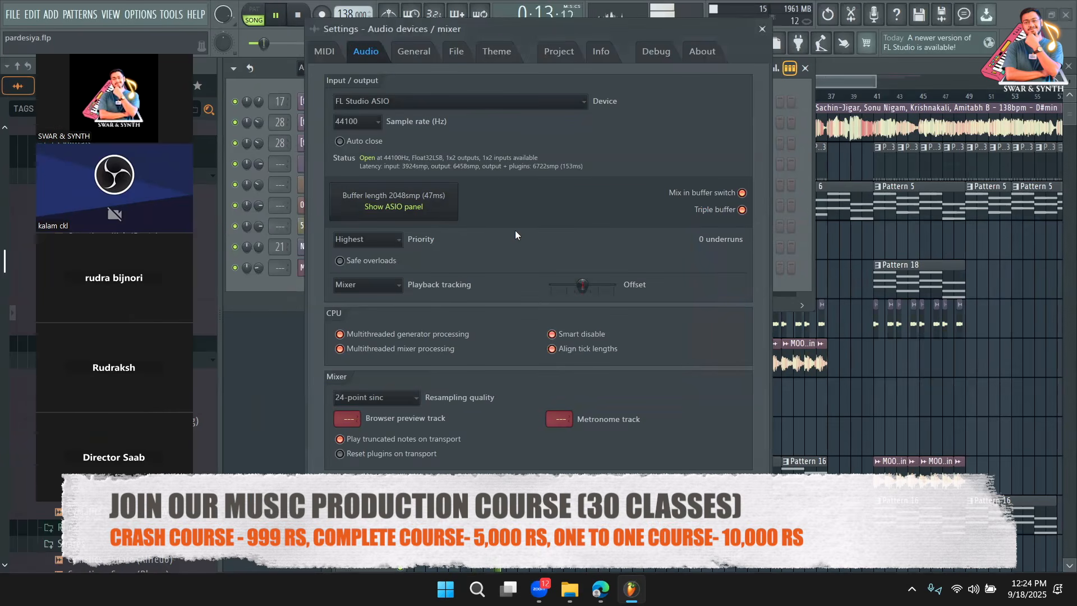
{"action": "left_click", "coordinate": [762, 29]}
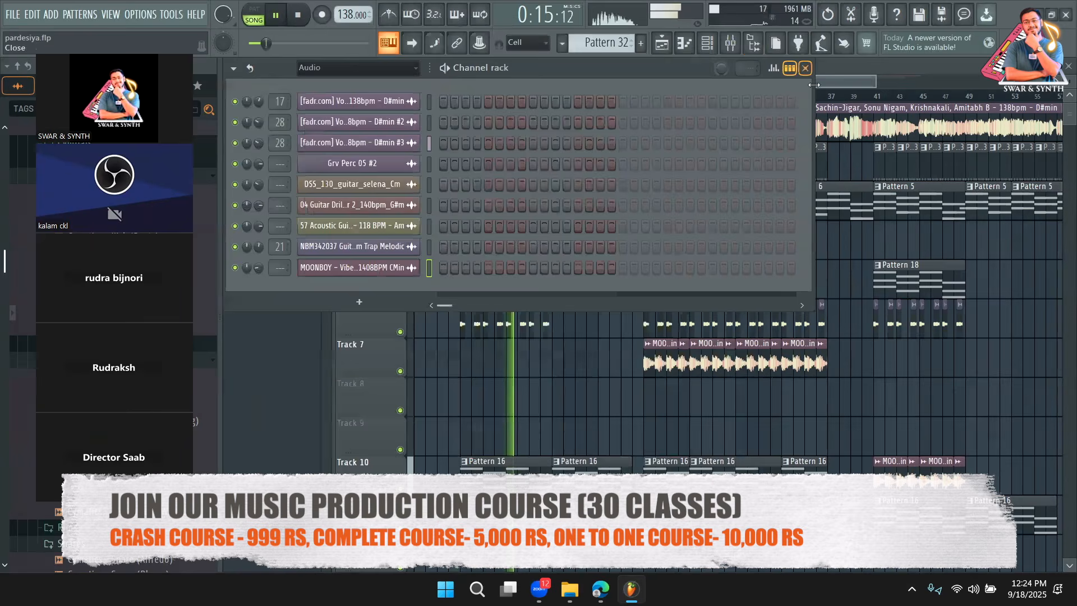
{"action": "left_click", "coordinate": [804, 69]}
Step: Play the arrangement from bar 13, collapse the open sample folders in the browser, and stop playback
{"action": "key", "text": "space"}
{"action": "left_click_drag", "start_coordinate": [565, 97], "coordinate": [559, 99]}
{"action": "key", "text": "space"}
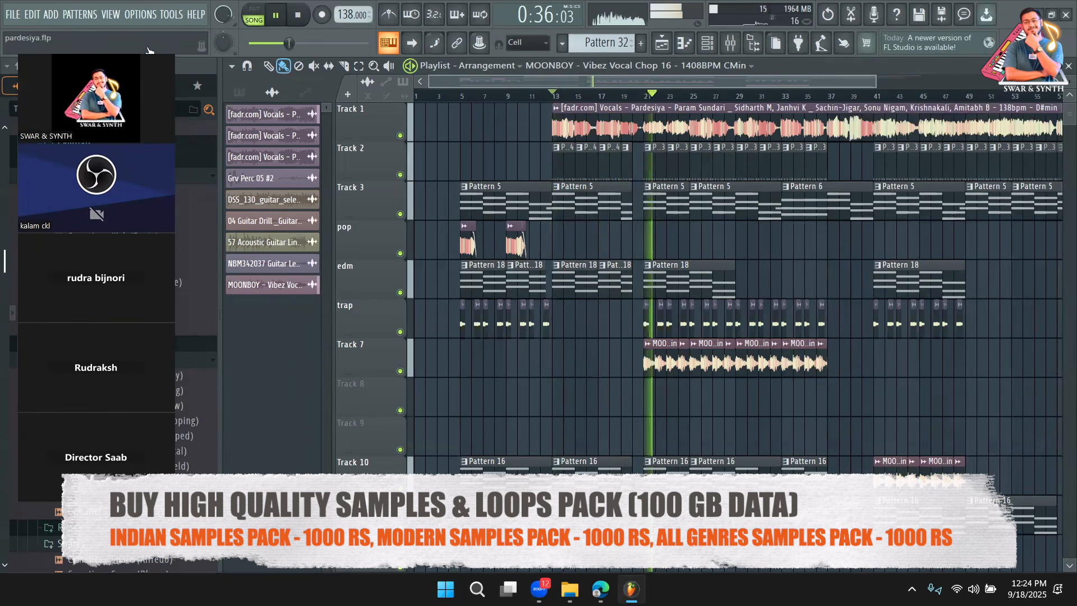
{"action": "left_click_drag", "start_coordinate": [112, 45], "coordinate": [246, 53]}
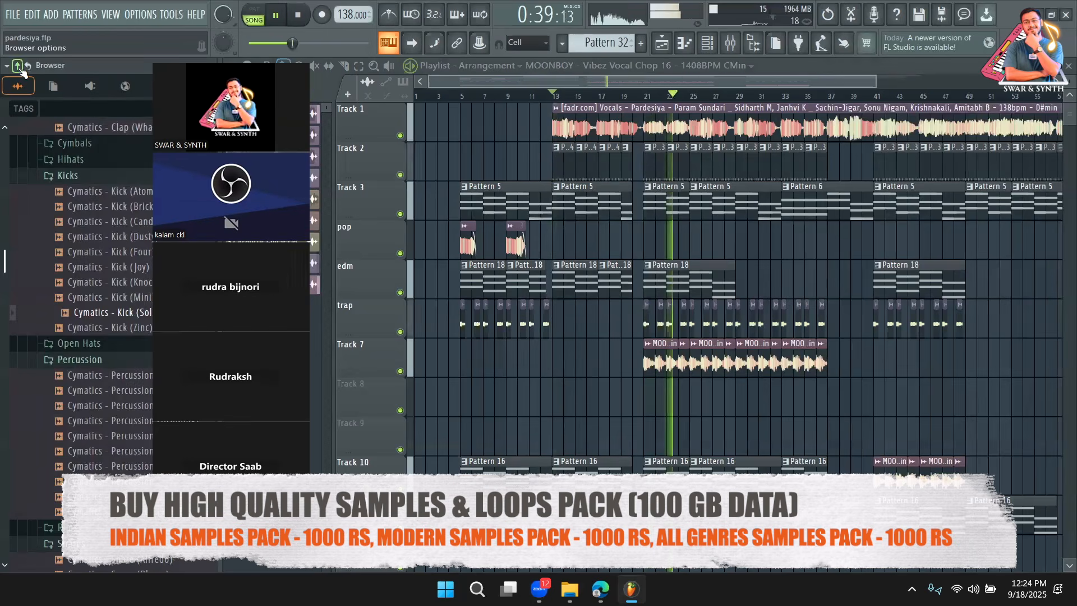
{"action": "left_click", "coordinate": [10, 67]}
{"action": "left_click_drag", "start_coordinate": [245, 53], "coordinate": [183, 53]}
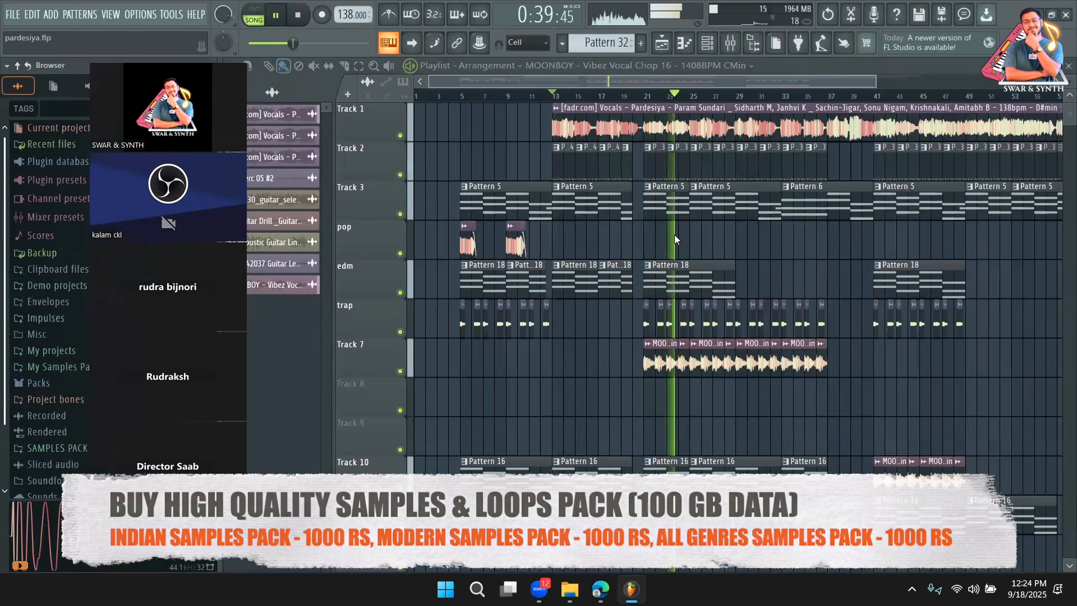
{"action": "key", "text": "space"}
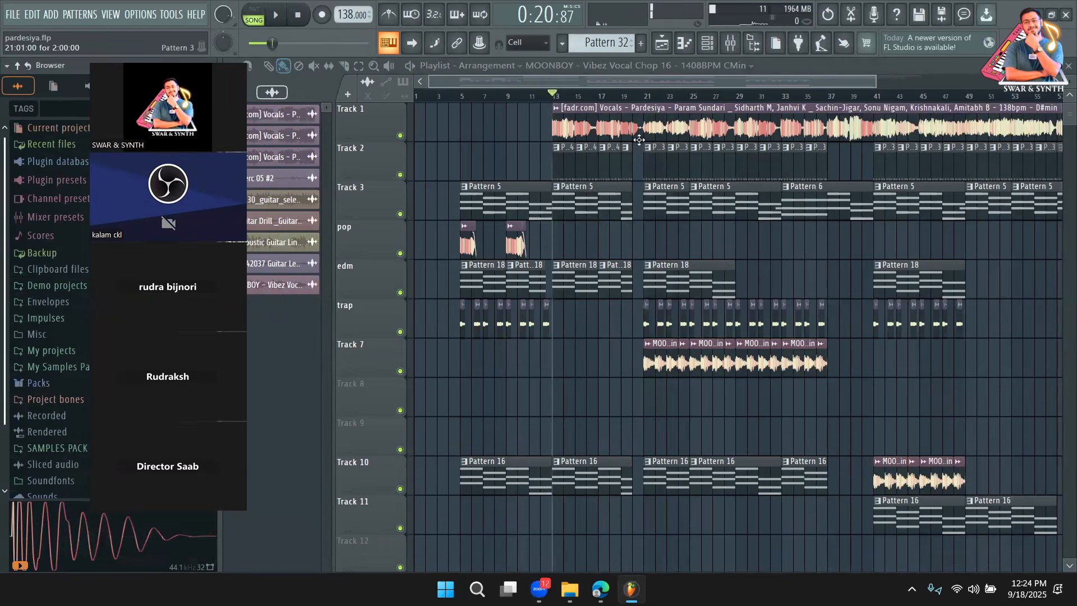
Step: Play the transition from bar 19 into the full section at bar 21, then stop
{"action": "left_click", "coordinate": [625, 95]}
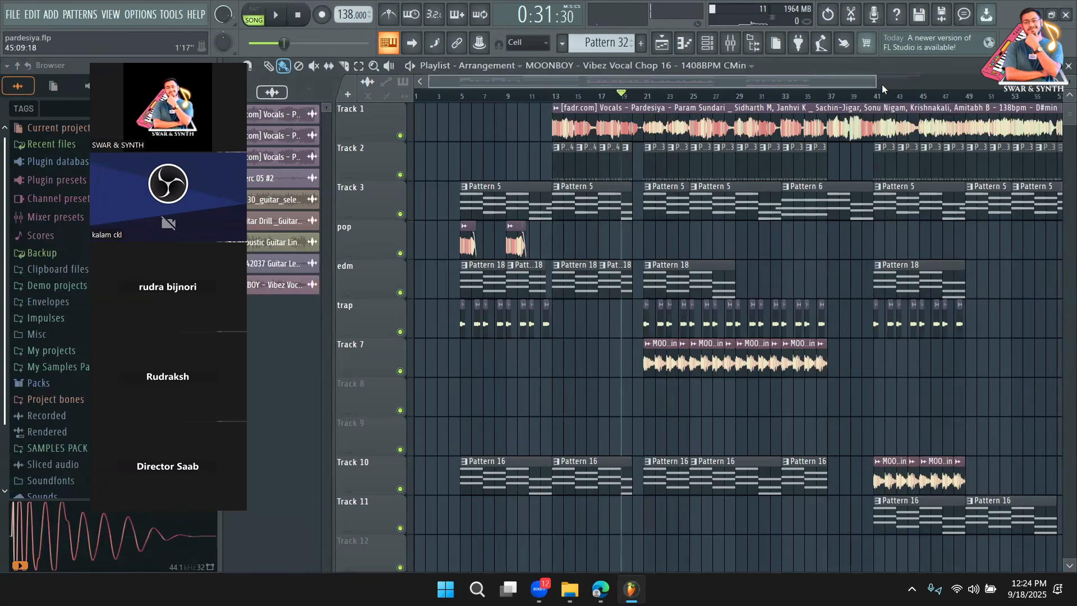
{"action": "left_click_drag", "start_coordinate": [877, 83], "coordinate": [731, 83]}
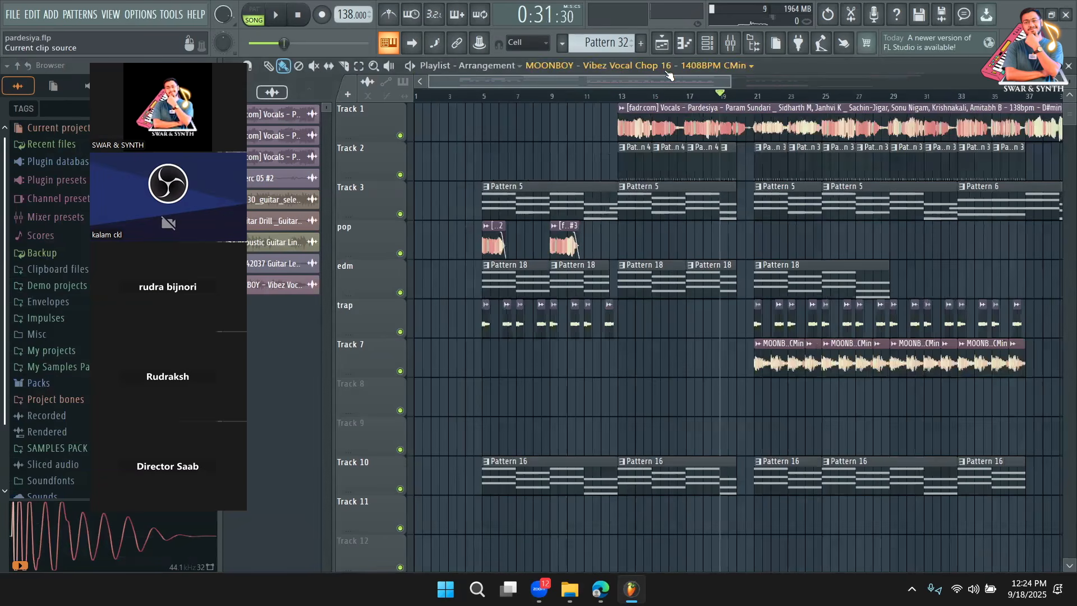
{"action": "left_click_drag", "start_coordinate": [730, 83], "coordinate": [649, 81]}
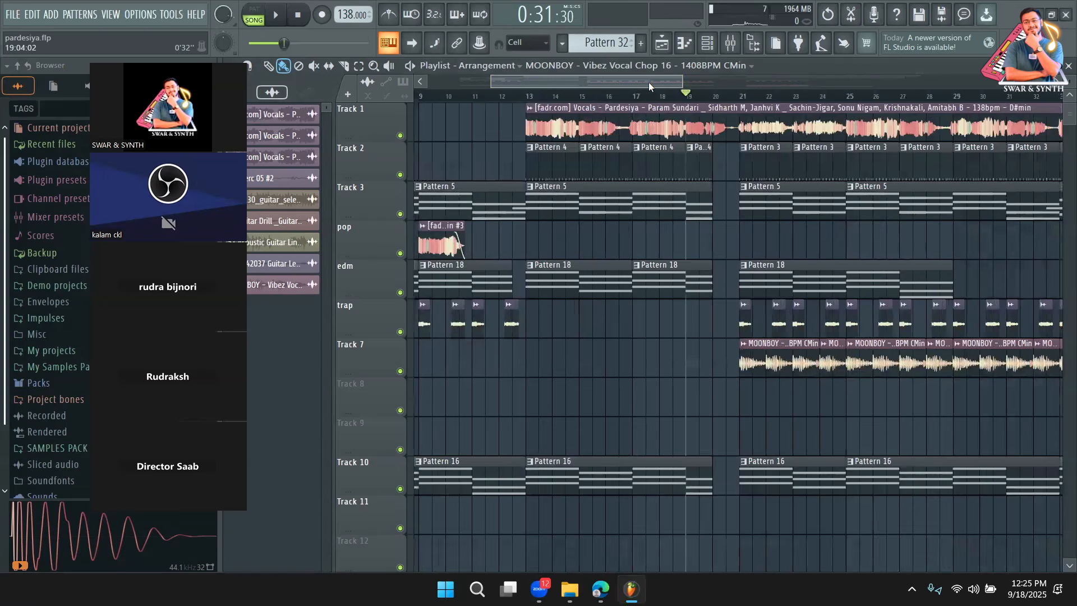
{"action": "key", "text": "space"}
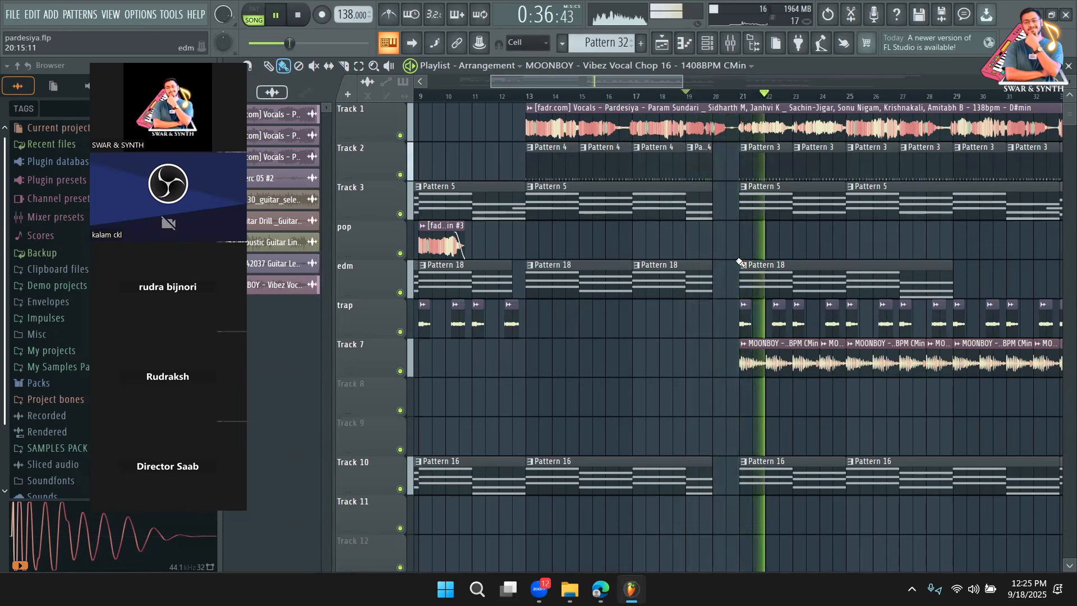
{"action": "key", "text": "space"}
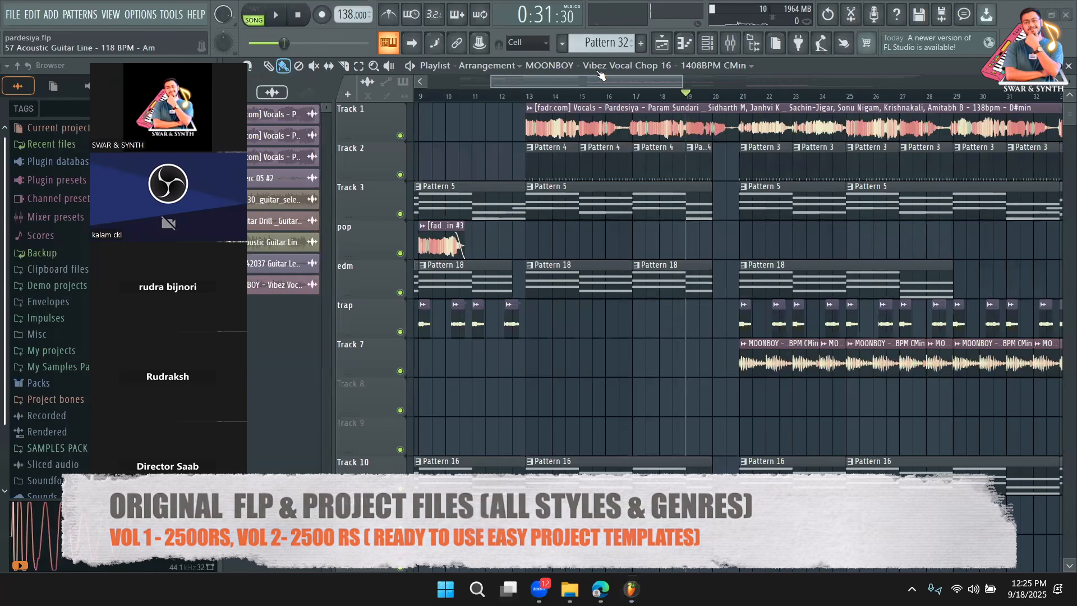
Step: Audition the arrangement from about bar 34 through bar 41 and switch the playlist to the Draw tool
{"action": "left_click", "coordinate": [606, 95]}
{"action": "left_click_drag", "start_coordinate": [638, 82], "coordinate": [903, 84]}
{"action": "left_click", "coordinate": [868, 96]}
{"action": "key", "text": "space"}
{"action": "left_click_drag", "start_coordinate": [710, 83], "coordinate": [770, 79]}
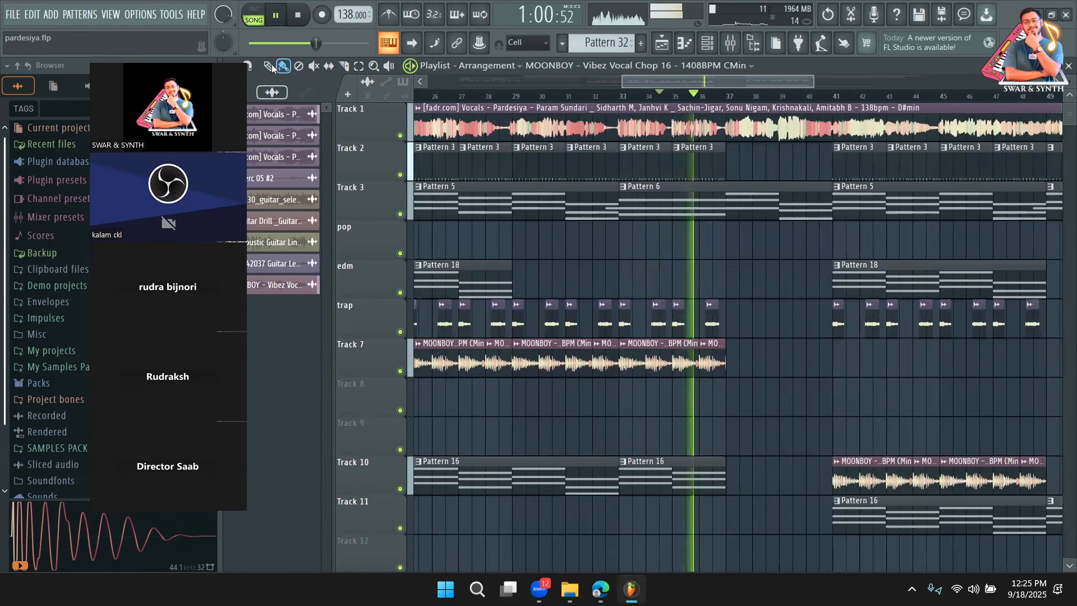
{"action": "key", "text": "p"}
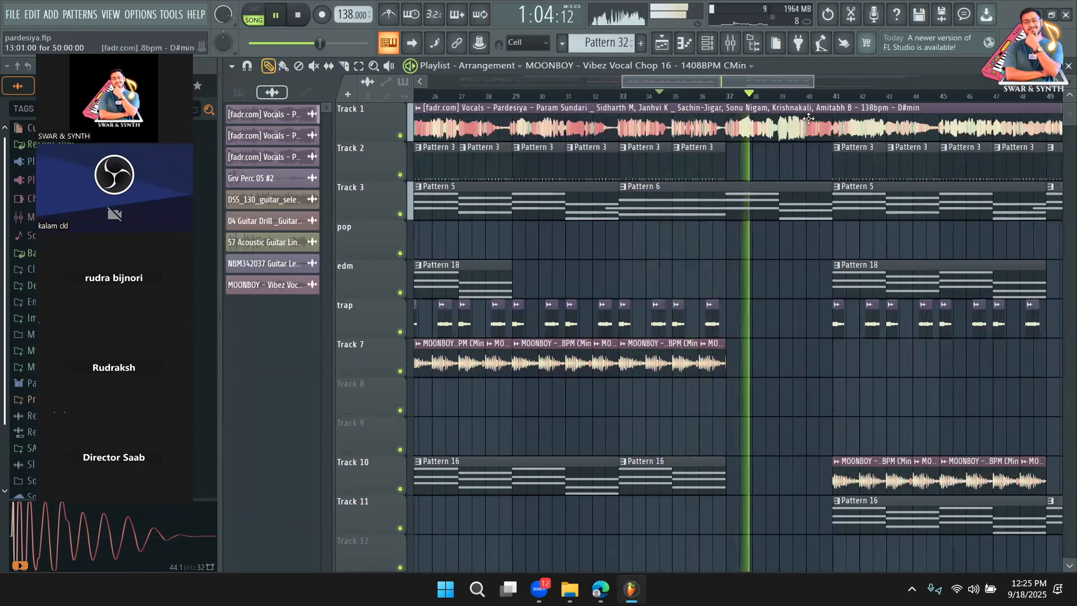
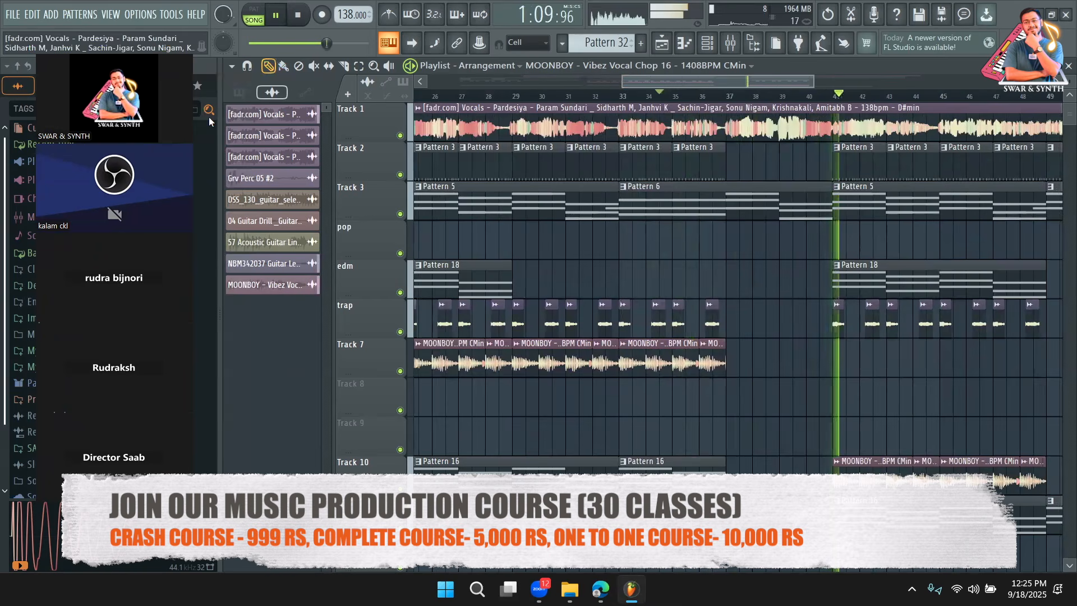
{"action": "key", "text": "space"}
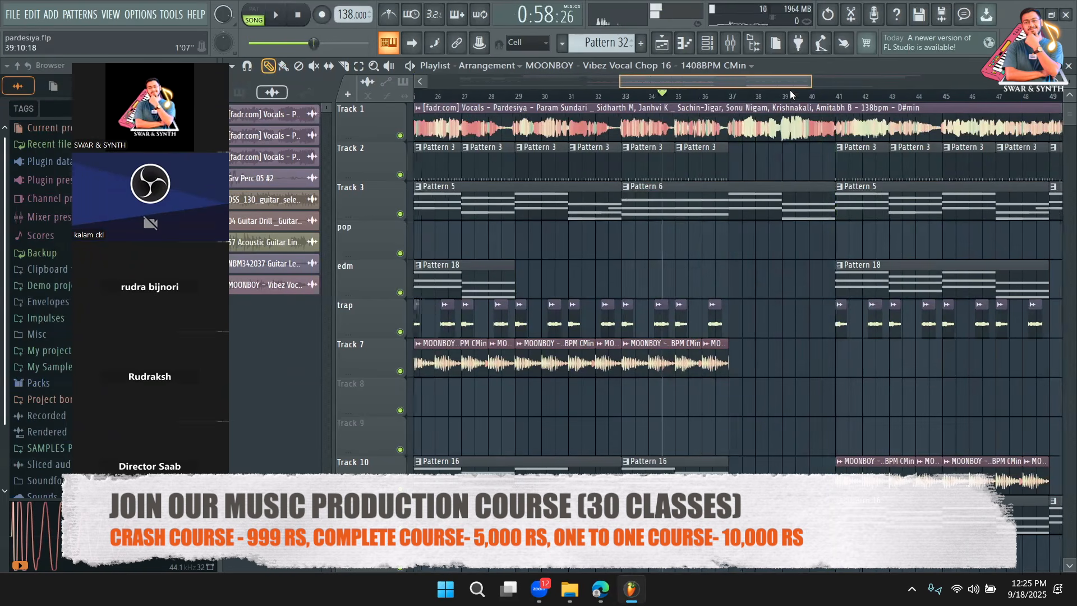
Step: Set the song position at bar 39, inside the gap without drums before bar 41
{"action": "left_click", "coordinate": [792, 96]}
{"action": "left_click_drag", "start_coordinate": [780, 82], "coordinate": [806, 84]}
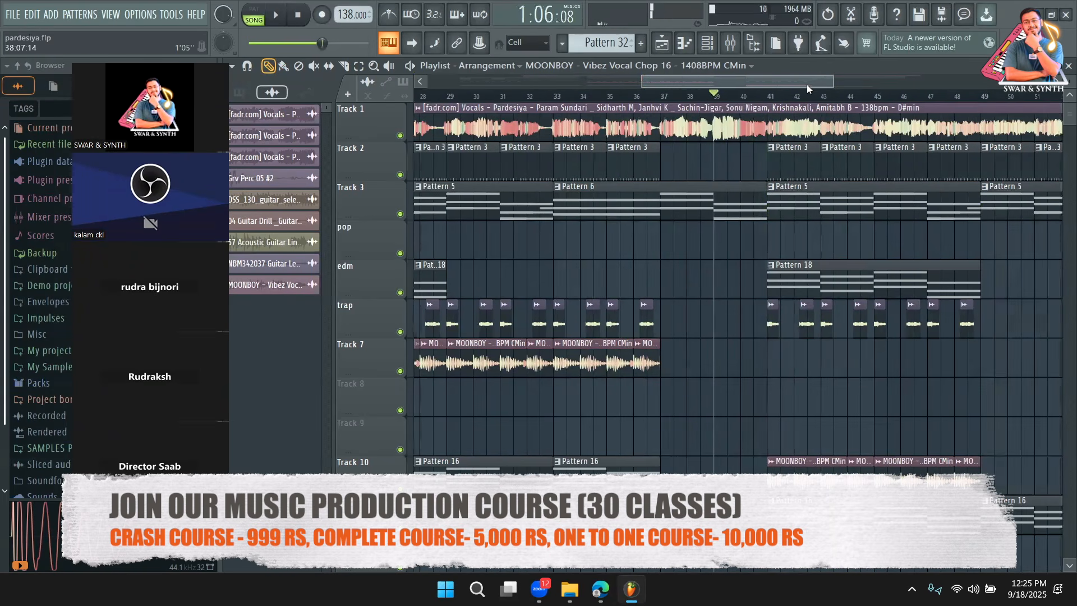
{"action": "left_click", "coordinate": [676, 97]}
{"action": "left_click", "coordinate": [673, 97]}
{"action": "left_click", "coordinate": [726, 98]}
Step: Select the empty Pattern 34, filter the channel rack to Unsorted channels, and audition the section from bar 39
{"action": "left_click", "coordinate": [707, 43]}
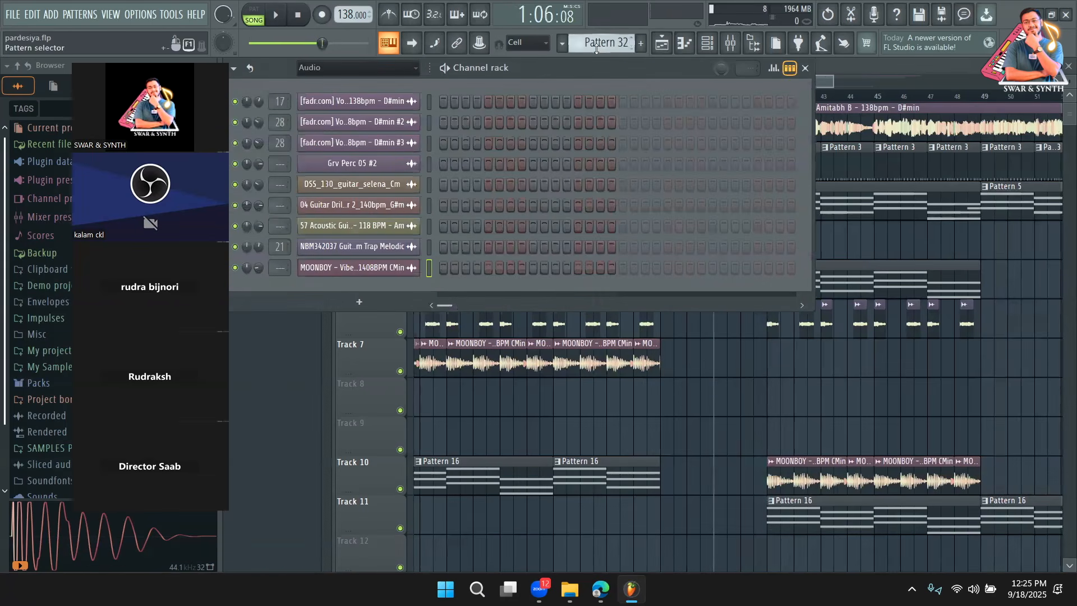
{"action": "scroll", "coordinate": [596, 50], "scroll_direction": "up", "scroll_amount": 2}
{"action": "left_click", "coordinate": [348, 68]}
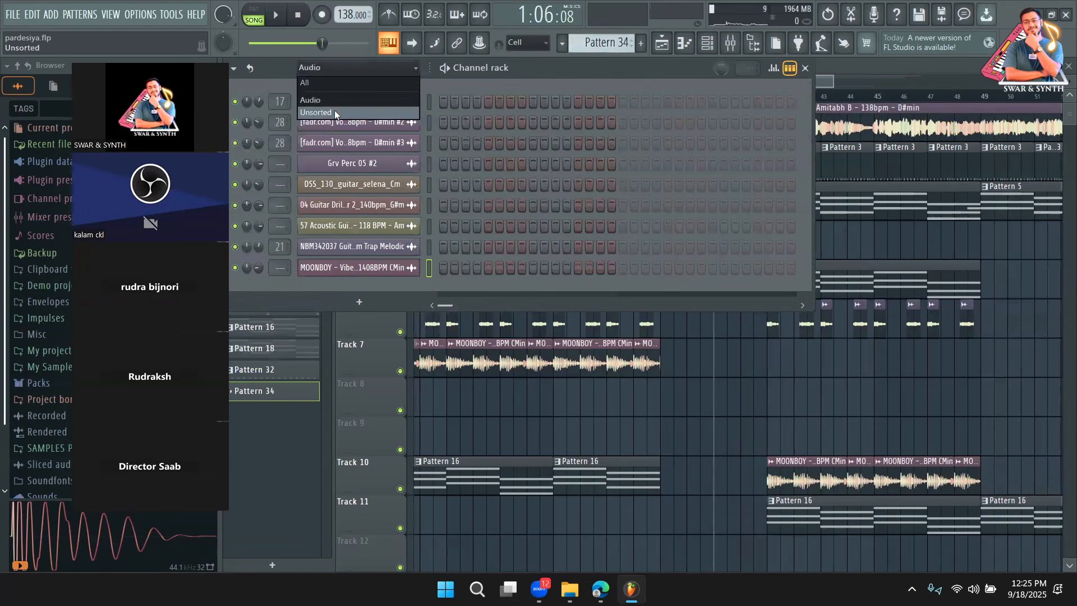
{"action": "left_click", "coordinate": [334, 113]}
{"action": "key", "text": "space"}
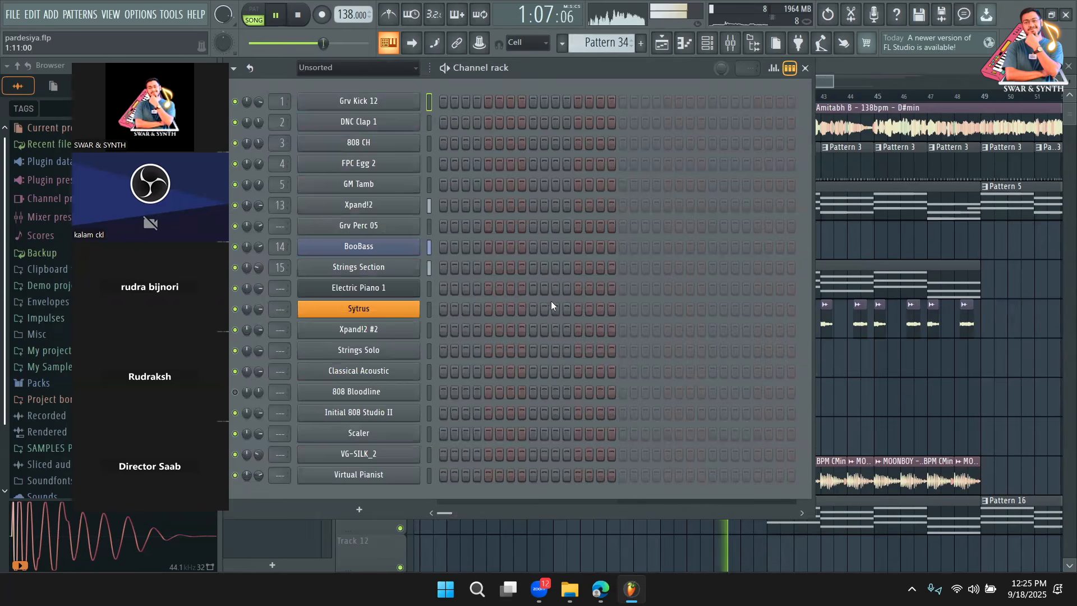
{"action": "left_click", "coordinate": [823, 68]}
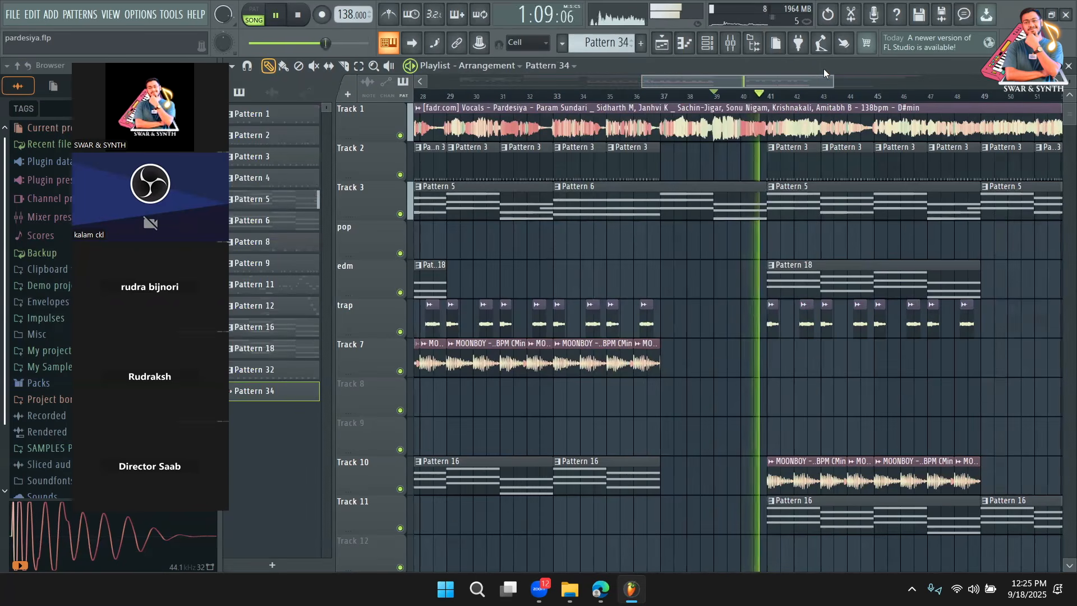
{"action": "key", "text": "space"}
Step: Check the Grv Perc 05 and Xpand!2 channels in the channel rack and select the DNC Clap 1 channel
{"action": "left_click", "coordinate": [711, 46]}
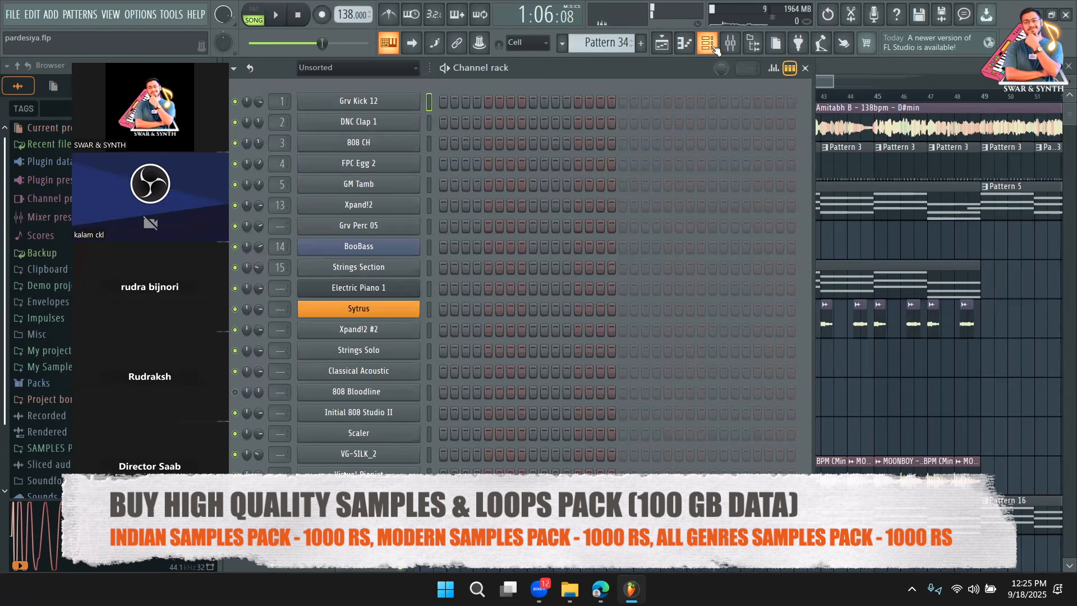
{"action": "left_click", "coordinate": [392, 231]}
{"action": "left_click", "coordinate": [408, 356]}
{"action": "key", "text": "Escape"}
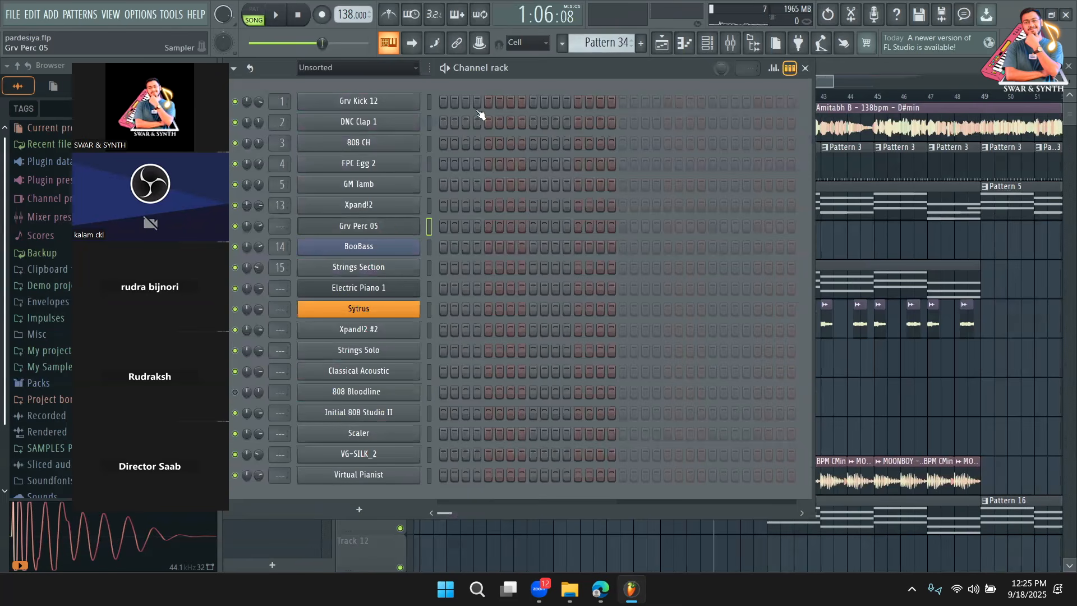
{"action": "key", "text": "Up"}
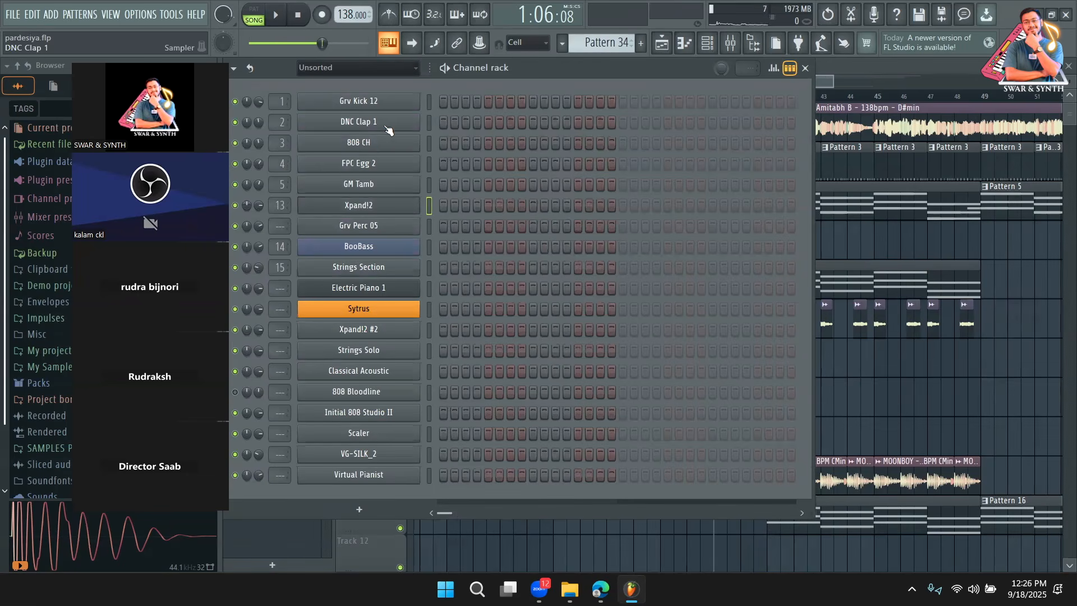
{"action": "scroll", "coordinate": [484, 174], "scroll_direction": "up", "scroll_amount": 4}
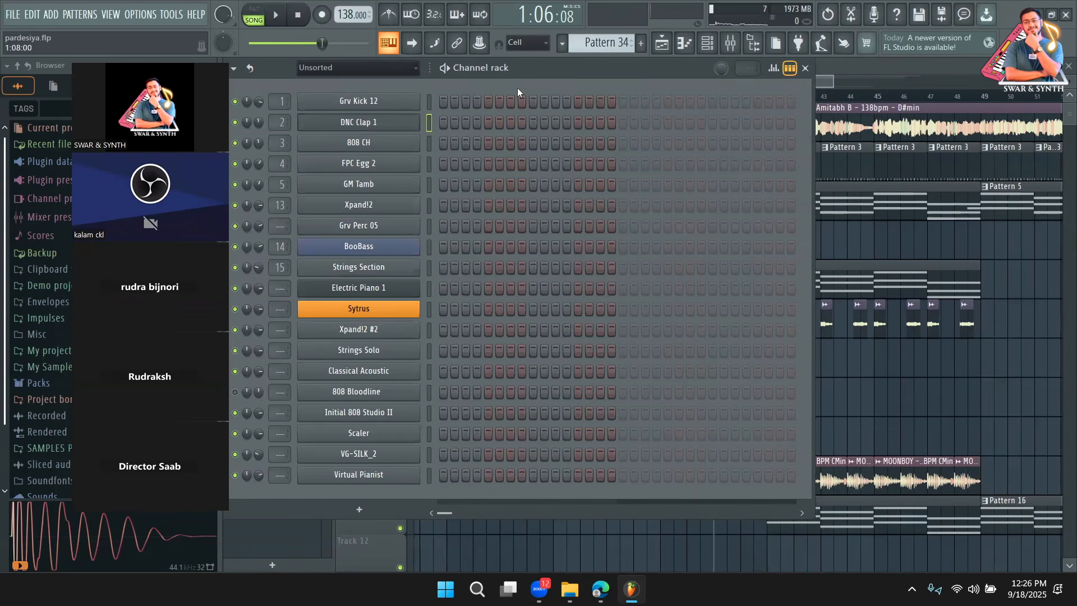
Step: Put a DNC Clap 1 hit on step 1 of Pattern 34 and place the pattern at bar 40 on the pop track
{"action": "left_click", "coordinate": [267, 11]}
{"action": "left_click", "coordinate": [898, 68]}
{"action": "key", "text": "space"}
{"action": "left_click", "coordinate": [752, 241]}
{"action": "key", "text": "space"}
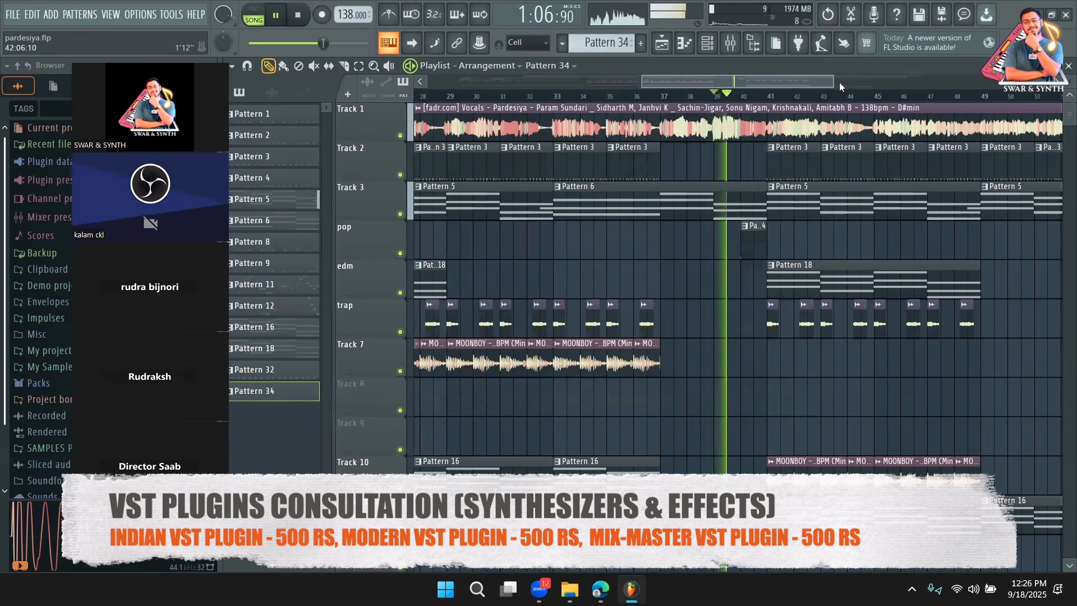
Step: Move the Pattern 34 clip to beat 2 of bar 40 on the pop track and audition its timing
{"action": "mouse_move", "coordinate": [833, 83]}
{"action": "left_mouse_down"}
{"action": "mouse_move", "coordinate": [722, 80]}
{"action": "mouse_move", "coordinate": [739, 85]}
{"action": "left_mouse_up"}
{"action": "key", "text": "space"}
{"action": "key", "text": "space"}
{"action": "mouse_move", "coordinate": [765, 236]}
{"action": "left_mouse_down"}
{"action": "mouse_move", "coordinate": [826, 242]}
{"action": "mouse_move", "coordinate": [774, 233]}
{"action": "left_mouse_up"}
{"action": "key", "text": "space"}
{"action": "key", "text": "space"}
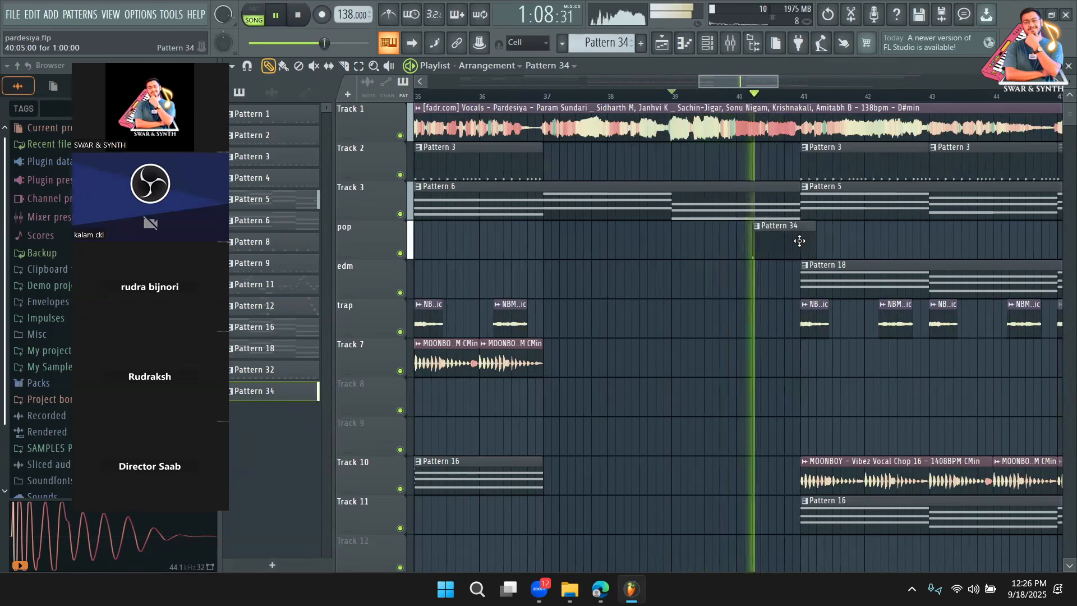
Step: Shift the Pattern 34 clip slightly later within bar 40 and replay the section from bar 39
{"action": "double_click", "coordinate": [799, 241]}
{"action": "key", "text": "space"}
{"action": "key", "text": "space"}
{"action": "left_click", "coordinate": [663, 44]}
{"action": "mouse_move", "coordinate": [791, 252]}
{"action": "left_mouse_down"}
{"action": "mouse_move", "coordinate": [809, 248]}
{"action": "mouse_move", "coordinate": [788, 236]}
{"action": "left_mouse_up"}
{"action": "key", "text": "space"}
{"action": "key", "text": "space"}
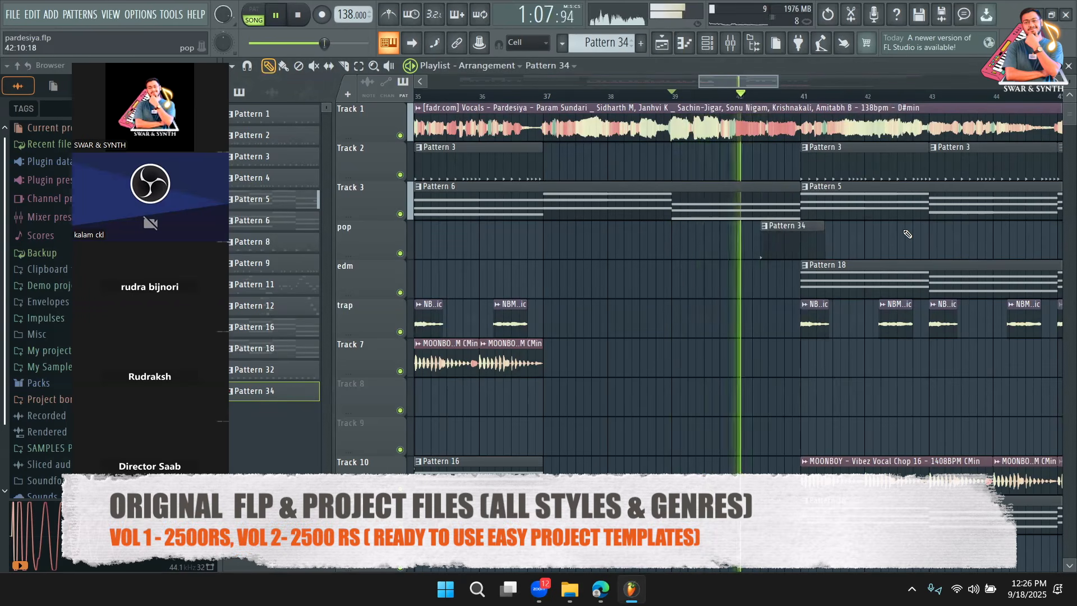
Step: Add DNC Clap 1 hits on steps 6 and 3 of Pattern 34 while the section plays
{"action": "double_click", "coordinate": [793, 237]}
{"action": "key", "text": "space"}
{"action": "left_click", "coordinate": [700, 47]}
{"action": "key", "text": "space"}
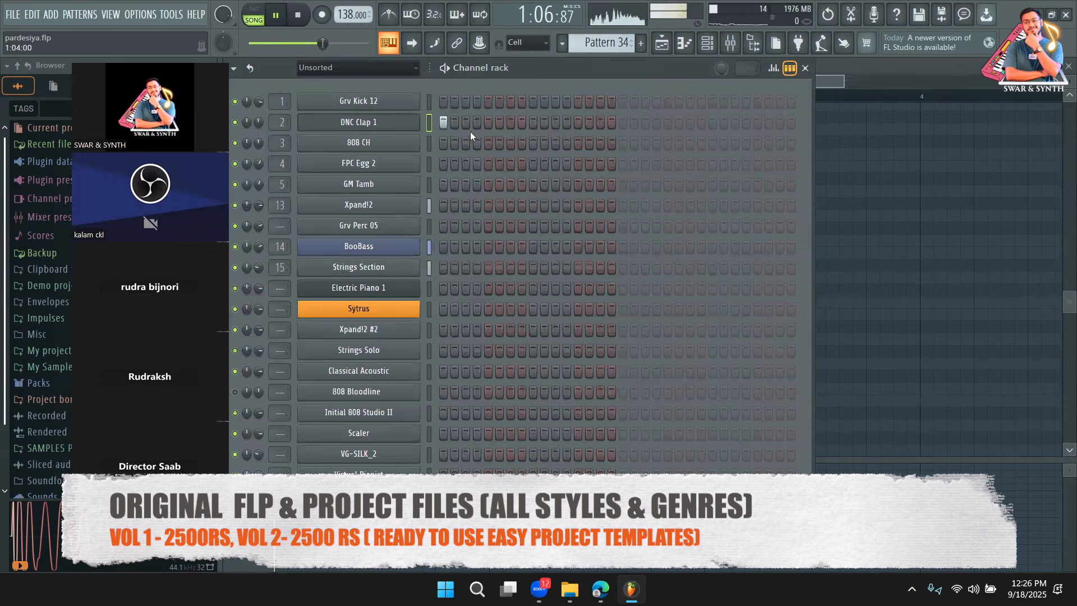
{"action": "left_click", "coordinate": [499, 123]}
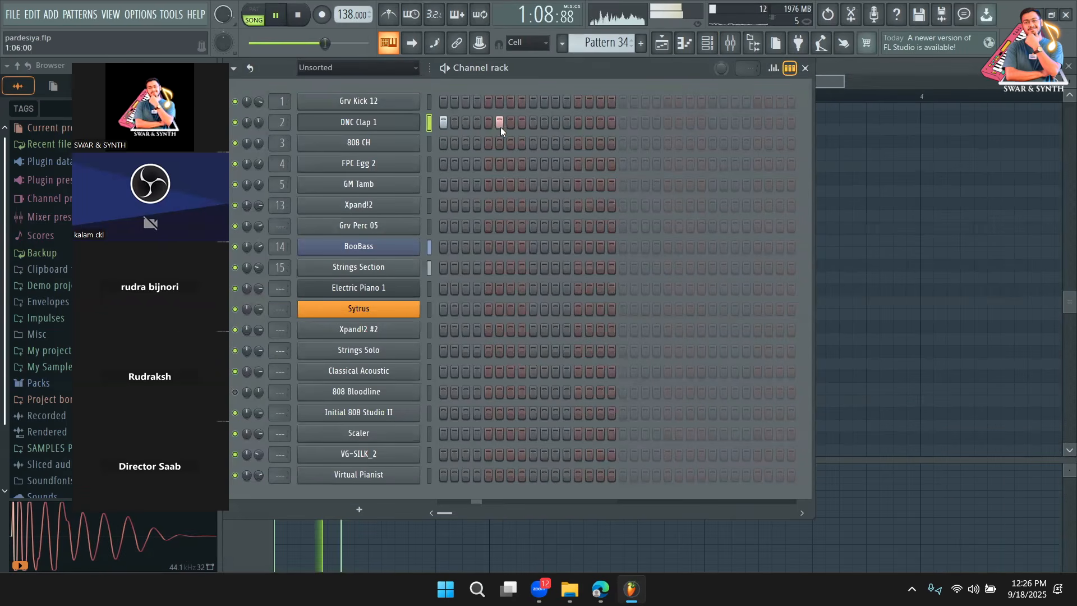
{"action": "left_click", "coordinate": [467, 124]}
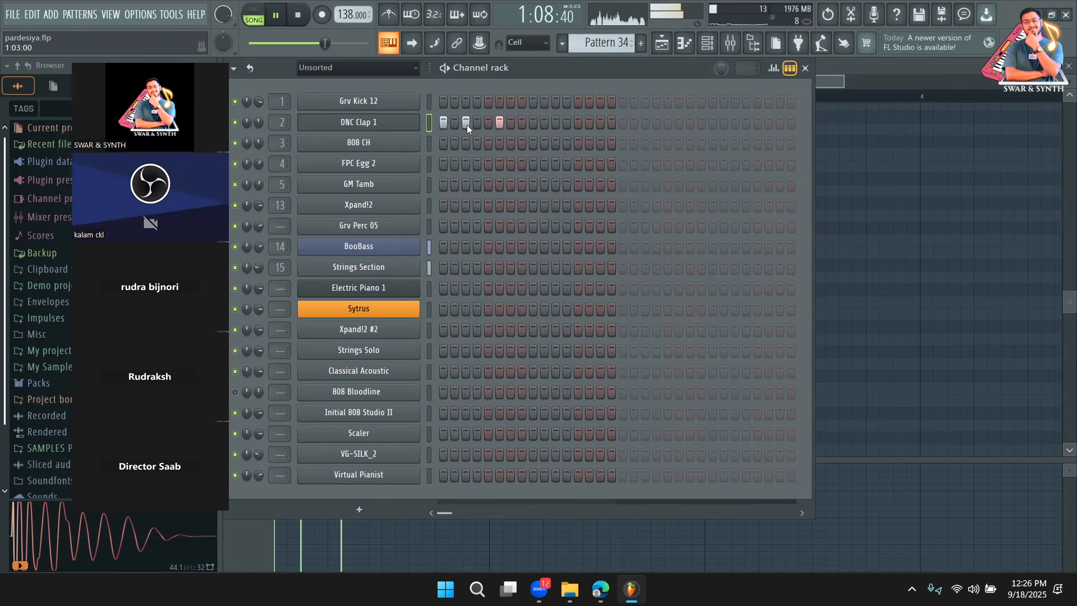
Step: Move the last DNC Clap 1 hit in Pattern 34 from step 6 to step 7, then return to the playlist and stop playback
{"action": "left_click", "coordinate": [501, 123]}
{"action": "left_click", "coordinate": [510, 121]}
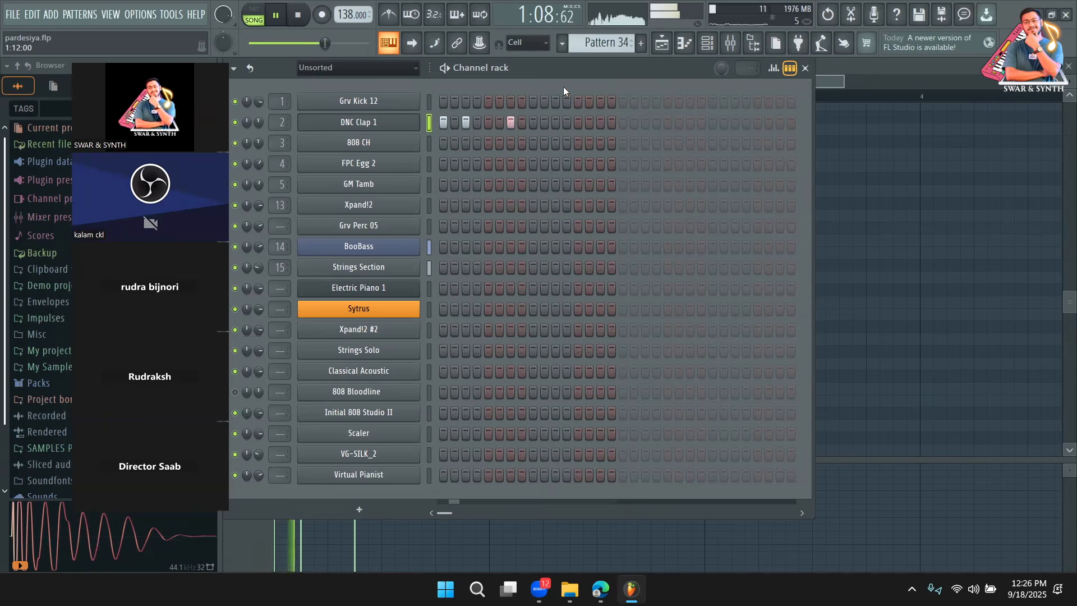
{"action": "left_click", "coordinate": [663, 45]}
{"action": "key", "text": "space"}
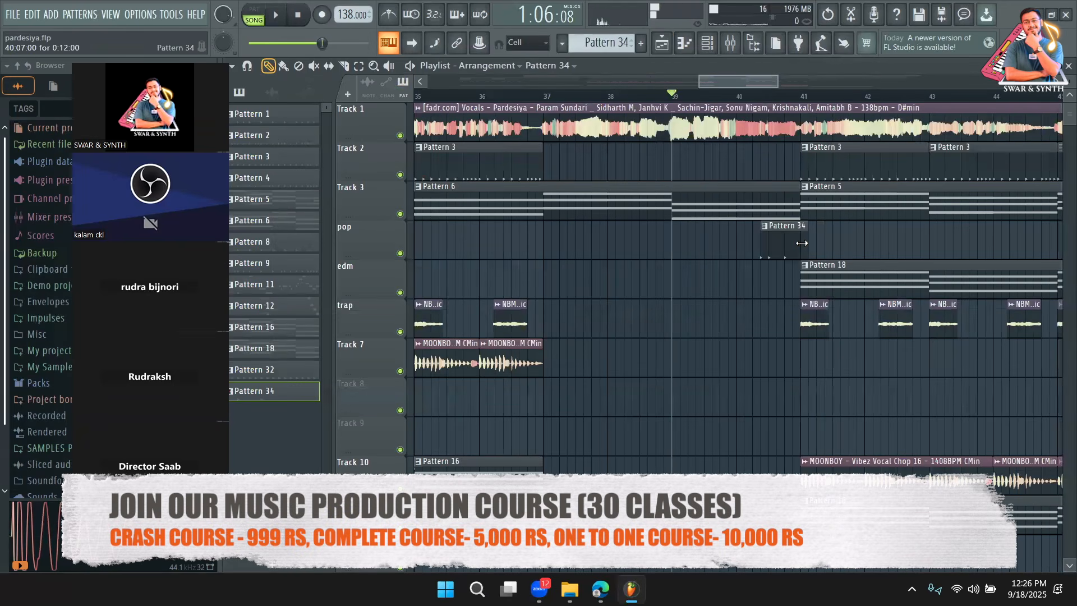
Step: Trim the Pattern 34 clip to end at bar 41, audition the section from bar 37, and reopen the pattern
{"action": "left_click_drag", "start_coordinate": [495, 98], "coordinate": [543, 98]}
{"action": "key", "text": "space"}
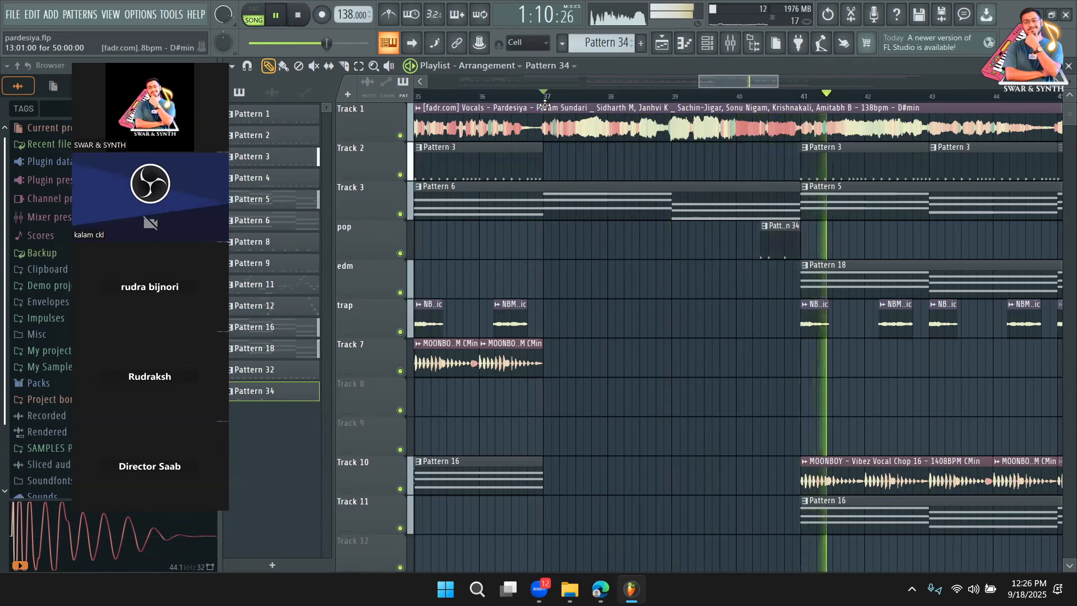
{"action": "double_click", "coordinate": [795, 242]}
{"action": "key", "text": "space"}
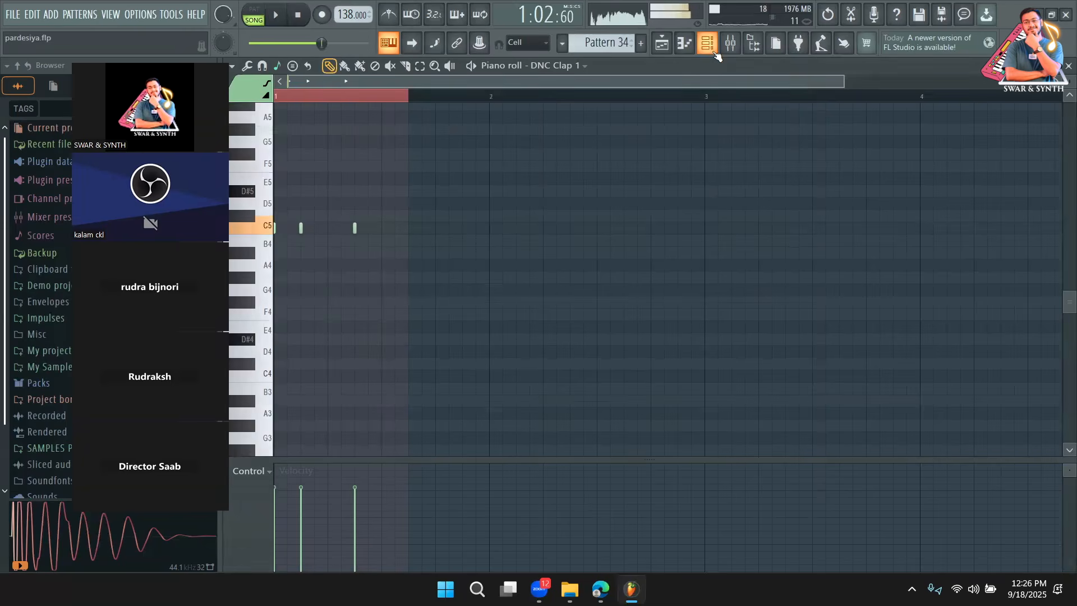
Step: Show the channel rack, move the video call window clear of the browser, and open the RealDrumkits folder under Packs > Legacy > Drums
{"action": "left_click", "coordinate": [711, 47]}
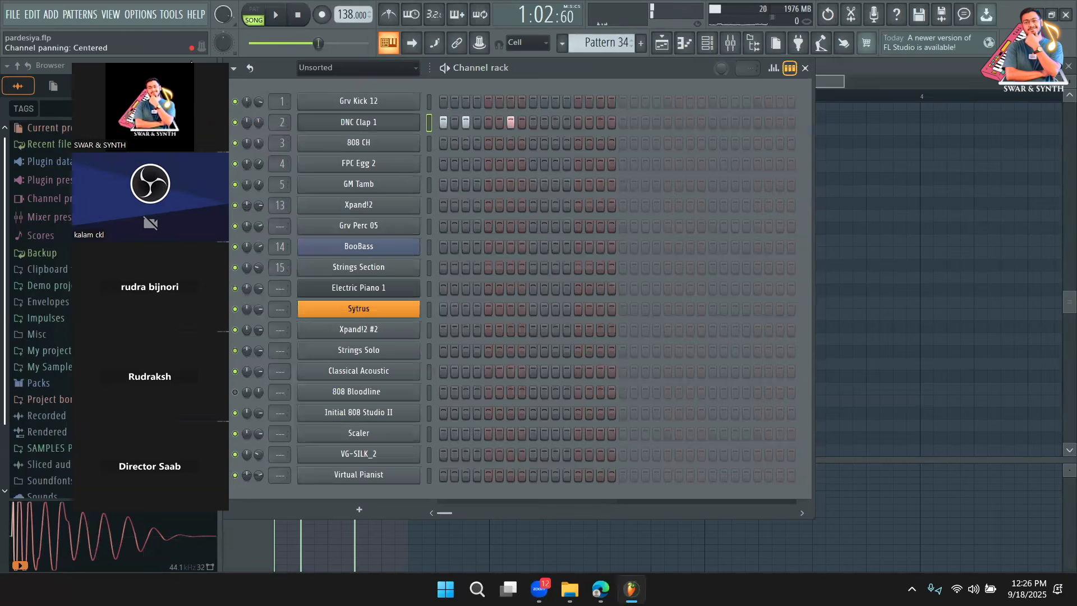
{"action": "left_click_drag", "start_coordinate": [191, 61], "coordinate": [990, 62]}
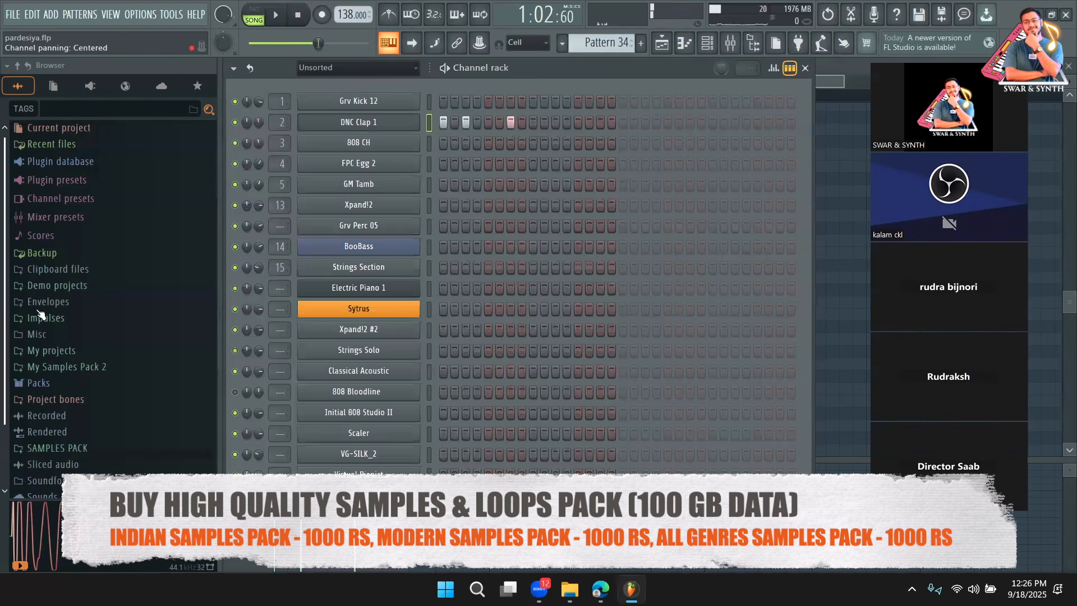
{"action": "scroll", "coordinate": [72, 420], "scroll_direction": "down", "scroll_amount": 3}
{"action": "left_click", "coordinate": [72, 332]}
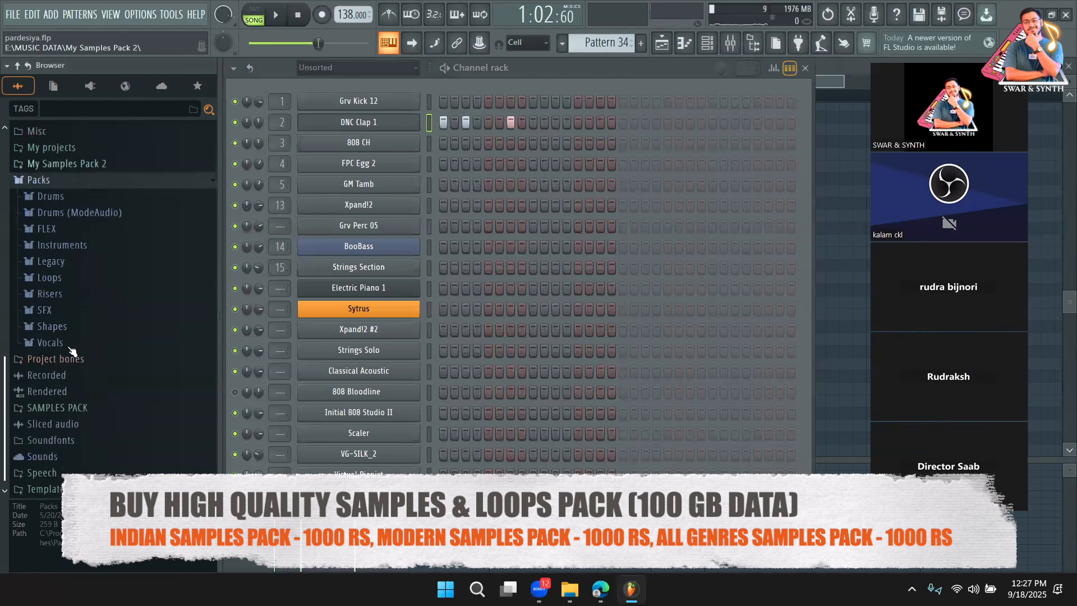
{"action": "left_click", "coordinate": [74, 251]}
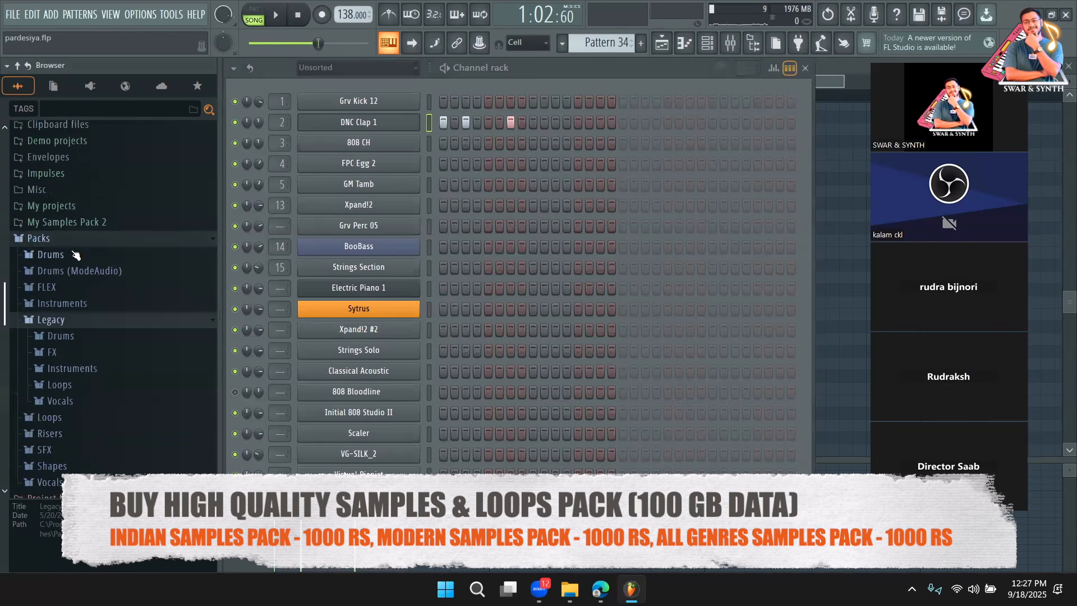
{"action": "left_click", "coordinate": [84, 251]}
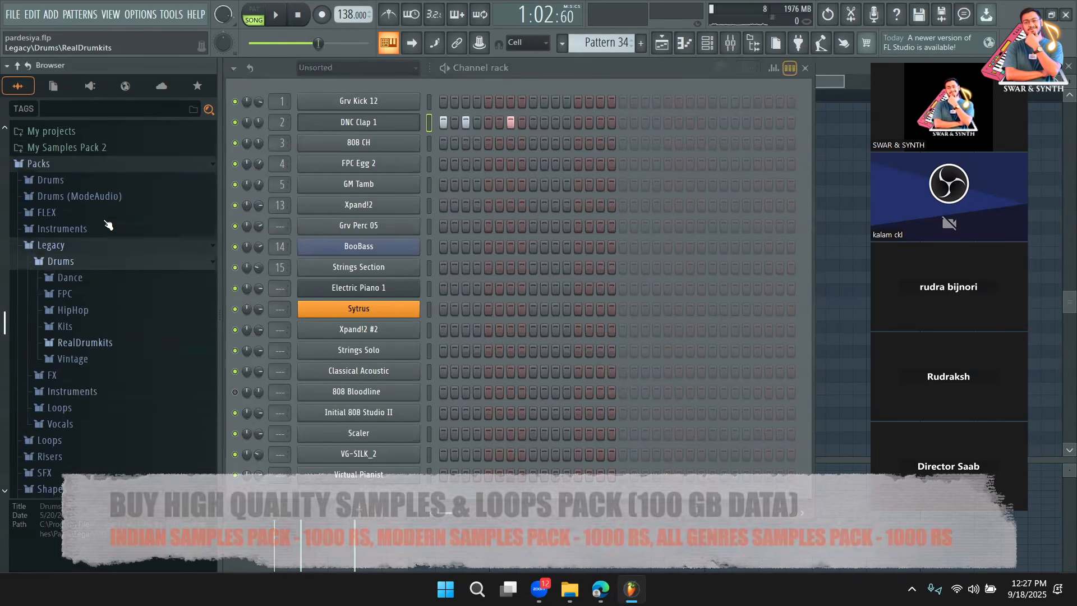
{"action": "left_click", "coordinate": [85, 335]}
{"action": "scroll", "coordinate": [103, 336], "scroll_direction": "down", "scroll_amount": 3}
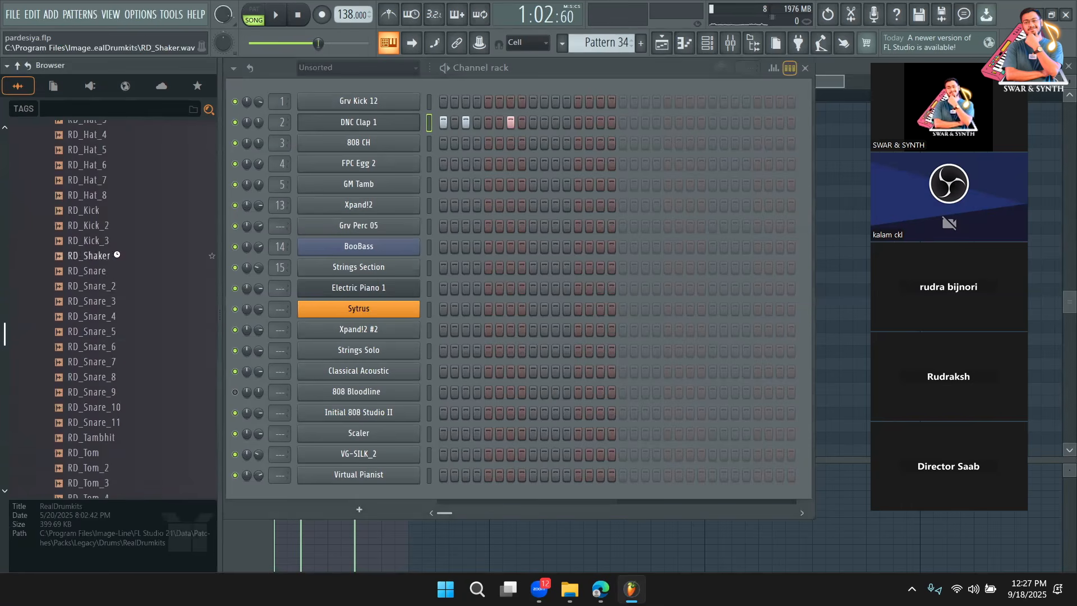
Step: Audition RD_Shaker and several snare samples up to RD_Snare_9 in the RealDrumkits folder
{"action": "left_click", "coordinate": [116, 256]}
{"action": "left_click", "coordinate": [121, 302]}
{"action": "left_click", "coordinate": [123, 347]}
{"action": "left_click", "coordinate": [120, 377]}
{"action": "left_click", "coordinate": [120, 393]}
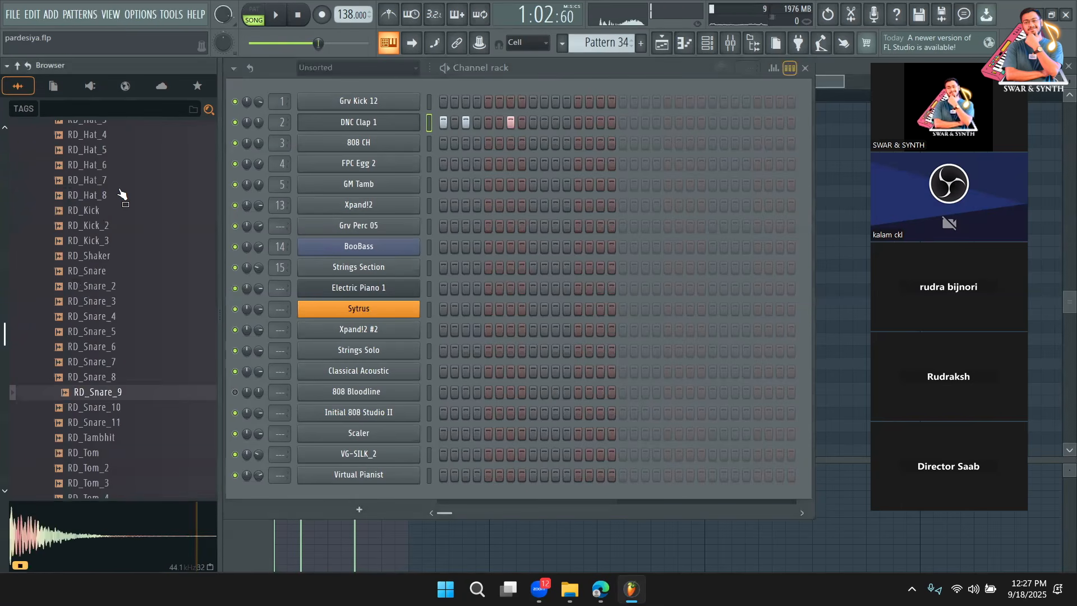
Step: Audition the RealDrumkits toms and add RD_Tom_3, RD_Tom_5 and RD_Tom_6 as new channels below DNC Clap 1
{"action": "scroll", "coordinate": [120, 195], "scroll_direction": "down", "scroll_amount": 5}
{"action": "left_click", "coordinate": [121, 195]}
{"action": "left_click", "coordinate": [115, 212]}
{"action": "left_click", "coordinate": [118, 199]}
{"action": "left_click_drag", "start_coordinate": [115, 211], "coordinate": [393, 135]}
{"action": "left_click_drag", "start_coordinate": [92, 240], "coordinate": [383, 173]}
Step: Put RD_Tom_3 on step 1, RD_Tom_5 on step 3 and RD_Tom_6 on step 7 of Pattern 34 during playback
{"action": "key", "text": "space"}
{"action": "left_click", "coordinate": [444, 146]}
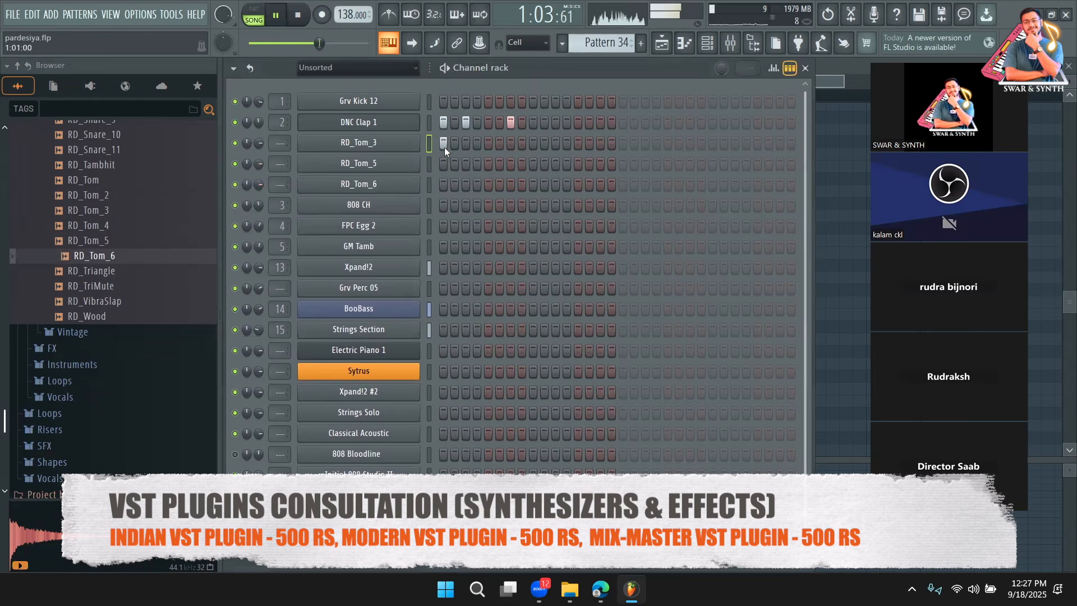
{"action": "left_click", "coordinate": [466, 164]}
{"action": "left_click", "coordinate": [510, 191]}
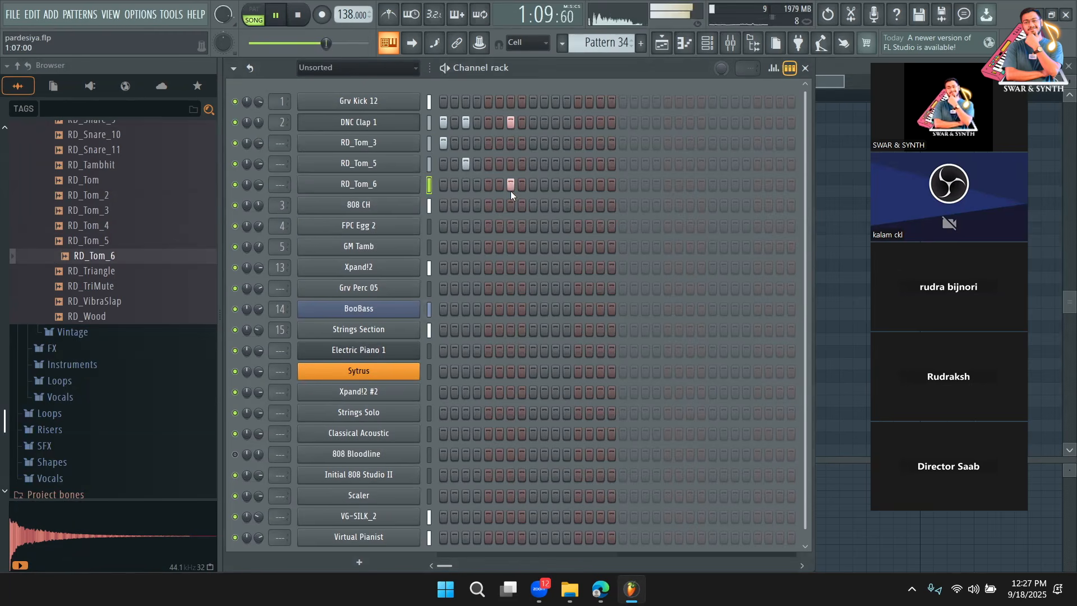
{"action": "key", "text": "space"}
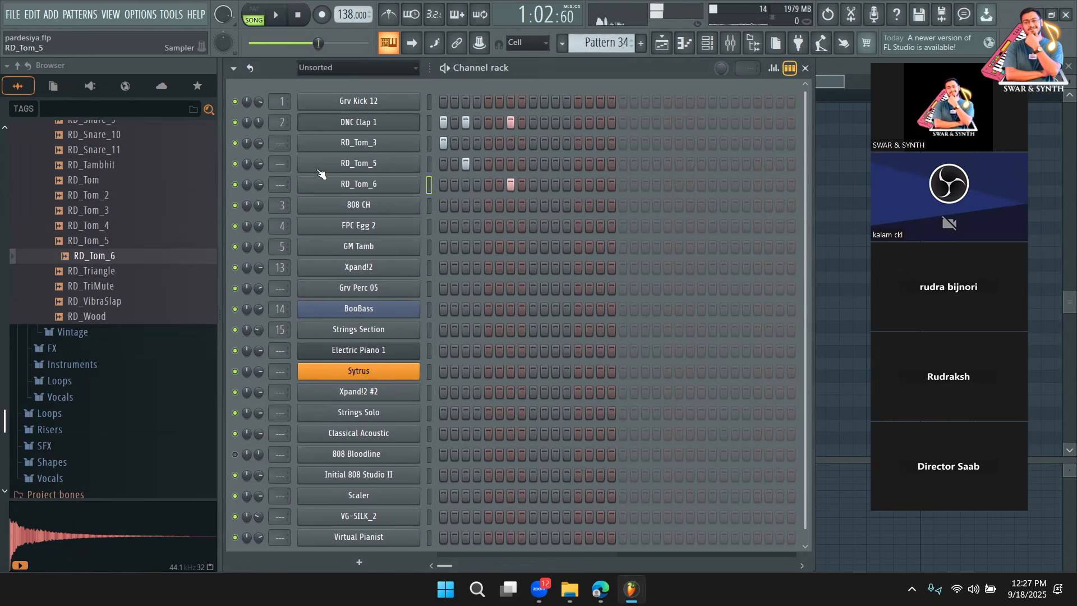
Step: Adjust the volume and panning of the three tom channels, setting RD_Tom_6's volume to 64%
{"action": "left_click_drag", "start_coordinate": [260, 145], "coordinate": [257, 180]}
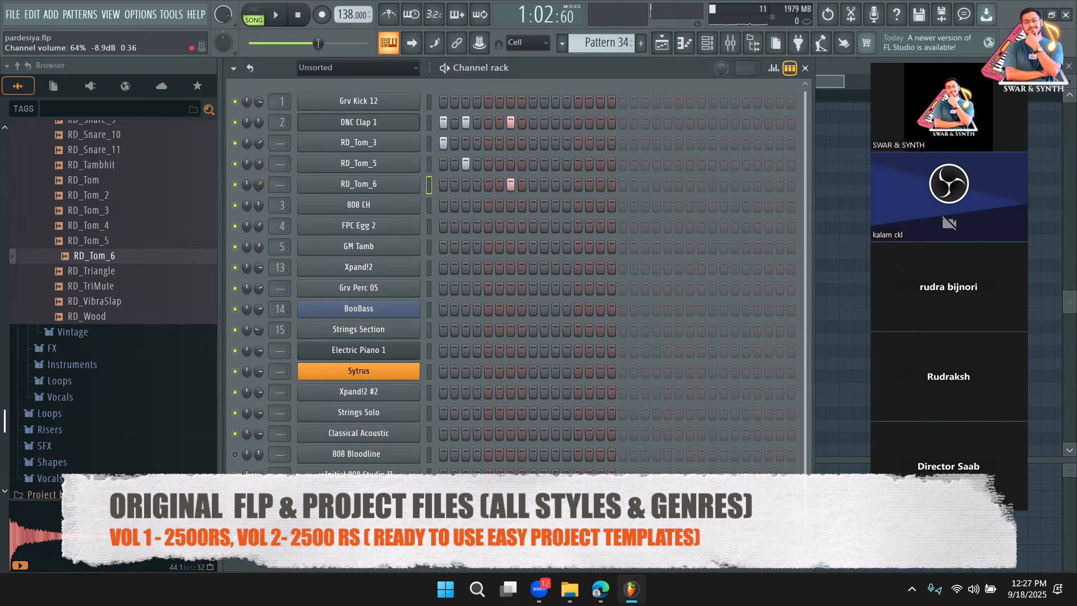
{"action": "left_click_drag", "start_coordinate": [244, 143], "coordinate": [245, 149]}
Step: Play the arrangement from bar 37 to check how the Pattern 34 fill leads into bar 41
{"action": "left_click", "coordinate": [664, 49]}
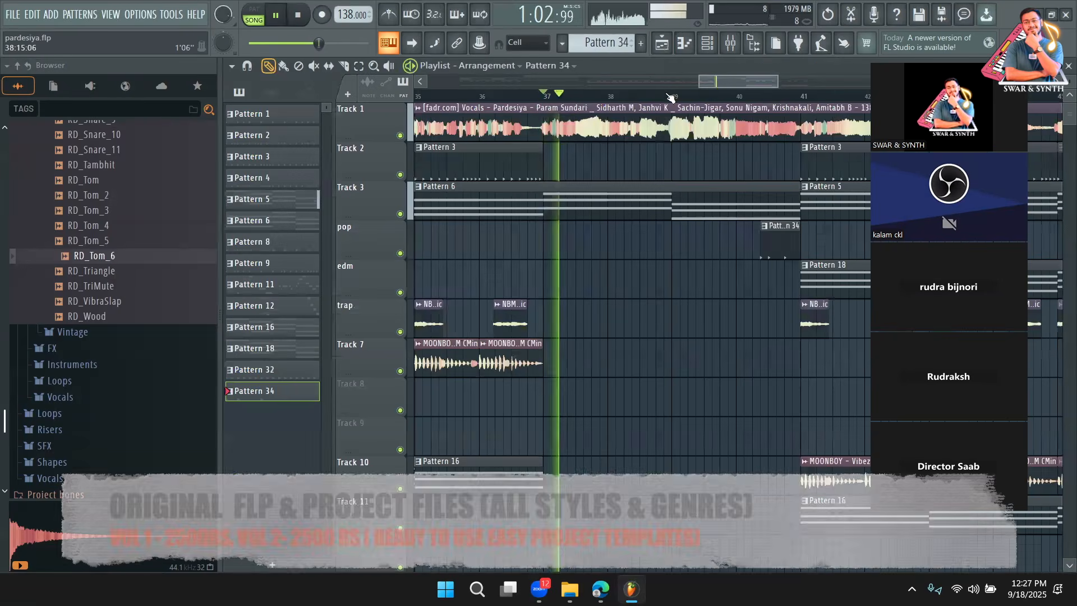
{"action": "left_click", "coordinate": [530, 95]}
{"action": "mouse_move", "coordinate": [530, 93]}
{"action": "left_mouse_down"}
{"action": "mouse_move", "coordinate": [493, 99]}
{"action": "mouse_move", "coordinate": [538, 106]}
{"action": "left_mouse_up"}
{"action": "left_click", "coordinate": [540, 106]}
{"action": "left_click", "coordinate": [544, 103]}
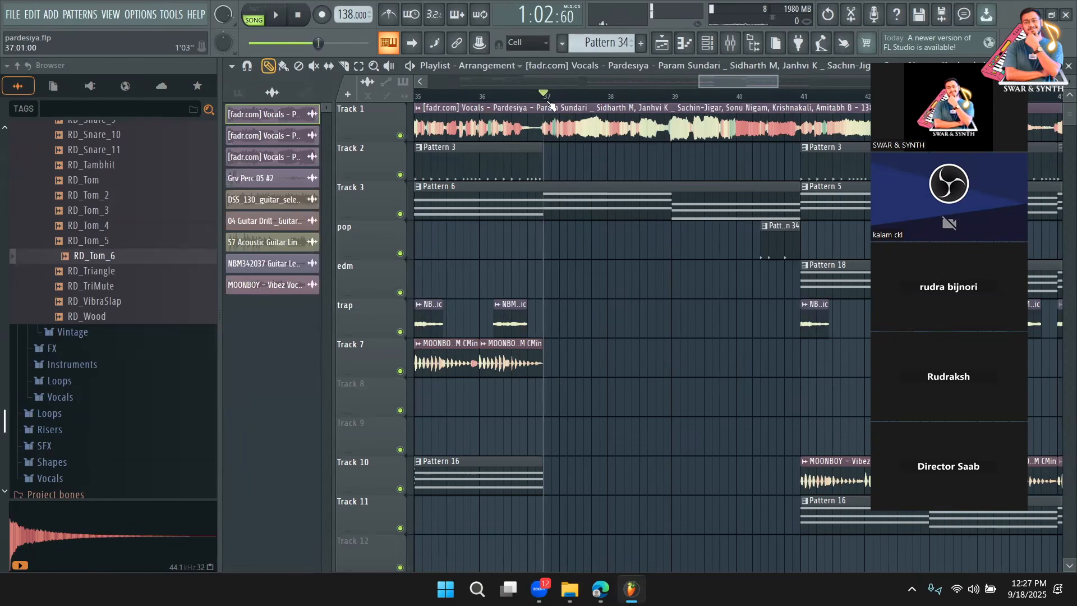
{"action": "left_click_drag", "start_coordinate": [798, 84], "coordinate": [726, 79]}
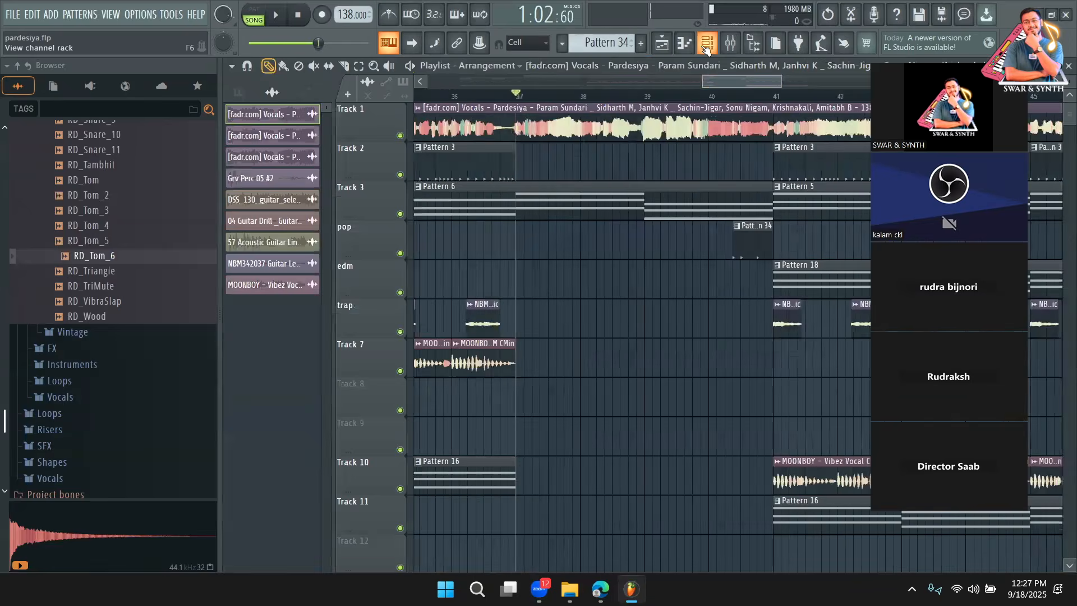
{"action": "left_click", "coordinate": [707, 47]}
{"action": "left_click", "coordinate": [262, 387]}
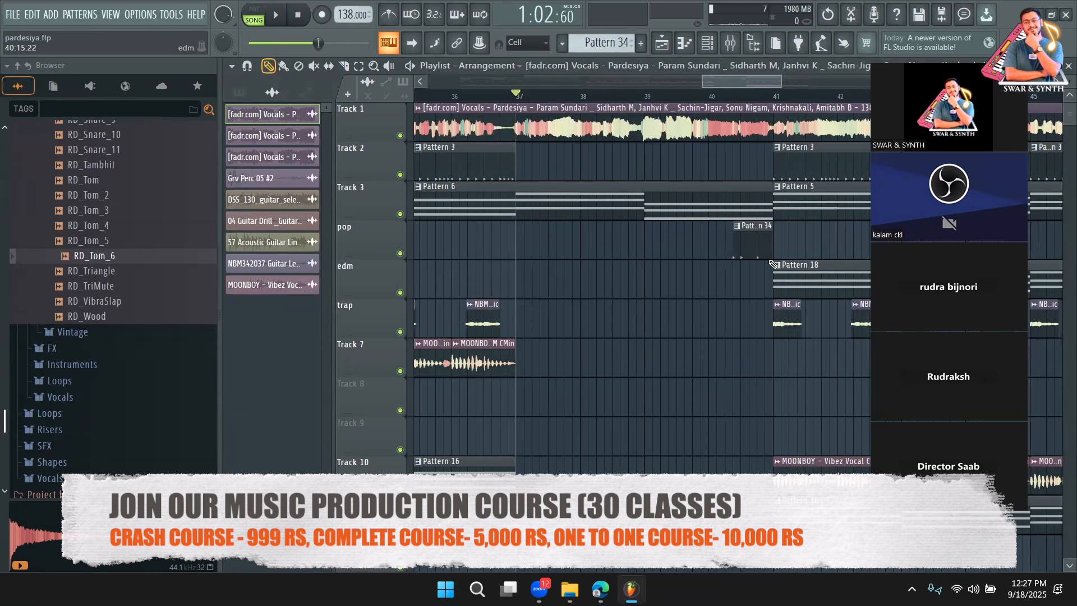
{"action": "key", "text": "space"}
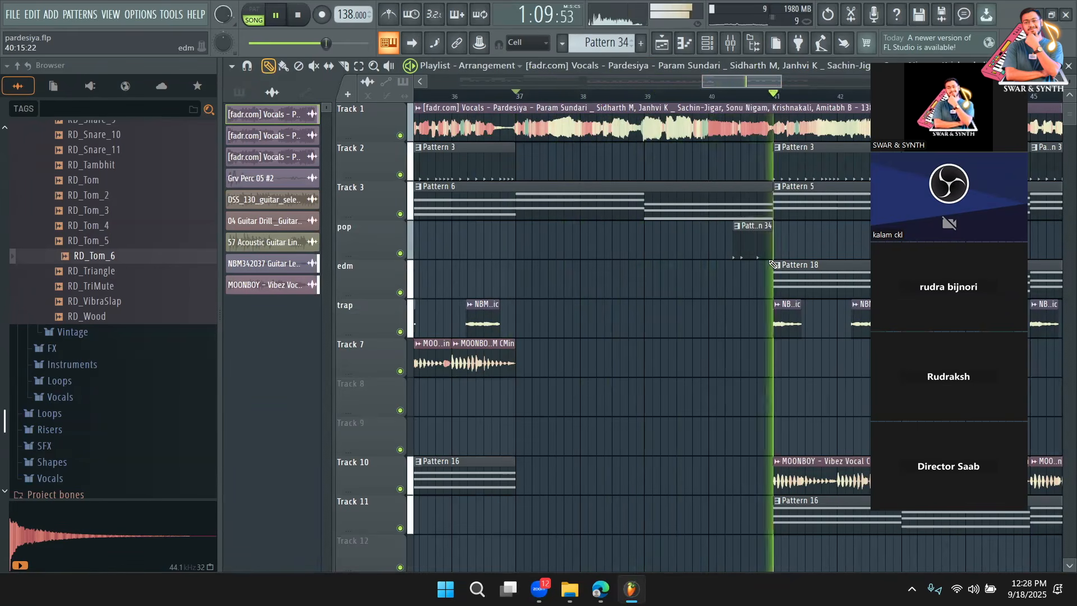
{"action": "key", "text": "space"}
Step: Try the reversed tom order in Pattern 34, with RD_Tom_6 on step 1 and RD_Tom_3 on step 7
{"action": "double_click", "coordinate": [757, 246]}
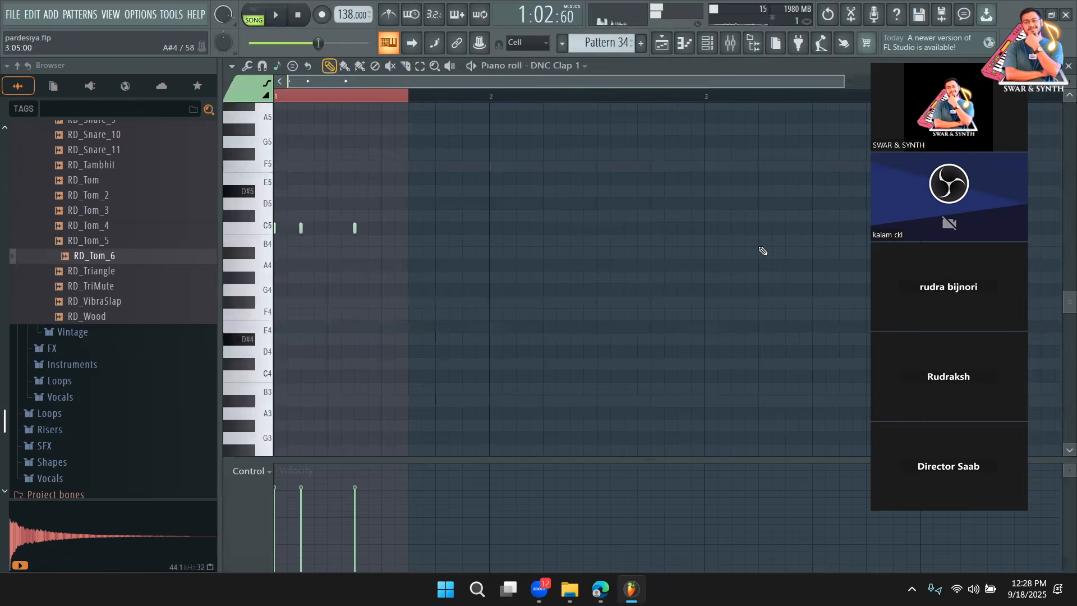
{"action": "left_click", "coordinate": [707, 43]}
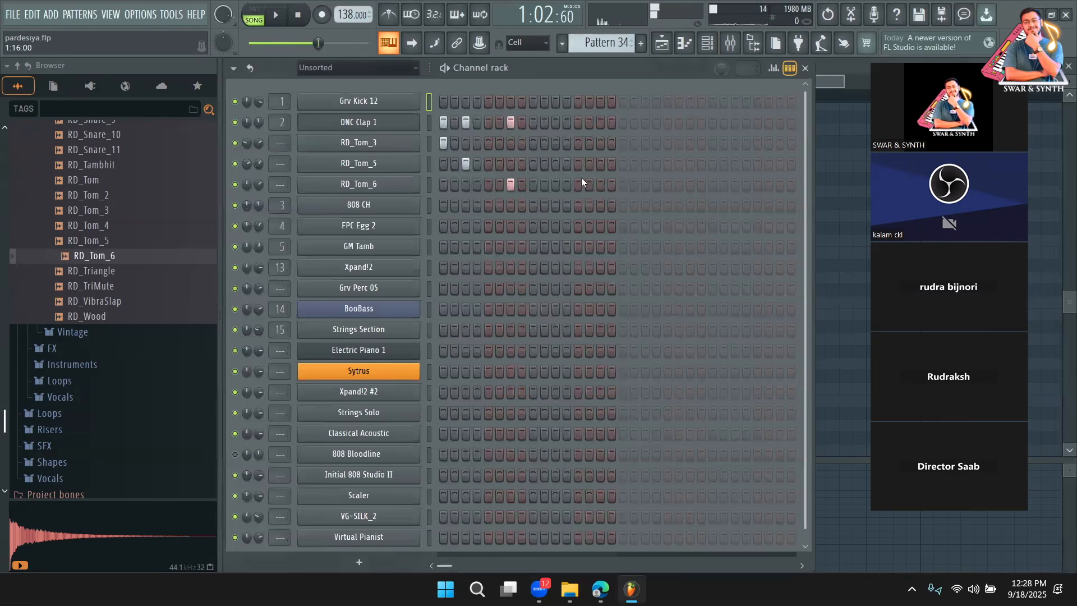
{"action": "left_click", "coordinate": [442, 185]}
{"action": "left_click", "coordinate": [511, 186]}
{"action": "left_click", "coordinate": [509, 143]}
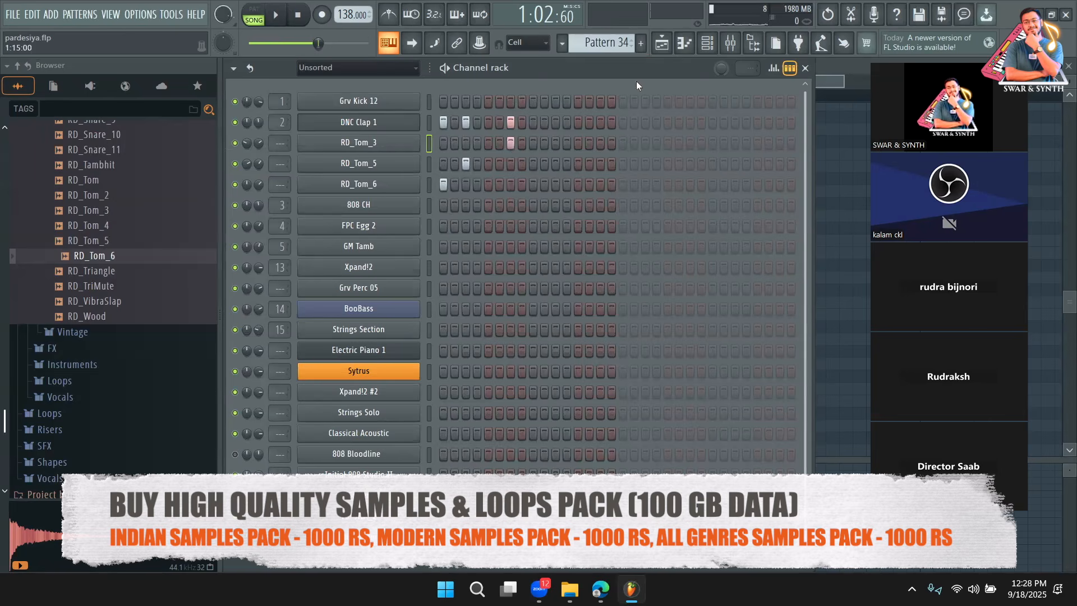
Step: Play the arrangement from bar 39 to hear the reversed tom fill before bar 41
{"action": "left_click", "coordinate": [657, 44]}
{"action": "left_click", "coordinate": [662, 95]}
{"action": "key", "text": "space"}
{"action": "key", "text": "space"}
{"action": "key", "text": "space"}
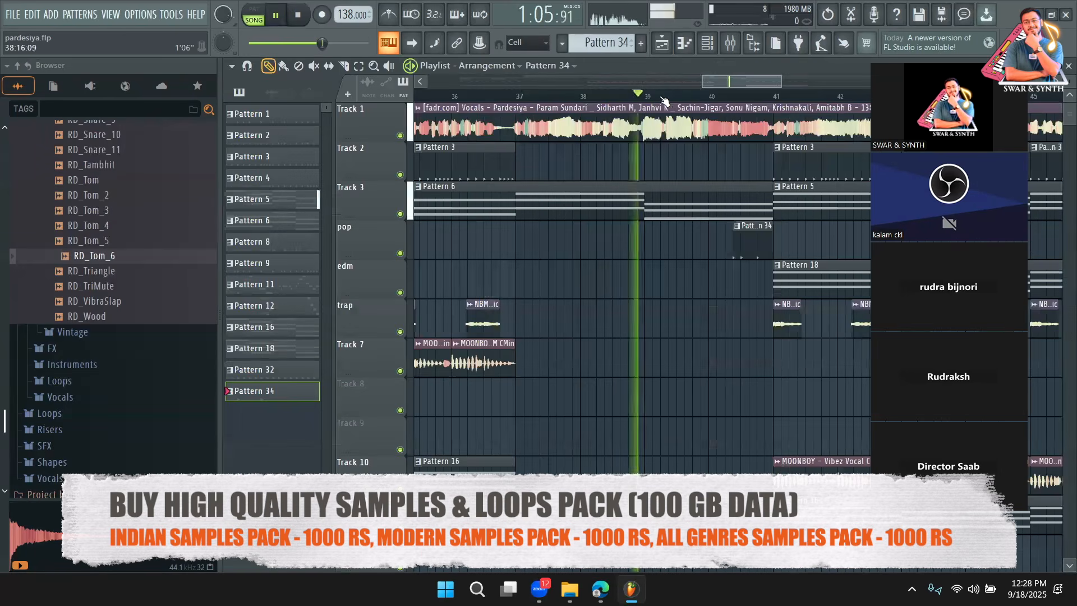
{"action": "left_click_drag", "start_coordinate": [730, 84], "coordinate": [746, 83]}
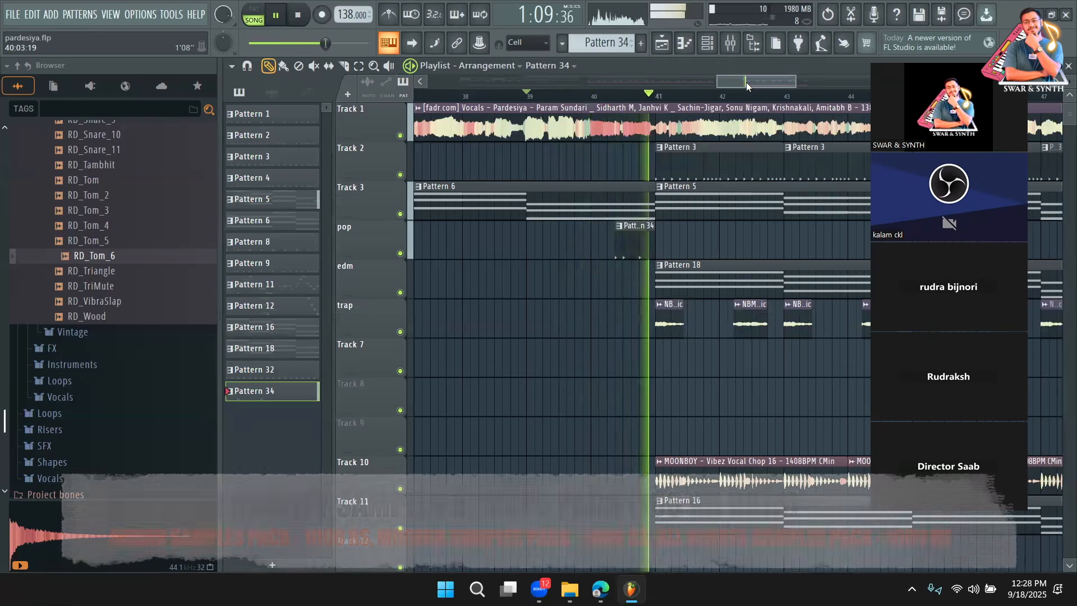
{"action": "key", "text": "space"}
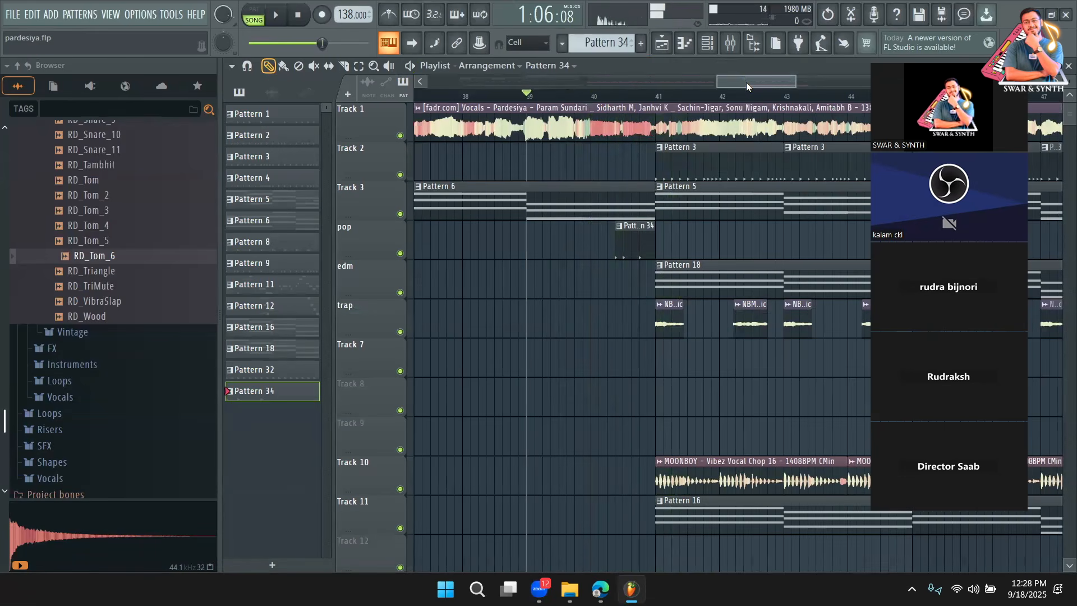
Step: Reopen Pattern 34 in the channel rack and restore RD_Tom_3 to step 1 and RD_Tom_6 to step 7
{"action": "double_click", "coordinate": [629, 252]}
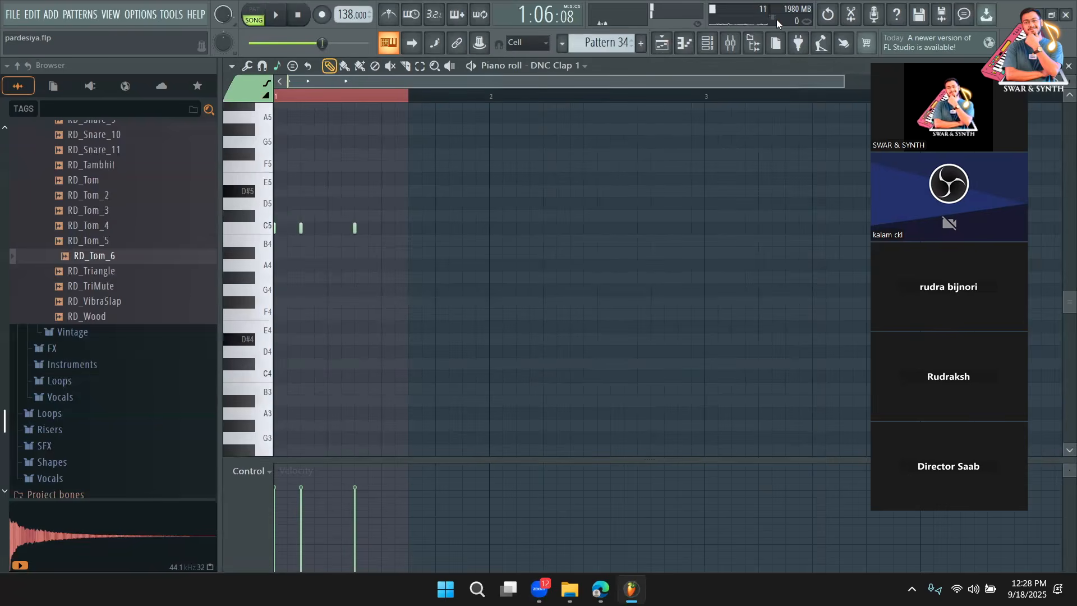
{"action": "left_click", "coordinate": [707, 44]}
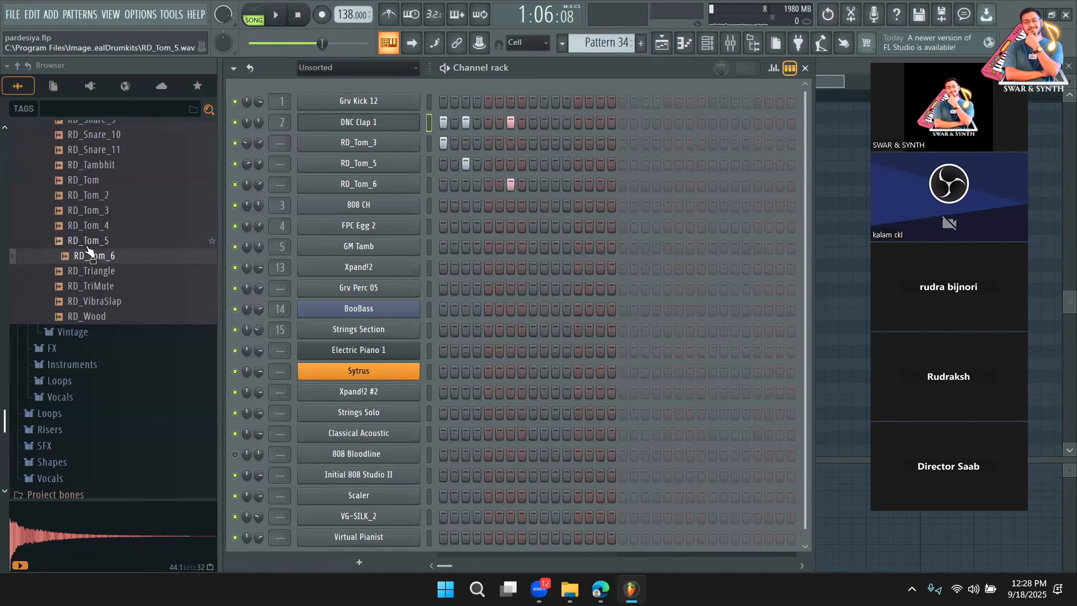
Step: Audition the RealDrumkits snares RD_Snare_6 through RD_Snare_9 to choose one for the fill
{"action": "scroll", "coordinate": [90, 326], "scroll_direction": "up", "scroll_amount": 6}
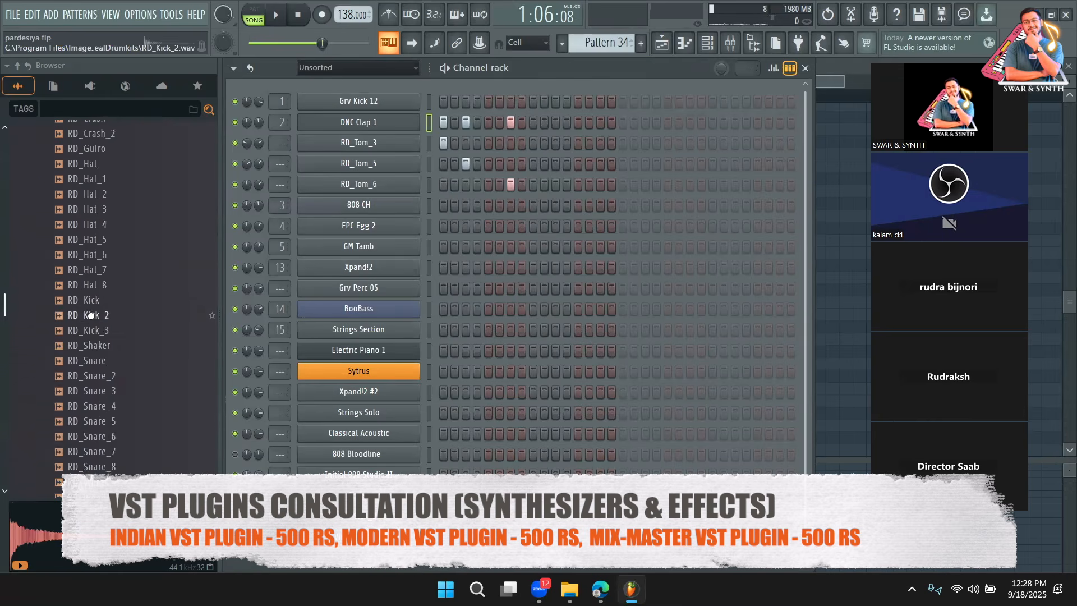
{"action": "scroll", "coordinate": [96, 236], "scroll_direction": "down", "scroll_amount": 6}
{"action": "left_click", "coordinate": [111, 256]}
{"action": "left_click", "coordinate": [110, 271]}
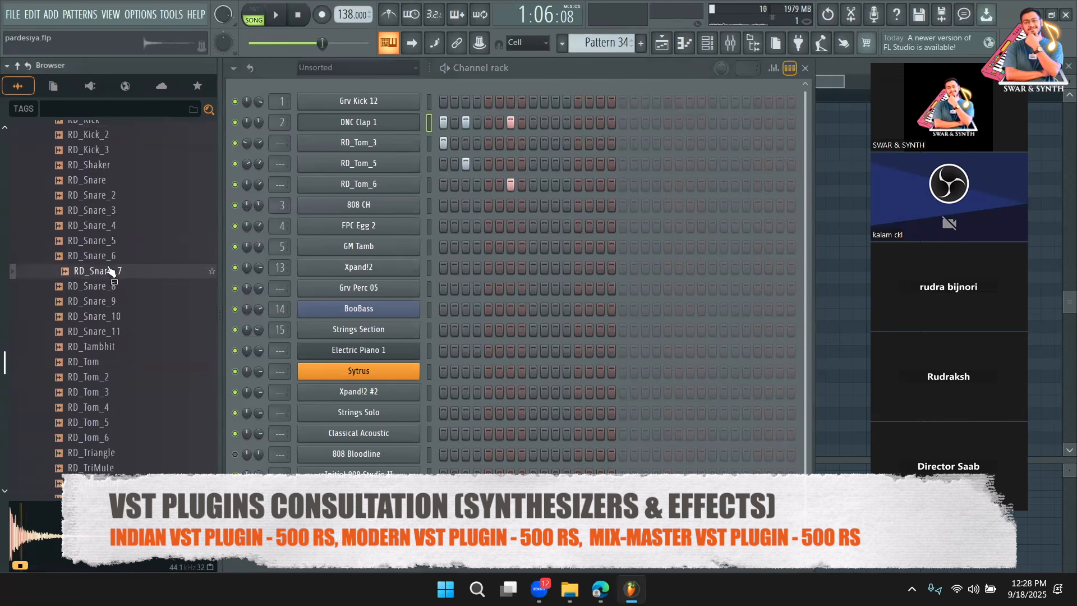
{"action": "left_click", "coordinate": [110, 285]}
{"action": "left_click", "coordinate": [107, 301]}
{"action": "left_click", "coordinate": [110, 285]}
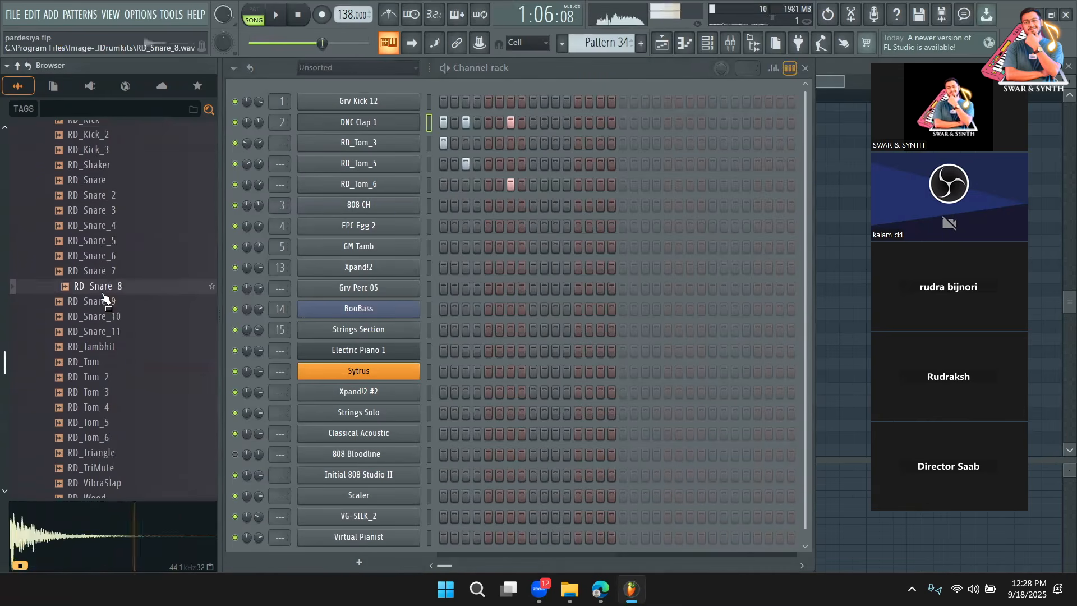
{"action": "left_click", "coordinate": [107, 302]}
Step: Try RD_Snare_9 in place of the 808 CH sample with hits on steps 1, 3 and 7, and play the section
{"action": "left_click_drag", "start_coordinate": [106, 303], "coordinate": [398, 198]}
{"action": "left_click", "coordinate": [447, 208]}
{"action": "key", "text": "space"}
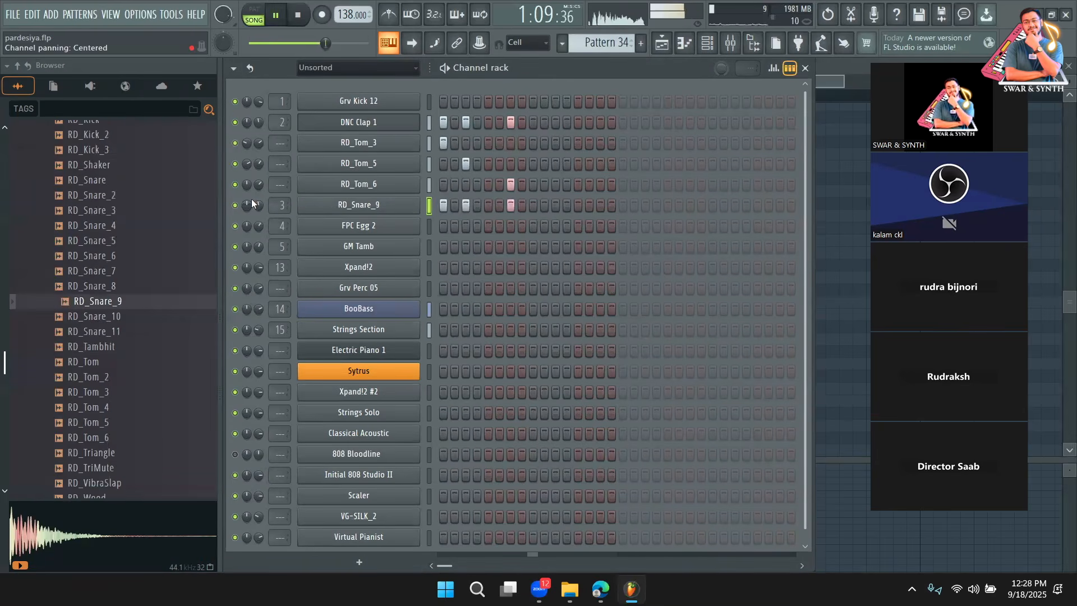
{"action": "key", "text": "space"}
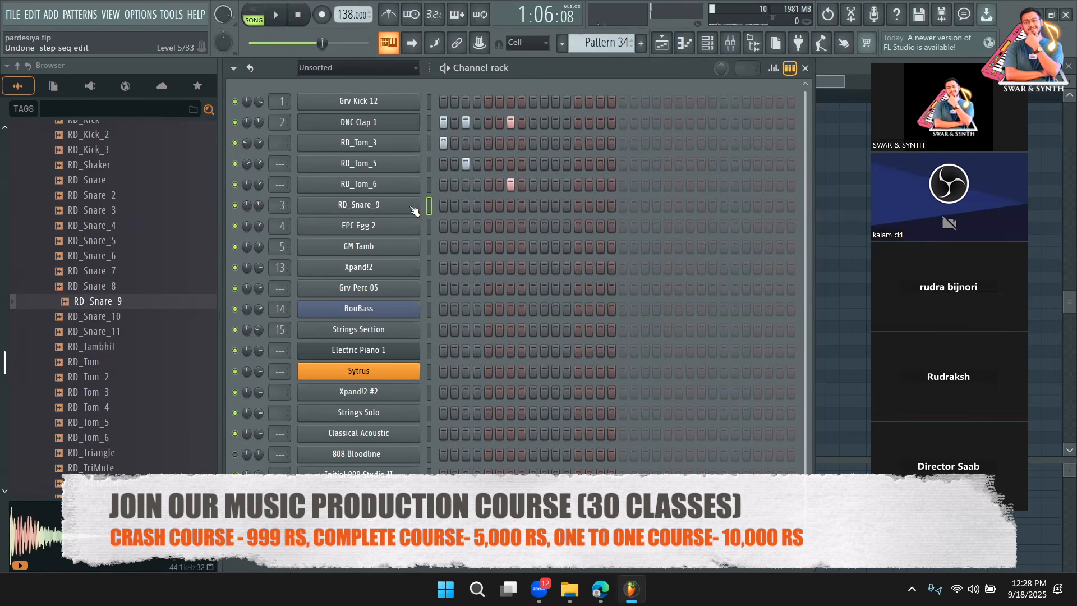
Step: Add RD_Snare_9 as a new channel between RD_Tom_6 and 808 CH, with hits on steps 1, 3 and 7 of Pattern 34
{"action": "left_click_drag", "start_coordinate": [169, 306], "coordinate": [381, 197]}
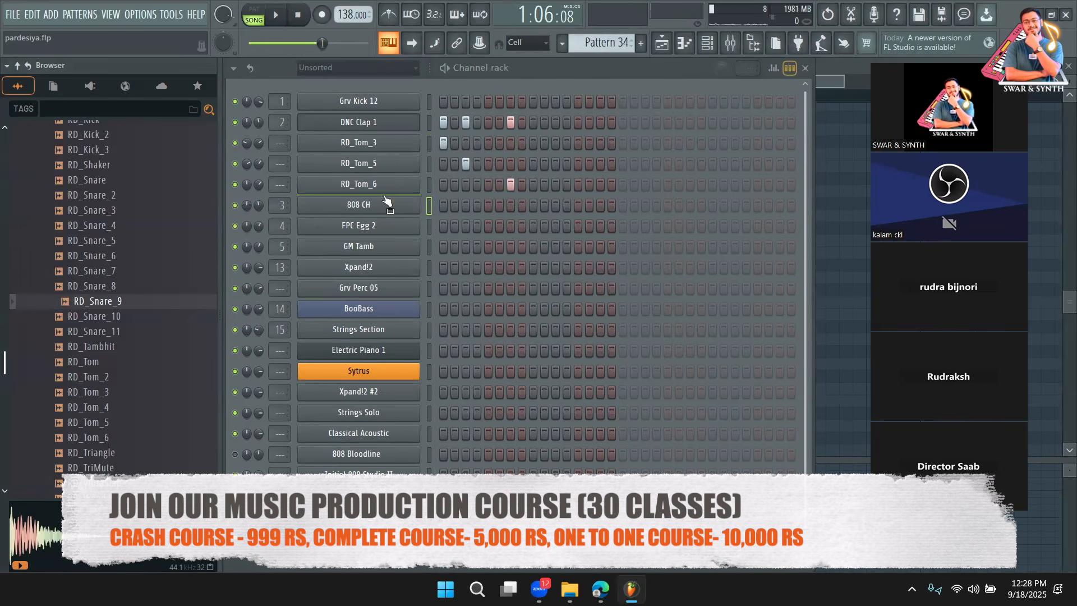
{"action": "left_click", "coordinate": [443, 206]}
{"action": "left_click", "coordinate": [465, 205]}
{"action": "key", "text": "space"}
{"action": "left_click", "coordinate": [508, 207]}
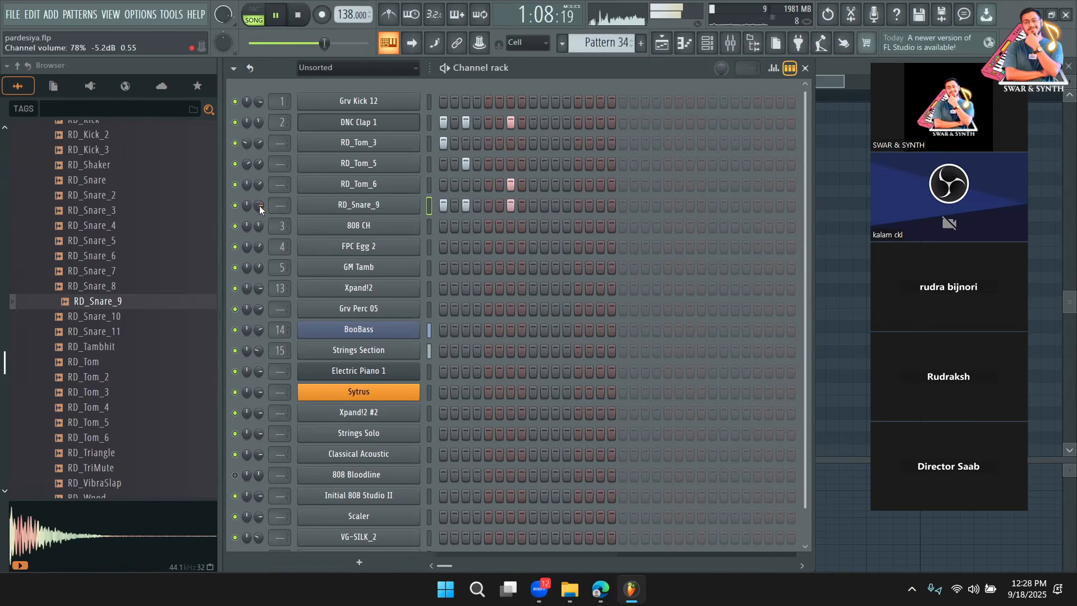
Step: Lower the RD_Snare_9 channel volume to 62% and stop playback
{"action": "left_click_drag", "start_coordinate": [261, 205], "coordinate": [260, 214]}
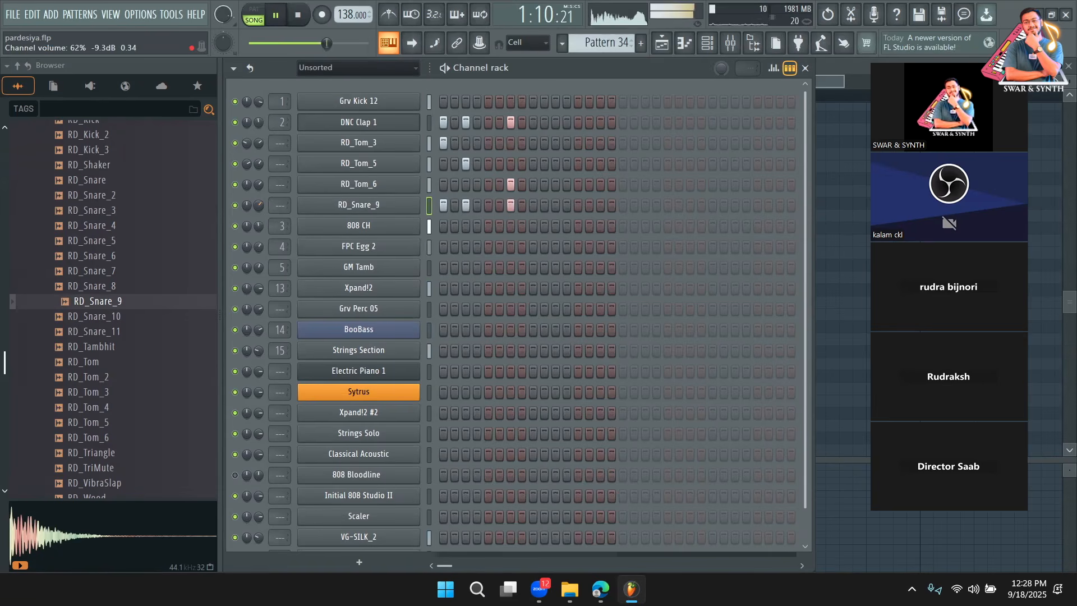
{"action": "key", "text": "space"}
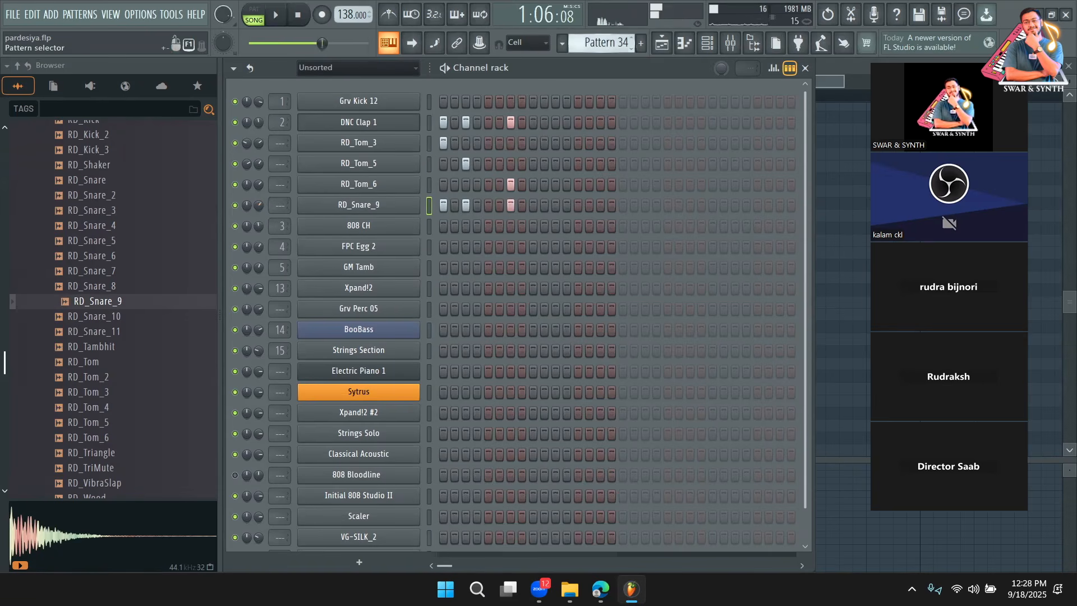
Step: Select the empty Pattern 35 and play the arrangement from bar 35 with the pop track's Pattern 34 clip muted
{"action": "scroll", "coordinate": [612, 44], "scroll_direction": "down", "scroll_amount": 1}
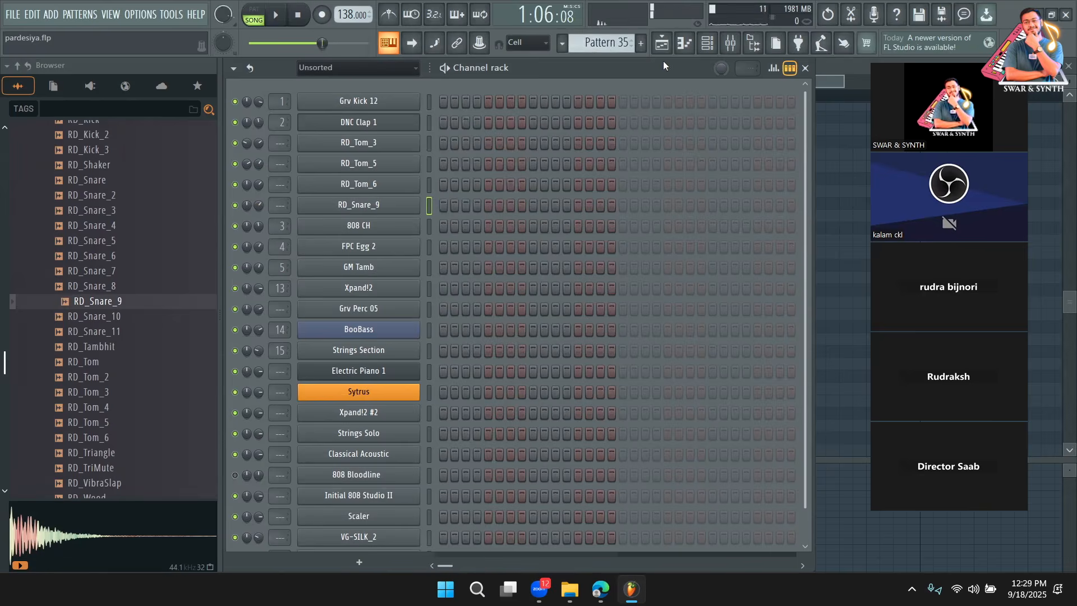
{"action": "left_click", "coordinate": [662, 43]}
{"action": "left_click_drag", "start_coordinate": [720, 80], "coordinate": [601, 104]}
{"action": "left_click", "coordinate": [654, 96]}
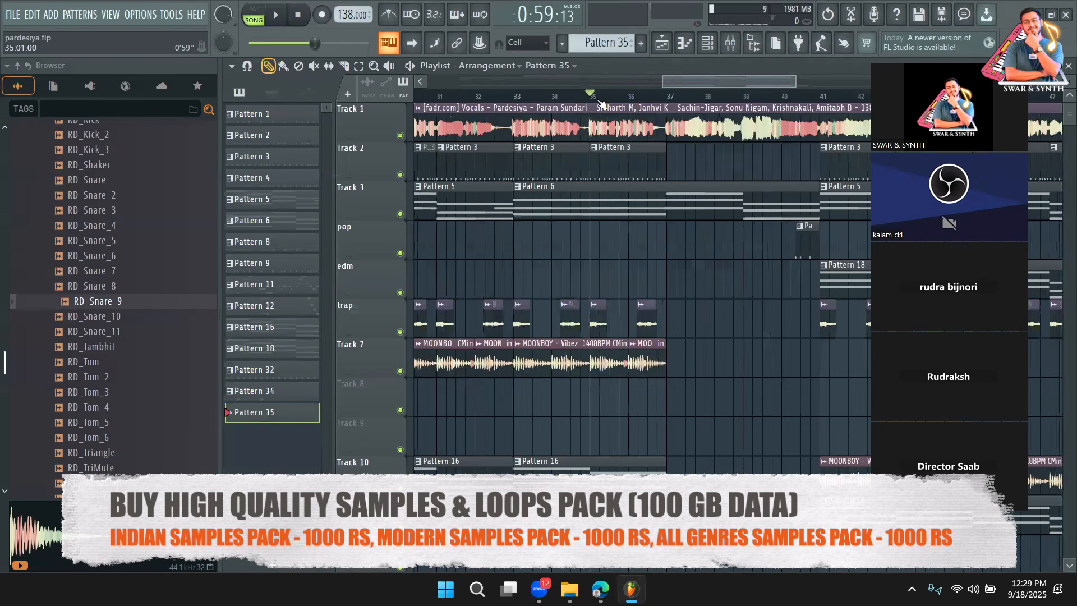
{"action": "key", "text": "space"}
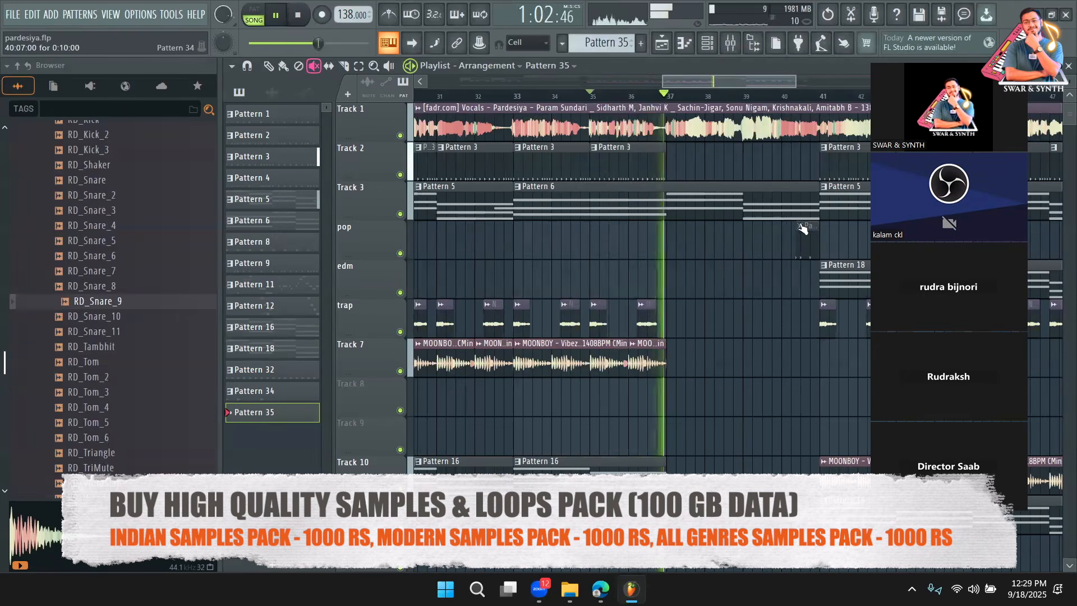
Step: Stop playback and add a DNC Clap 1 hit on step 1 of Pattern 35
{"action": "left_click", "coordinate": [710, 44]}
{"action": "key", "text": "space"}
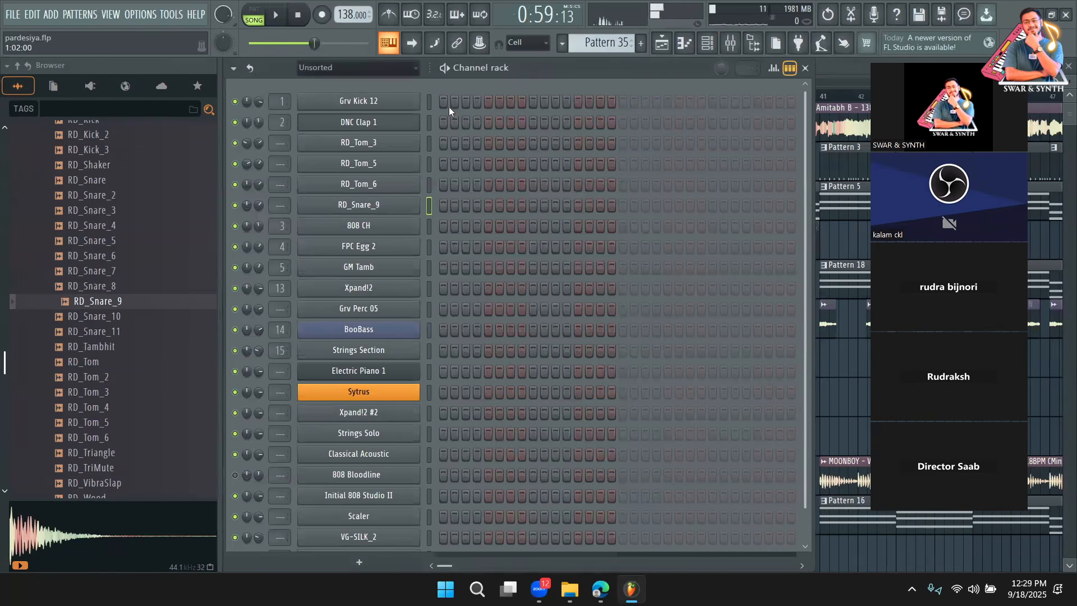
{"action": "left_click", "coordinate": [444, 122]}
Step: Insert a new playlist track above the edm track and place Pattern 35 on it from bar 37 up to bar 41
{"action": "left_click", "coordinate": [855, 401]}
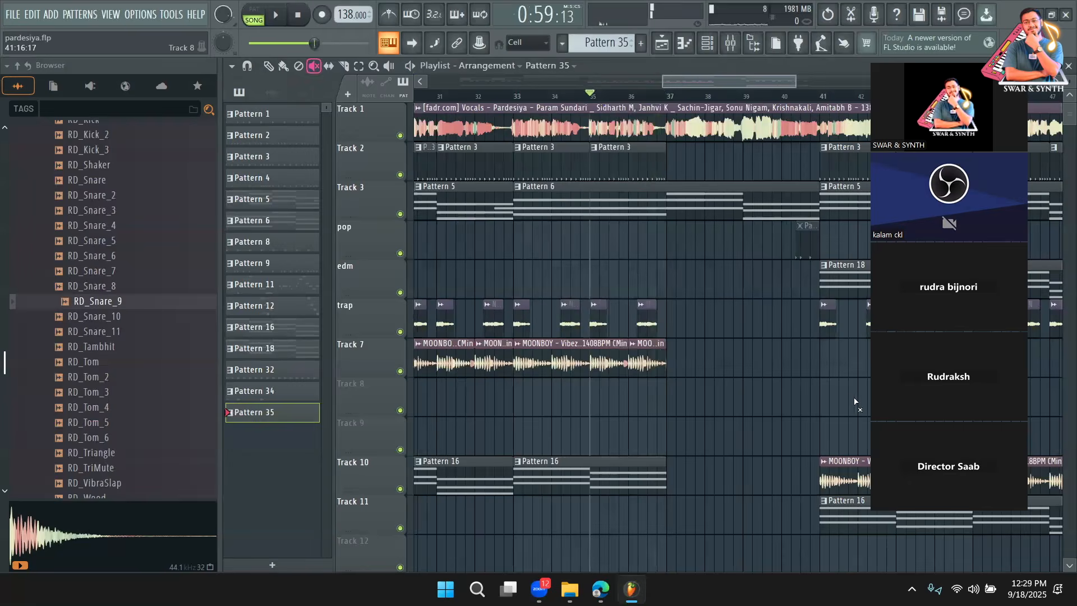
{"action": "right_click", "coordinate": [344, 276]}
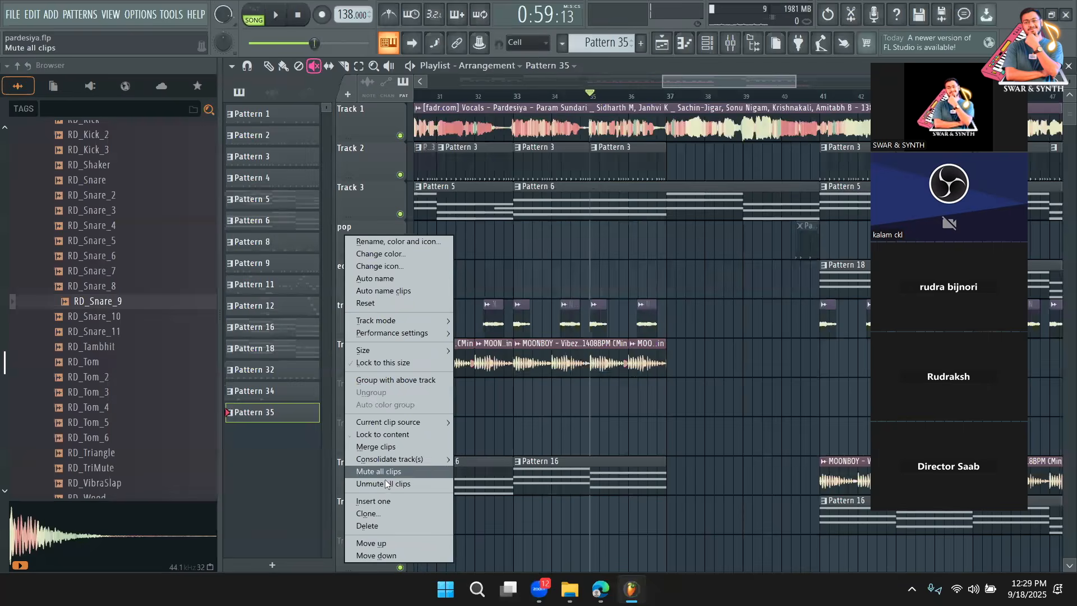
{"action": "left_click", "coordinate": [386, 501]}
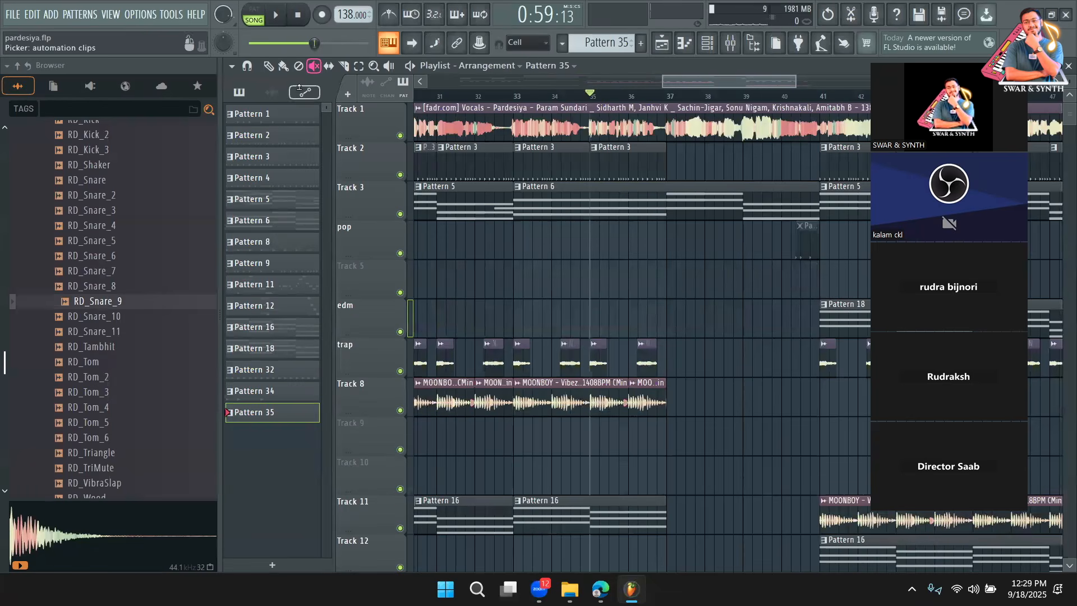
{"action": "left_click", "coordinate": [671, 280]}
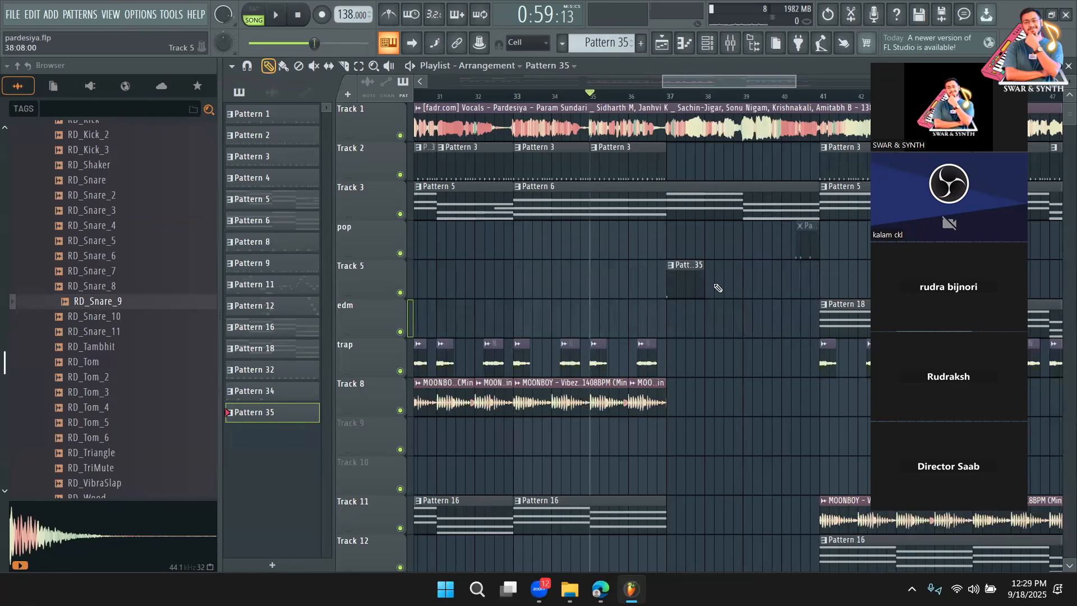
{"action": "left_click_drag", "start_coordinate": [735, 288], "coordinate": [815, 291]}
Step: Try a DNC Clap 1 hit on step 9 of Pattern 35 and play the section from bar 37
{"action": "key", "text": "space"}
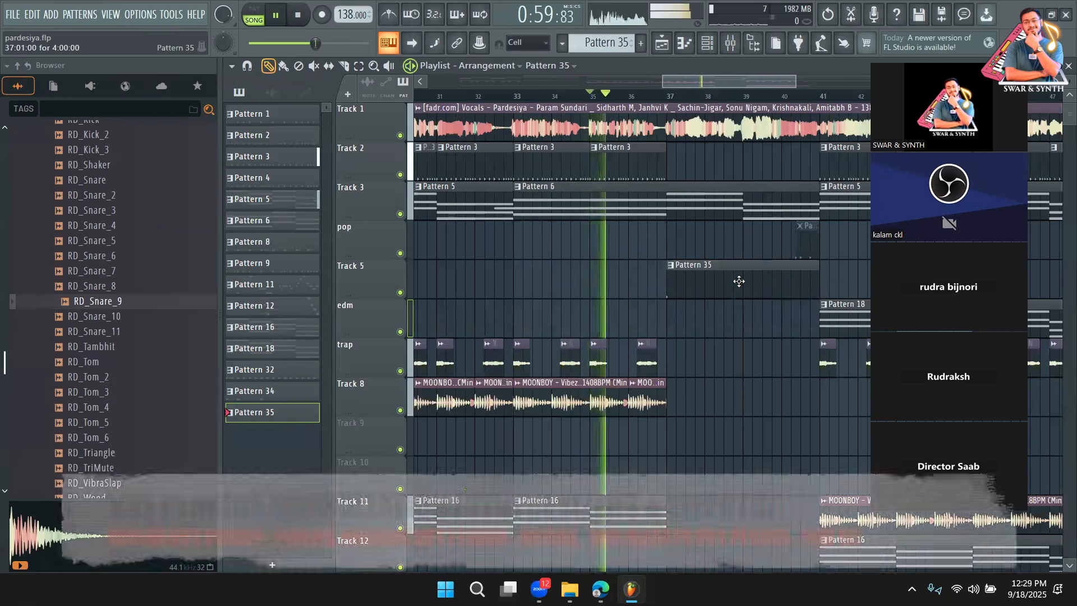
{"action": "double_click", "coordinate": [738, 281]}
{"action": "left_click", "coordinate": [707, 46]}
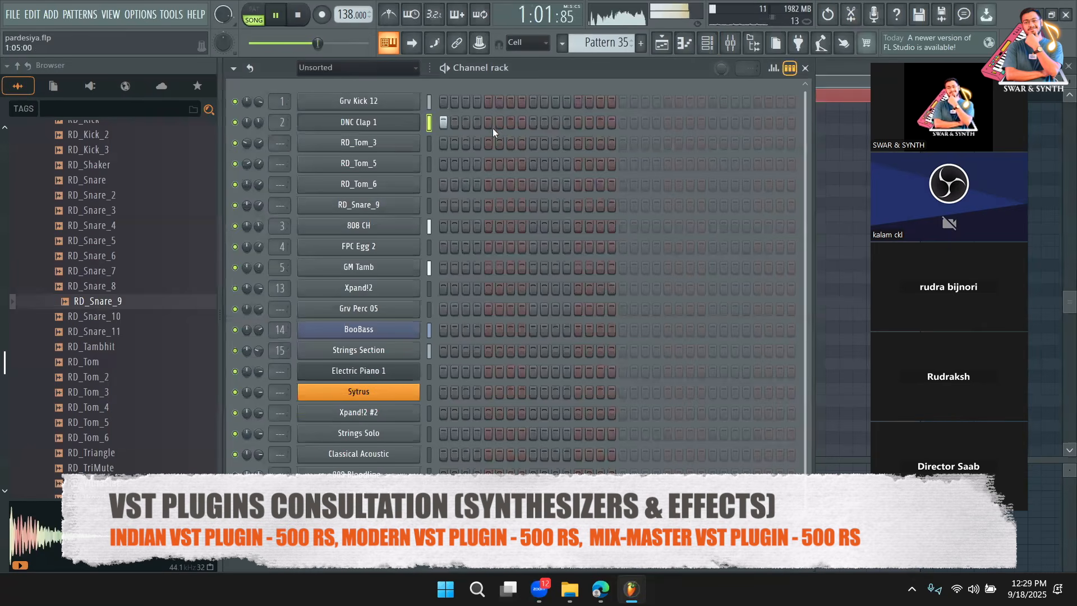
{"action": "left_click", "coordinate": [532, 123]}
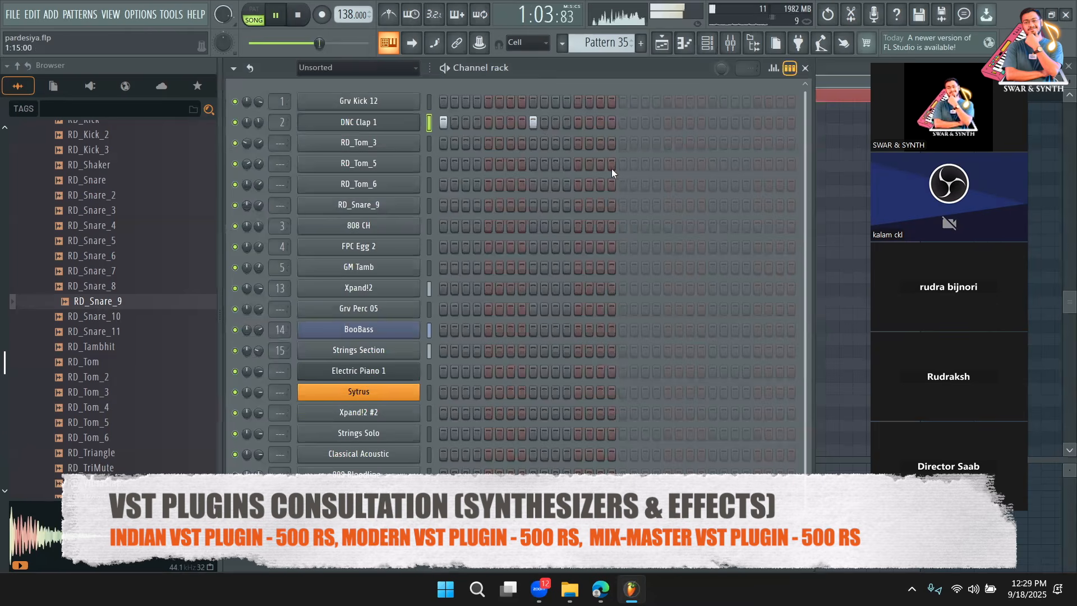
{"action": "key", "text": "space"}
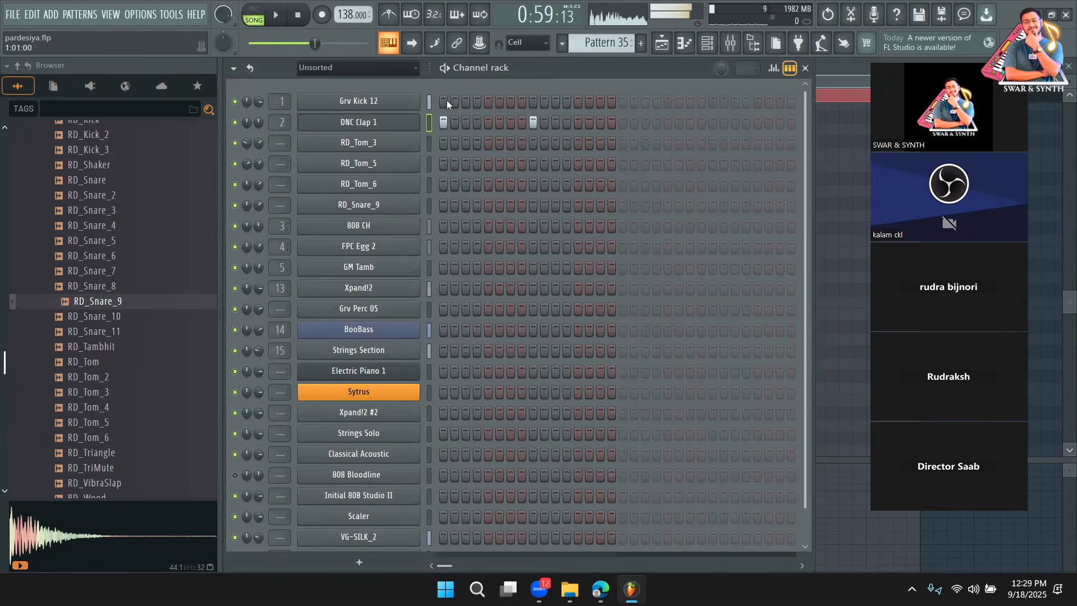
{"action": "left_click", "coordinate": [668, 49]}
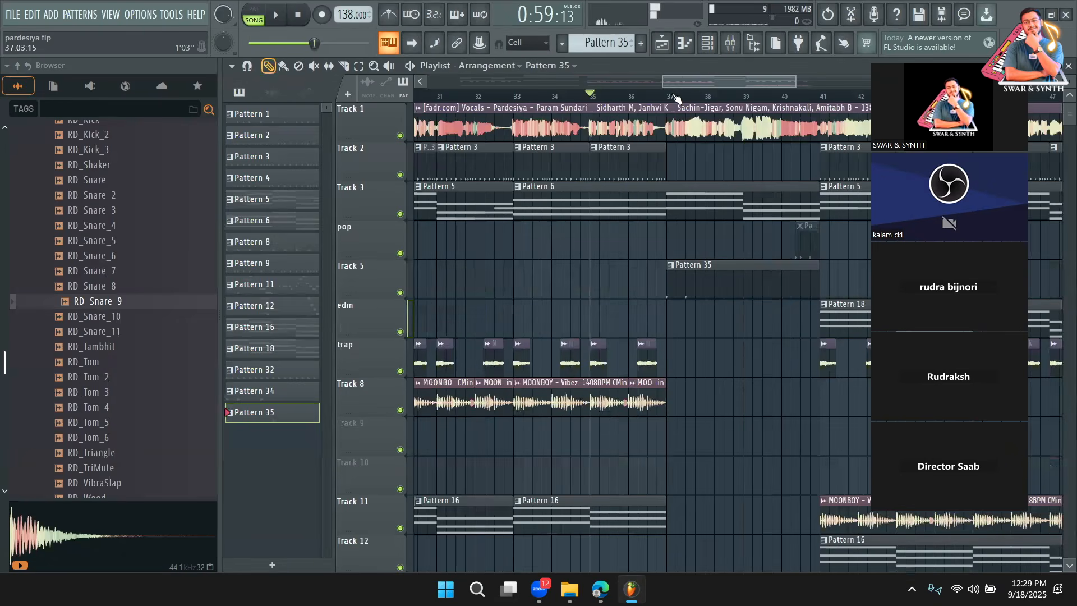
{"action": "left_click", "coordinate": [675, 97]}
{"action": "key", "text": "space"}
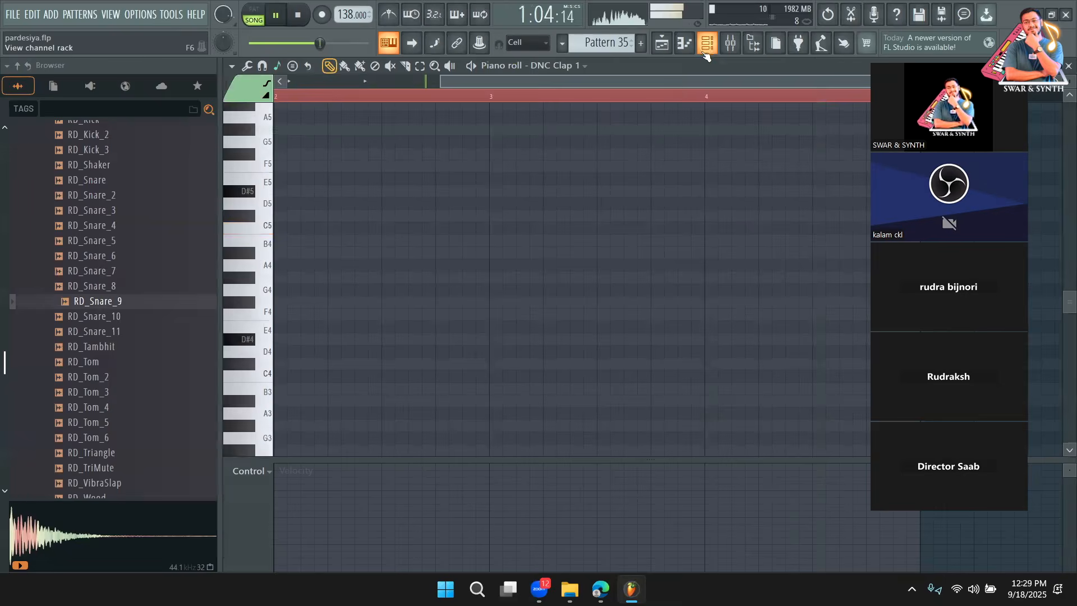
{"action": "left_click", "coordinate": [707, 43]}
{"action": "key", "text": "space"}
{"action": "right_click", "coordinate": [532, 122]}
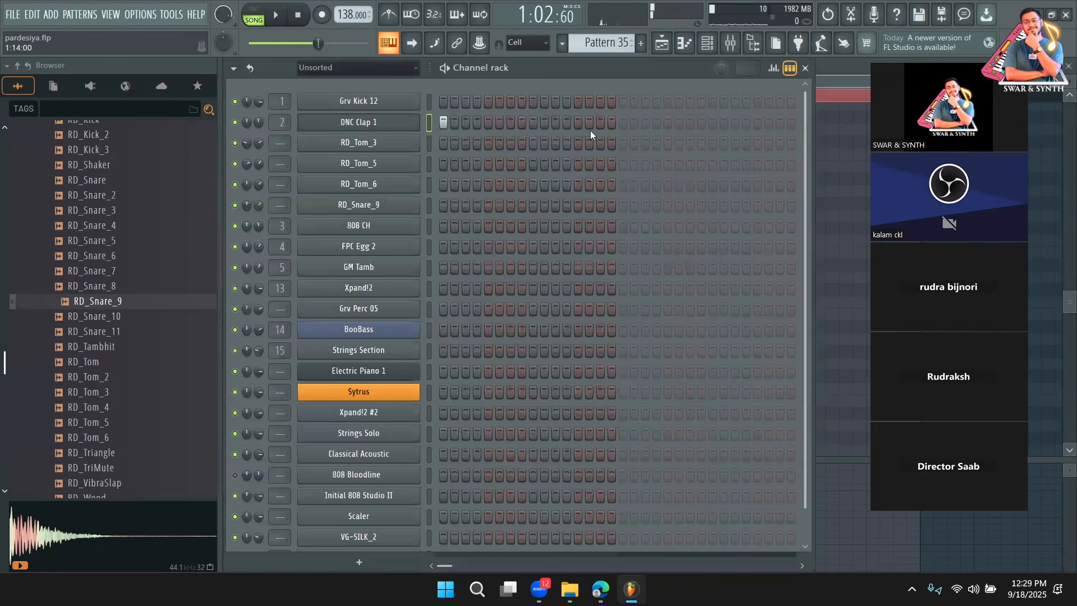
Step: Add DNC Clap 1 hits to Pattern 35 on step 1 of bar 2 and on steps 1 and 9 of bar 3
{"action": "key", "text": "space"}
{"action": "left_click", "coordinate": [623, 122]}
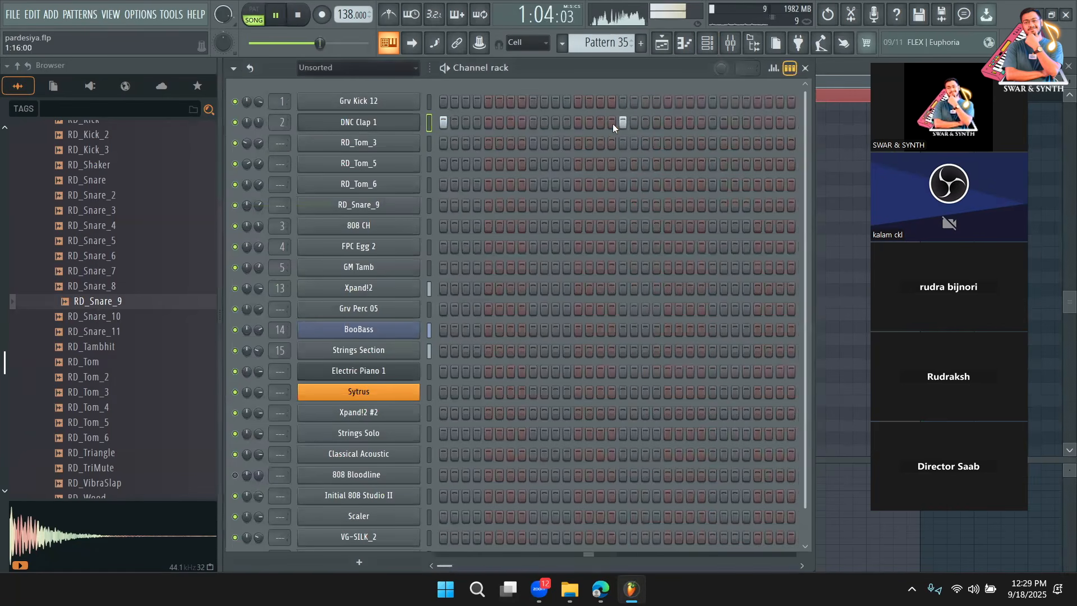
{"action": "left_click_drag", "start_coordinate": [451, 566], "coordinate": [459, 567]}
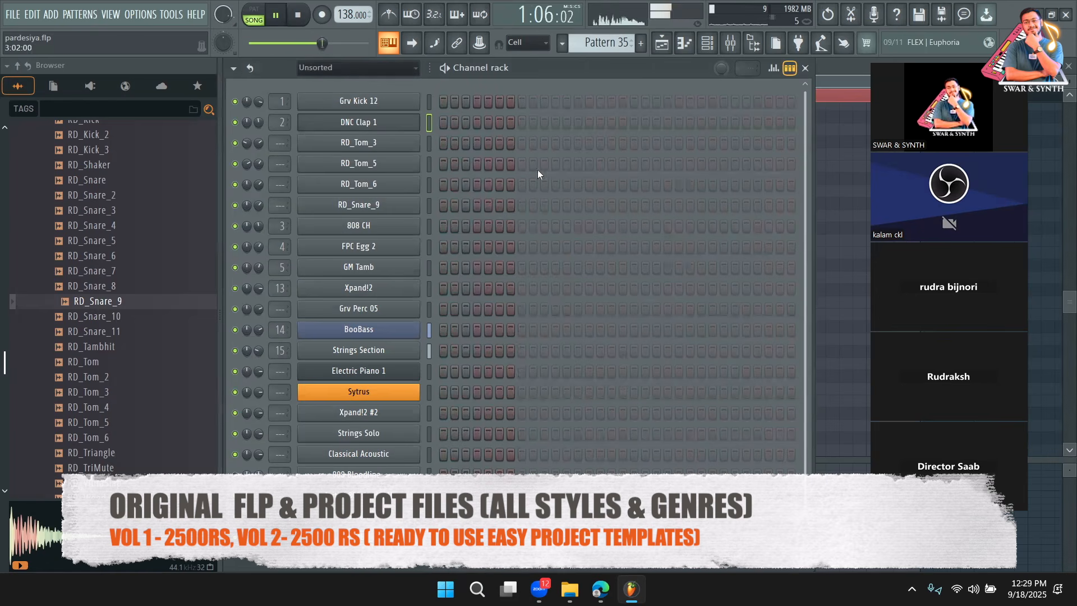
{"action": "key", "text": "space"}
{"action": "left_click", "coordinate": [521, 122]}
{"action": "mouse_move", "coordinate": [443, 563]}
{"action": "left_mouse_down"}
{"action": "mouse_move", "coordinate": [454, 569]}
{"action": "mouse_move", "coordinate": [441, 567]}
{"action": "left_mouse_up"}
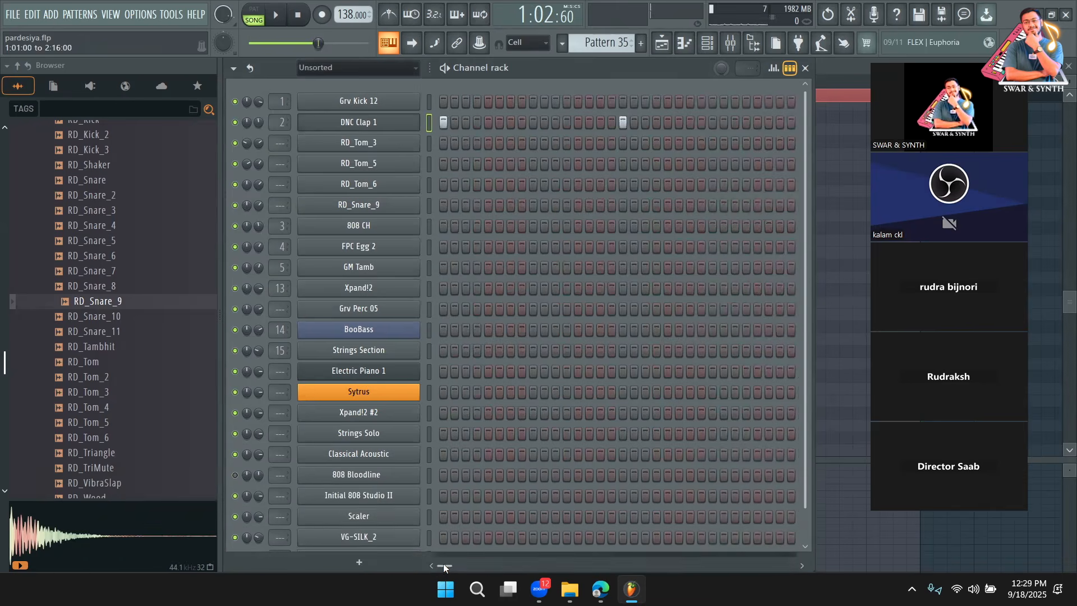
{"action": "scroll", "coordinate": [451, 560], "scroll_direction": "right", "scroll_amount": 2}
{"action": "left_click", "coordinate": [702, 124]}
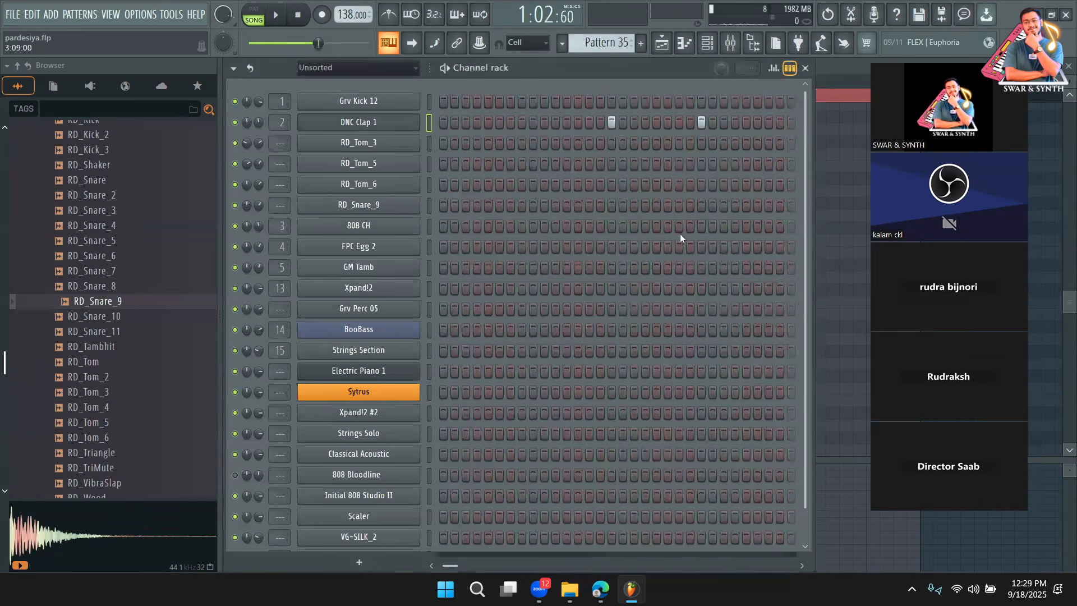
Step: Add DNC Clap 1 hits on steps 1, 5, 9, 11, 13 and 15 of bar 4 in Pattern 35 during playback
{"action": "key", "text": "space"}
{"action": "scroll", "coordinate": [452, 565], "scroll_direction": "left", "scroll_amount": 4}
{"action": "left_click_drag", "start_coordinate": [453, 564], "coordinate": [457, 564]}
{"action": "left_click", "coordinate": [623, 122]}
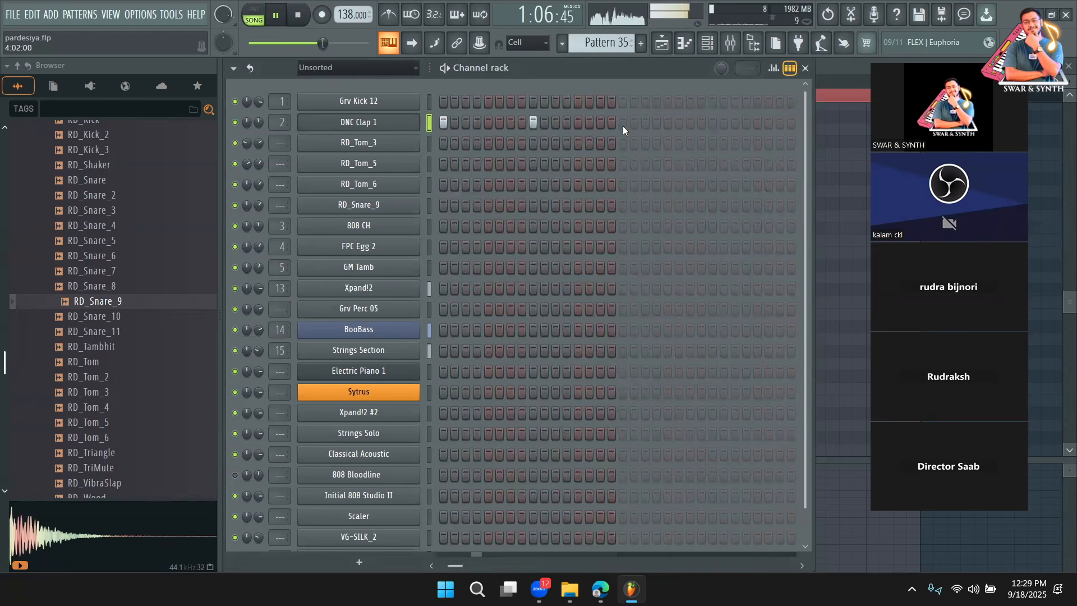
{"action": "left_click", "coordinate": [667, 122]}
{"action": "left_click", "coordinate": [712, 122]}
{"action": "left_click", "coordinate": [757, 123]}
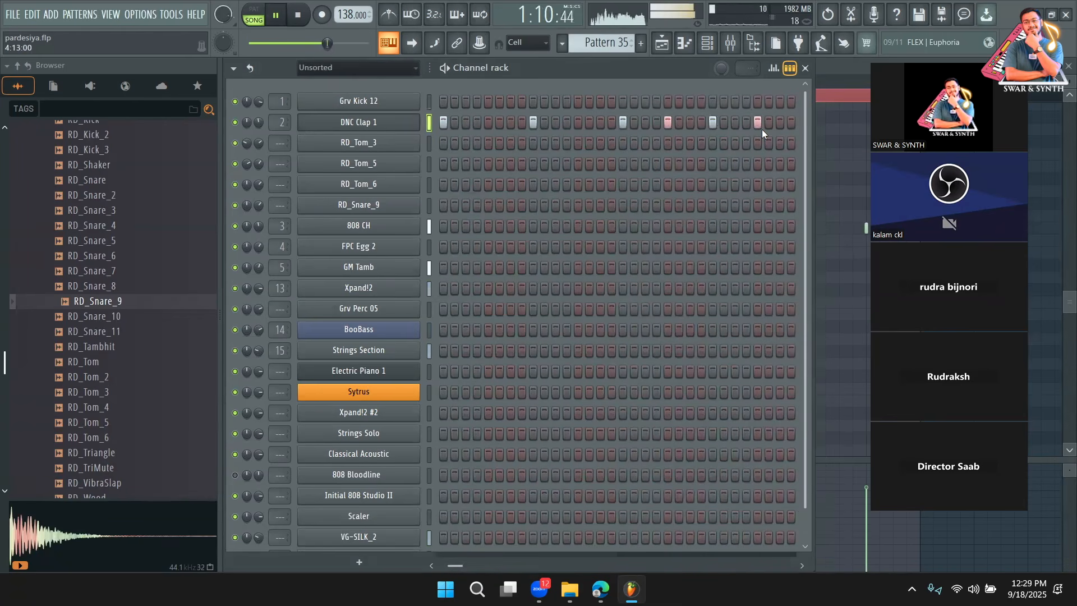
{"action": "key", "text": "space"}
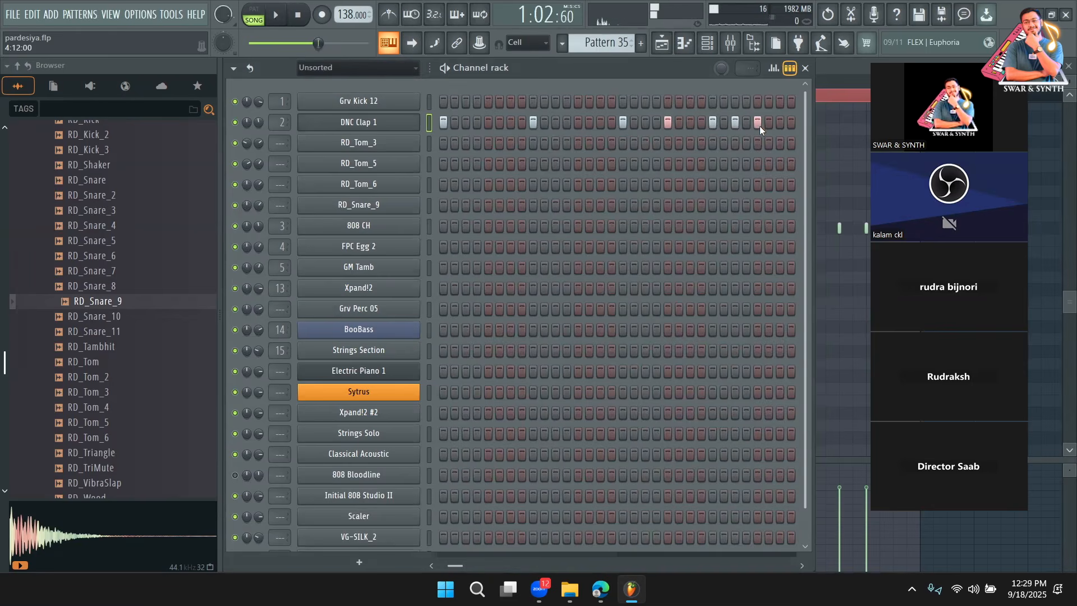
Step: Play the arrangement from bar 35 past bar 41 to hear the clap build-up of Pattern 35
{"action": "left_click", "coordinate": [662, 43]}
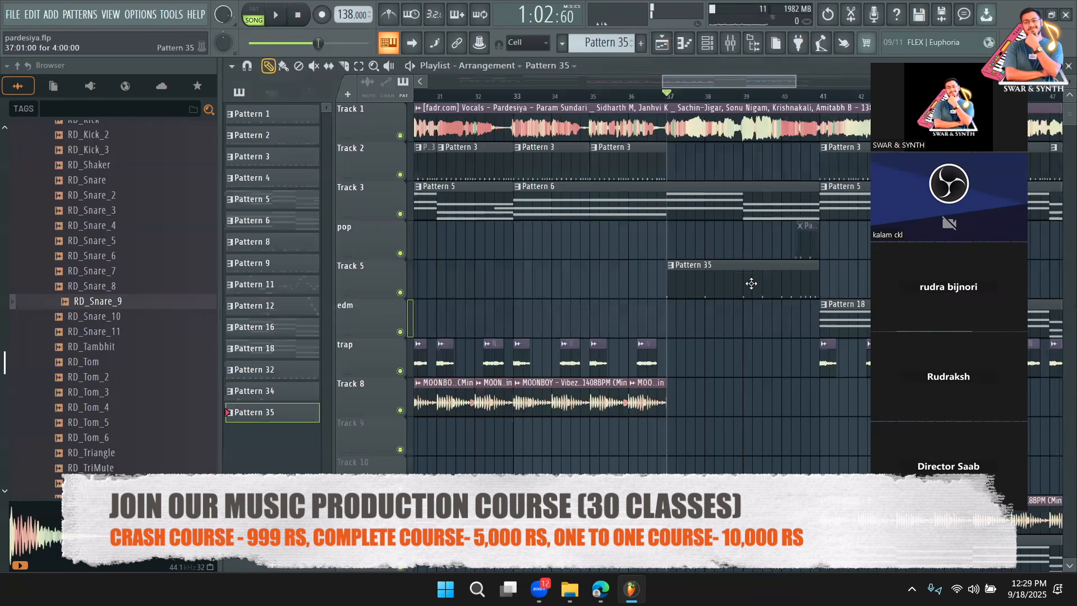
{"action": "left_click", "coordinate": [600, 87]}
{"action": "left_click_drag", "start_coordinate": [611, 96], "coordinate": [708, 81]}
{"action": "key", "text": "space"}
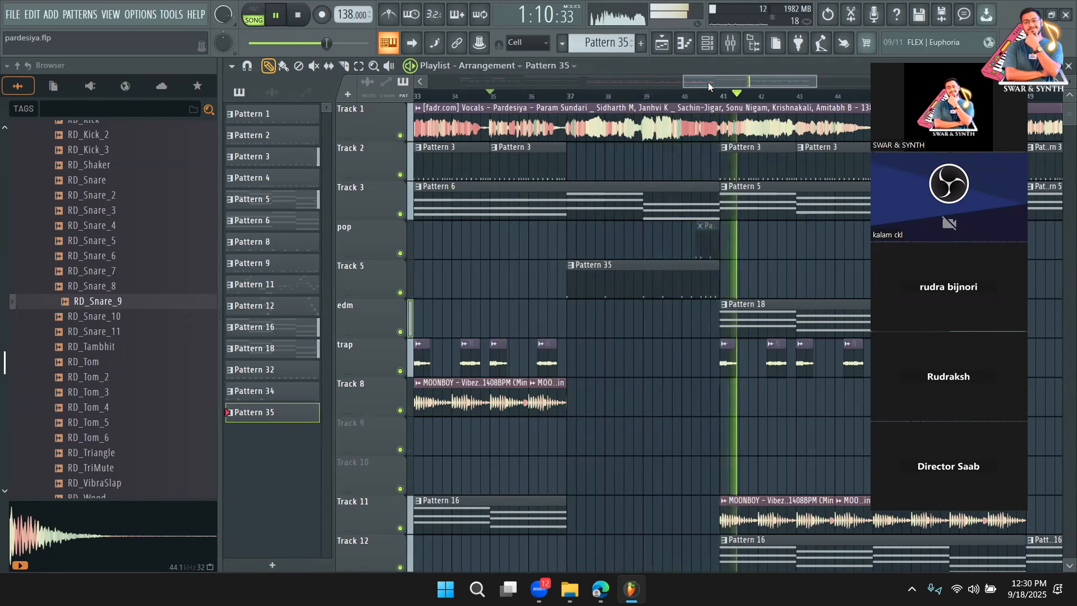
{"action": "key", "text": "space"}
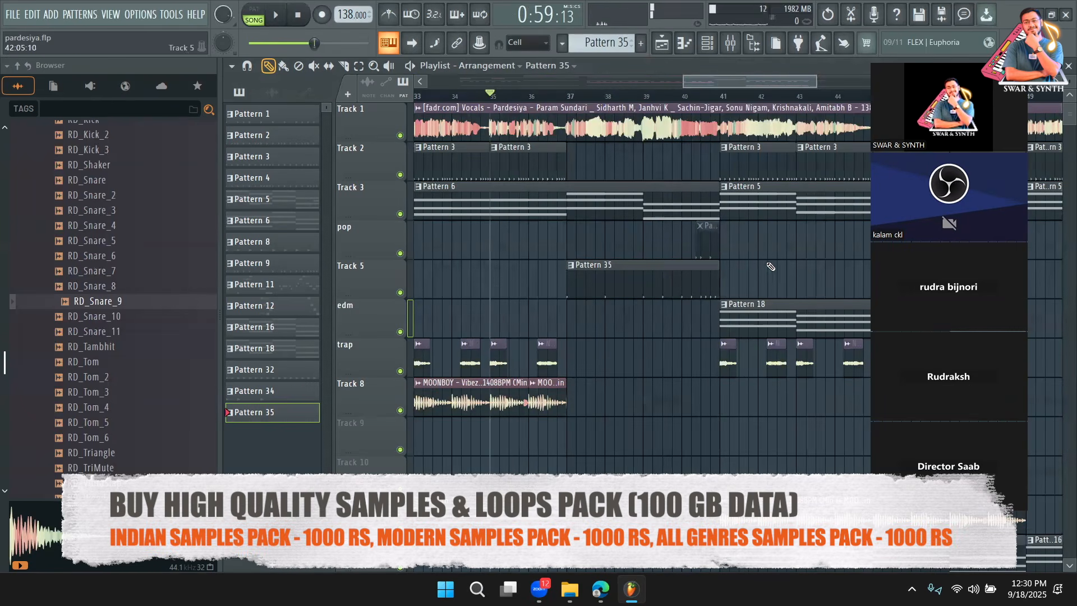
Step: Double the claps in Pattern 35 with RD_Tom_5 hits on steps 1 and 9 of bar 3 and steps 1 and 5 of bar 4
{"action": "double_click", "coordinate": [640, 263]}
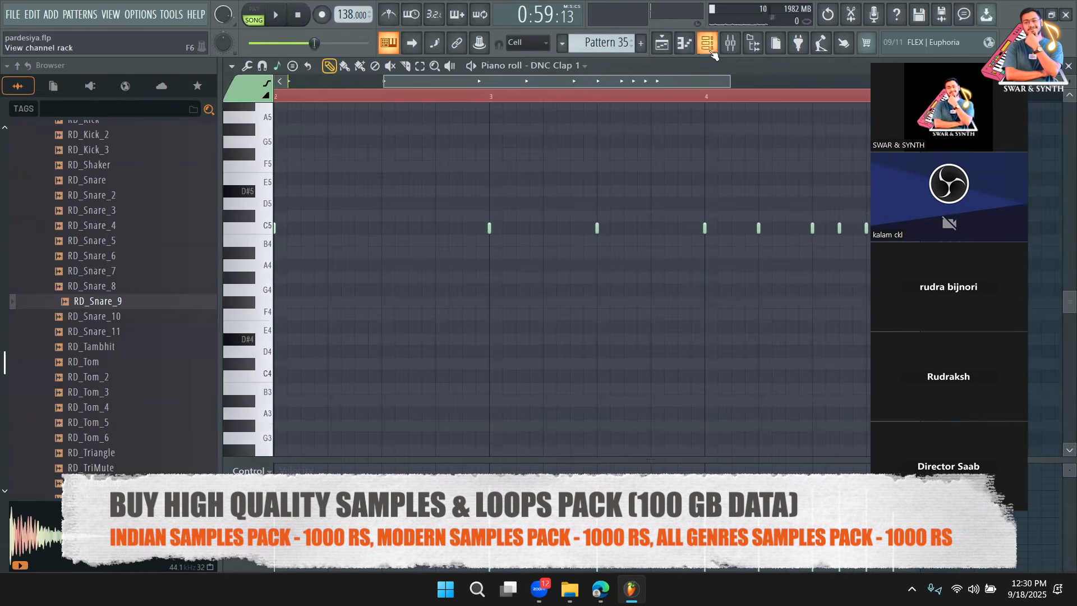
{"action": "left_click", "coordinate": [708, 43]}
{"action": "left_click", "coordinate": [443, 163]}
{"action": "left_click", "coordinate": [623, 163]}
{"action": "left_click", "coordinate": [667, 163]}
Step: Finish bar 4 of Pattern 35 with RD_Tom_3 on steps 9 and 11, RD_Tom_5 on step 13 and RD_Tom_6 on step 15
{"action": "mouse_move", "coordinate": [464, 565]}
{"action": "left_mouse_down"}
{"action": "mouse_move", "coordinate": [479, 562]}
{"action": "mouse_move", "coordinate": [467, 560]}
{"action": "left_mouse_up"}
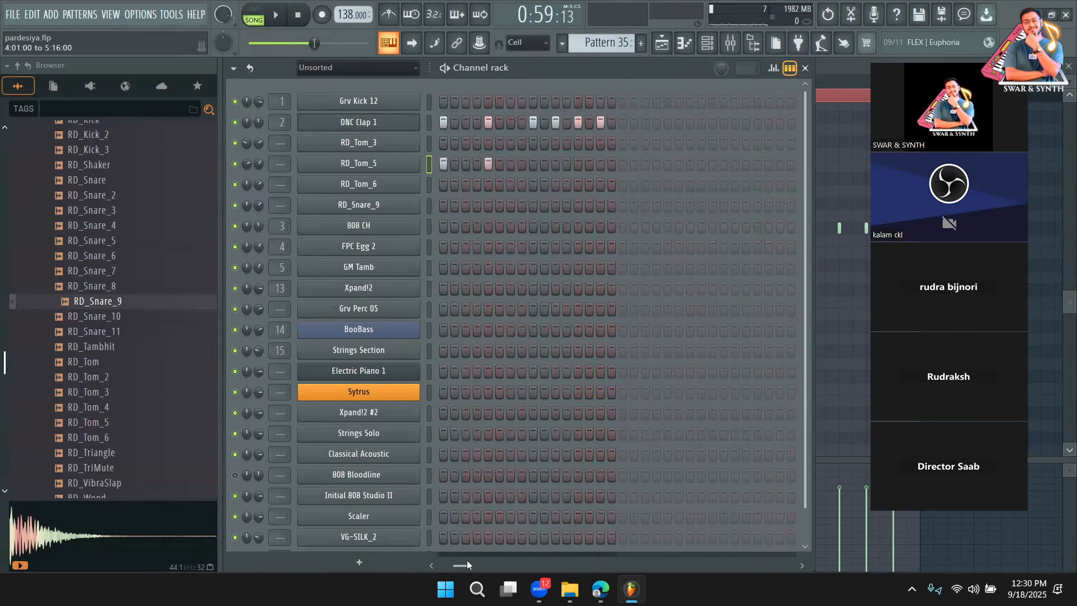
{"action": "left_click", "coordinate": [532, 143]}
{"action": "left_click", "coordinate": [576, 164]}
{"action": "left_click", "coordinate": [599, 184]}
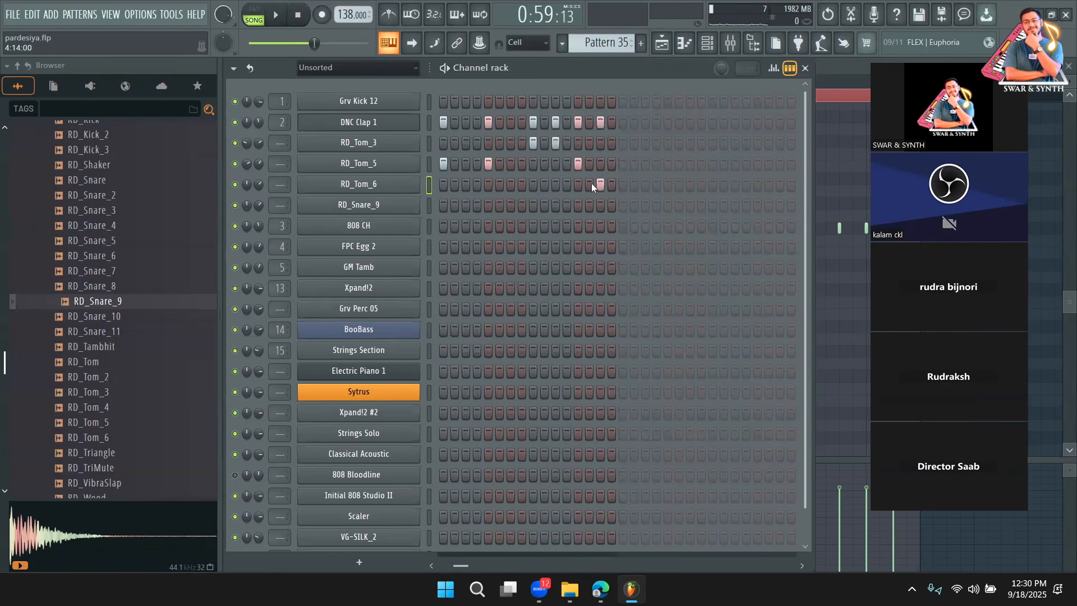
Step: Play the section from bar 35 past bar 41 to hear the combined clap and tom build-up
{"action": "key", "text": "space"}
{"action": "left_click", "coordinate": [662, 44]}
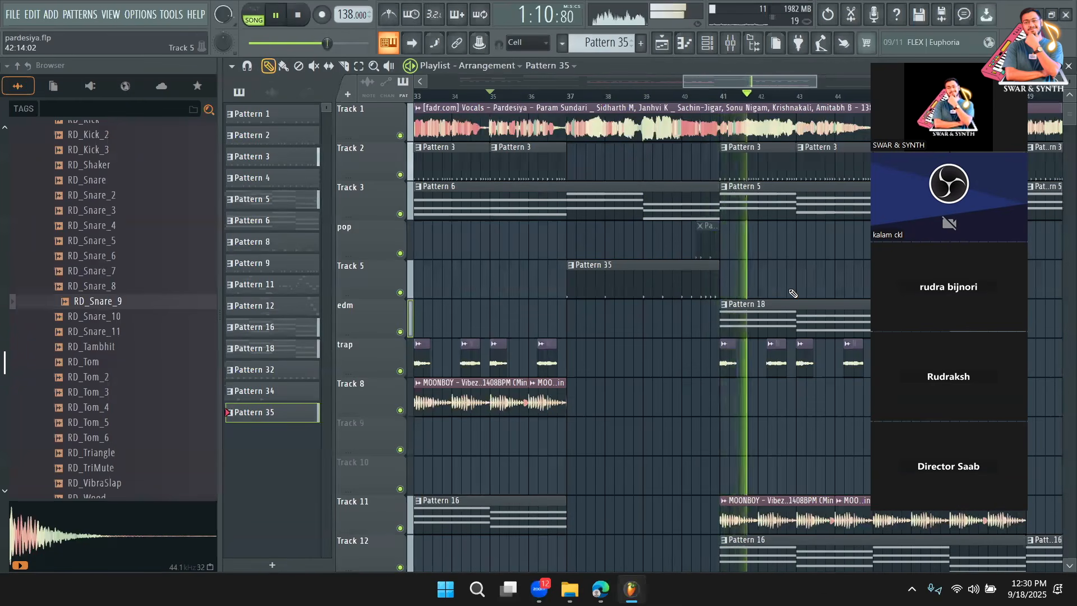
{"action": "key", "text": "space"}
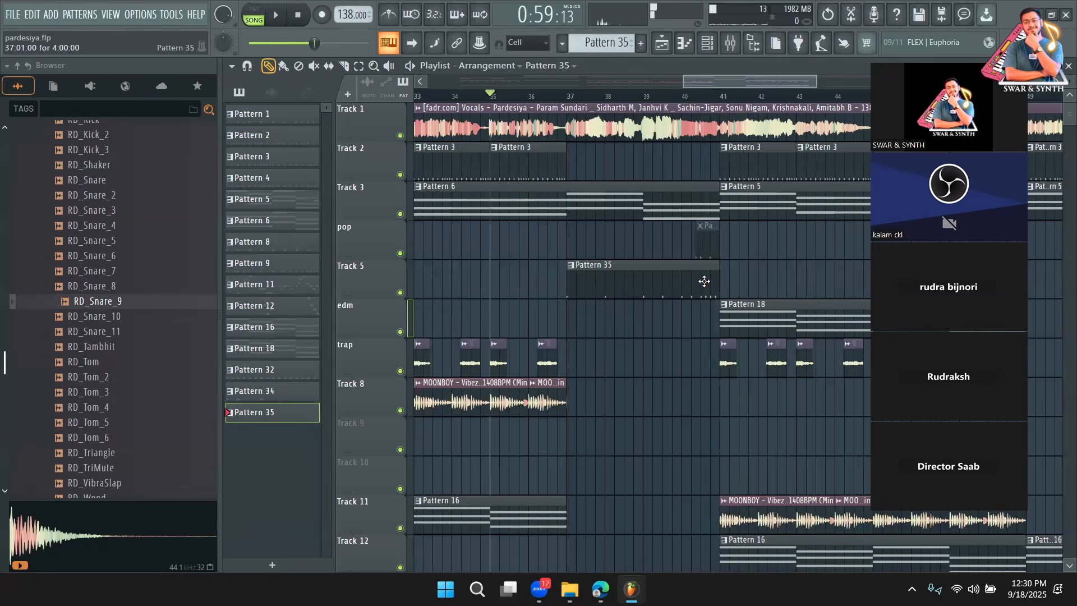
Step: Reopen Pattern 35 in the channel rack and review its clap and tom hits in bars 3 and 4
{"action": "double_click", "coordinate": [705, 281]}
{"action": "left_click", "coordinate": [707, 43]}
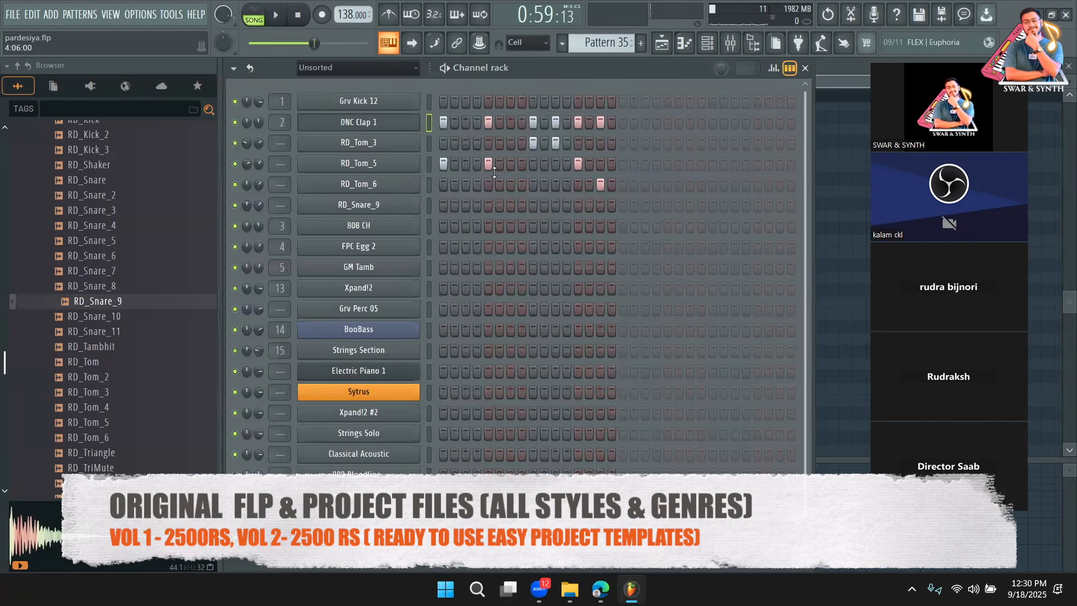
{"action": "key", "text": "alt+Tab"}
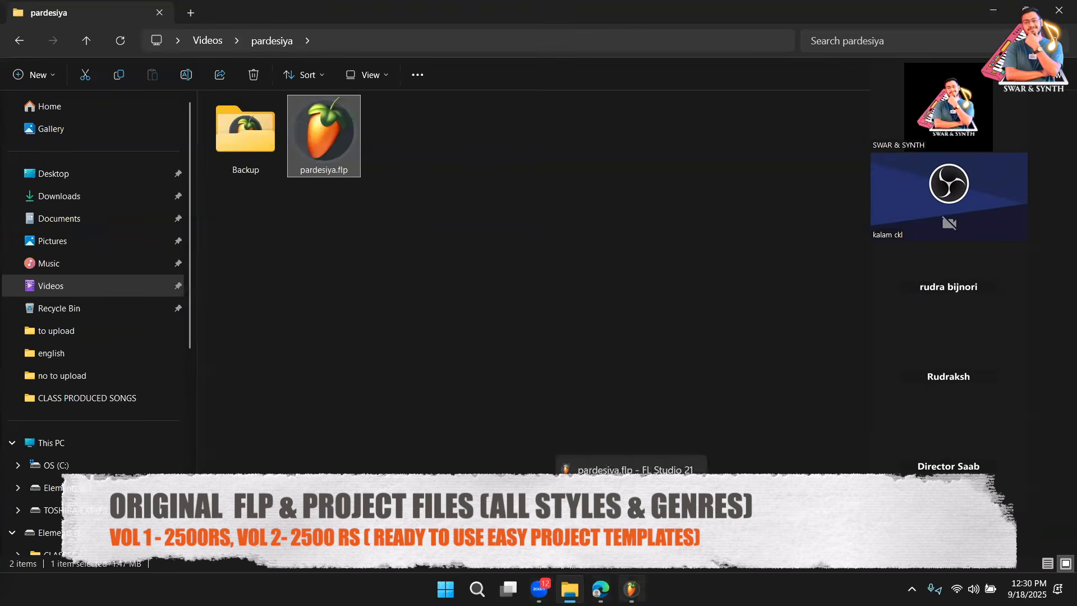
{"action": "left_click", "coordinate": [629, 588]}
{"action": "left_click_drag", "start_coordinate": [481, 566], "coordinate": [467, 564]}
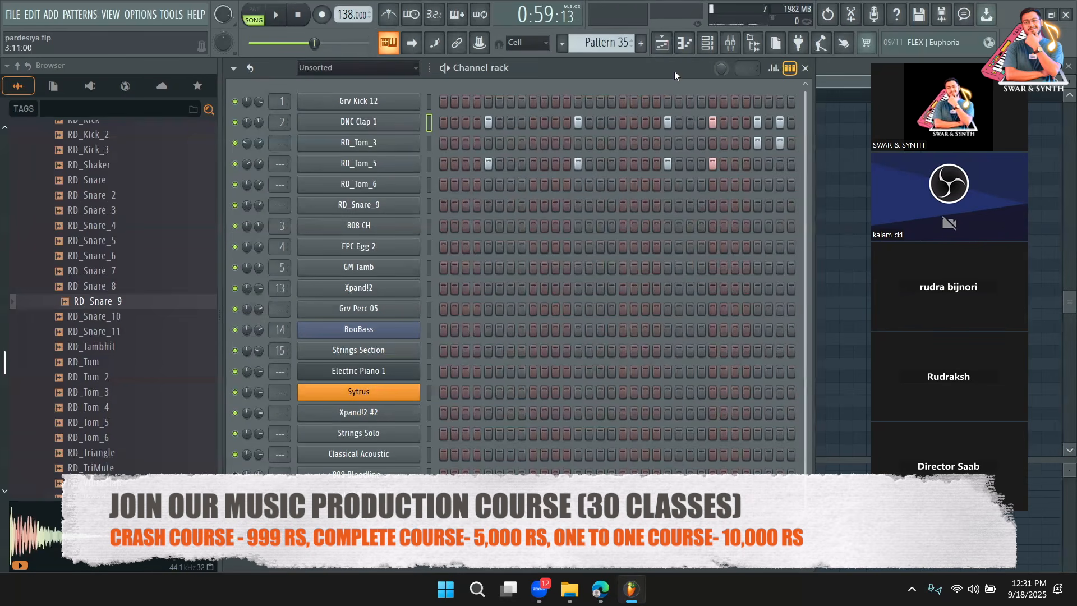
Step: Delete the Pattern 35 clip from Track 5 and replay the lead-in to bar 41 with the pop track's Pattern 34 clip unmuted
{"action": "left_click", "coordinate": [663, 45]}
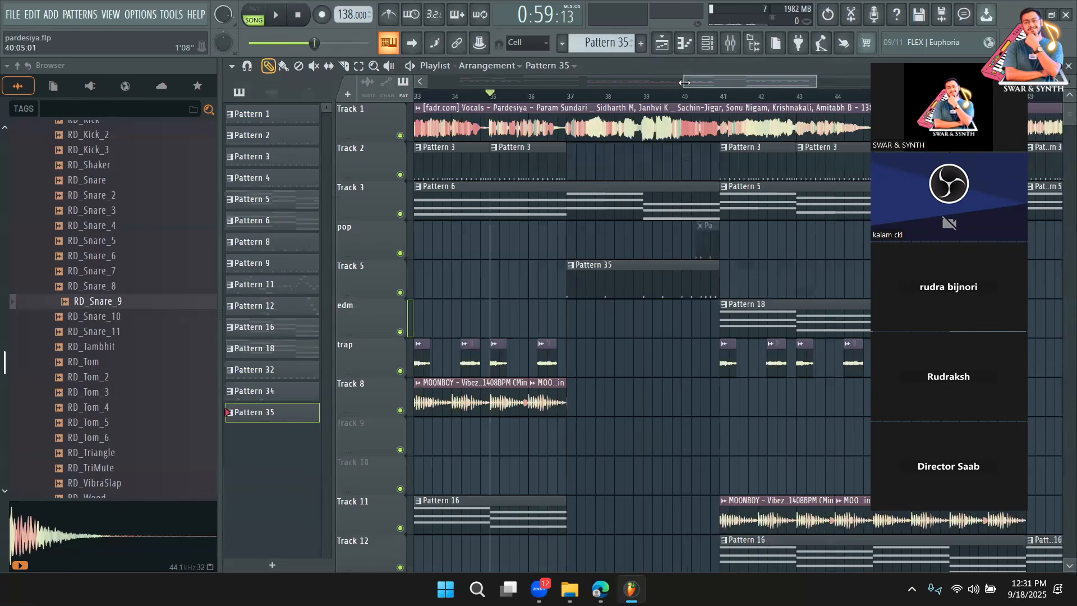
{"action": "left_click_drag", "start_coordinate": [684, 83], "coordinate": [680, 82]}
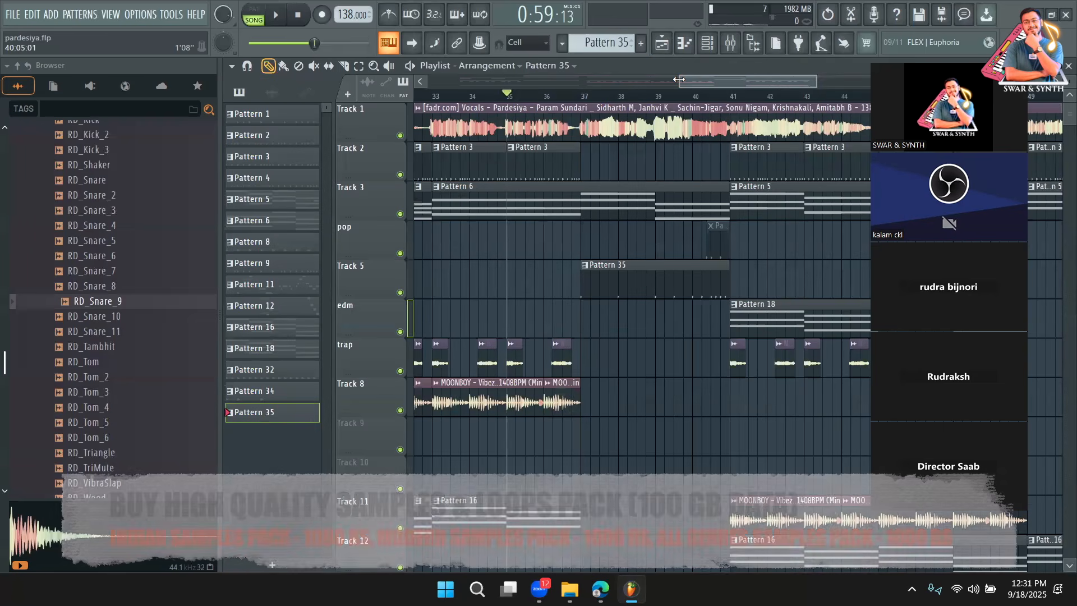
{"action": "left_click_drag", "start_coordinate": [599, 98], "coordinate": [584, 100]}
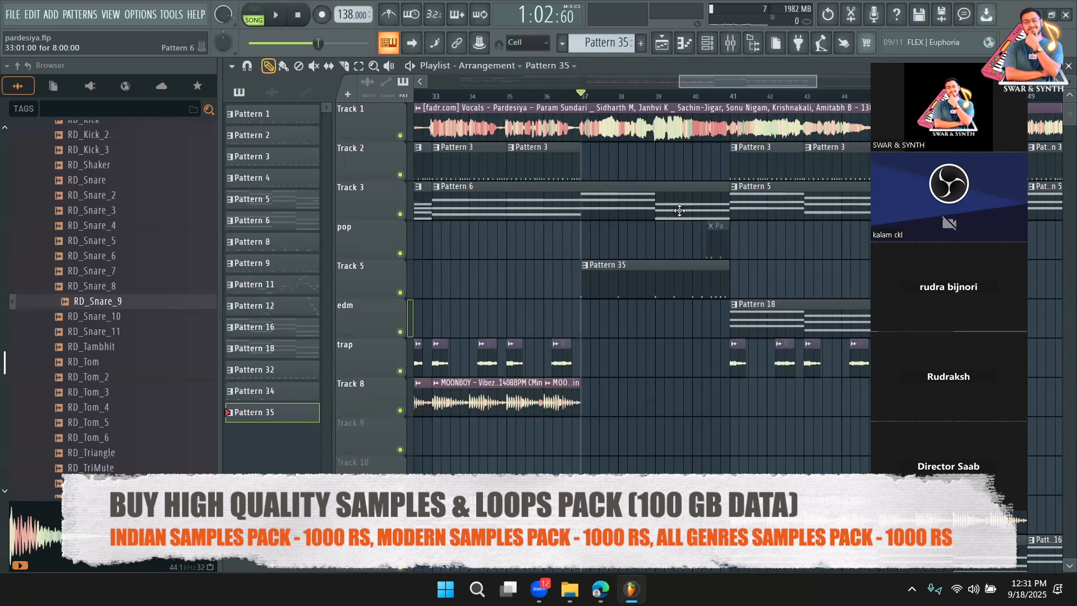
{"action": "right_click", "coordinate": [658, 279]}
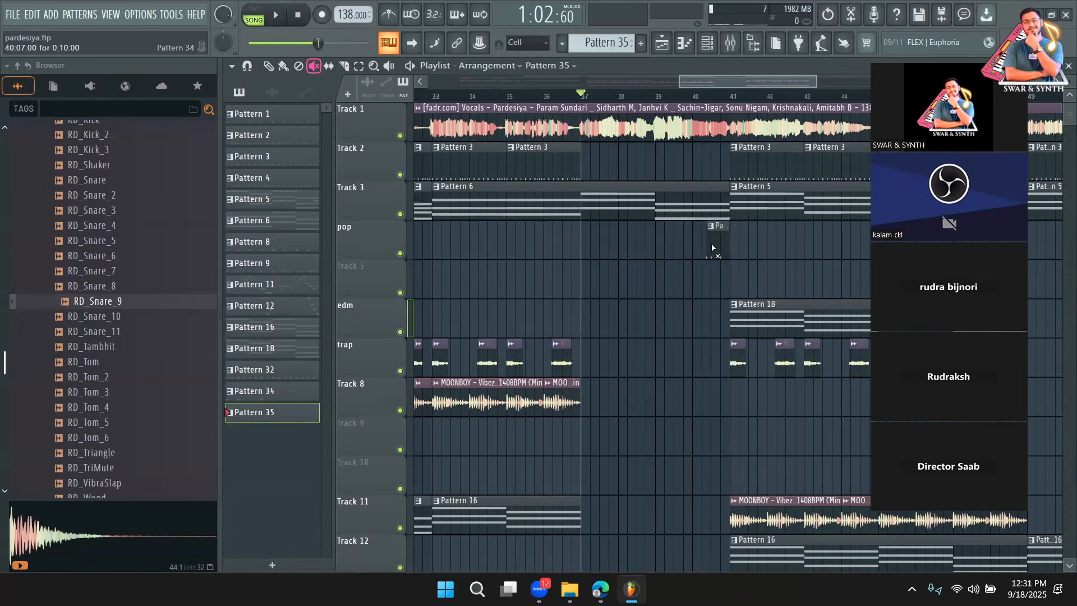
{"action": "key", "text": "space"}
{"action": "left_click", "coordinate": [702, 94]}
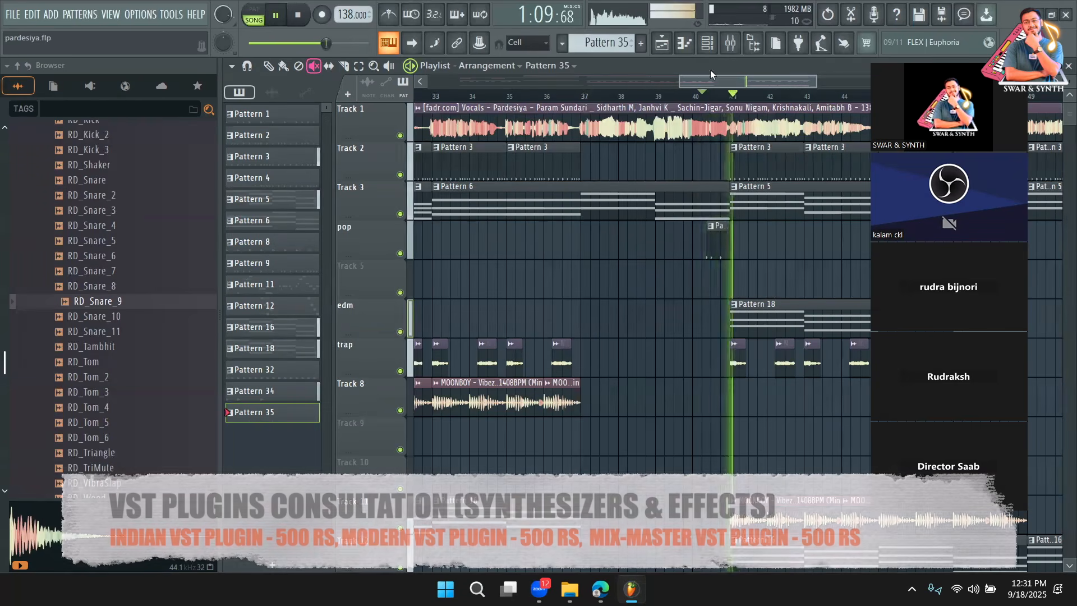
Step: Play the arrangement from bar 41, check the channel rack, and mute Track 2 in the playlist
{"action": "key", "text": "space"}
{"action": "left_click", "coordinate": [707, 43]}
{"action": "key", "text": "space"}
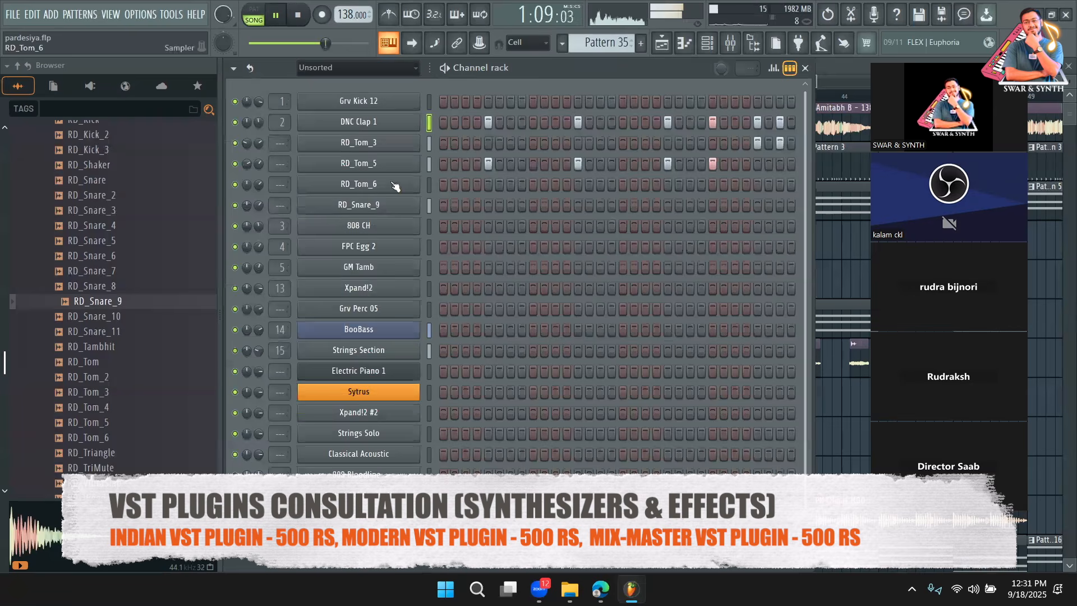
{"action": "left_click", "coordinate": [662, 43]}
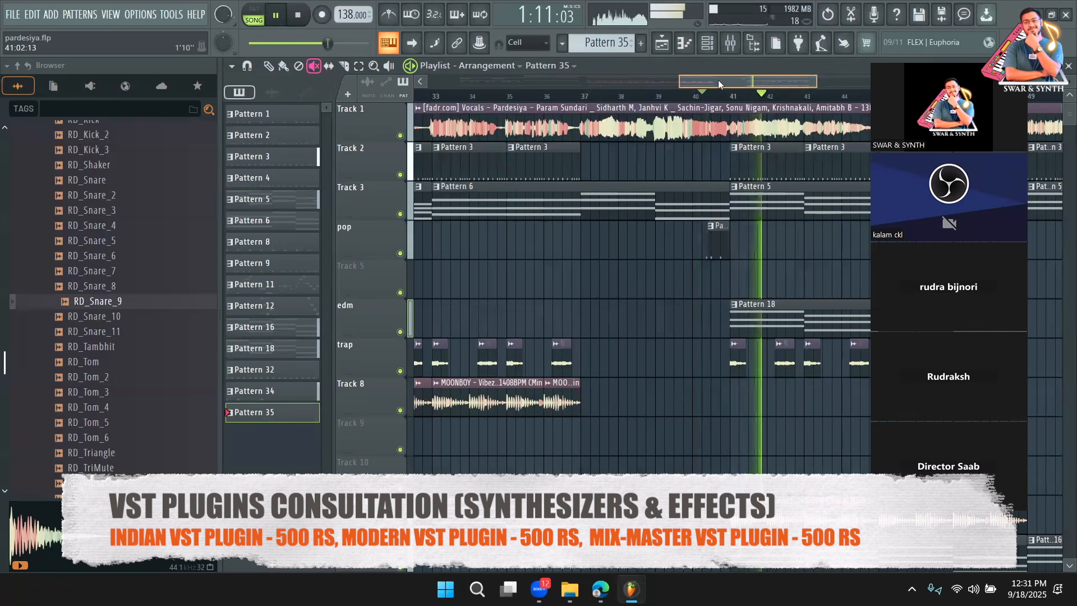
{"action": "left_click", "coordinate": [399, 174]}
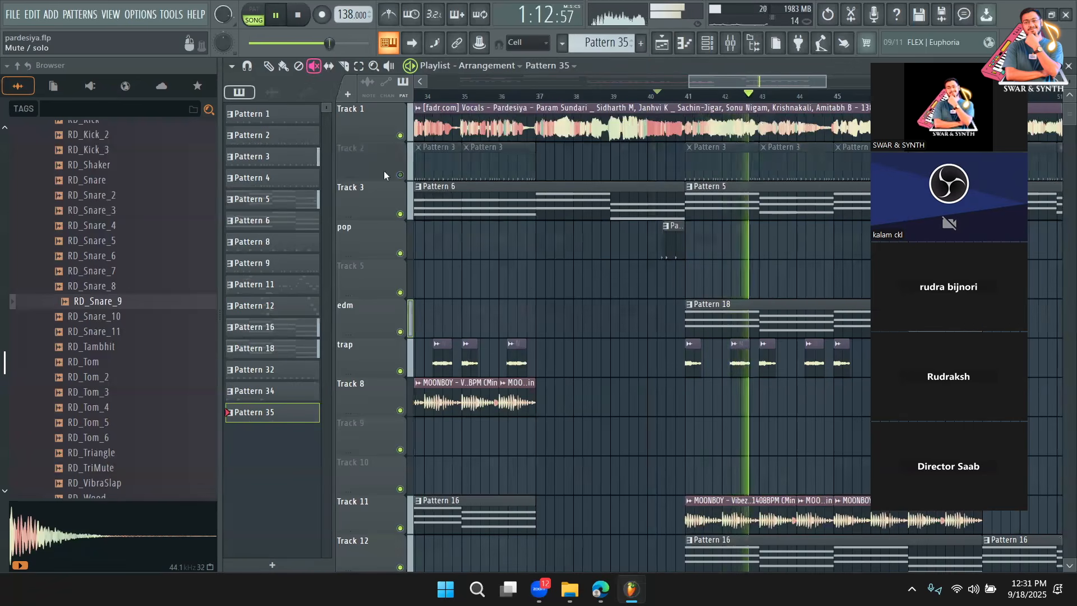
Step: Search the browser for "trap" and expand the BFA Nightlife Trap Pop folder
{"action": "left_click", "coordinate": [71, 113]}
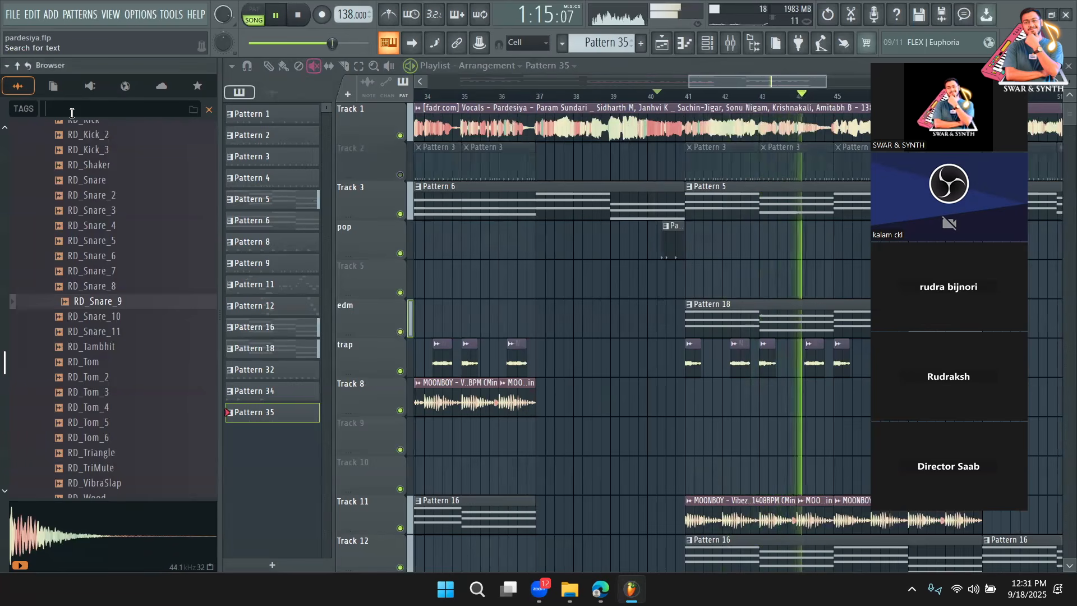
{"action": "key", "text": "BackSpace"}
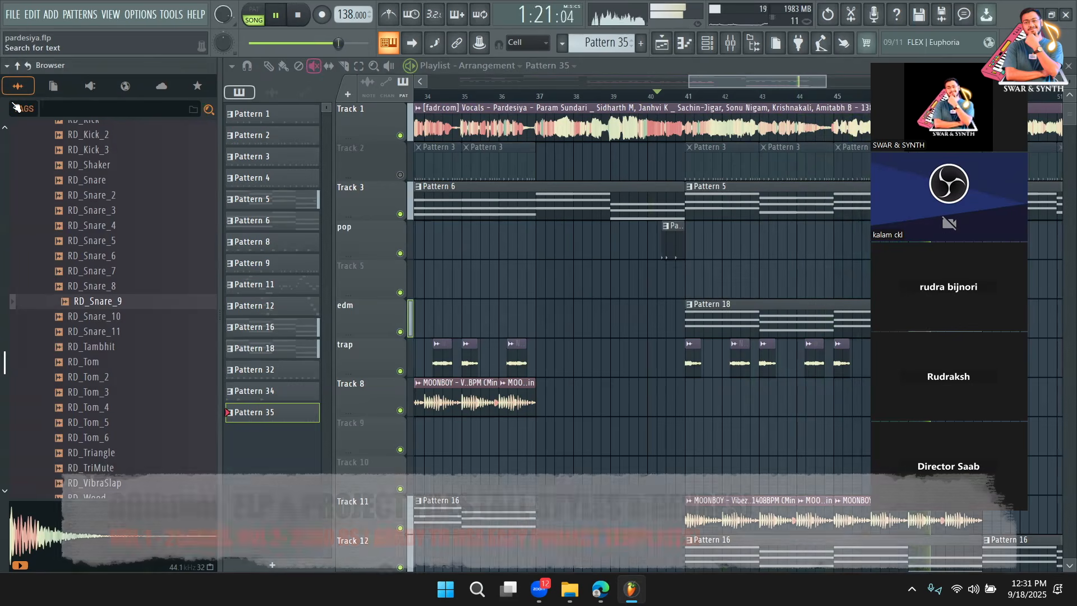
{"action": "type", "text": "trap"}
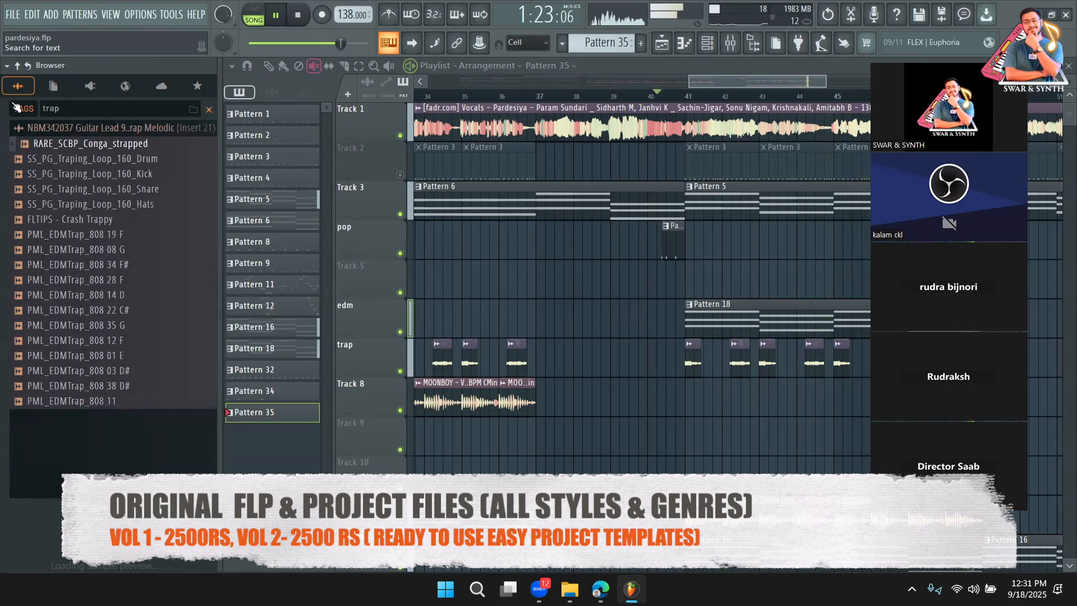
{"action": "left_click", "coordinate": [292, 20]}
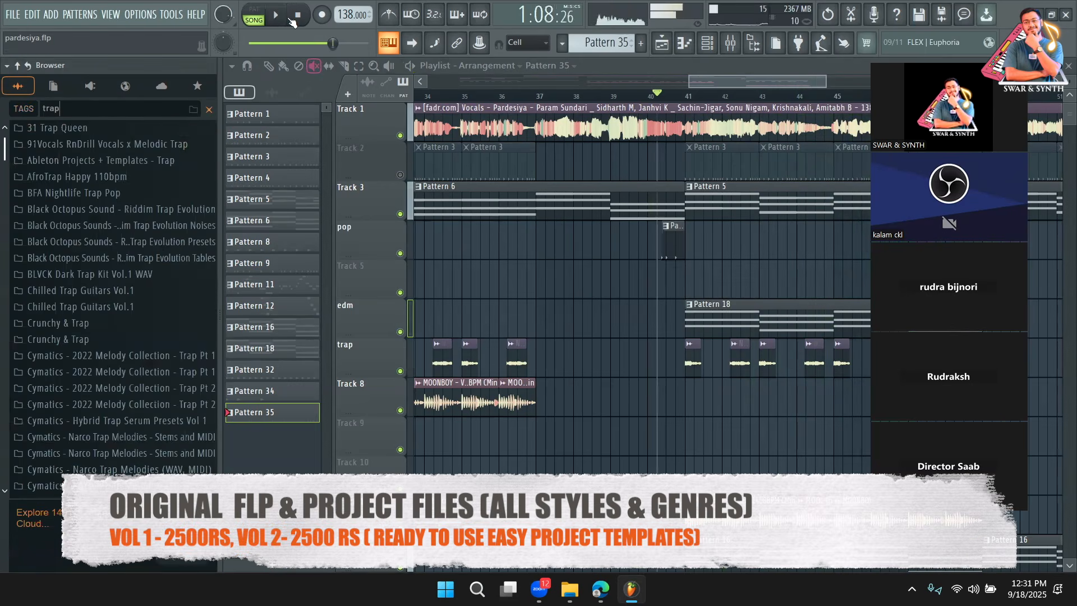
{"action": "left_click", "coordinate": [131, 195]}
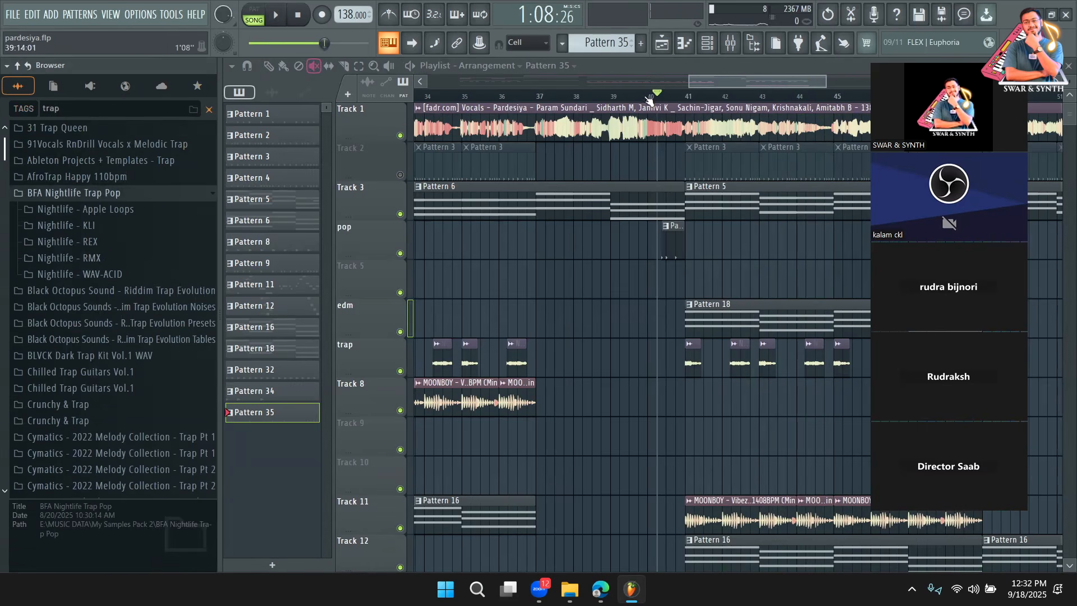
Step: Insert an empty playlist track above Track 3, which holds the Pattern 5 and Pattern 6 clips
{"action": "scroll", "coordinate": [757, 82], "scroll_direction": "down", "scroll_amount": 4}
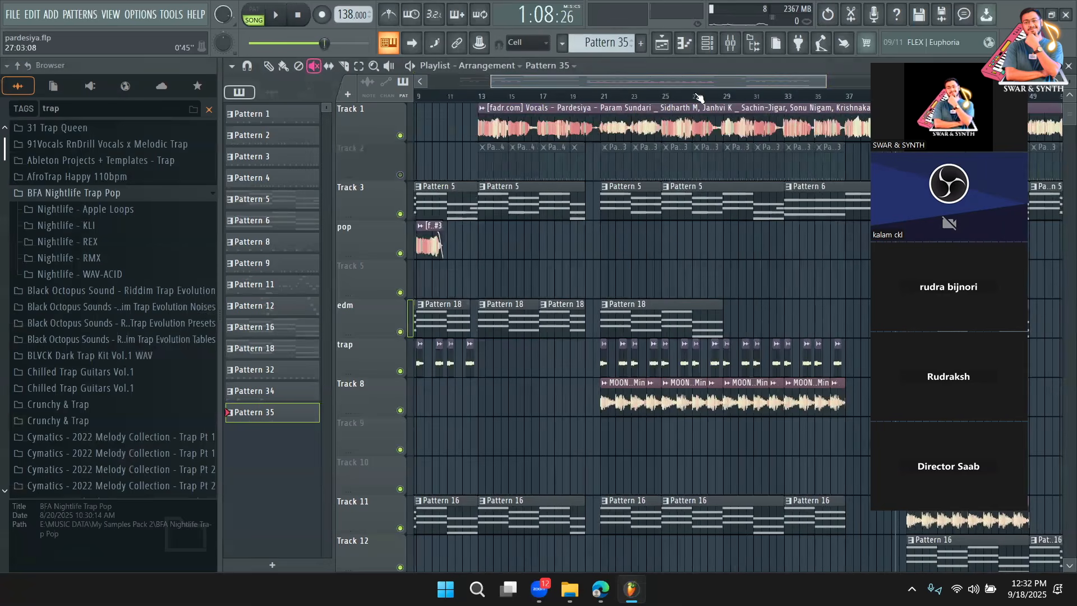
{"action": "left_click_drag", "start_coordinate": [790, 80], "coordinate": [876, 79]}
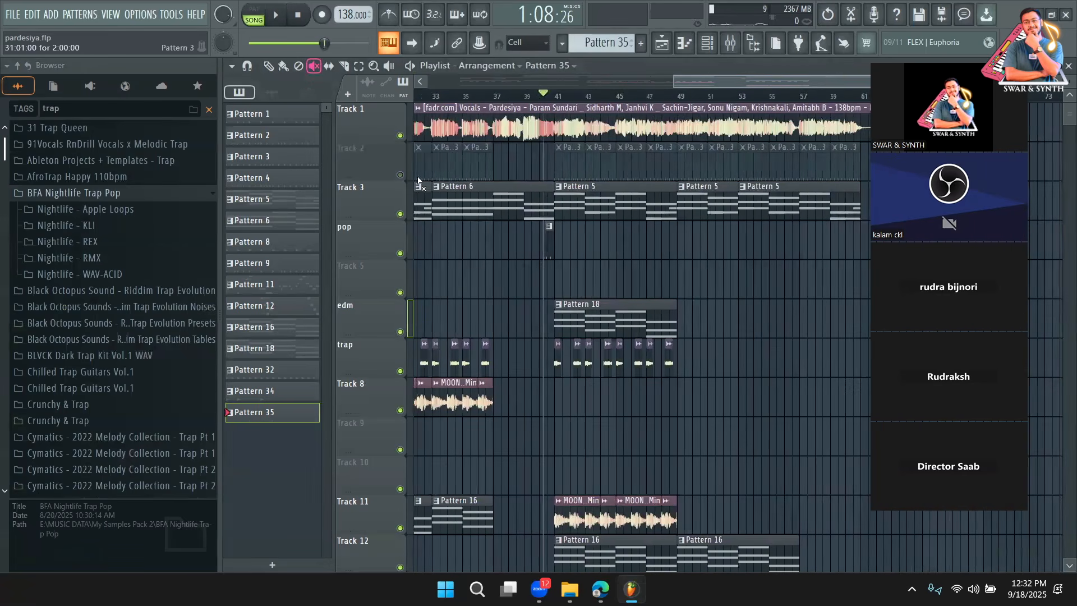
{"action": "right_click", "coordinate": [373, 191]}
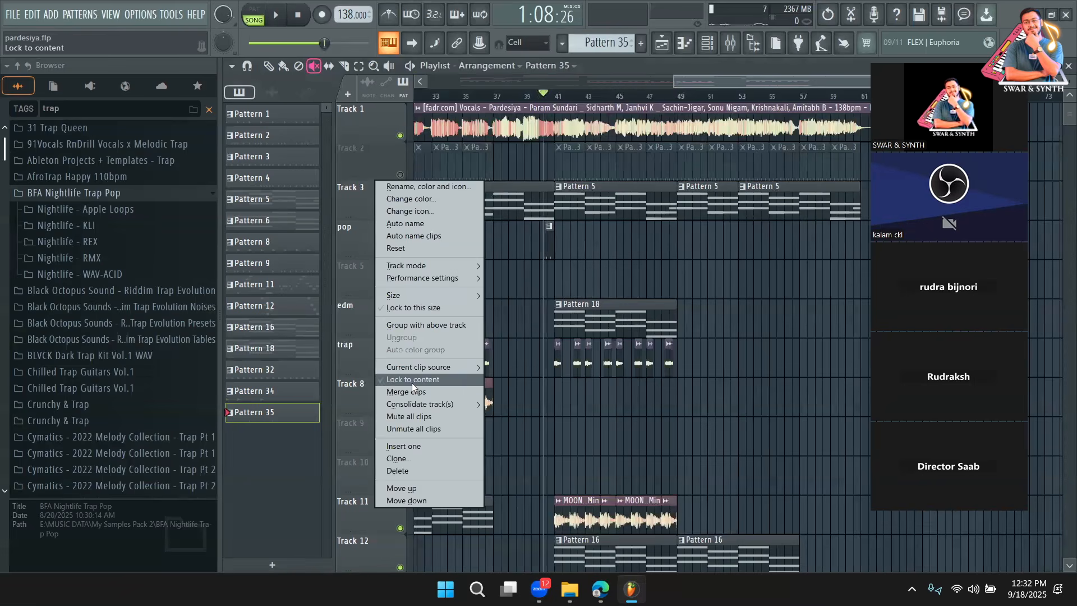
{"action": "left_click", "coordinate": [426, 446]}
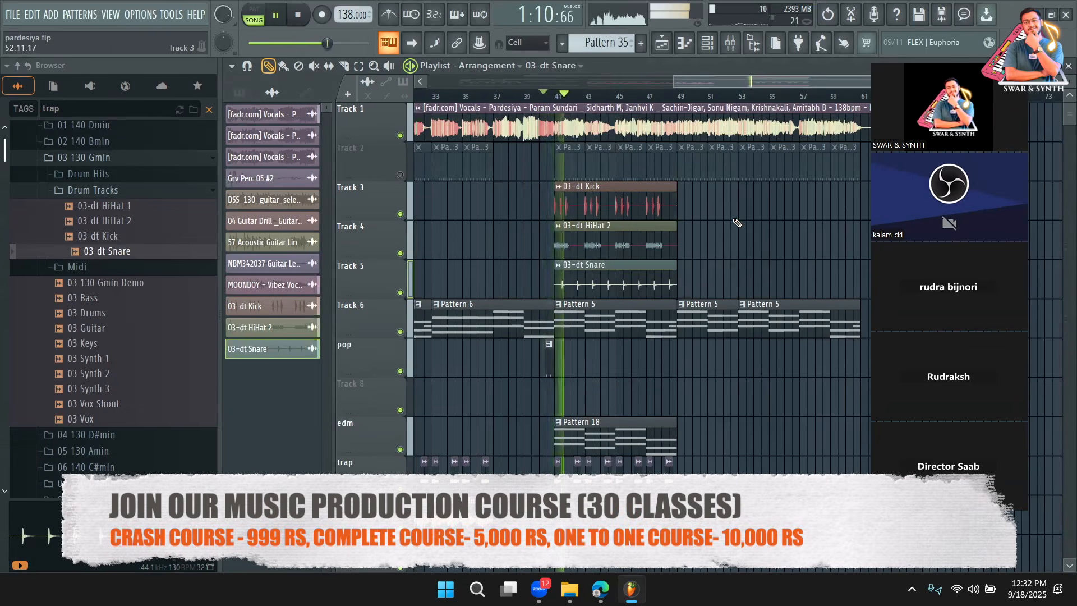
Step: Lower the channel volume of the 03-dt Kick clip to 70% and of the 03-dt HiHat 2 clip to 59%
{"action": "double_click", "coordinate": [627, 210]}
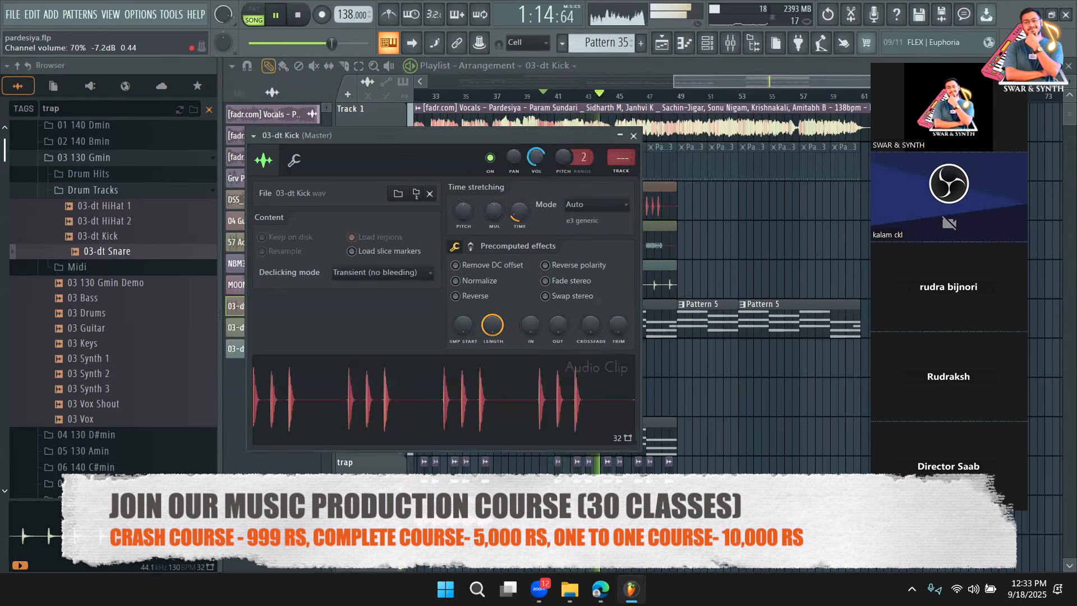
{"action": "key", "text": "Escape"}
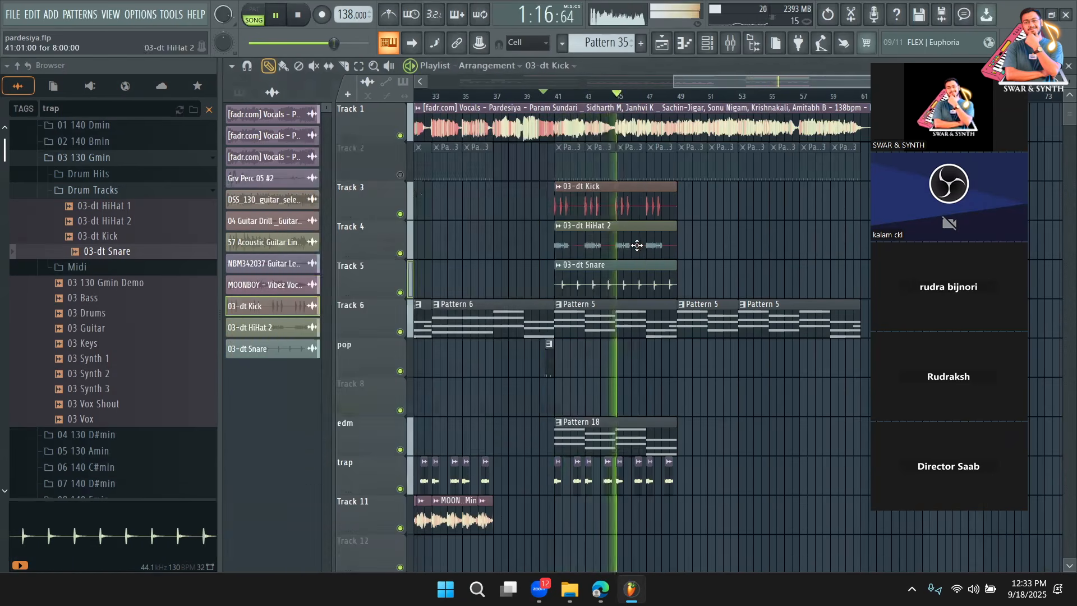
{"action": "double_click", "coordinate": [635, 245]}
{"action": "key", "text": "space"}
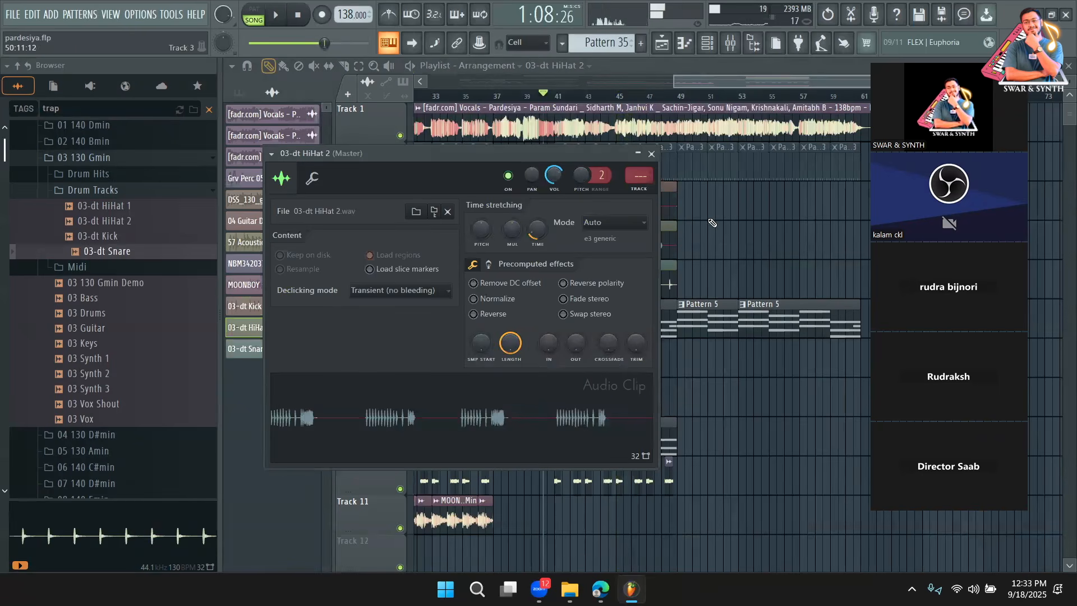
{"action": "left_click_drag", "start_coordinate": [553, 176], "coordinate": [553, 189]}
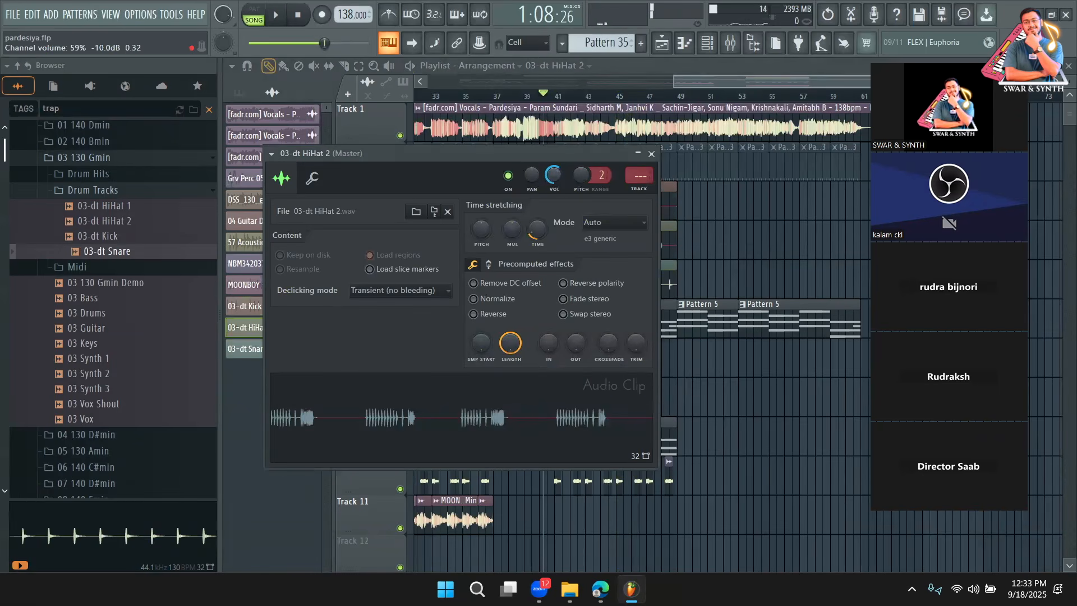
{"action": "key", "text": "Escape"}
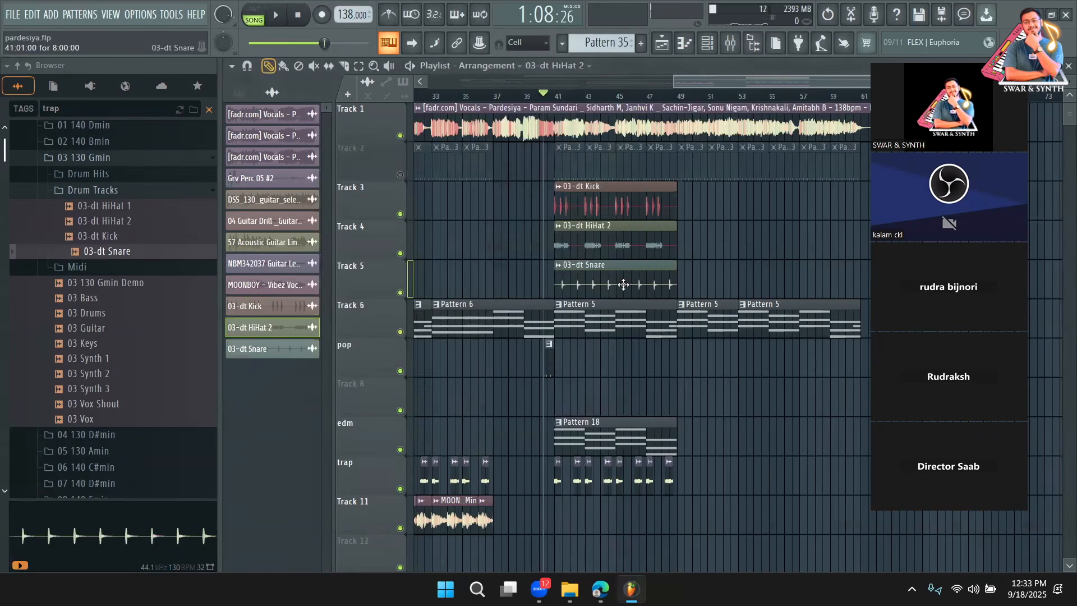
Step: Lower the channel volume of the 03-dt Snare clip to 63% and close its settings
{"action": "double_click", "coordinate": [623, 285]}
{"action": "left_click_drag", "start_coordinate": [572, 193], "coordinate": [572, 199]}
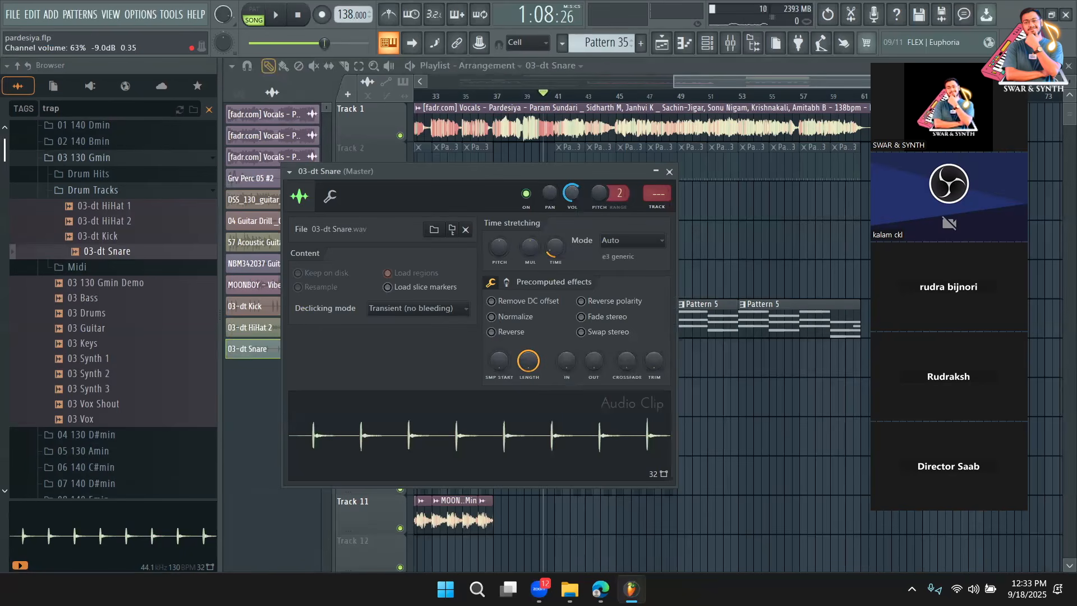
{"action": "left_click", "coordinate": [669, 171]}
Step: Place copies of the 03-dt Kick and 03-dt Snare clips at bar 29 on Track 3 and Track 5
{"action": "left_click", "coordinate": [660, 206]}
{"action": "left_click_drag", "start_coordinate": [696, 82], "coordinate": [656, 104]}
{"action": "left_click_drag", "start_coordinate": [505, 196], "coordinate": [459, 201]}
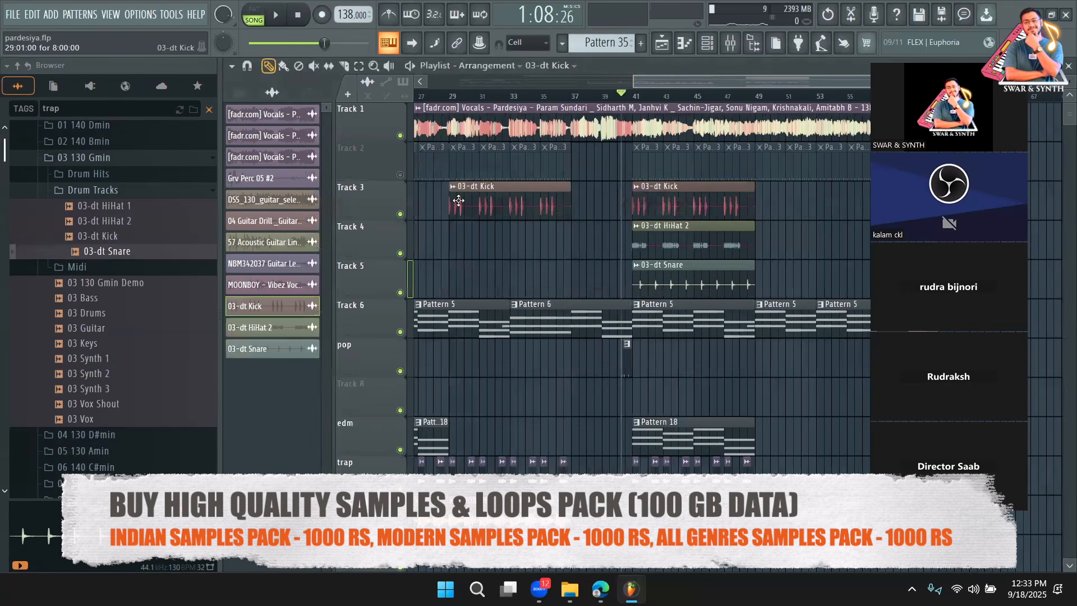
{"action": "left_click", "coordinate": [638, 292]}
{"action": "left_click", "coordinate": [454, 270]}
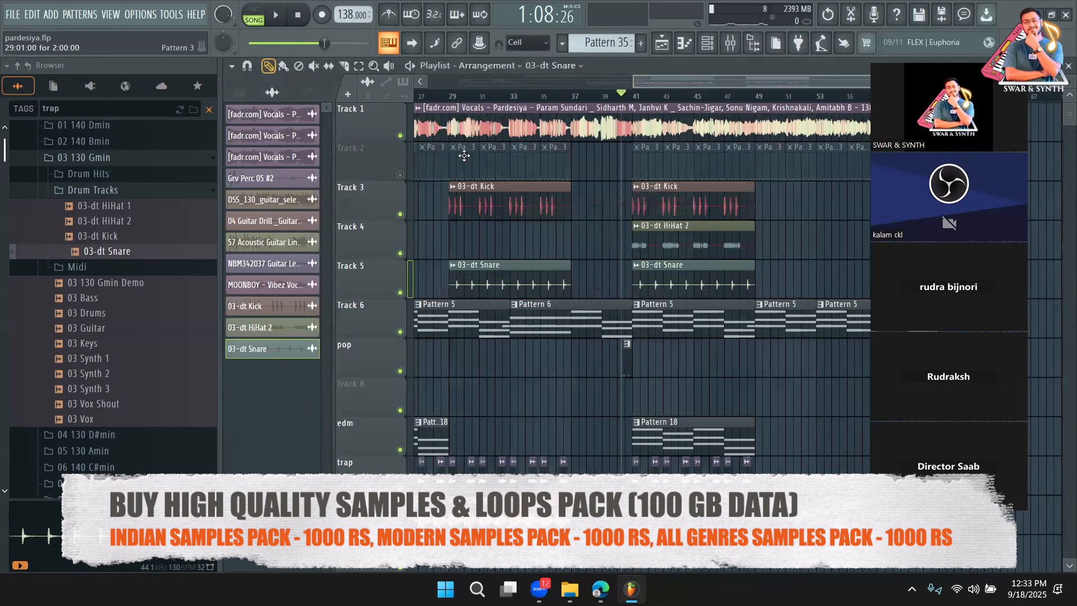
Step: Audition the arrangement with the new drum clips from bar 29 and set the playhead just before bar 41
{"action": "key", "text": "space"}
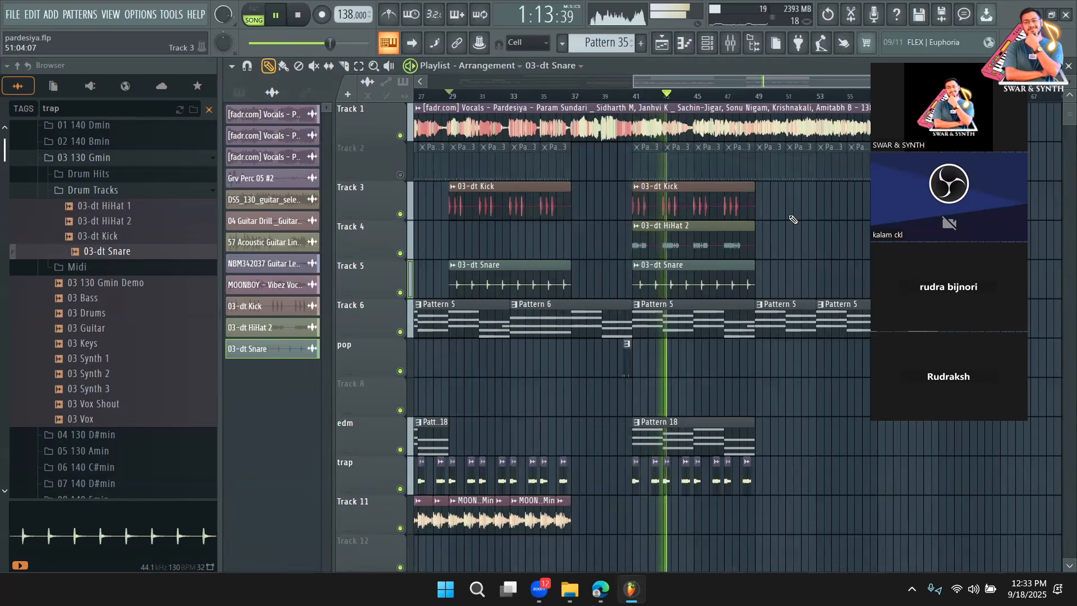
{"action": "key", "text": "space"}
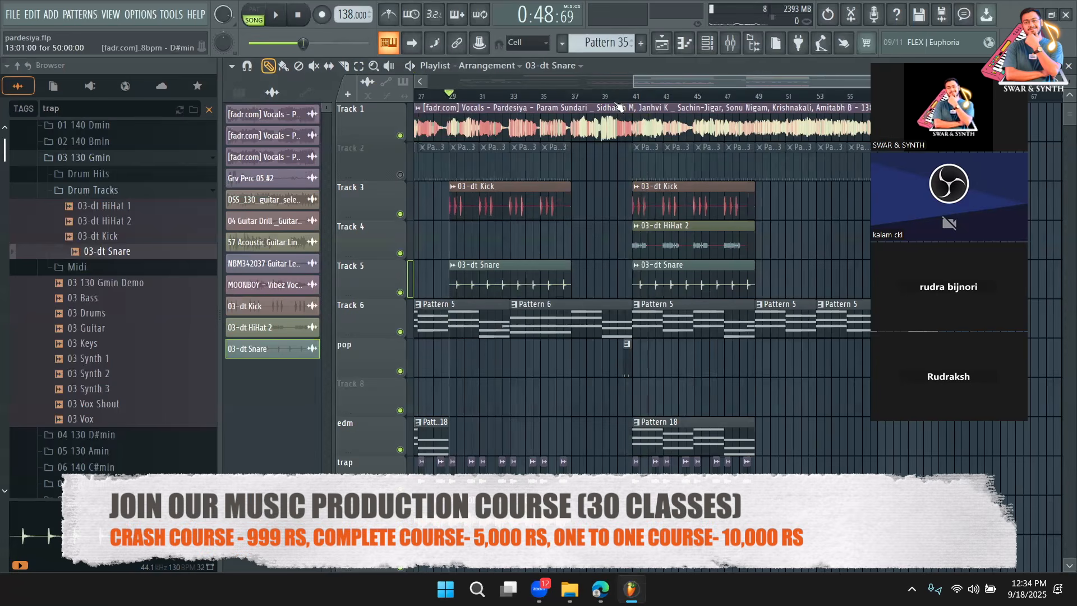
{"action": "left_click", "coordinate": [633, 97]}
{"action": "left_click_drag", "start_coordinate": [631, 100], "coordinate": [618, 96]}
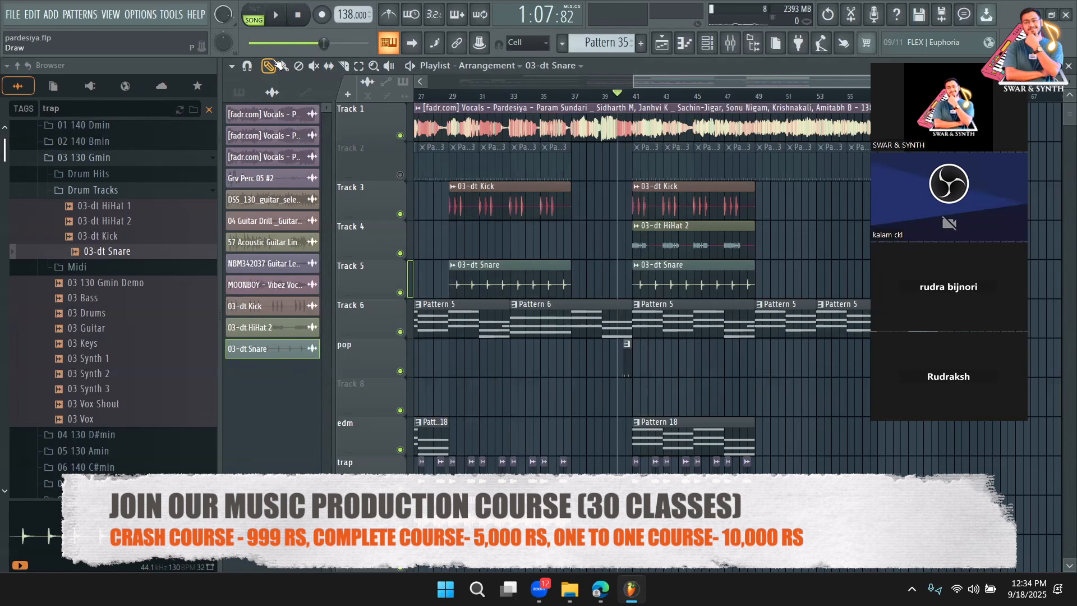
Step: Collapse the expanded browser folders and clear the "trap" search
{"action": "left_click", "coordinate": [18, 66]}
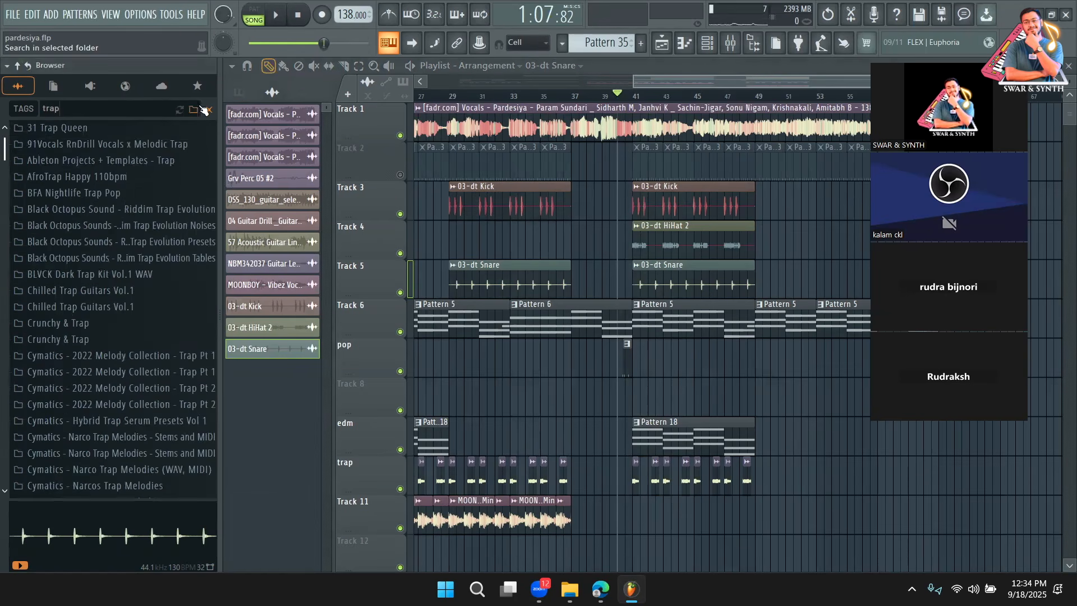
{"action": "left_click", "coordinate": [205, 109]}
Step: Place a copy of the 03-dt Kick clip at bar 13 on Track 3 and play from that bar
{"action": "left_click_drag", "start_coordinate": [637, 86], "coordinate": [553, 128]}
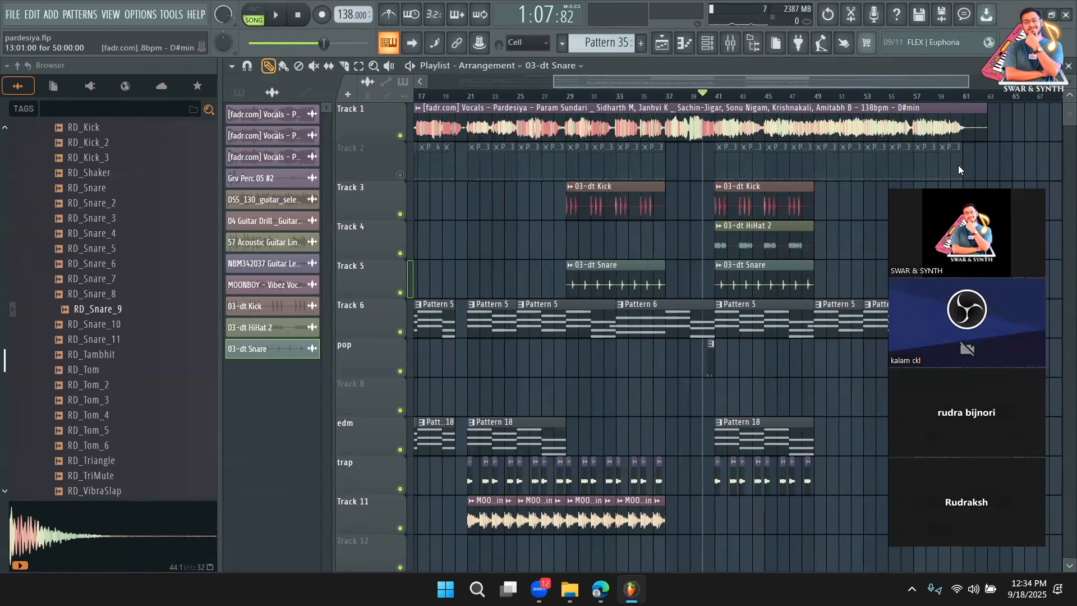
{"action": "left_click_drag", "start_coordinate": [787, 82], "coordinate": [720, 84]}
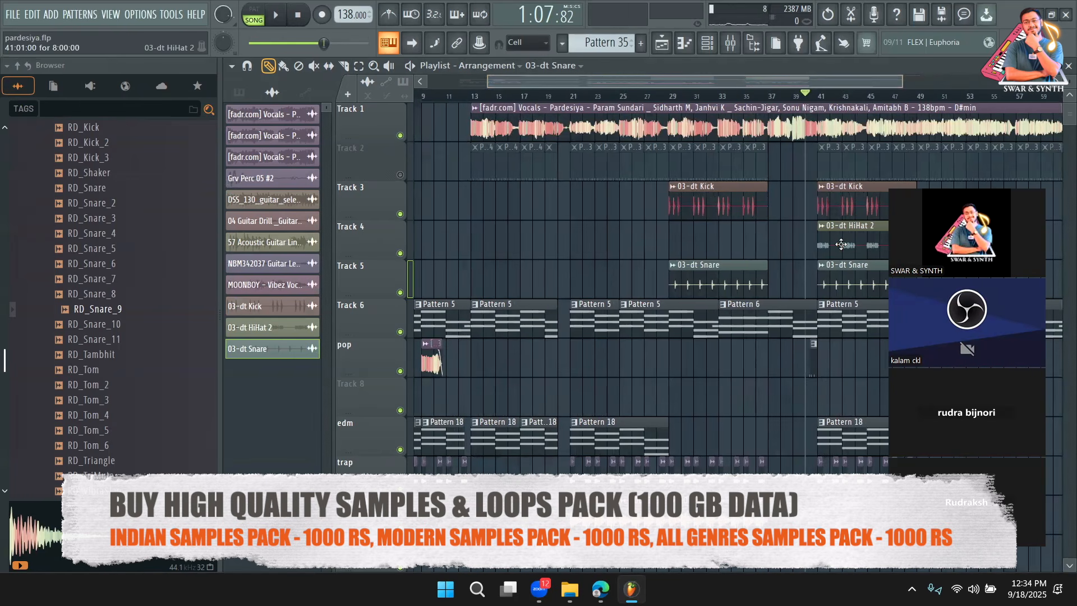
{"action": "left_click", "coordinate": [698, 205]}
{"action": "left_click", "coordinate": [475, 210]}
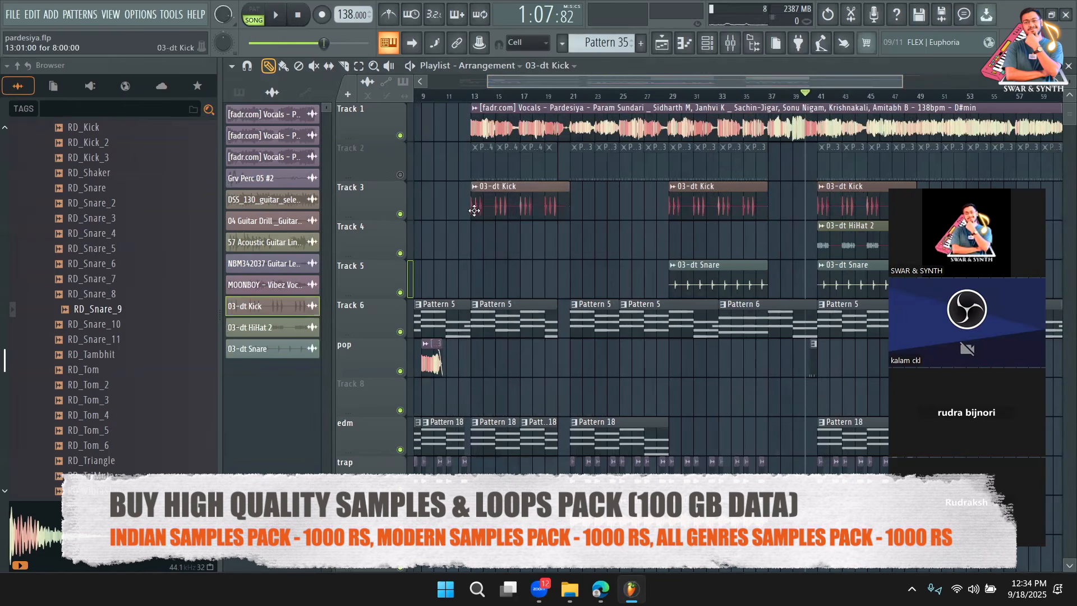
{"action": "left_click", "coordinate": [473, 94]}
{"action": "key", "text": "space"}
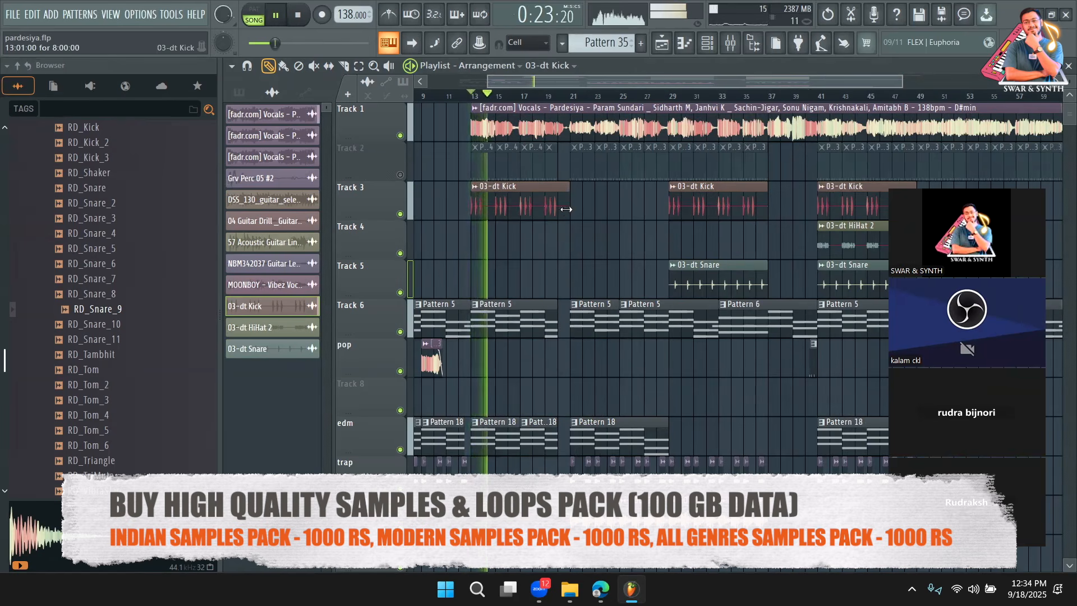
Step: Place copies of the 03-dt Kick and 03-dt Snare clips at bar 21 on Track 3 and Track 5
{"action": "left_click", "coordinate": [588, 215]}
{"action": "left_click", "coordinate": [695, 283]}
{"action": "left_click", "coordinate": [584, 283]}
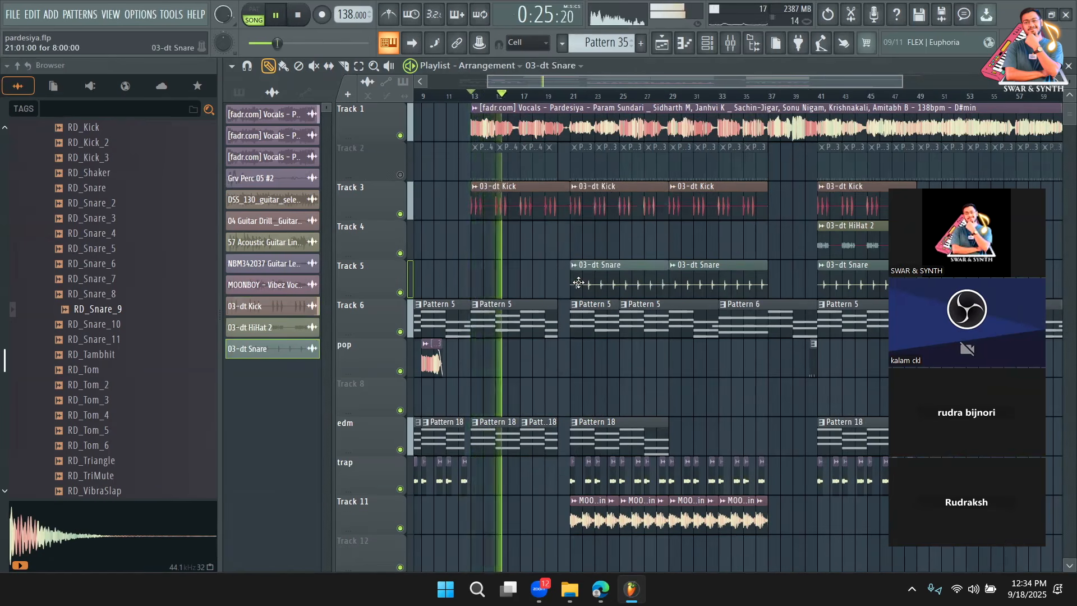
Step: Slice off the end of the bar 13 kick clip where the Pattern 5 clip below ends, and stop playback
{"action": "left_click", "coordinate": [344, 65]}
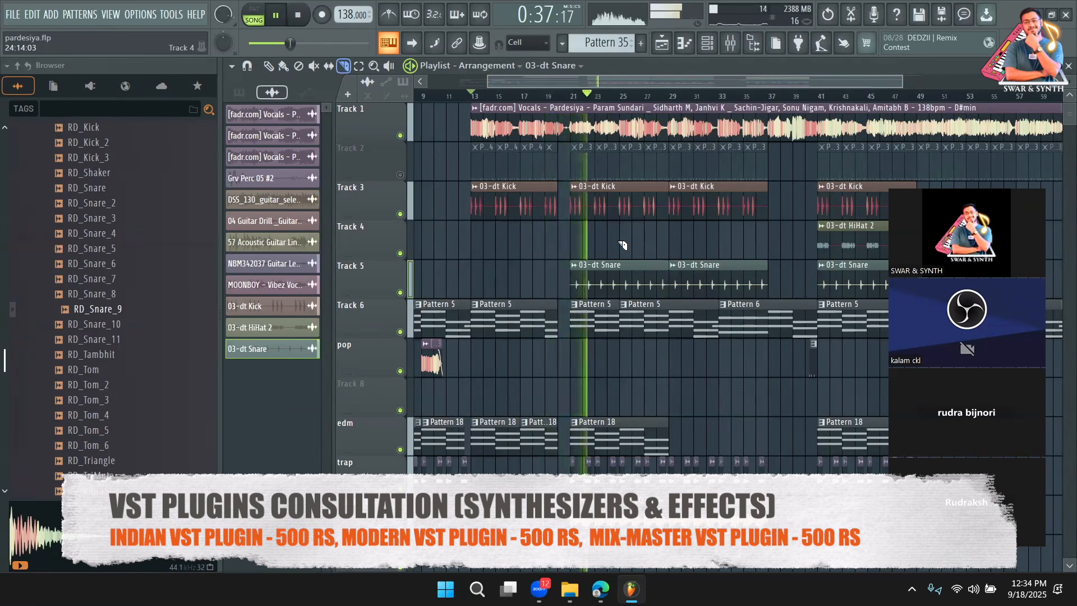
{"action": "key", "text": "space"}
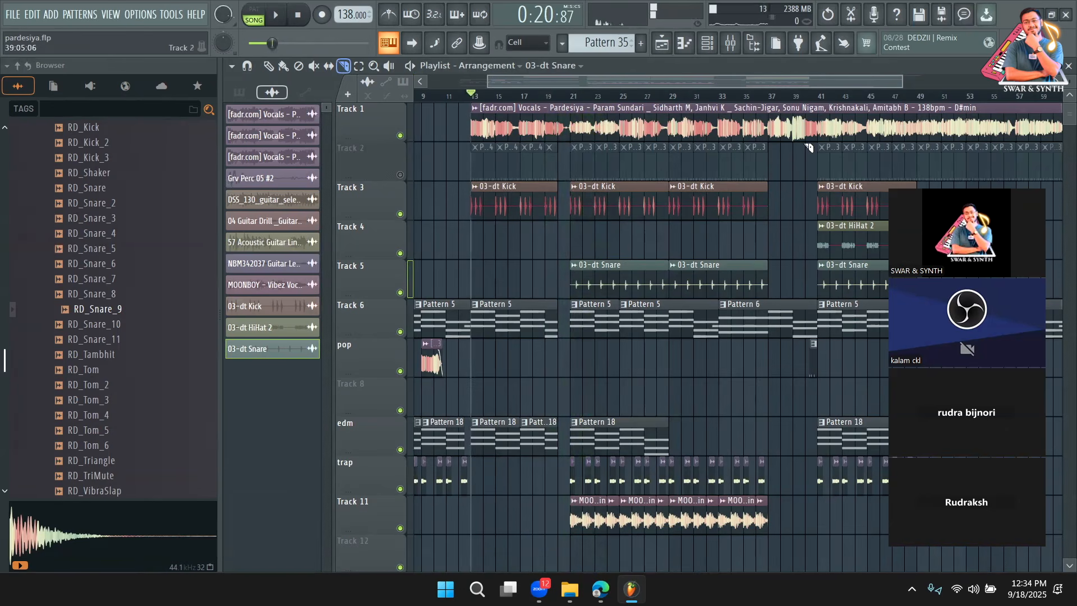
Step: Audition the section from bar 41 with the kick, hi-hat and snare loops, and stop playback
{"action": "left_click", "coordinate": [821, 98]}
{"action": "key", "text": "space"}
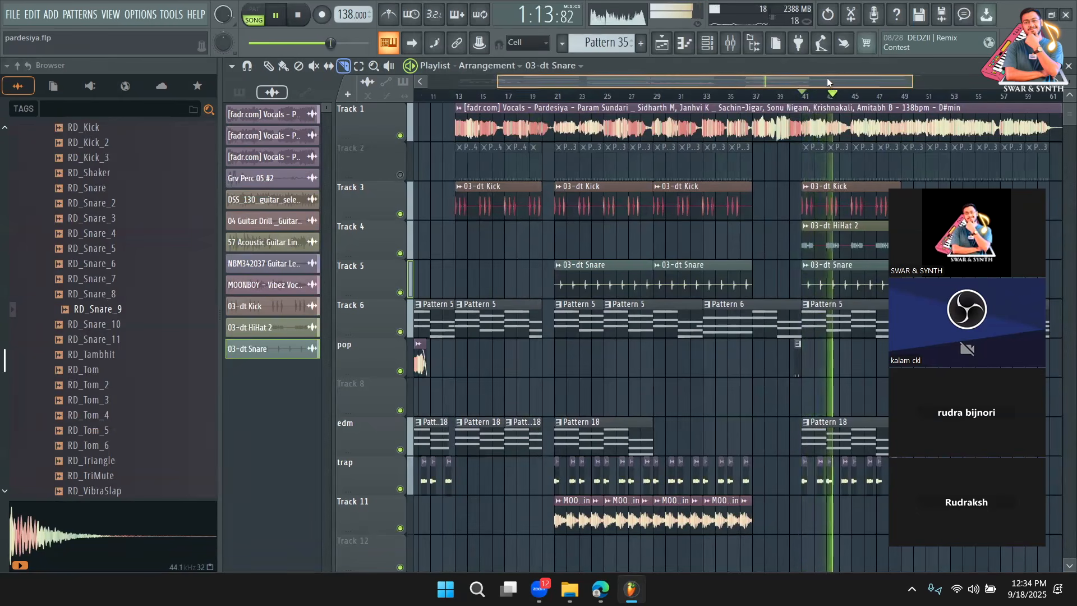
{"action": "left_click_drag", "start_coordinate": [827, 77], "coordinate": [871, 76]}
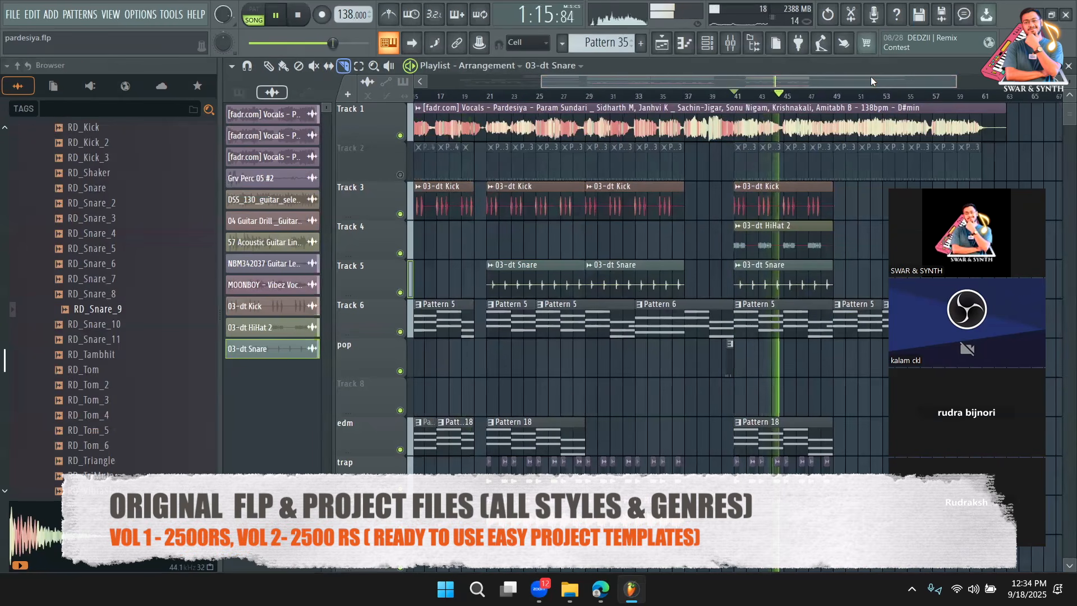
{"action": "left_click_drag", "start_coordinate": [870, 77], "coordinate": [903, 79]}
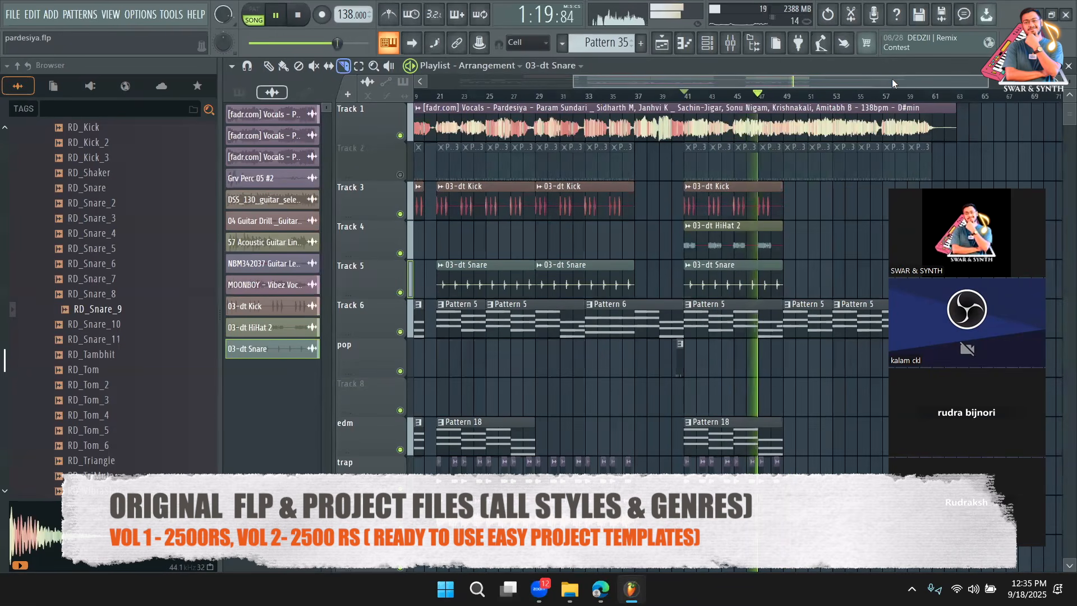
{"action": "key", "text": "space"}
{"action": "left_click_drag", "start_coordinate": [892, 79], "coordinate": [824, 80]}
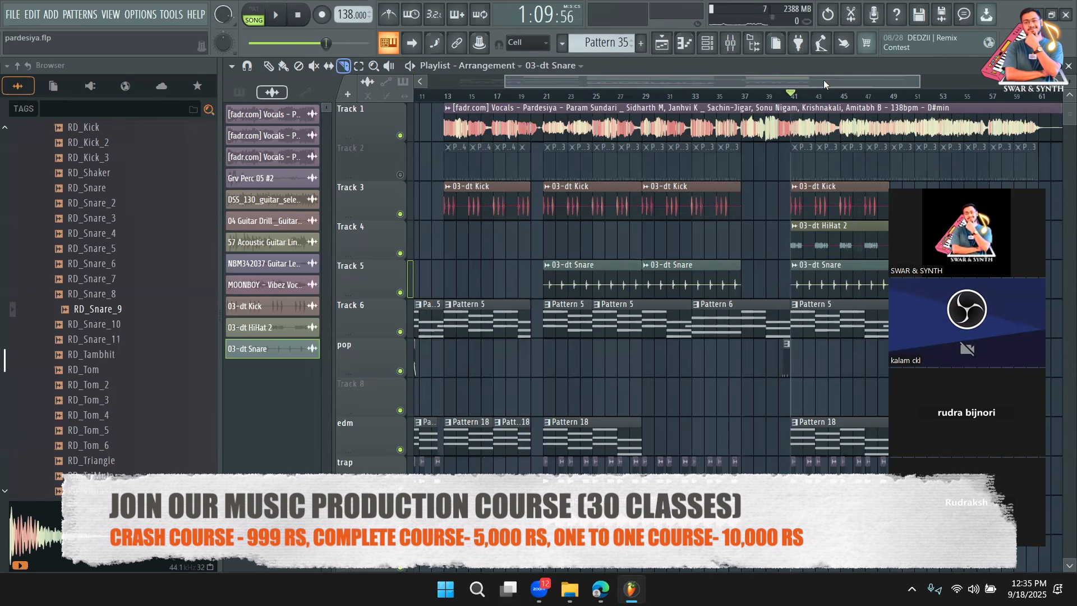
Step: Compare the section from bar 19 with Track 2 unmuted and muted, and stop playback
{"action": "left_click", "coordinate": [445, 100]}
{"action": "left_click_drag", "start_coordinate": [556, 79], "coordinate": [582, 79]}
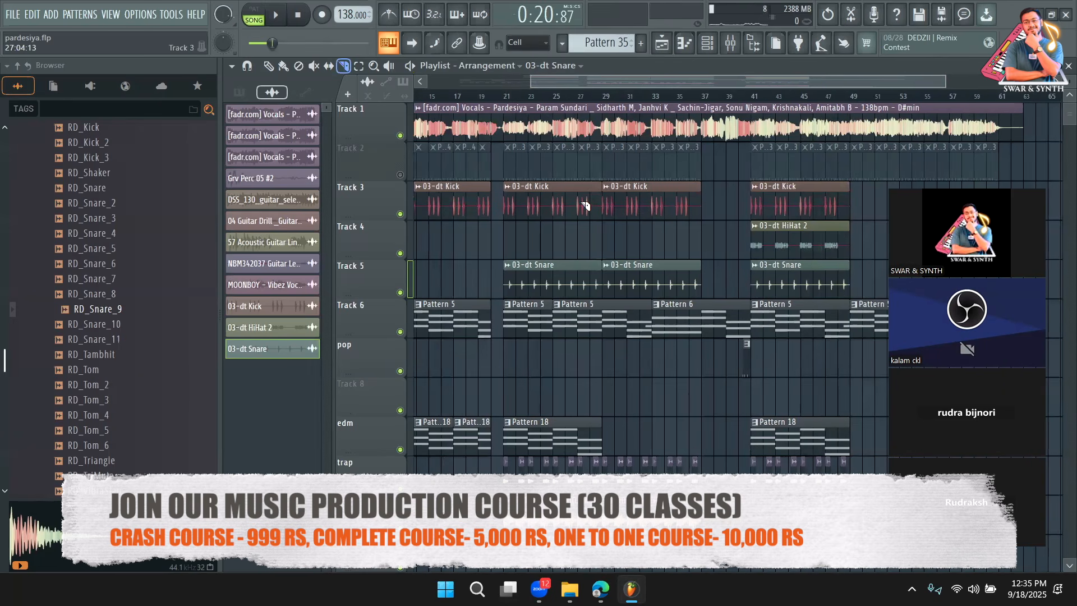
{"action": "left_click_drag", "start_coordinate": [570, 80], "coordinate": [550, 80]}
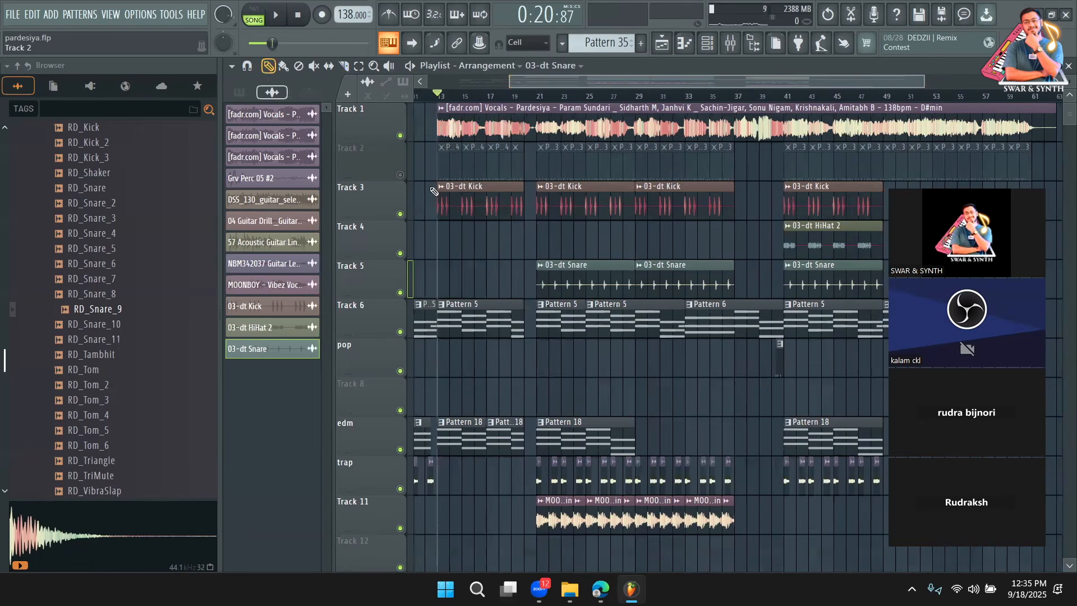
{"action": "left_click", "coordinate": [400, 174]}
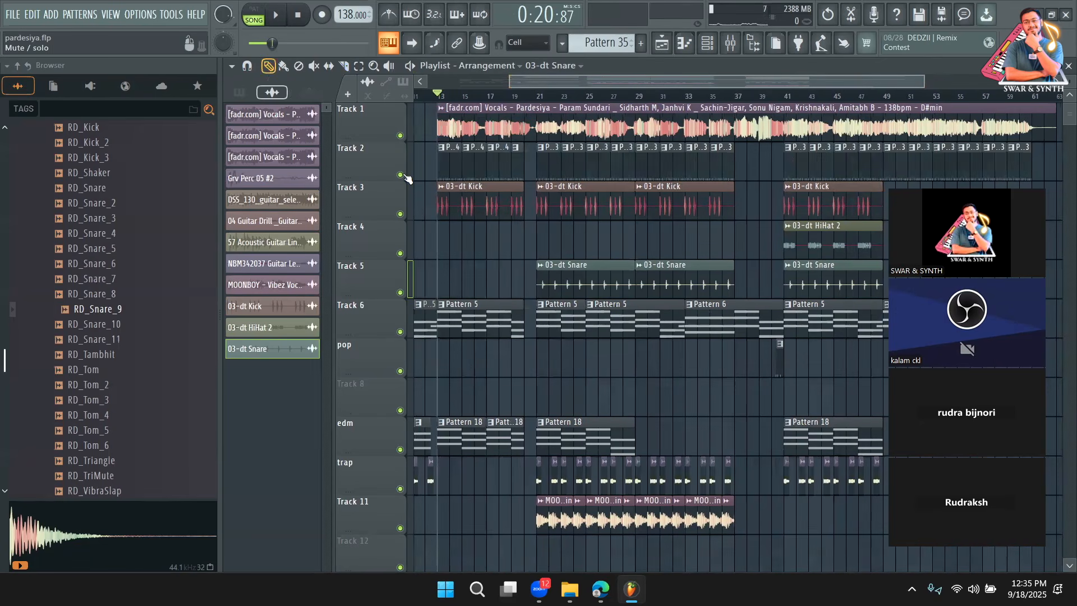
{"action": "left_click", "coordinate": [777, 370]}
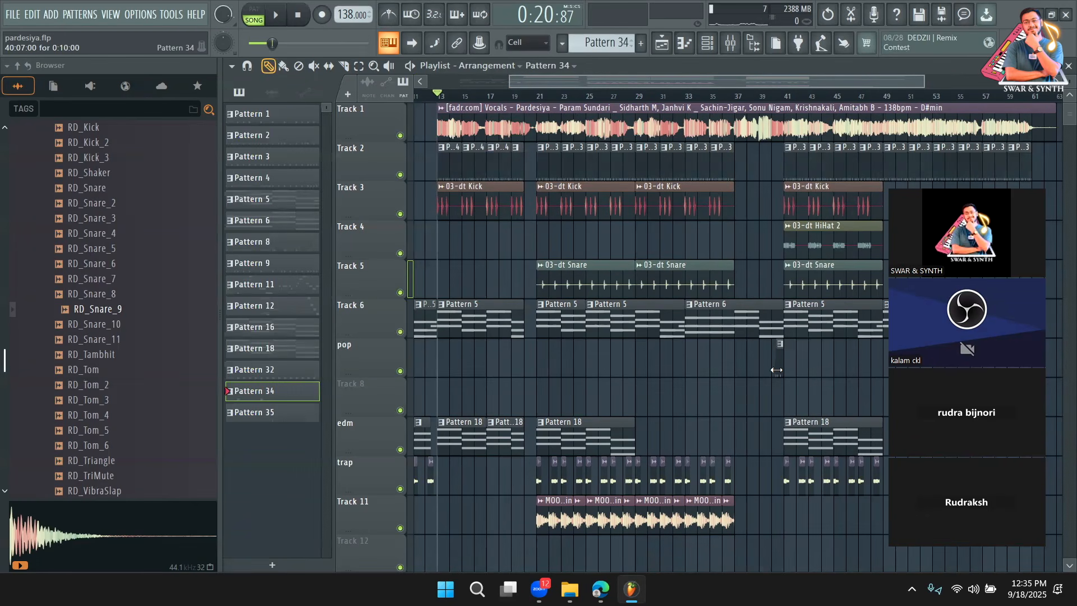
{"action": "left_click_drag", "start_coordinate": [923, 81], "coordinate": [762, 83]}
{"action": "left_click", "coordinate": [584, 99]}
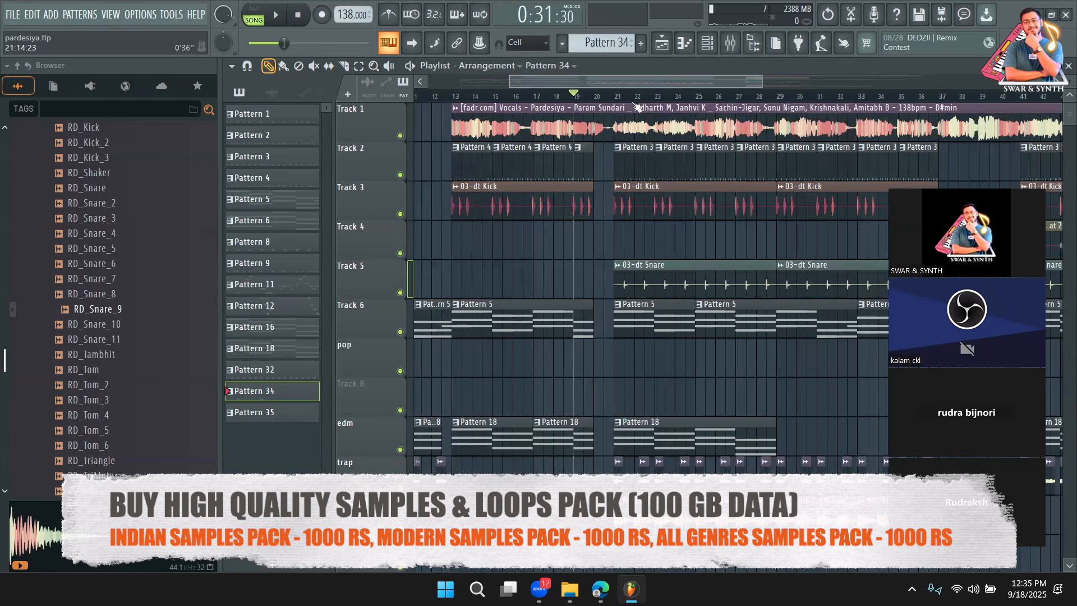
{"action": "key", "text": "space"}
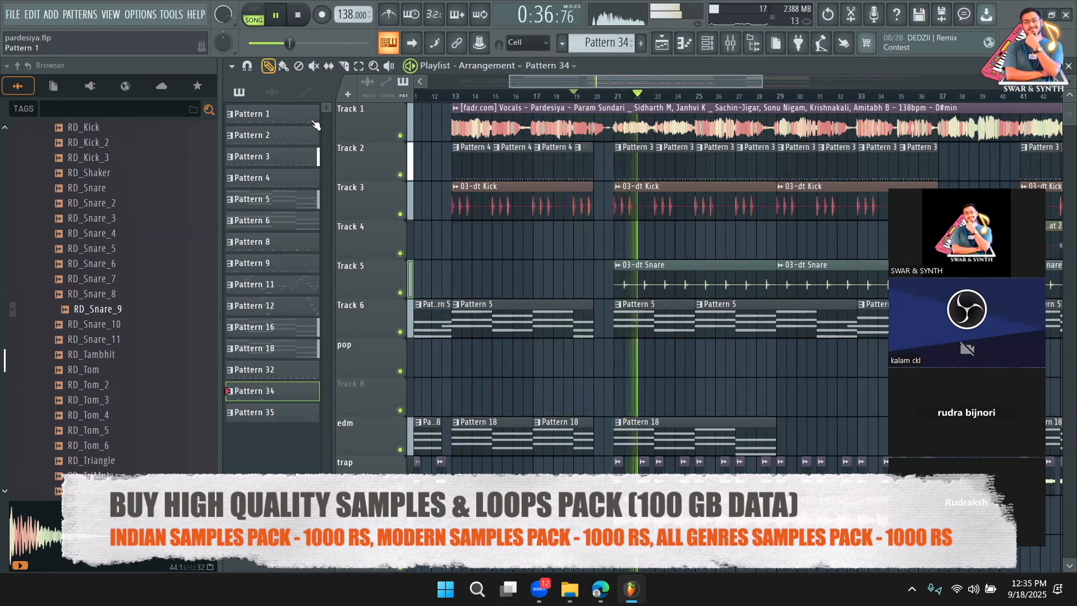
{"action": "left_click", "coordinate": [400, 174]}
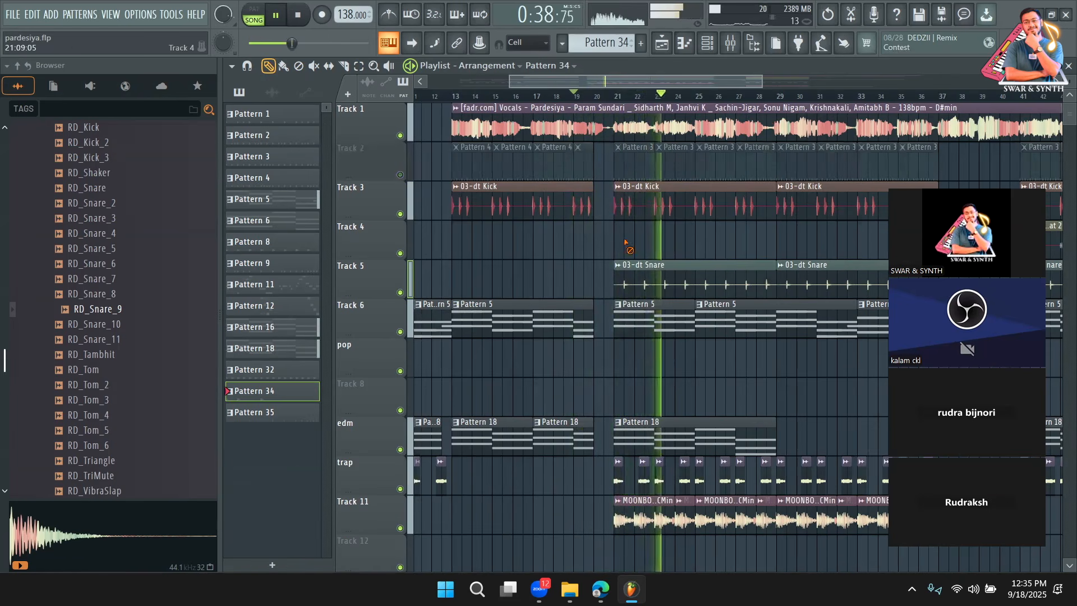
{"action": "left_click_drag", "start_coordinate": [673, 83], "coordinate": [675, 87]}
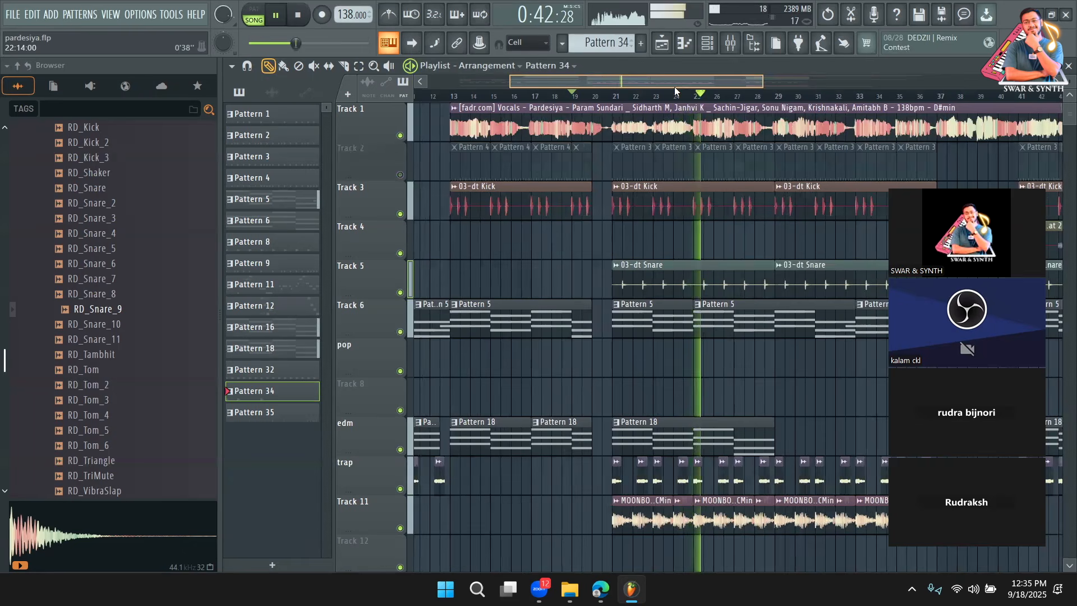
{"action": "key", "text": "space"}
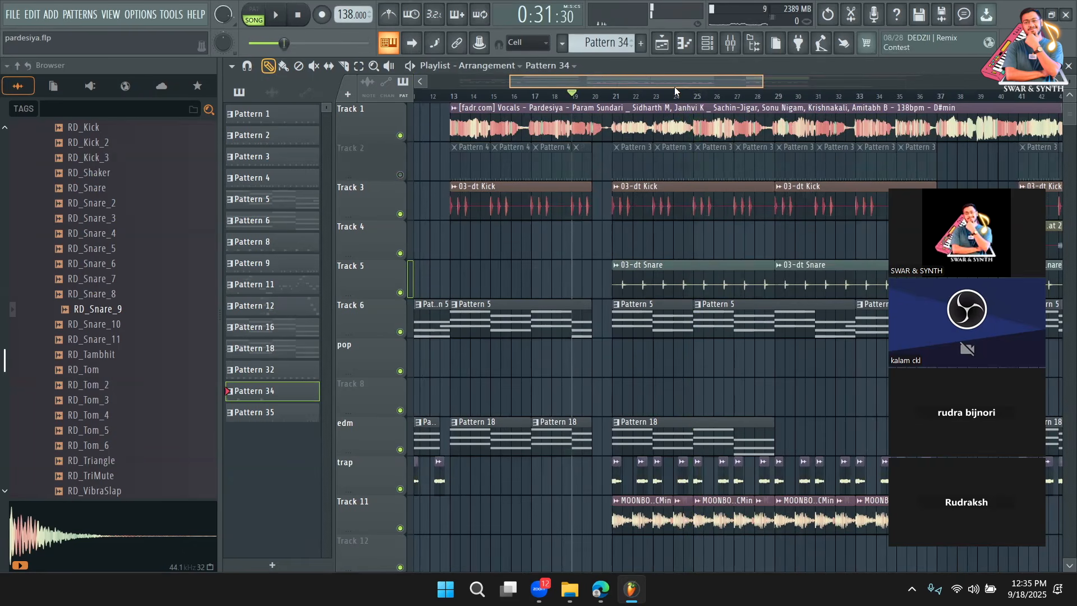
Step: Create the new empty Pattern 37 and add an RD_Snare_9 hit on its first step
{"action": "left_click_drag", "start_coordinate": [675, 90], "coordinate": [789, 79]}
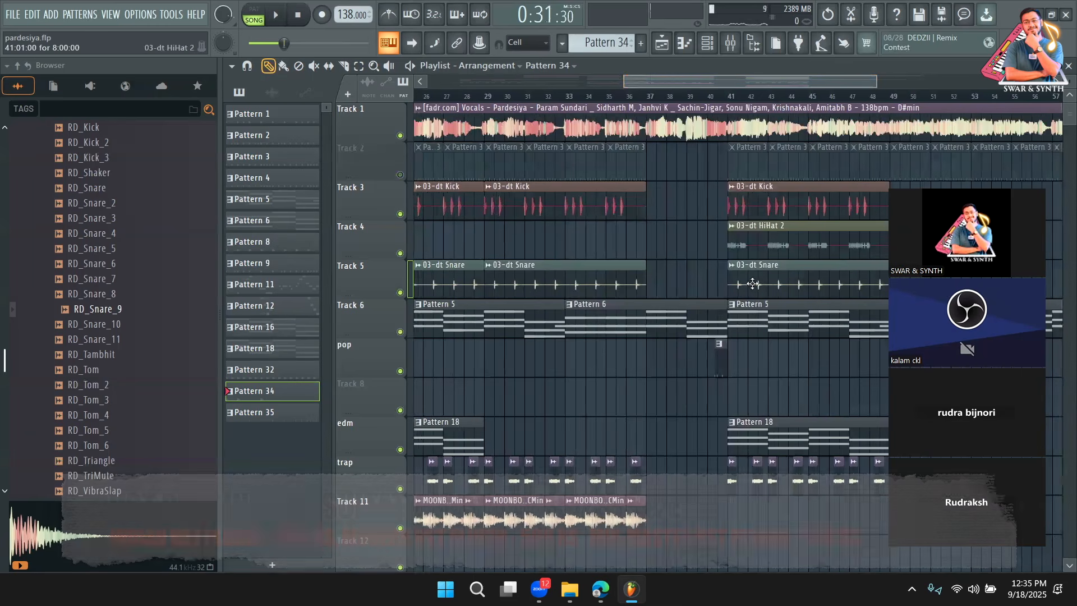
{"action": "left_click", "coordinate": [707, 43]}
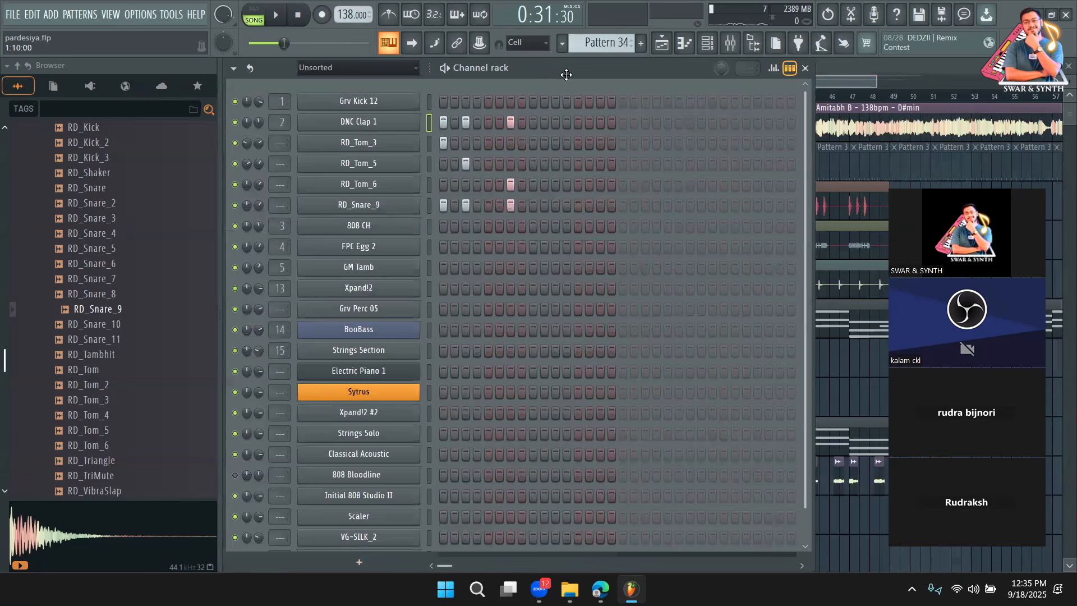
{"action": "key", "text": "F4"}
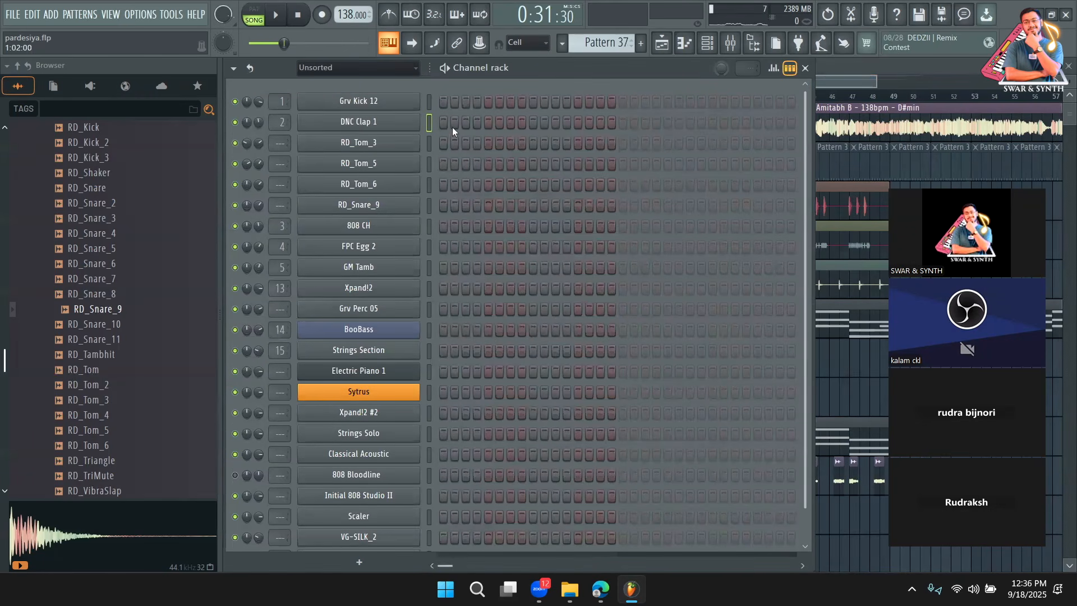
{"action": "left_click", "coordinate": [388, 211]}
{"action": "left_click", "coordinate": [447, 375]}
{"action": "left_click", "coordinate": [531, 81]}
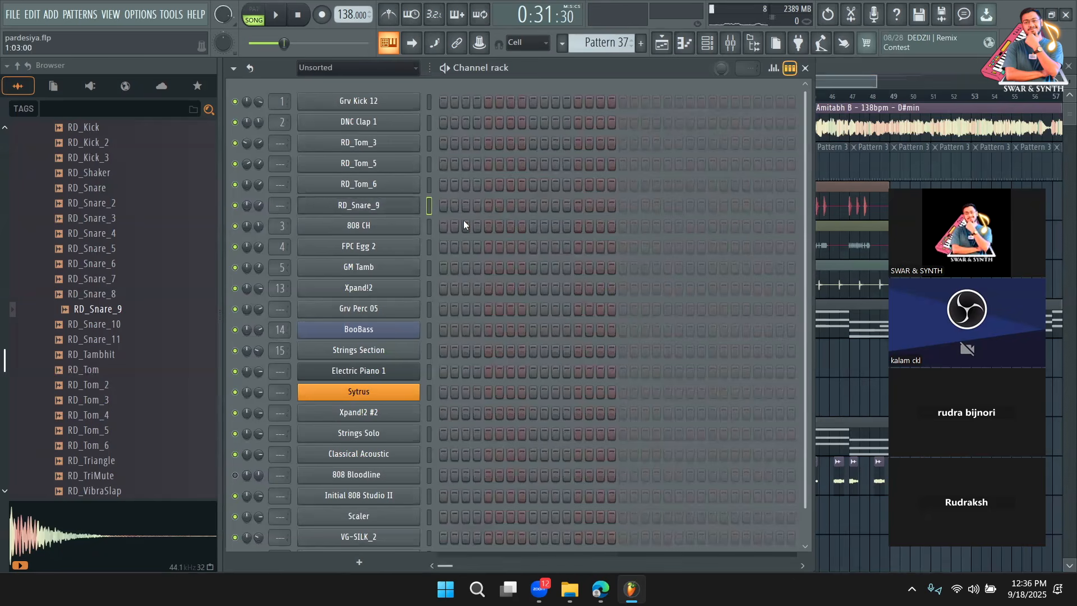
{"action": "left_click", "coordinate": [441, 207]}
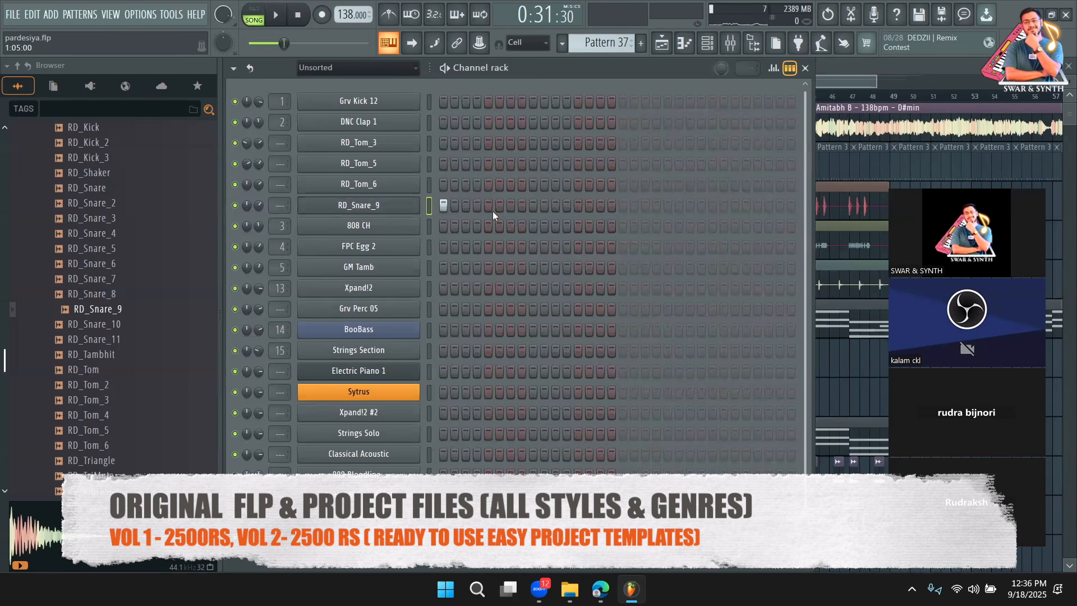
Step: Start playback from bar 19 and place a Pattern 37 clip on Track 4 in the gap before bar 21
{"action": "left_click", "coordinate": [852, 81]}
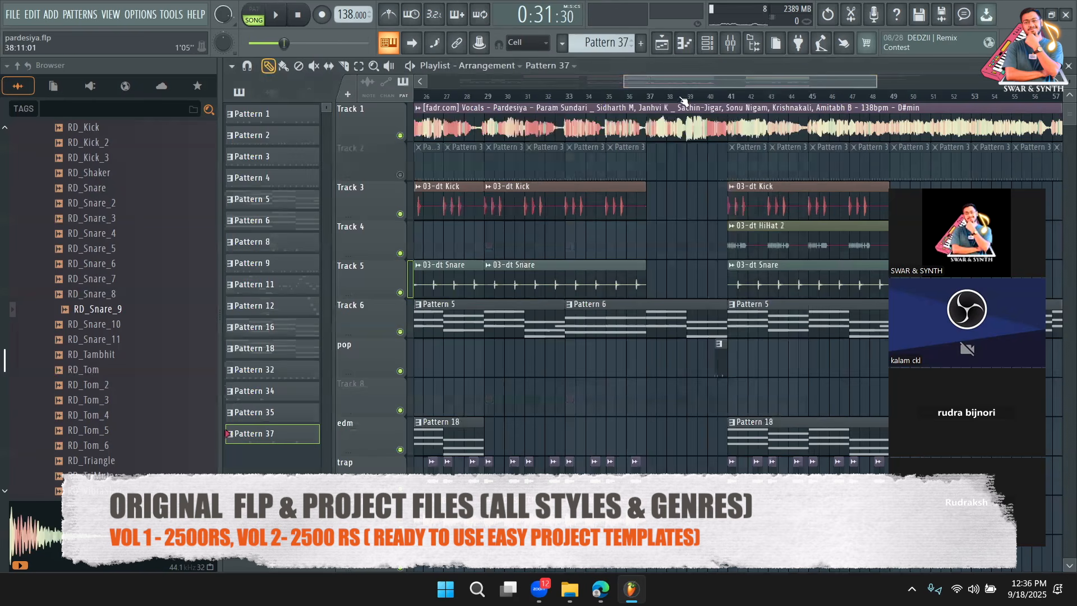
{"action": "key", "text": "space"}
{"action": "left_click", "coordinate": [508, 247]}
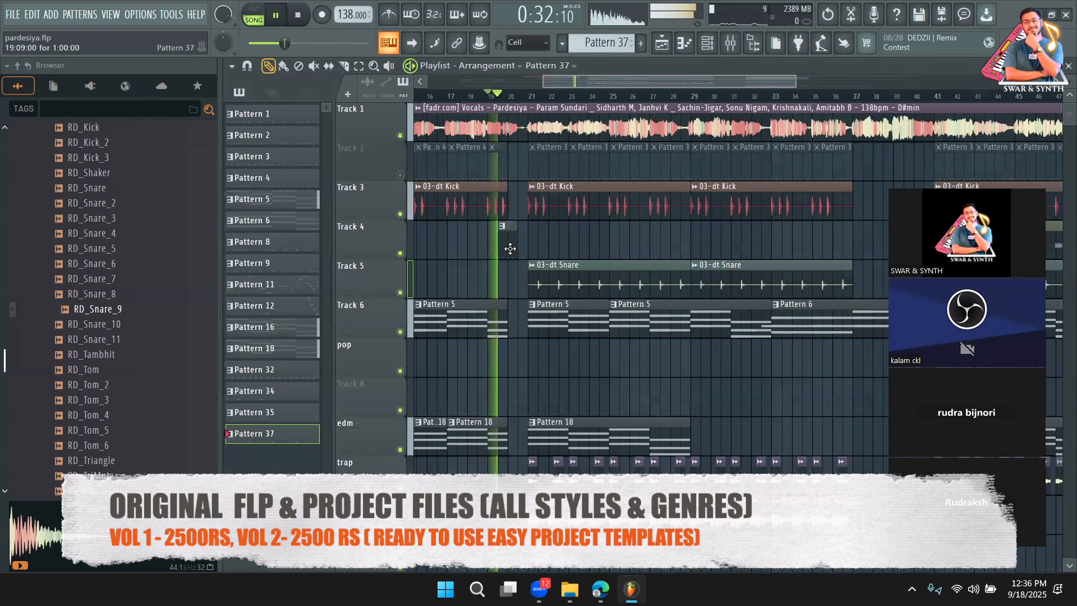
Step: Add RD_Snare_9 C5 notes on the remaining beats of Pattern 37 and one halfway between beats 3 and 4, and preview them
{"action": "double_click", "coordinate": [513, 241]}
{"action": "key", "text": "space"}
{"action": "left_click_drag", "start_coordinate": [843, 81], "coordinate": [572, 79]}
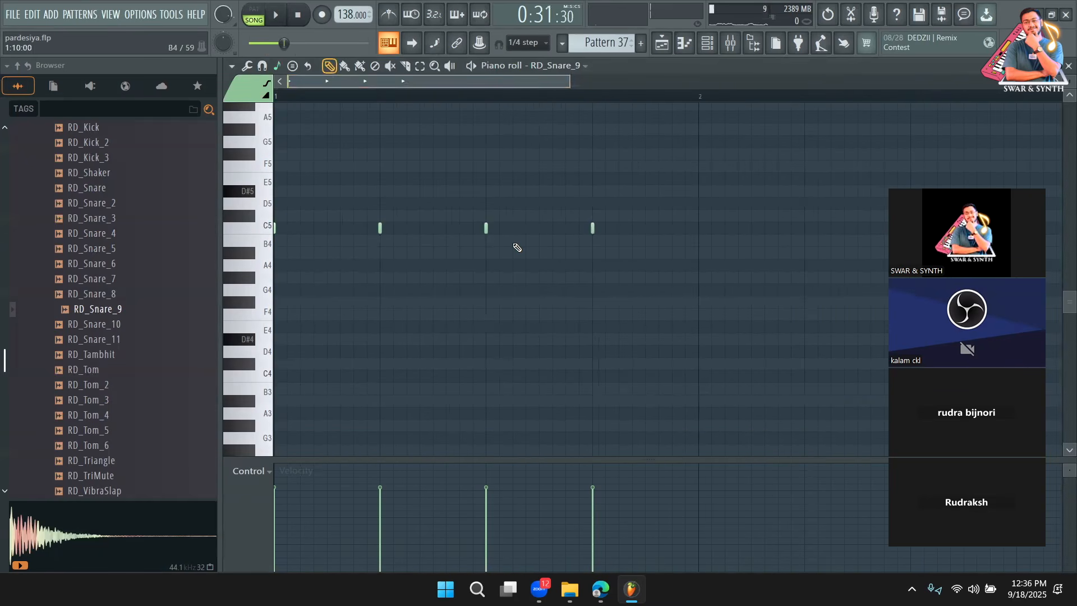
{"action": "left_click", "coordinate": [486, 229]}
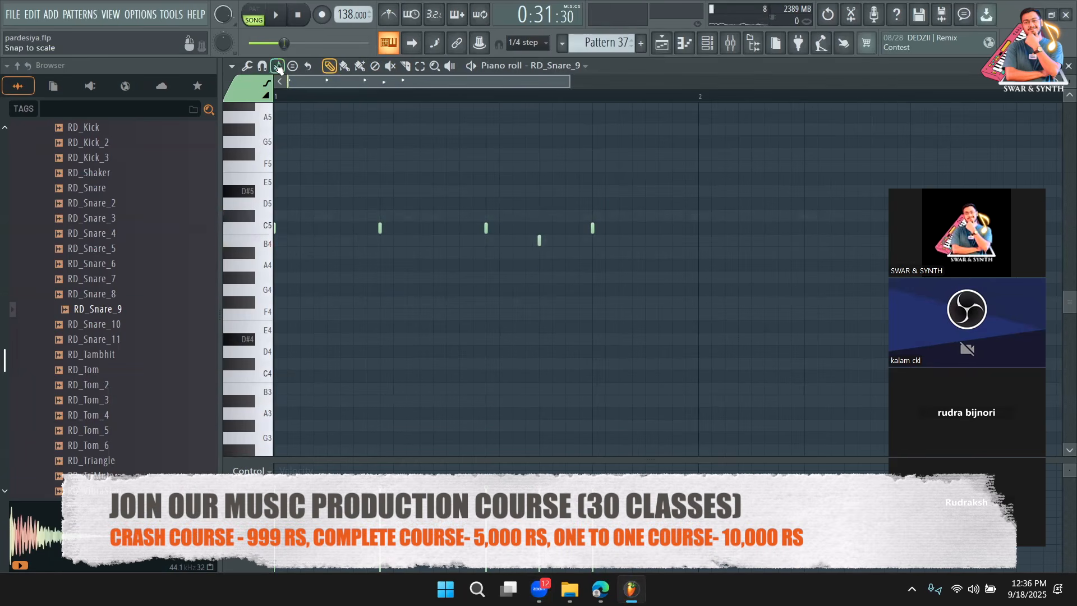
{"action": "left_click_drag", "start_coordinate": [537, 247], "coordinate": [538, 228]}
{"action": "key", "text": "space"}
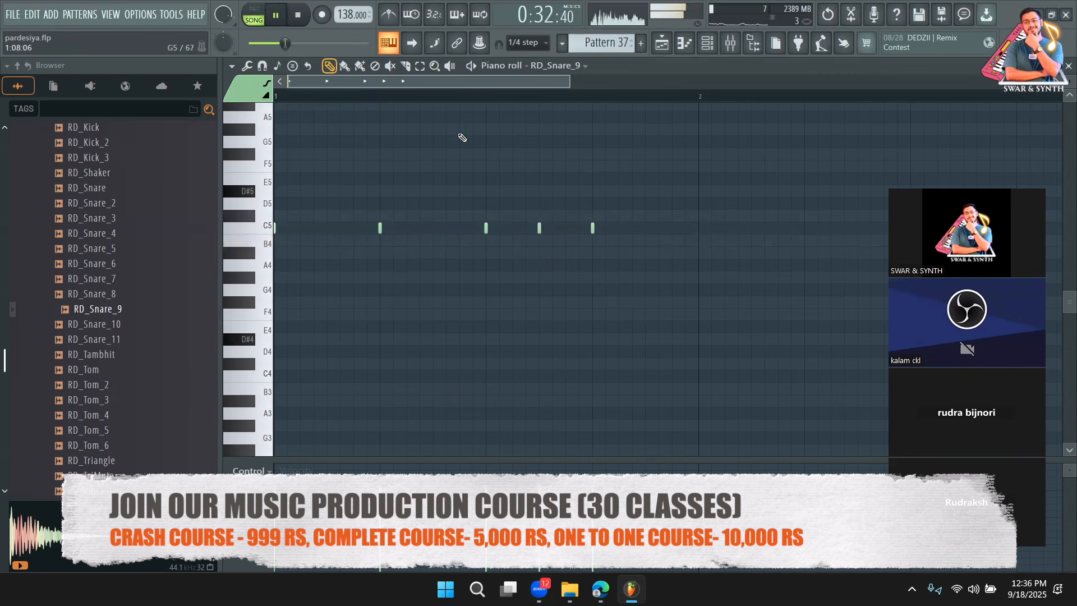
{"action": "key", "text": "space"}
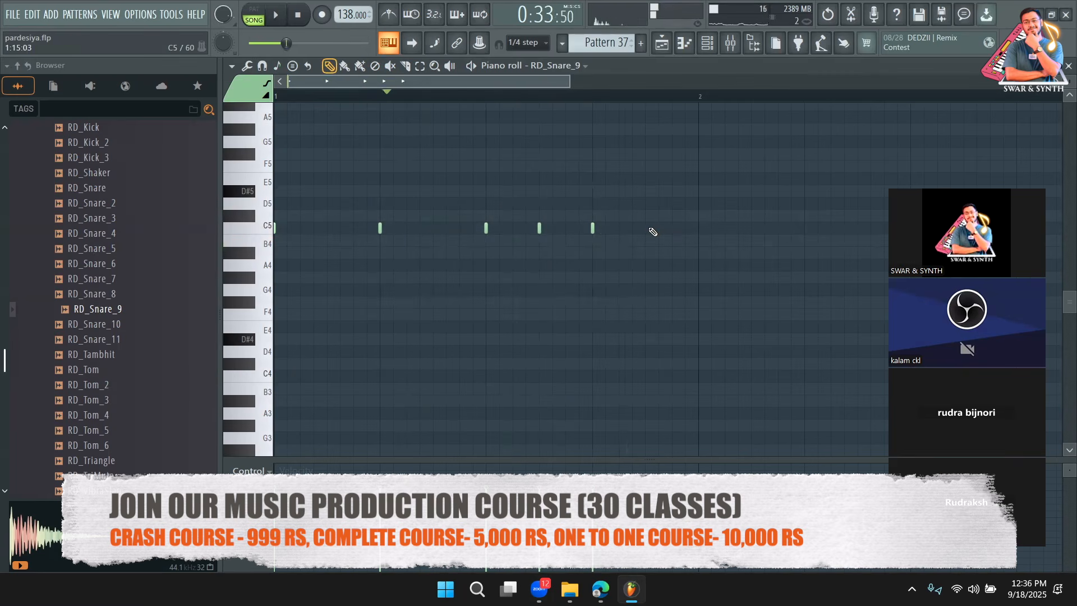
Step: Add five increasingly dense C5 snare notes after beat 4 to form a roll, preview it and return to the playlist
{"action": "left_click", "coordinate": [618, 229]}
{"action": "left_click", "coordinate": [645, 228]}
{"action": "left_click", "coordinate": [672, 228]}
{"action": "left_click", "coordinate": [666, 228]}
{"action": "left_click_drag", "start_coordinate": [666, 228], "coordinate": [685, 228]}
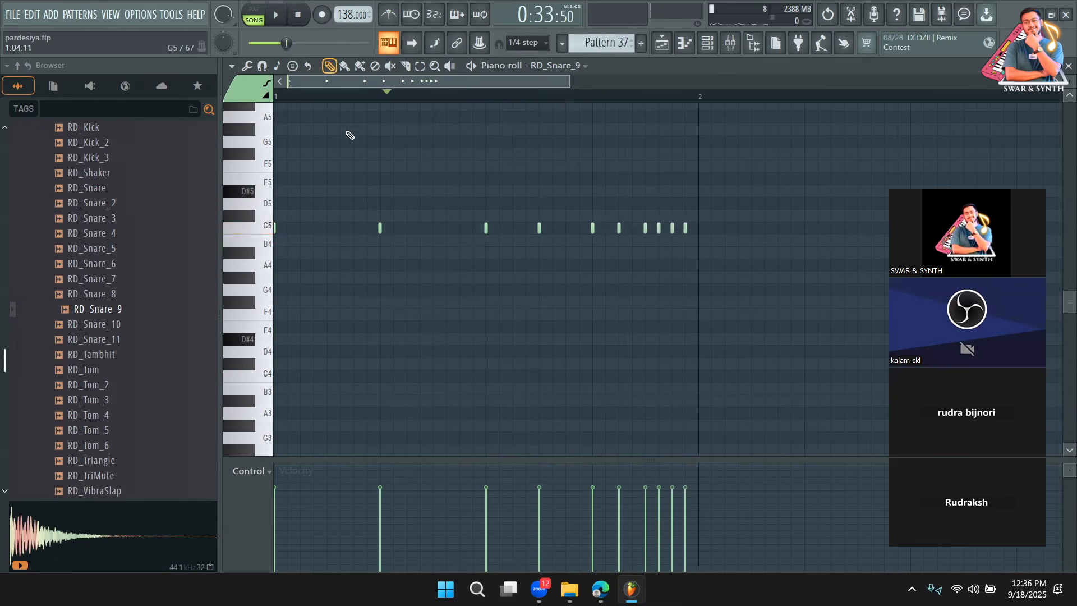
{"action": "key", "text": "space"}
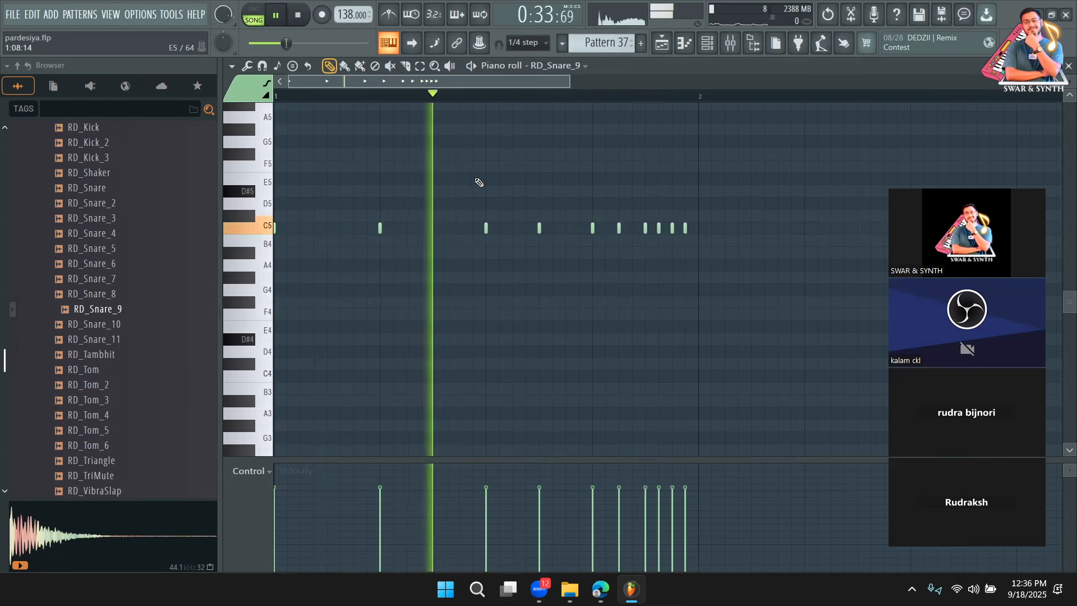
{"action": "key", "text": "F5"}
{"action": "key", "text": "space"}
Step: Place a Pattern 35 clip on Track 8 at bar 37 and play from that bar
{"action": "left_click_drag", "start_coordinate": [568, 79], "coordinate": [644, 79]}
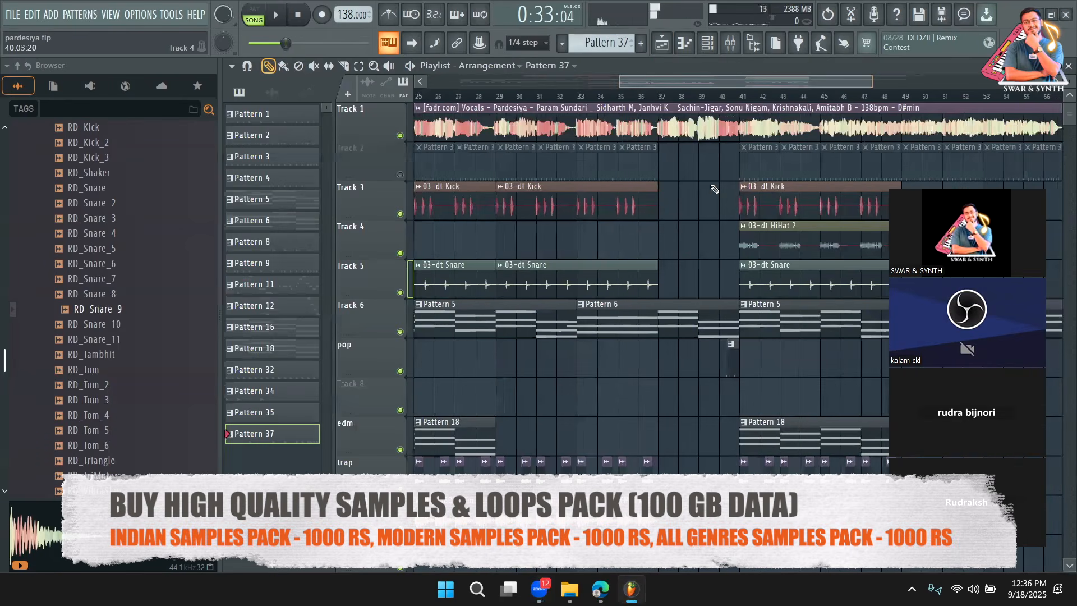
{"action": "left_click", "coordinate": [297, 412]}
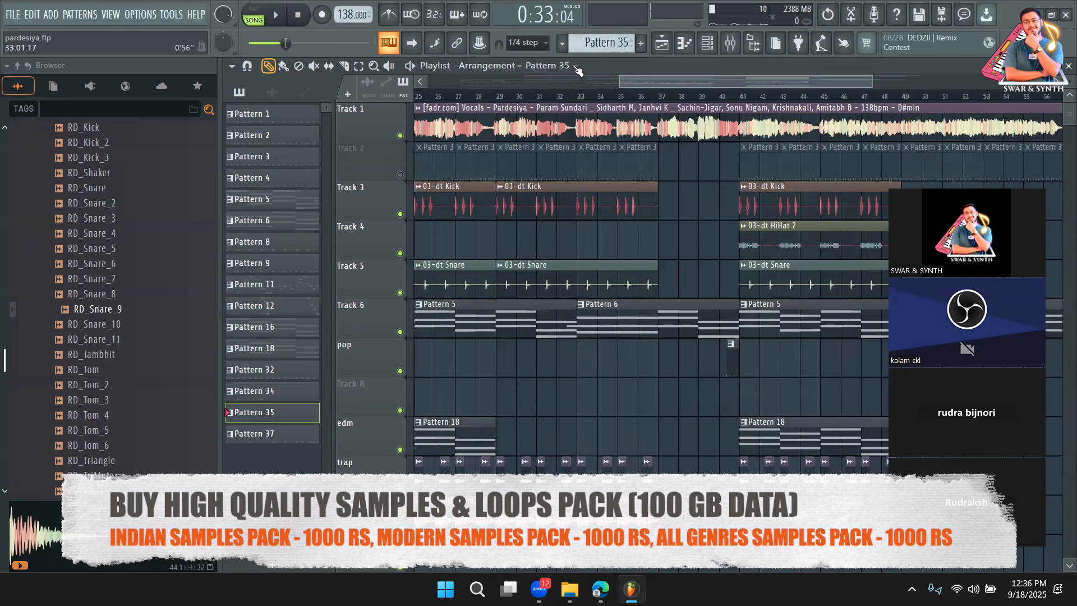
{"action": "left_click", "coordinate": [521, 42]}
{"action": "left_click", "coordinate": [524, 65]}
{"action": "left_click", "coordinate": [684, 396]}
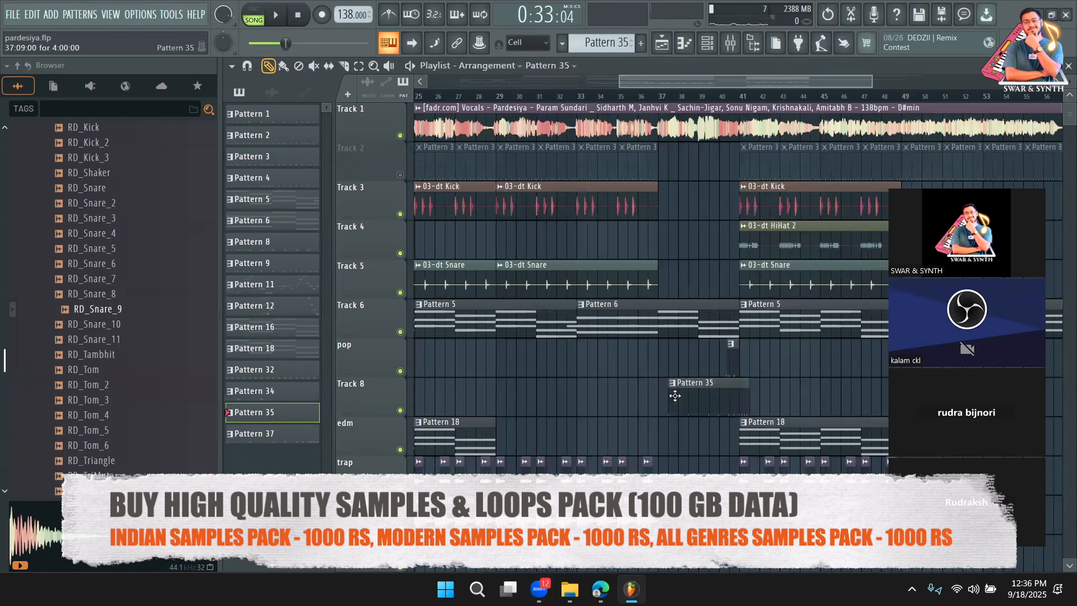
{"action": "key", "text": "space"}
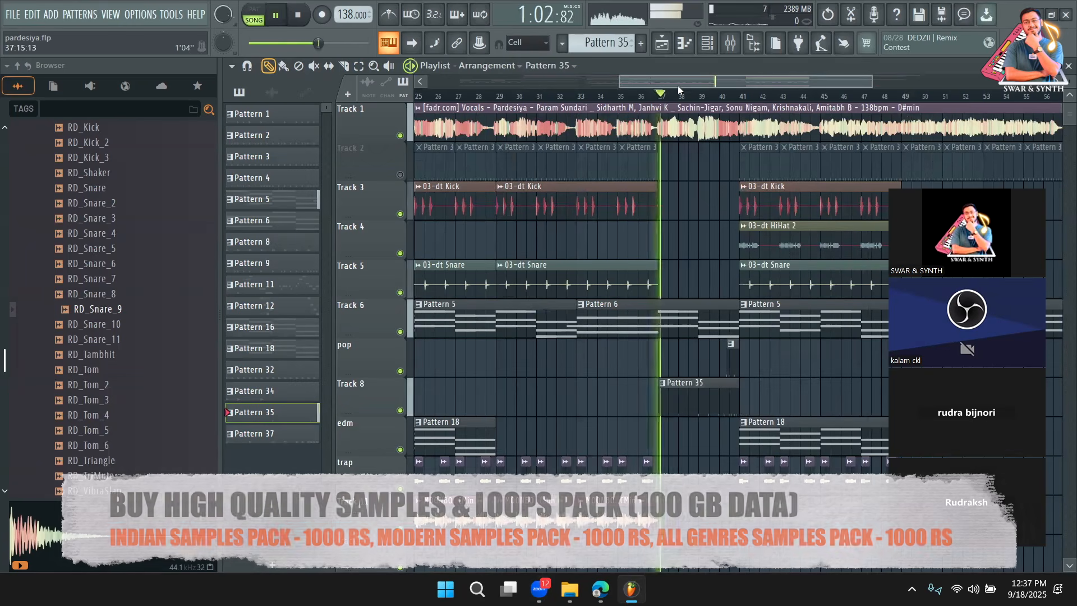
{"action": "left_click_drag", "start_coordinate": [685, 84], "coordinate": [695, 87]}
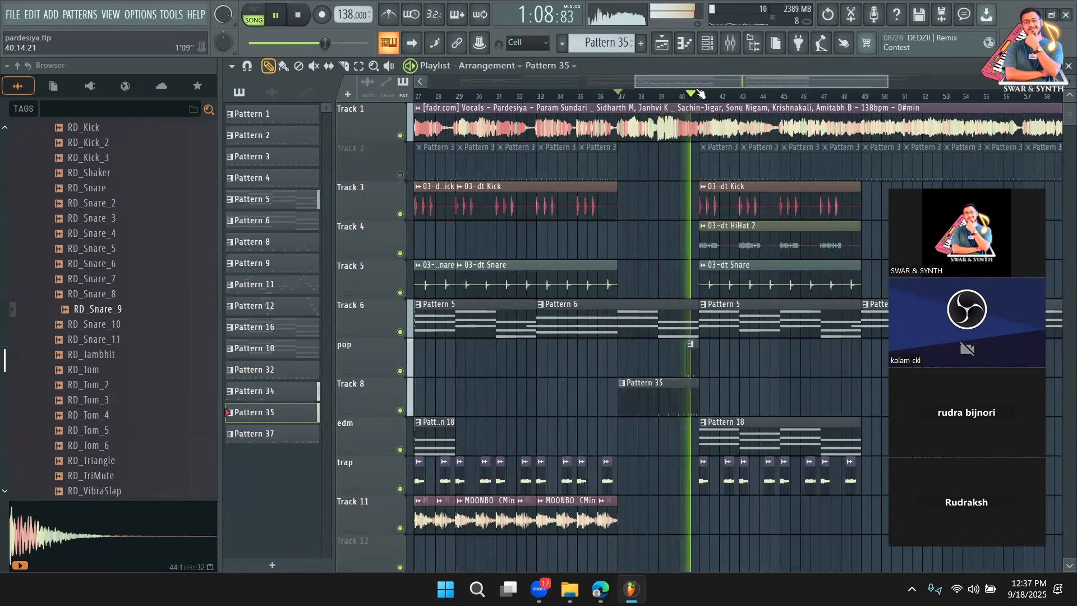
Step: Stop playback and trim the start of the Pattern 37 clip on Track 4 so only its second half before bar 21 remains
{"action": "left_click_drag", "start_coordinate": [695, 83], "coordinate": [568, 84]}
{"action": "key", "text": "space"}
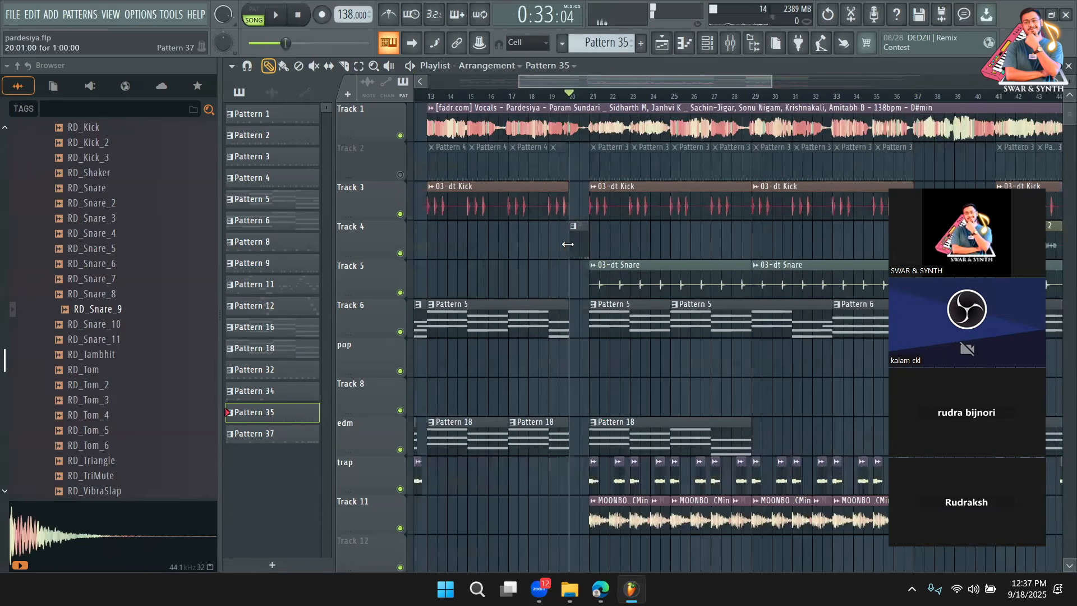
{"action": "left_click_drag", "start_coordinate": [570, 245], "coordinate": [579, 258]}
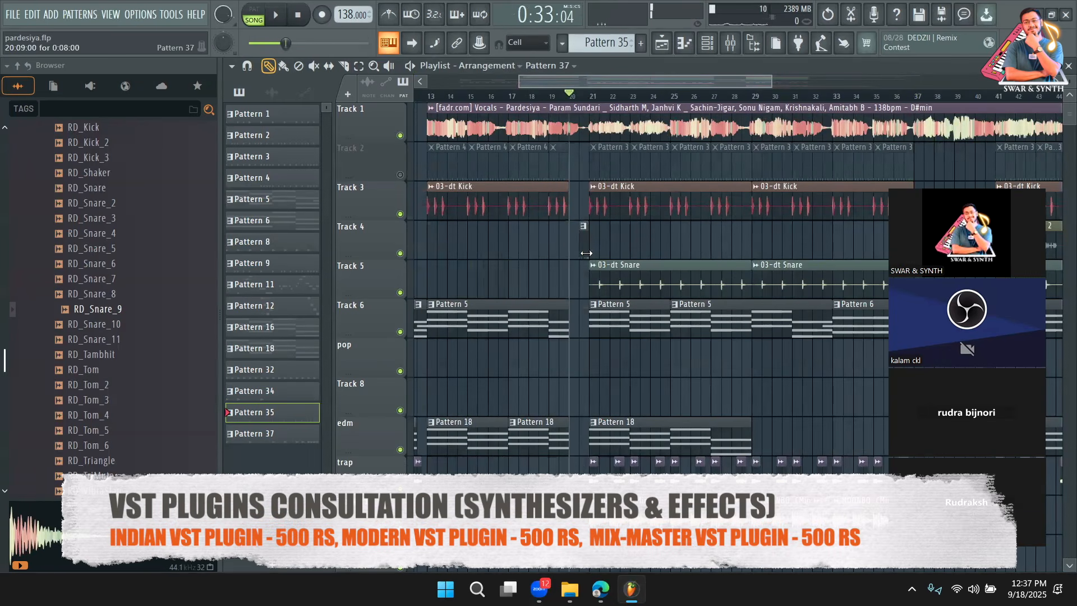
Step: Audition the trimmed snare roll from bar 19, stop playback, and lower the RD_Snare_9 channel volume to about 50%
{"action": "key", "text": "space"}
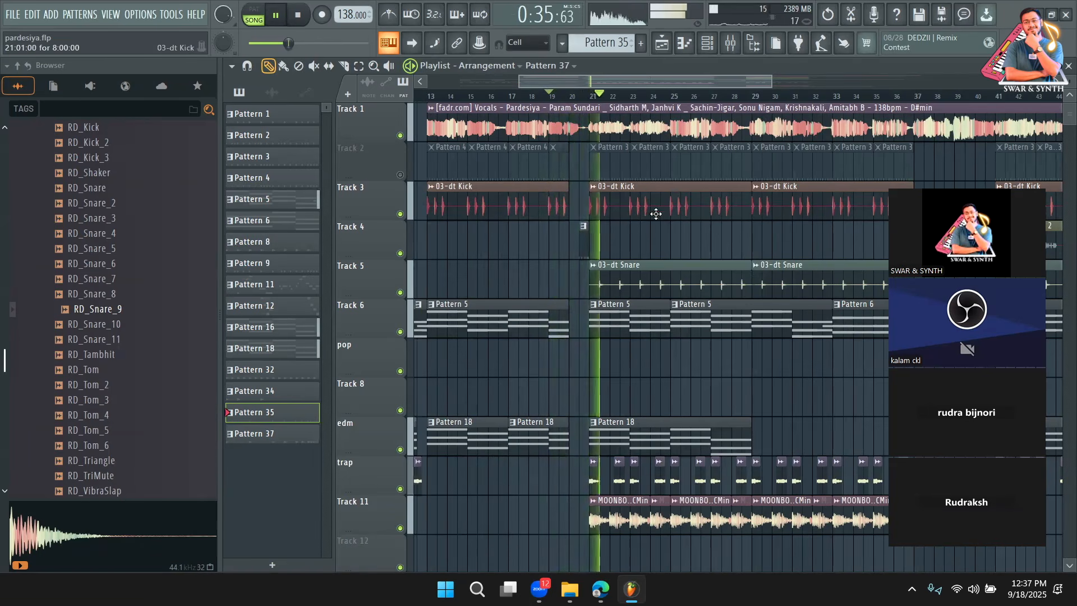
{"action": "left_click_drag", "start_coordinate": [771, 81], "coordinate": [821, 82]}
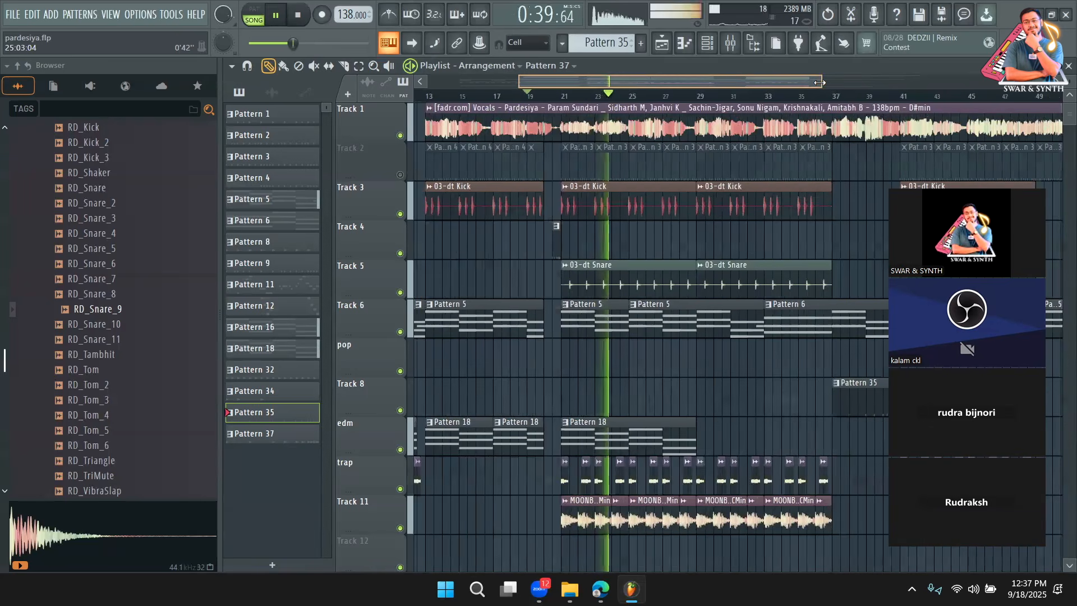
{"action": "key", "text": "space"}
{"action": "left_click", "coordinate": [706, 44]}
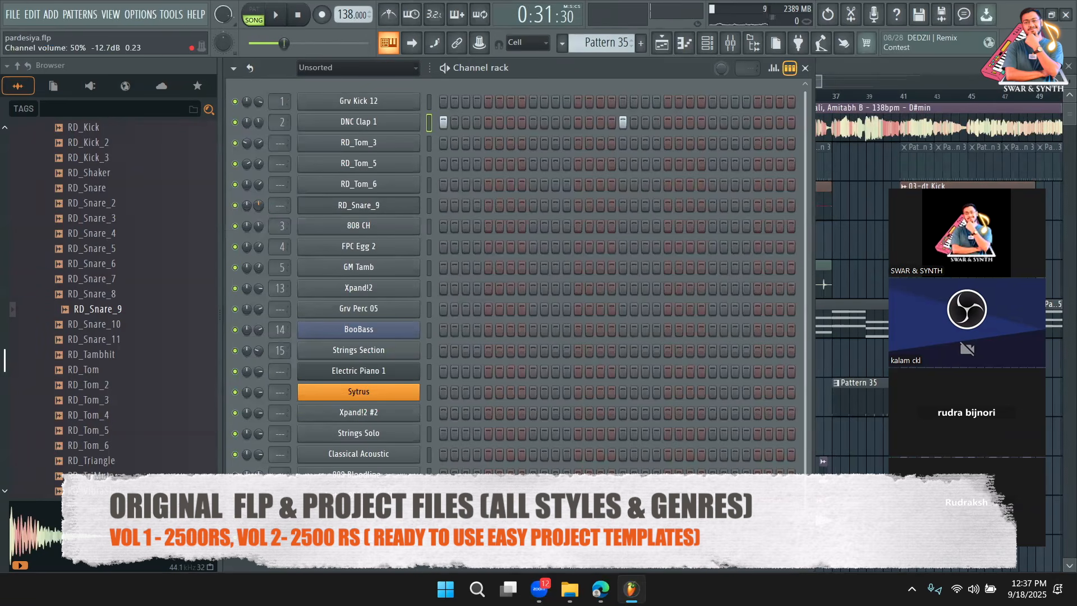
{"action": "left_click", "coordinate": [805, 68]}
Step: Place copies of the 03-dt Kick, 03-dt HiHat 2 and 03-dt Snare loops on Tracks 3 to 5 at bars 49 and 57
{"action": "left_click_drag", "start_coordinate": [800, 79], "coordinate": [1045, 110]}
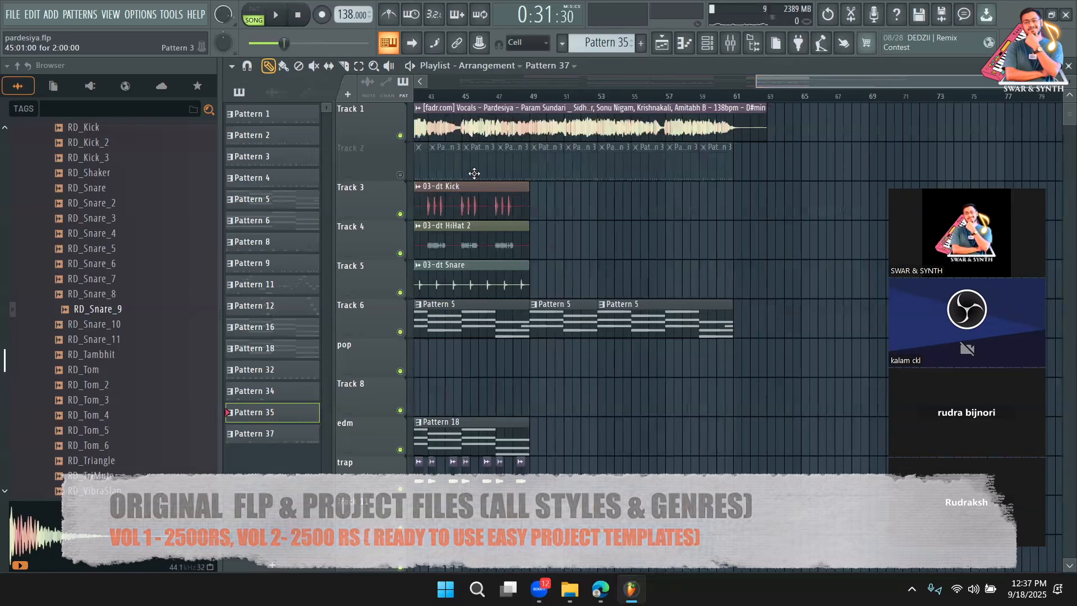
{"action": "left_click", "coordinate": [483, 203]}
{"action": "left_click", "coordinate": [559, 206]}
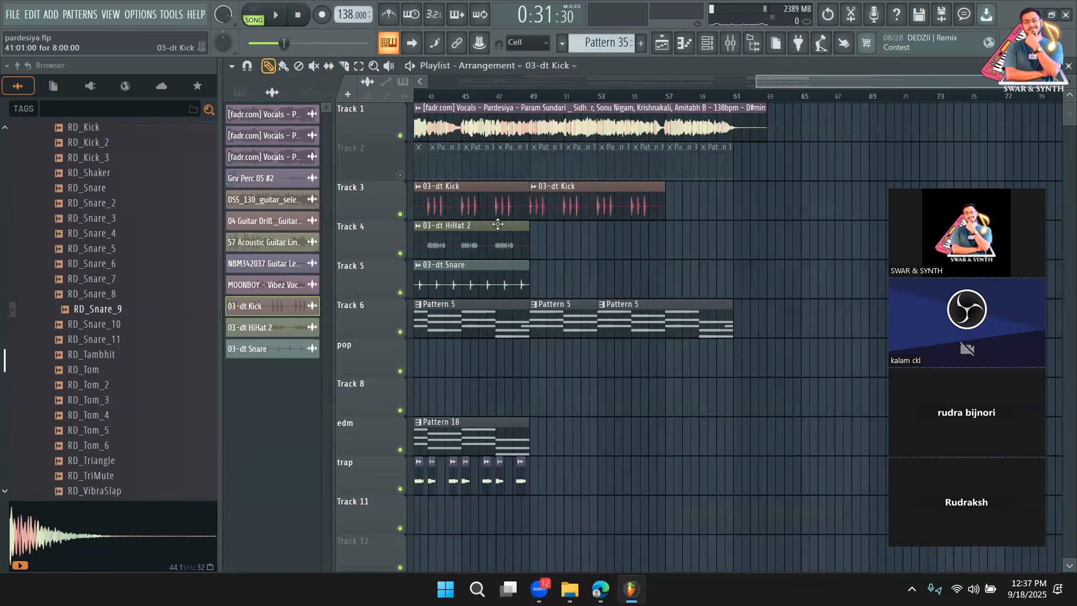
{"action": "left_click", "coordinate": [544, 244]}
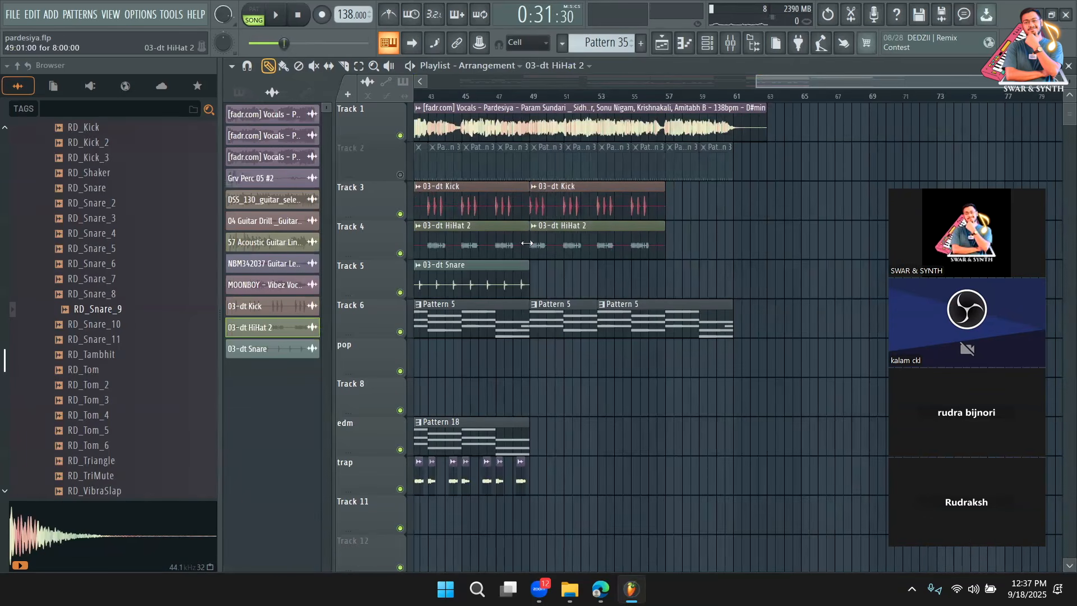
{"action": "left_click", "coordinate": [537, 286]}
{"action": "left_click", "coordinate": [673, 203]}
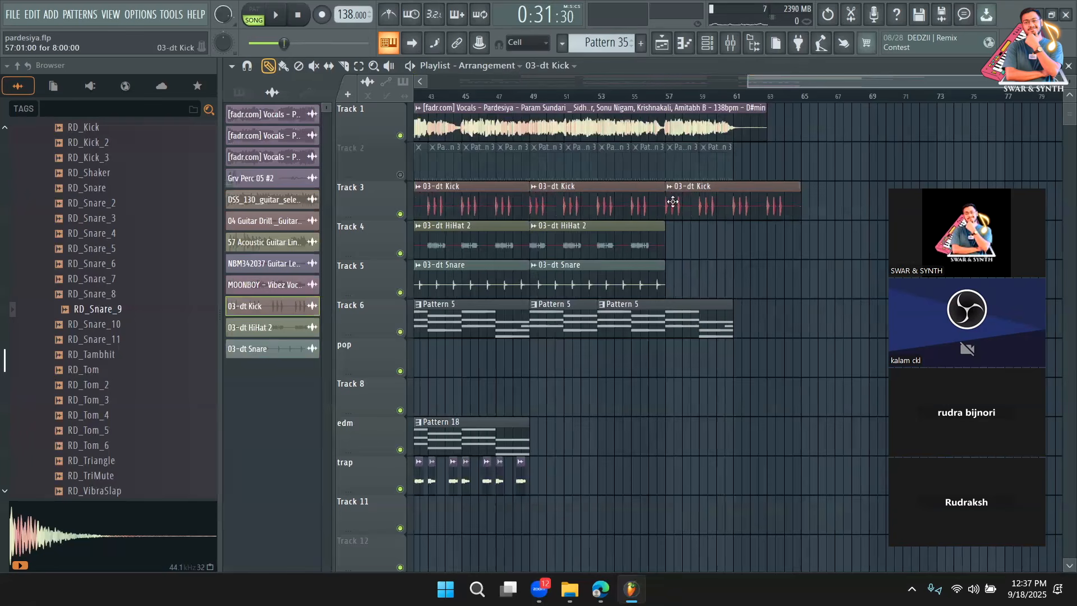
{"action": "left_click", "coordinate": [671, 240]}
{"action": "left_click", "coordinate": [671, 279]}
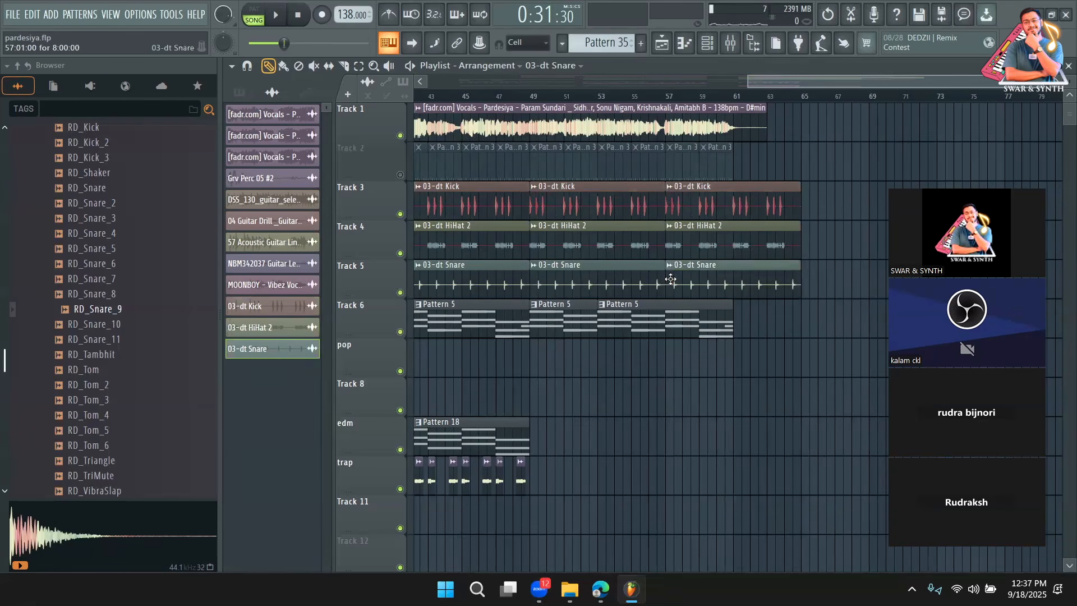
Step: Cut the kick, hi-hat and snare loops off at bar 61 and audition the section from bar 57 and from around bar 47
{"action": "left_click_drag", "start_coordinate": [741, 184], "coordinate": [741, 302]}
{"action": "key", "text": "space"}
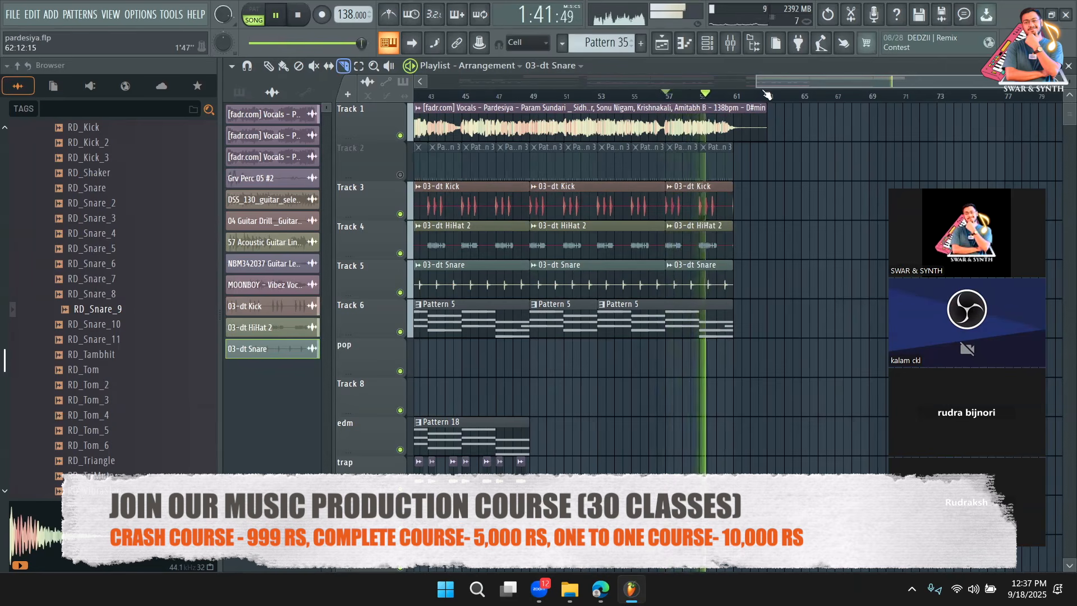
{"action": "left_click", "coordinate": [269, 66]}
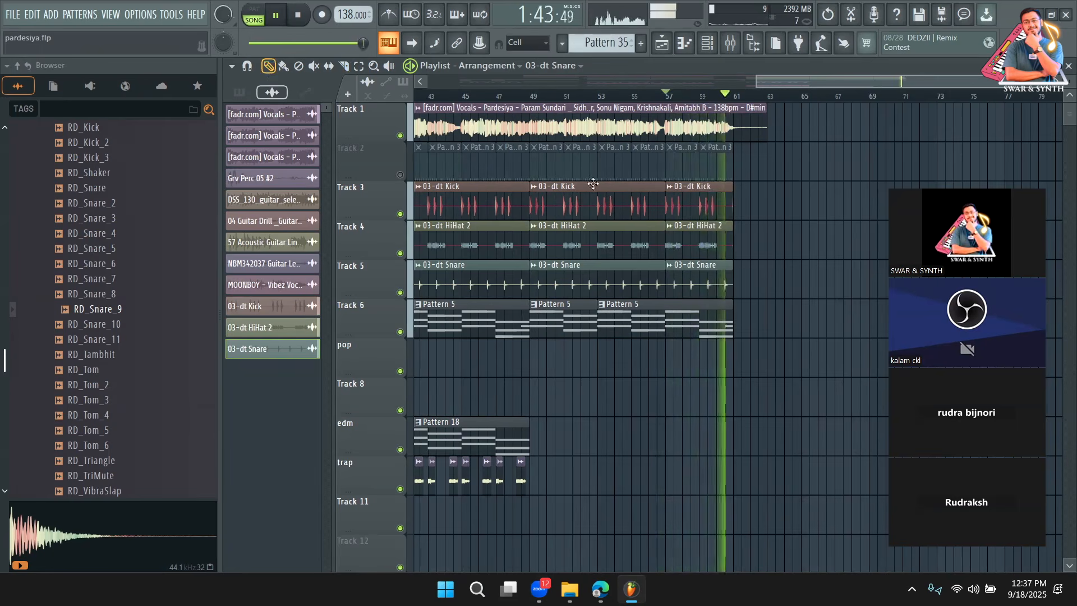
{"action": "mouse_move", "coordinate": [732, 213]}
{"action": "left_mouse_down"}
{"action": "mouse_move", "coordinate": [759, 221]}
{"action": "mouse_move", "coordinate": [733, 219]}
{"action": "left_mouse_up"}
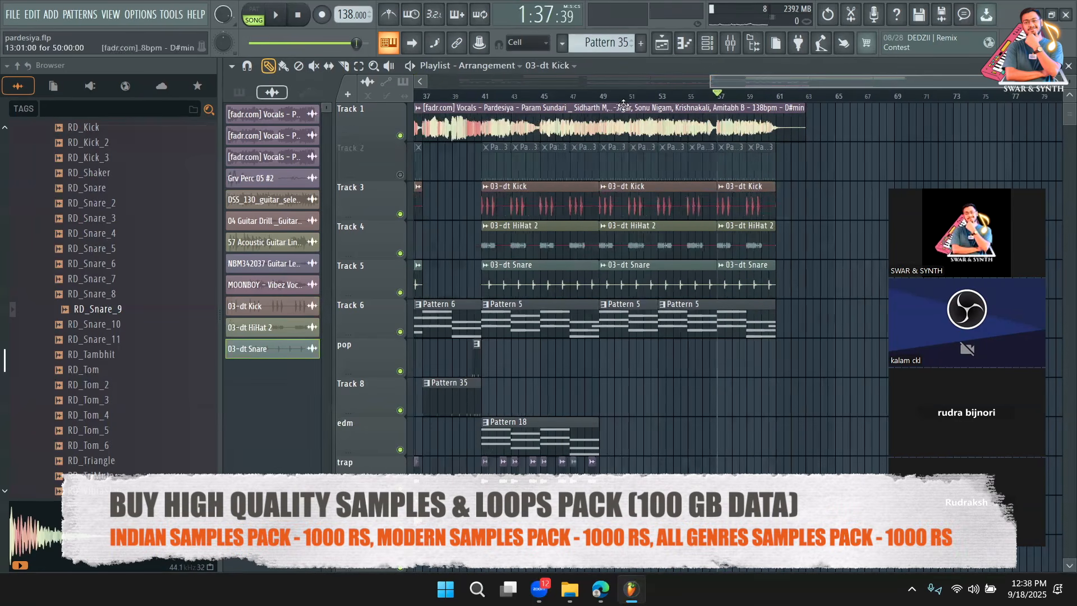
{"action": "key", "text": "space"}
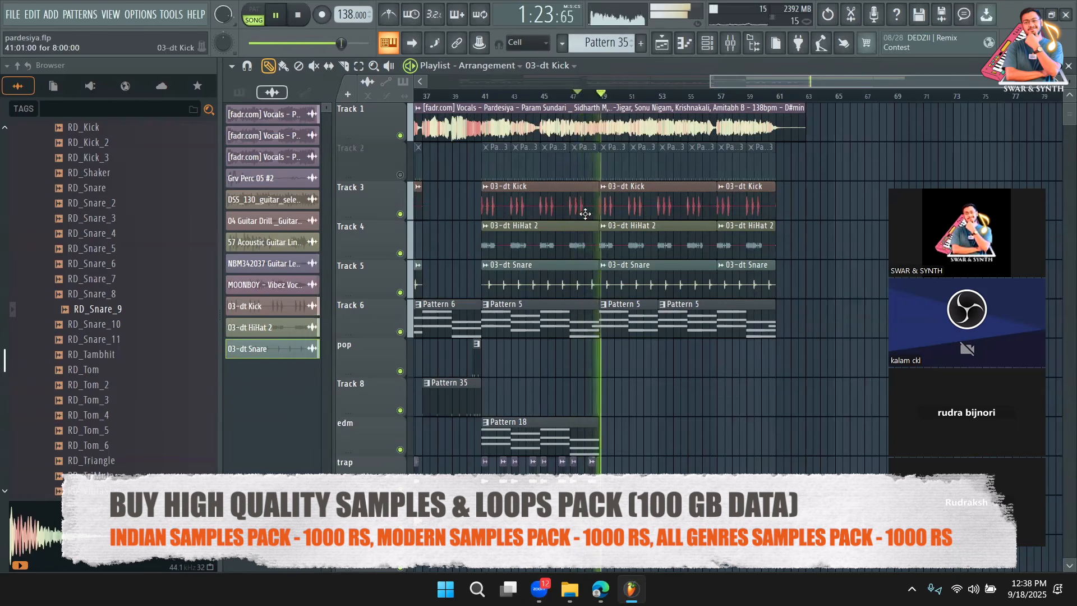
{"action": "key", "text": "space"}
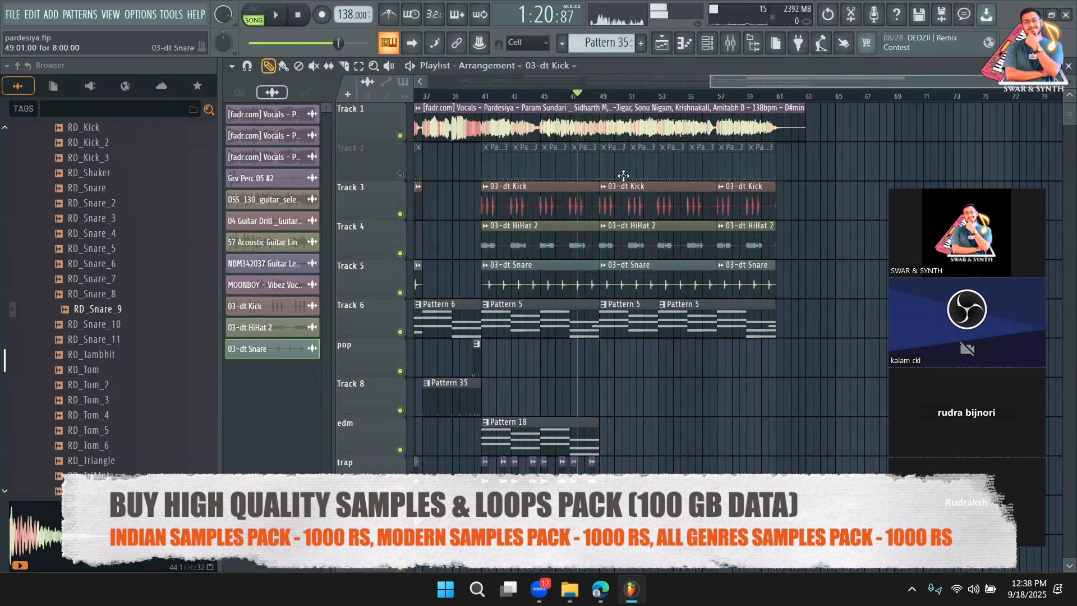
Step: Show the Unsorted channels and create Pattern 43 with DNC Clap 1 hits on steps 1, 5, 9 and 13
{"action": "left_click", "coordinate": [709, 47]}
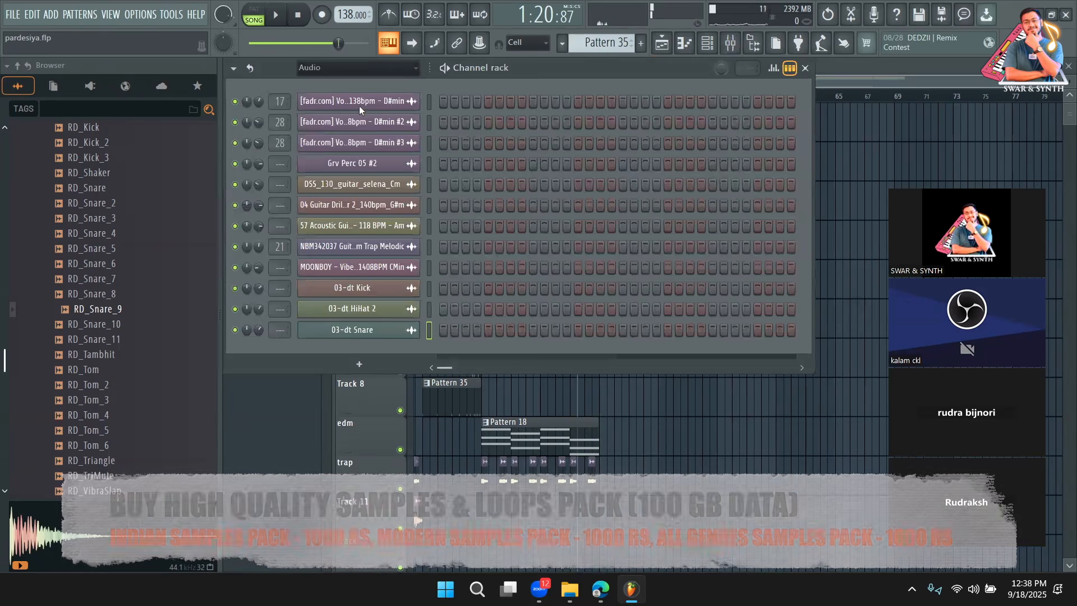
{"action": "left_click", "coordinate": [359, 67]}
{"action": "left_click", "coordinate": [329, 112]}
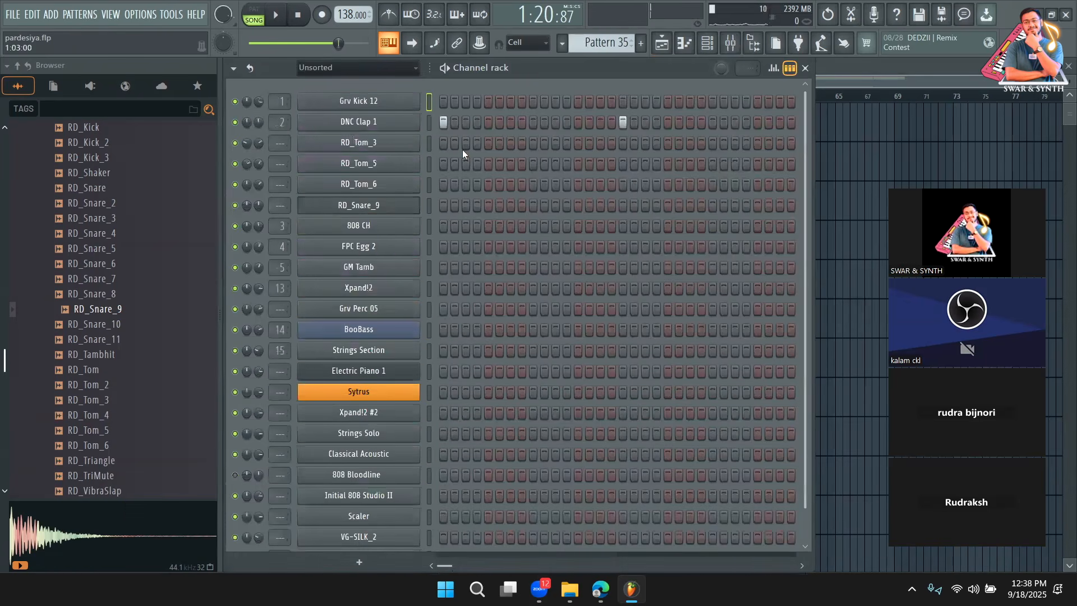
{"action": "scroll", "coordinate": [606, 51], "scroll_direction": "up", "scroll_amount": 1}
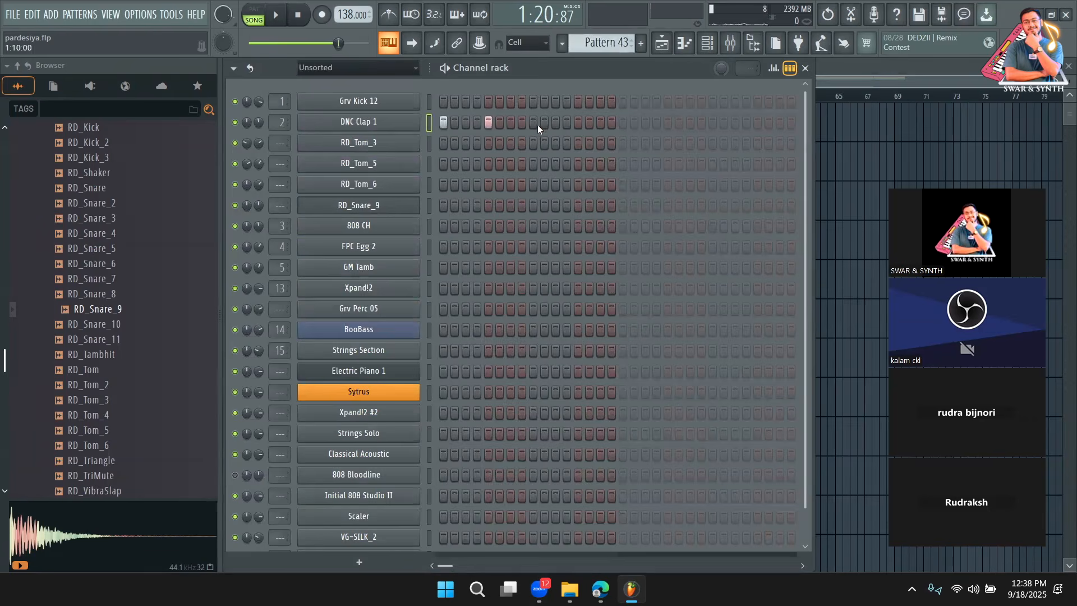
{"action": "key", "text": "F6"}
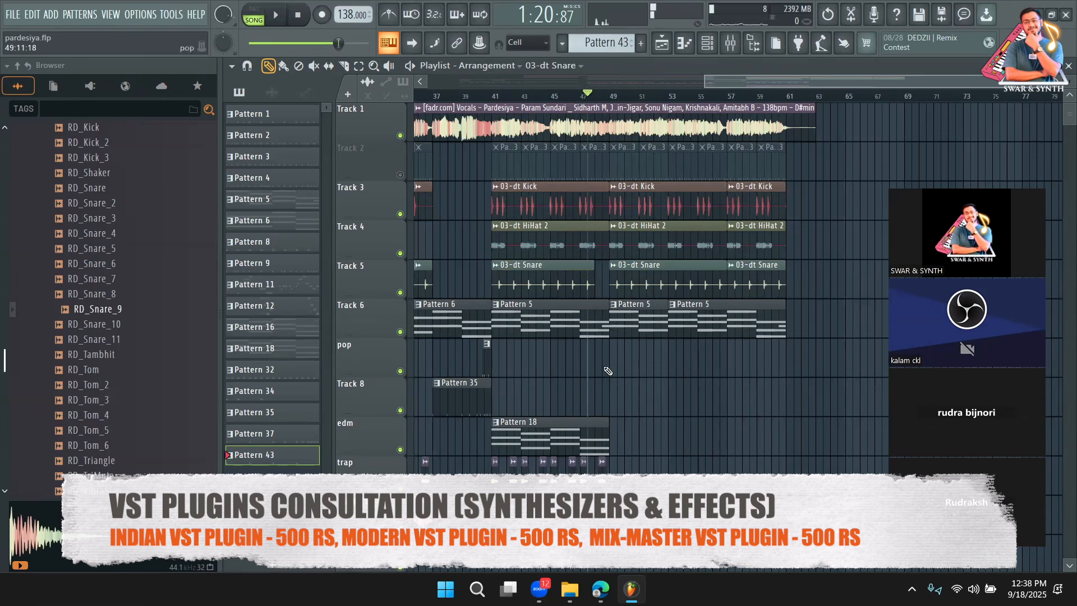
Step: Insert two empty playlist tracks above the 03-dt Kick track
{"action": "right_click", "coordinate": [383, 222]}
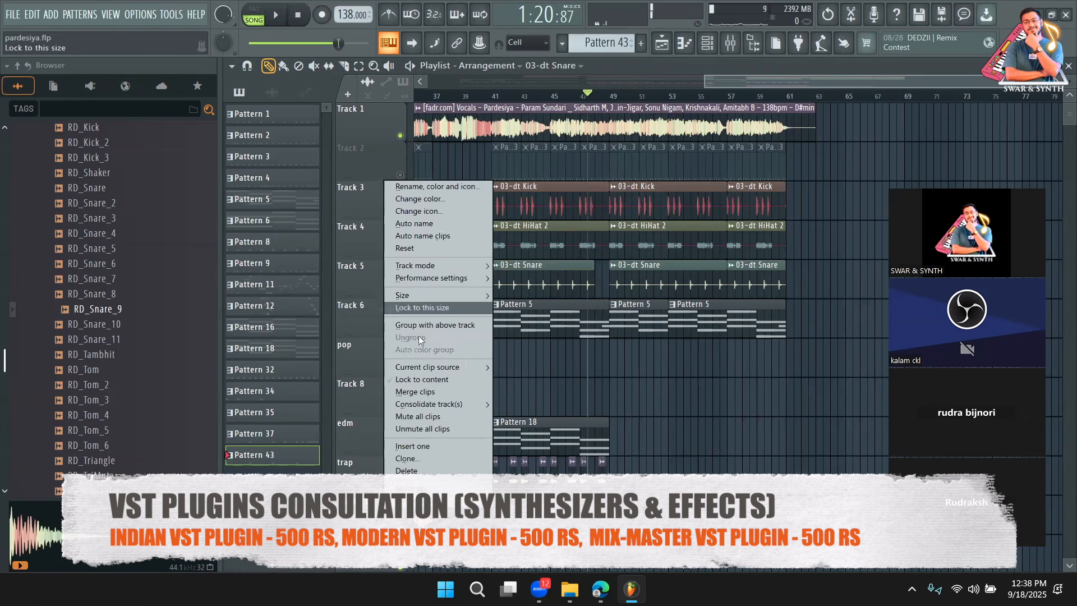
{"action": "left_click", "coordinate": [415, 445]}
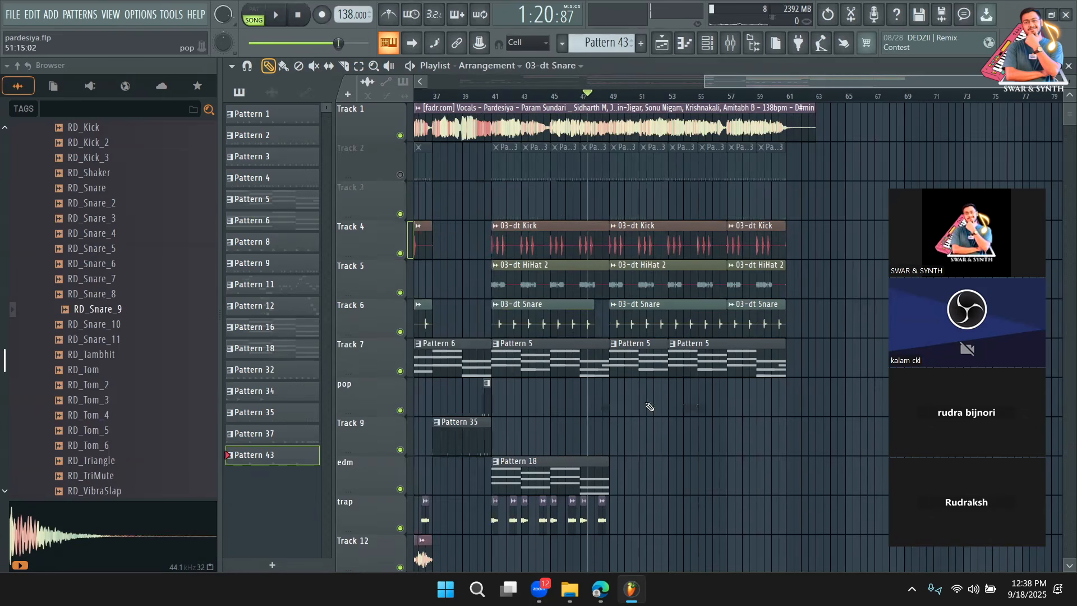
{"action": "right_click", "coordinate": [380, 241]}
{"action": "left_click", "coordinate": [412, 485]}
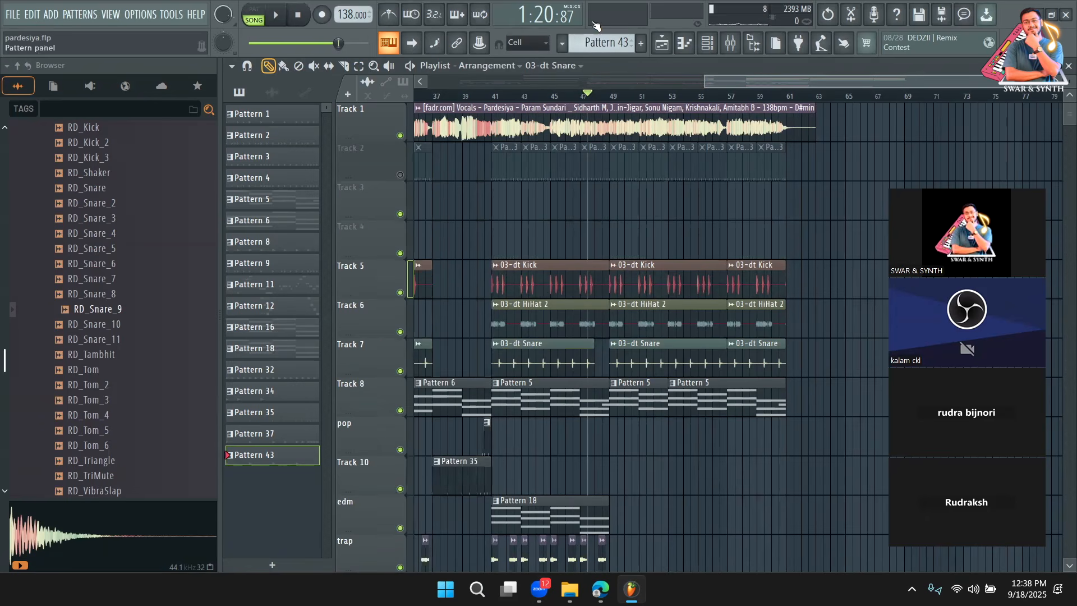
Step: Place Pattern 43 clips on Track 4 at bars 49 and 50, start playback, and check the pattern's clap steps
{"action": "left_click_drag", "start_coordinate": [625, 242], "coordinate": [625, 239]}
{"action": "key", "text": "space"}
{"action": "left_click", "coordinate": [631, 235]}
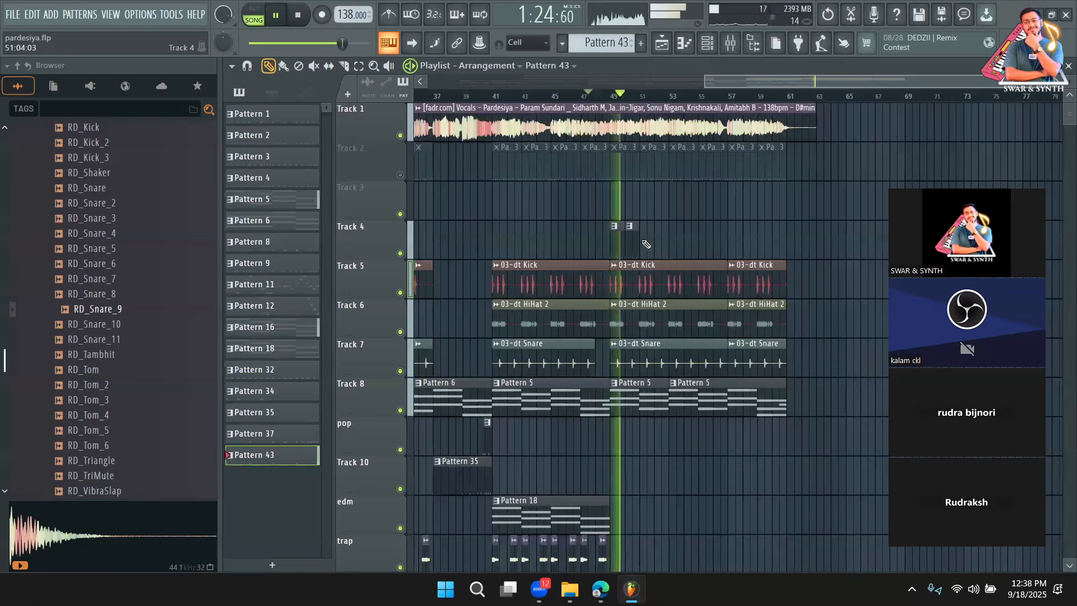
{"action": "double_click", "coordinate": [634, 242]}
{"action": "left_click", "coordinate": [707, 44]}
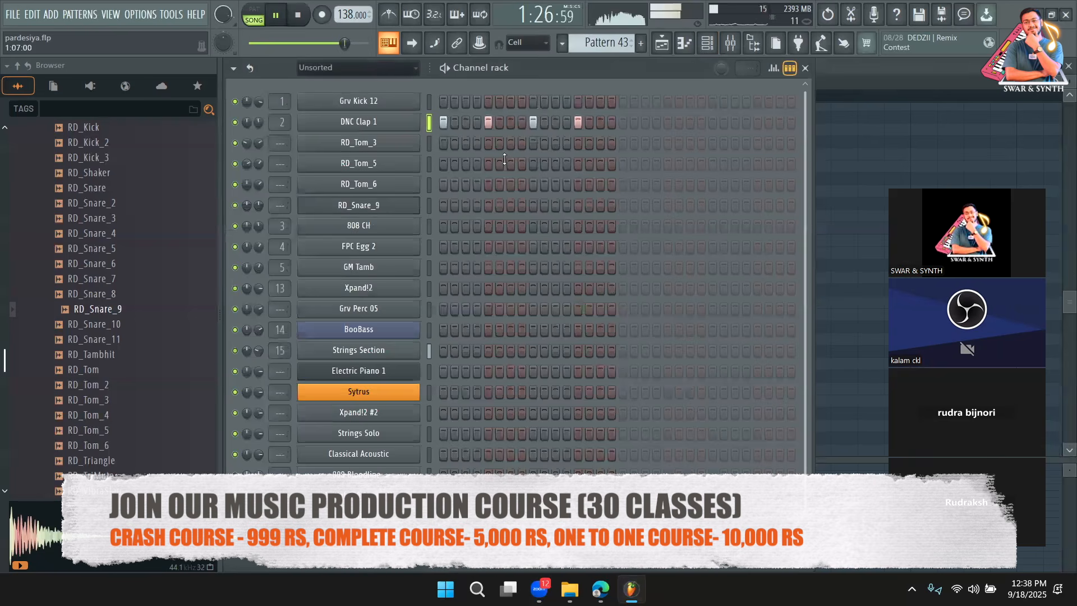
{"action": "left_click", "coordinate": [667, 49]}
Step: Continue the Pattern 43 clap clips bar by bar on Track 4 from bar 51 through bar 60
{"action": "left_click", "coordinate": [649, 249]}
{"action": "left_click", "coordinate": [659, 244]}
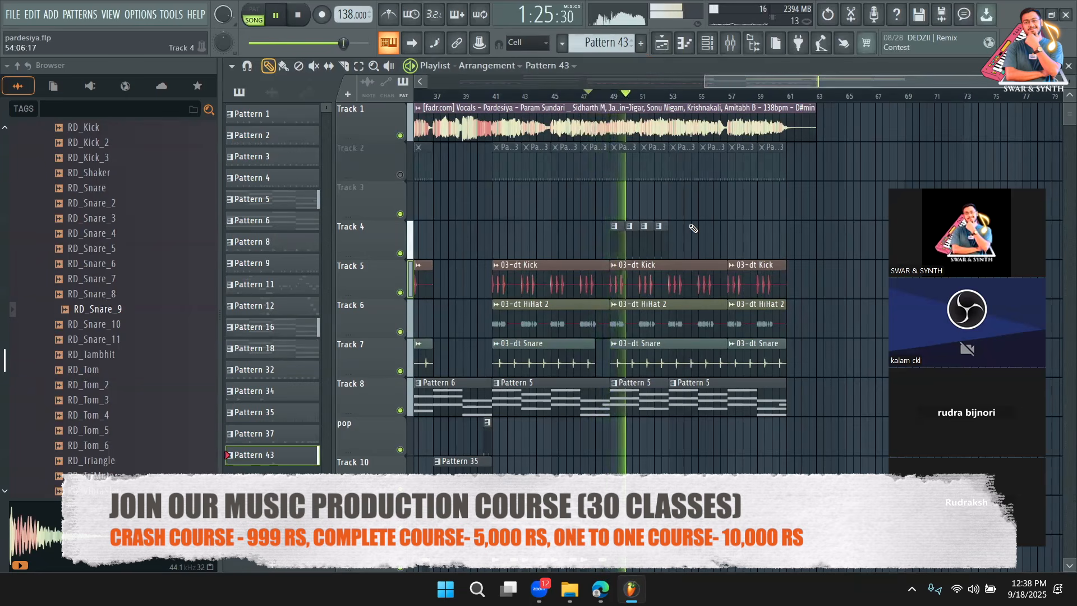
{"action": "left_click", "coordinate": [676, 247]}
{"action": "left_click", "coordinate": [689, 244]}
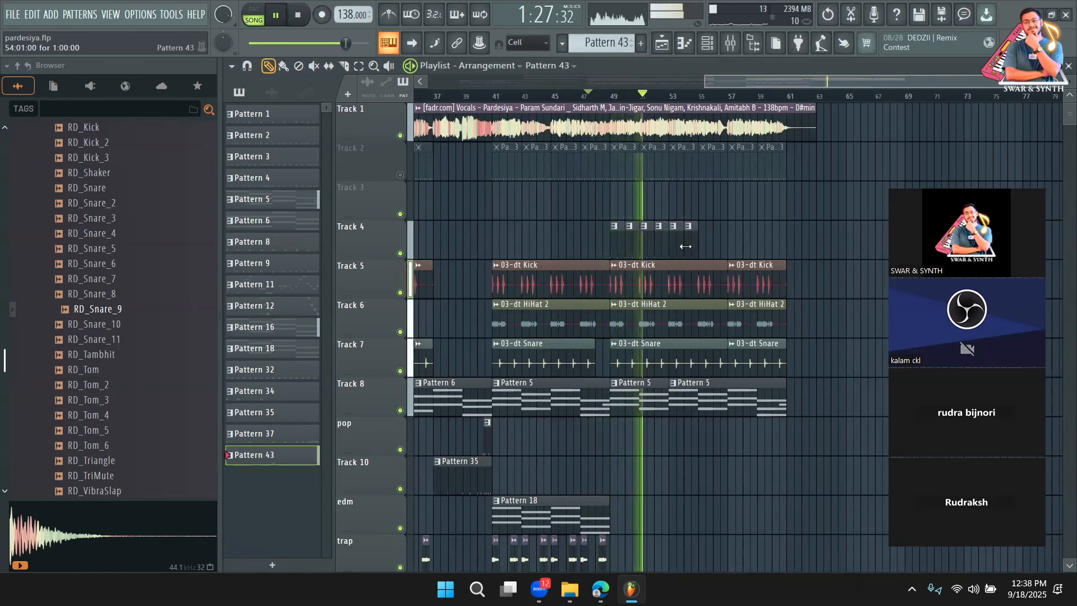
{"action": "left_click", "coordinate": [704, 245]}
{"action": "left_click", "coordinate": [727, 245]}
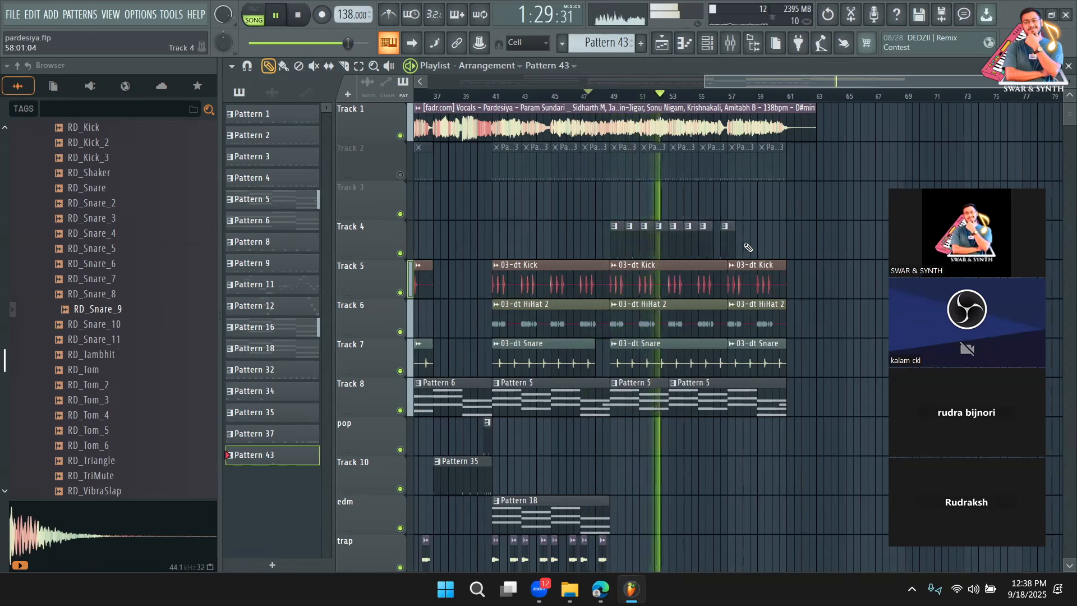
{"action": "left_click_drag", "start_coordinate": [728, 244], "coordinate": [722, 244]}
{"action": "left_click", "coordinate": [734, 241]}
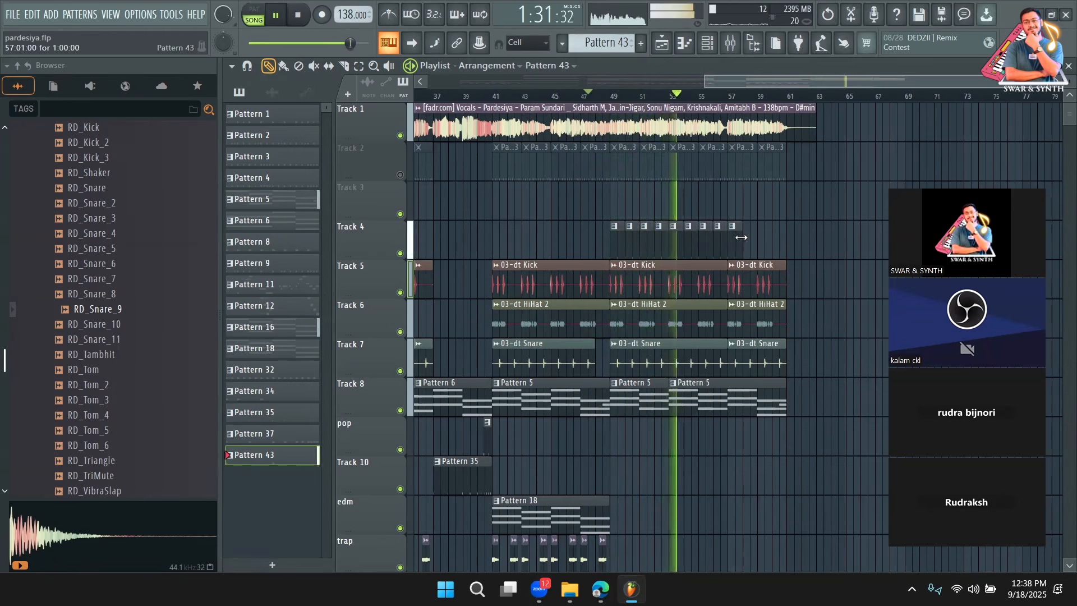
{"action": "left_click", "coordinate": [754, 244]}
{"action": "left_click", "coordinate": [764, 243]}
{"action": "left_click", "coordinate": [777, 241]}
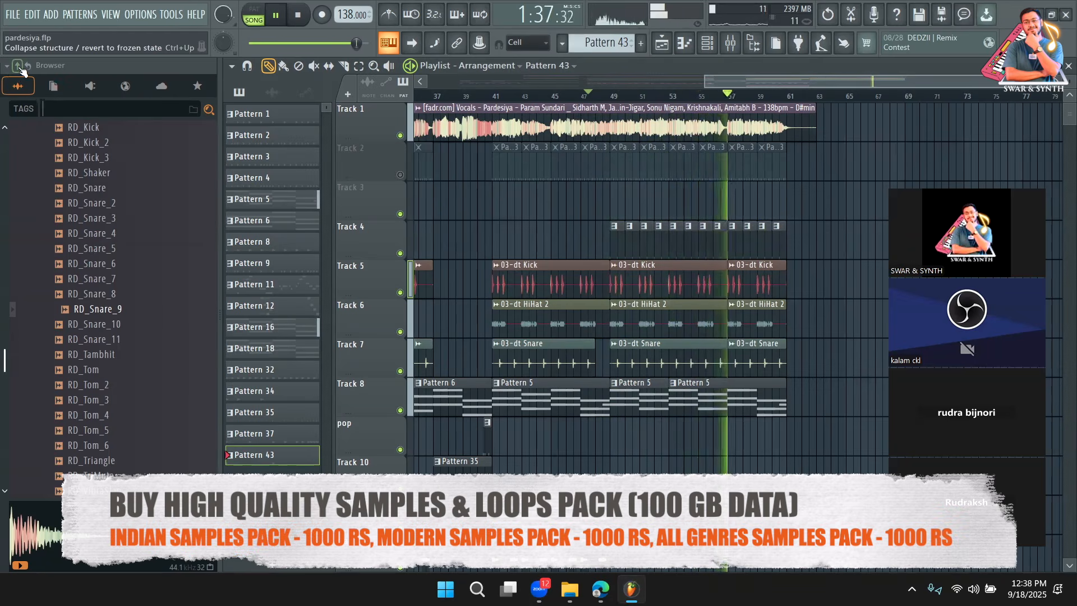
Step: Collapse the browser folders and search for "crash"
{"action": "left_click", "coordinate": [13, 85]}
{"action": "left_click", "coordinate": [73, 108]}
{"action": "type", "text": "crash"}
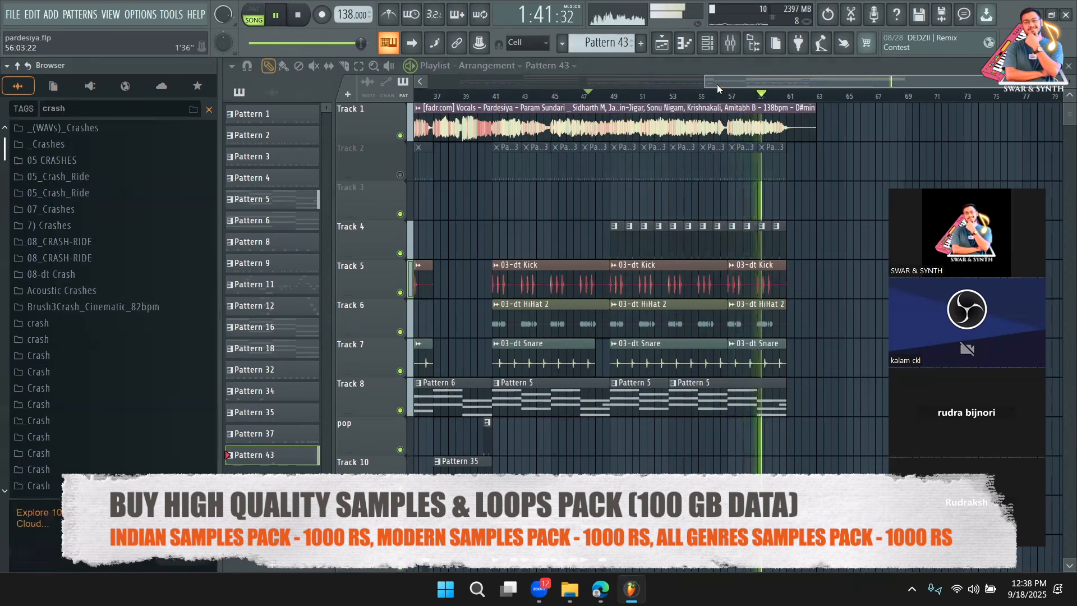
Step: Place half-bar Pattern 37 snare-roll clips on Track 3 ending at bars 49 and 61, and play the transition
{"action": "left_click_drag", "start_coordinate": [716, 84], "coordinate": [484, 93]}
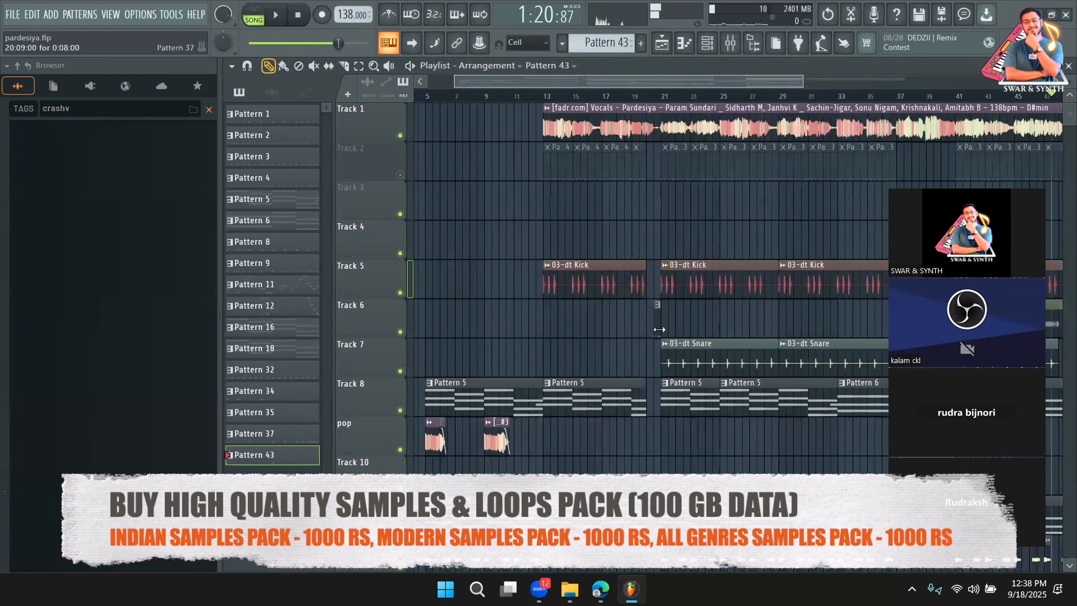
{"action": "left_click_drag", "start_coordinate": [648, 83], "coordinate": [863, 88]}
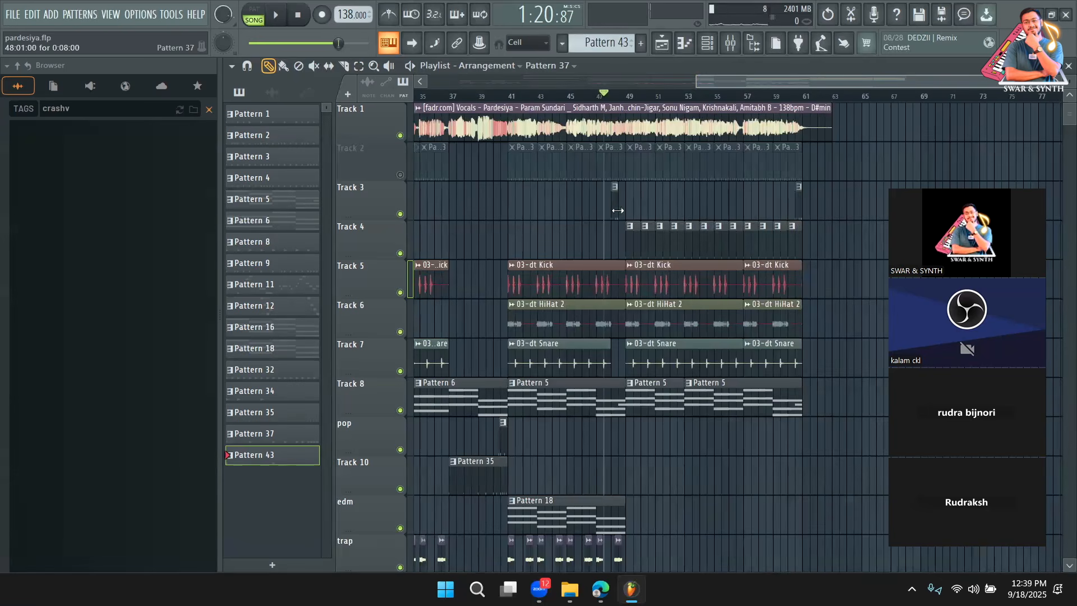
{"action": "double_click", "coordinate": [618, 210]}
{"action": "left_click", "coordinate": [694, 45]}
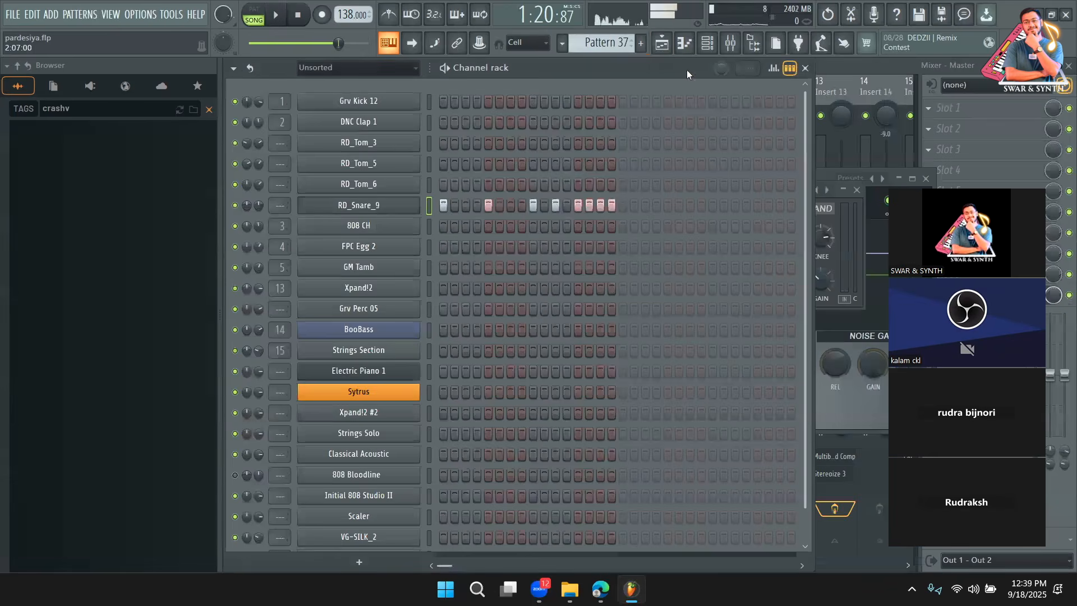
{"action": "left_click", "coordinate": [661, 44]}
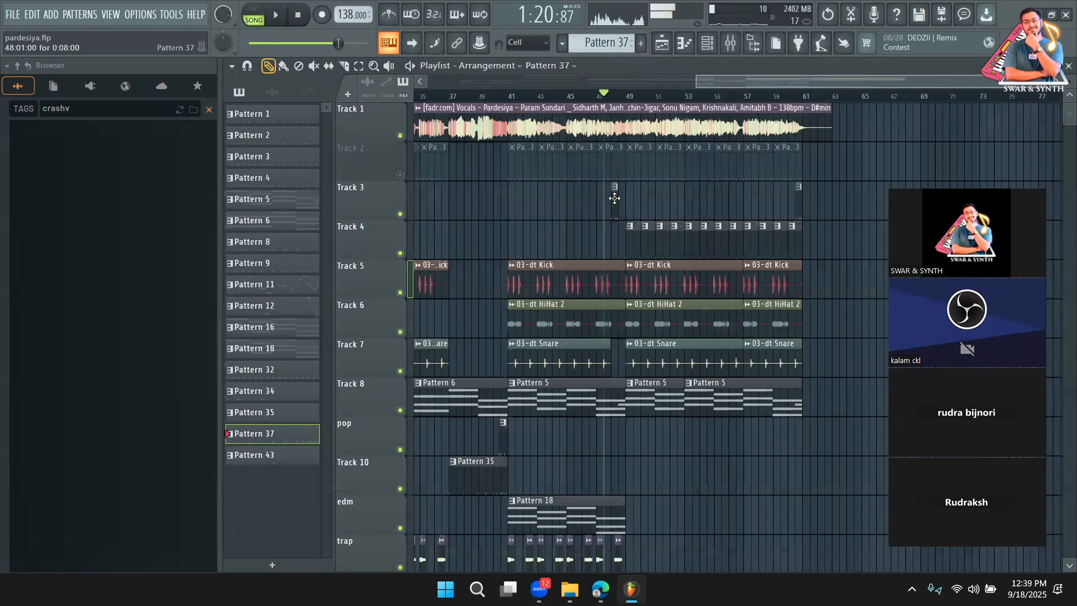
{"action": "key", "text": "space"}
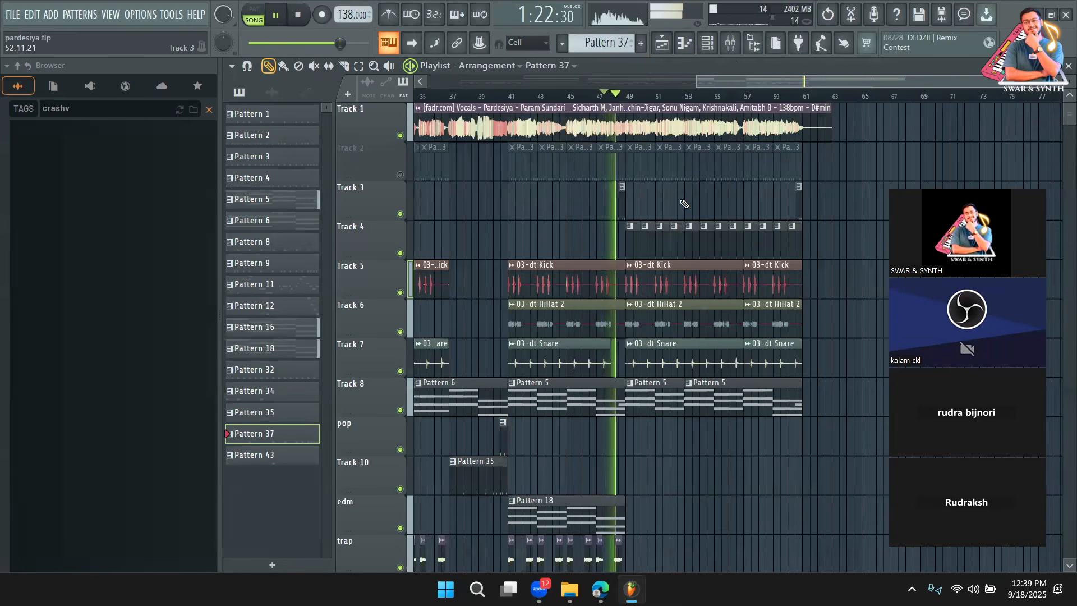
Step: Clear the browser search, search for "crash", stop playback and expand the Acoustic Crashes folder
{"action": "left_click", "coordinate": [209, 110]}
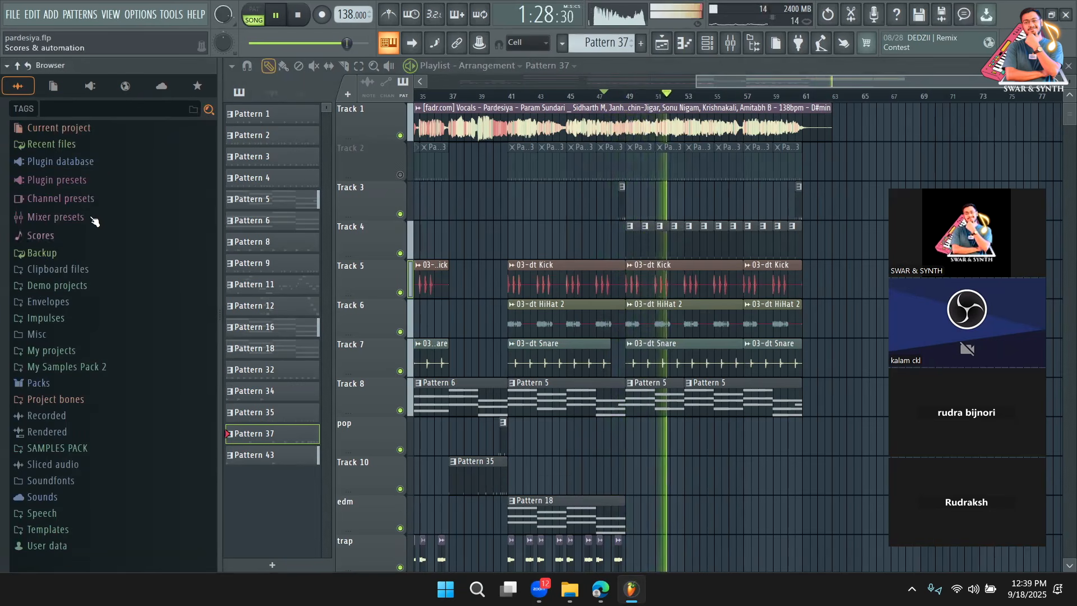
{"action": "left_click", "coordinate": [67, 114]}
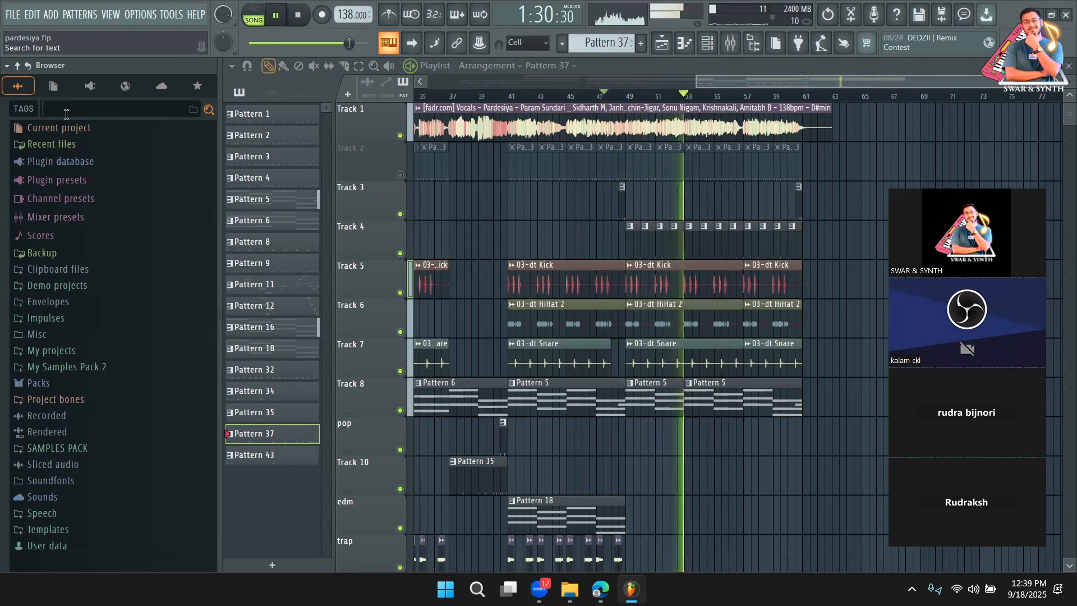
{"action": "type", "text": "crash"}
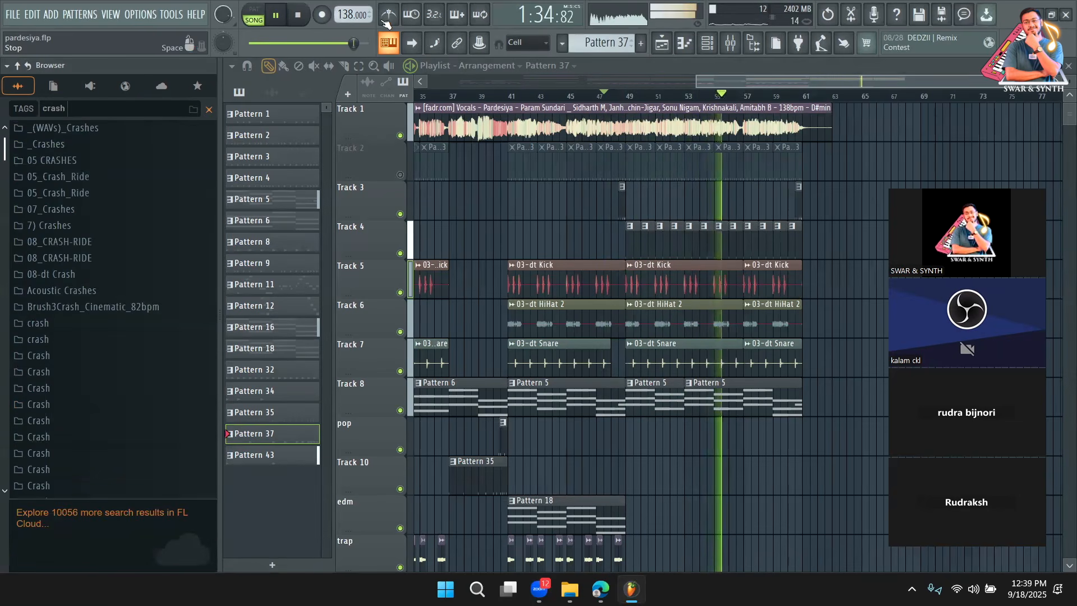
{"action": "key", "text": "space"}
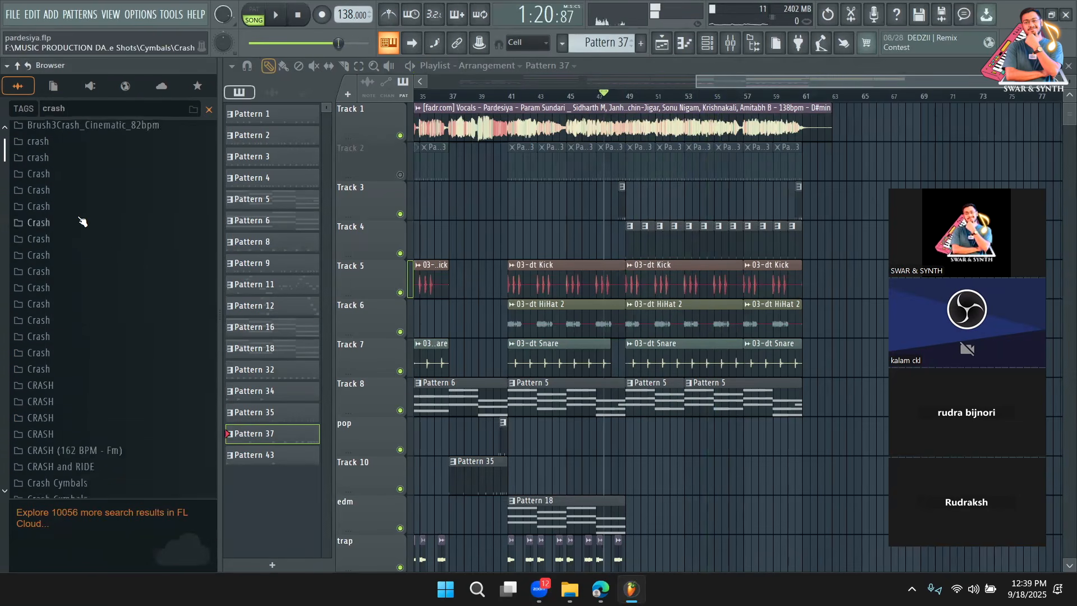
{"action": "left_click", "coordinate": [78, 290]}
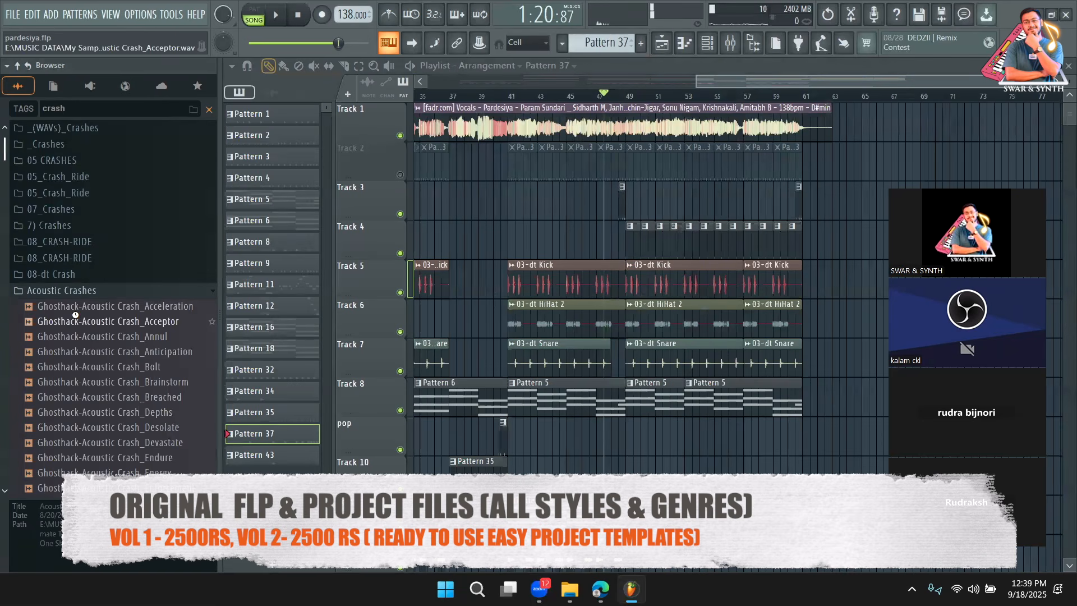
Step: Audition several samples in the Acoustic Crashes folder and place Ghosthack-Acoustic Crash_Depths on Track 3 at bar 61
{"action": "left_click_drag", "start_coordinate": [83, 312], "coordinate": [94, 316]}
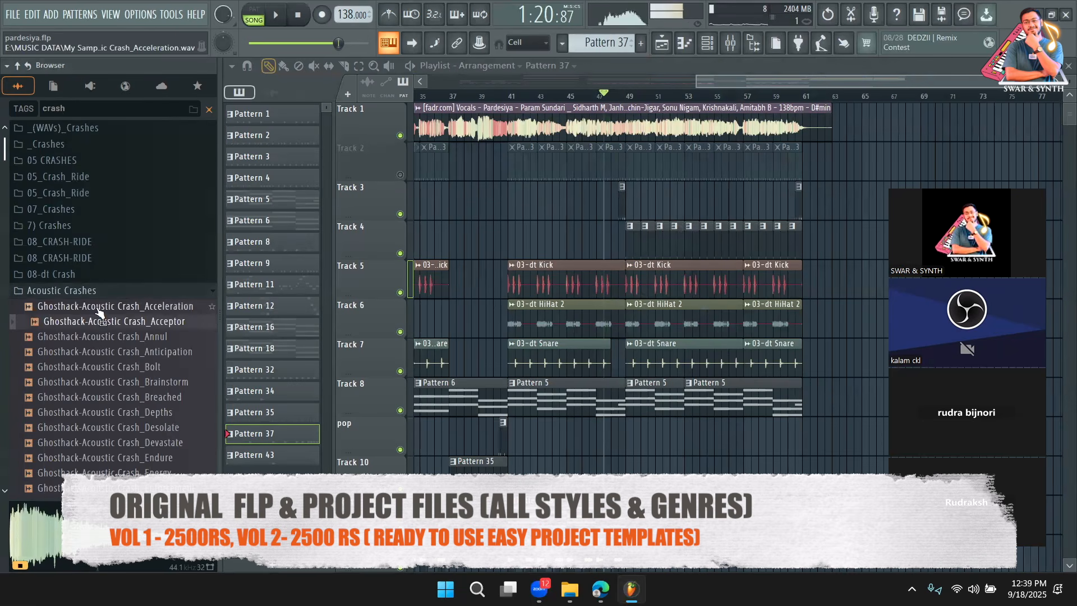
{"action": "left_click", "coordinate": [98, 309]}
{"action": "left_click", "coordinate": [111, 368]}
{"action": "scroll", "coordinate": [110, 354], "scroll_direction": "down", "scroll_amount": 3}
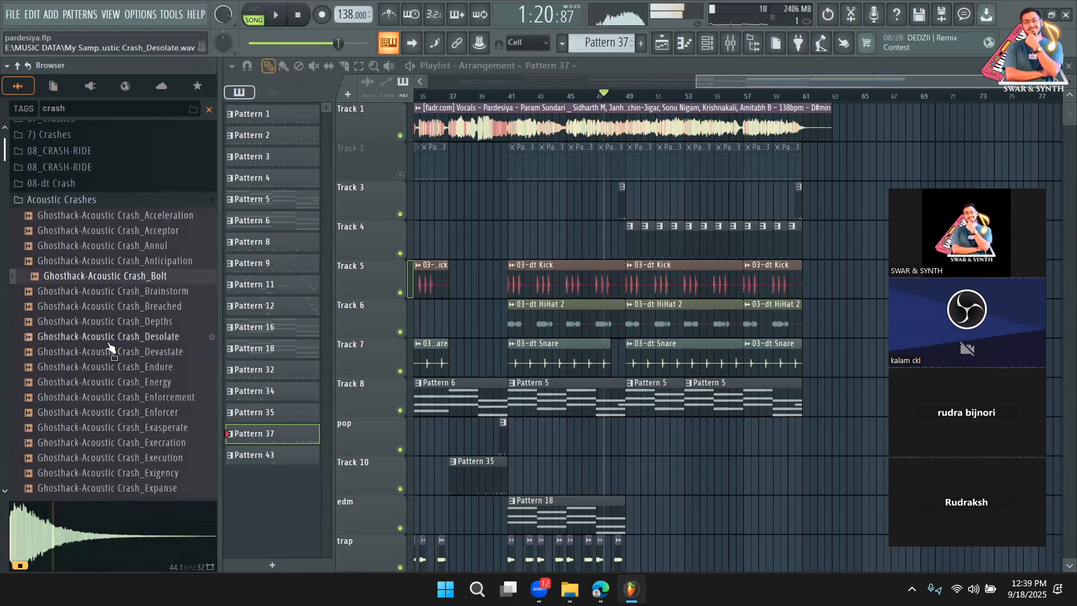
{"action": "left_click", "coordinate": [110, 339]}
{"action": "left_click", "coordinate": [115, 370]}
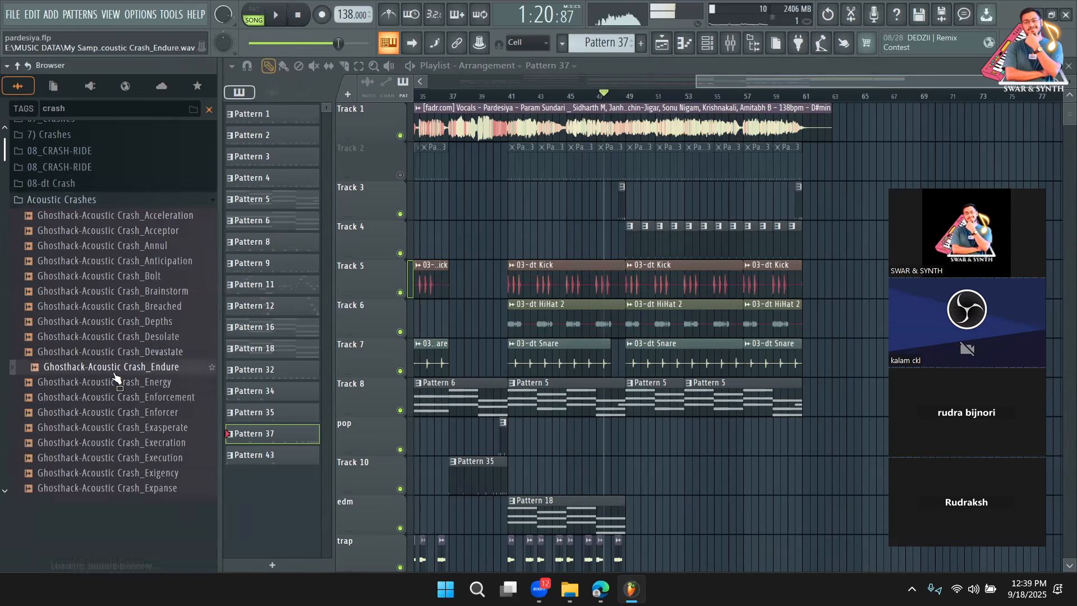
{"action": "left_click", "coordinate": [134, 307]}
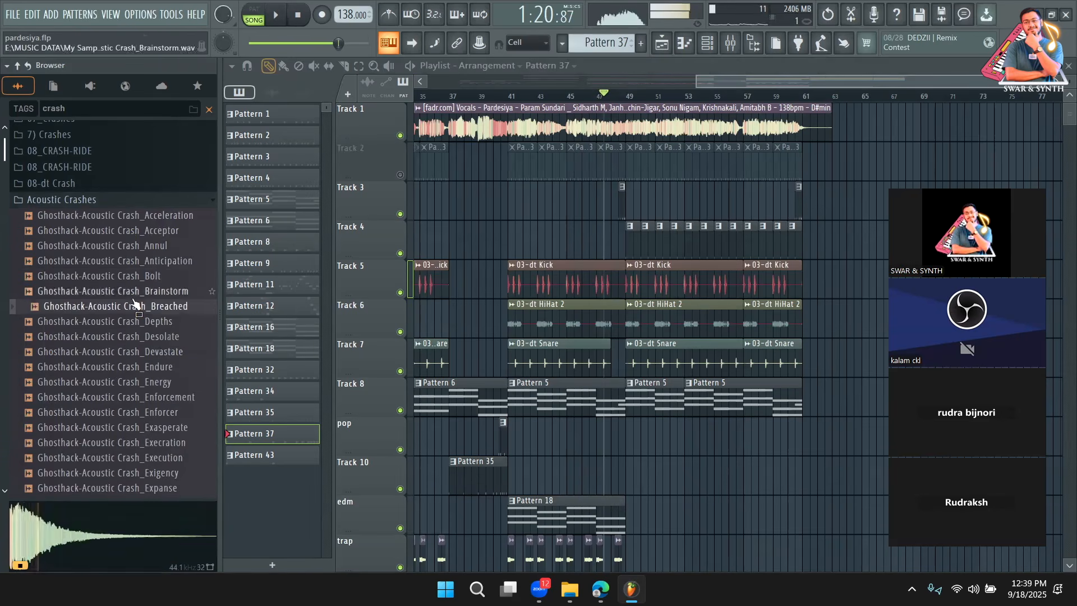
{"action": "left_click", "coordinate": [126, 322]}
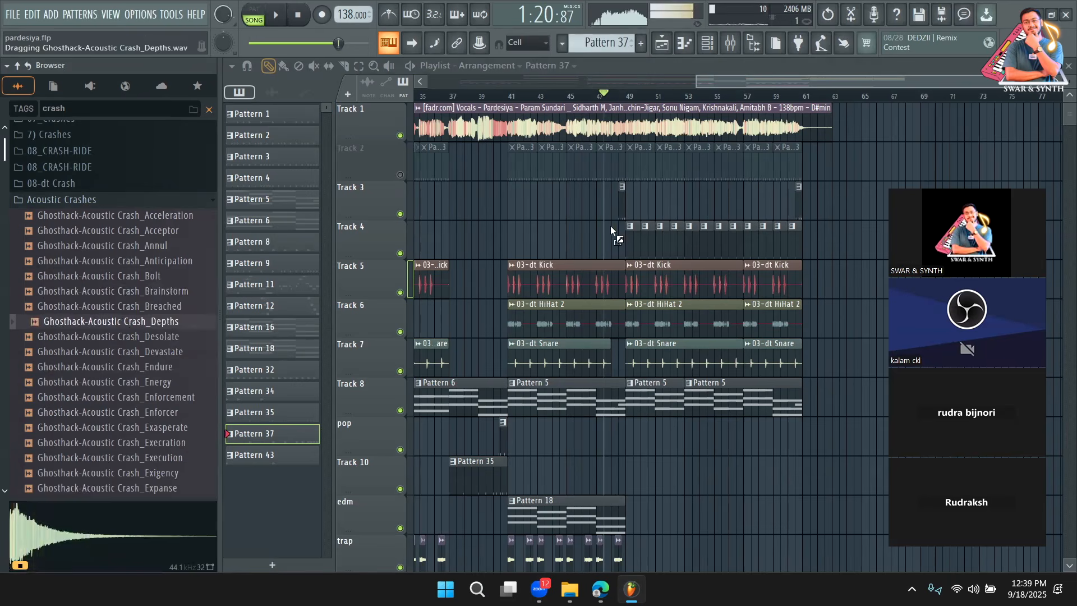
{"action": "left_click_drag", "start_coordinate": [840, 201], "coordinate": [841, 202]}
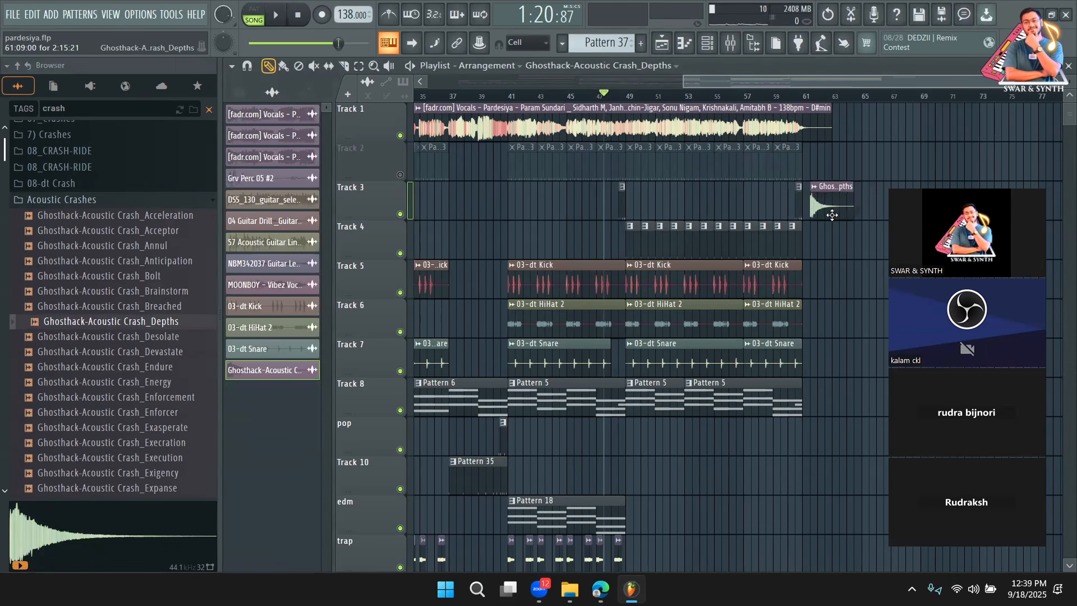
Step: Shift the Crash_Depths sample's precomputed EQ to -100%, reduce its channel volume to about 27%, and close its settings
{"action": "double_click", "coordinate": [825, 208]}
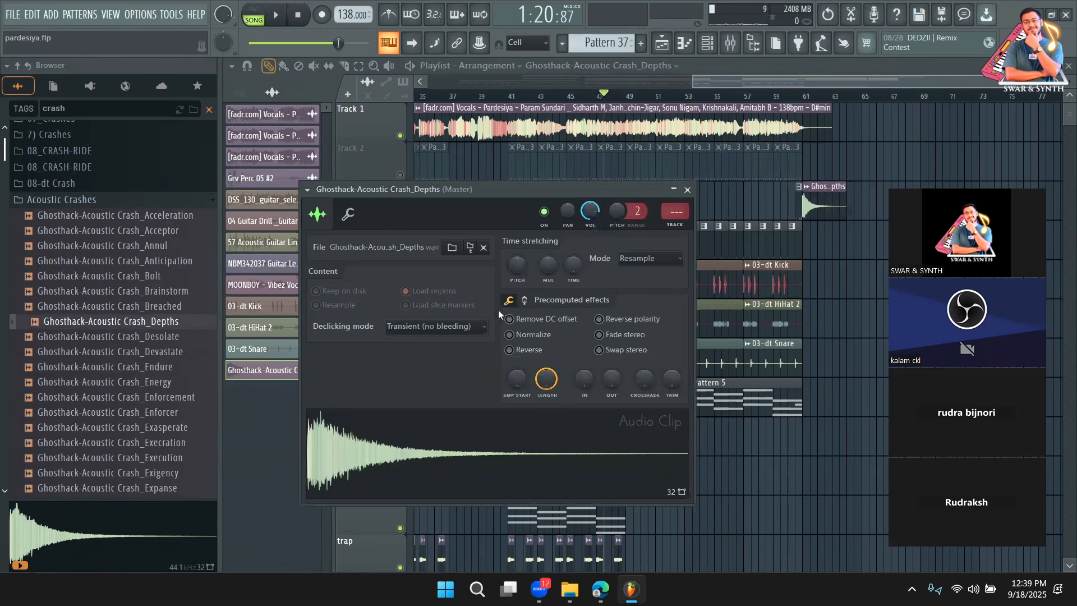
{"action": "left_click", "coordinate": [524, 301]}
{"action": "left_click_drag", "start_coordinate": [547, 325], "coordinate": [547, 274]}
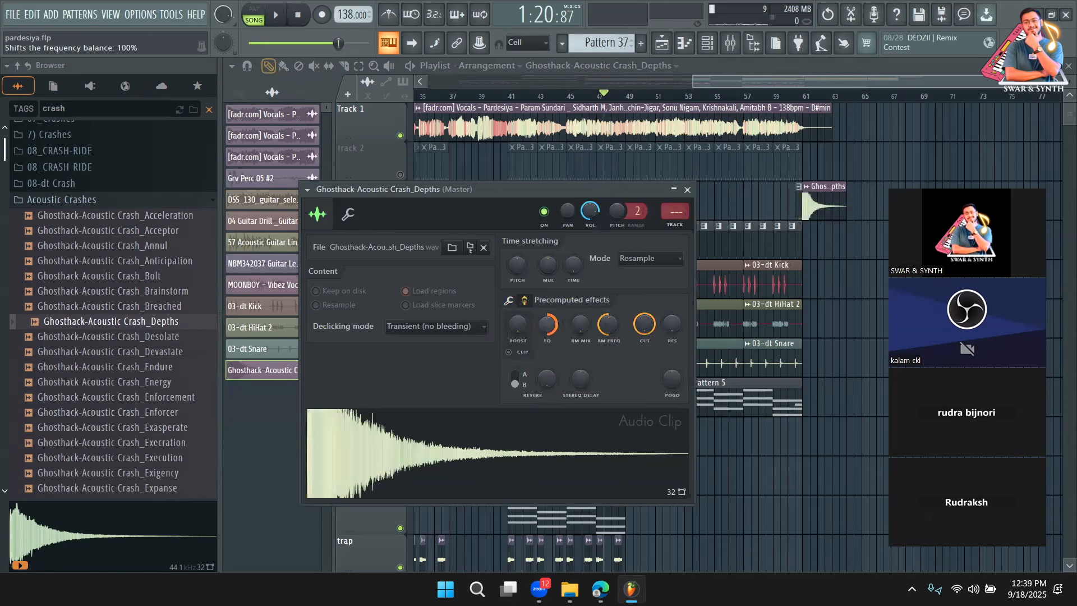
{"action": "left_click", "coordinate": [816, 100]}
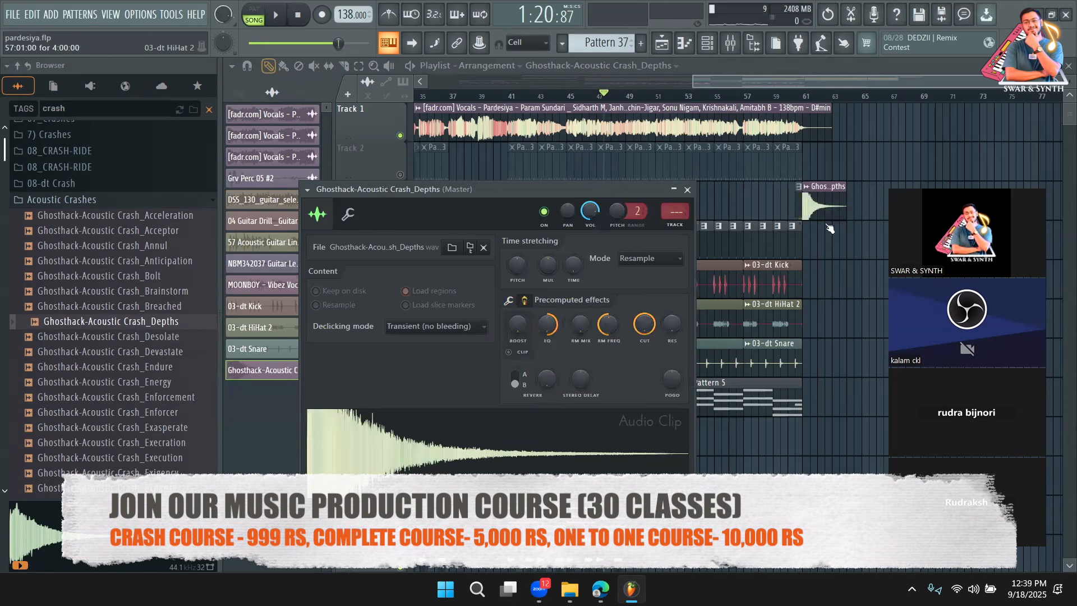
{"action": "left_click_drag", "start_coordinate": [546, 331], "coordinate": [547, 426]}
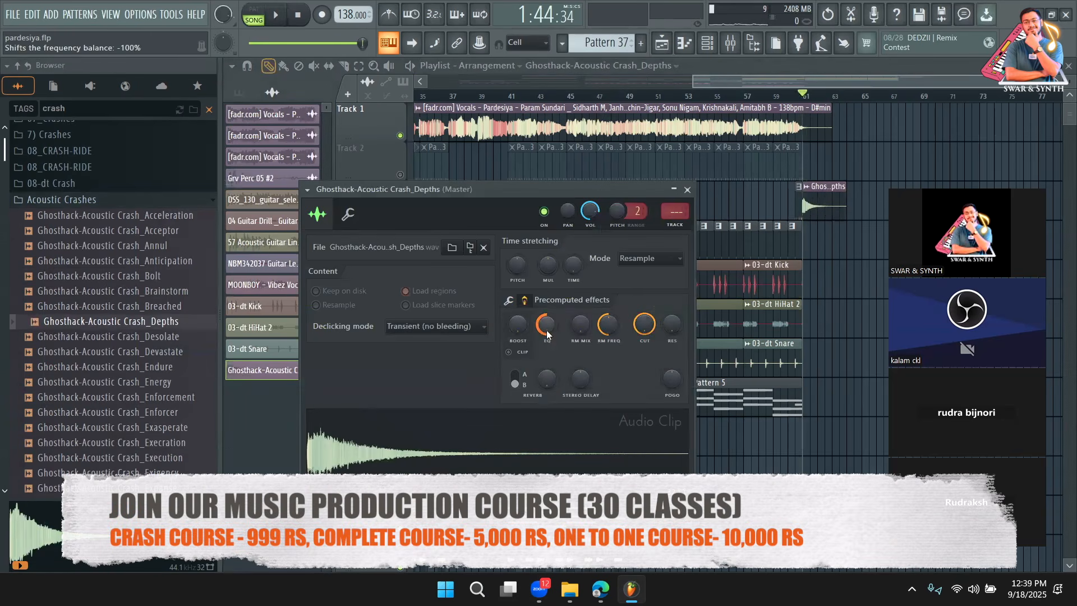
{"action": "key", "text": "space"}
{"action": "key", "text": "space"}
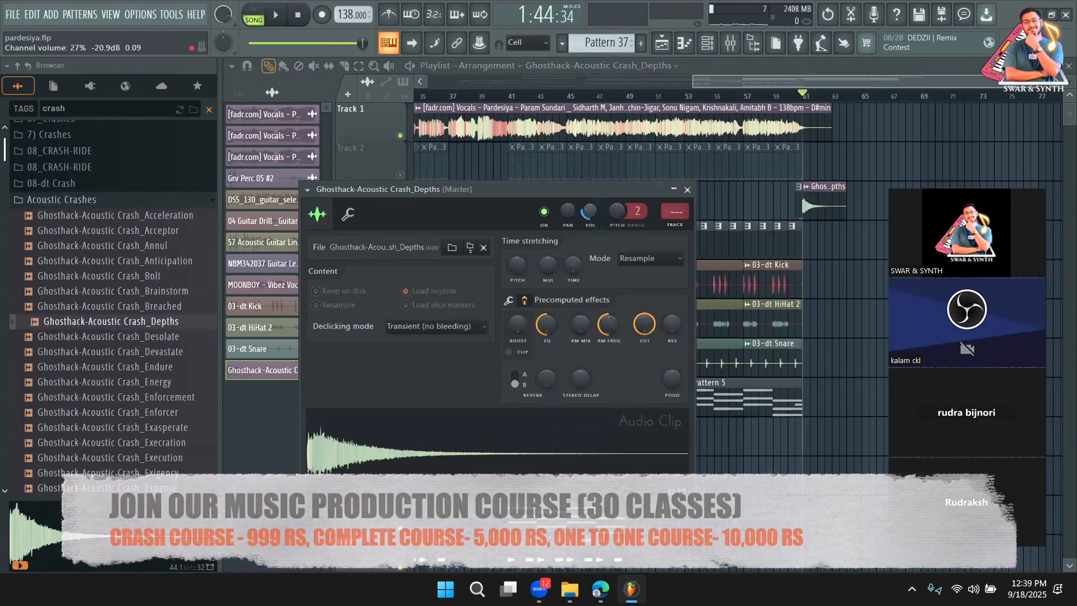
{"action": "left_click", "coordinate": [687, 190]}
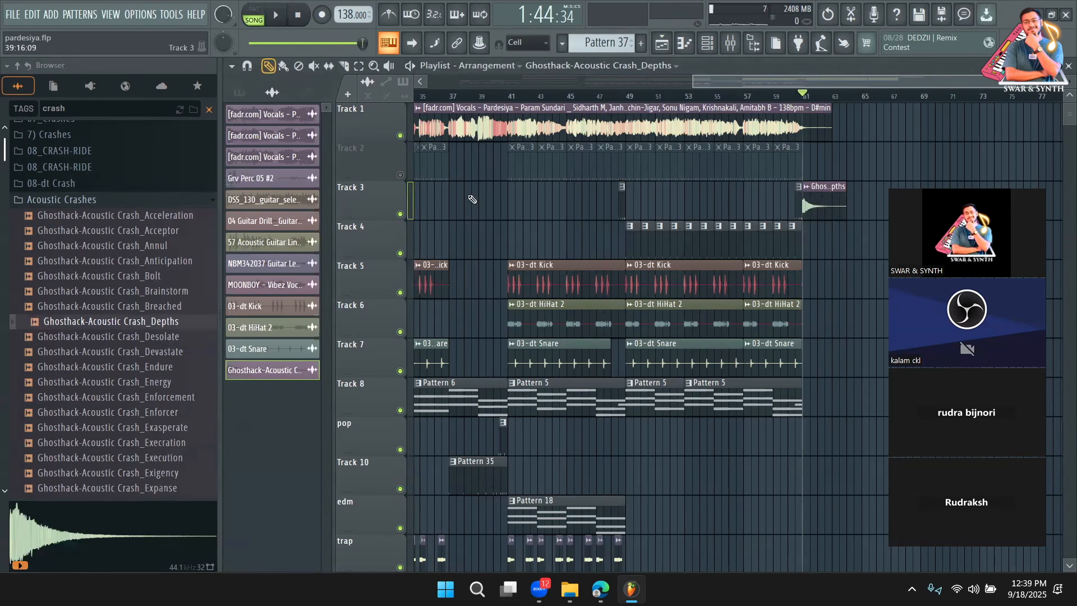
Step: Solo and unsolo Track 3, play the ending from bars 59 and 57, and mute Track 2
{"action": "right_click", "coordinate": [400, 214]}
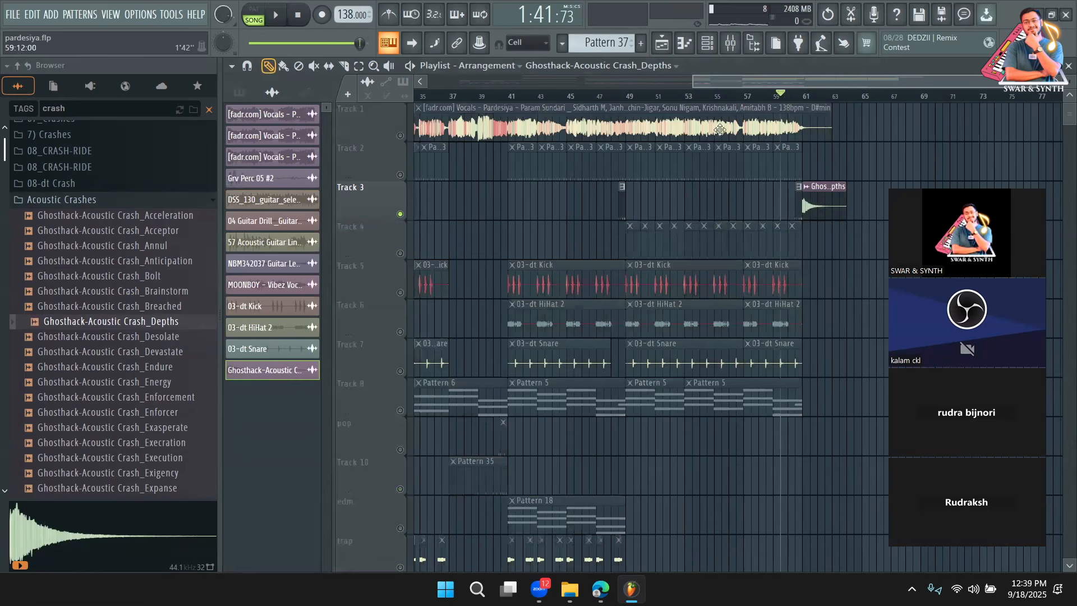
{"action": "right_click", "coordinate": [400, 175]}
{"action": "right_click", "coordinate": [400, 175]}
{"action": "key", "text": "space"}
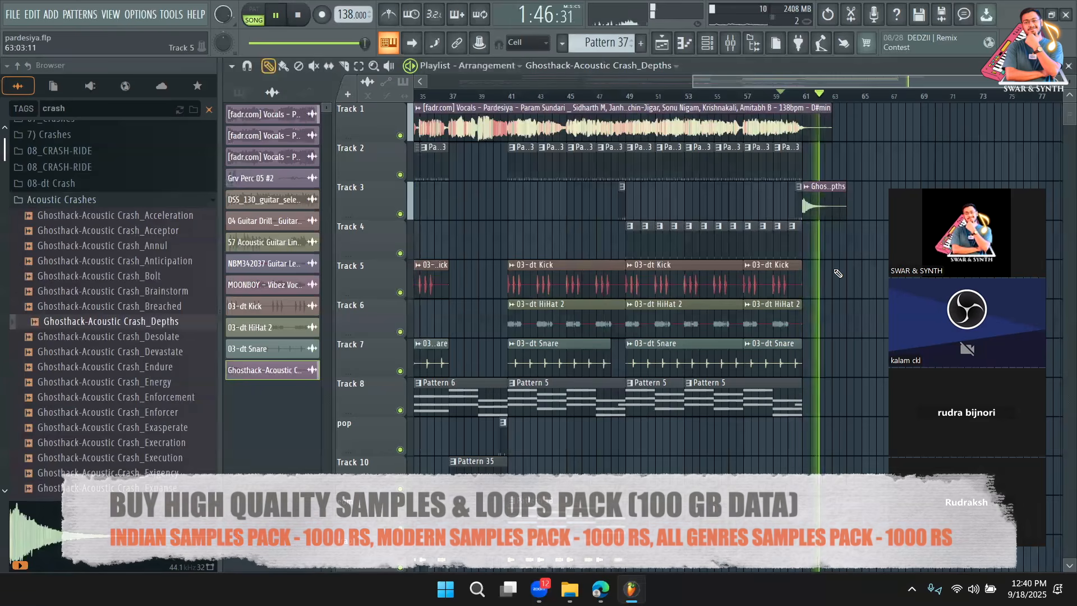
{"action": "key", "text": "space"}
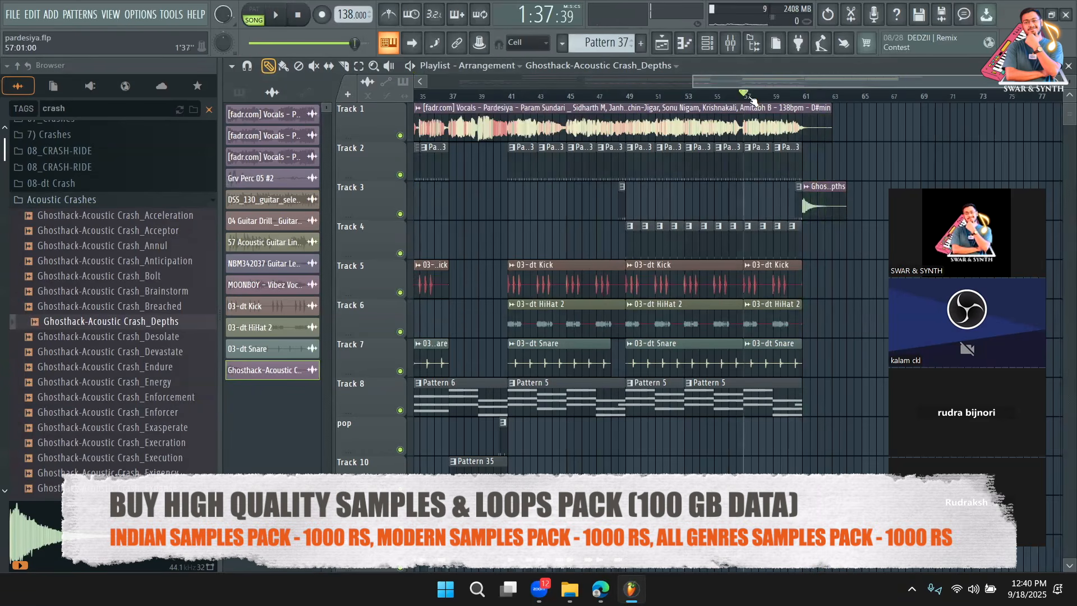
{"action": "key", "text": "space"}
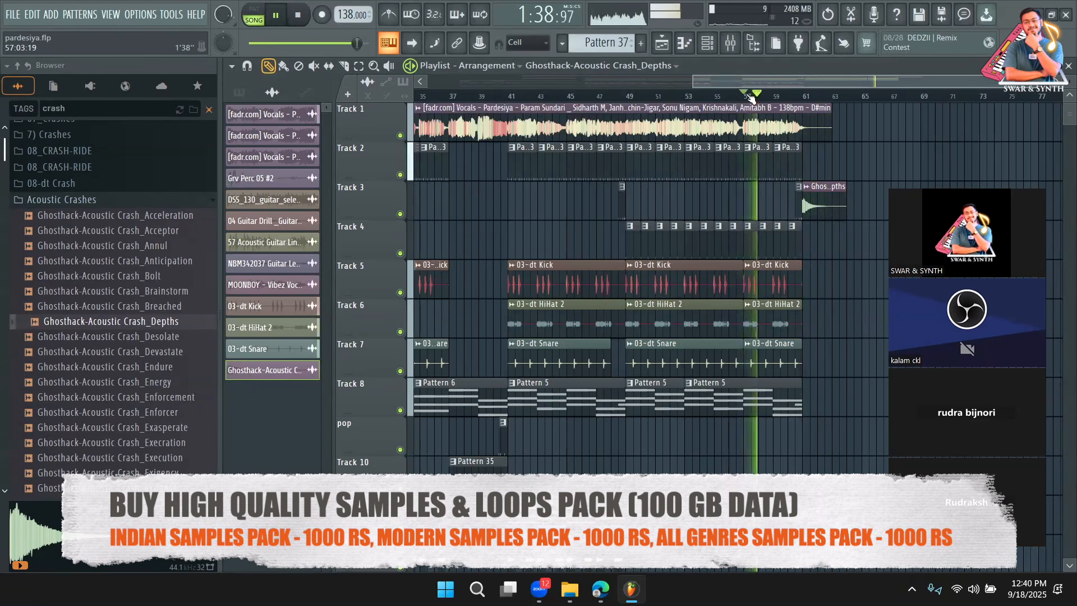
{"action": "left_click", "coordinate": [400, 175]}
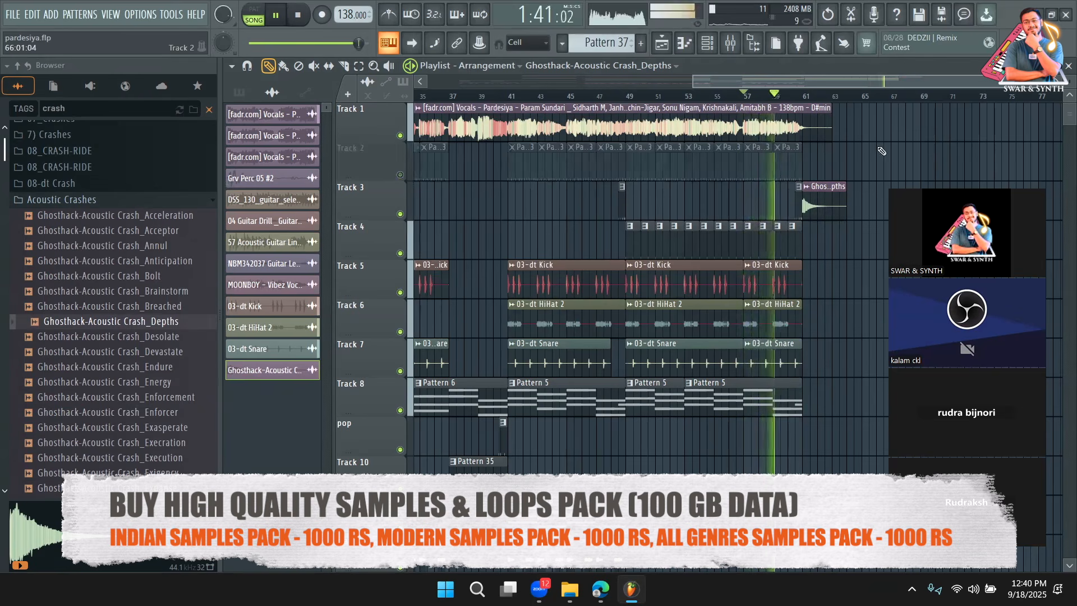
Step: Stop playback and look over the whole arrangement from bar 1 across all tracks
{"action": "left_click_drag", "start_coordinate": [877, 83], "coordinate": [915, 83]}
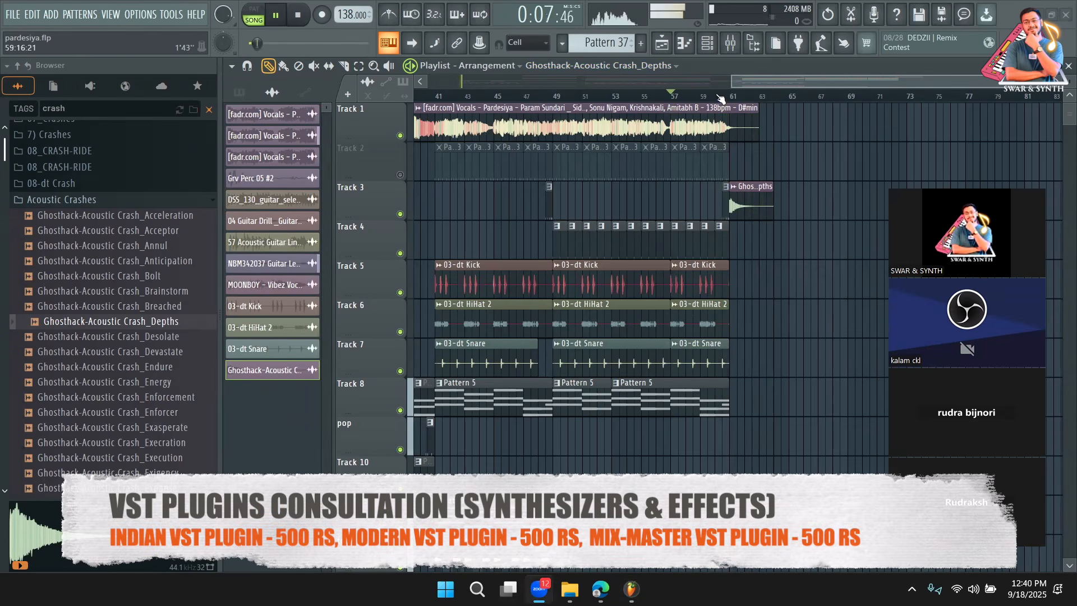
{"action": "left_click_drag", "start_coordinate": [729, 82], "coordinate": [426, 84]}
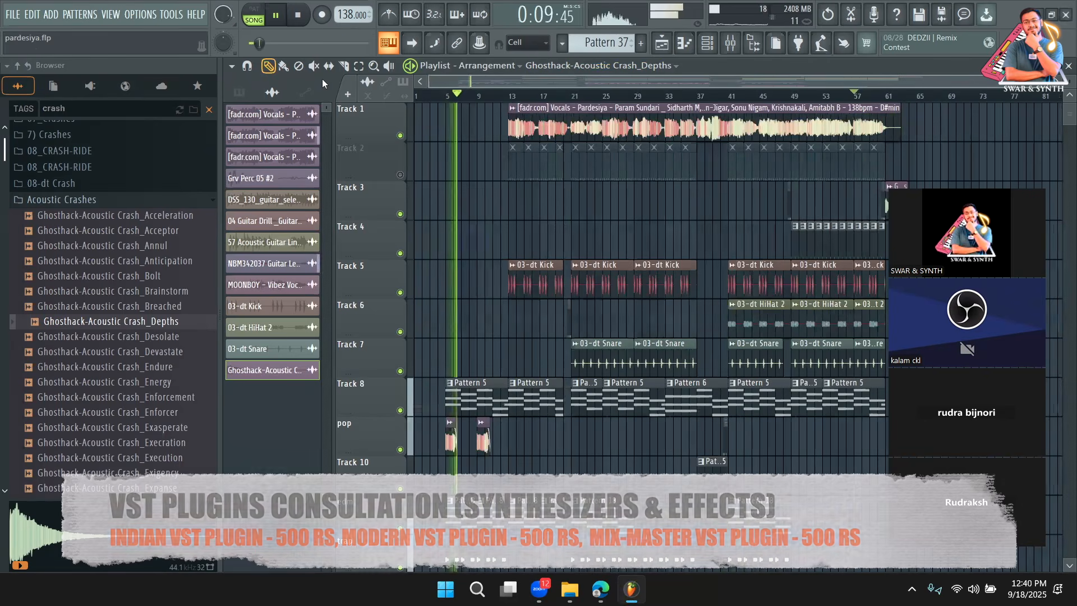
{"action": "key", "text": "space"}
{"action": "scroll", "coordinate": [529, 267], "scroll_direction": "down", "scroll_amount": 4}
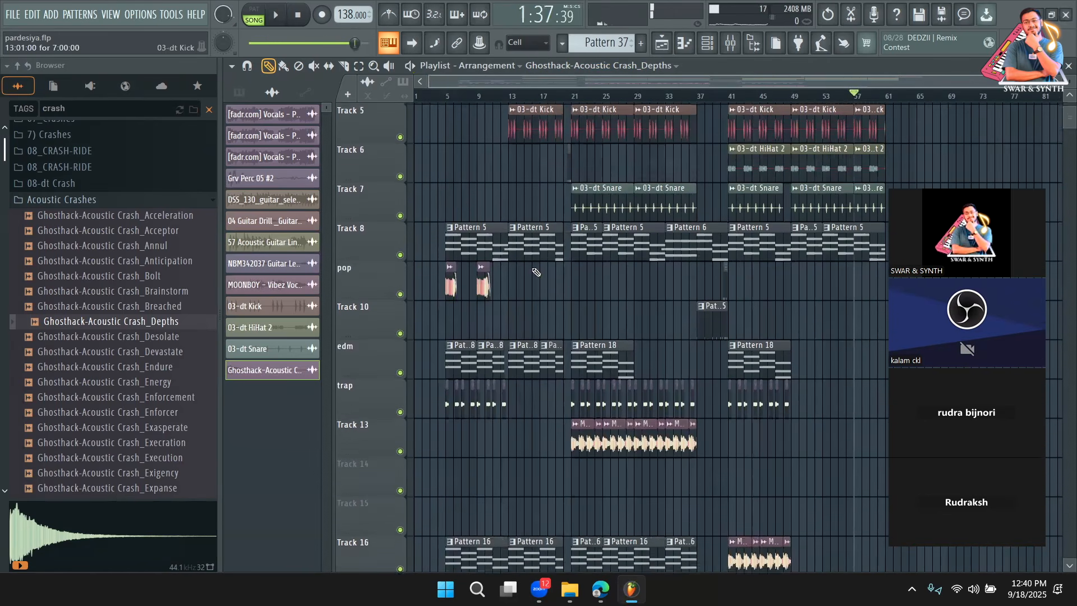
{"action": "left_click_drag", "start_coordinate": [1062, 88], "coordinate": [1060, 184]}
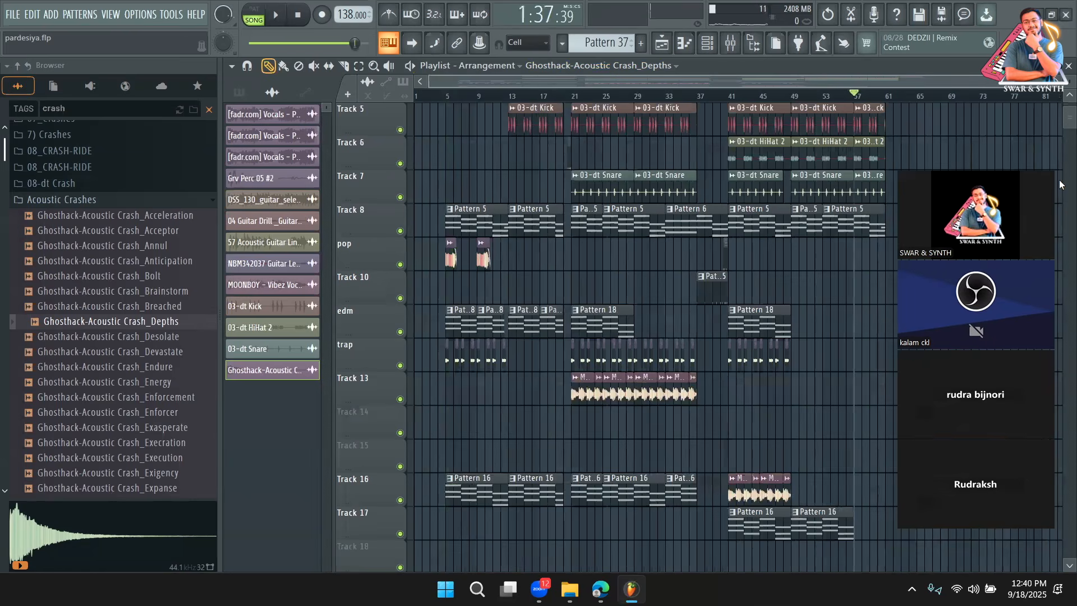
{"action": "scroll", "coordinate": [563, 379], "scroll_direction": "up", "scroll_amount": 4}
Step: Collapse the Acoustic Crashes folder, clear the "crash" search, and search the browser for "break"
{"action": "left_click", "coordinate": [180, 110]}
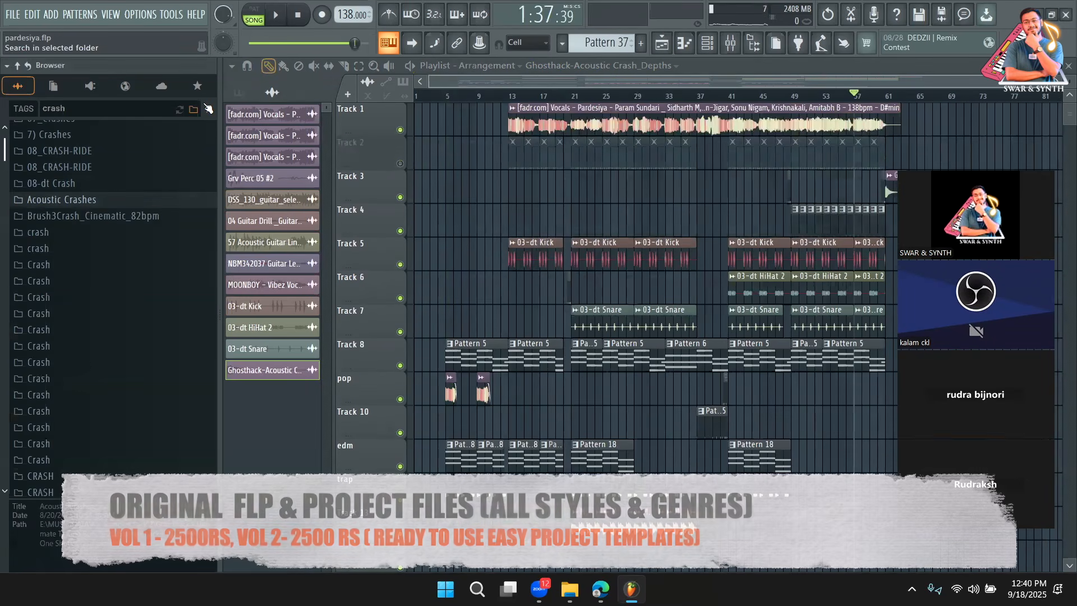
{"action": "left_click", "coordinate": [209, 109]}
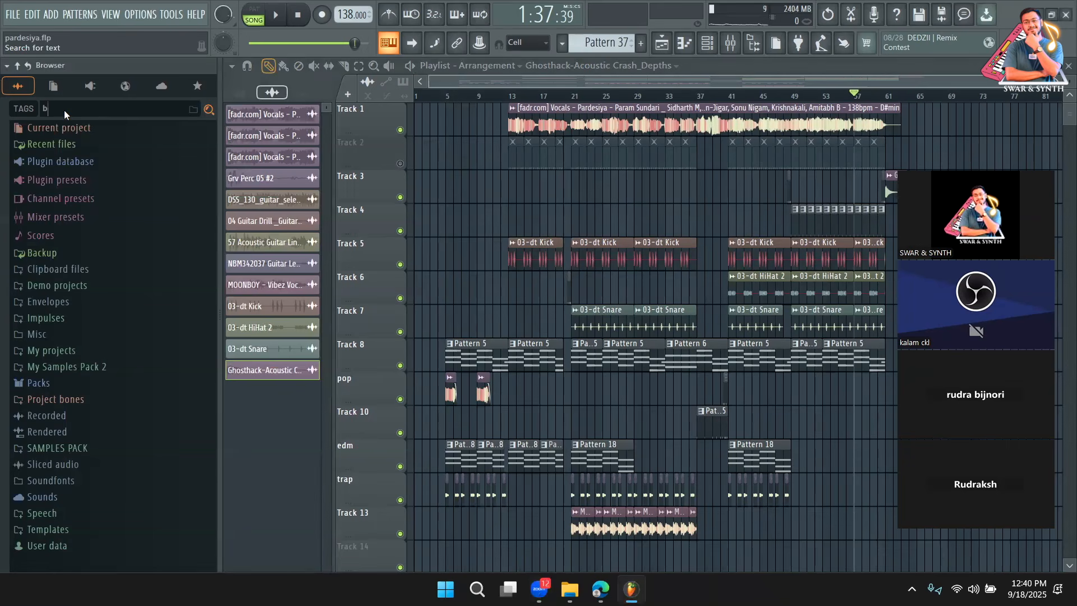
{"action": "key", "text": "Return"}
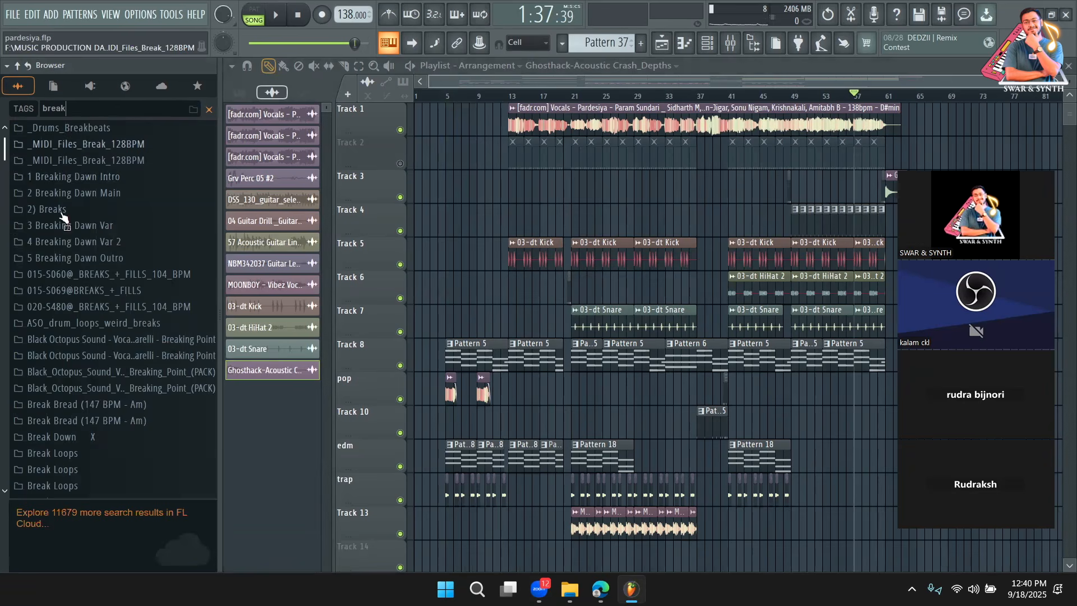
Step: Preview breakbeat and Breaking Dawn Main samples in the results, and open the 2) Breaks folder
{"action": "left_click", "coordinate": [63, 235]}
{"action": "scroll", "coordinate": [77, 248], "scroll_direction": "down", "scroll_amount": 4}
{"action": "scroll", "coordinate": [80, 245], "scroll_direction": "up", "scroll_amount": 2}
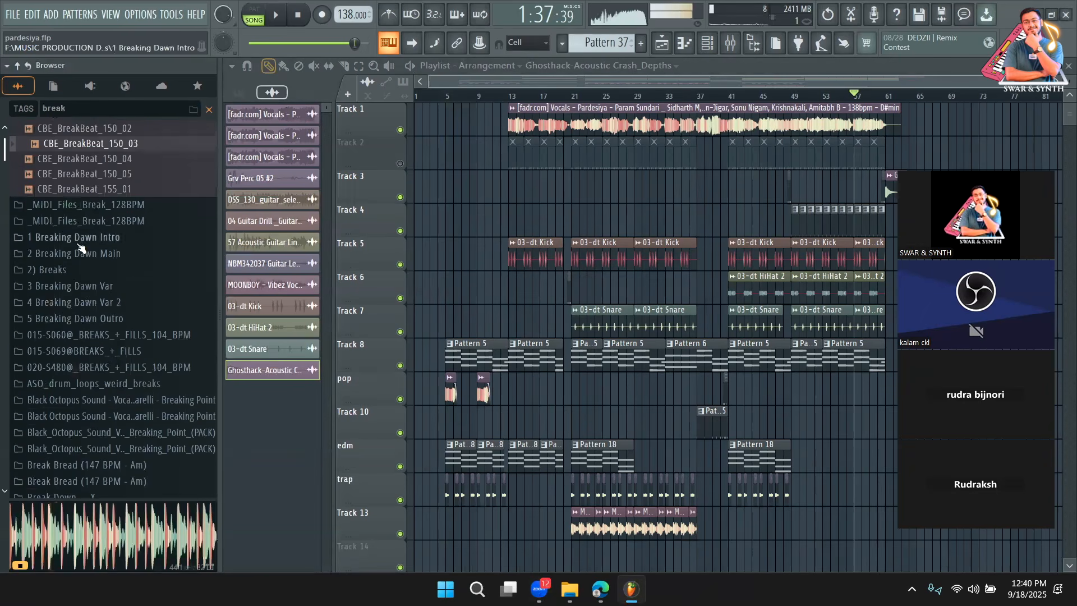
{"action": "left_click", "coordinate": [84, 259]}
{"action": "left_click", "coordinate": [90, 284]}
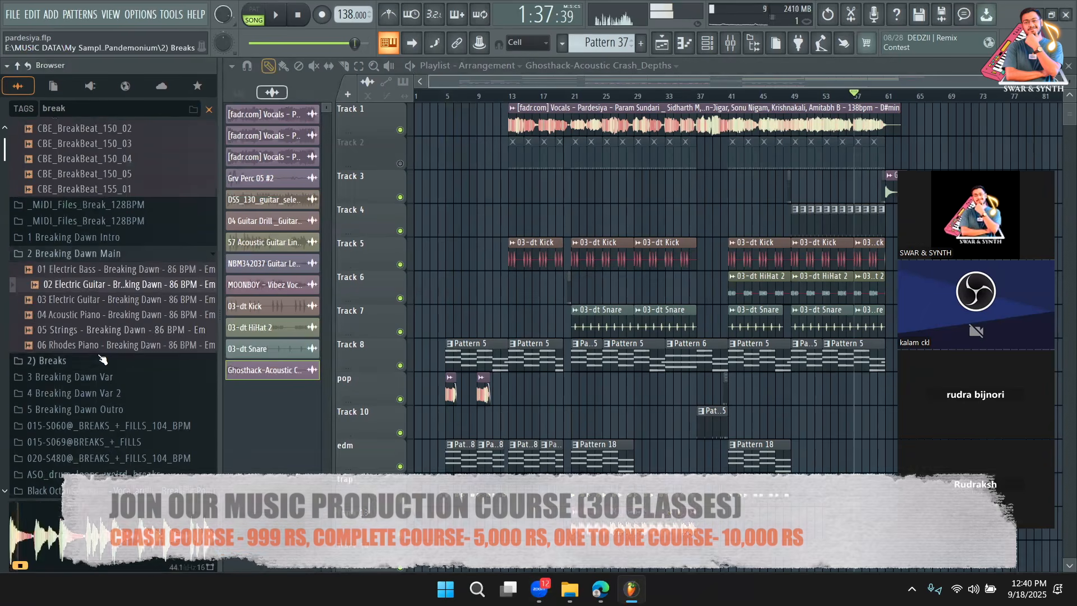
{"action": "left_click", "coordinate": [99, 361]}
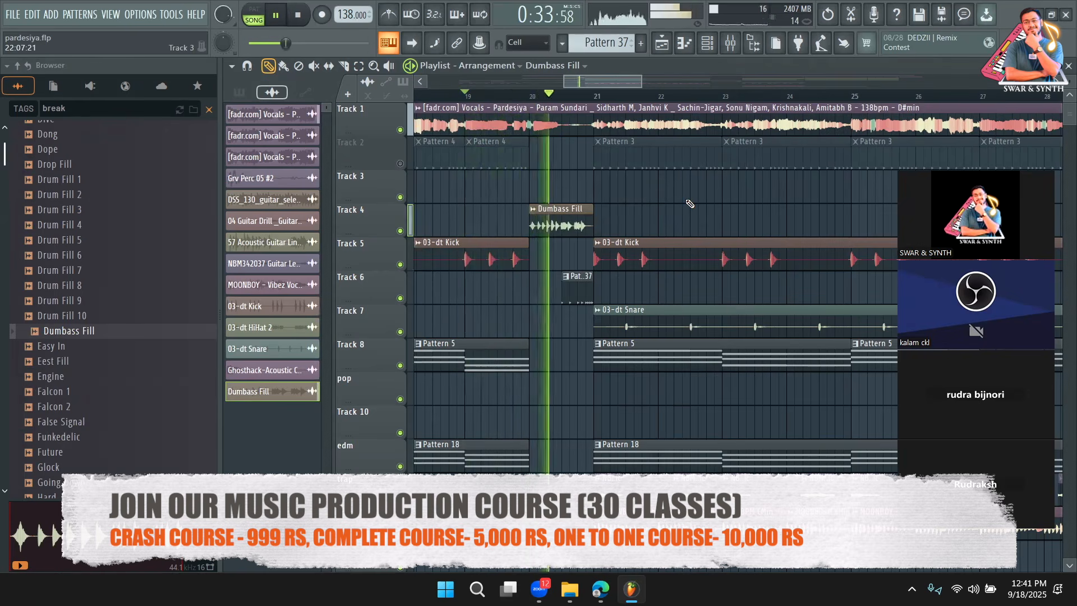
Step: Mute the Pattern 37 clip before bar 21 on Track 6 and play the Dumbass Fill transition from bar 19
{"action": "key", "text": "space"}
{"action": "left_click", "coordinate": [576, 296]}
{"action": "key", "text": "space"}
{"action": "left_click", "coordinate": [268, 66]}
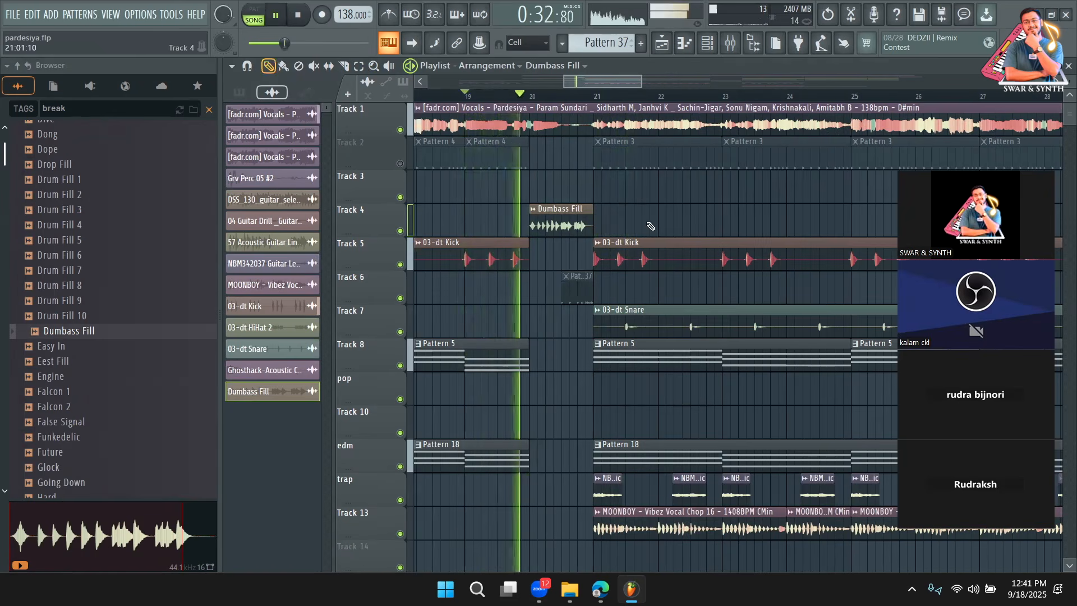
{"action": "left_click_drag", "start_coordinate": [642, 80], "coordinate": [589, 88]}
{"action": "key", "text": "space"}
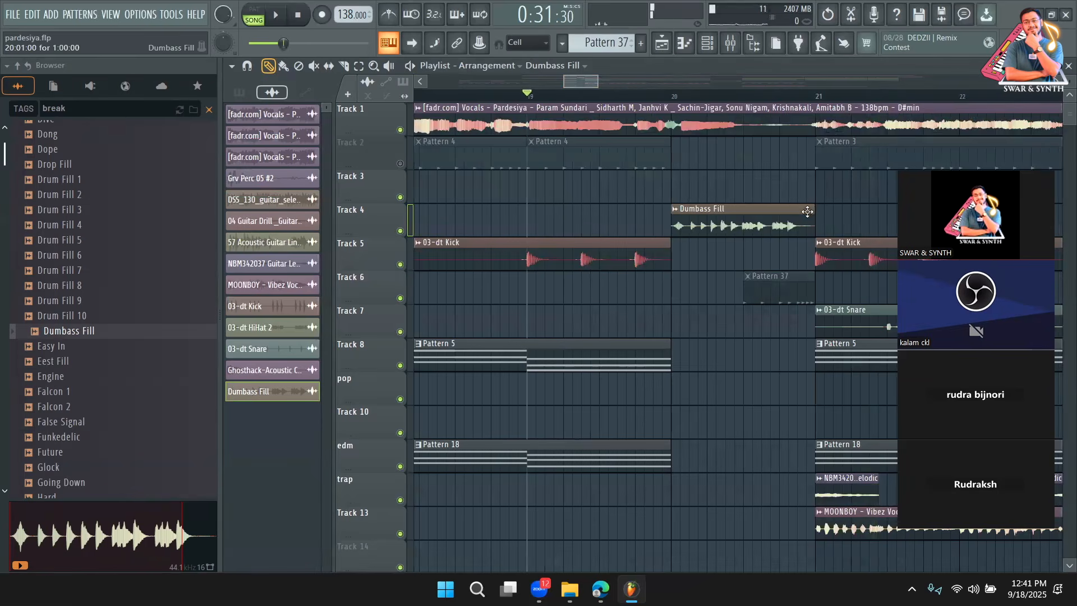
Step: Stretch the Dumbass Fill clip on Track 4 to a length of 1:04:00 and play the transition
{"action": "left_click_drag", "start_coordinate": [811, 209], "coordinate": [833, 212]}
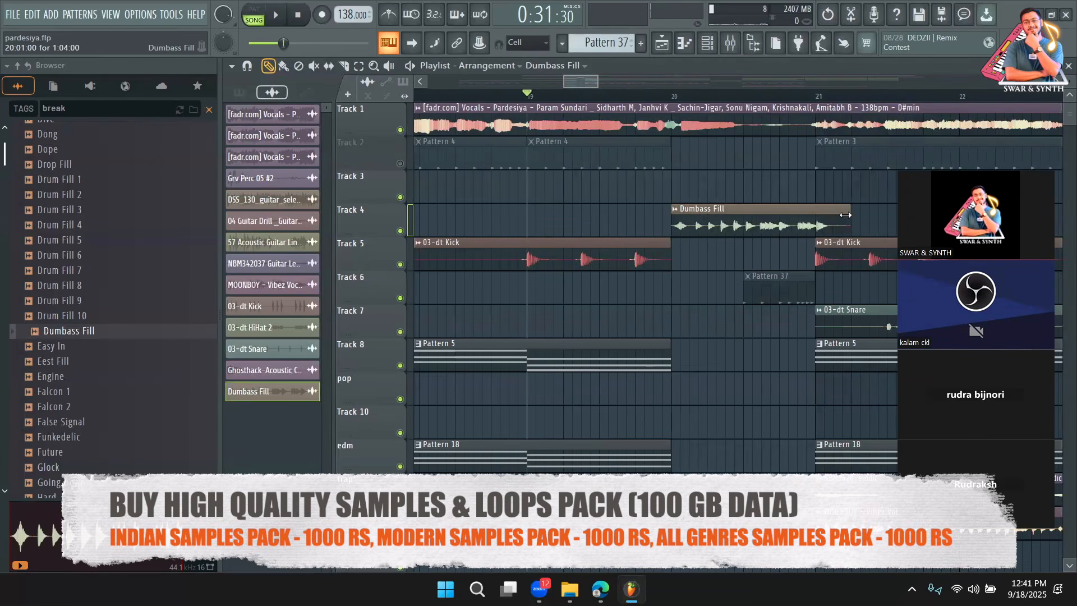
{"action": "key", "text": "space"}
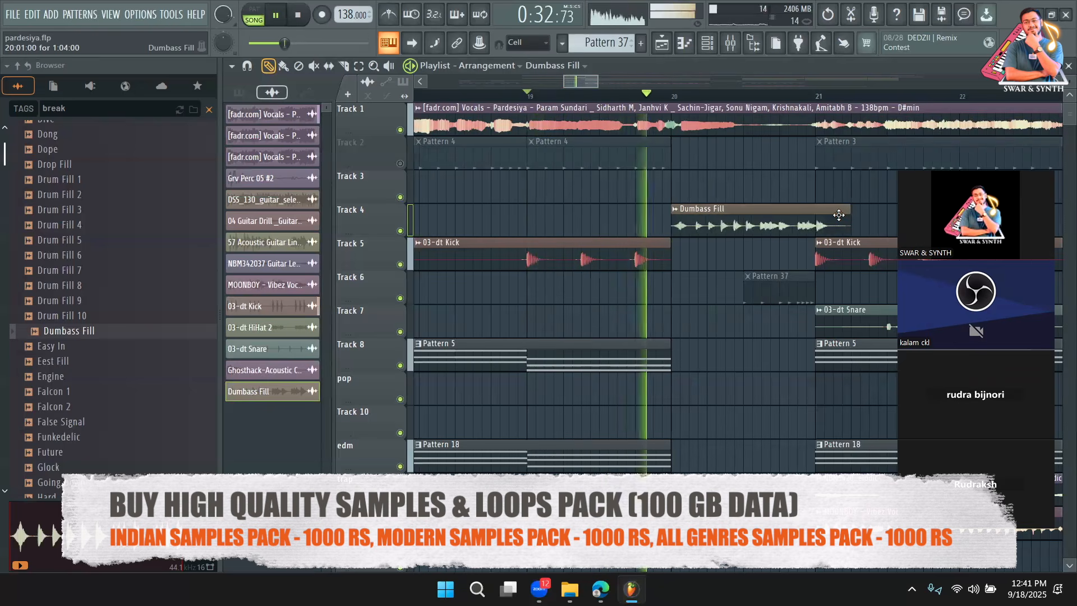
{"action": "key", "text": "space"}
{"action": "key", "text": "space"}
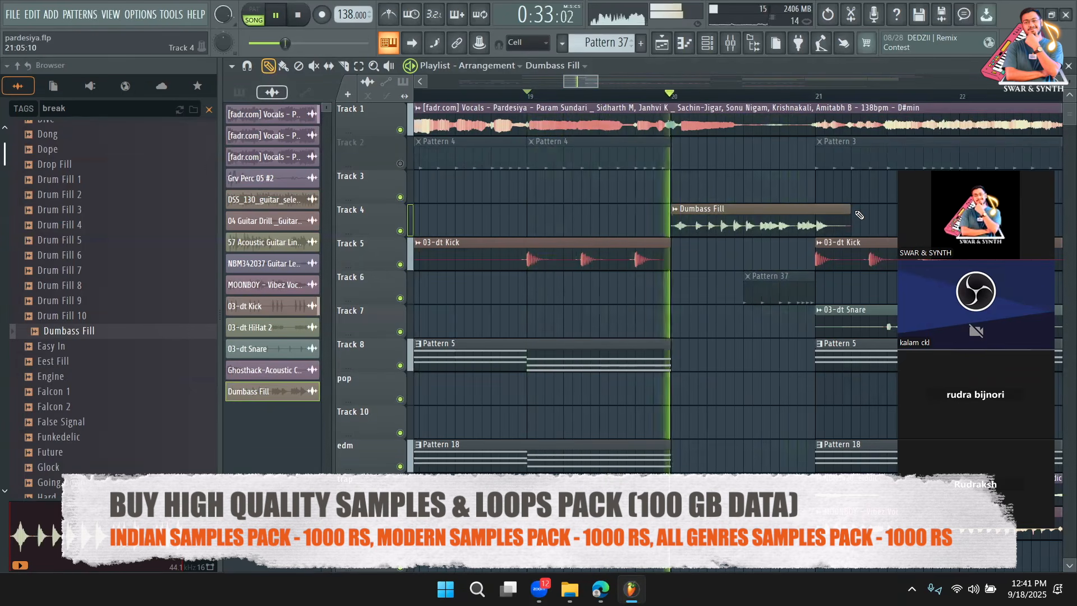
{"action": "key", "text": "space"}
Step: Move the Dumbass Fill clip to start at 19:16:00, stretch it to 1:05:01, and replay the transition
{"action": "left_click_drag", "start_coordinate": [726, 209], "coordinate": [717, 204]}
{"action": "key", "text": "space"}
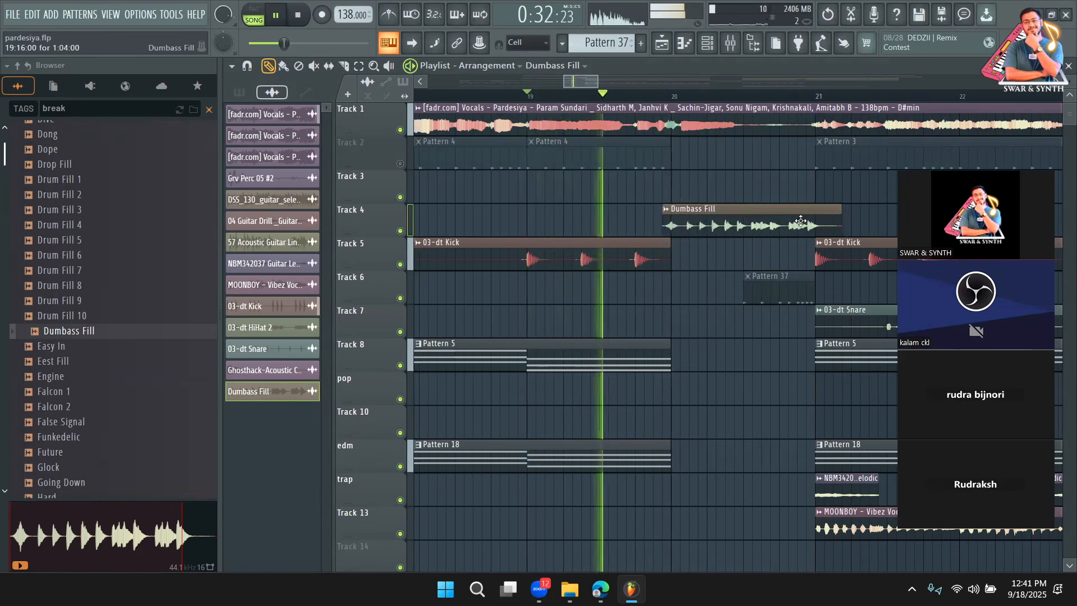
{"action": "key", "text": "space"}
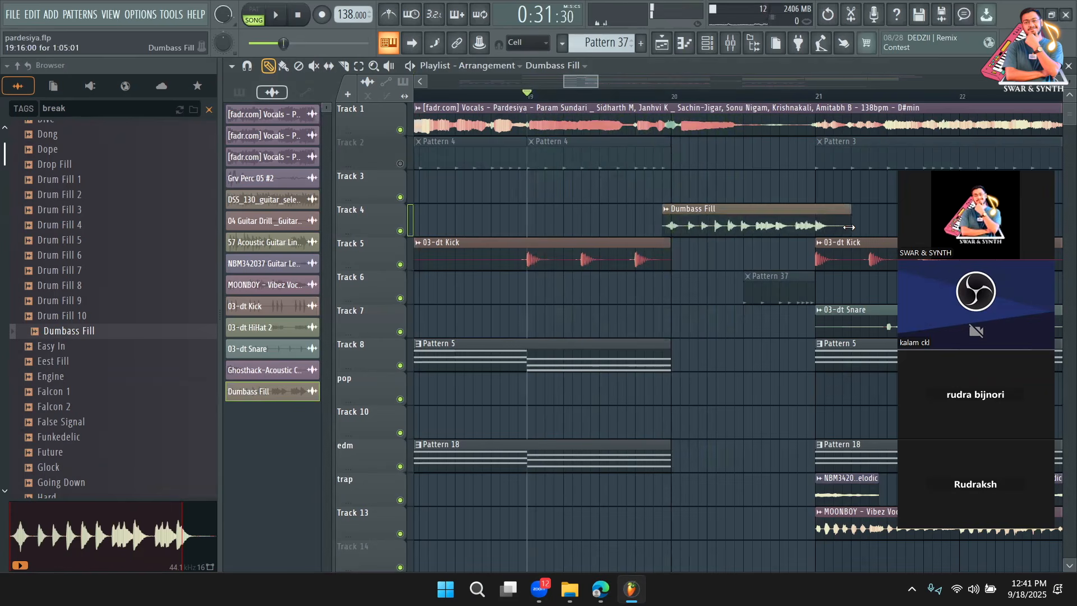
{"action": "key", "text": "space"}
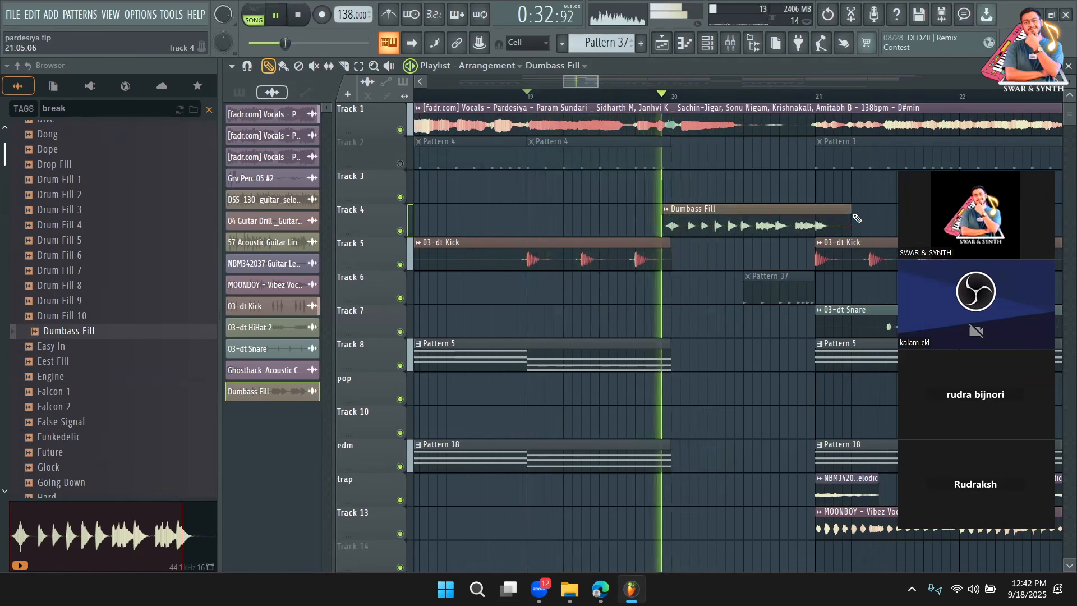
Step: Delete the Dumbass Fill clip from Track 4 and preview the Hong Kong, It Was All A Dream, Jazzy Fill, Its A Trap and Juicy 1 samples
{"action": "key", "text": "space"}
{"action": "right_click", "coordinate": [807, 220]}
{"action": "scroll", "coordinate": [100, 271], "scroll_direction": "down", "scroll_amount": 6}
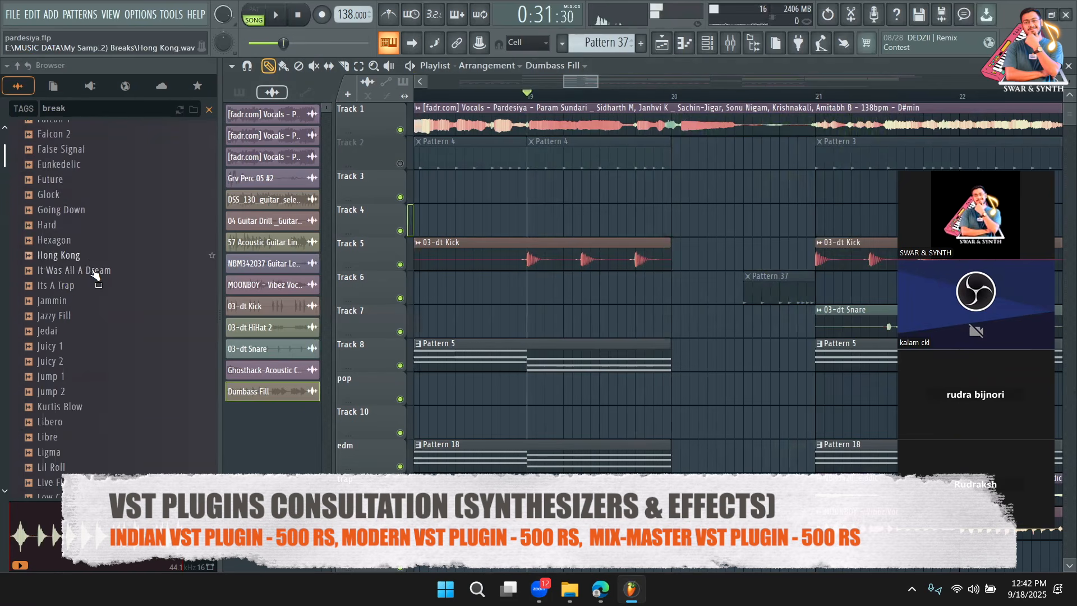
{"action": "left_click", "coordinate": [84, 258]}
{"action": "left_click", "coordinate": [81, 272]}
{"action": "left_click", "coordinate": [85, 260]}
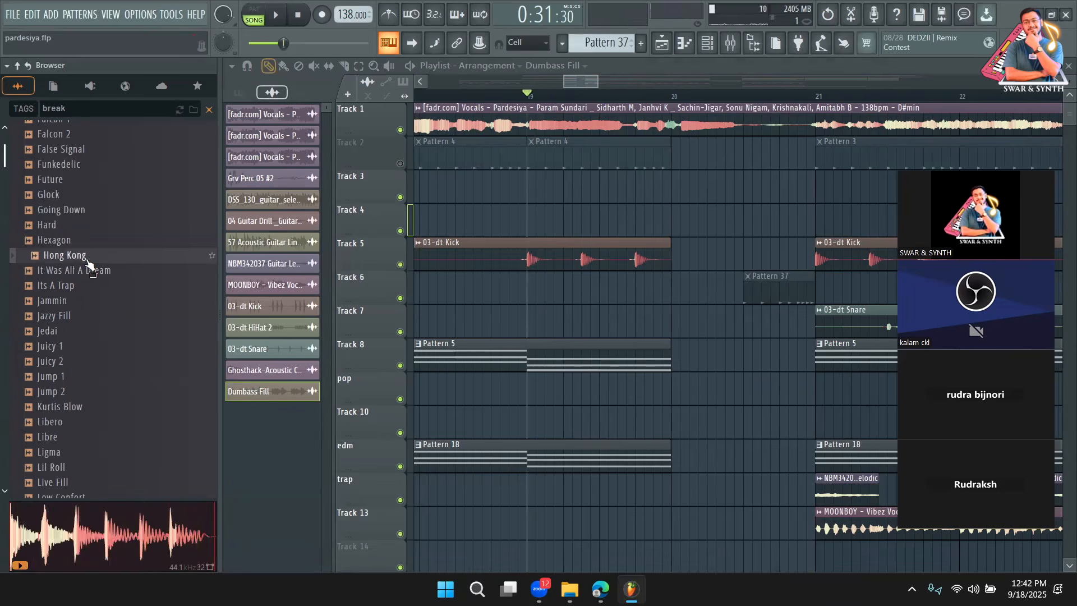
{"action": "left_click", "coordinate": [88, 272]}
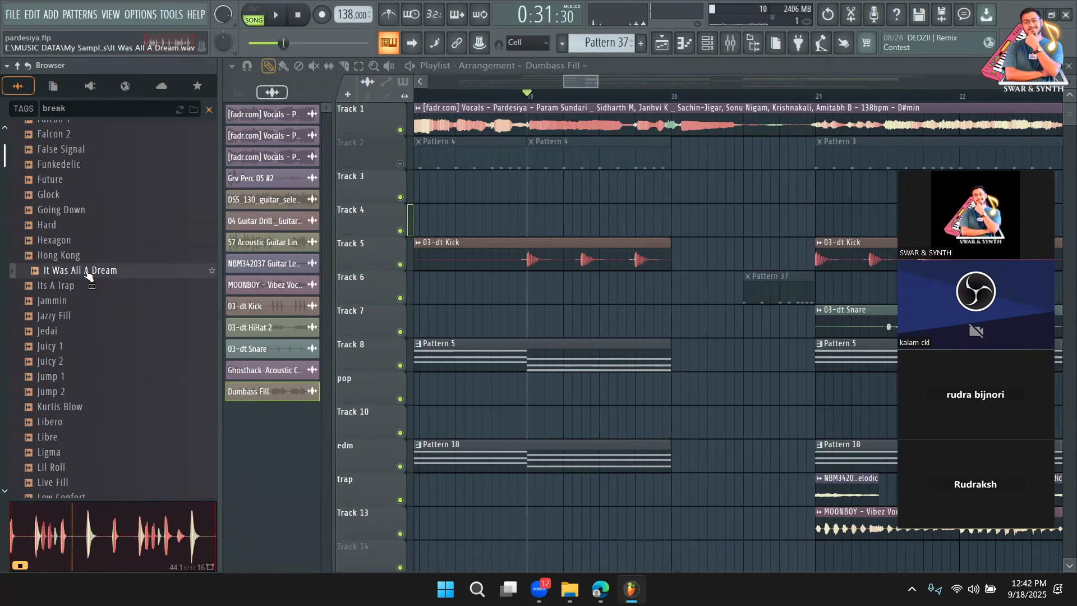
{"action": "left_click", "coordinate": [87, 316]}
{"action": "left_click", "coordinate": [85, 286]}
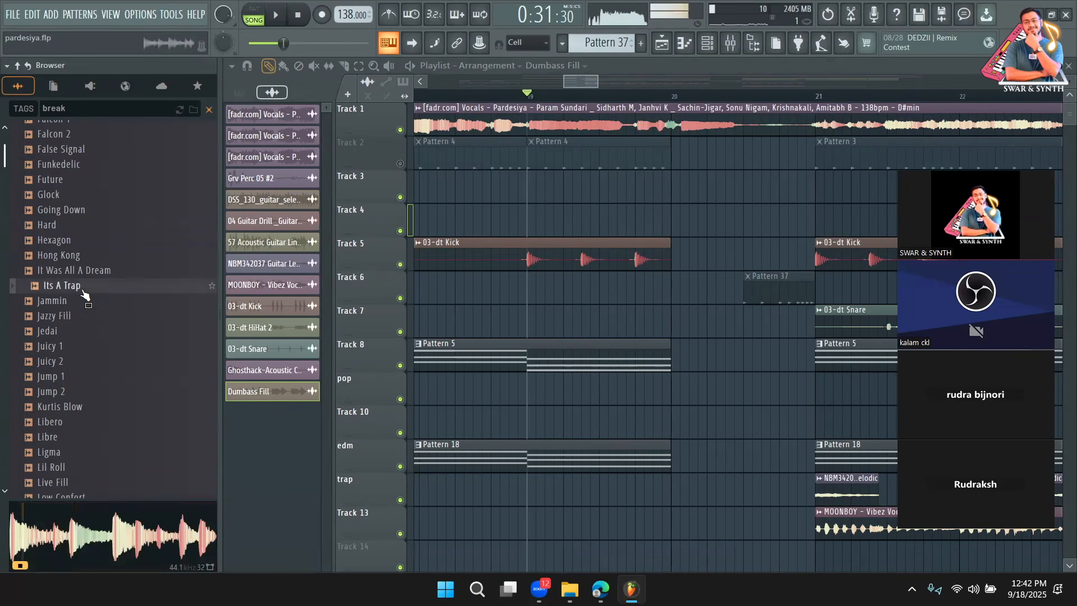
{"action": "left_click", "coordinate": [65, 346]}
Step: Preview the Night Triplet, Museum, Master Jam, Night, Nostalgia Fill and Nuts break samples
{"action": "scroll", "coordinate": [70, 353], "scroll_direction": "down", "scroll_amount": 6}
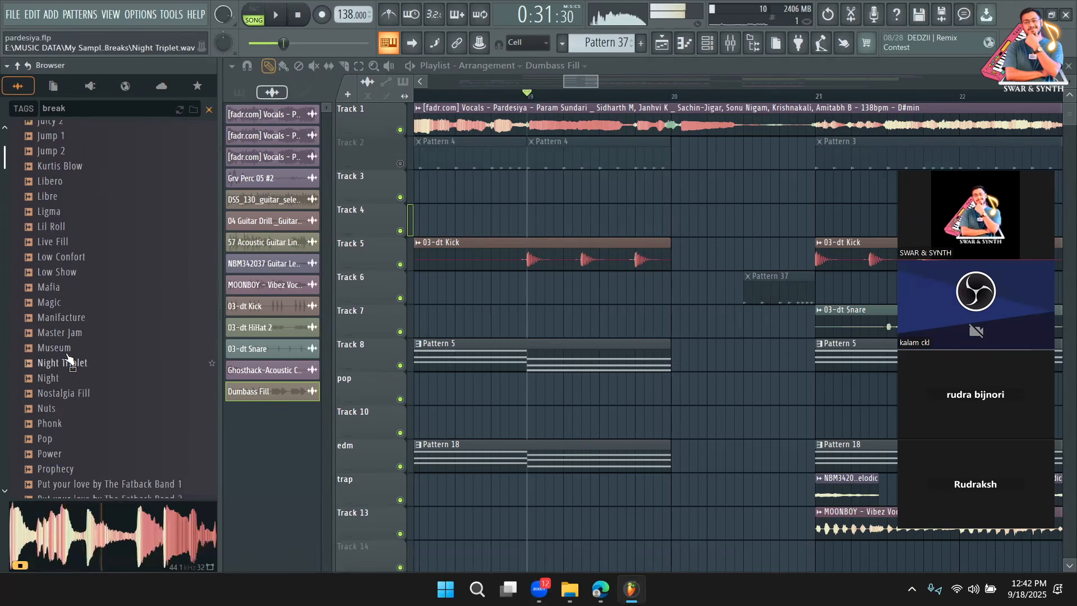
{"action": "left_click", "coordinate": [86, 270]}
{"action": "left_click", "coordinate": [73, 332]}
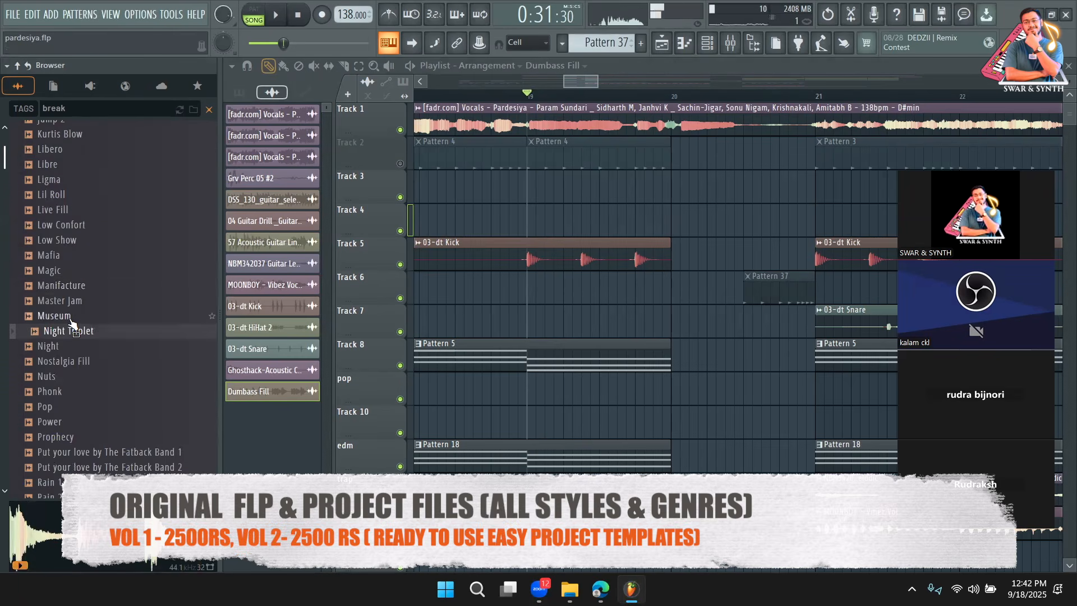
{"action": "left_click", "coordinate": [73, 318]}
{"action": "left_click", "coordinate": [79, 301]}
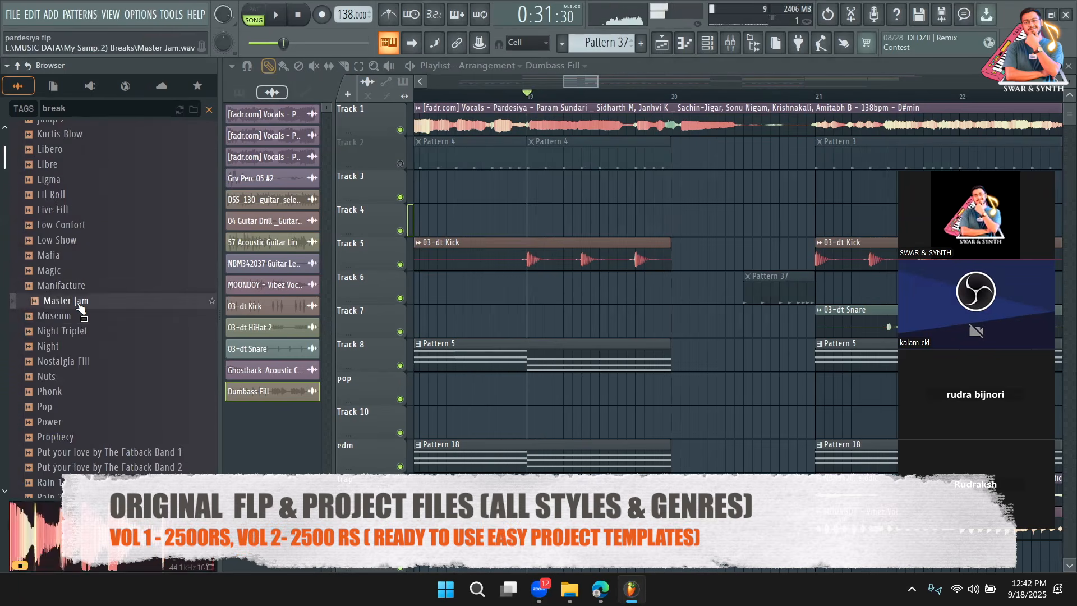
{"action": "left_click", "coordinate": [79, 334]}
{"action": "left_click", "coordinate": [79, 346]}
{"action": "left_click", "coordinate": [81, 361]}
{"action": "scroll", "coordinate": [79, 360], "scroll_direction": "down", "scroll_amount": 2}
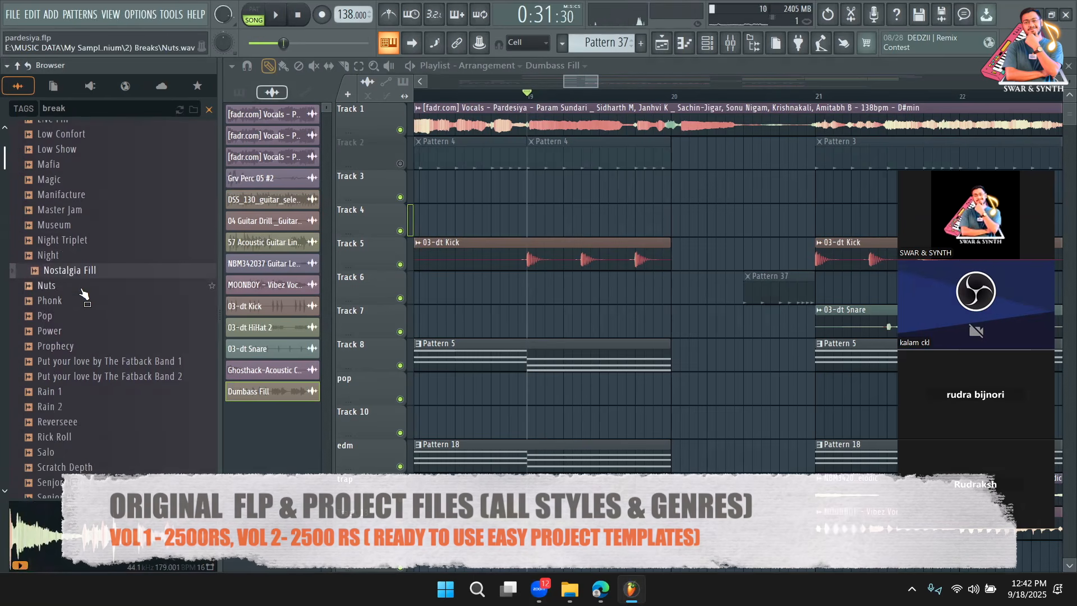
{"action": "left_click", "coordinate": [79, 286]}
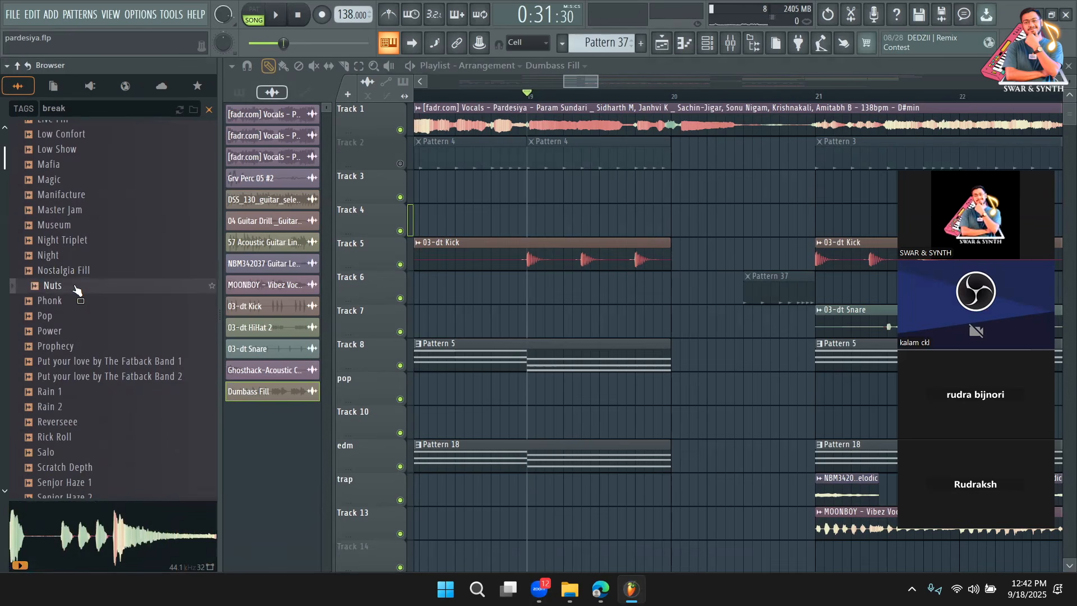
Step: Place the Nuts sample on Track 4 at 20:09:00 and fit it to the project tempo using the 75 to 150 BPM range
{"action": "left_click_drag", "start_coordinate": [152, 295], "coordinate": [750, 219]}
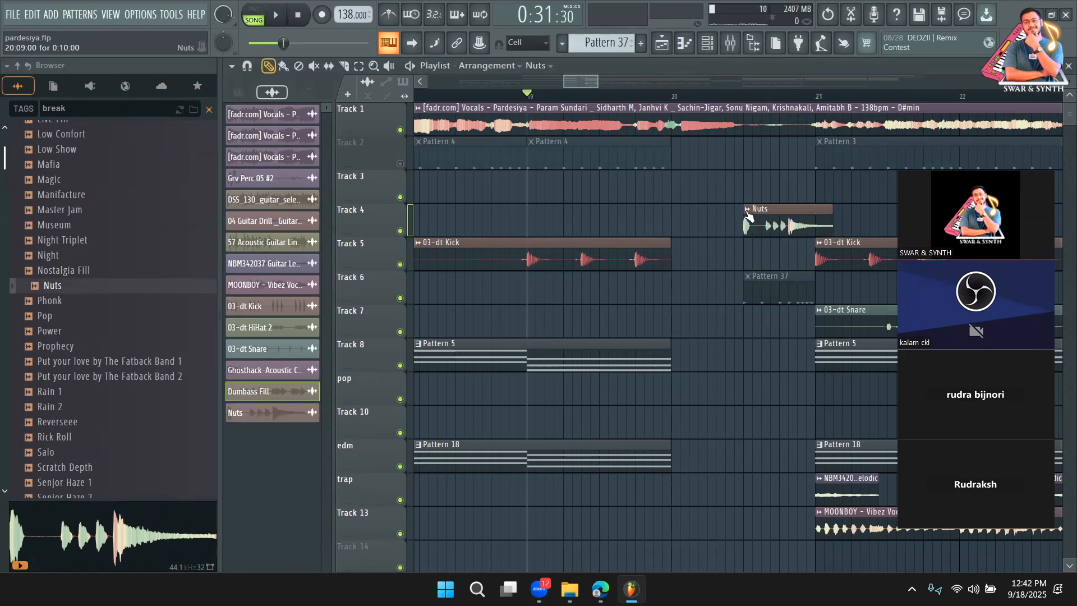
{"action": "right_click", "coordinate": [748, 216]}
{"action": "left_click", "coordinate": [888, 308]}
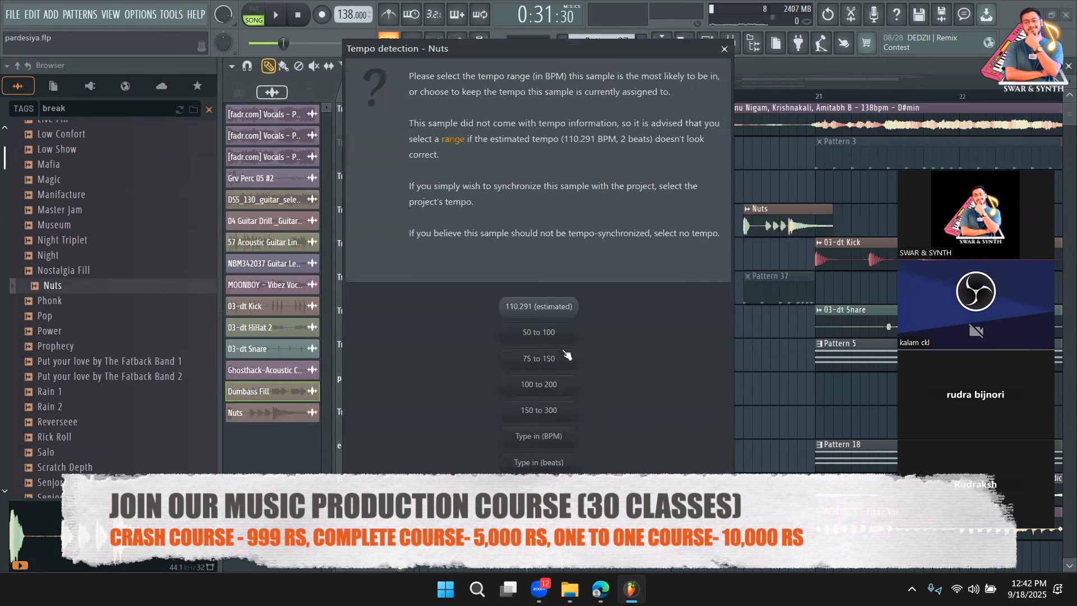
{"action": "left_click", "coordinate": [560, 358]}
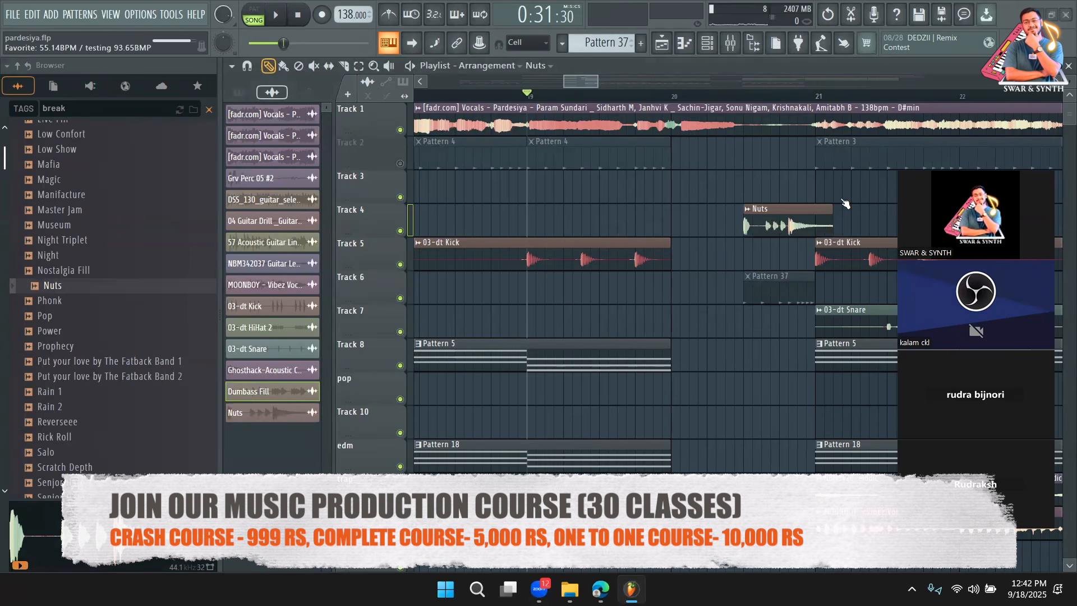
Step: Play the transition from bar 19 and set the Nuts clip's channel volume to 48%
{"action": "key", "text": "space"}
{"action": "double_click", "coordinate": [758, 210]}
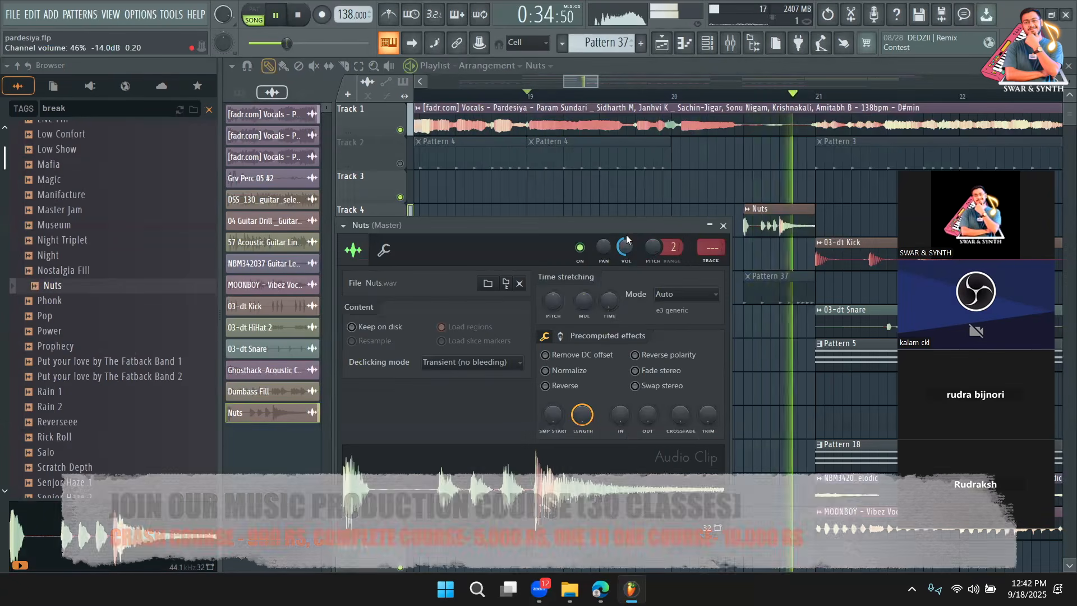
{"action": "left_click_drag", "start_coordinate": [626, 240], "coordinate": [626, 238]}
{"action": "key", "text": "space"}
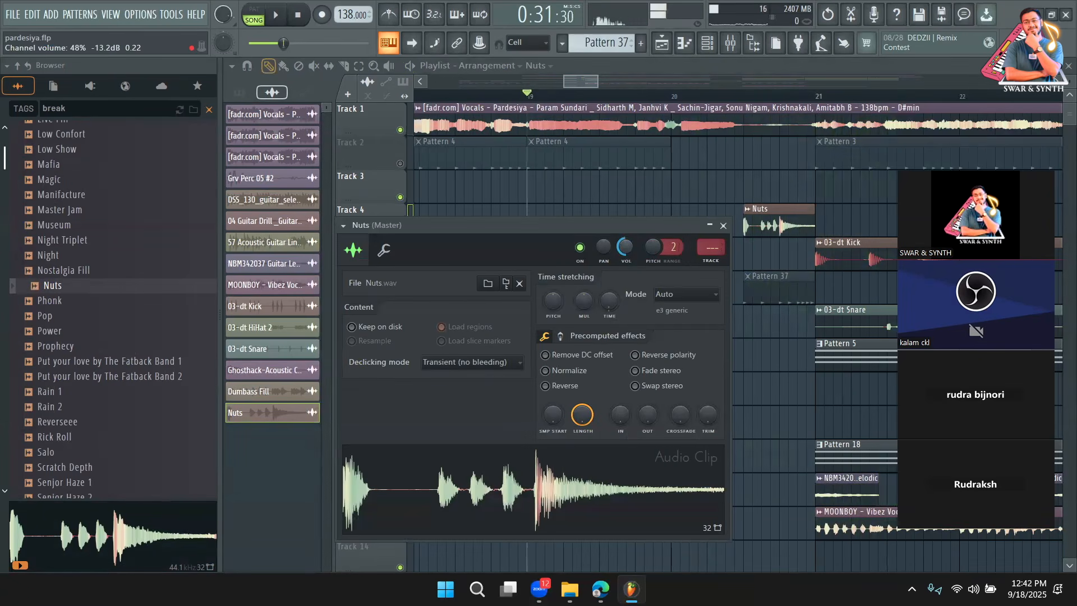
{"action": "key", "text": "Escape"}
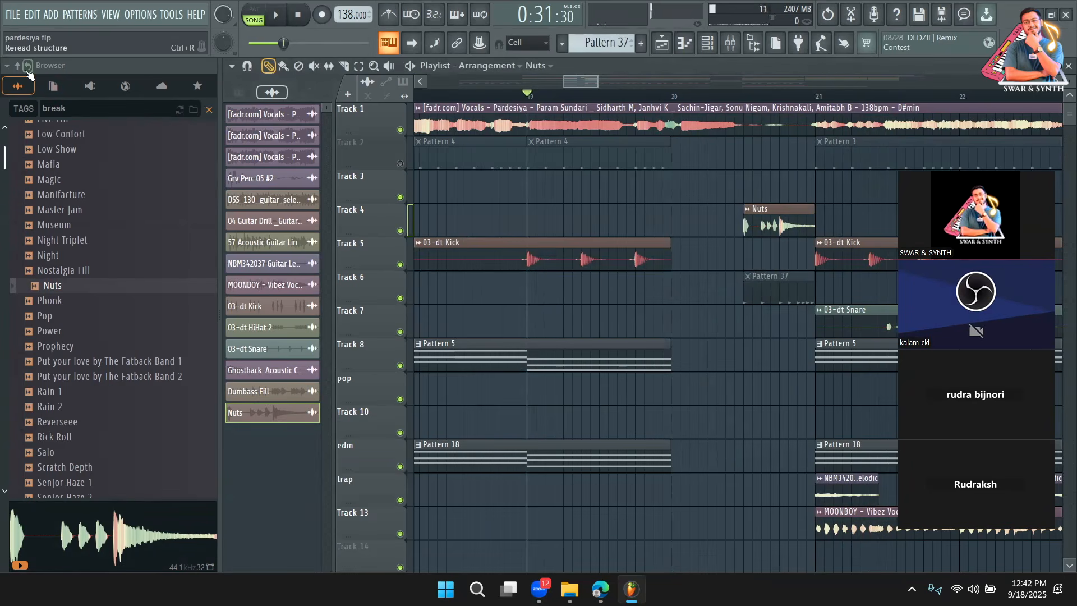
Step: Clear the break search, open the Kicks folder in the Drums pack, and play the Nuts transition
{"action": "left_click", "coordinate": [189, 112]}
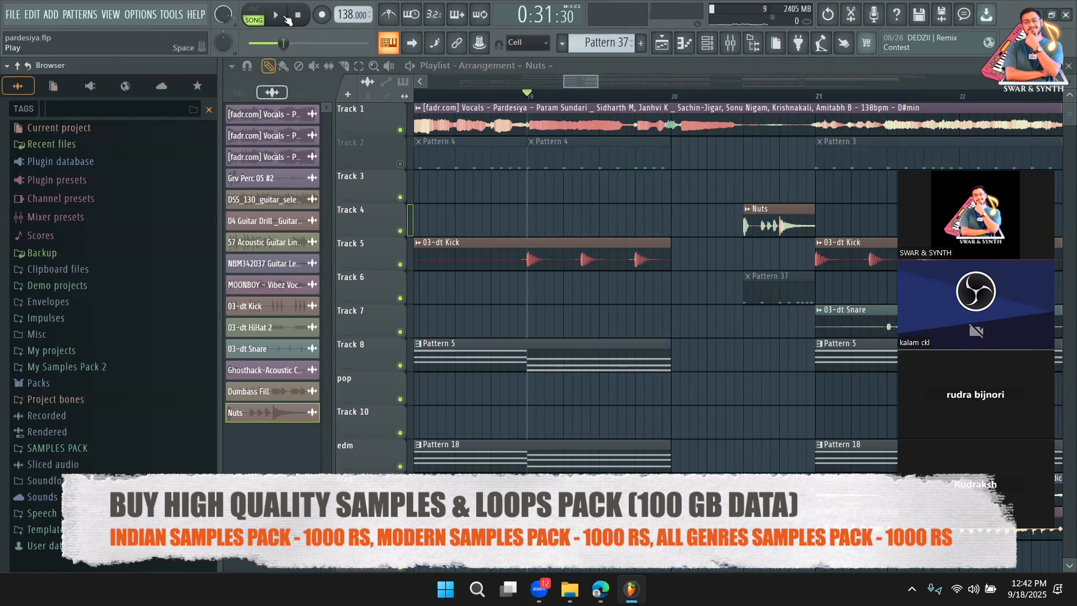
{"action": "key", "text": "space"}
{"action": "left_click", "coordinate": [101, 382]}
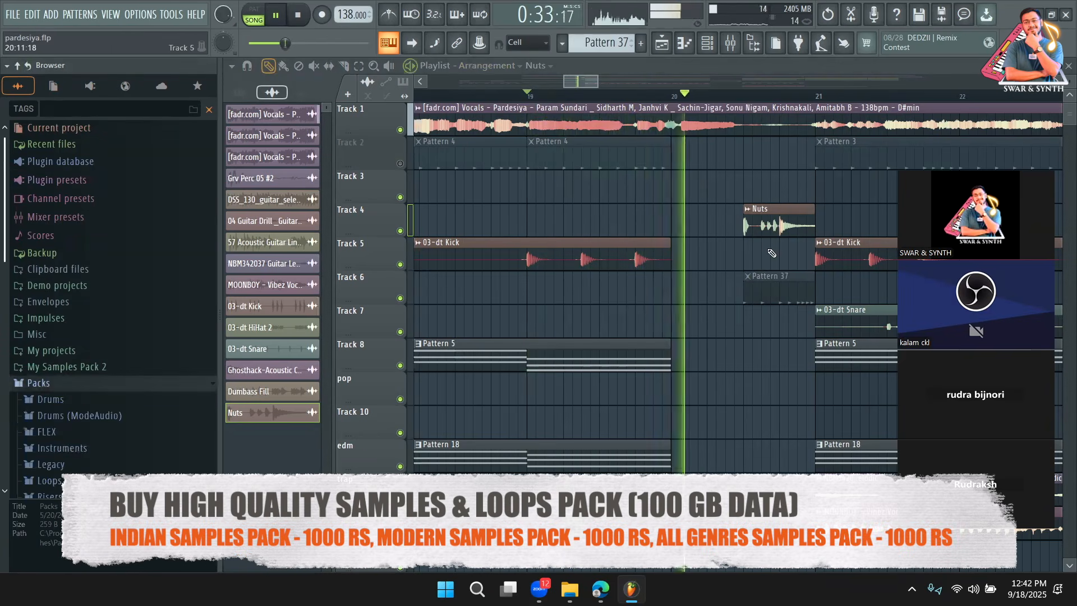
{"action": "scroll", "coordinate": [93, 352], "scroll_direction": "down", "scroll_amount": 5}
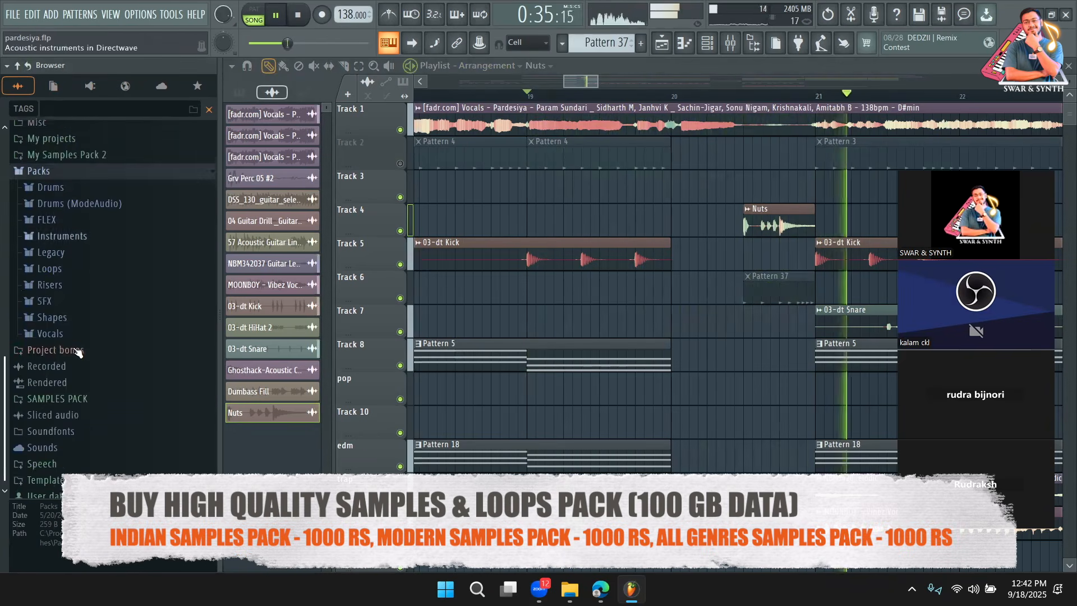
{"action": "left_click", "coordinate": [92, 184]}
{"action": "key", "text": "space"}
{"action": "left_click", "coordinate": [75, 303]}
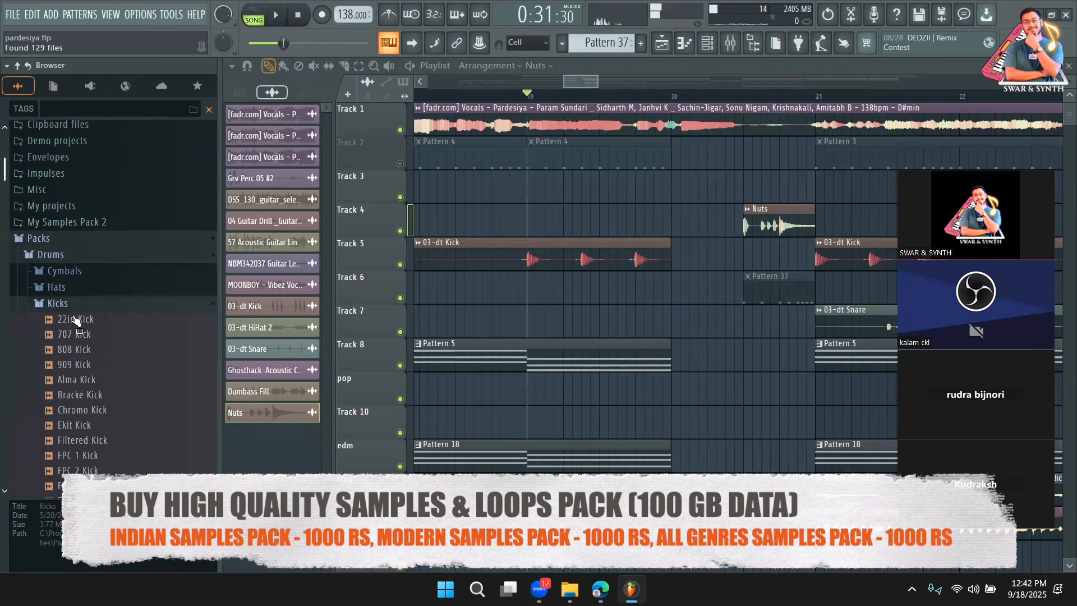
Step: Place the 909 Kick on Track 3 at 20:14:11, reversed so it leads into bar 21, and play the transition
{"action": "left_click", "coordinate": [89, 369]}
{"action": "left_click_drag", "start_coordinate": [383, 357], "coordinate": [804, 193]}
{"action": "left_click", "coordinate": [824, 176]}
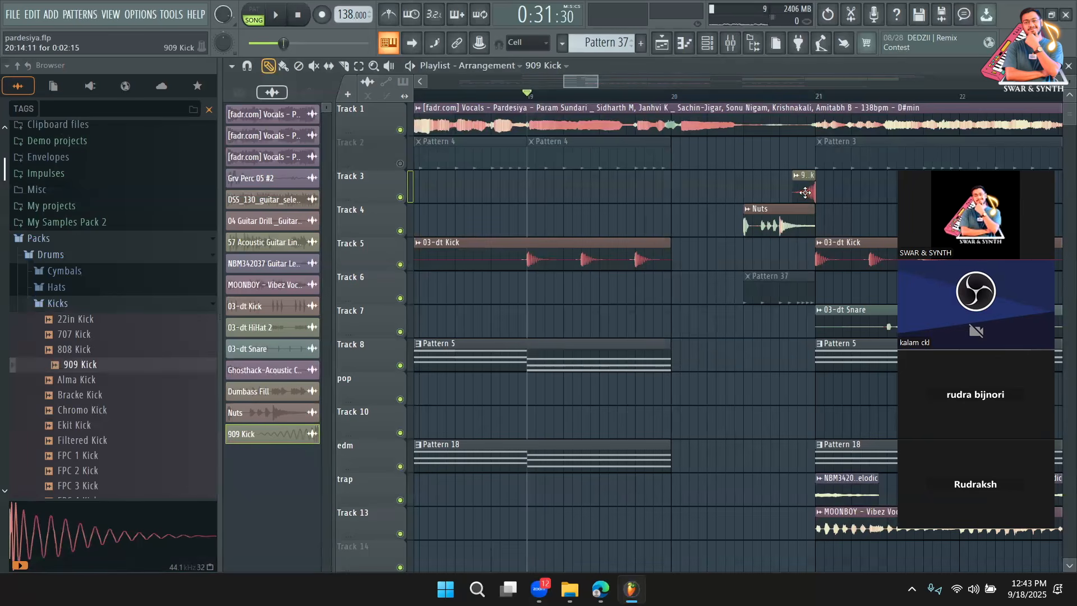
{"action": "left_click", "coordinate": [804, 179]}
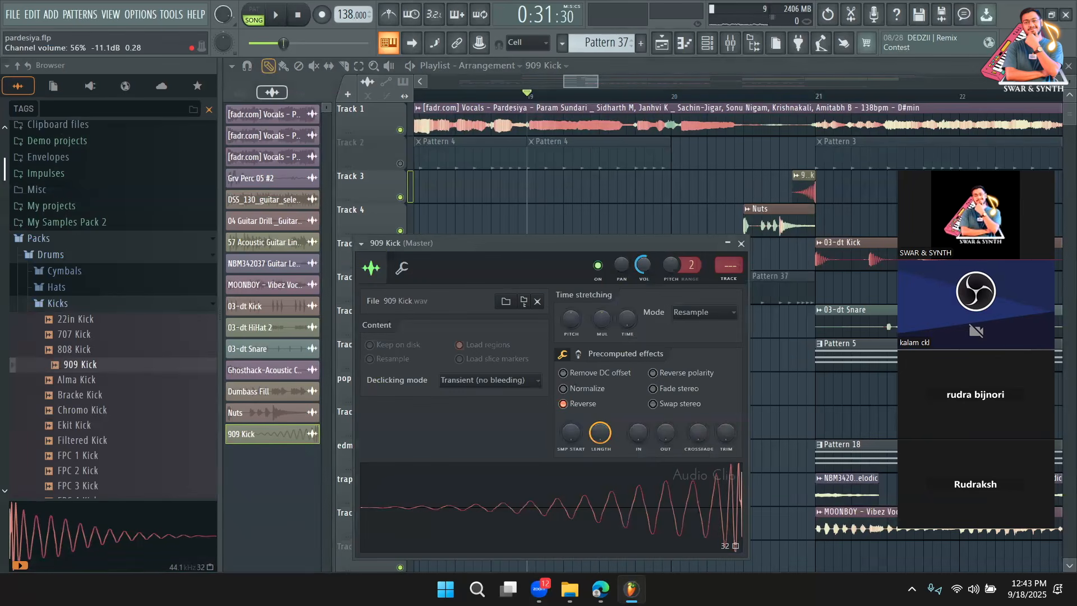
{"action": "key", "text": "space"}
{"action": "left_click", "coordinate": [854, 206]}
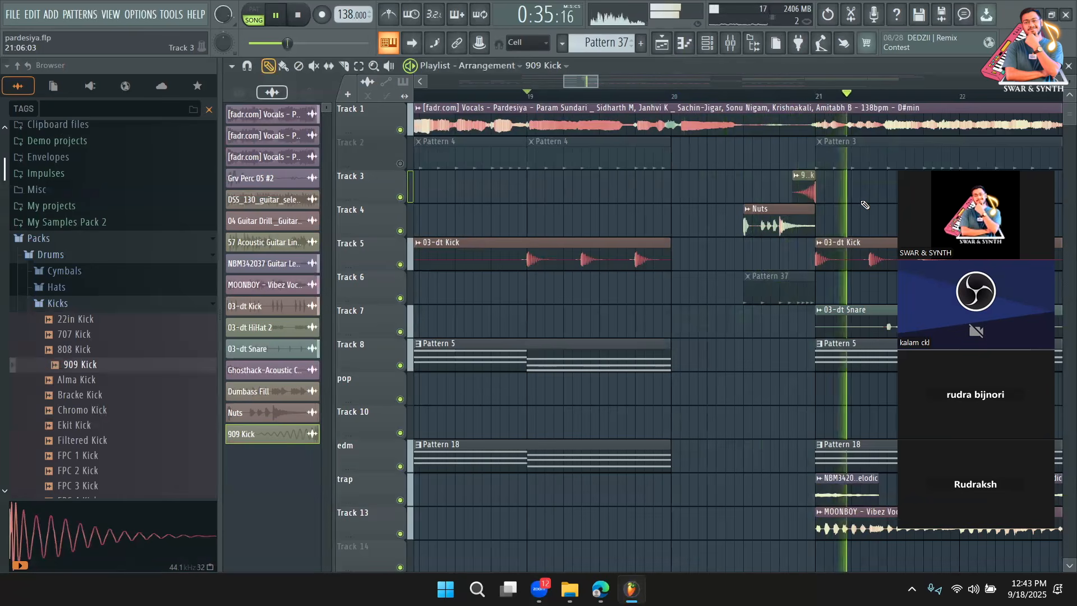
{"action": "key", "text": "space"}
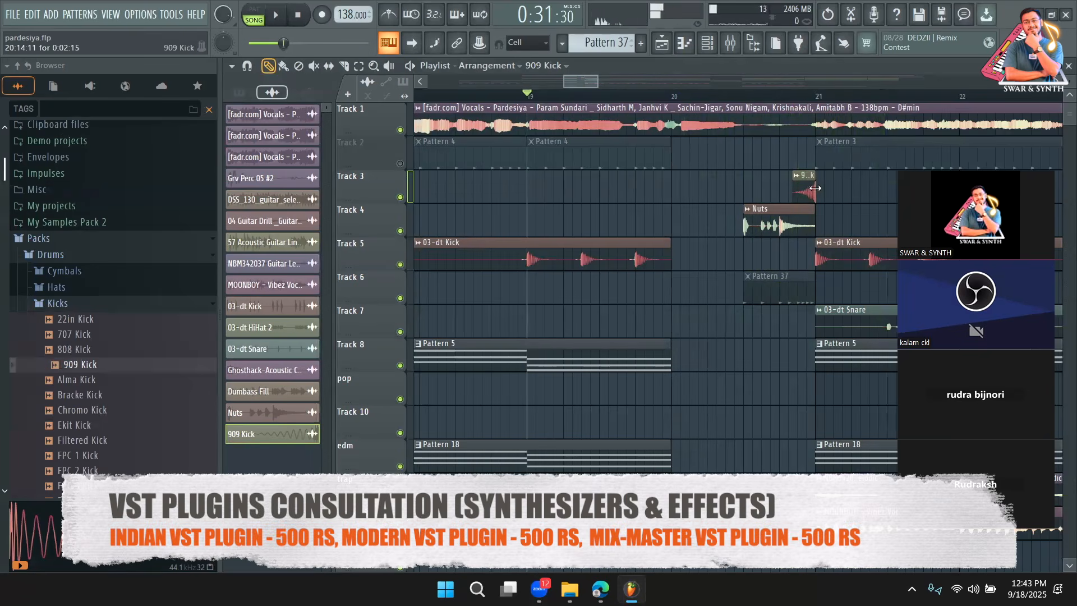
{"action": "key", "text": "space"}
{"action": "double_click", "coordinate": [806, 189]}
{"action": "left_click_drag", "start_coordinate": [643, 267], "coordinate": [643, 284]}
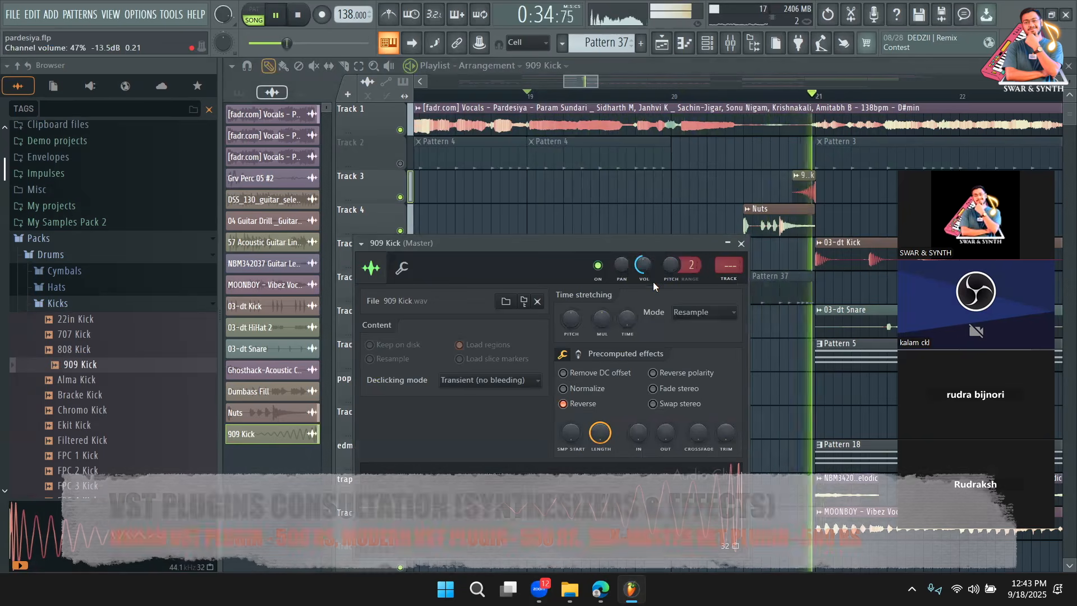
{"action": "key", "text": "space"}
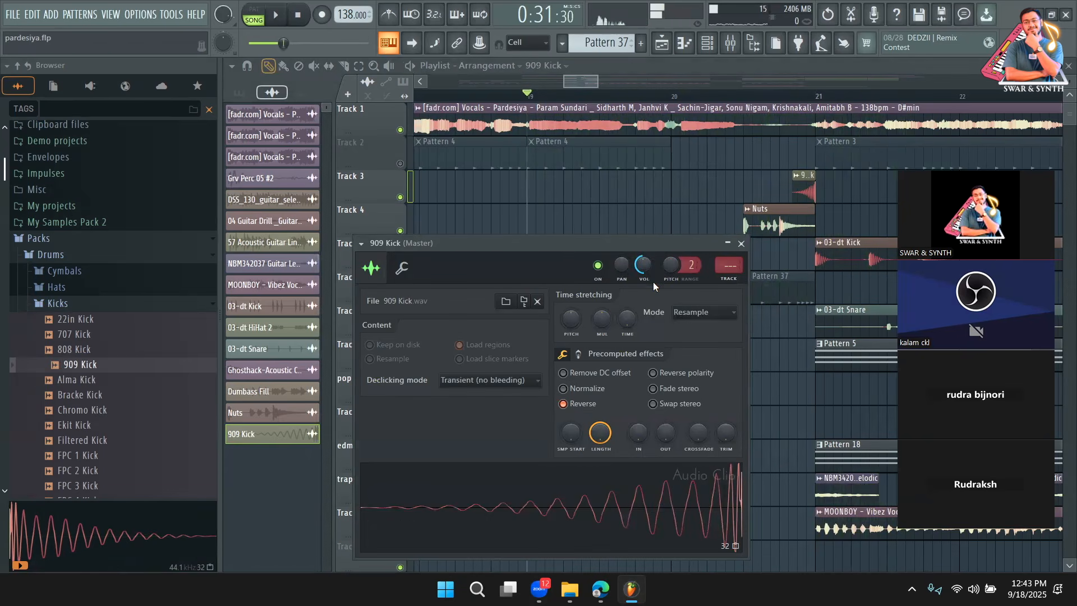
{"action": "key", "text": "space"}
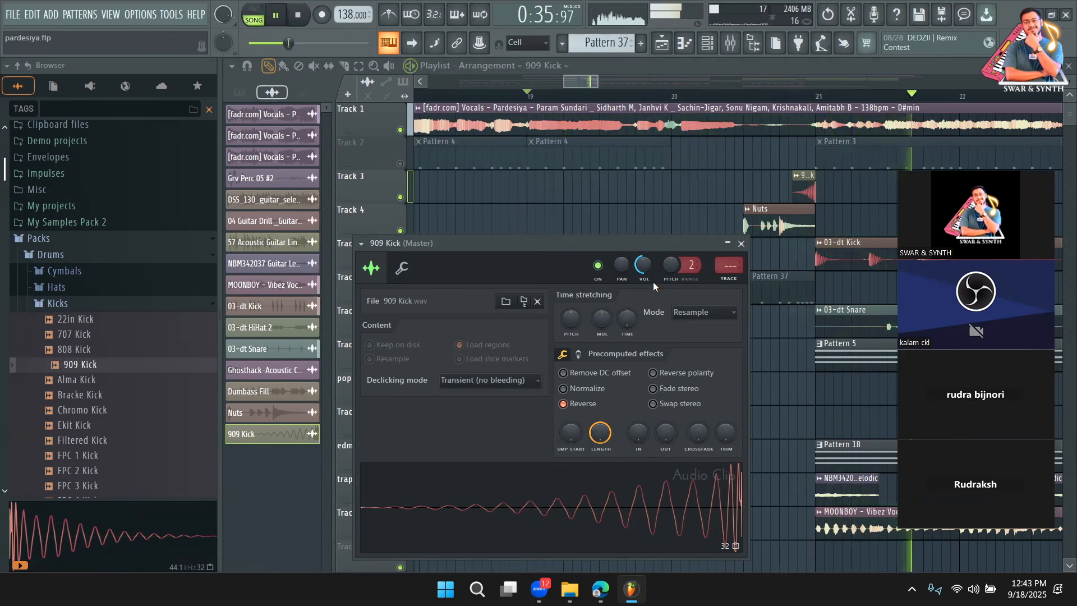
{"action": "left_click", "coordinate": [741, 243]}
{"action": "key", "text": "space"}
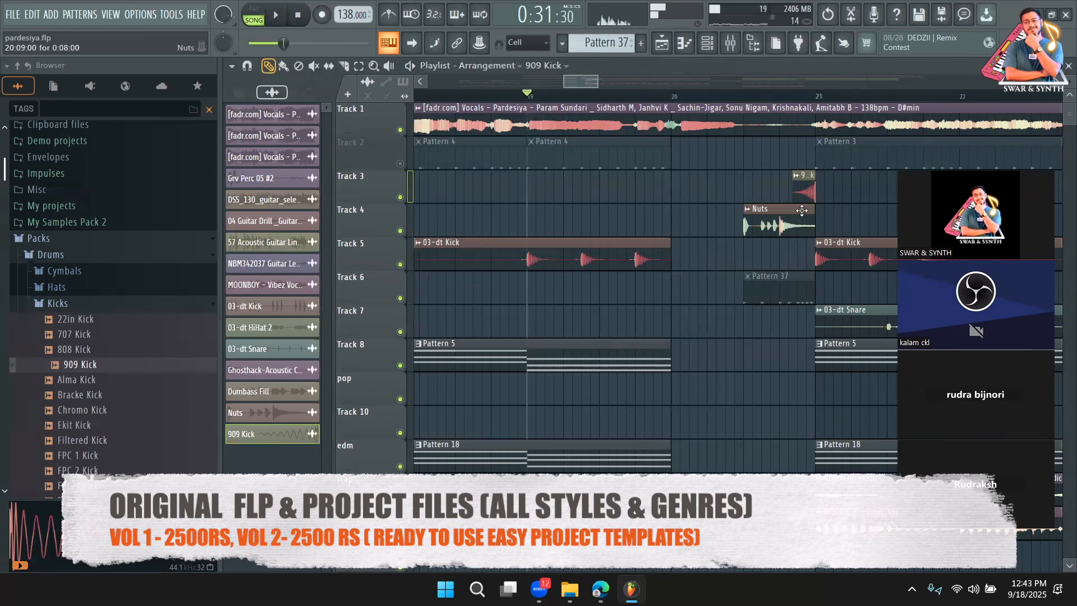
Step: Try to slice off the tail of the 909 Kick clip on Track 3 and replay the transition
{"action": "left_click", "coordinate": [760, 208]}
{"action": "key", "text": "space"}
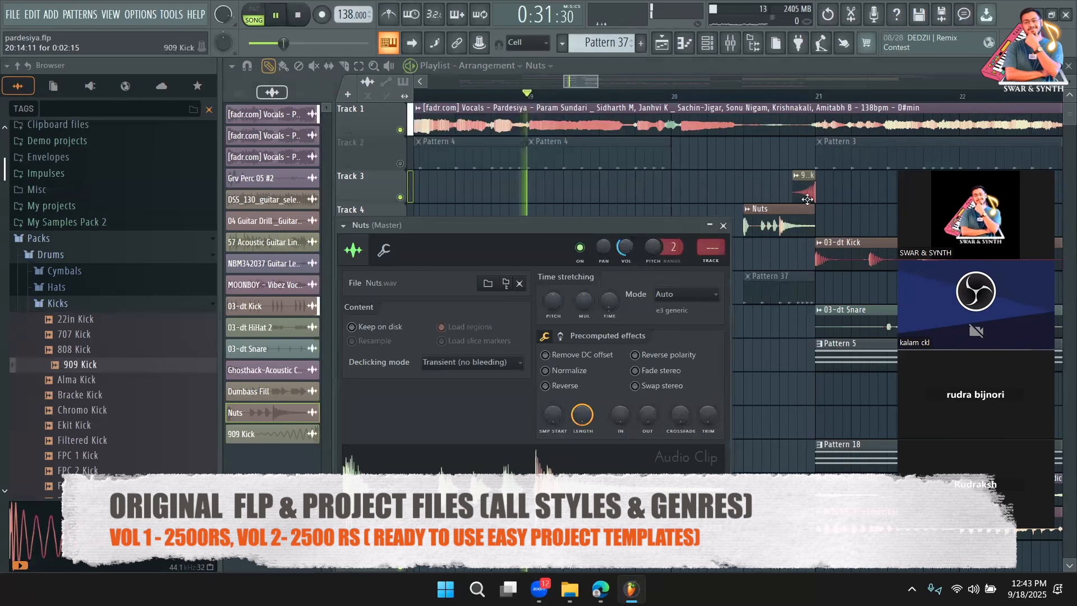
{"action": "left_click", "coordinate": [723, 226]}
{"action": "left_click", "coordinate": [344, 66]}
{"action": "left_click_drag", "start_coordinate": [812, 175], "coordinate": [818, 212]}
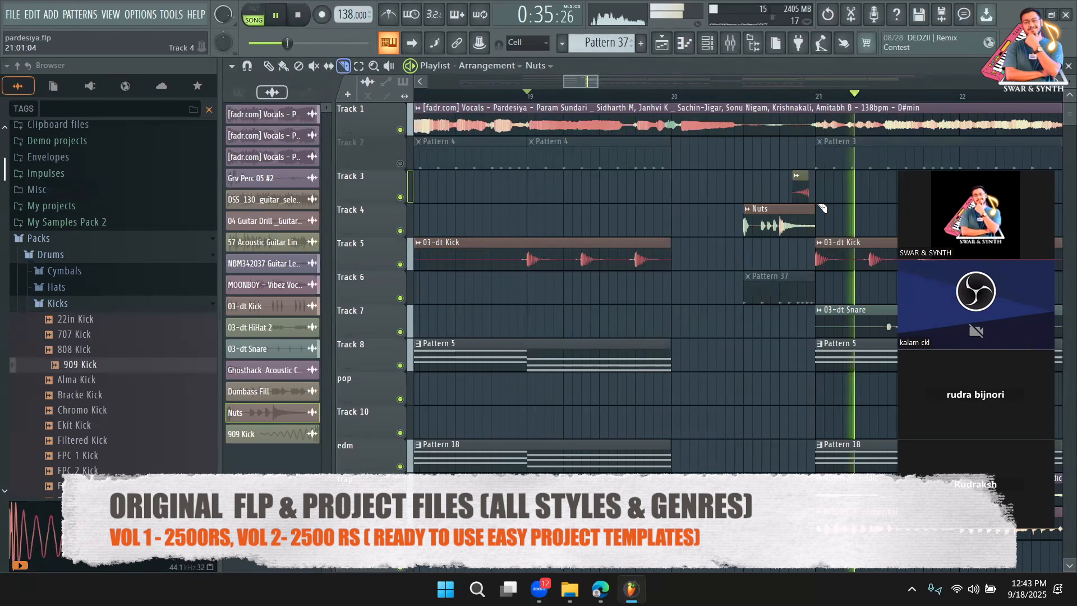
{"action": "key", "text": "space"}
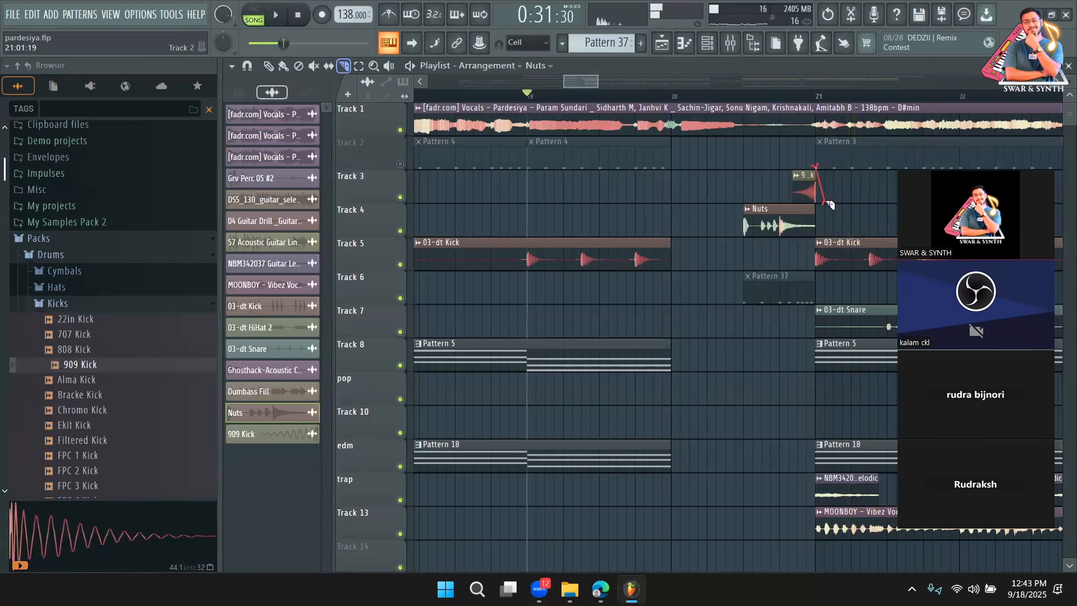
{"action": "key", "text": "space"}
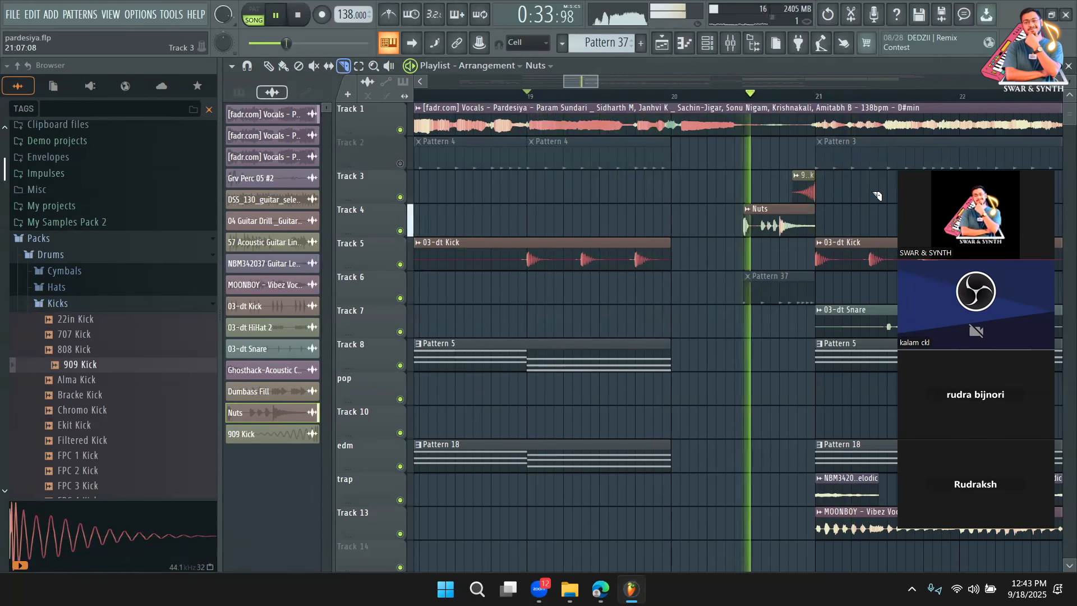
{"action": "key", "text": "space"}
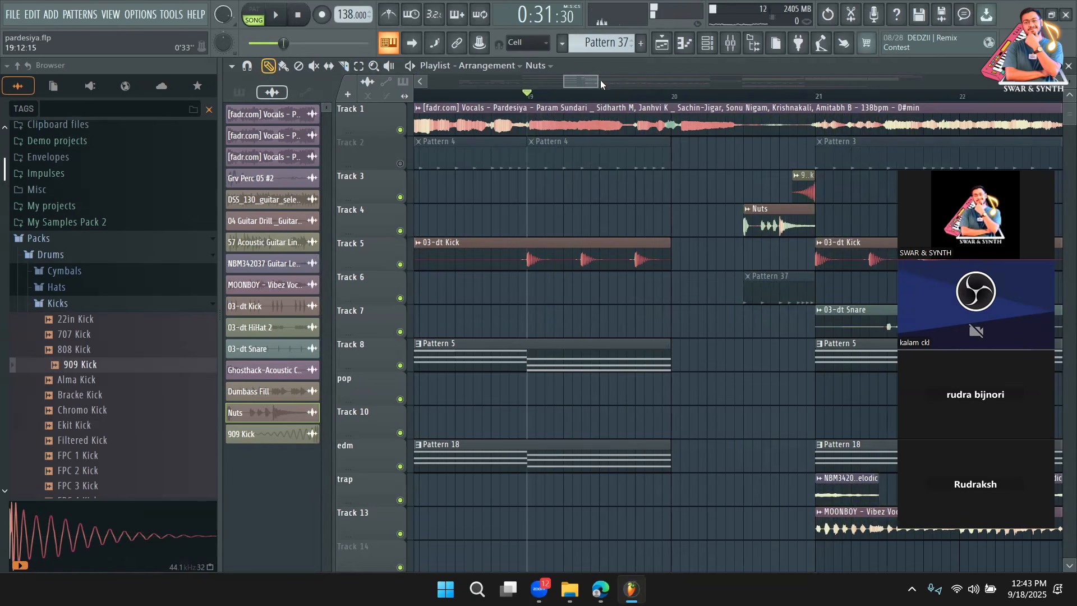
Step: Unmute Track 2, which holds the Pattern 4 and Pattern 3 clips
{"action": "mouse_move", "coordinate": [599, 82]}
{"action": "left_mouse_down"}
{"action": "mouse_move", "coordinate": [779, 82]}
{"action": "mouse_move", "coordinate": [615, 80]}
{"action": "left_mouse_up"}
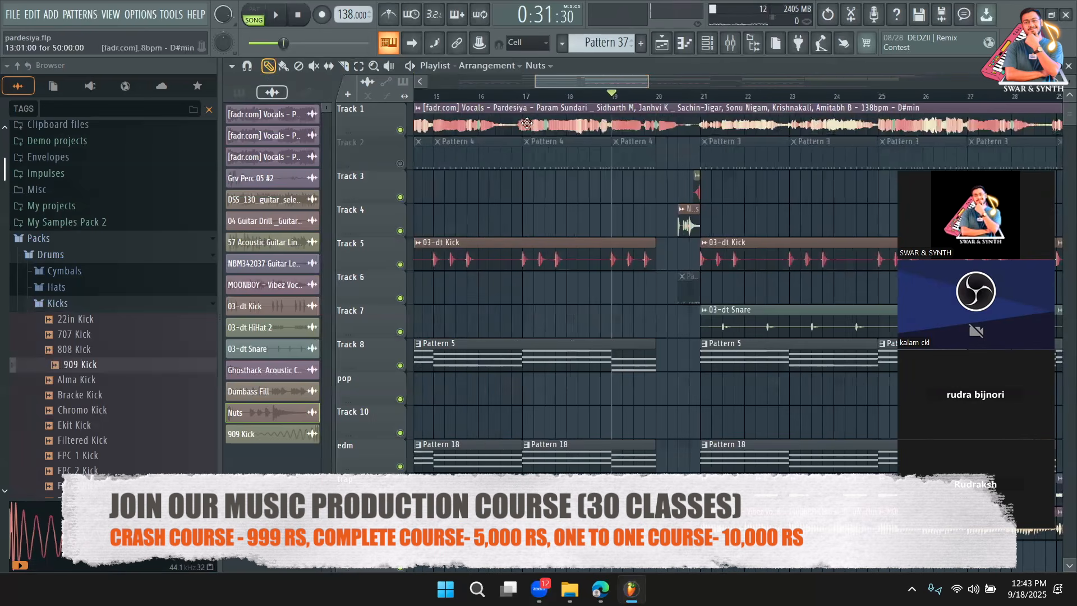
{"action": "left_click", "coordinate": [400, 163]}
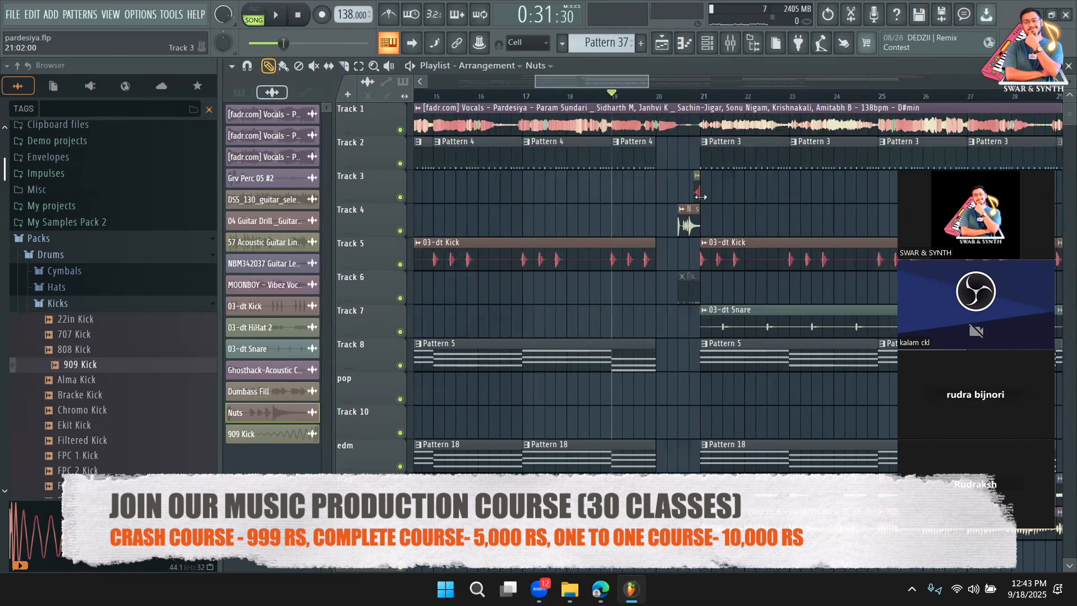
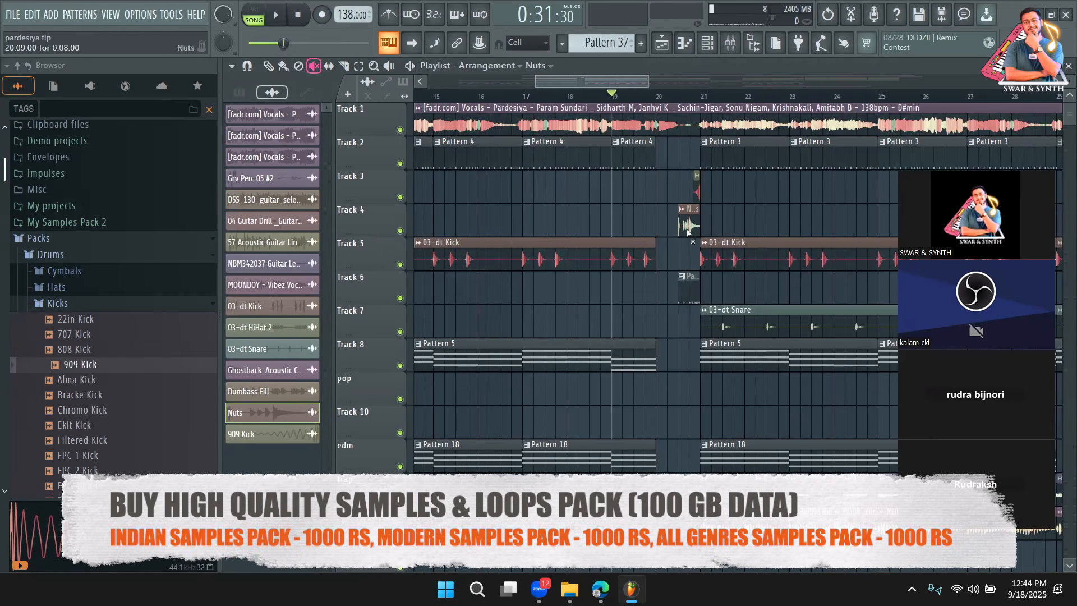
Step: Play the arrangement from bar 19 through the transition into bar 21 with Track 2 audible
{"action": "key", "text": "space"}
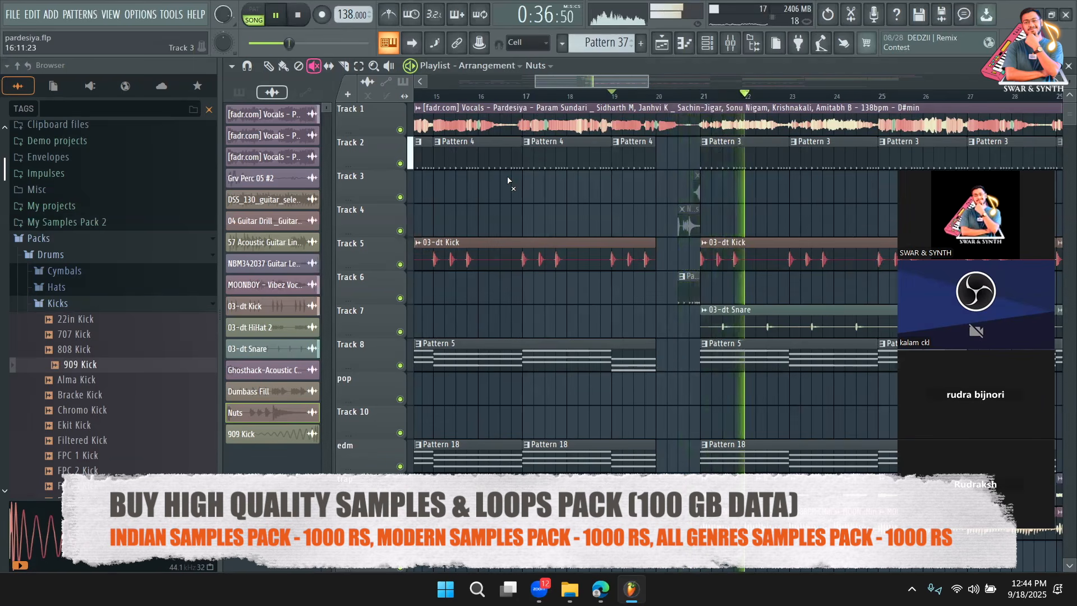
{"action": "left_click_drag", "start_coordinate": [648, 81], "coordinate": [902, 81]}
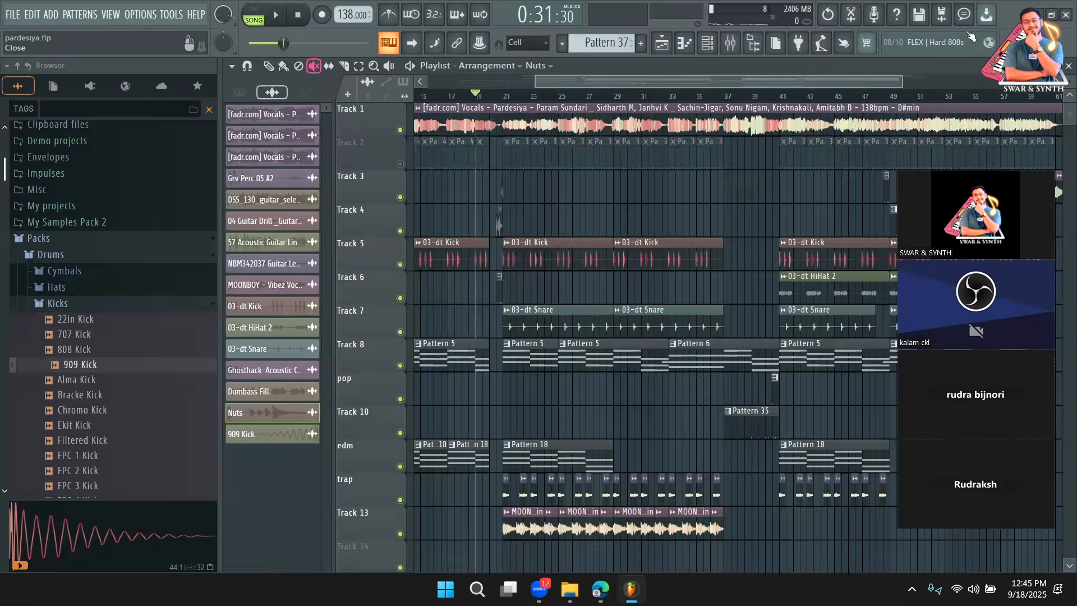
Step: Close the Pardesiya project, clear the Explorer and YouTube windows off the desktop, and launch FL Studio 21 with an empty project
{"action": "left_click", "coordinate": [971, 36]}
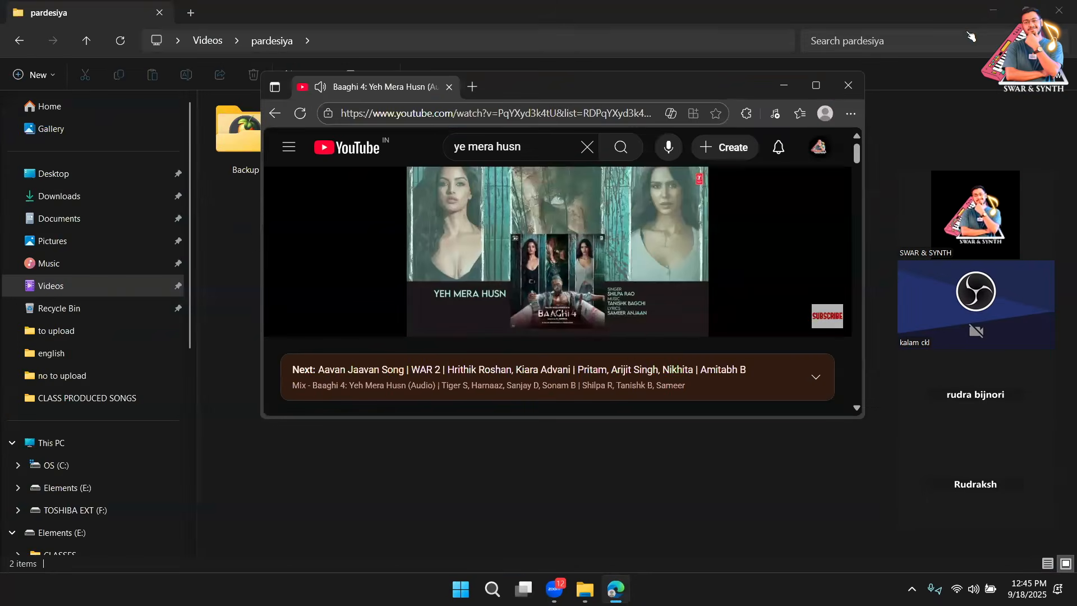
{"action": "left_click", "coordinate": [992, 11]}
{"action": "left_click", "coordinate": [780, 92]}
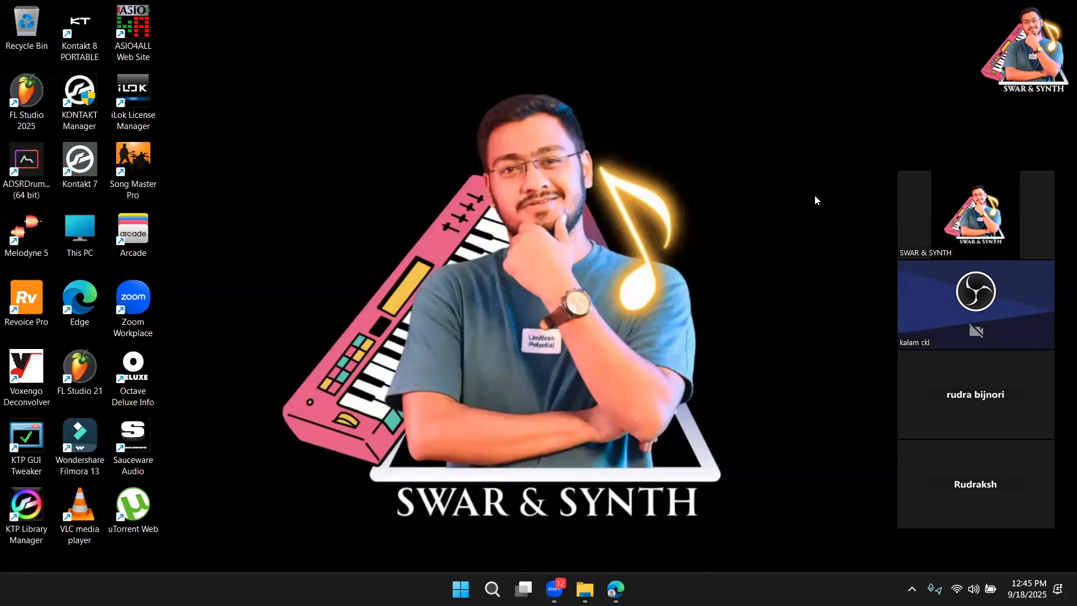
{"action": "right_click", "coordinate": [358, 94]}
{"action": "left_click", "coordinate": [395, 145]}
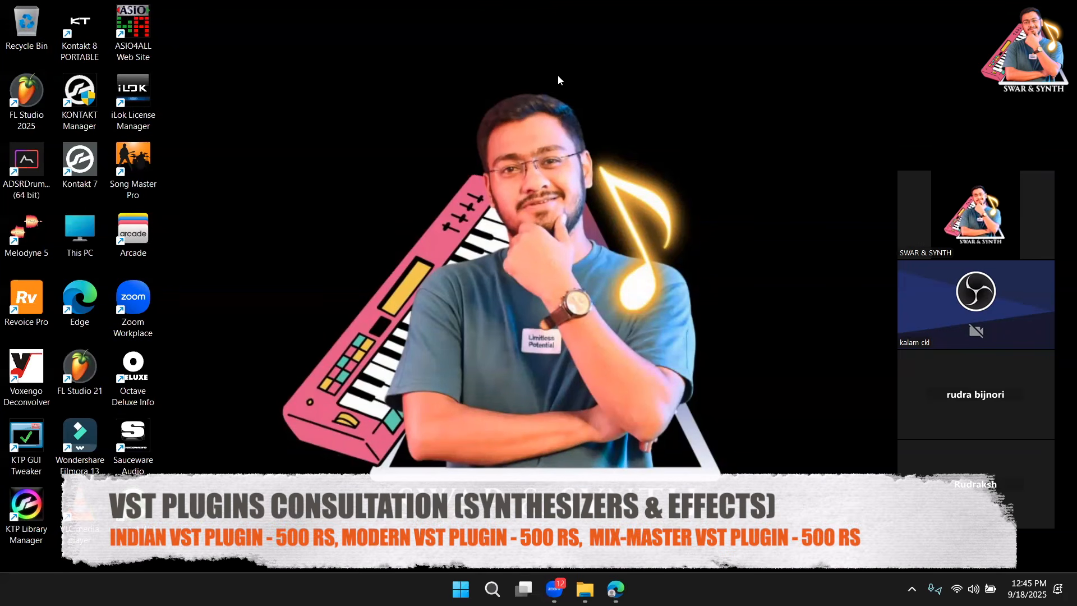
{"action": "double_click", "coordinate": [90, 355]}
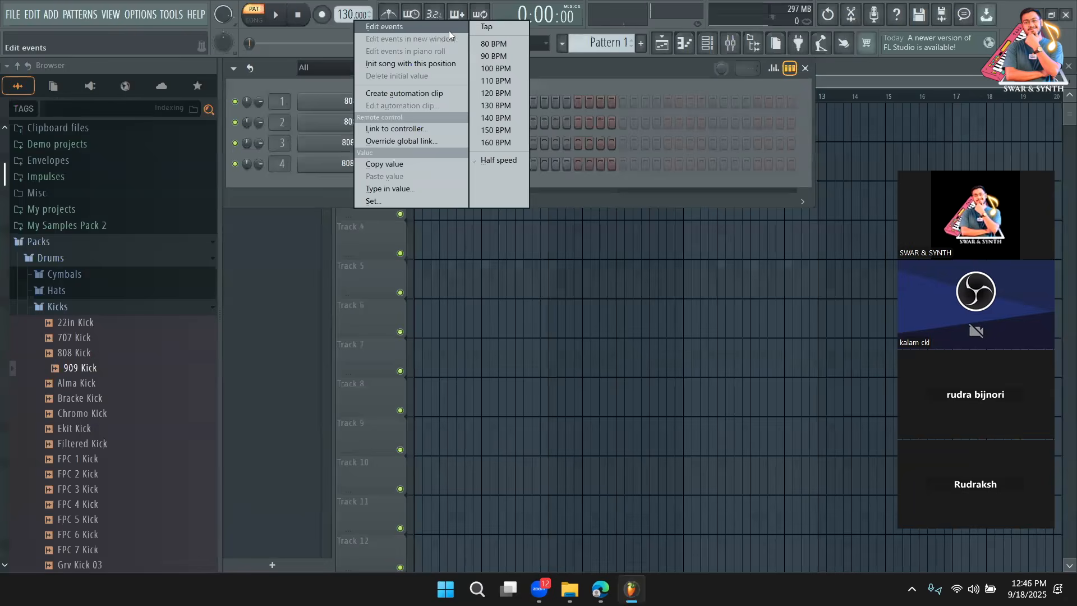
Step: Open the tempo tapper and tap in a first tempo of 125 BPM
{"action": "left_click", "coordinate": [448, 30]}
{"action": "left_click", "coordinate": [544, 250]}
{"action": "left_click", "coordinate": [544, 248]}
{"action": "left_click", "coordinate": [544, 250]}
Step: Check the buffer length in the FL Studio ASIO driver settings, and close the audio settings unchanged
{"action": "left_click", "coordinate": [140, 14]}
{"action": "left_click", "coordinate": [151, 55]}
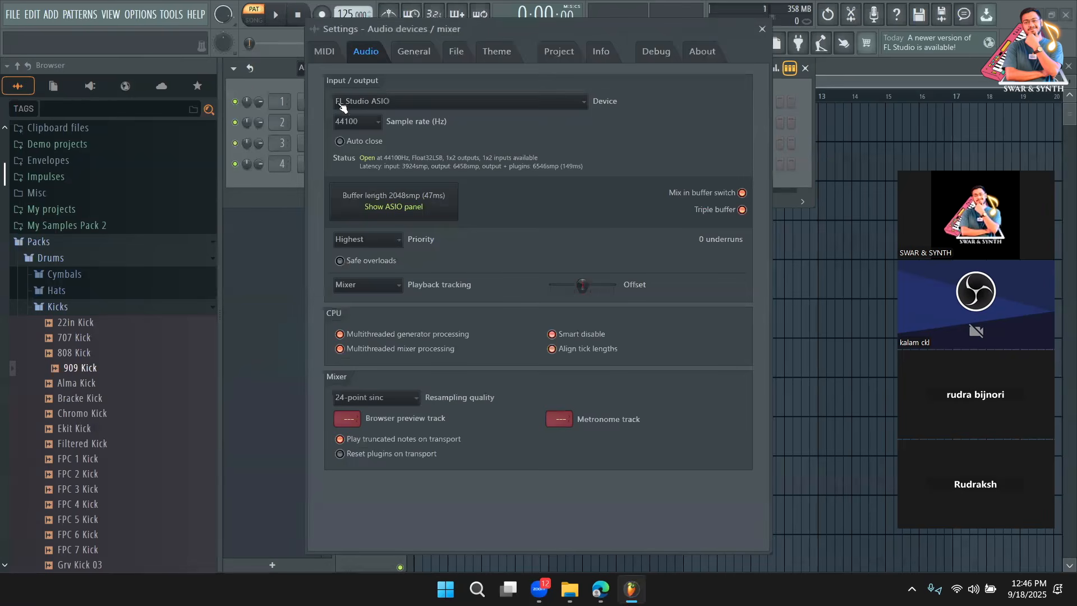
{"action": "left_click", "coordinate": [387, 193]}
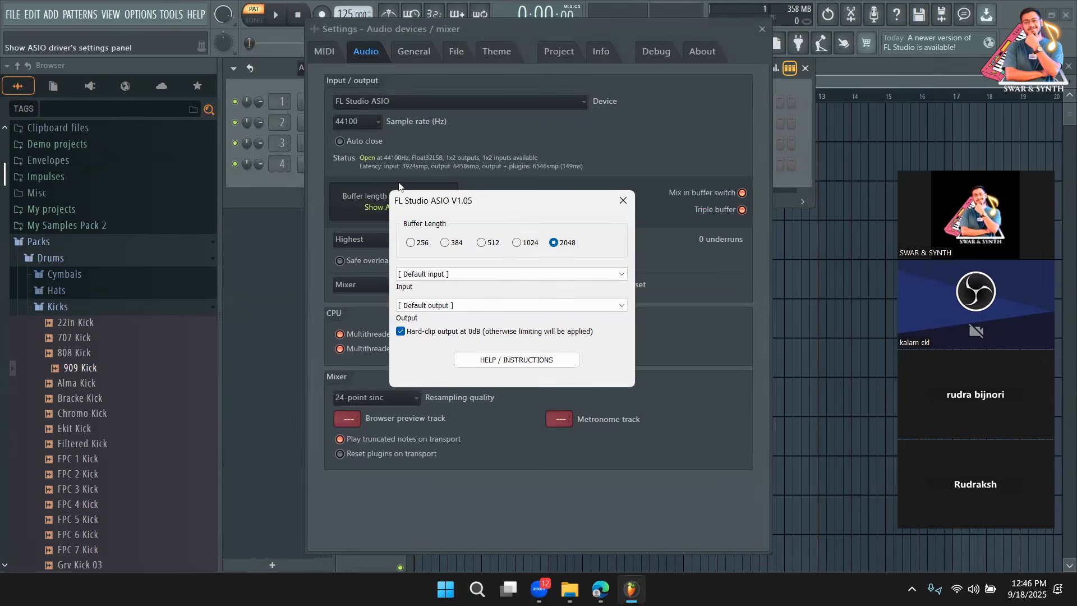
{"action": "left_click", "coordinate": [622, 202]}
{"action": "key", "text": "Escape"}
Step: Tap the reference song's beat into the tempo tapper until it gives 121 BPM, close the tapper, and put the browser window away
{"action": "left_click", "coordinate": [565, 259]}
{"action": "left_click", "coordinate": [566, 259]}
{"action": "left_click", "coordinate": [567, 259]}
{"action": "left_click", "coordinate": [567, 259]}
{"action": "left_click", "coordinate": [567, 259]}
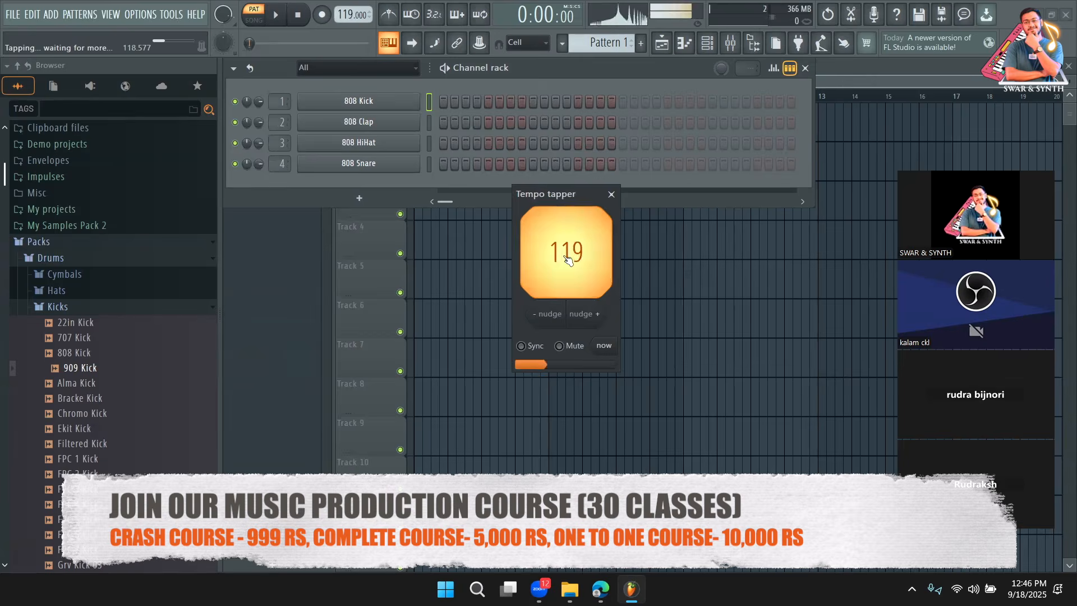
{"action": "left_click", "coordinate": [568, 259]}
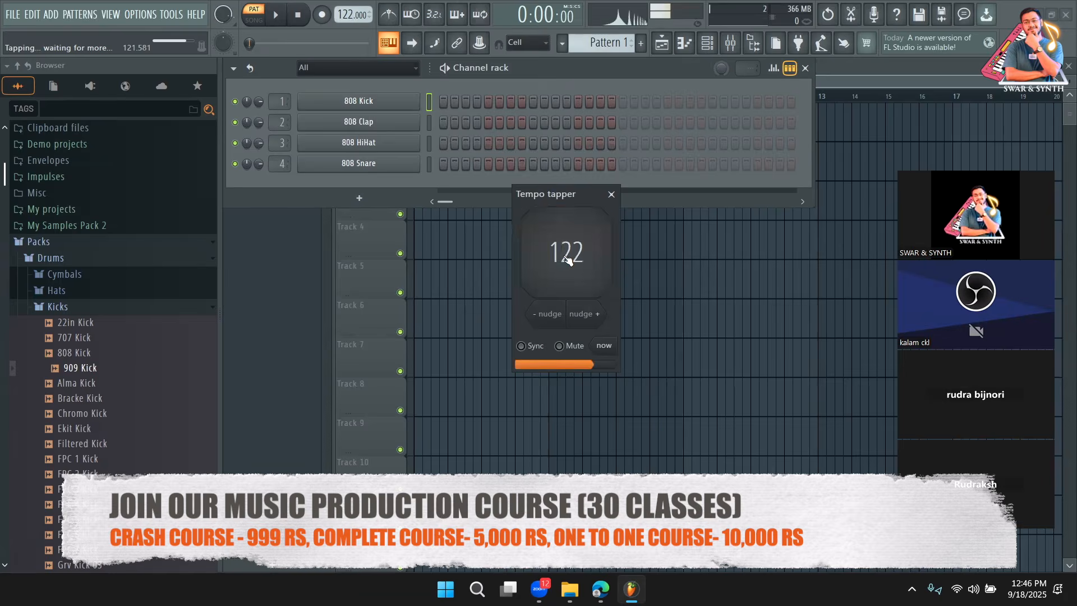
{"action": "left_click", "coordinate": [567, 260]}
{"action": "left_click", "coordinate": [567, 259]}
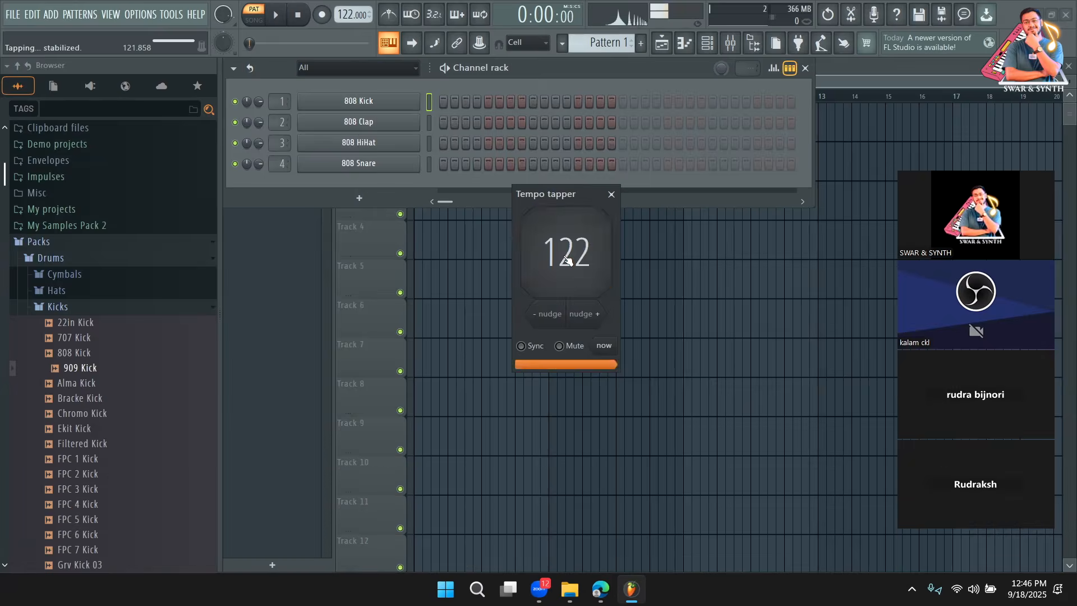
{"action": "left_click", "coordinate": [567, 259]}
{"action": "left_click", "coordinate": [566, 259]}
{"action": "left_click", "coordinate": [566, 259]}
{"action": "left_click", "coordinate": [567, 259]}
{"action": "left_click", "coordinate": [566, 259]}
{"action": "left_click", "coordinate": [566, 259]}
{"action": "left_click", "coordinate": [567, 259]}
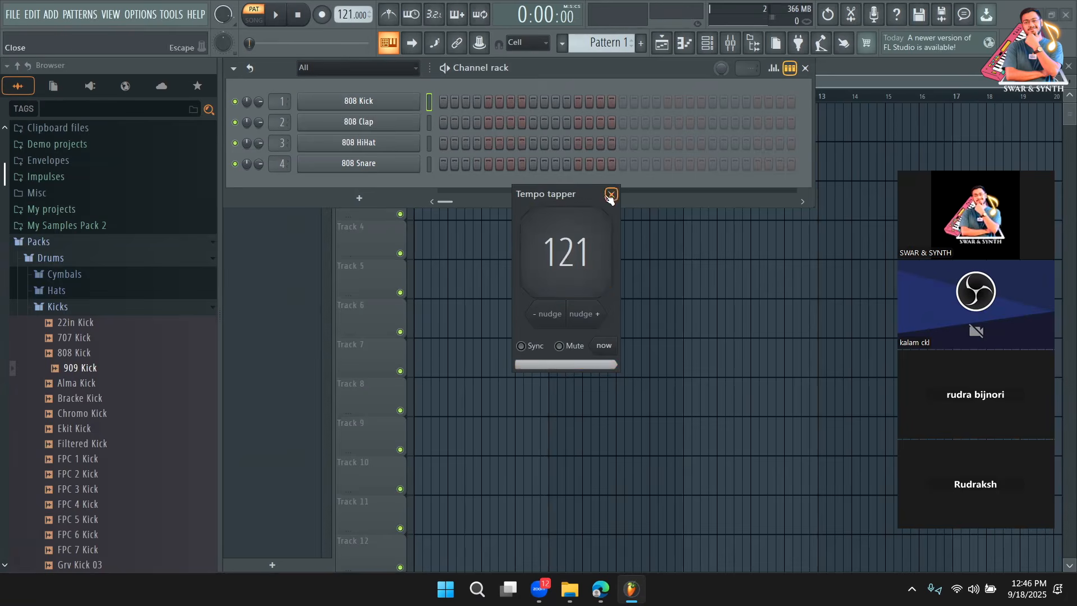
{"action": "left_click", "coordinate": [581, 259]}
{"action": "left_click", "coordinate": [581, 259]}
{"action": "left_click", "coordinate": [581, 259]}
{"action": "left_click", "coordinate": [581, 259]}
{"action": "left_click", "coordinate": [581, 259]}
{"action": "left_click", "coordinate": [581, 259]}
{"action": "left_click", "coordinate": [581, 259]}
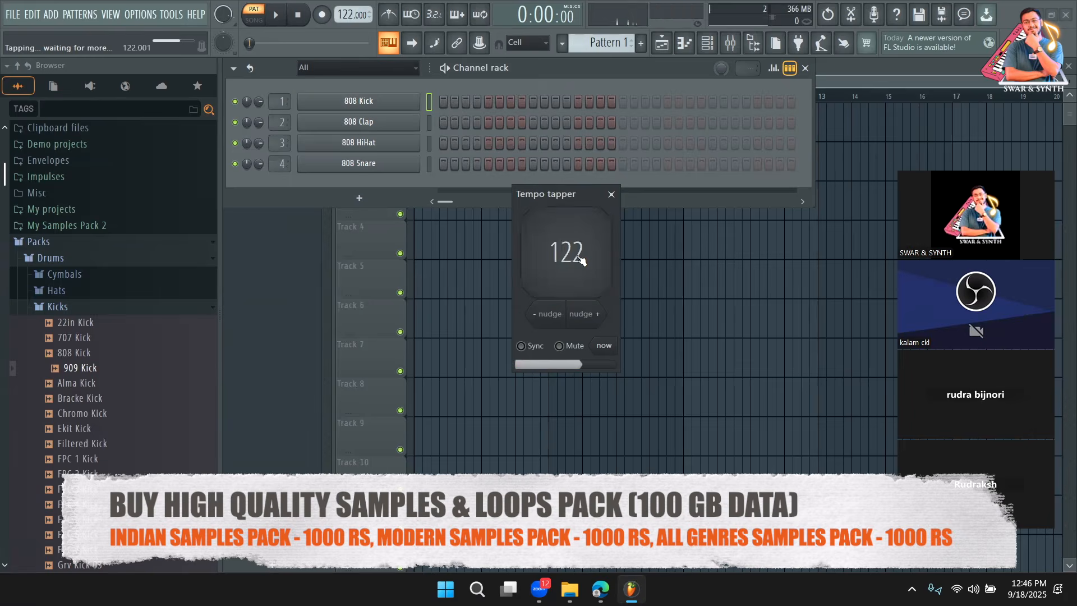
{"action": "left_click", "coordinate": [581, 259]}
{"action": "left_click", "coordinate": [581, 259]}
{"action": "left_click", "coordinate": [581, 259]}
{"action": "left_click", "coordinate": [592, 246]}
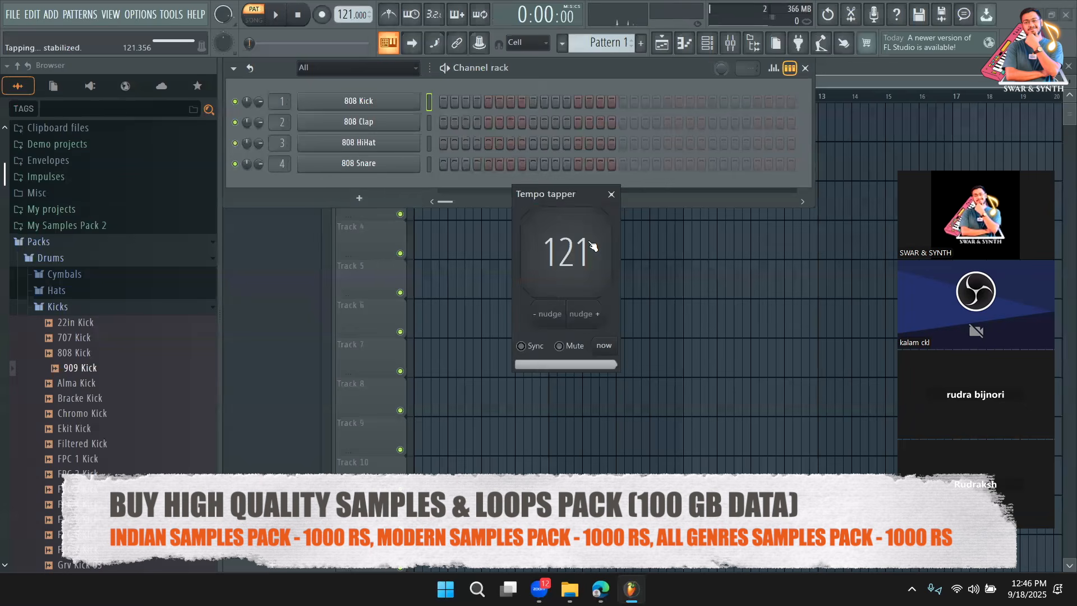
{"action": "left_click", "coordinate": [611, 194]}
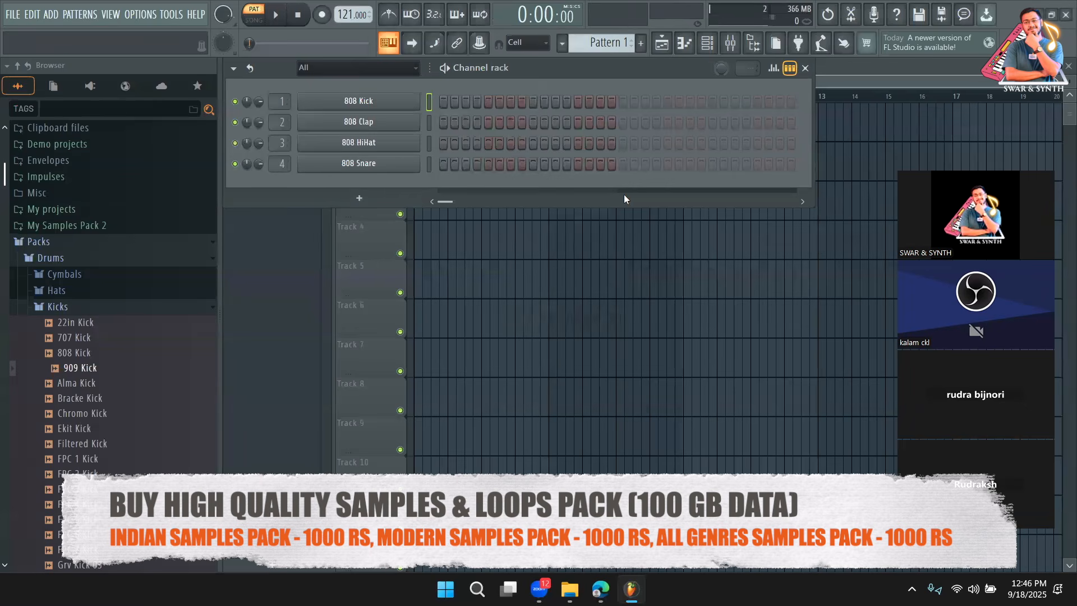
{"action": "left_click", "coordinate": [601, 586]}
{"action": "left_click", "coordinate": [784, 84]}
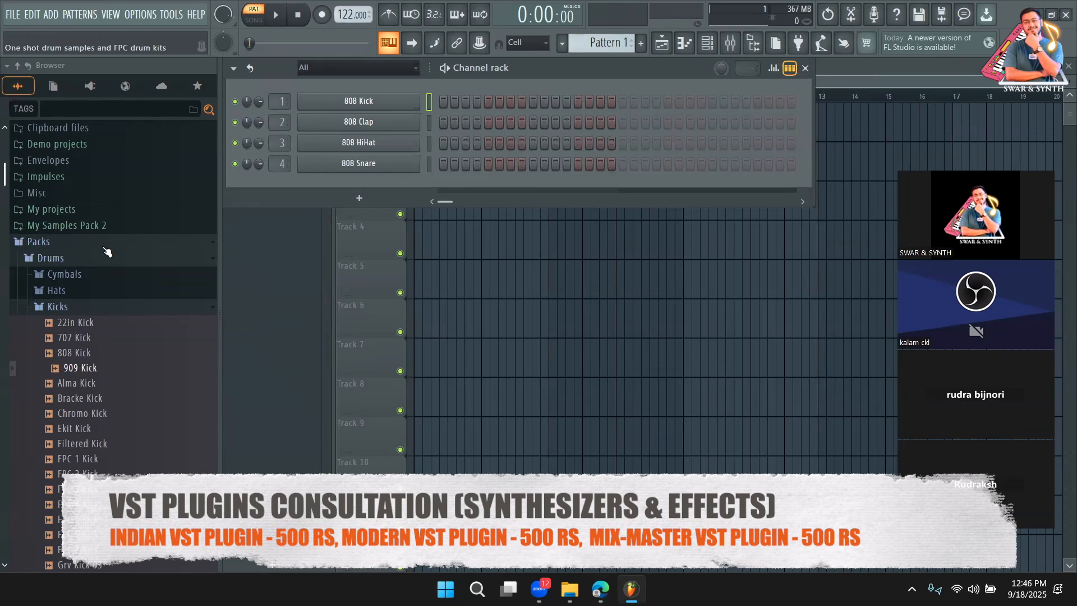
Step: Collapse the Packs folder, search the sample browser for "edm", and look through the matching folders
{"action": "left_click", "coordinate": [104, 245]}
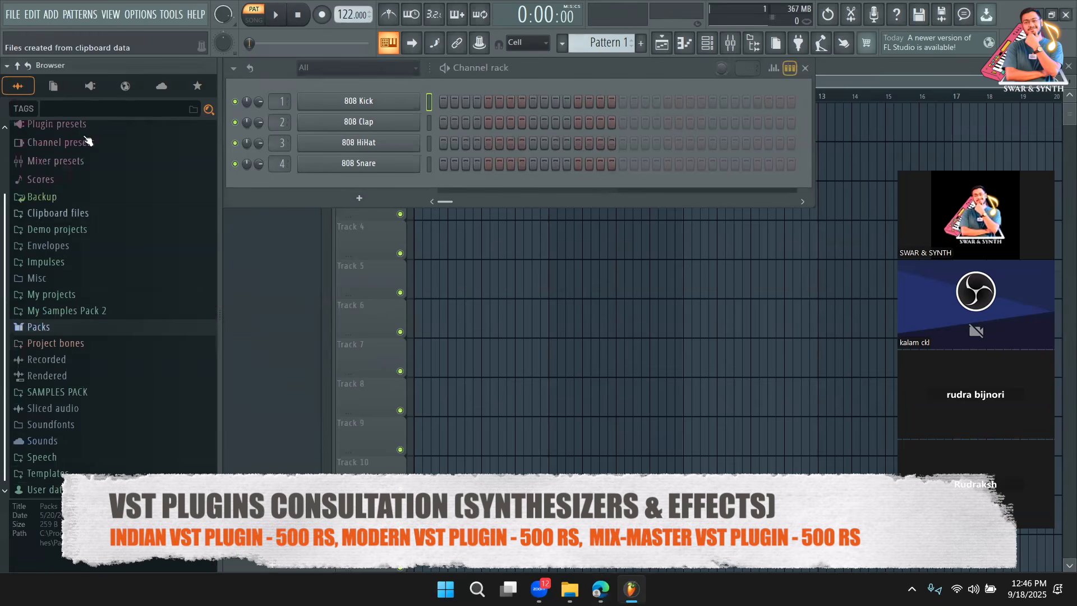
{"action": "left_click", "coordinate": [71, 107]}
{"action": "type", "text": "edm"}
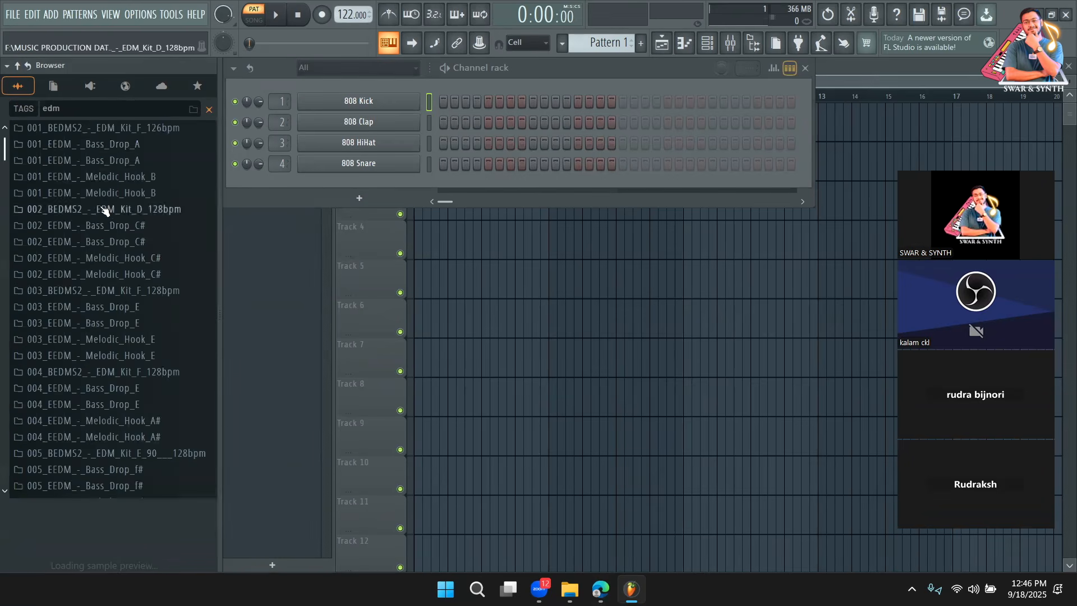
{"action": "scroll", "coordinate": [104, 244], "scroll_direction": "down", "scroll_amount": 2}
{"action": "scroll", "coordinate": [84, 249], "scroll_direction": "down", "scroll_amount": 3}
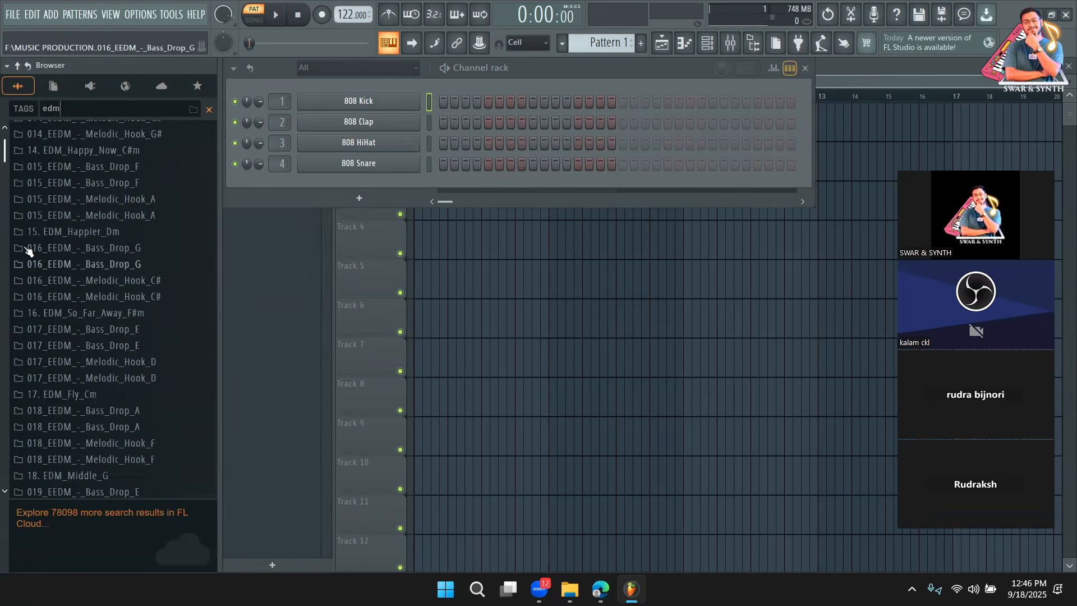
{"action": "left_click_drag", "start_coordinate": [4, 163], "coordinate": [21, 174]}
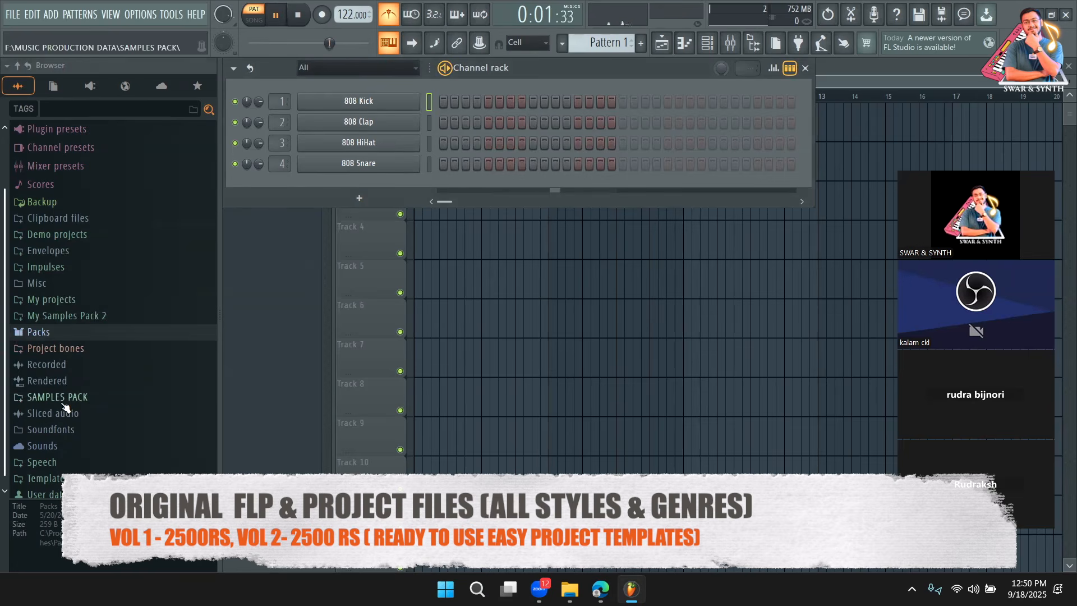
Step: Look into the SAMPLES PACK folder and collapse it again
{"action": "scroll", "coordinate": [69, 415], "scroll_direction": "down", "scroll_amount": 1}
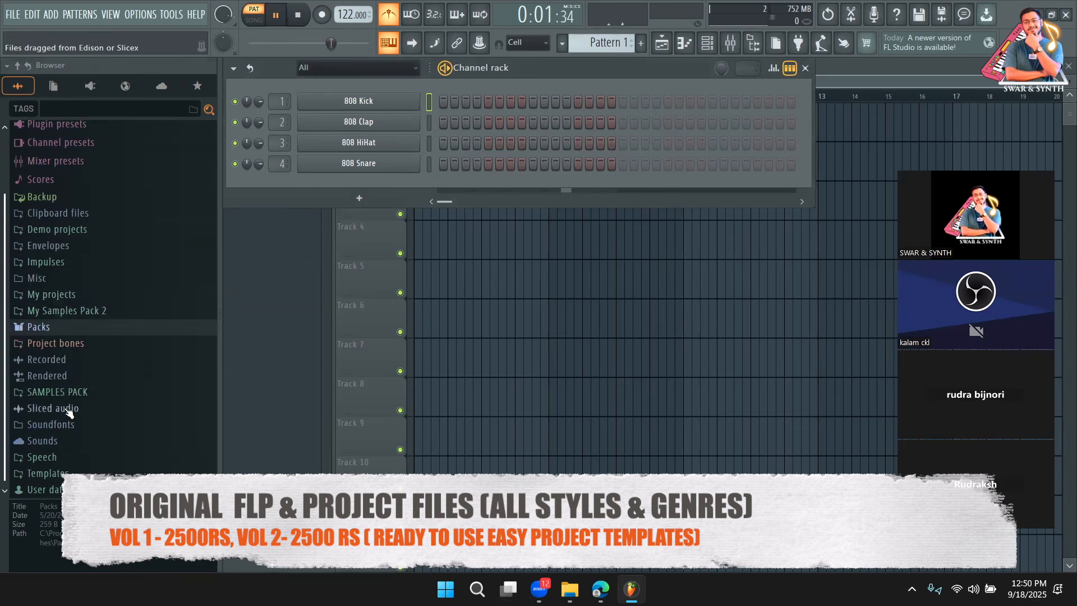
{"action": "left_click", "coordinate": [68, 398]}
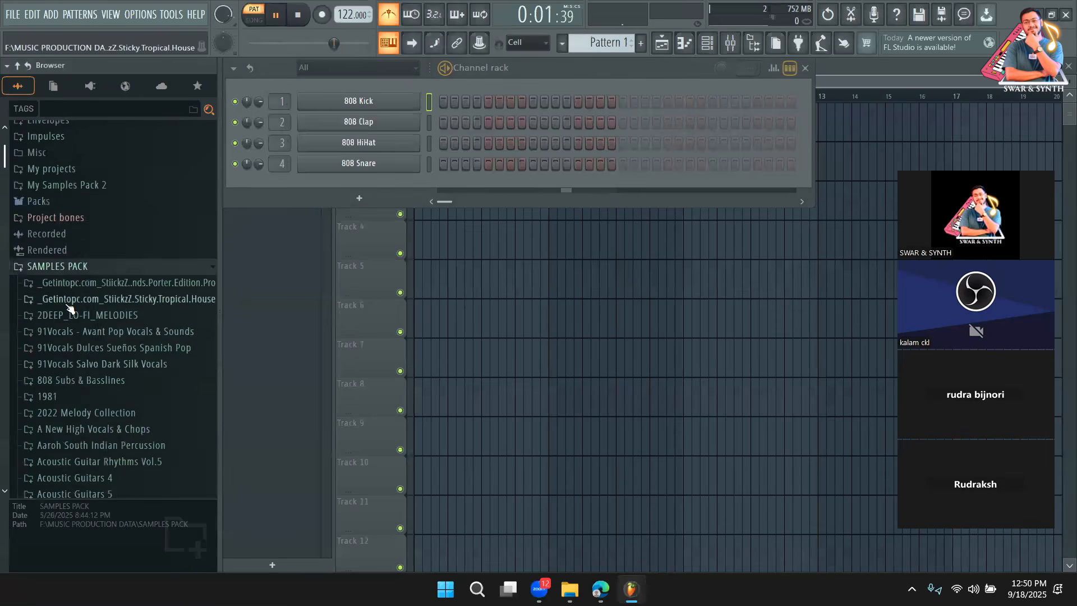
{"action": "left_click", "coordinate": [70, 278]}
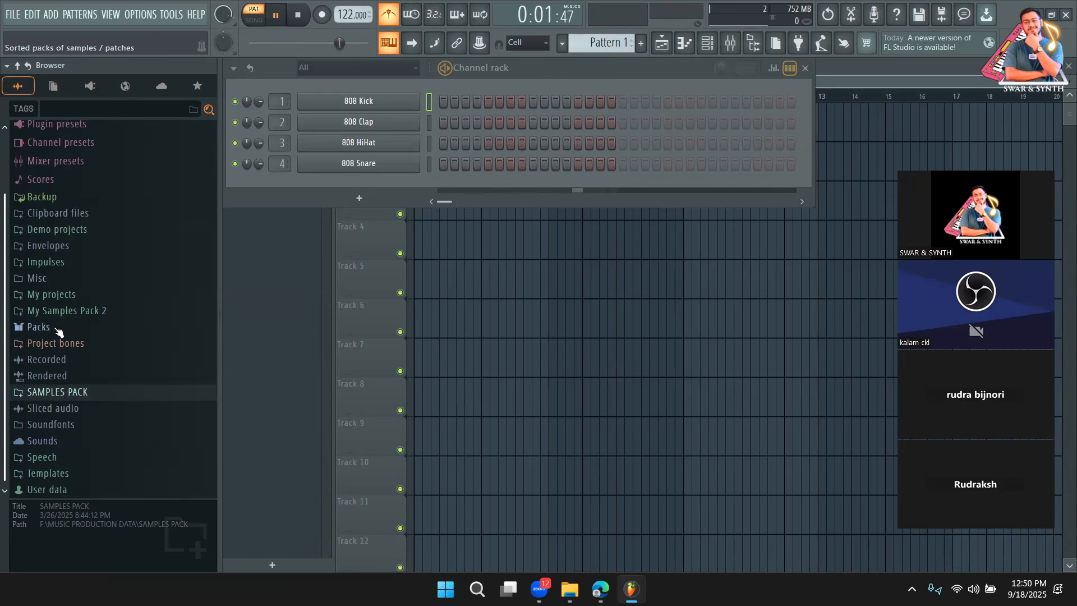
Step: Open the Kicks folder in the Drums section of Packs, leaving the Hats folder collapsed
{"action": "left_click", "coordinate": [56, 328]}
{"action": "left_click", "coordinate": [50, 291]}
{"action": "left_click", "coordinate": [67, 263]}
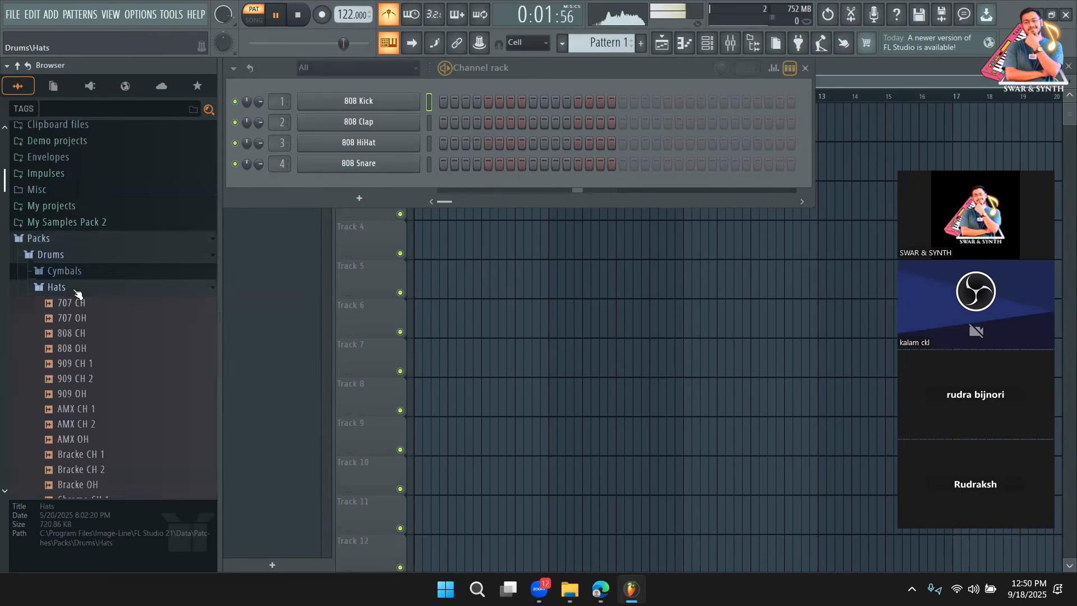
{"action": "left_click", "coordinate": [75, 290]}
{"action": "left_click", "coordinate": [75, 304]}
Step: Audition the 808, 909, Alma, Bracke, FPC 1 and FPC 2 kick samples
{"action": "left_click", "coordinate": [76, 349]}
{"action": "left_click", "coordinate": [77, 368]}
{"action": "left_click", "coordinate": [79, 380]}
{"action": "left_click", "coordinate": [80, 395]}
{"action": "scroll", "coordinate": [82, 392], "scroll_direction": "down", "scroll_amount": 2}
{"action": "left_click", "coordinate": [90, 365]}
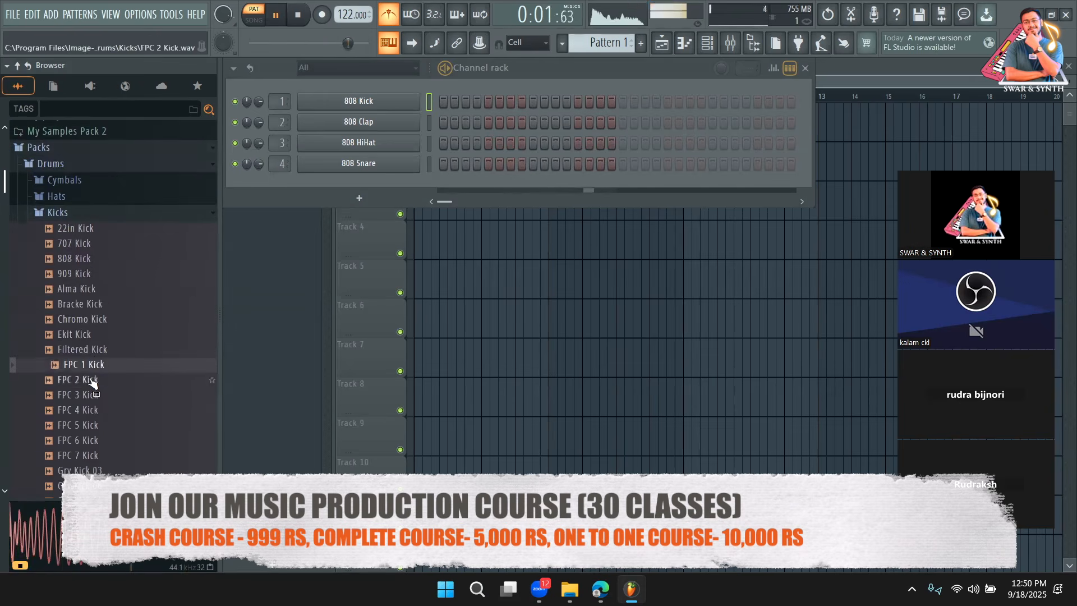
{"action": "left_click", "coordinate": [93, 382]}
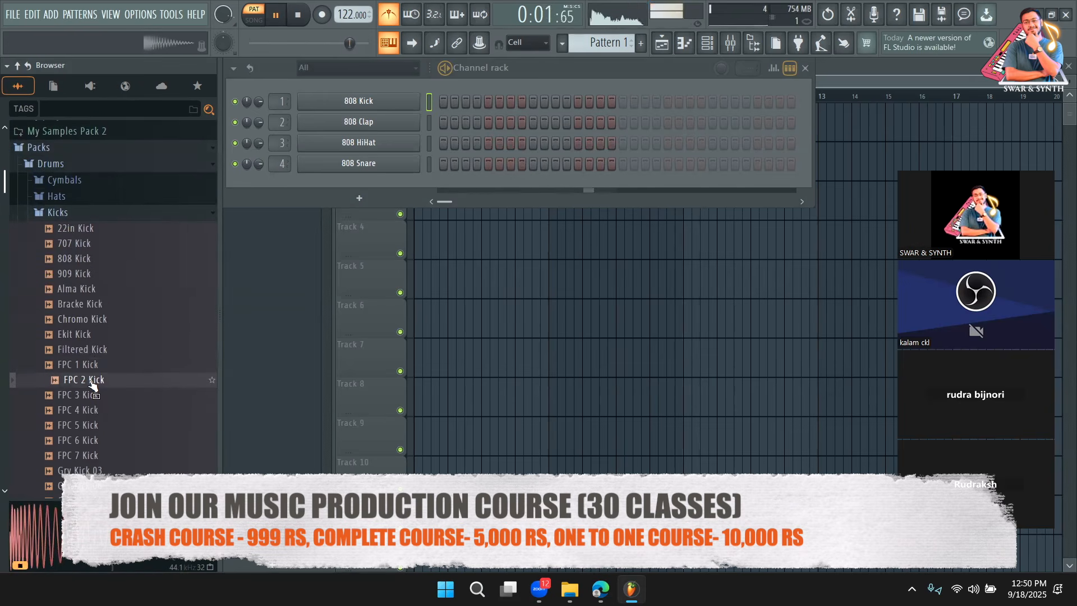
Step: Replace the 808 Kick channel's sample with FPC 2 Kick and program it on steps 1, 5, 9 and 13 of Pattern 1
{"action": "left_click_drag", "start_coordinate": [92, 382], "coordinate": [381, 104]}
{"action": "left_click", "coordinate": [443, 102]}
{"action": "left_click", "coordinate": [488, 101]}
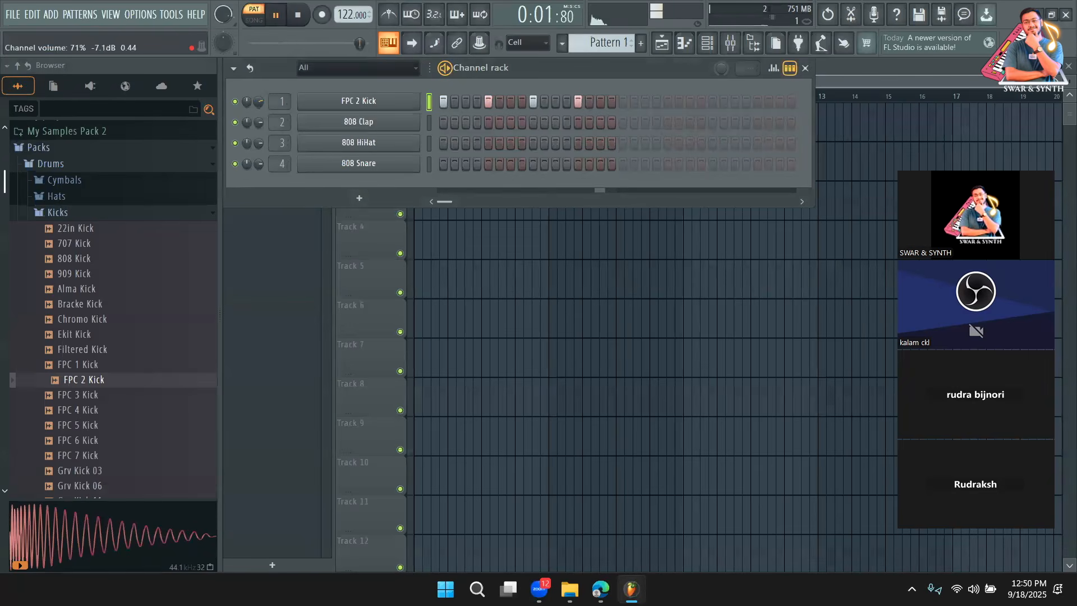
Step: Find Nexus in the full generator plugin list and add its VST version as a new channel
{"action": "left_click", "coordinate": [348, 197]}
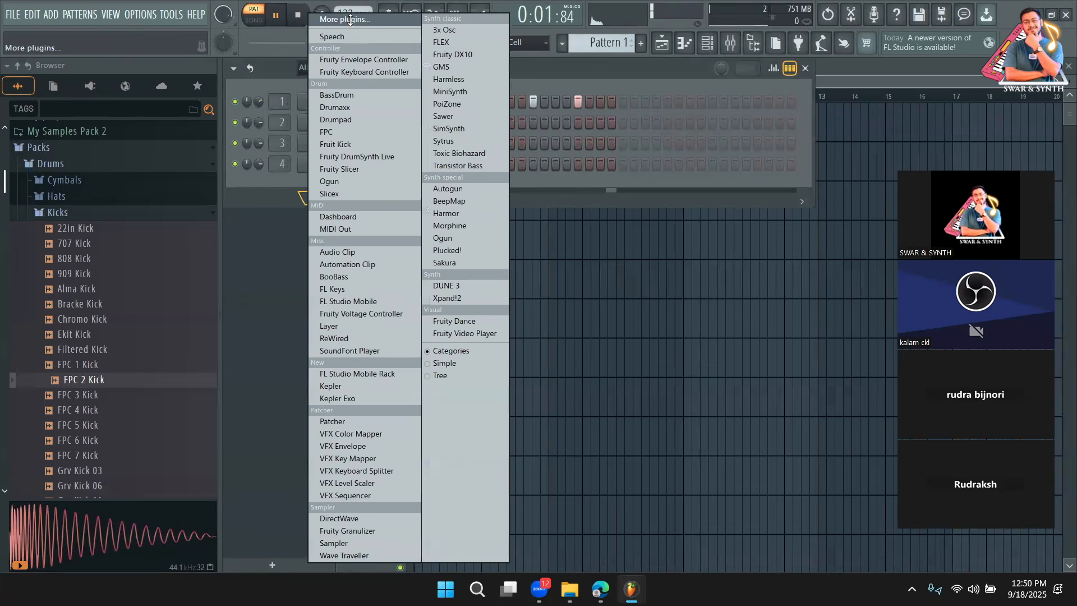
{"action": "left_click", "coordinate": [348, 21]}
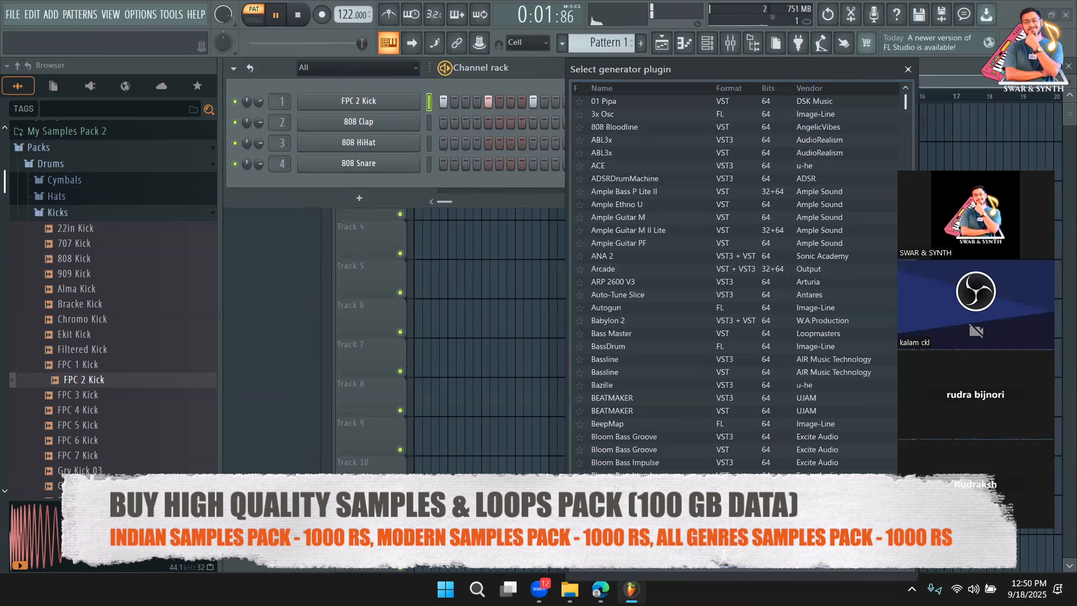
{"action": "type", "text": "nex"}
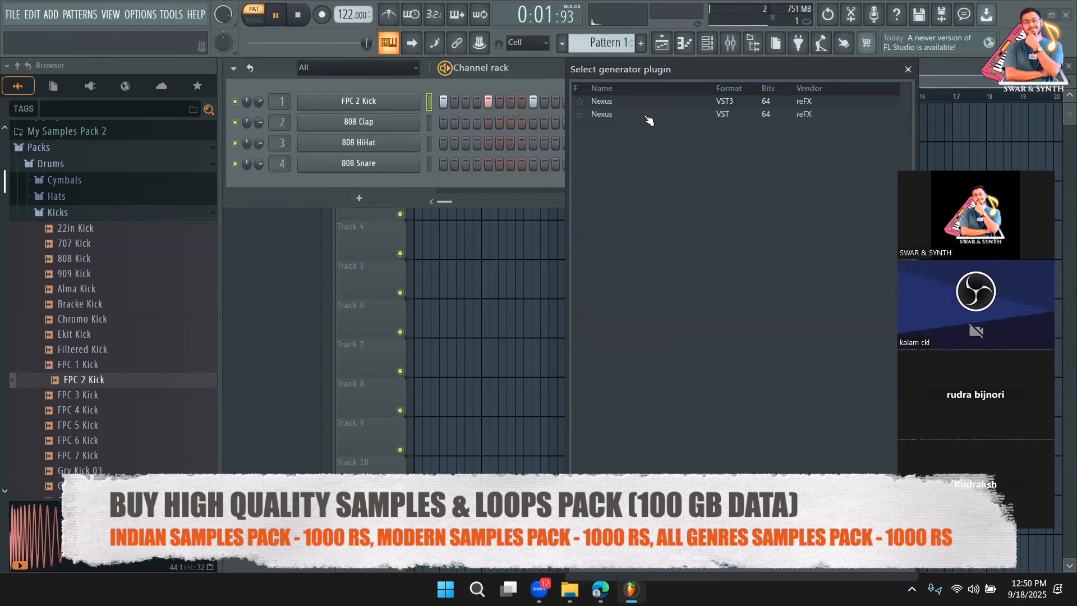
{"action": "double_click", "coordinate": [645, 115]}
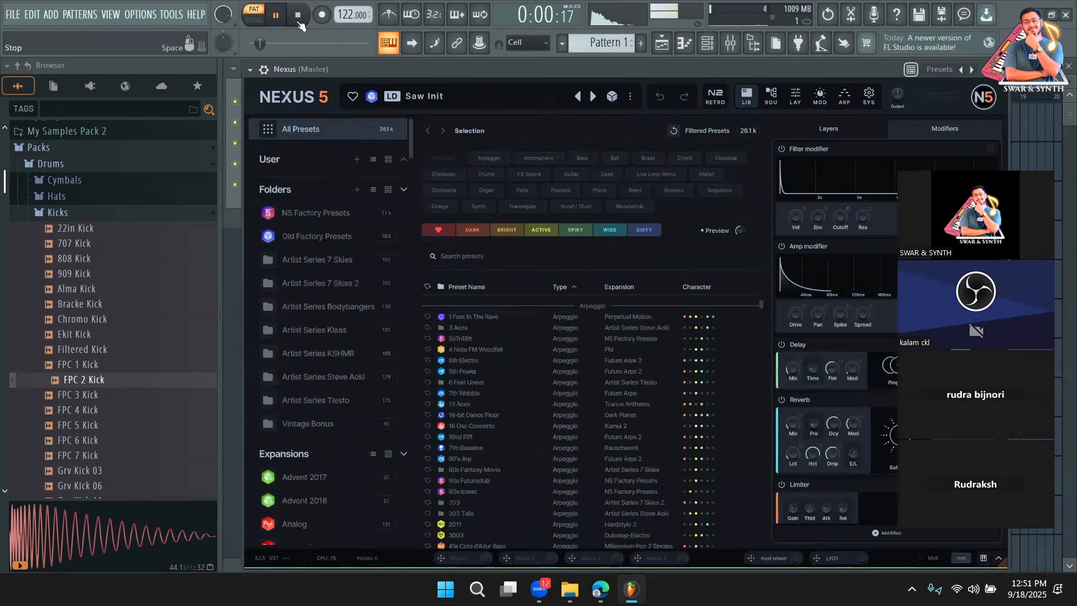
Step: Choose the EDM 3 expansion in Nexus and switch to the Yeh Mera Husn video in Edge
{"action": "scroll", "coordinate": [326, 247], "scroll_direction": "down", "scroll_amount": 10}
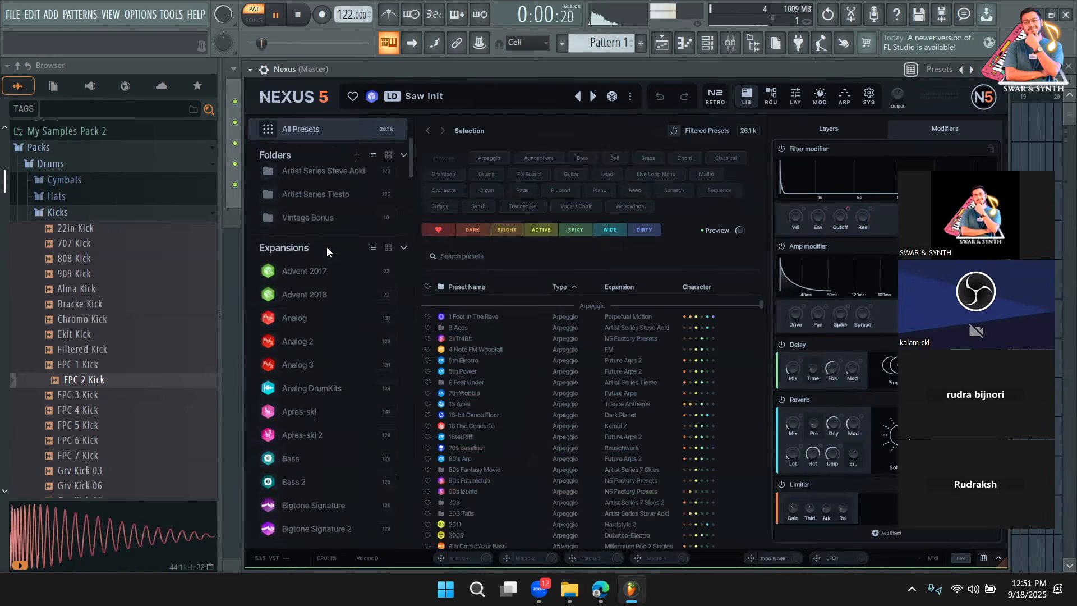
{"action": "scroll", "coordinate": [328, 281], "scroll_direction": "down", "scroll_amount": 8}
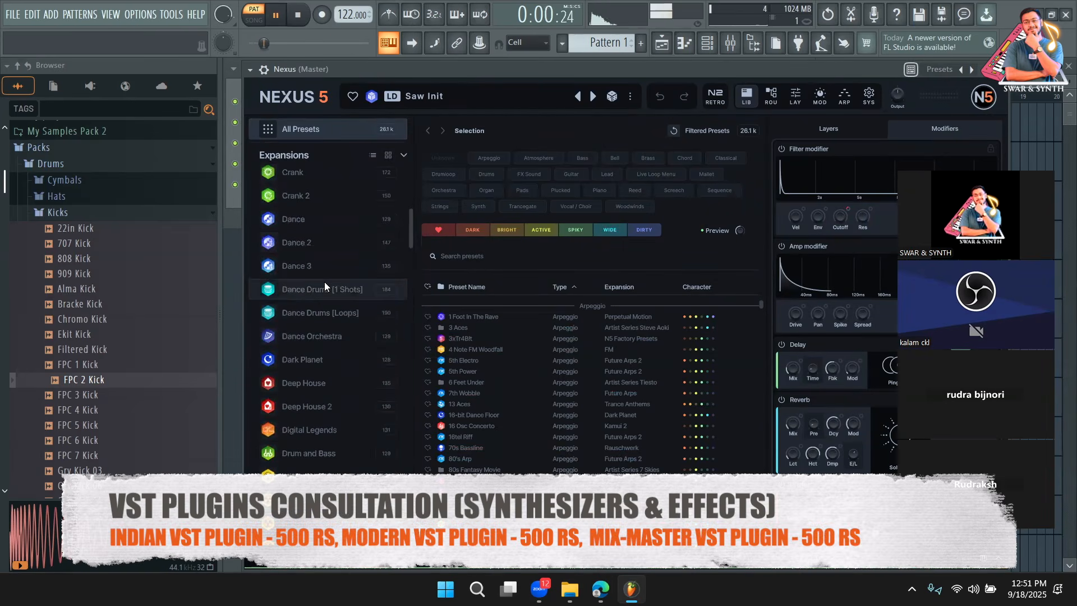
{"action": "scroll", "coordinate": [325, 294], "scroll_direction": "down", "scroll_amount": 2}
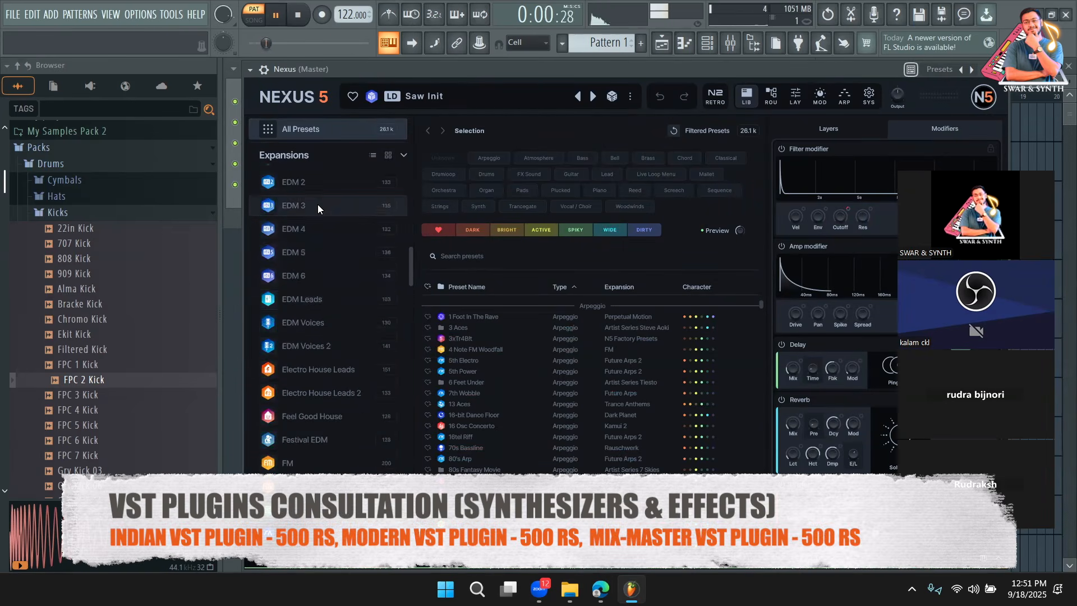
{"action": "left_click", "coordinate": [318, 206]}
{"action": "key", "text": "alt+Tab"}
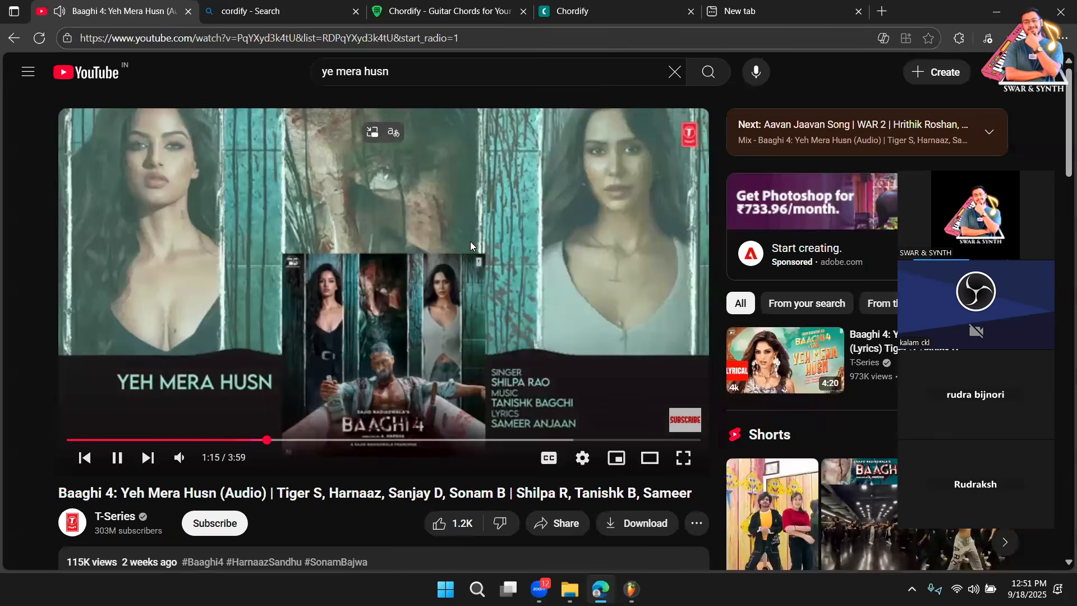
Step: Return to FL Studio, audition Droid, Locked and other plucked EDM 3 presets in Nexus, and load the 5 more preset
{"action": "left_click", "coordinate": [631, 589]}
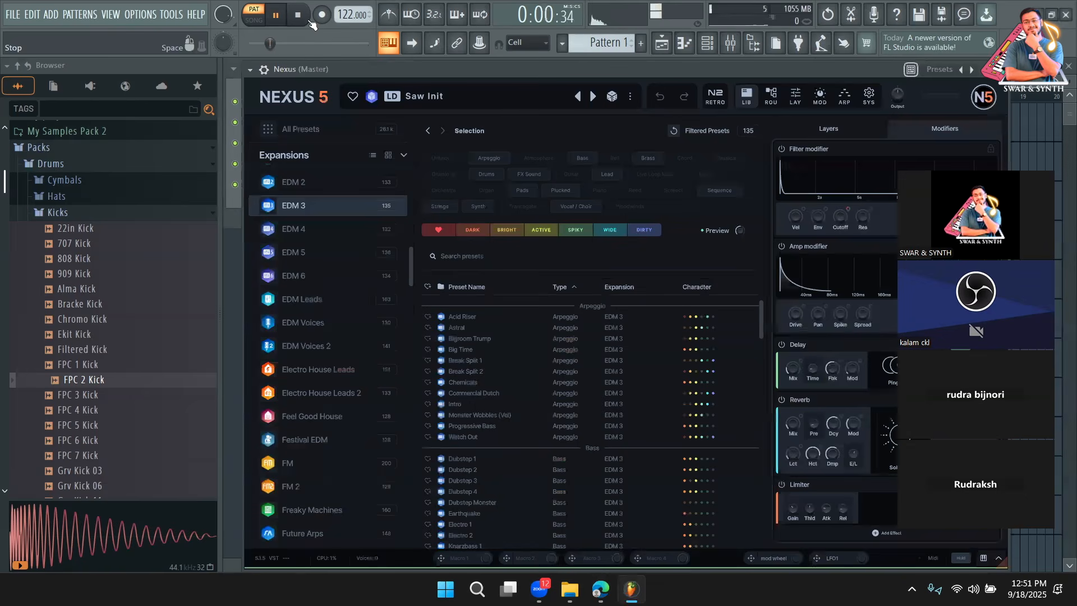
{"action": "scroll", "coordinate": [520, 417], "scroll_direction": "down", "scroll_amount": 4}
{"action": "scroll", "coordinate": [522, 415], "scroll_direction": "down", "scroll_amount": 6}
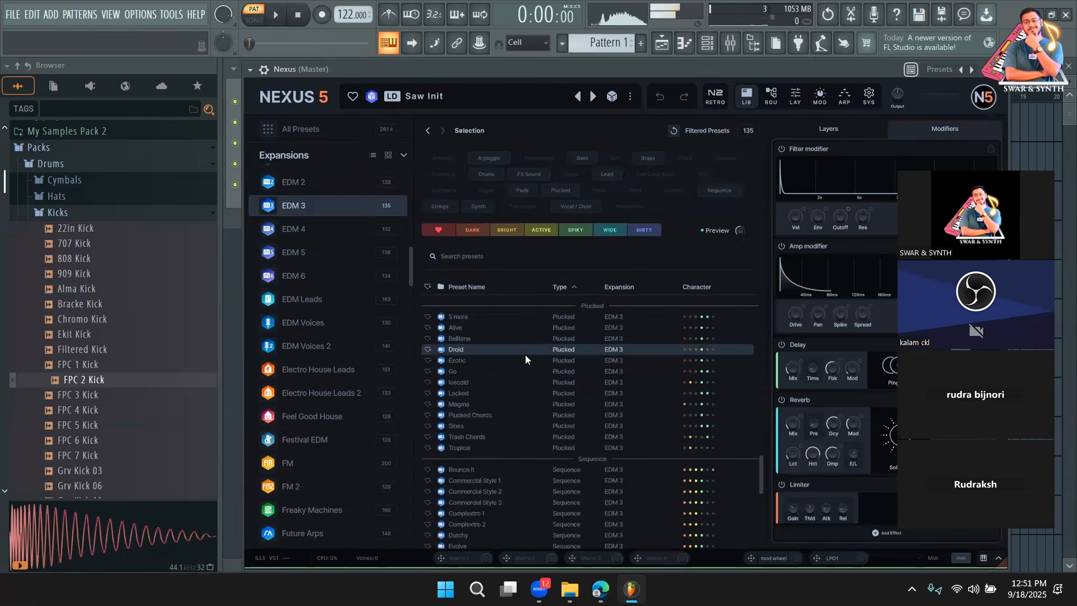
{"action": "left_click", "coordinate": [525, 353]}
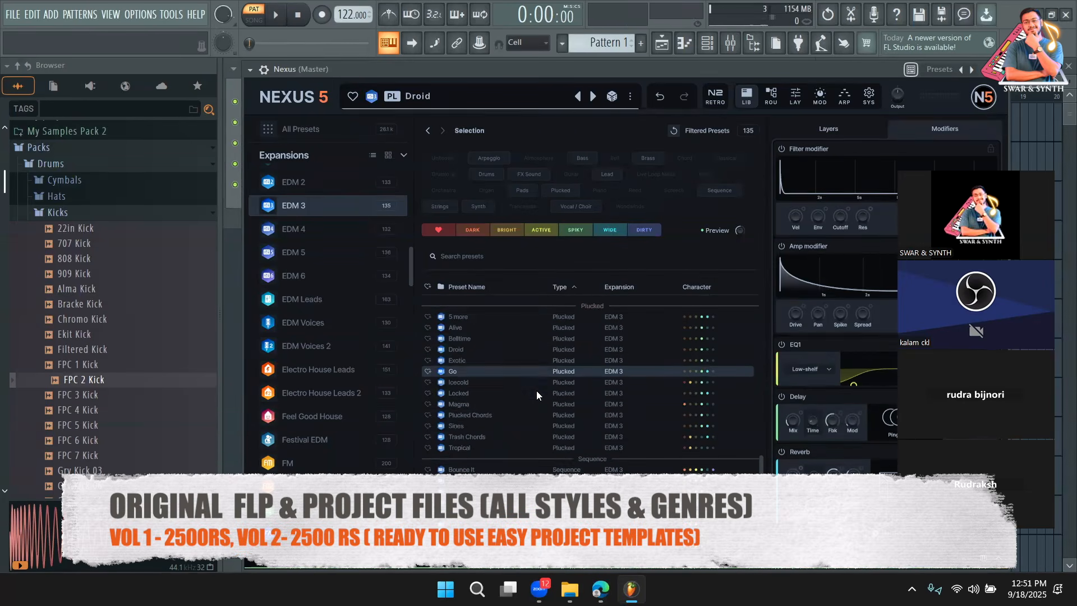
{"action": "left_click", "coordinate": [536, 393]}
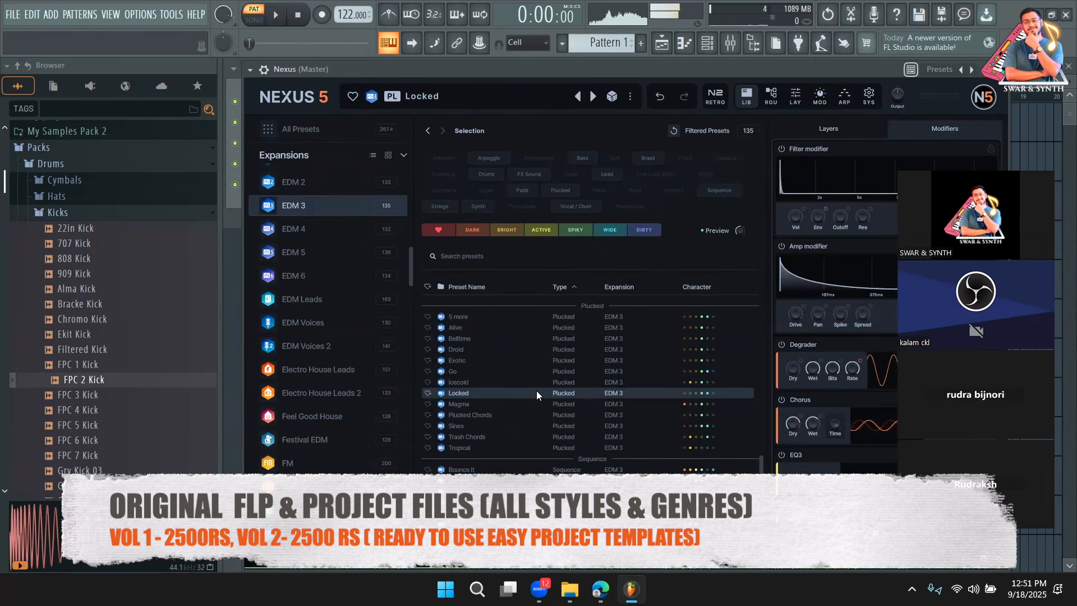
{"action": "left_click", "coordinate": [534, 402]}
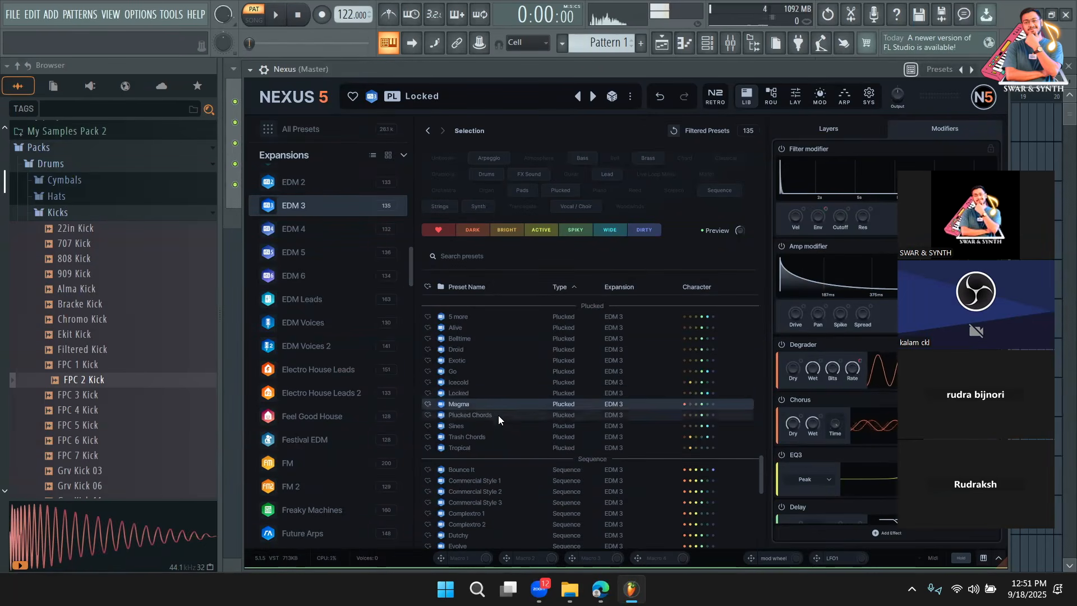
{"action": "left_click", "coordinate": [498, 416]}
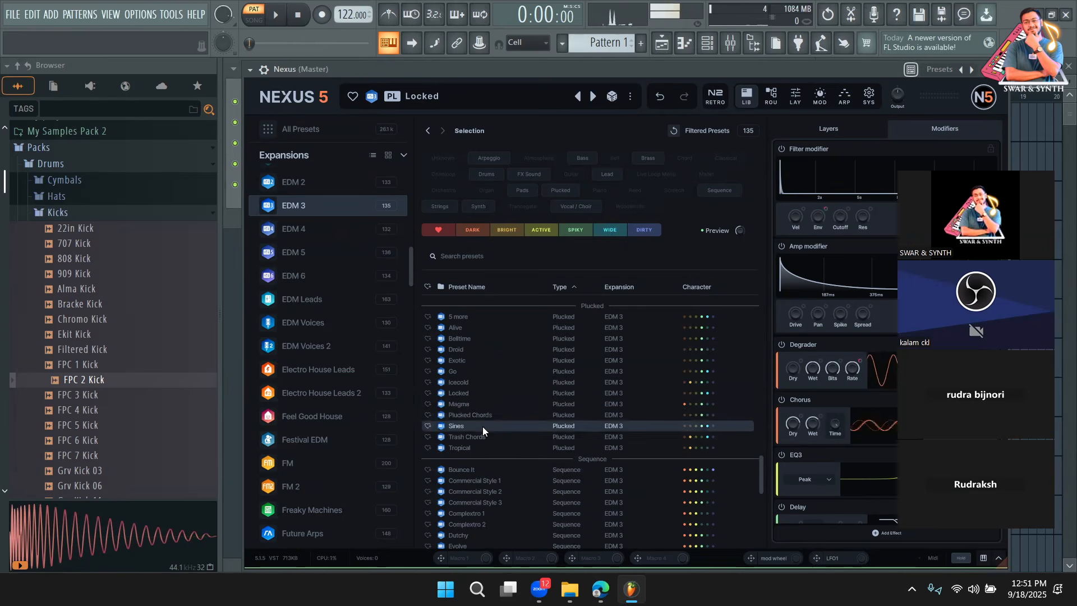
{"action": "scroll", "coordinate": [474, 438], "scroll_direction": "up", "scroll_amount": 2}
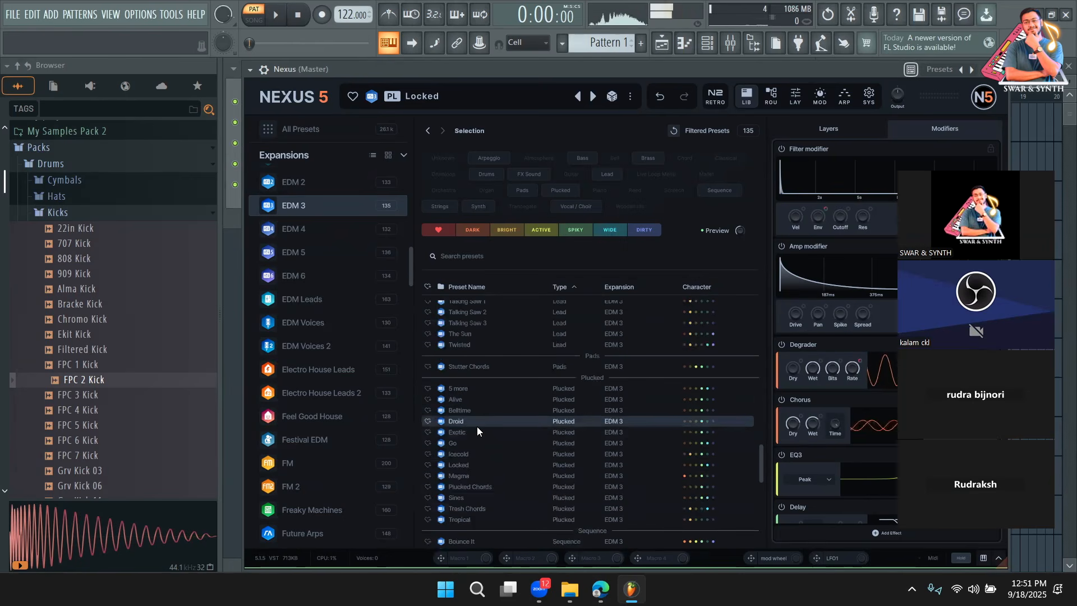
{"action": "left_click", "coordinate": [491, 388]}
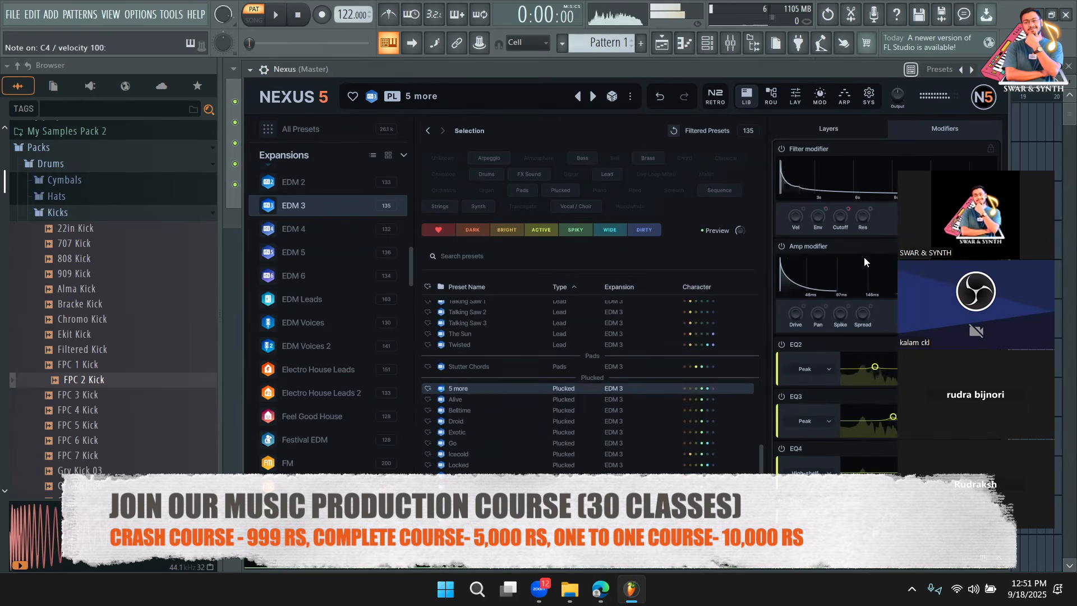
Step: Close the Nexus window, turn off the channel rack's step view and open the Nexus channel's piano roll around octave 3
{"action": "left_click", "coordinate": [997, 68]}
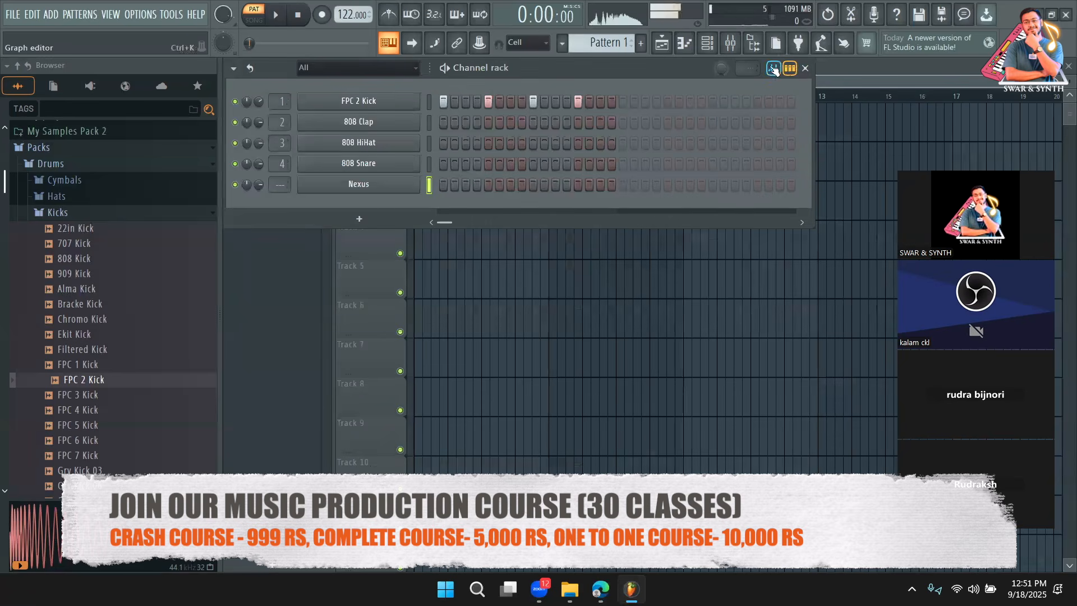
{"action": "left_click", "coordinate": [791, 68]}
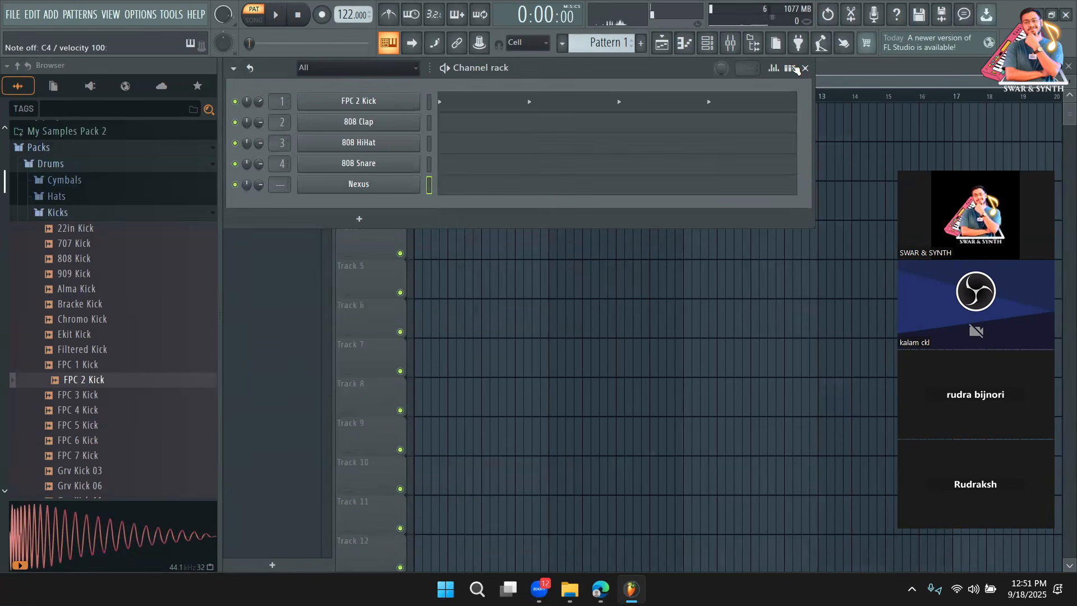
{"action": "left_click", "coordinate": [494, 186]}
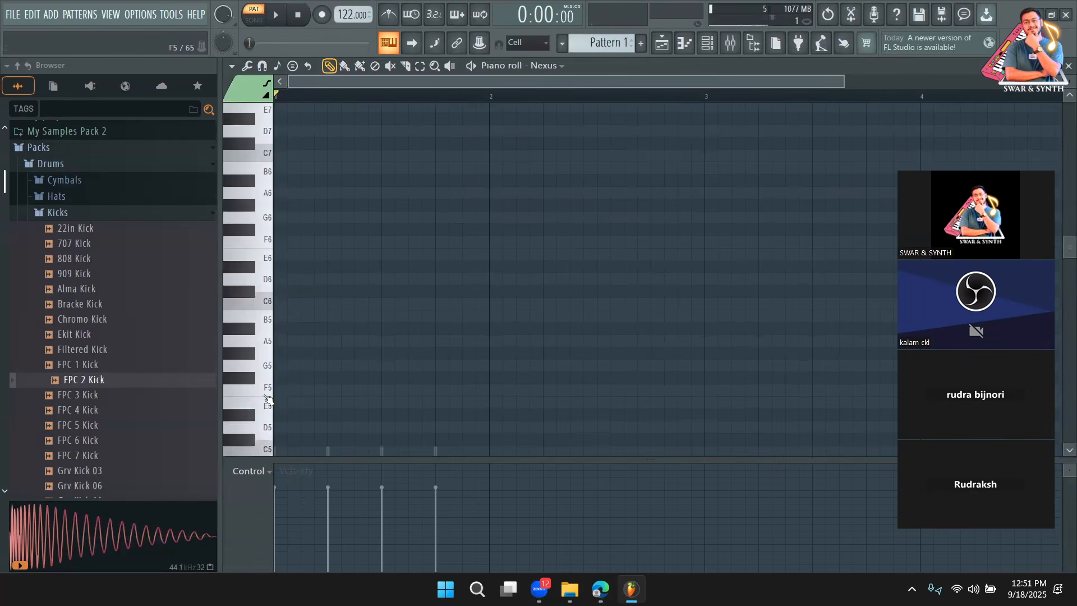
{"action": "scroll", "coordinate": [268, 404], "scroll_direction": "down", "scroll_amount": 5}
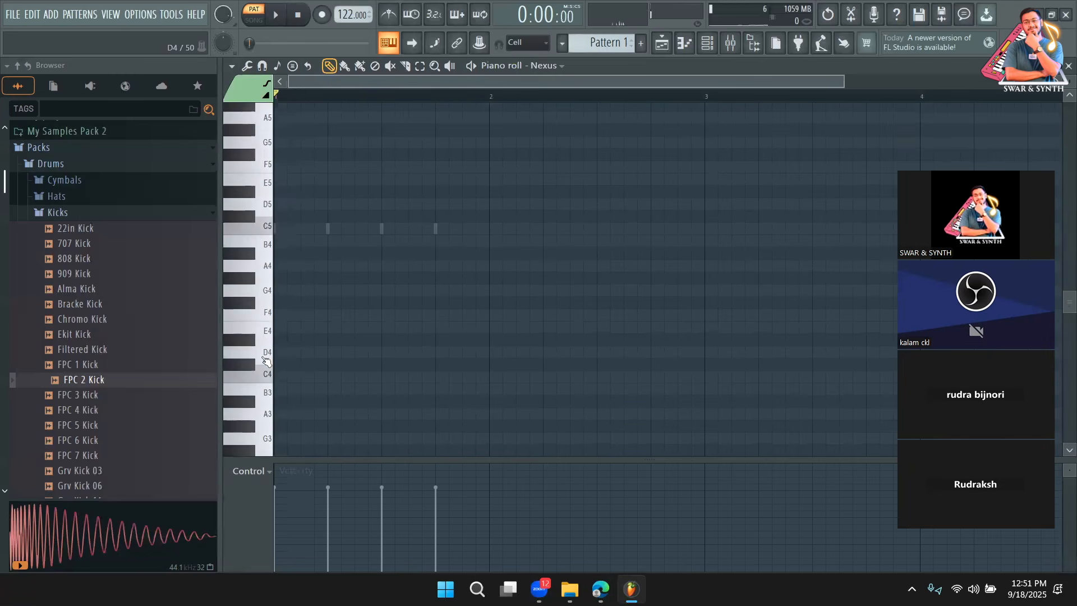
{"action": "scroll", "coordinate": [269, 370], "scroll_direction": "down", "scroll_amount": 3}
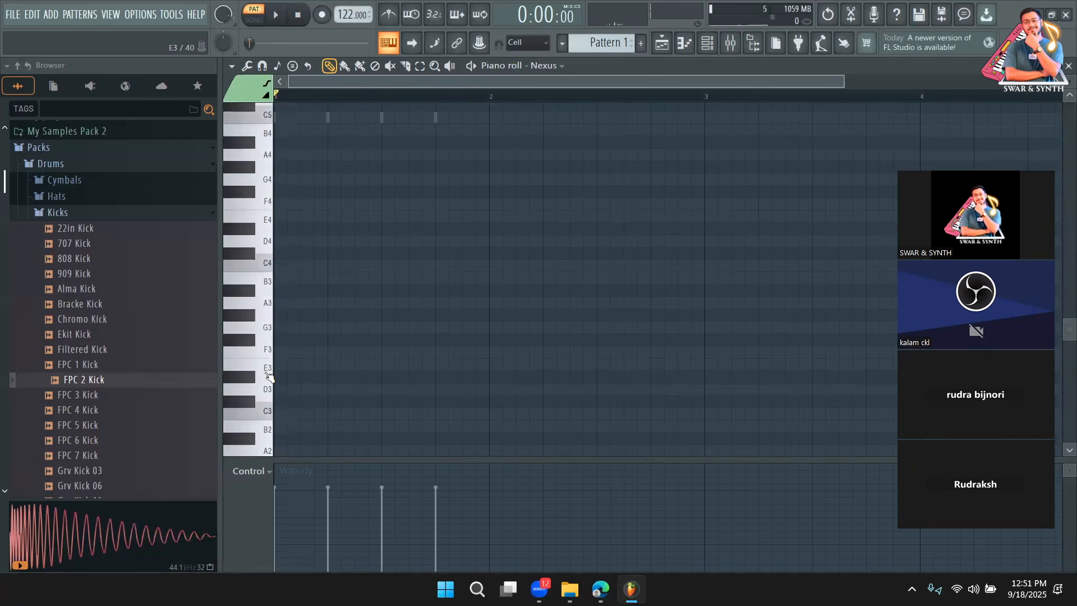
Step: Place four short E3 notes across the first bar of the Nexus piano roll and play the pattern to check them
{"action": "left_click_drag", "start_coordinate": [280, 366], "coordinate": [331, 368]}
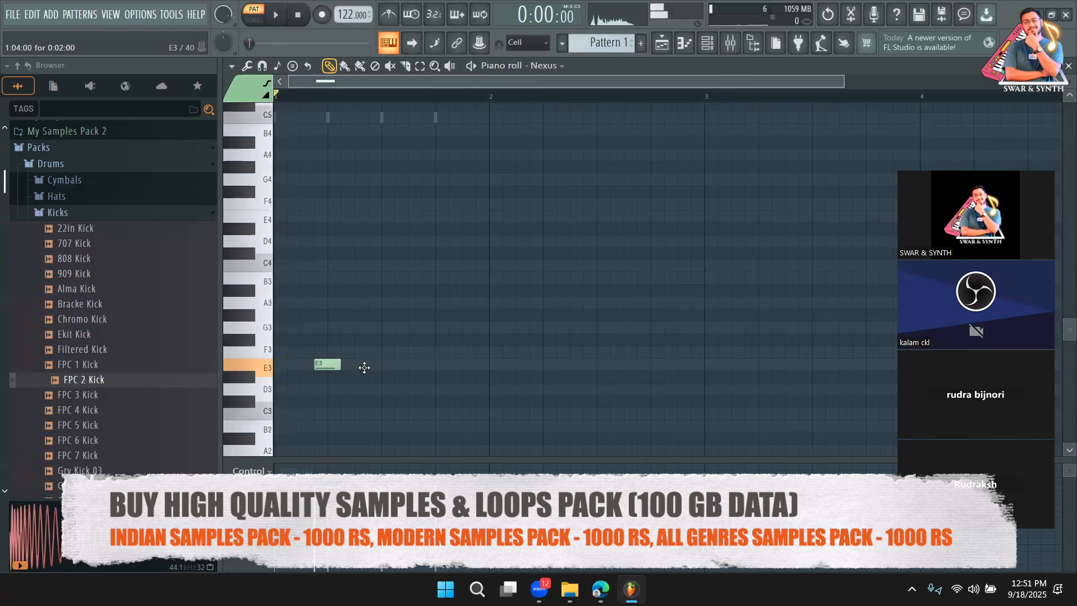
{"action": "left_click", "coordinate": [367, 366]}
{"action": "left_click", "coordinate": [421, 366]}
{"action": "left_click", "coordinate": [460, 367]}
{"action": "key", "text": "space"}
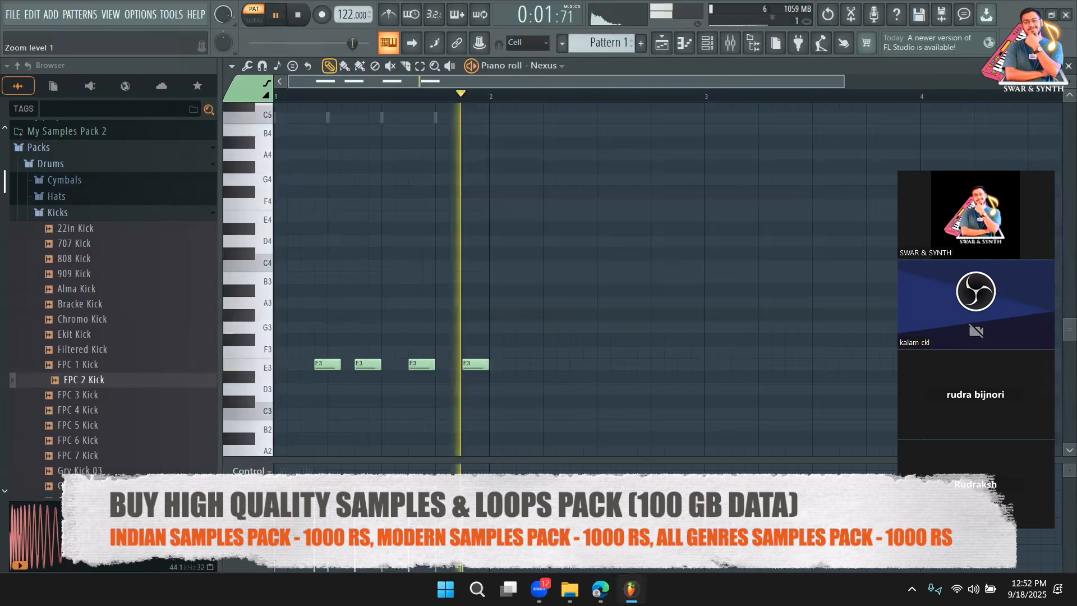
{"action": "key", "text": "space"}
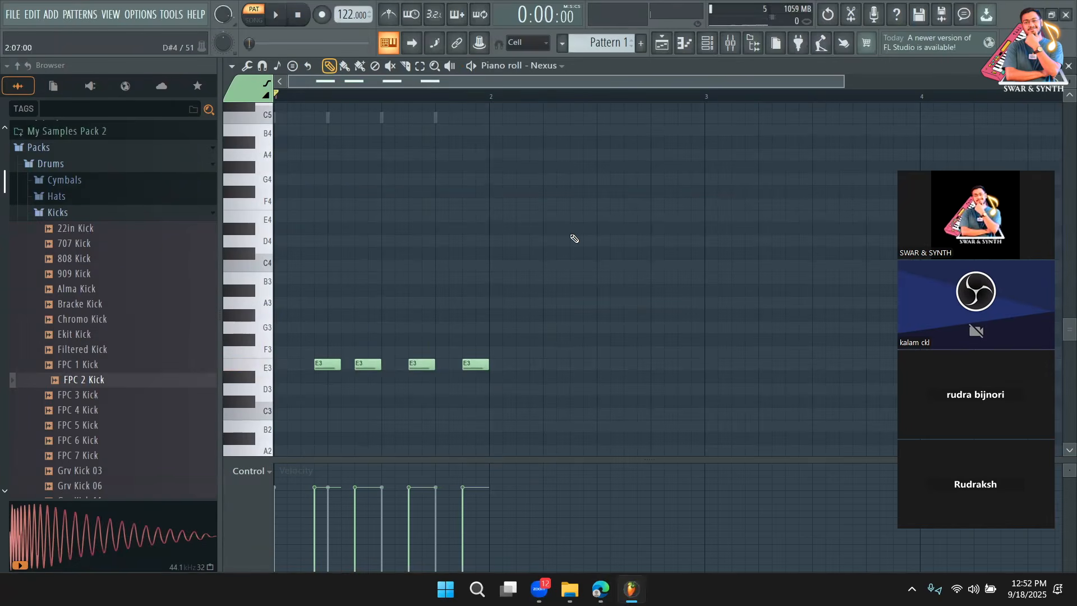
{"action": "key", "text": "space"}
{"action": "key", "text": "space"}
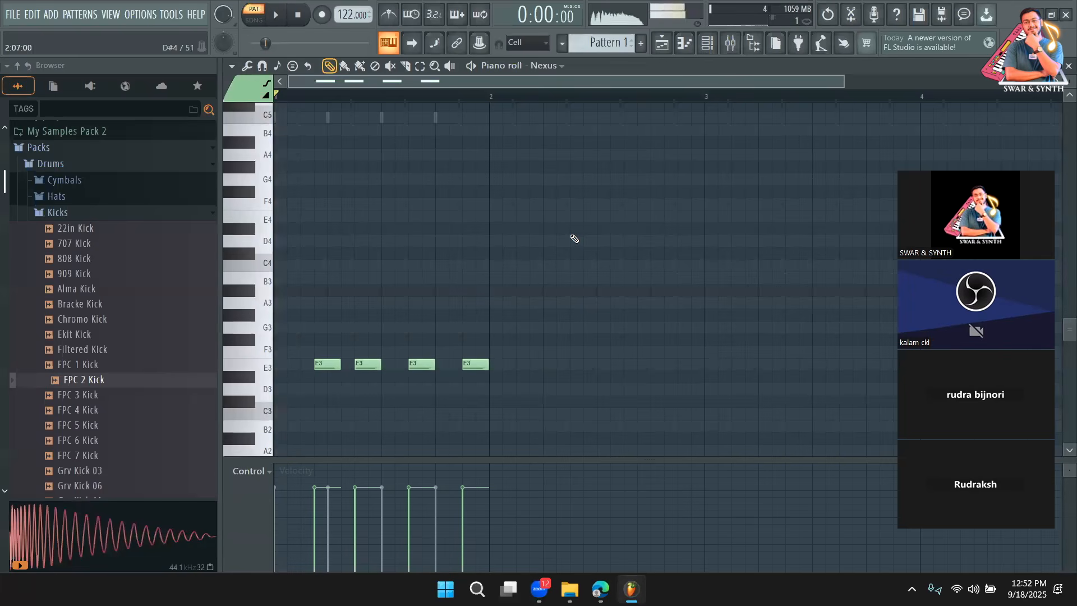
Step: Move the first E3 note to the bar's start, the second to beat 2 and the fourth one step earlier while testing playback
{"action": "left_click_drag", "start_coordinate": [329, 367], "coordinate": [289, 367]}
{"action": "key", "text": "space"}
{"action": "key", "text": "space"}
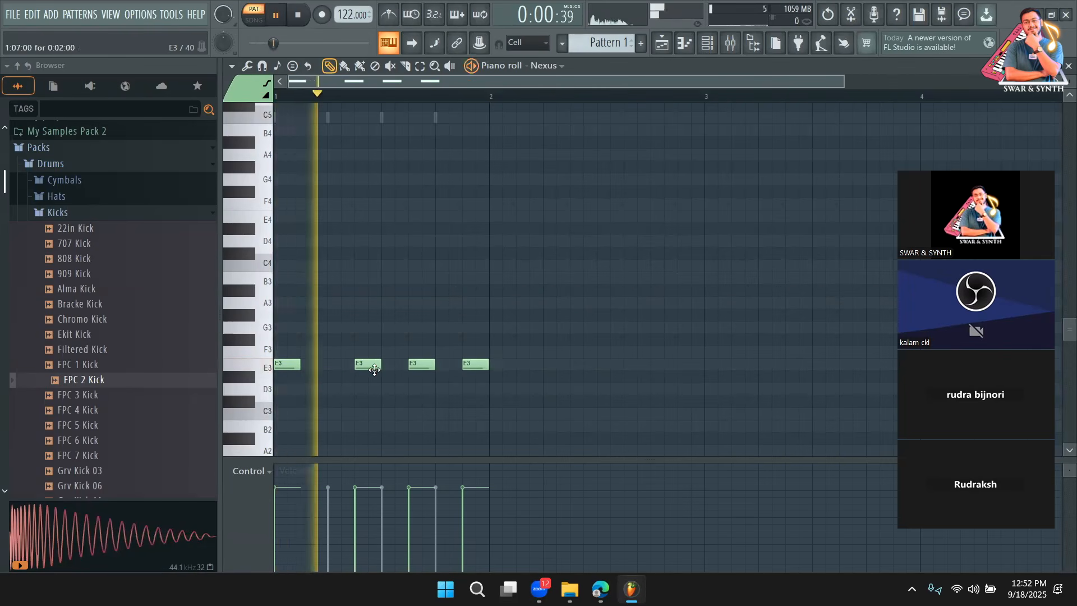
{"action": "left_click_drag", "start_coordinate": [374, 368], "coordinate": [355, 370]}
{"action": "key", "text": "space"}
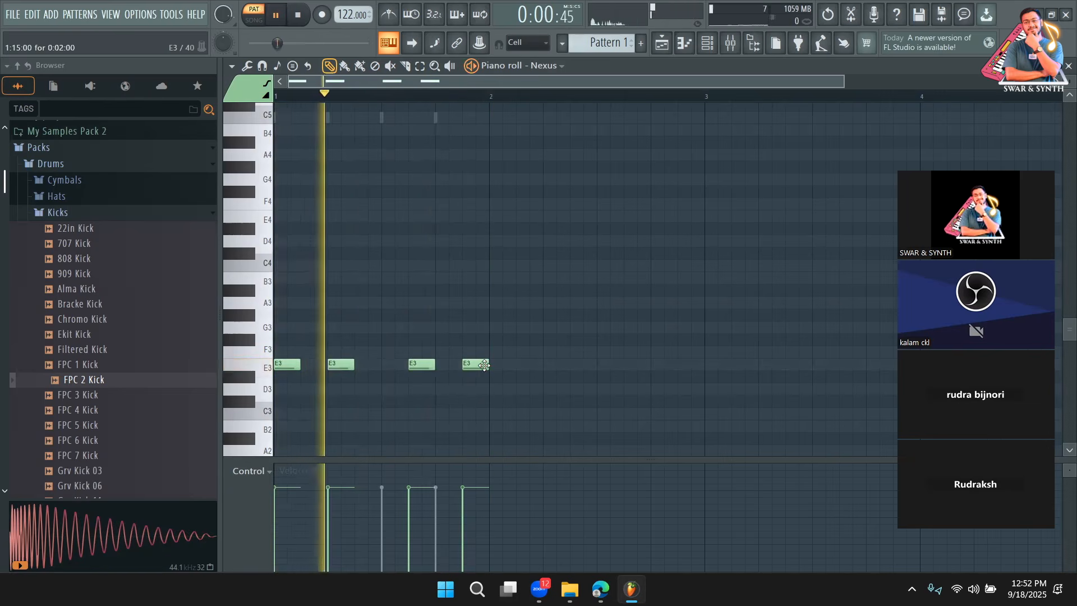
{"action": "left_click_drag", "start_coordinate": [482, 364], "coordinate": [469, 364]}
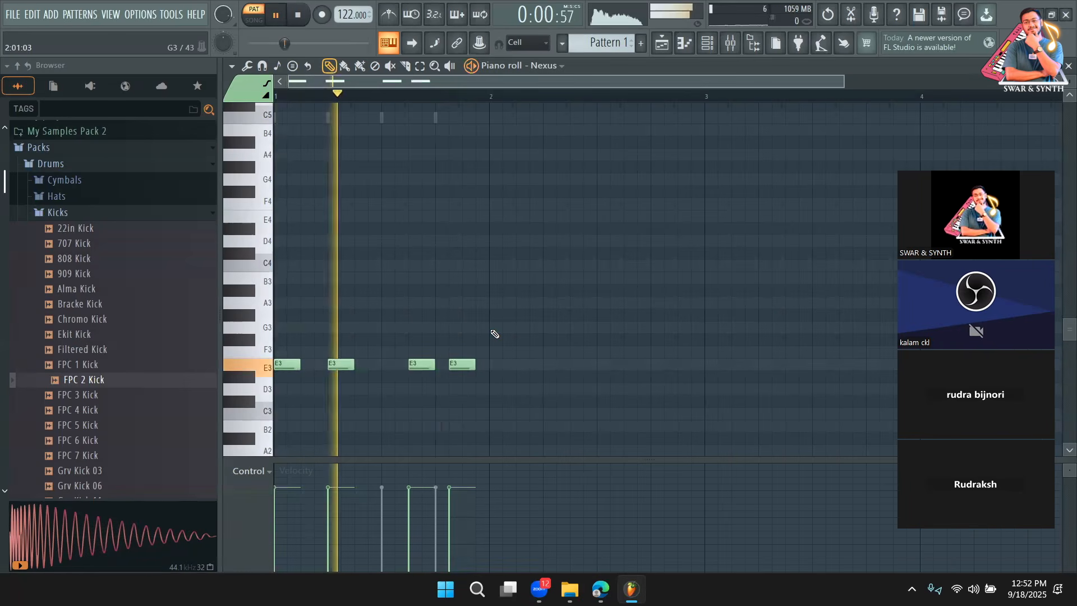
Step: Compare with the Yeh Mera Husn video in Edge, return to FL Studio and lower the Nexus channel's volume to 61%
{"action": "left_click", "coordinate": [599, 586]}
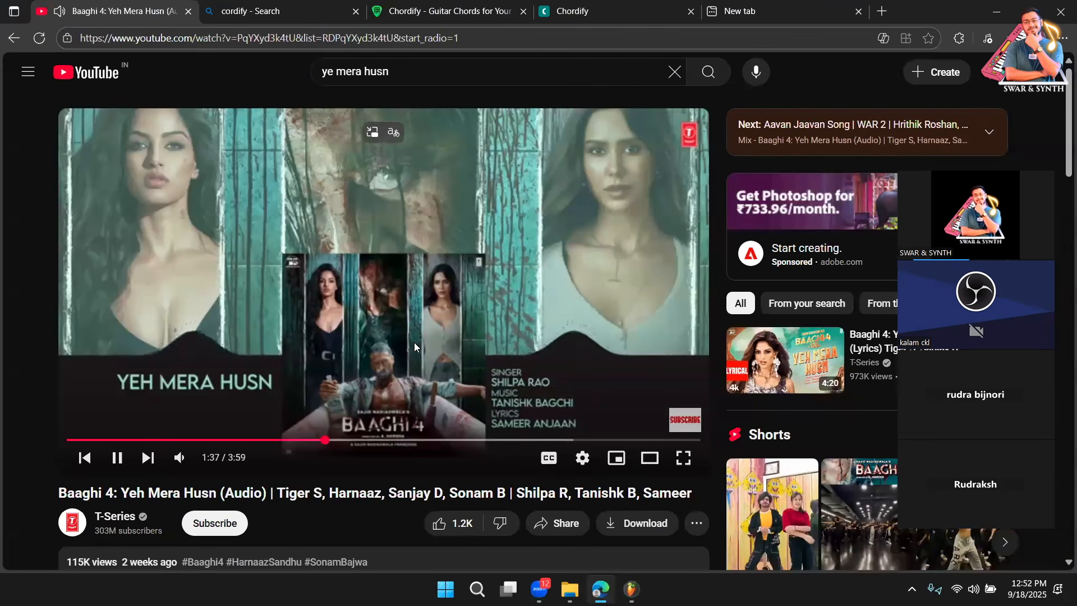
{"action": "left_click", "coordinate": [632, 588]}
{"action": "left_click", "coordinate": [707, 43]}
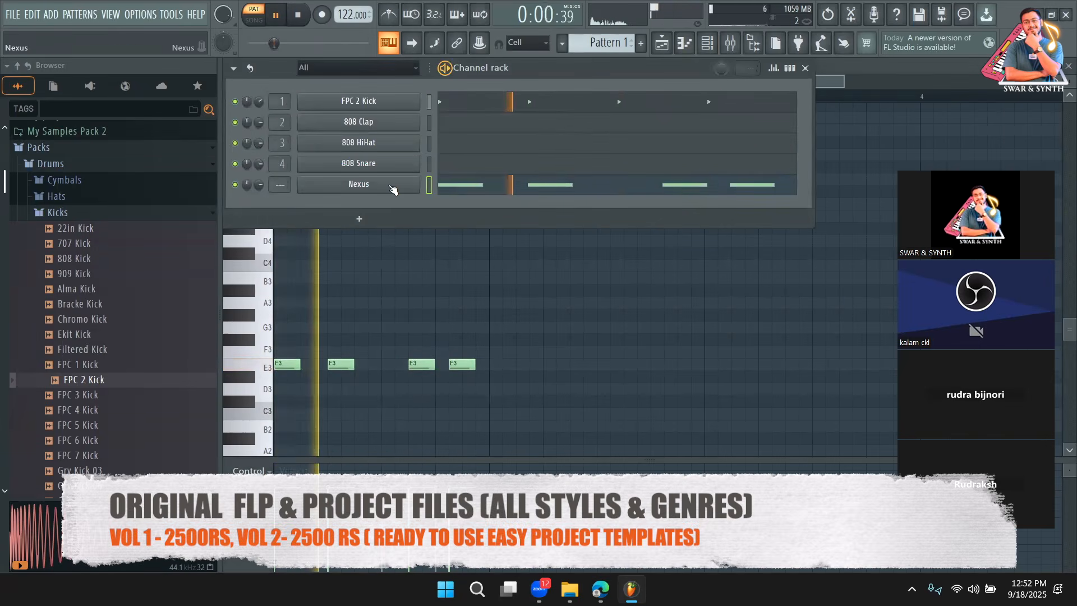
{"action": "left_click", "coordinate": [390, 188]}
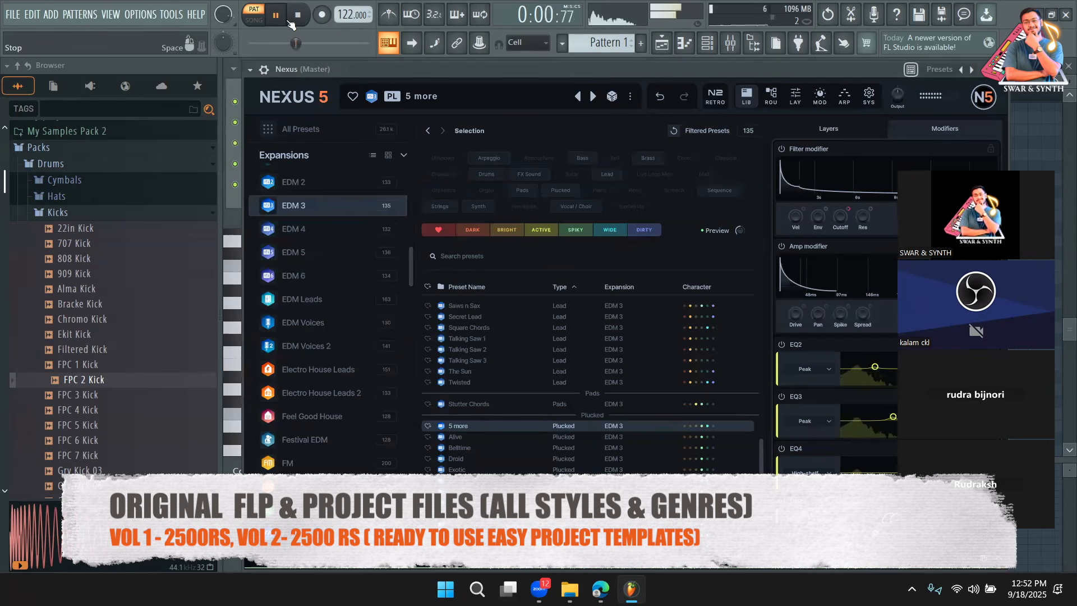
{"action": "left_click", "coordinate": [232, 207]}
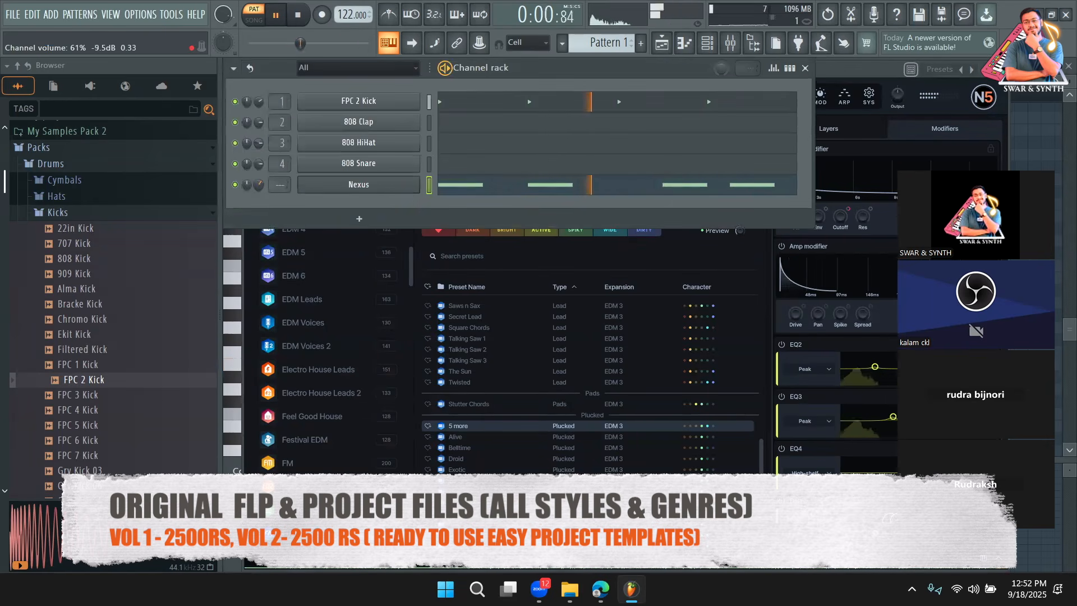
Step: Restore the channel rack's step view and program the 808 Clap on steps 5 and 13 of Pattern 1
{"action": "left_click", "coordinate": [789, 68]}
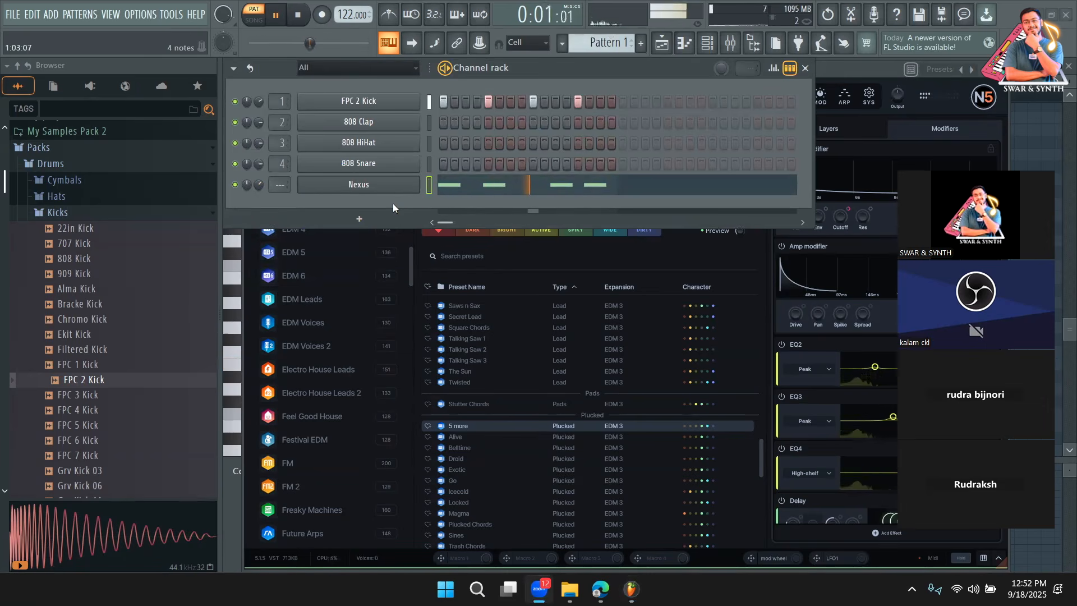
{"action": "scroll", "coordinate": [112, 308], "scroll_direction": "down", "scroll_amount": 12}
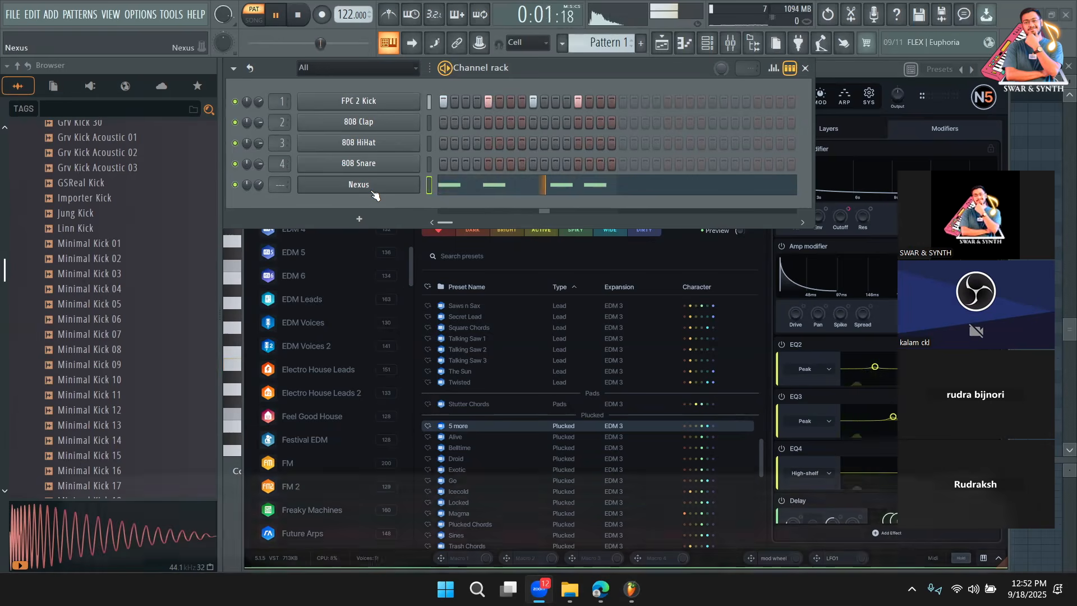
{"action": "left_click", "coordinate": [488, 122]}
{"action": "left_click", "coordinate": [578, 122]}
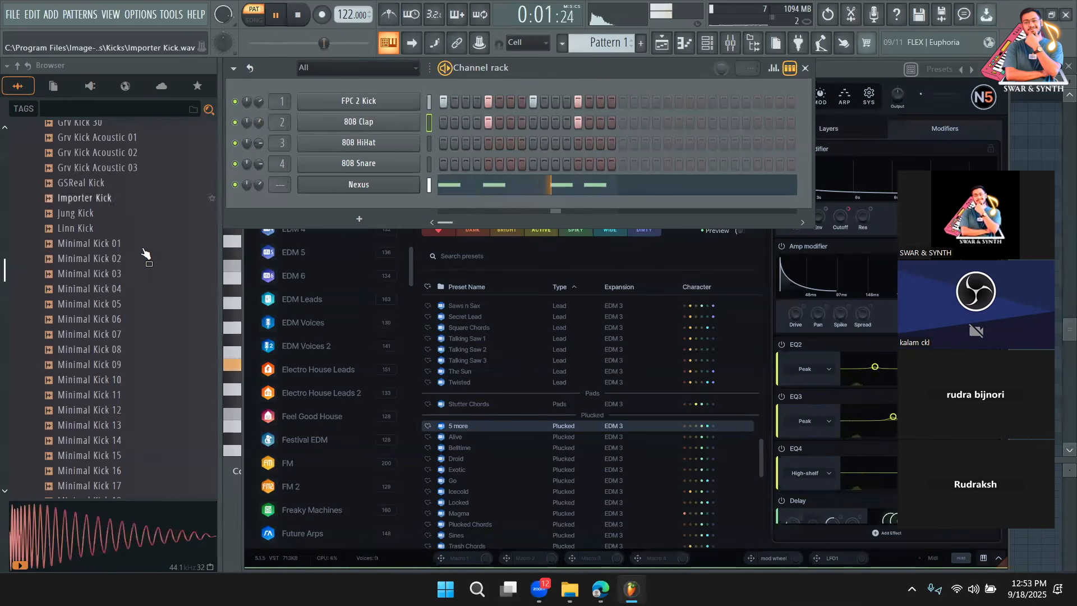
{"action": "scroll", "coordinate": [115, 232], "scroll_direction": "up", "scroll_amount": 8}
{"action": "scroll", "coordinate": [115, 231], "scroll_direction": "up", "scroll_amount": 10}
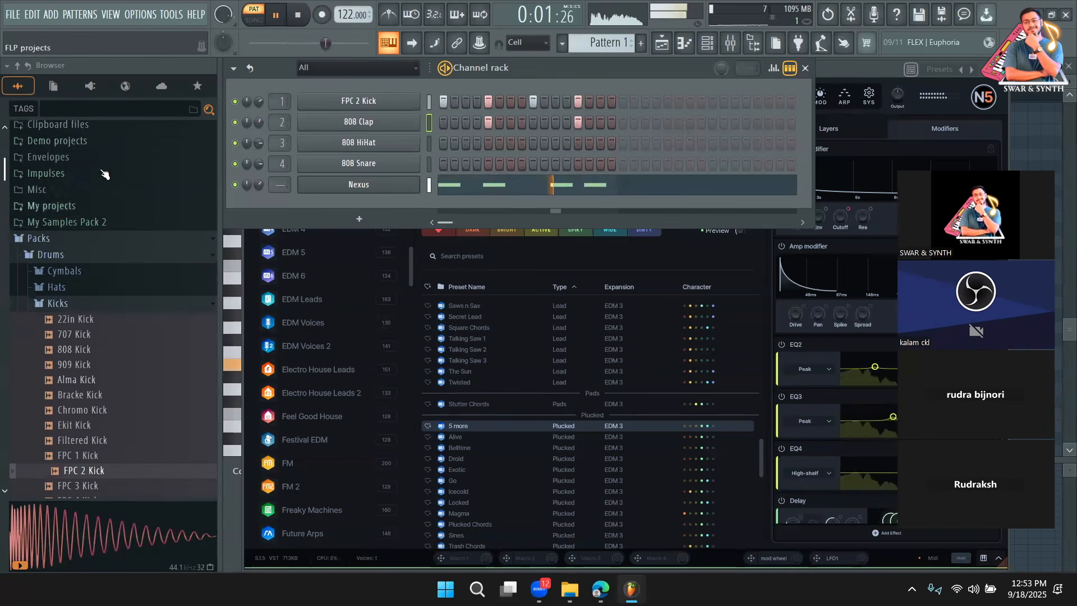
Step: Paint Pattern 1 eight times in a row on Track 1 of the playlist, covering bars 1 to 8, and play the song
{"action": "left_click", "coordinate": [662, 43]}
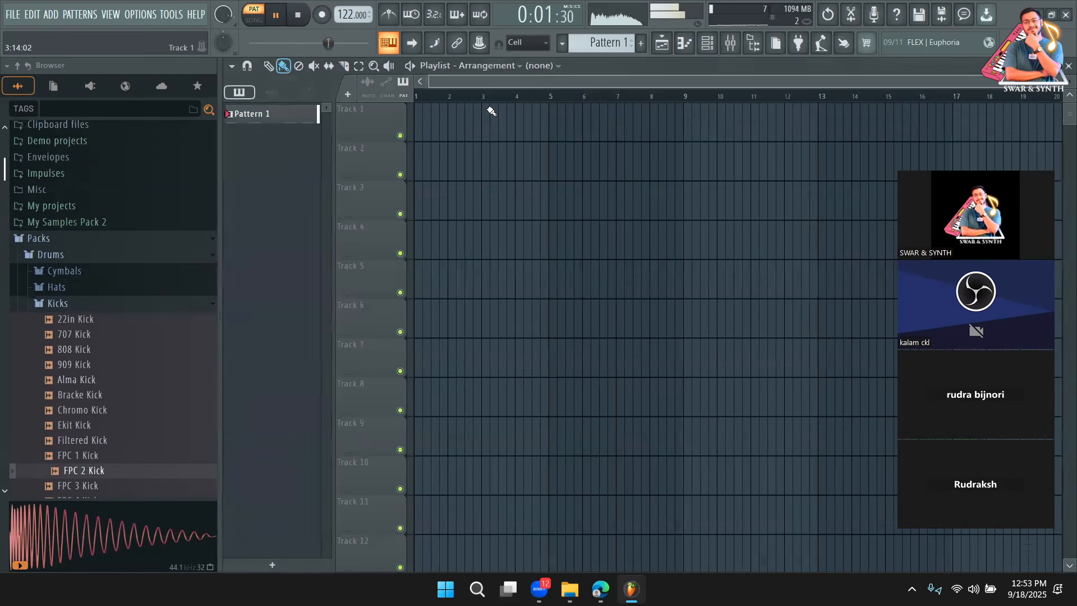
{"action": "left_click_drag", "start_coordinate": [423, 128], "coordinate": [646, 135]}
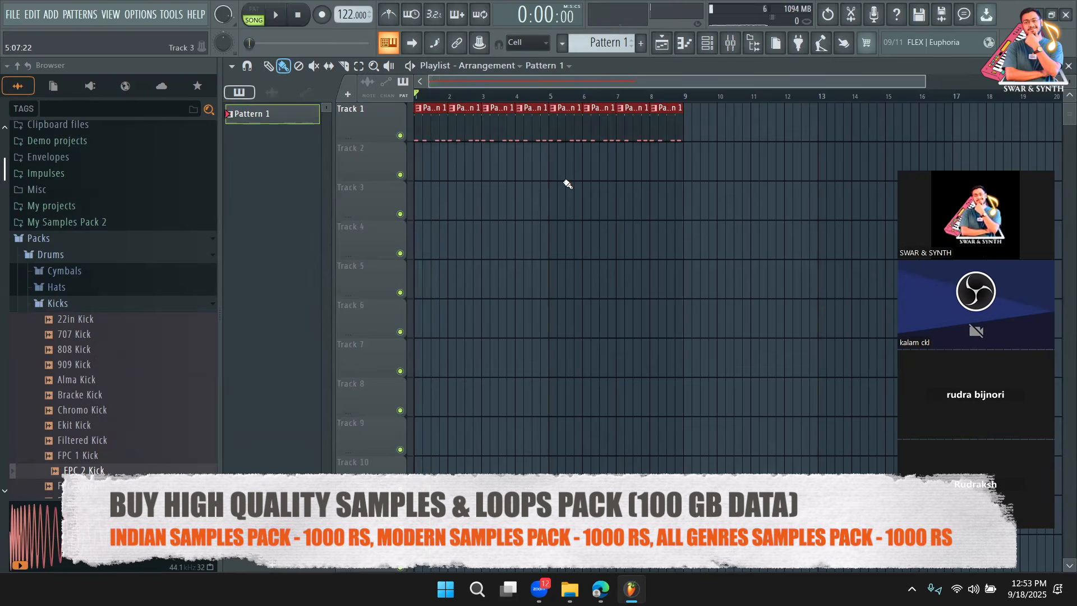
{"action": "key", "text": "space"}
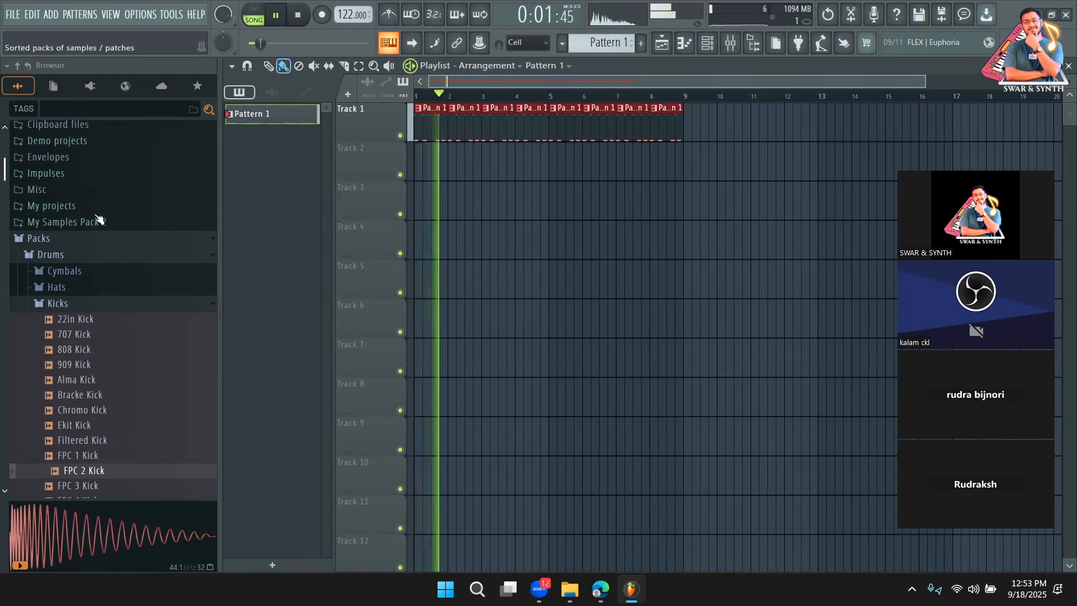
{"action": "scroll", "coordinate": [87, 199], "scroll_direction": "up", "scroll_amount": 3}
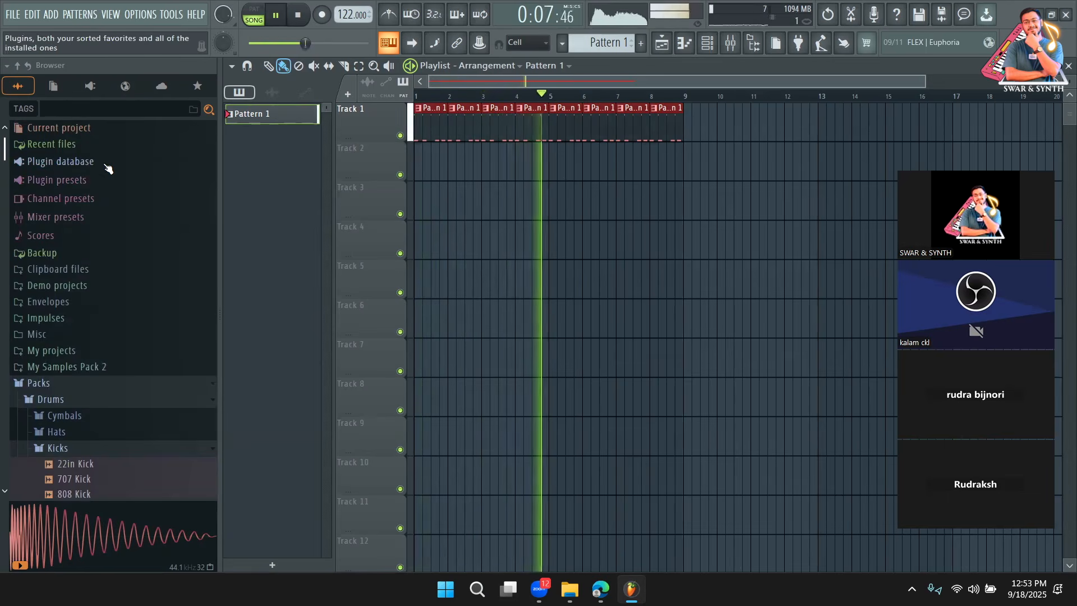
{"action": "key", "text": "space"}
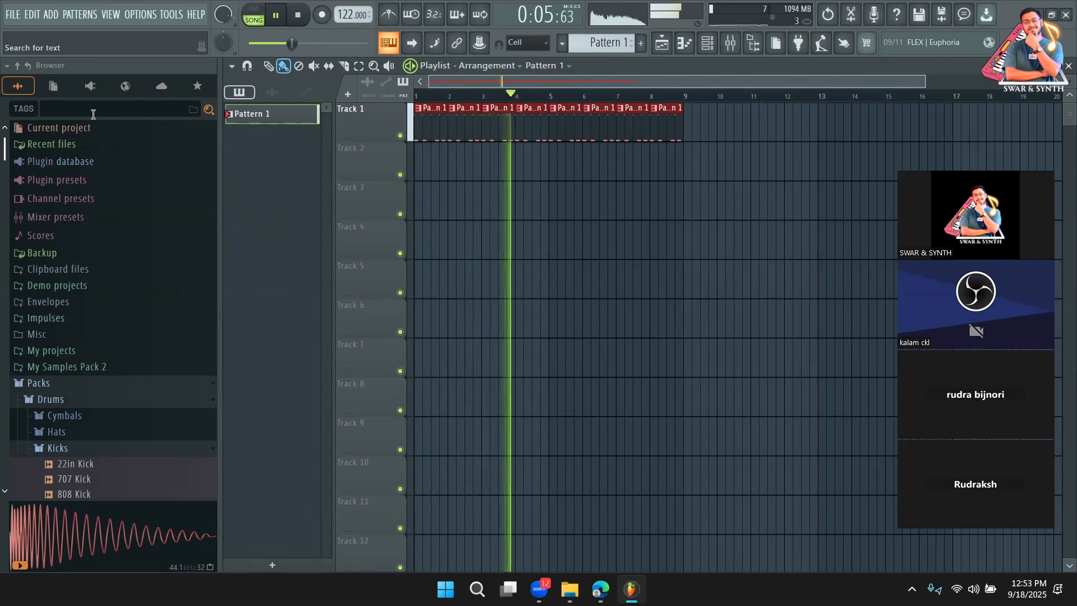
Step: Search the sample browser for "edm" and look through the matching folders
{"action": "left_click", "coordinate": [93, 108]}
{"action": "type", "text": "edm"}
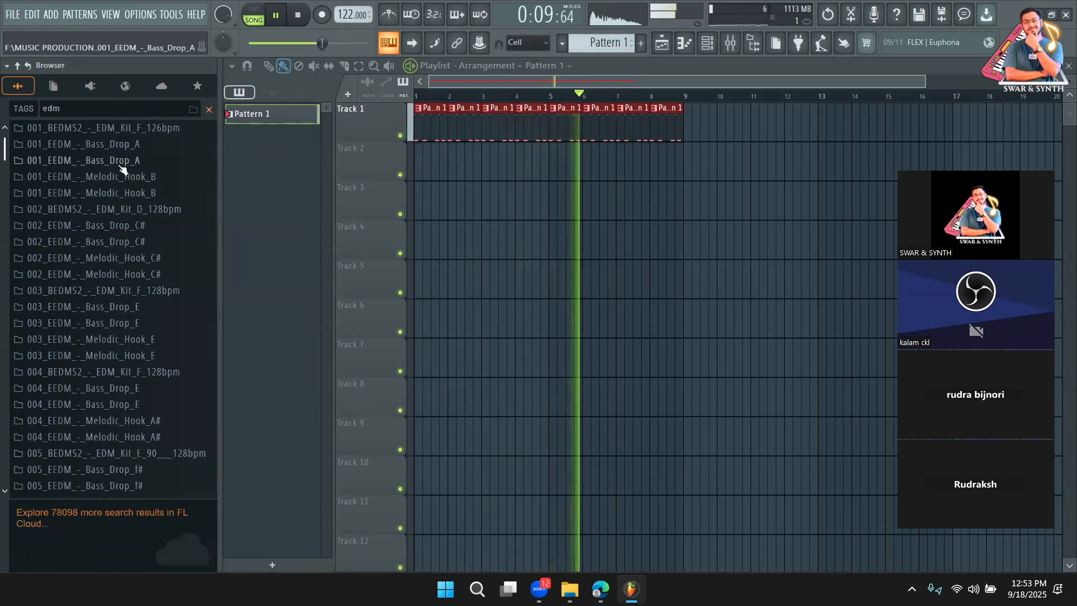
{"action": "scroll", "coordinate": [95, 223], "scroll_direction": "down", "scroll_amount": 8}
{"action": "left_click_drag", "start_coordinate": [70, 106], "coordinate": [2, 108]}
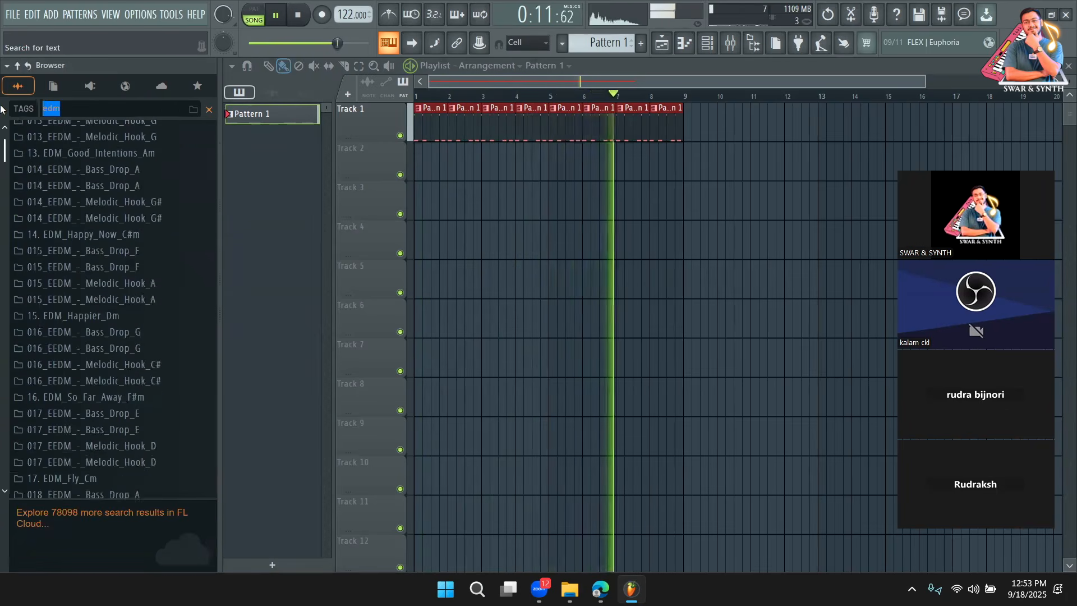
Step: Search the sample browser for "van", bring up the channel rack and clear the search
{"action": "key", "text": "BackSpace"}
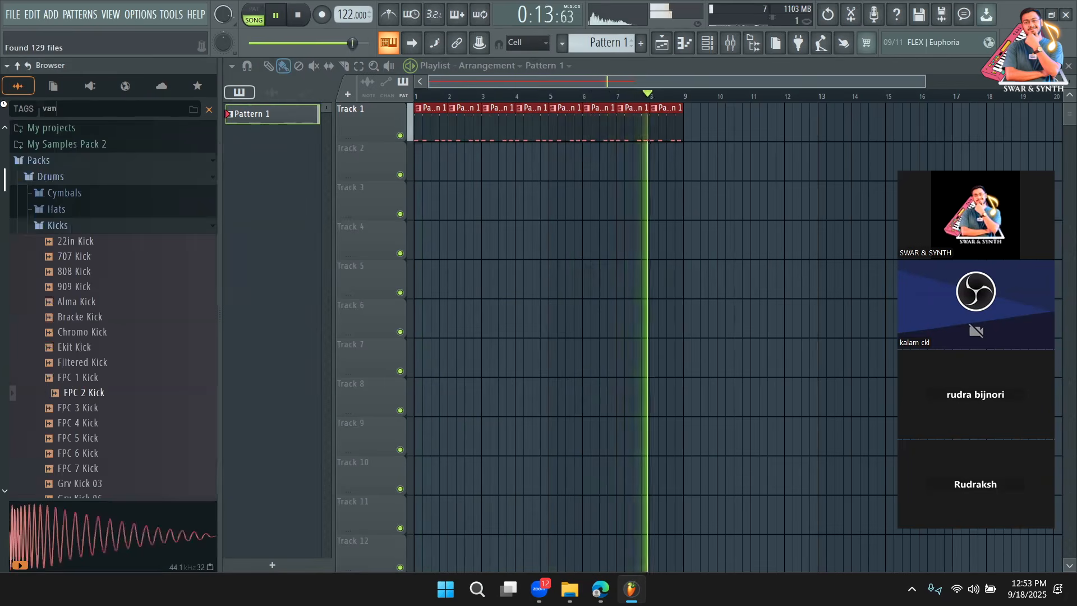
{"action": "type", "text": "van"}
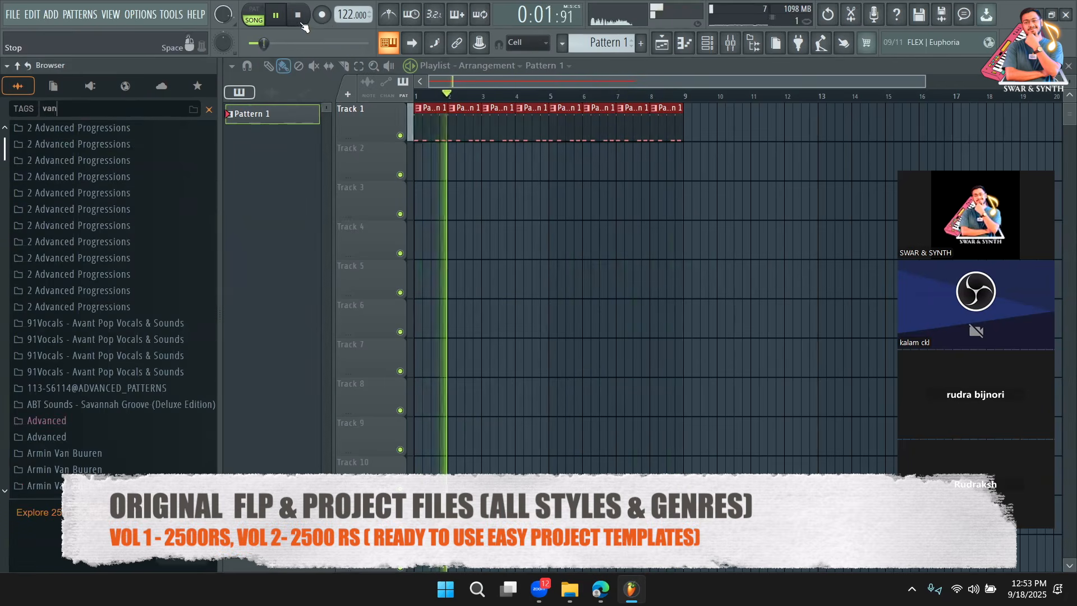
{"action": "left_click", "coordinate": [713, 49]}
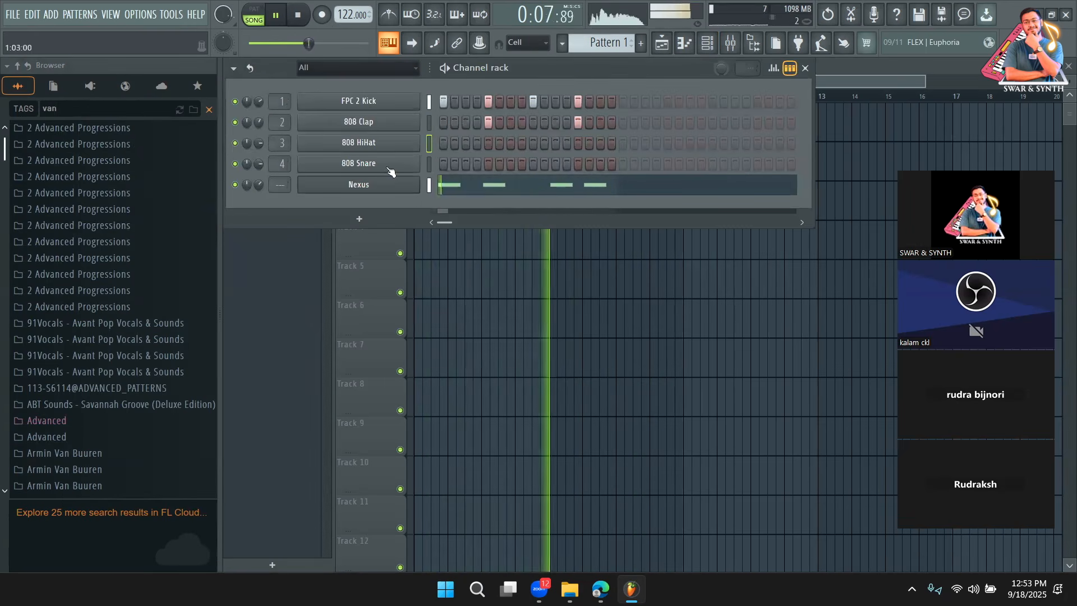
{"action": "left_click", "coordinate": [208, 110]}
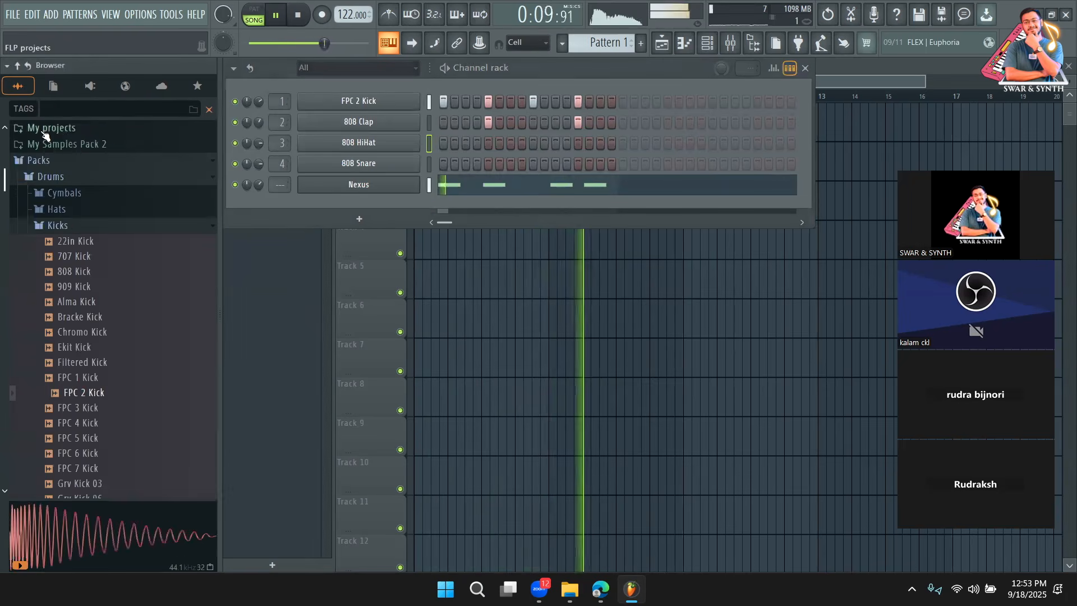
Step: Open the Percussion folder of the Drums pack and audition its one-shots from 909 Clav to FPC Ice Crack
{"action": "left_click", "coordinate": [73, 227]}
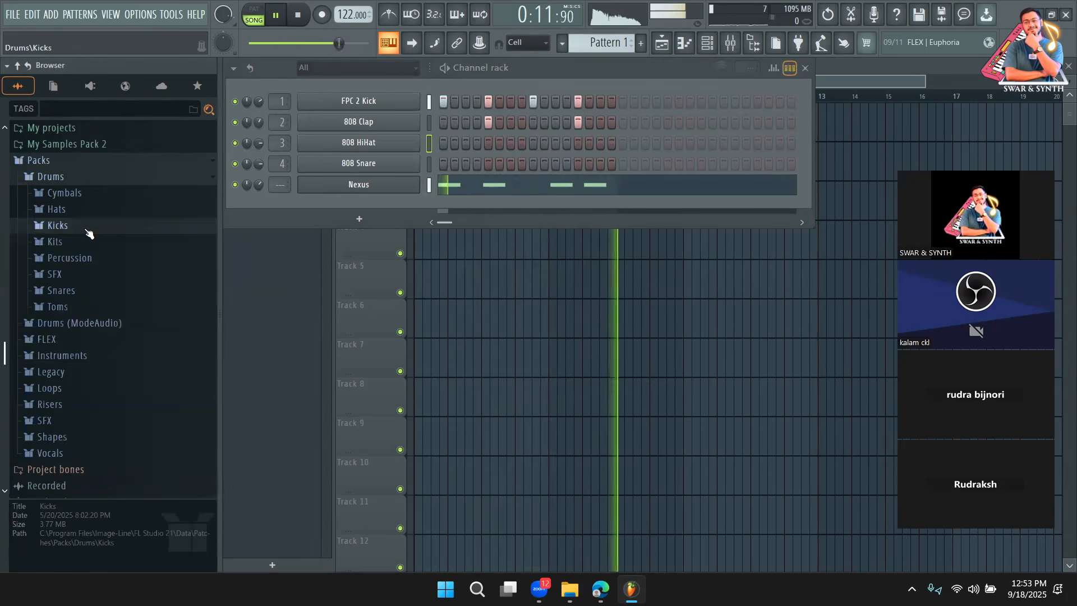
{"action": "left_click", "coordinate": [80, 261]}
{"action": "scroll", "coordinate": [83, 269], "scroll_direction": "down", "scroll_amount": 6}
{"action": "left_click", "coordinate": [86, 275]}
{"action": "scroll", "coordinate": [93, 241], "scroll_direction": "up", "scroll_amount": 4}
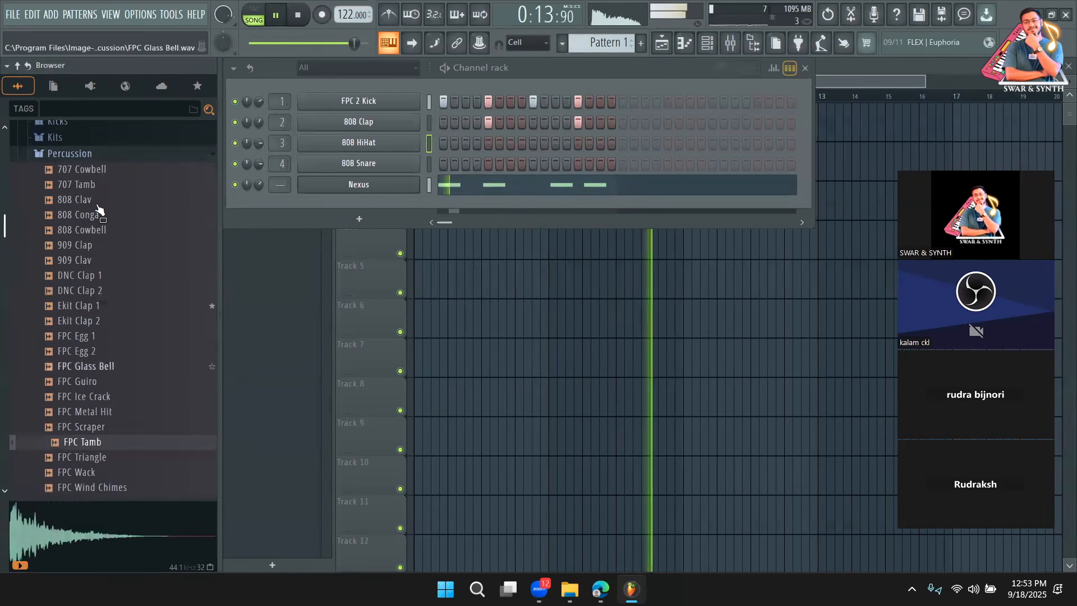
{"action": "left_click", "coordinate": [88, 259]}
{"action": "left_click", "coordinate": [87, 272]}
{"action": "left_click", "coordinate": [91, 290]}
{"action": "left_click", "coordinate": [95, 306]}
{"action": "left_click", "coordinate": [97, 333]}
{"action": "left_click", "coordinate": [98, 350]}
{"action": "left_click", "coordinate": [98, 365]}
{"action": "left_click", "coordinate": [99, 381]}
{"action": "left_click", "coordinate": [99, 395]}
Step: Audition more of the pack's percussion one-shots, down to the Grv Perc samples 08 to 12
{"action": "scroll", "coordinate": [100, 387], "scroll_direction": "down", "scroll_amount": 4}
{"action": "left_click", "coordinate": [99, 367]}
{"action": "left_click", "coordinate": [99, 381]}
{"action": "scroll", "coordinate": [100, 387], "scroll_direction": "down", "scroll_amount": 3}
{"action": "scroll", "coordinate": [101, 390], "scroll_direction": "down", "scroll_amount": 1}
{"action": "left_click", "coordinate": [97, 366]}
{"action": "left_click", "coordinate": [100, 382]}
{"action": "scroll", "coordinate": [103, 390], "scroll_direction": "down", "scroll_amount": 4}
{"action": "left_click", "coordinate": [105, 292]}
{"action": "left_click", "coordinate": [106, 275]}
{"action": "left_click", "coordinate": [107, 306]}
{"action": "left_click", "coordinate": [106, 321]}
{"action": "left_click", "coordinate": [103, 337]}
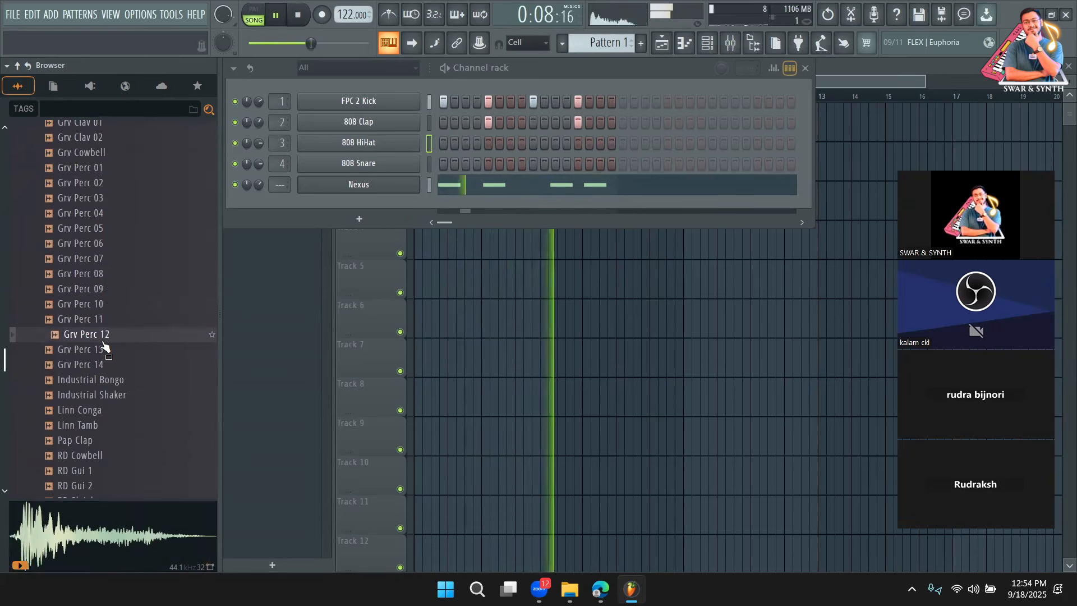
Step: Add Grv Perc 13 as a new channel and program it on steps 12, 14 and 16 of Pattern 1
{"action": "left_click", "coordinate": [103, 351]}
{"action": "left_click_drag", "start_coordinate": [104, 355], "coordinate": [405, 208]}
{"action": "left_click", "coordinate": [567, 206]}
{"action": "left_click", "coordinate": [599, 206]}
{"action": "left_click", "coordinate": [592, 207]}
{"action": "left_click", "coordinate": [613, 206]}
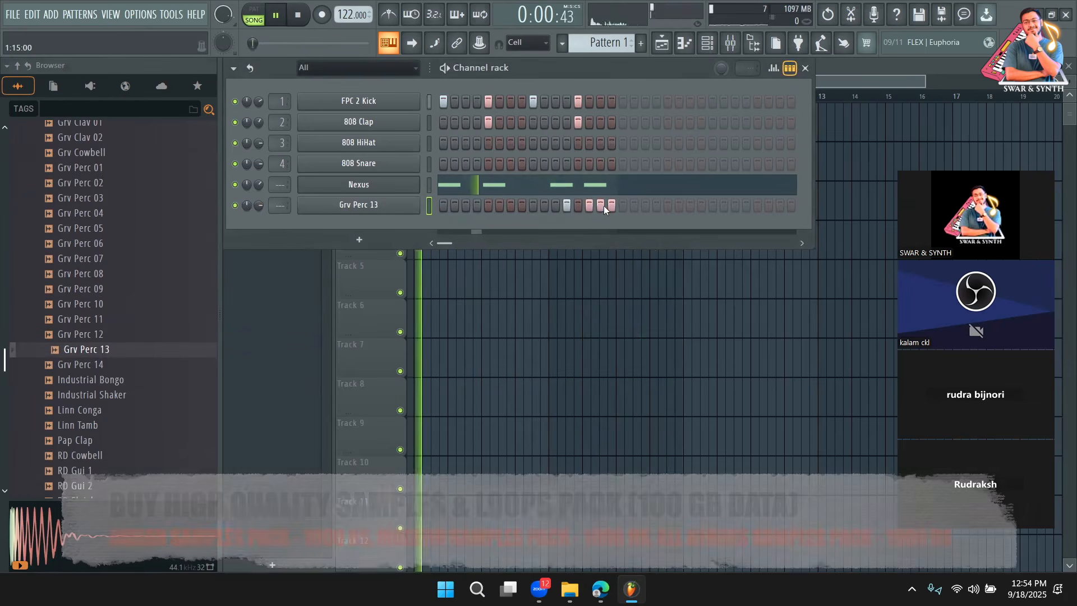
Step: Set the Grv Perc 13 channel's volume to 59% and hide the channel rack
{"action": "left_click_drag", "start_coordinate": [259, 205], "coordinate": [259, 223]}
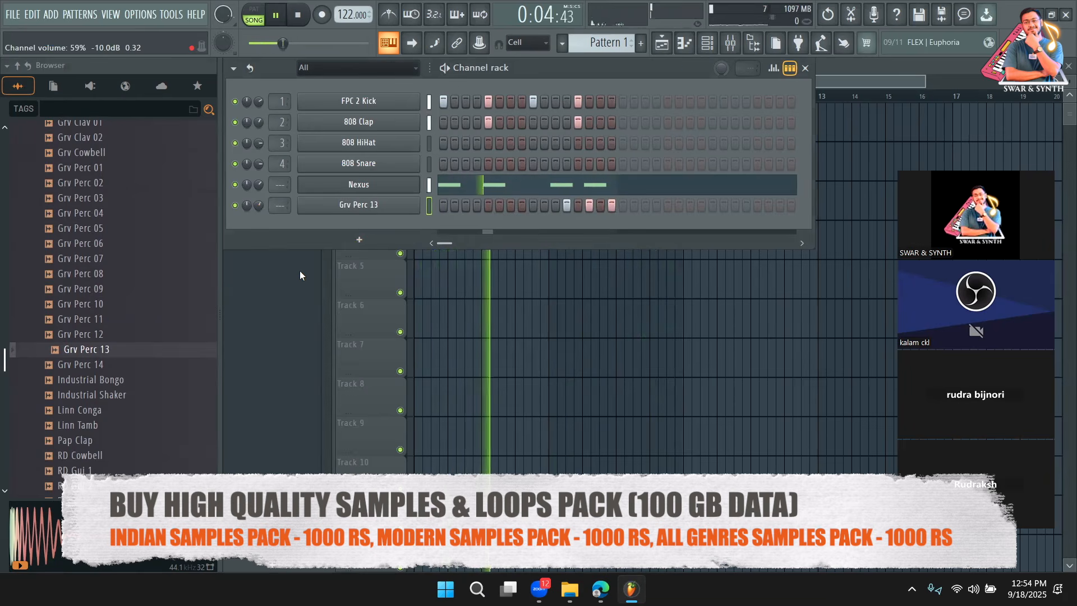
{"action": "key", "text": "F6"}
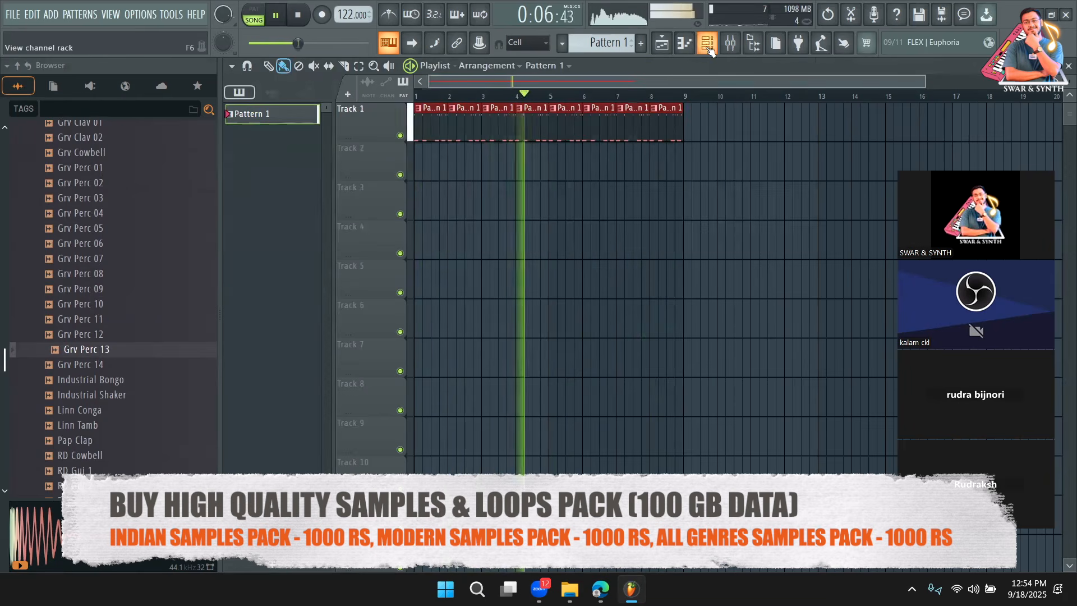
Step: Search the sample browser for "ven" and replace the search term with "van"
{"action": "left_click", "coordinate": [104, 111]}
{"action": "type", "text": "ven"}
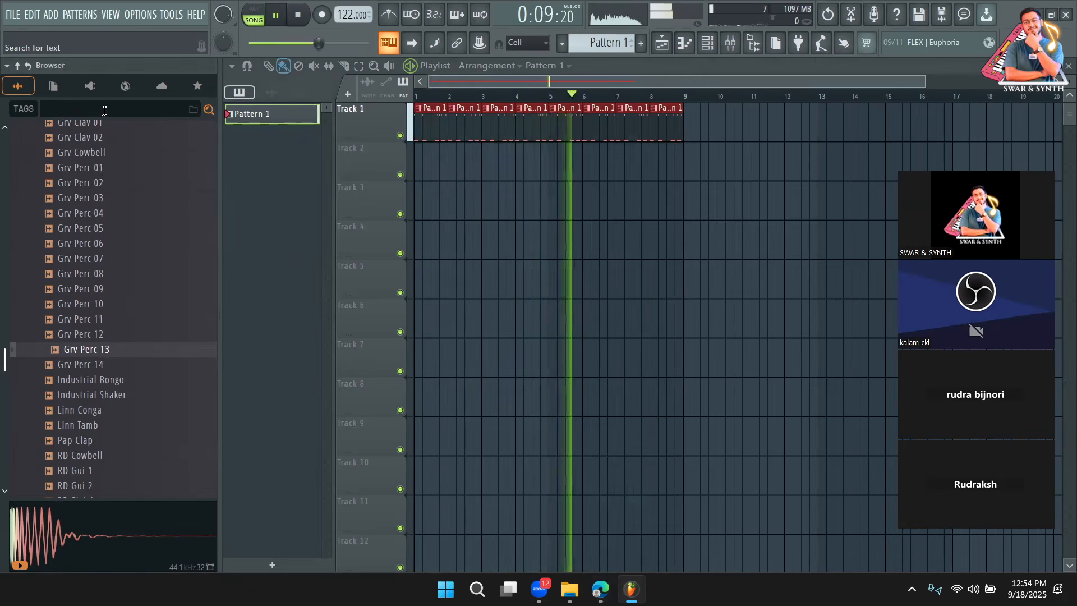
{"action": "key", "text": "Return"}
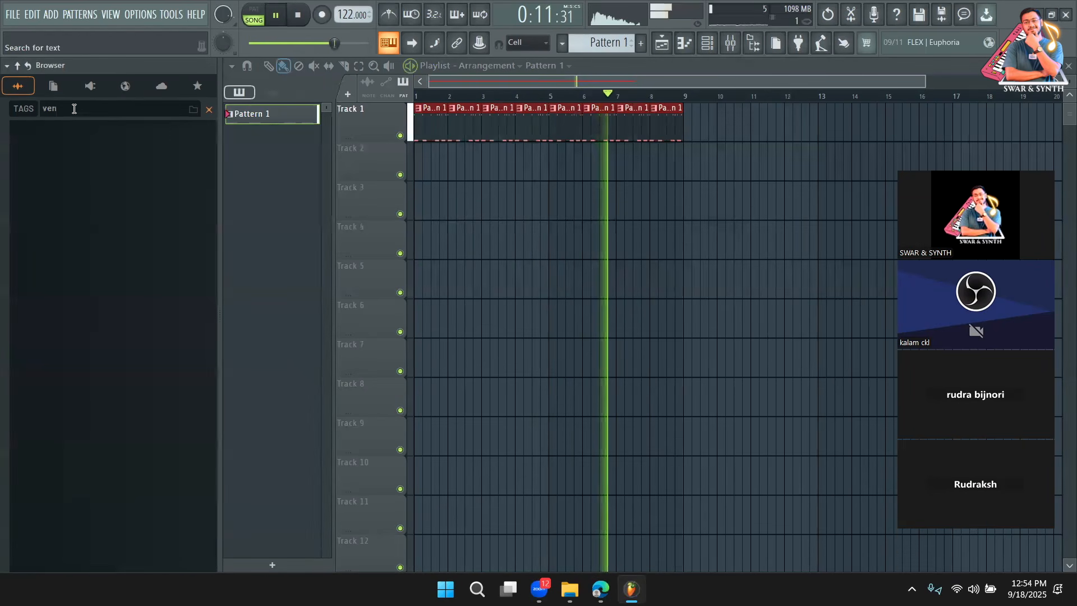
{"action": "left_click_drag", "start_coordinate": [81, 110], "coordinate": [35, 108]}
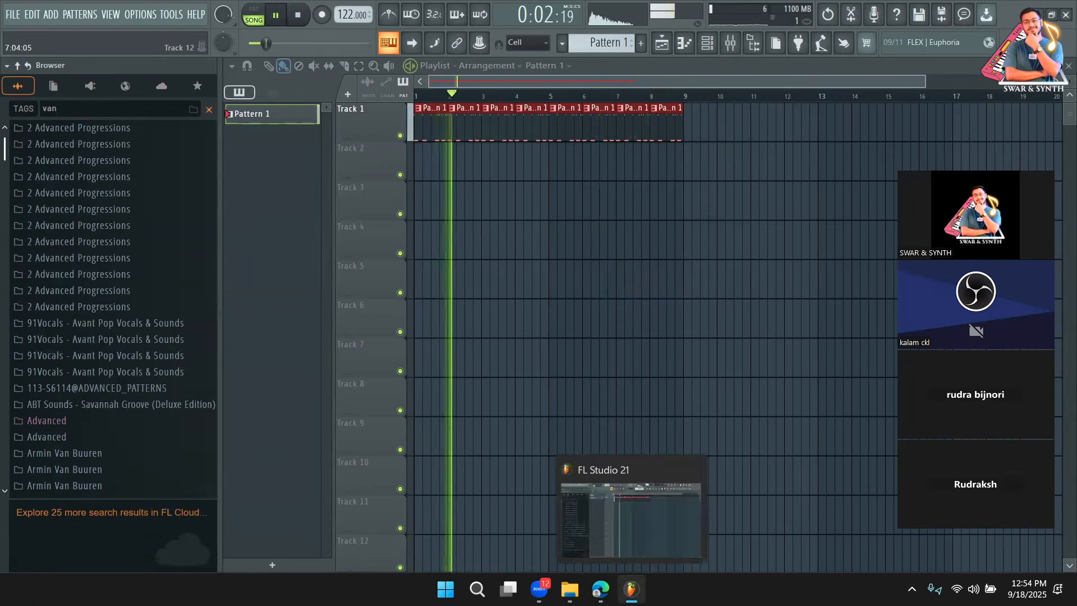
Step: Check the Yeh Mera Husn video page in Edge, return to FL Studio and pause the song
{"action": "left_click", "coordinate": [600, 589]}
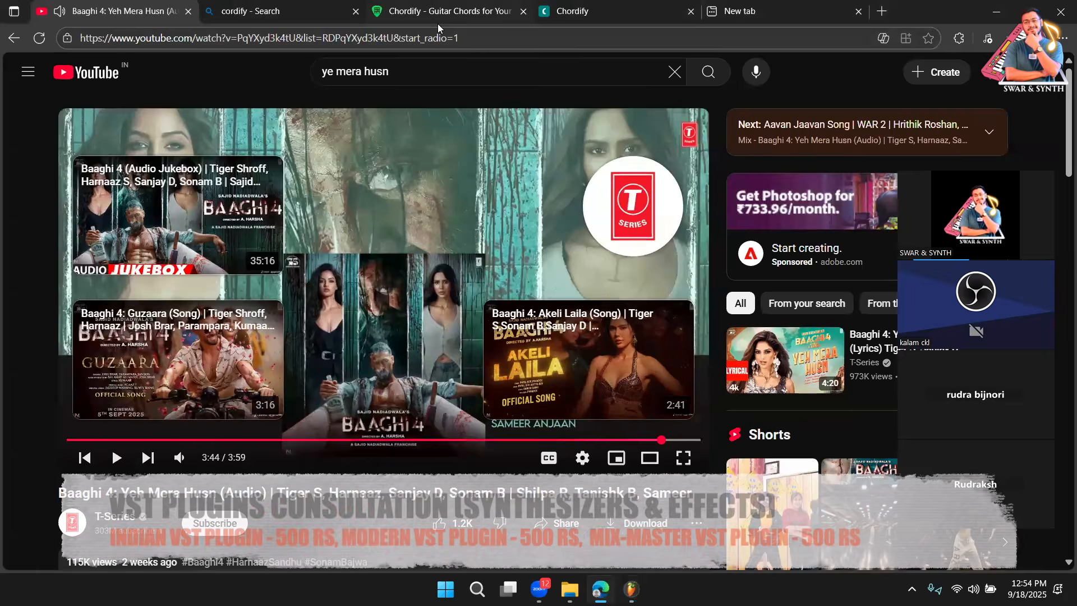
{"action": "key", "text": "alt+Tab"}
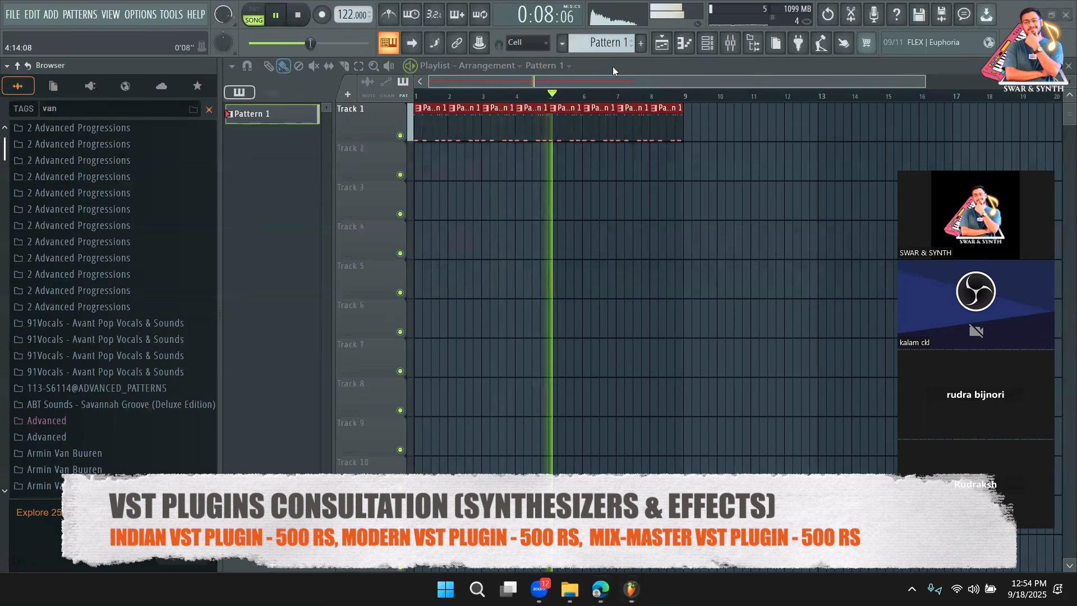
{"action": "key", "text": "space"}
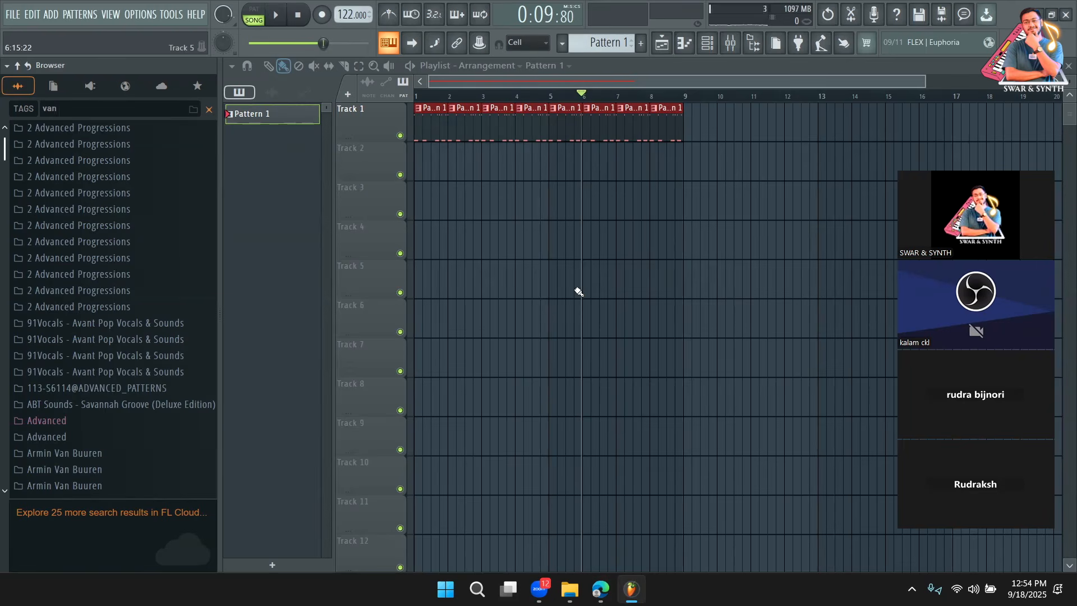
Step: Look through the folders and samples matching "van" in the browser
{"action": "scroll", "coordinate": [141, 309], "scroll_direction": "down", "scroll_amount": 15}
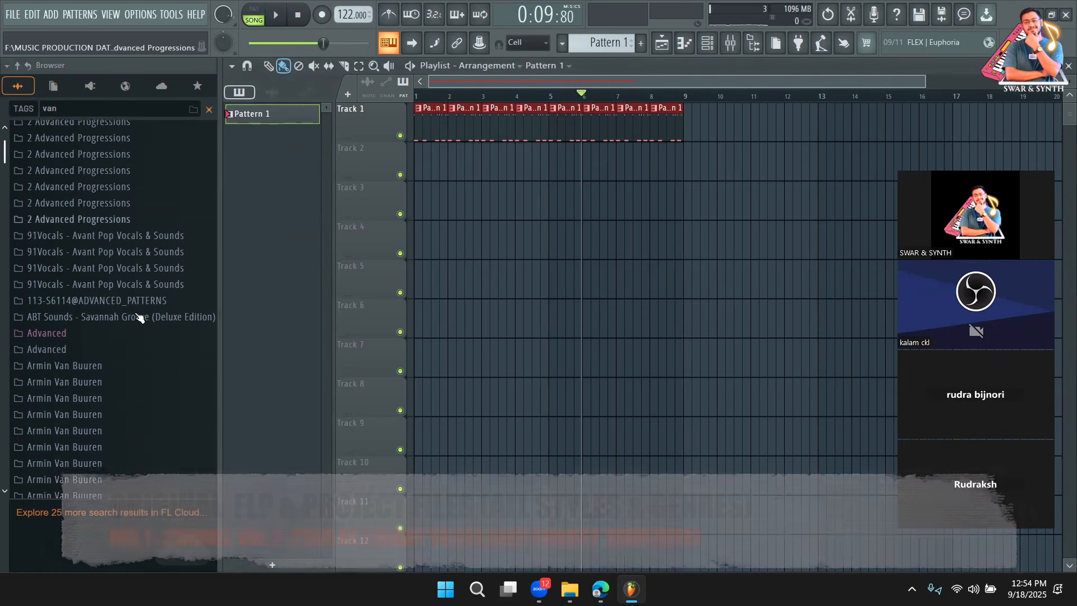
{"action": "scroll", "coordinate": [130, 306], "scroll_direction": "down", "scroll_amount": 7}
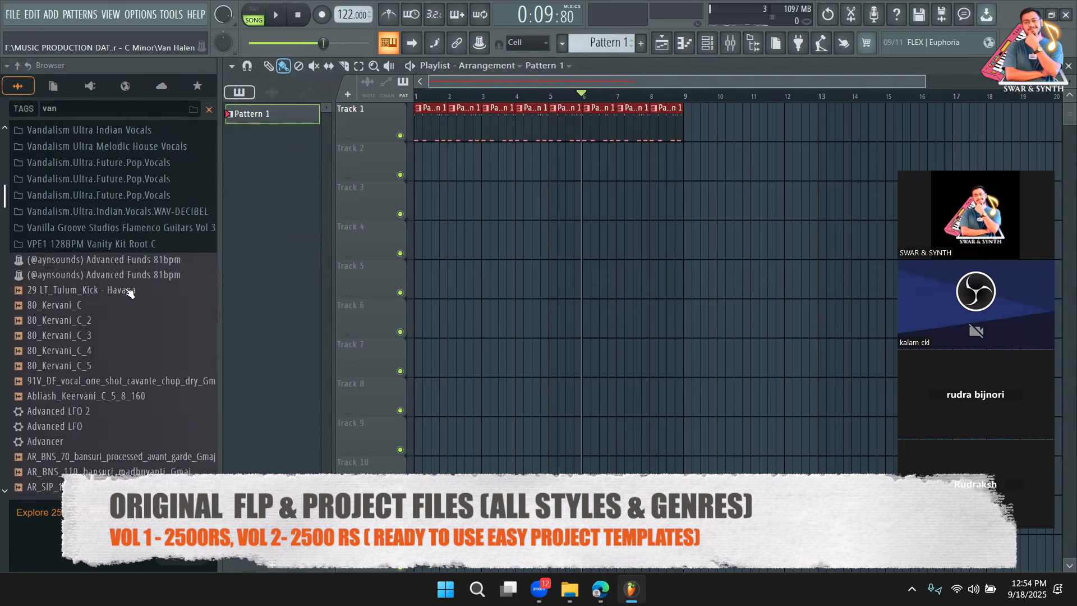
{"action": "scroll", "coordinate": [127, 277], "scroll_direction": "up", "scroll_amount": 3}
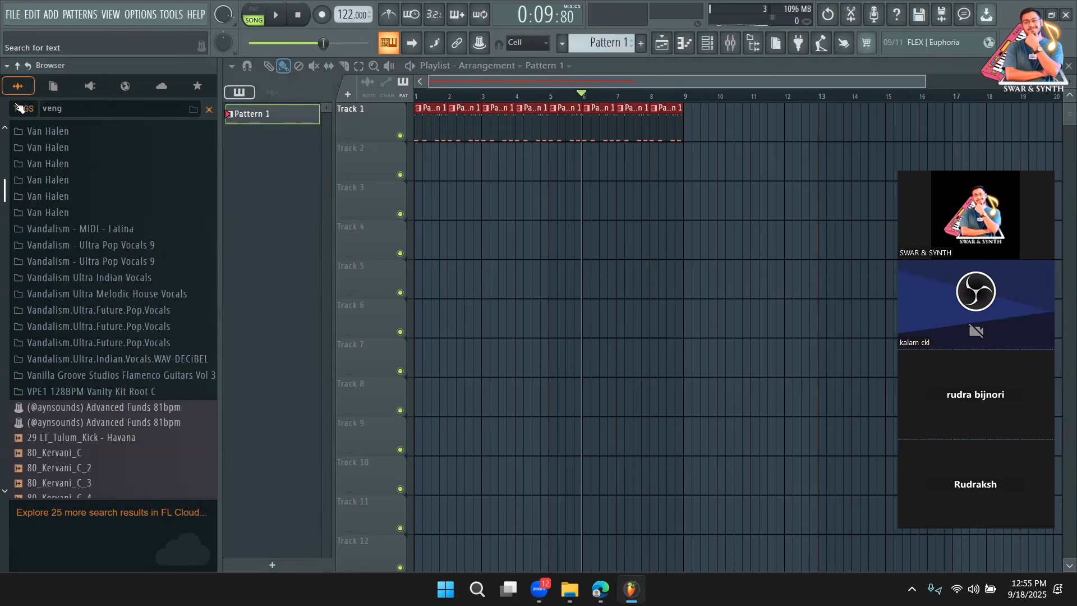
Step: Search for "veng" and open VEDM Percussion Loops within VEDM1 Drumloops 128BPM of Vengeance - EDM Essentials Vol.1
{"action": "scroll", "coordinate": [120, 229], "scroll_direction": "down", "scroll_amount": 3}
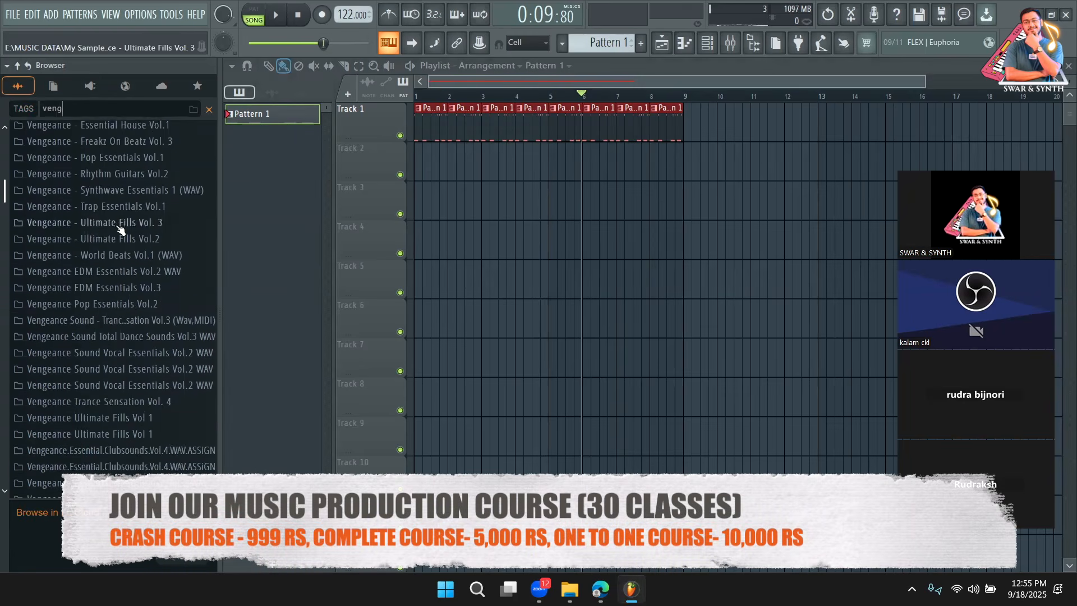
{"action": "scroll", "coordinate": [92, 226], "scroll_direction": "up", "scroll_amount": 4}
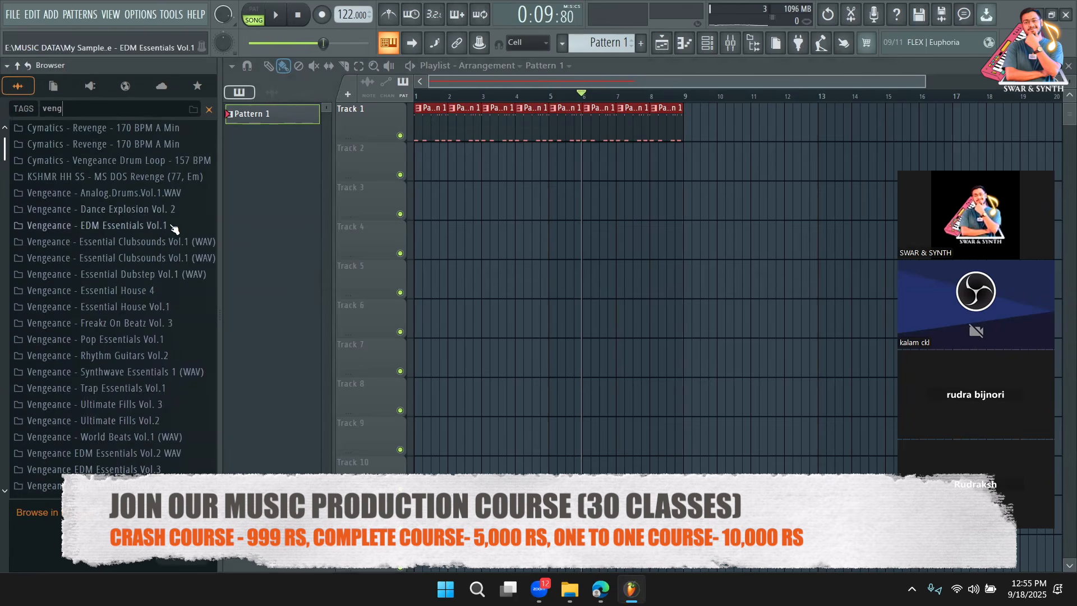
{"action": "left_click", "coordinate": [126, 227]}
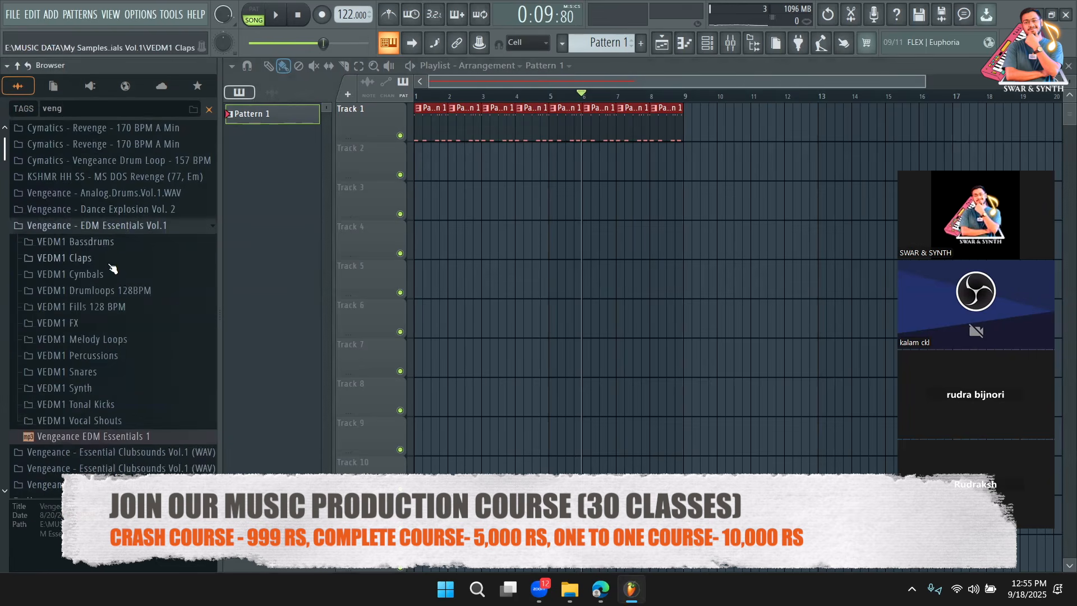
{"action": "left_click", "coordinate": [139, 293]}
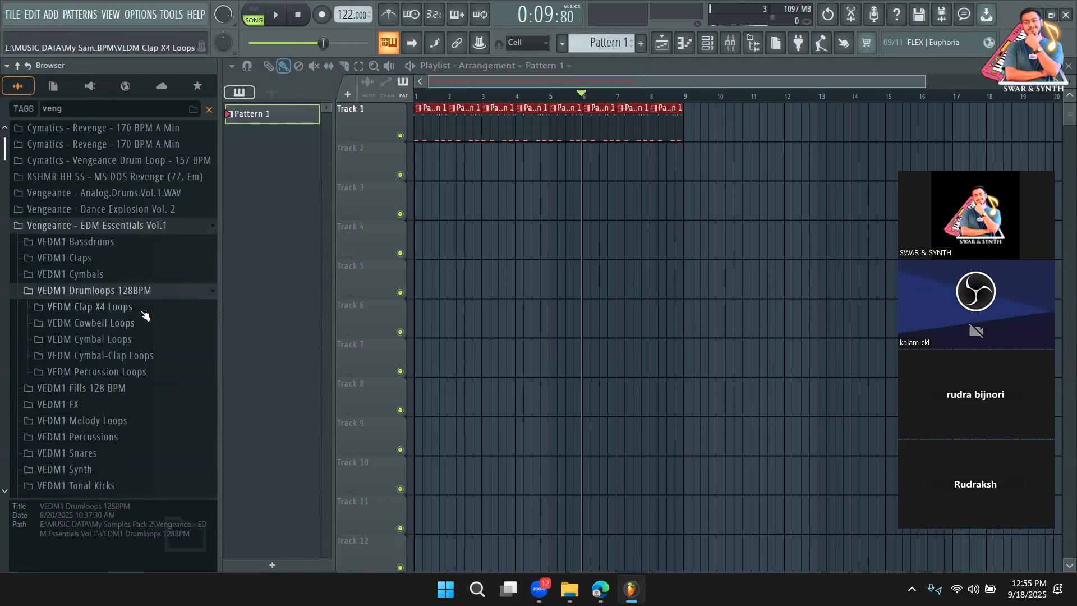
{"action": "left_click", "coordinate": [132, 371]}
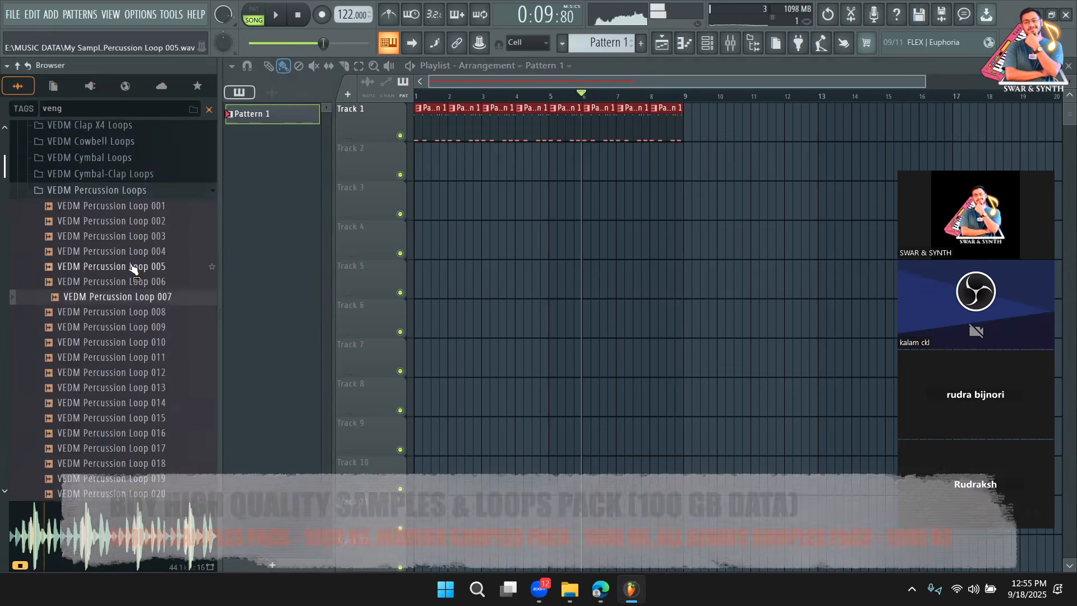
Step: Audition a range of the VEDM percussion loops, from 005 through 067
{"action": "left_click", "coordinate": [134, 267]}
{"action": "scroll", "coordinate": [131, 263], "scroll_direction": "down", "scroll_amount": 4}
{"action": "left_click", "coordinate": [129, 252]}
{"action": "left_click", "coordinate": [119, 299]}
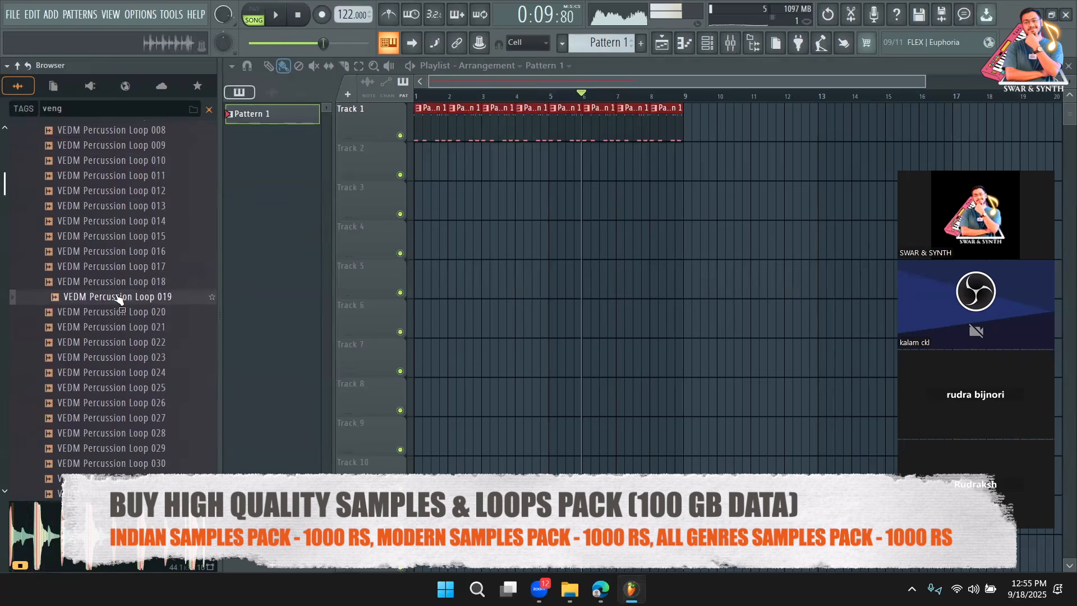
{"action": "left_click", "coordinate": [119, 327]}
{"action": "scroll", "coordinate": [120, 305], "scroll_direction": "down", "scroll_amount": 5}
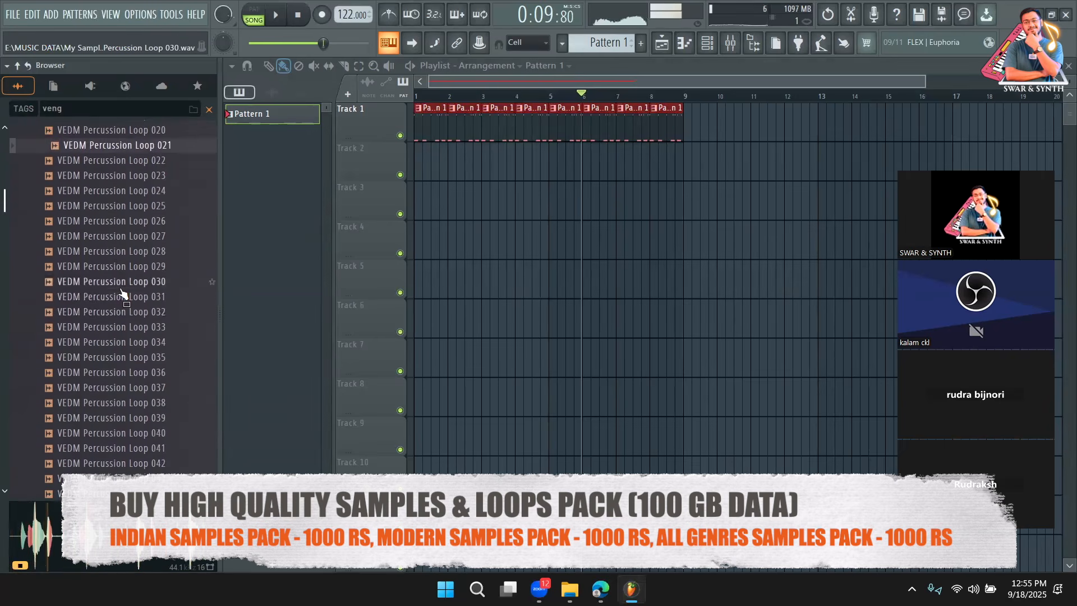
{"action": "left_click", "coordinate": [122, 286]}
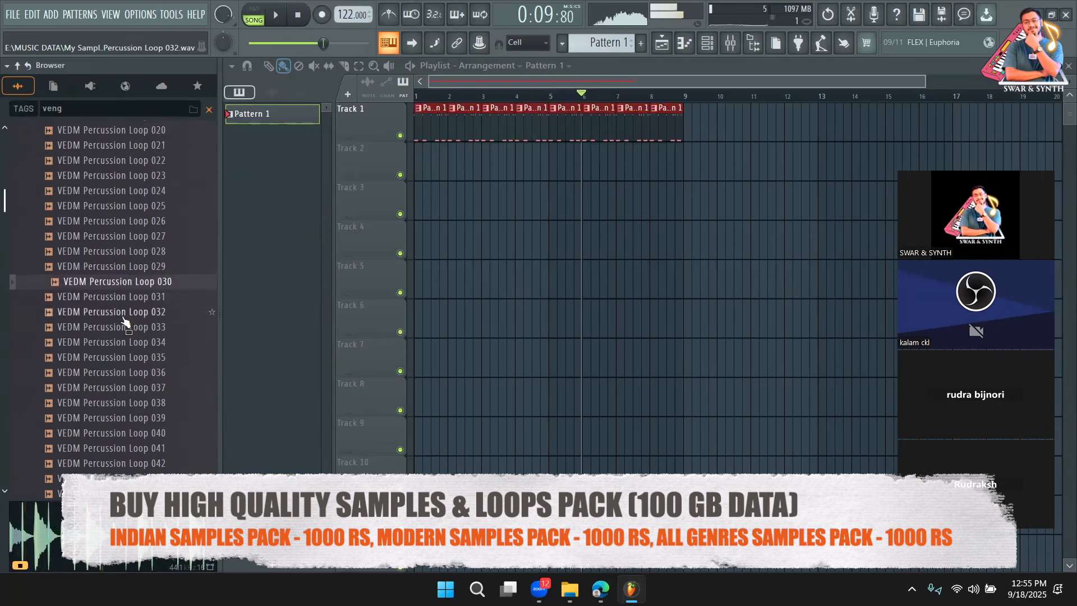
{"action": "left_click", "coordinate": [123, 317]}
{"action": "scroll", "coordinate": [125, 345], "scroll_direction": "down", "scroll_amount": 5}
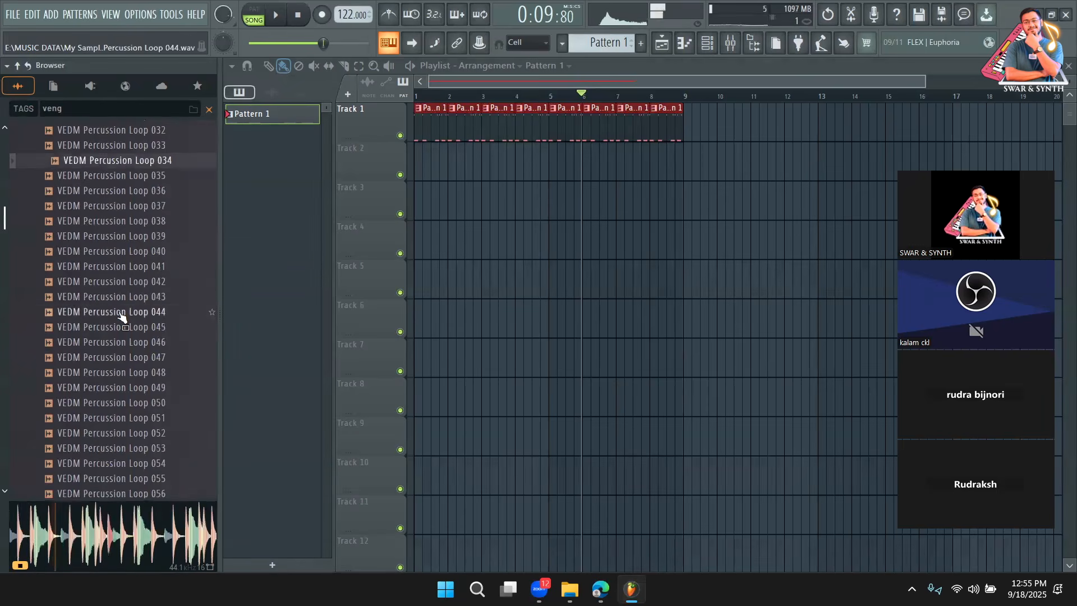
{"action": "left_click", "coordinate": [120, 313]}
{"action": "scroll", "coordinate": [120, 316], "scroll_direction": "down", "scroll_amount": 5}
{"action": "left_click", "coordinate": [120, 285]}
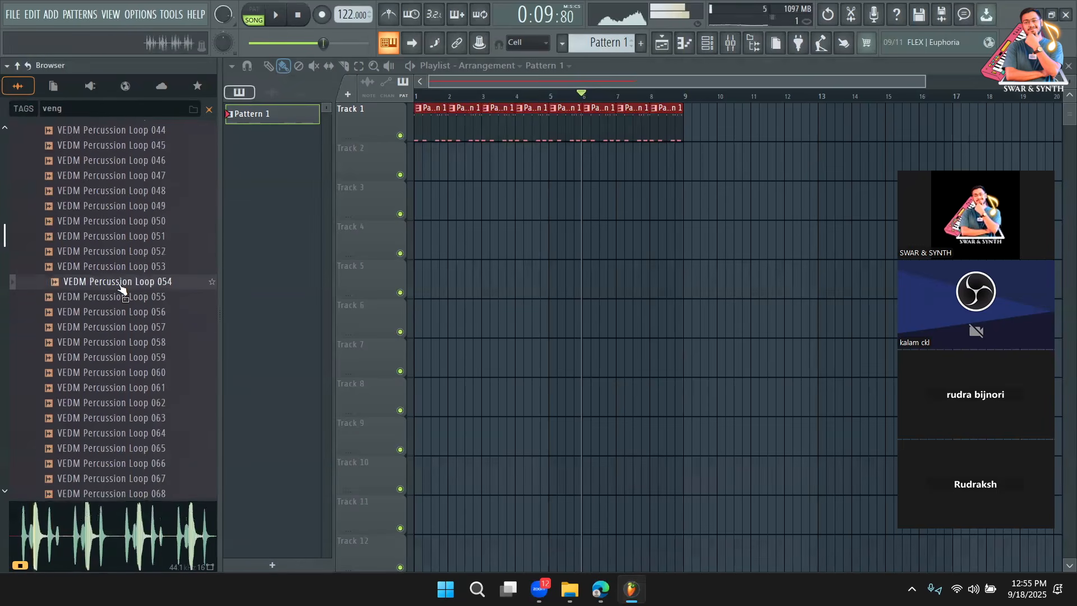
{"action": "left_click", "coordinate": [117, 310]}
{"action": "scroll", "coordinate": [116, 303], "scroll_direction": "down", "scroll_amount": 4}
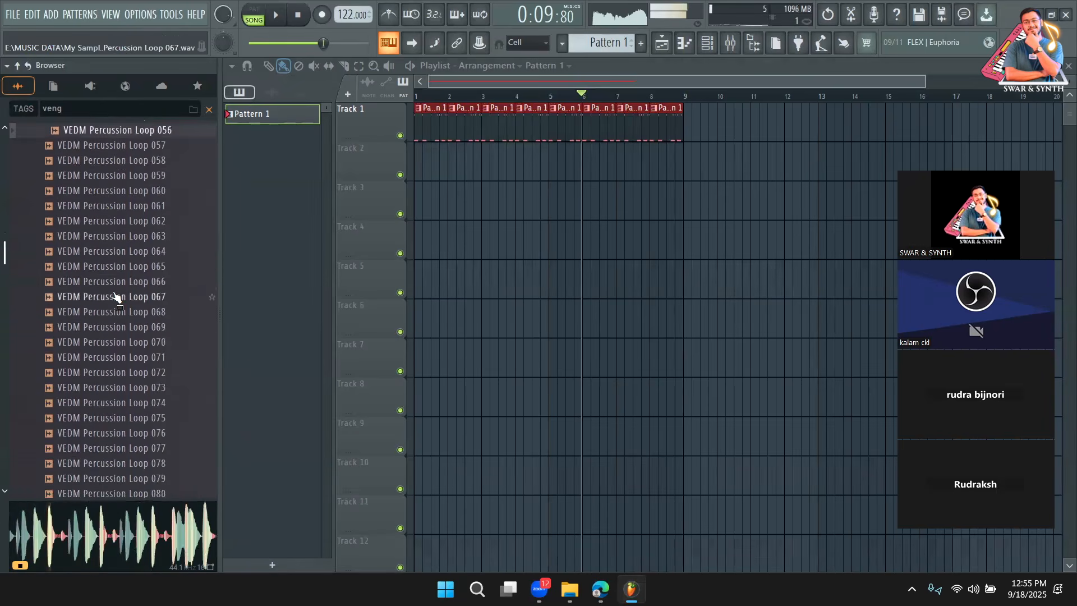
{"action": "left_click", "coordinate": [115, 295]}
{"action": "scroll", "coordinate": [116, 291], "scroll_direction": "down", "scroll_amount": 2}
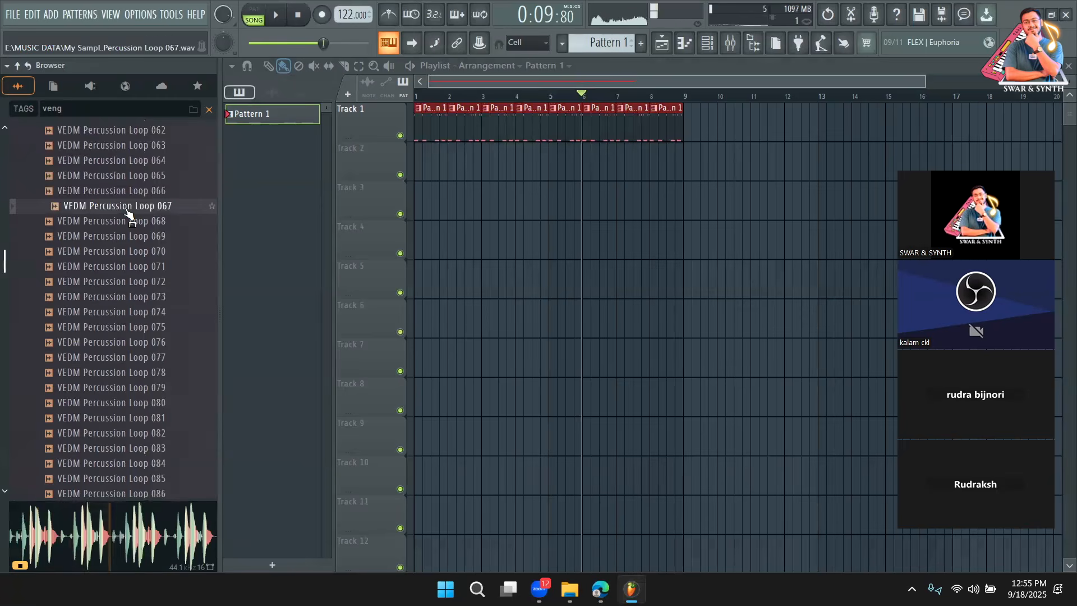
Step: Place VEDM Percussion Loop 067 at bar 1 of Track 2 and fit it to the project tempo using the 75 to 150 range
{"action": "left_click_drag", "start_coordinate": [128, 213], "coordinate": [426, 159]}
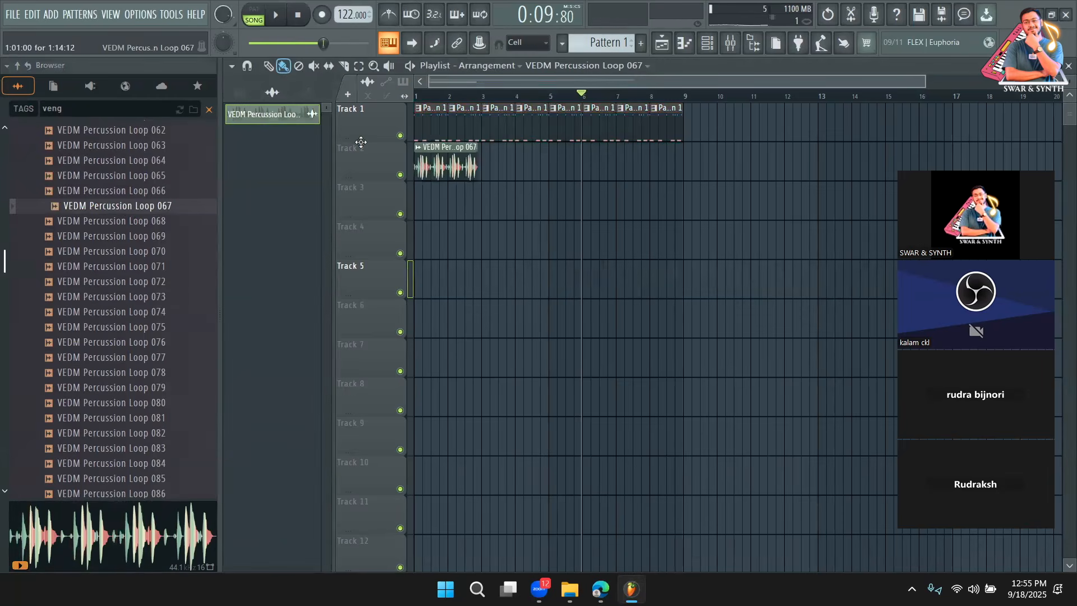
{"action": "left_click", "coordinate": [421, 149]}
{"action": "left_click", "coordinate": [536, 239]}
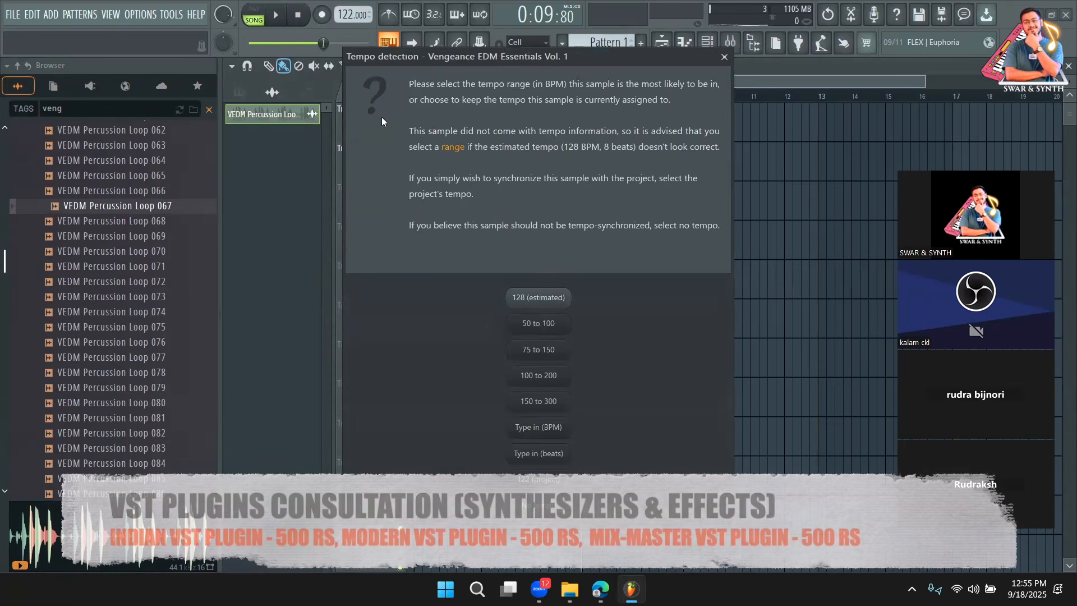
{"action": "left_click", "coordinate": [522, 350]}
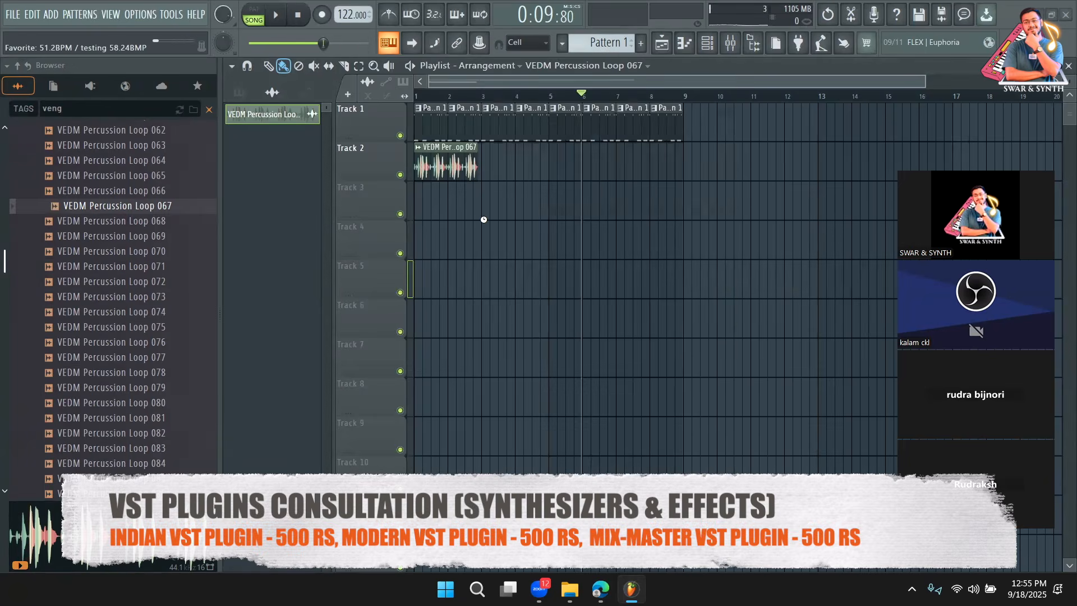
Step: Repeat VEDM Percussion Loop 067 along Track 2 through bar 8 and lower its channel volume to about 47%
{"action": "double_click", "coordinate": [439, 168]}
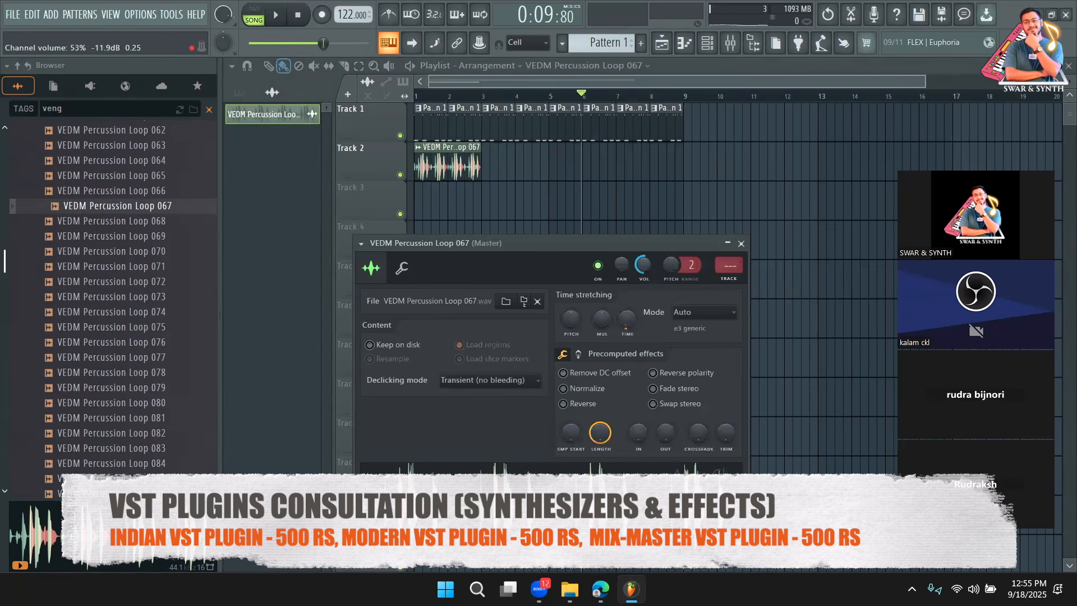
{"action": "left_click", "coordinate": [417, 97]}
{"action": "key", "text": "space"}
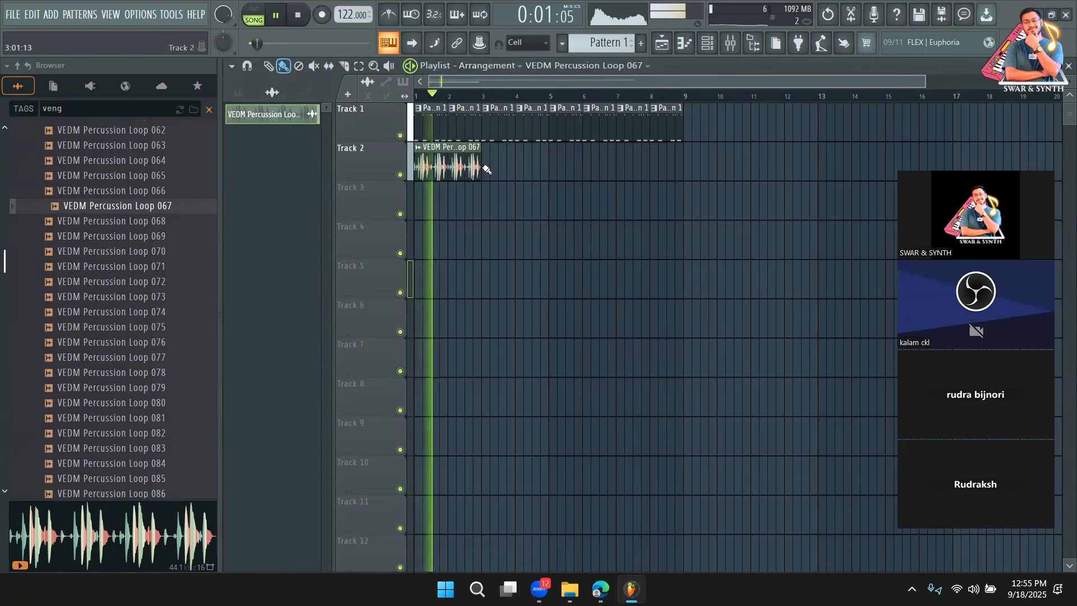
{"action": "left_click_drag", "start_coordinate": [486, 170], "coordinate": [676, 168]}
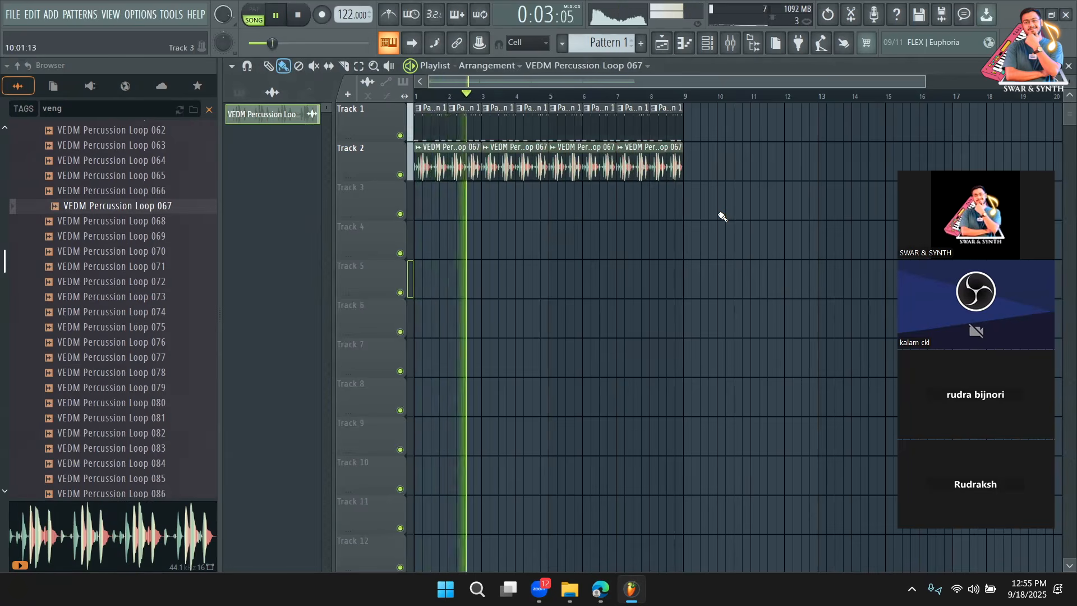
{"action": "double_click", "coordinate": [619, 174]}
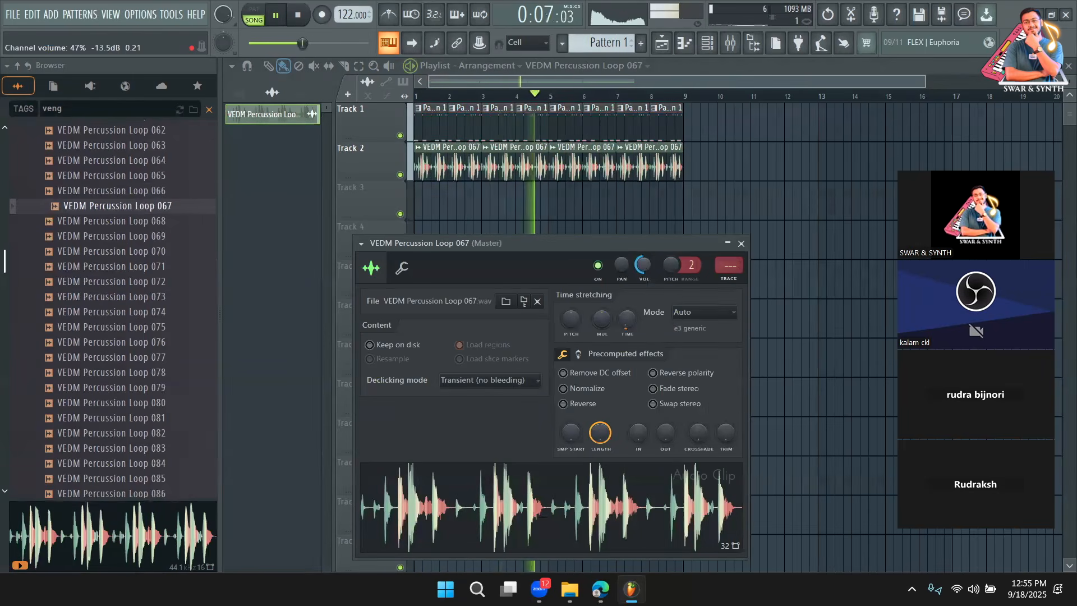
{"action": "left_click", "coordinate": [307, 241]}
Step: Collapse the VEDM Percussion Loops folder and open VEDM1 Melody Loops in the same Vengeance pack
{"action": "scroll", "coordinate": [122, 265], "scroll_direction": "up", "scroll_amount": 8}
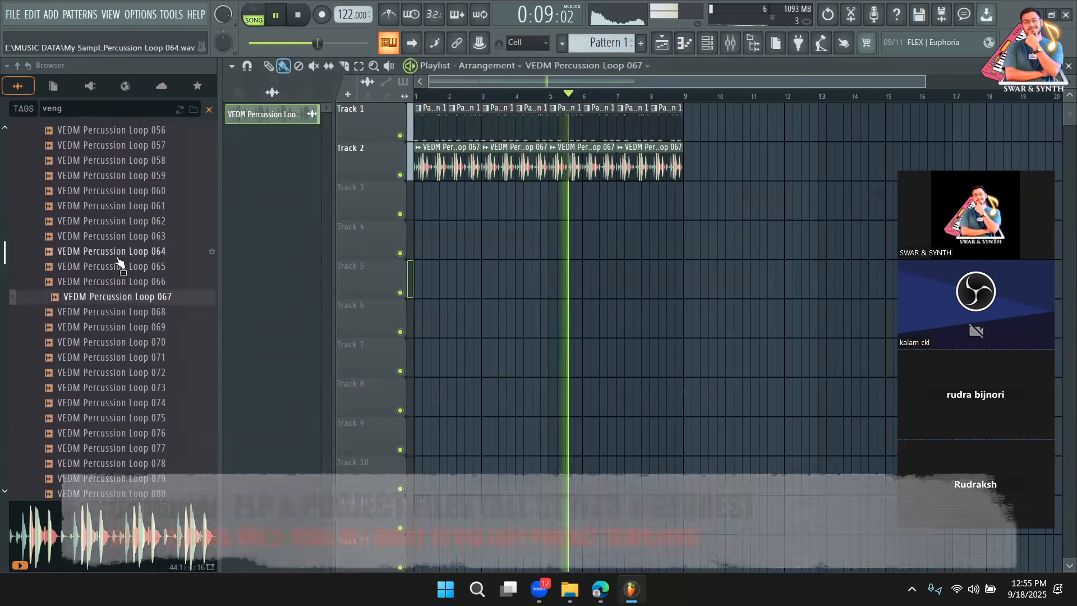
{"action": "scroll", "coordinate": [120, 261], "scroll_direction": "up", "scroll_amount": 6}
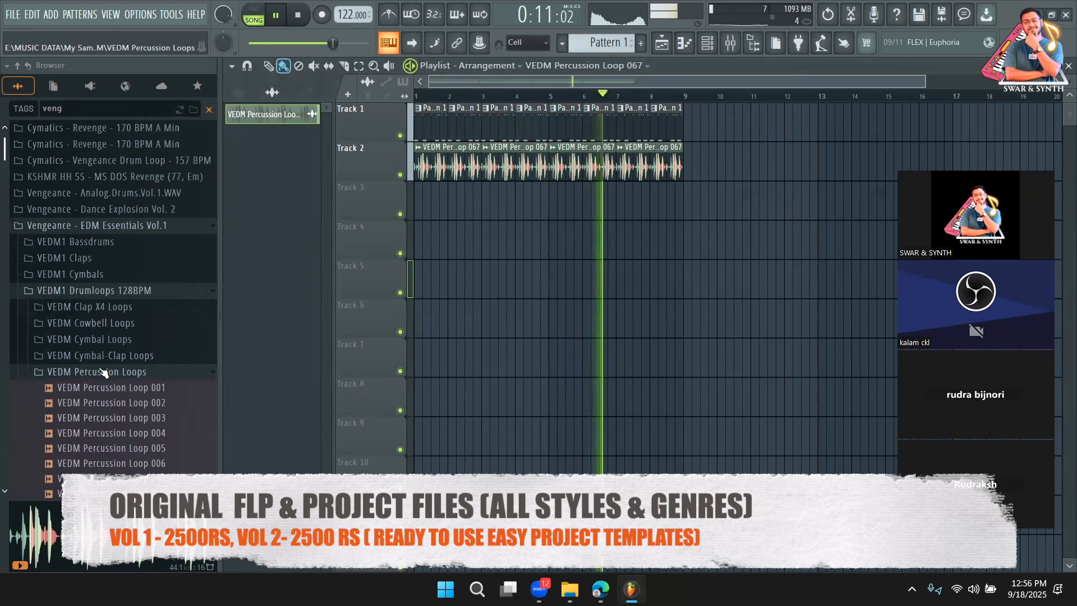
{"action": "left_click", "coordinate": [106, 371]}
{"action": "scroll", "coordinate": [115, 345], "scroll_direction": "down", "scroll_amount": 4}
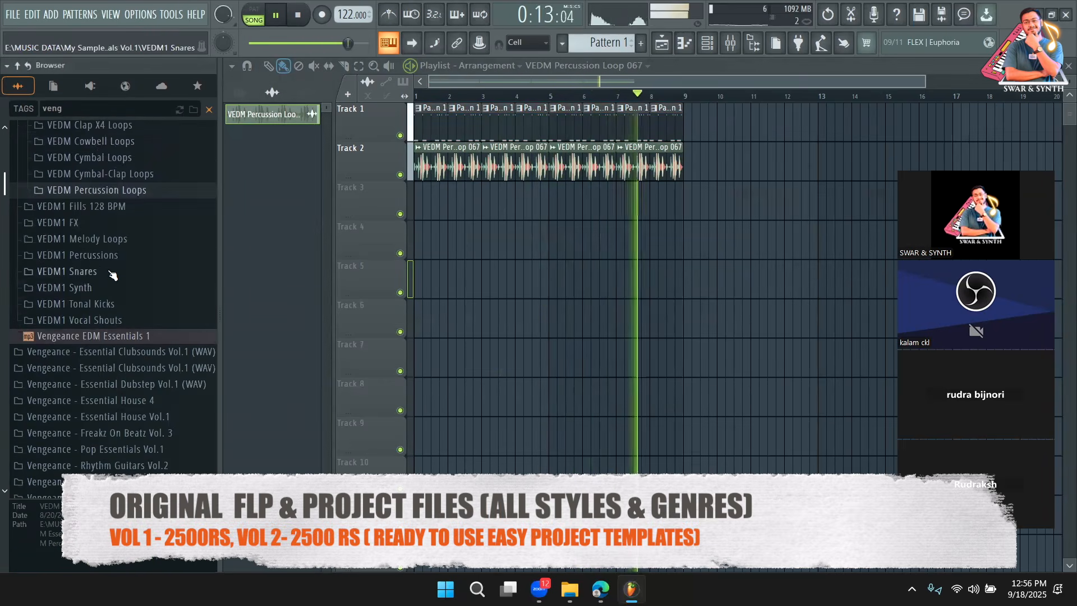
{"action": "left_click", "coordinate": [120, 240]}
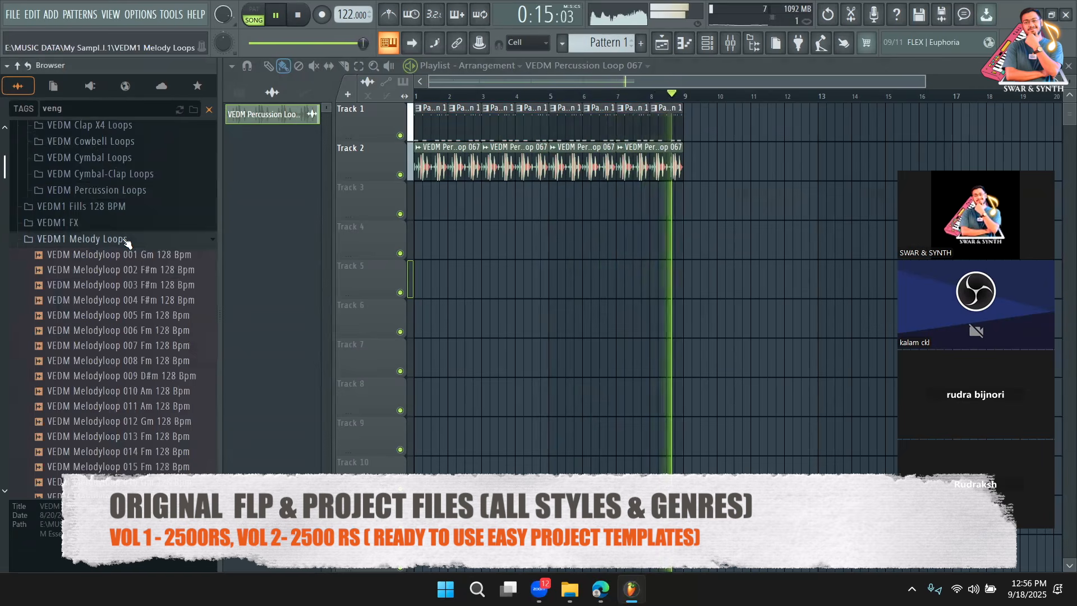
Step: Browse and audition the VEDM melody loops up to VEDM Melodyloop 098 Em 128 Bpm
{"action": "scroll", "coordinate": [129, 253], "scroll_direction": "down", "scroll_amount": 4}
{"action": "scroll", "coordinate": [128, 254], "scroll_direction": "down", "scroll_amount": 1}
{"action": "left_click", "coordinate": [128, 253]}
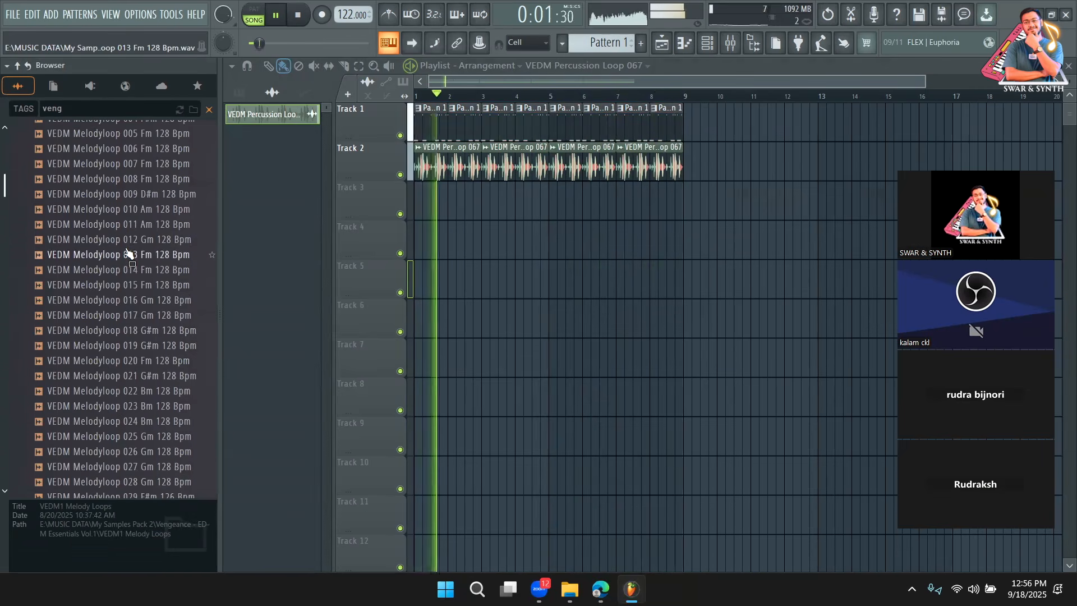
{"action": "left_click", "coordinate": [136, 236]}
{"action": "key", "text": "space"}
{"action": "scroll", "coordinate": [135, 241], "scroll_direction": "up", "scroll_amount": 4}
{"action": "scroll", "coordinate": [137, 307], "scroll_direction": "down", "scroll_amount": 12}
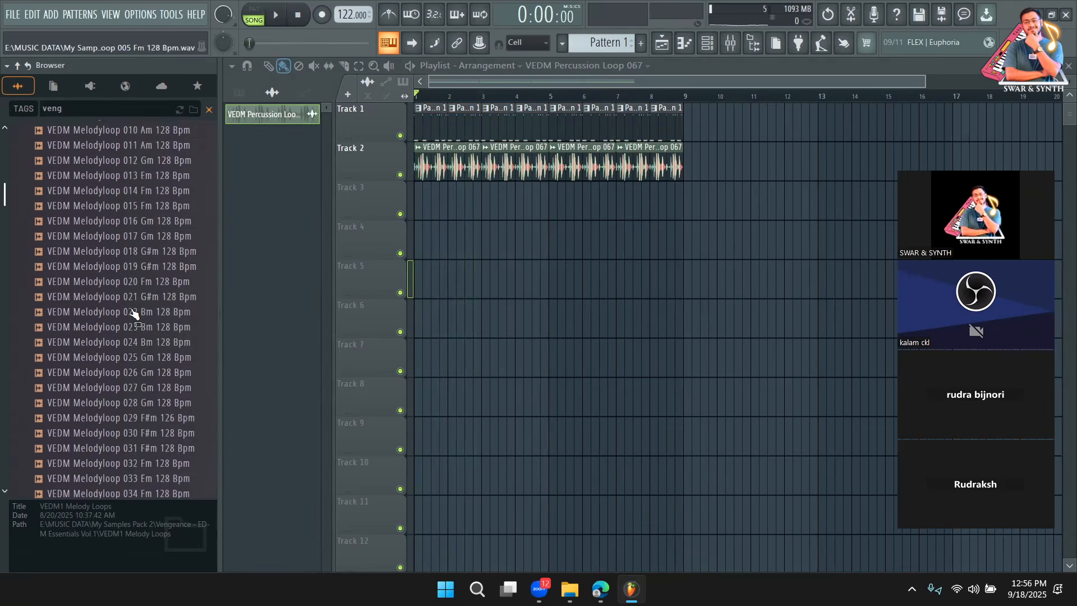
{"action": "left_click", "coordinate": [165, 271]}
{"action": "scroll", "coordinate": [162, 286], "scroll_direction": "down", "scroll_amount": 15}
{"action": "left_click", "coordinate": [162, 287]}
{"action": "scroll", "coordinate": [162, 289], "scroll_direction": "down", "scroll_amount": 5}
{"action": "scroll", "coordinate": [163, 288], "scroll_direction": "down", "scroll_amount": 6}
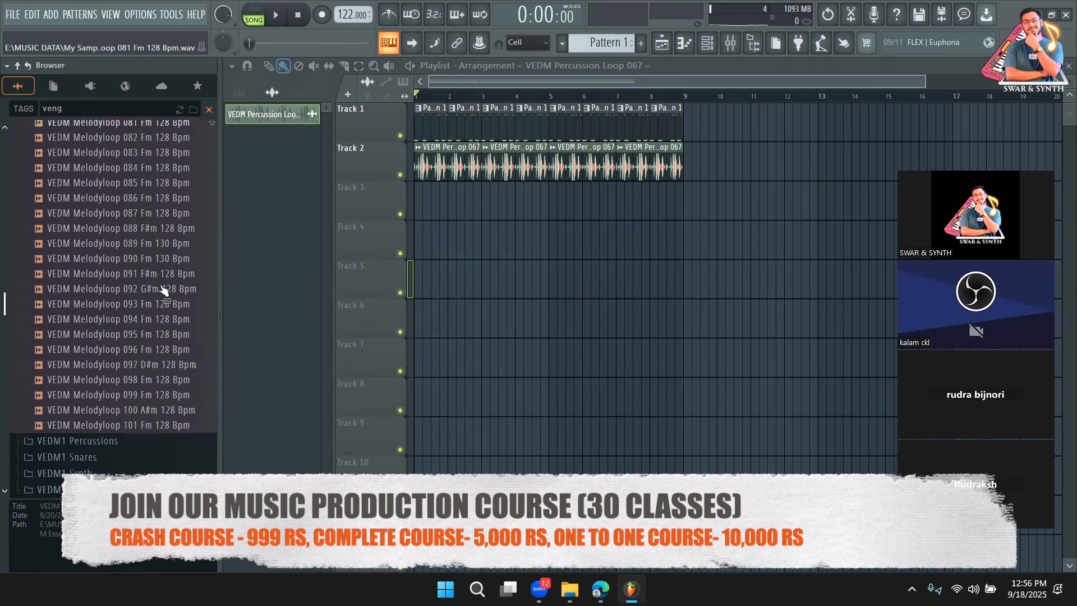
{"action": "left_click", "coordinate": [164, 286]}
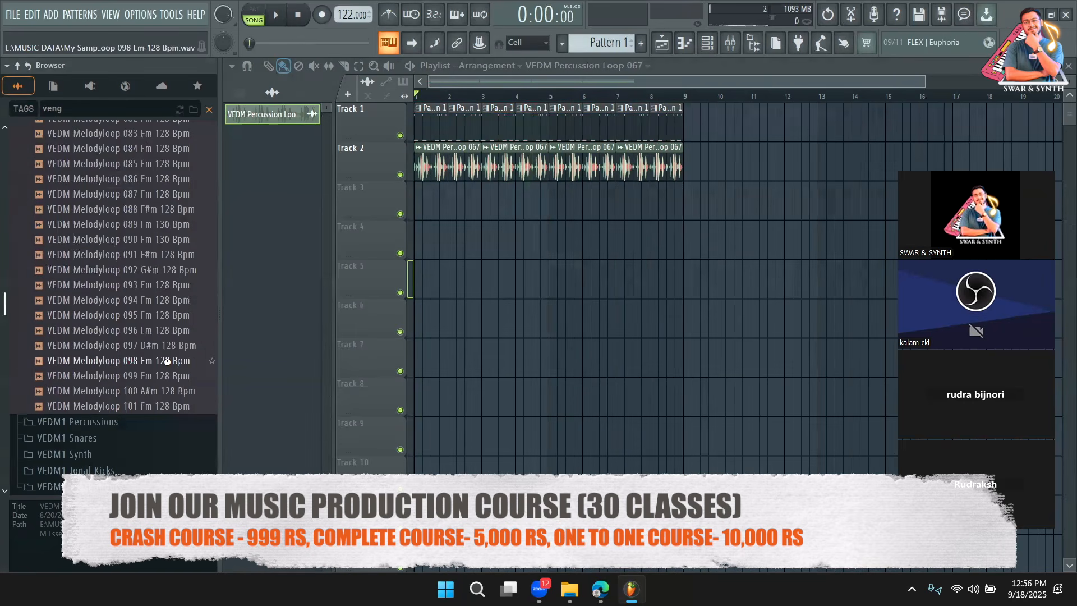
{"action": "left_click_drag", "start_coordinate": [130, 363], "coordinate": [141, 370]}
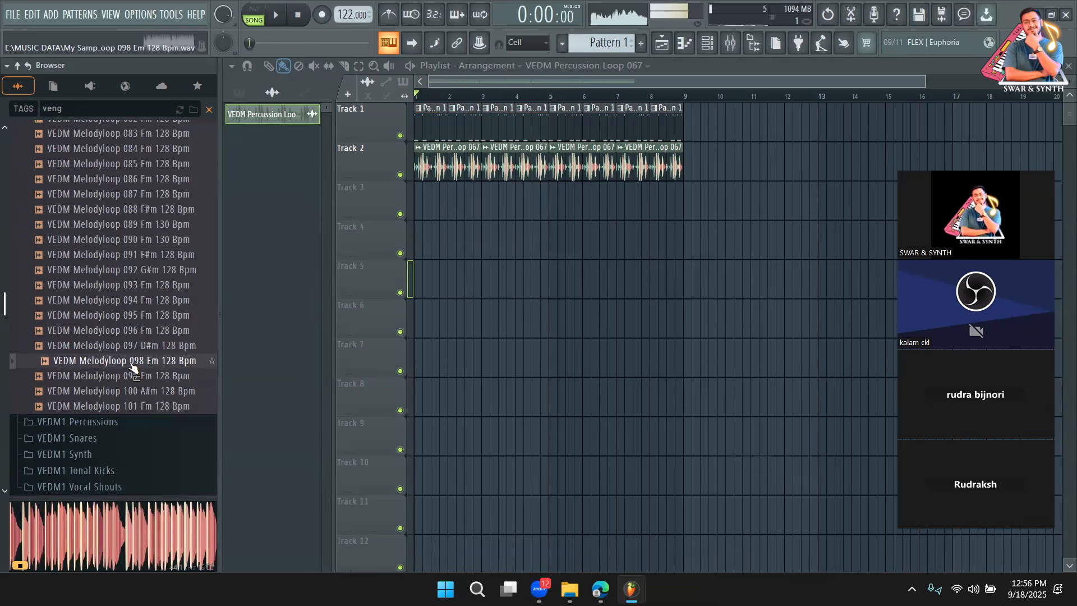
Step: Place VEDM Melodyloop 098 Em 128 Bpm at bar 1, fit it to the project tempo and move it to Track 3
{"action": "left_click_drag", "start_coordinate": [133, 367], "coordinate": [451, 361]}
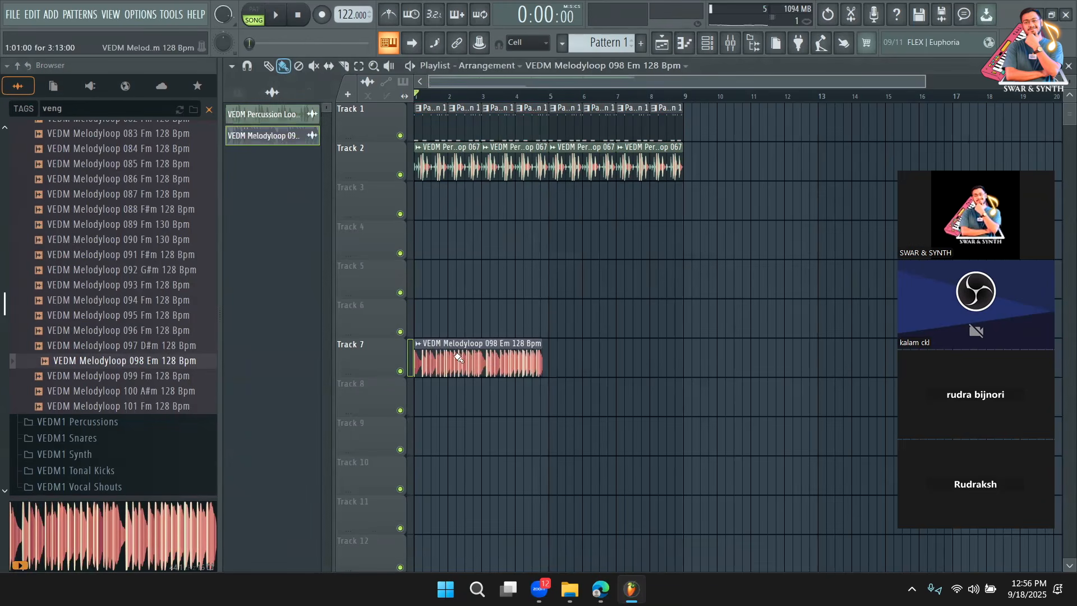
{"action": "left_click", "coordinate": [418, 344]}
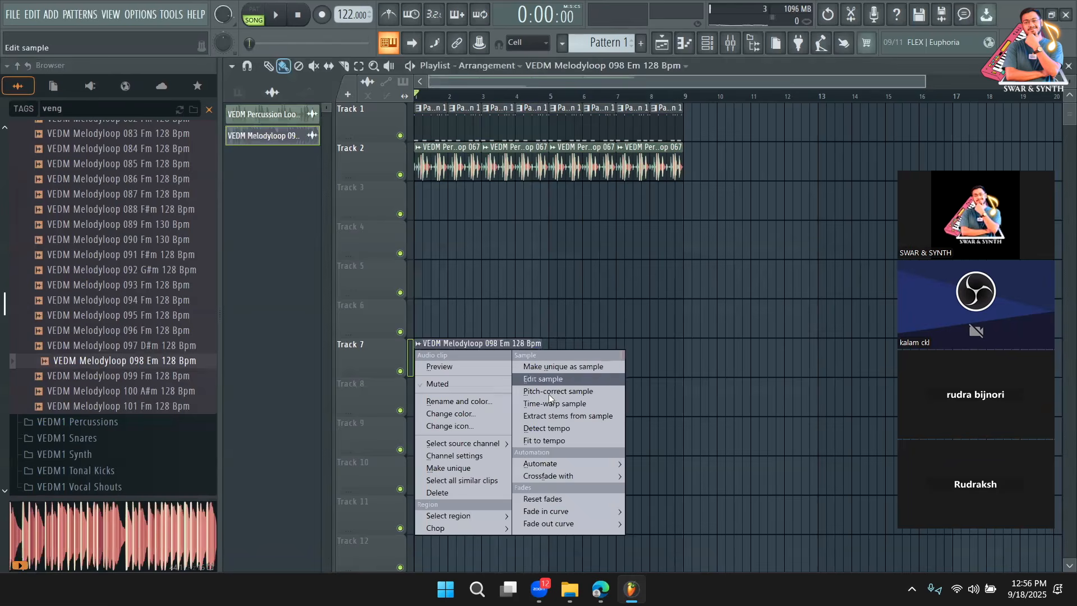
{"action": "left_click", "coordinate": [546, 441]}
{"action": "left_click", "coordinate": [534, 350]}
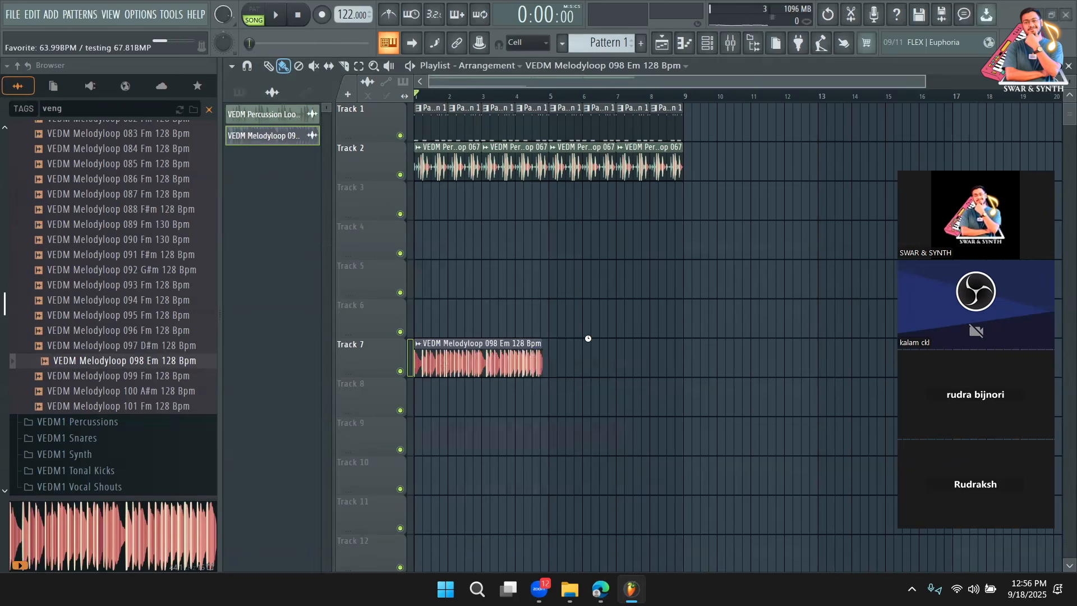
{"action": "left_click_drag", "start_coordinate": [493, 357], "coordinate": [494, 200]}
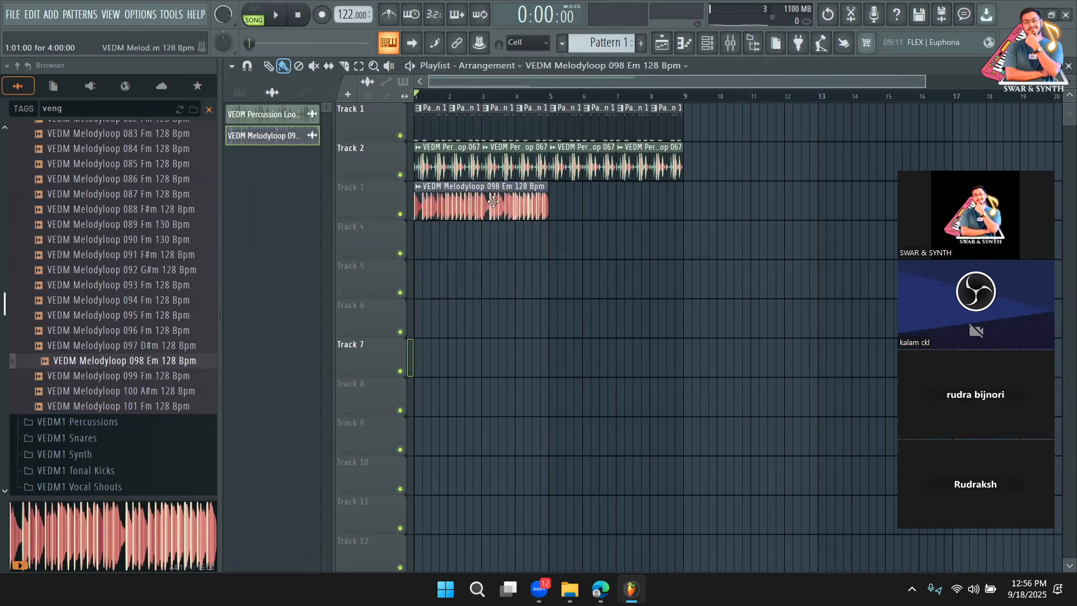
Step: Lower the channel volume of VEDM Melodyloop 098 to about 28% while playing the arrangement
{"action": "key", "text": "space"}
{"action": "double_click", "coordinate": [494, 200]}
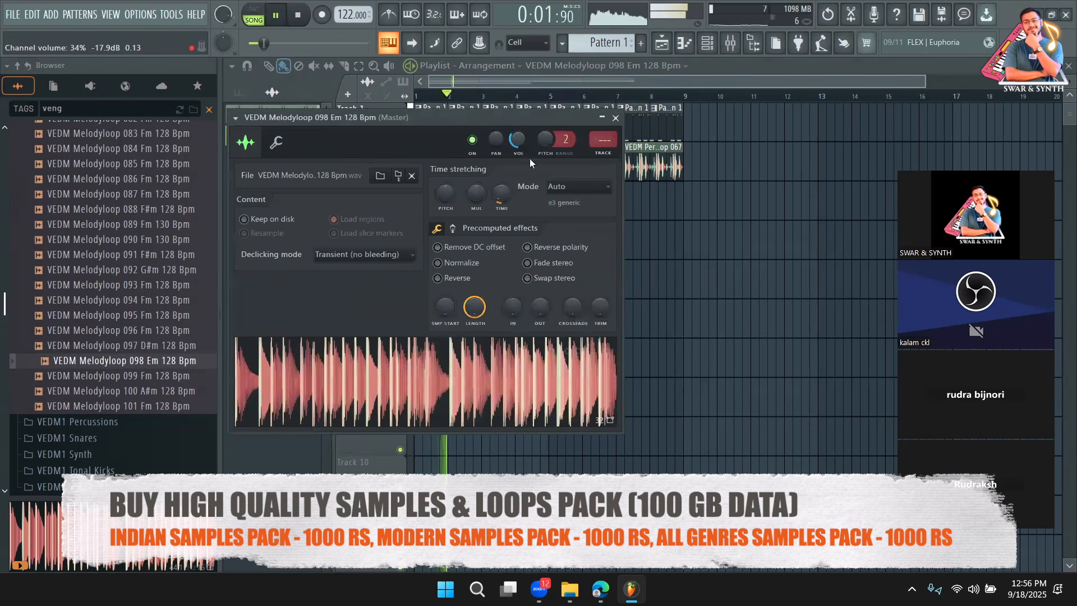
{"action": "left_click", "coordinate": [615, 117]}
{"action": "key", "text": "space"}
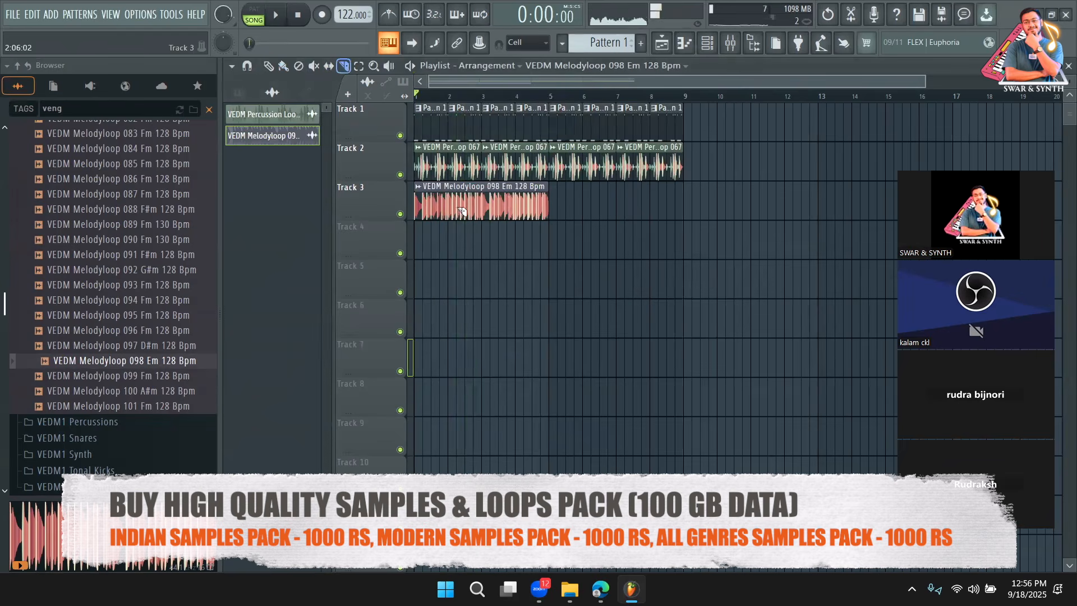
{"action": "double_click", "coordinate": [477, 203]}
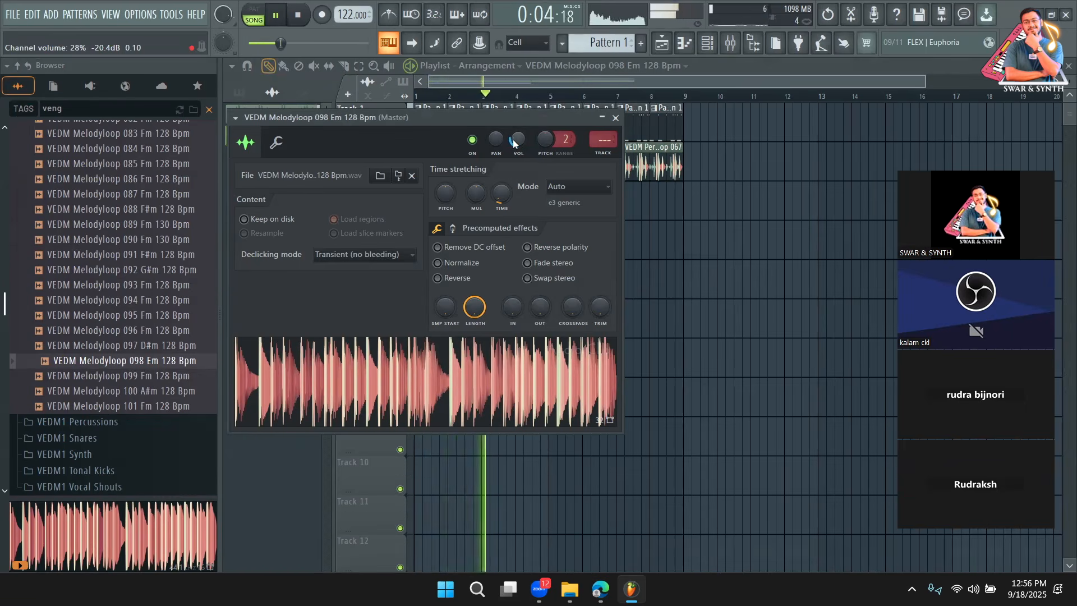
{"action": "right_click", "coordinate": [644, 245]}
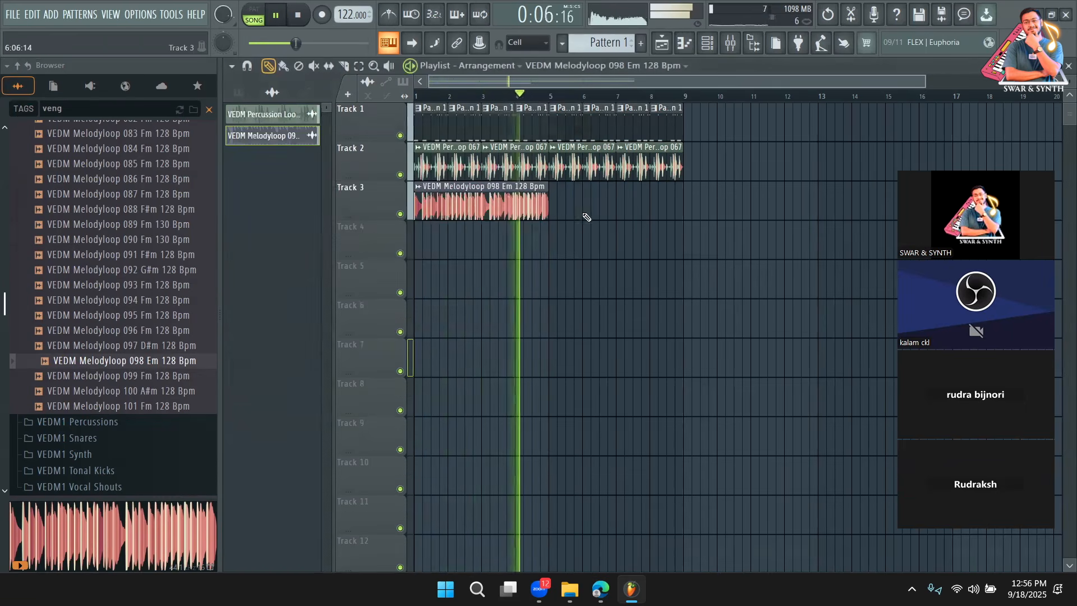
Step: Add a second copy of VEDM Melodyloop 098 at bar 5 on Track 3 and readjust the loop's channel volume
{"action": "left_click", "coordinate": [551, 194]}
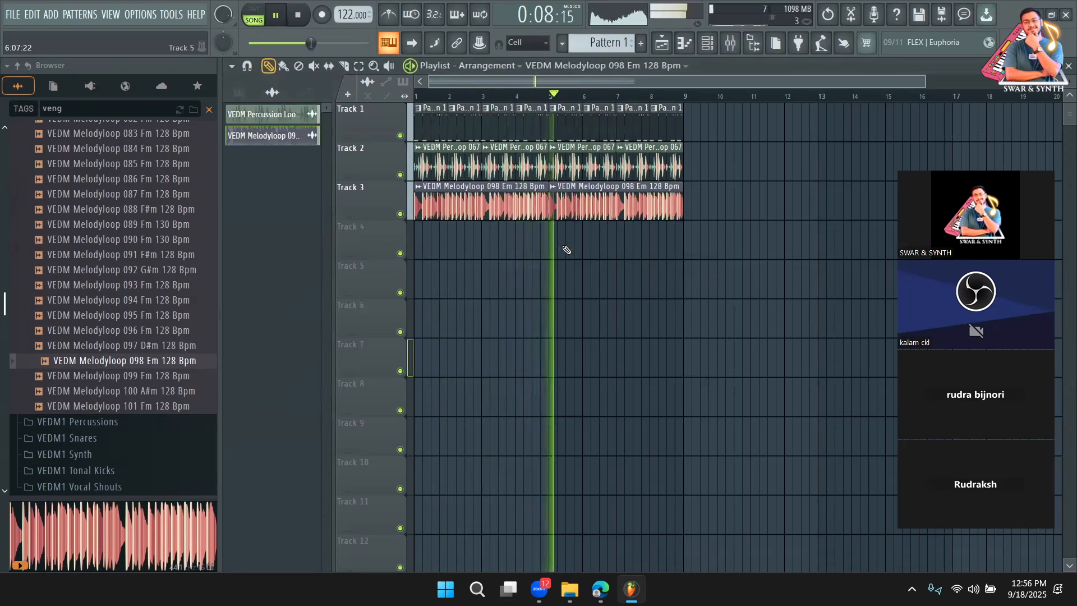
{"action": "double_click", "coordinate": [452, 206]}
{"action": "left_click_drag", "start_coordinate": [519, 144], "coordinate": [524, 150]}
{"action": "key", "text": "Escape"}
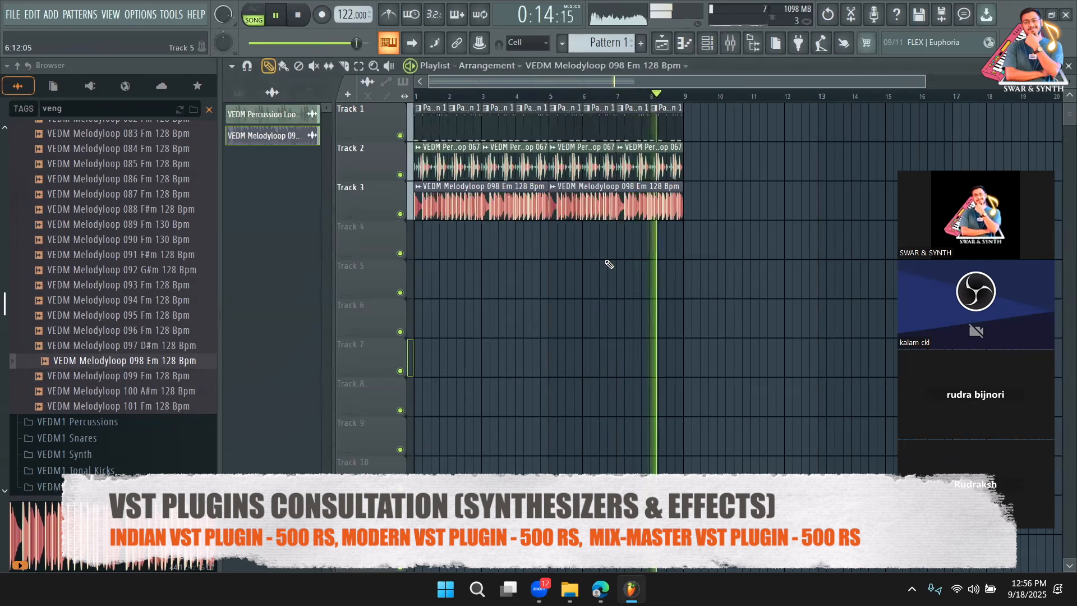
Step: Stop the arrangement, switch to YouTube in the browser and play Yeh Mera Husn from an early passage
{"action": "key", "text": "space"}
{"action": "left_click", "coordinate": [600, 588]}
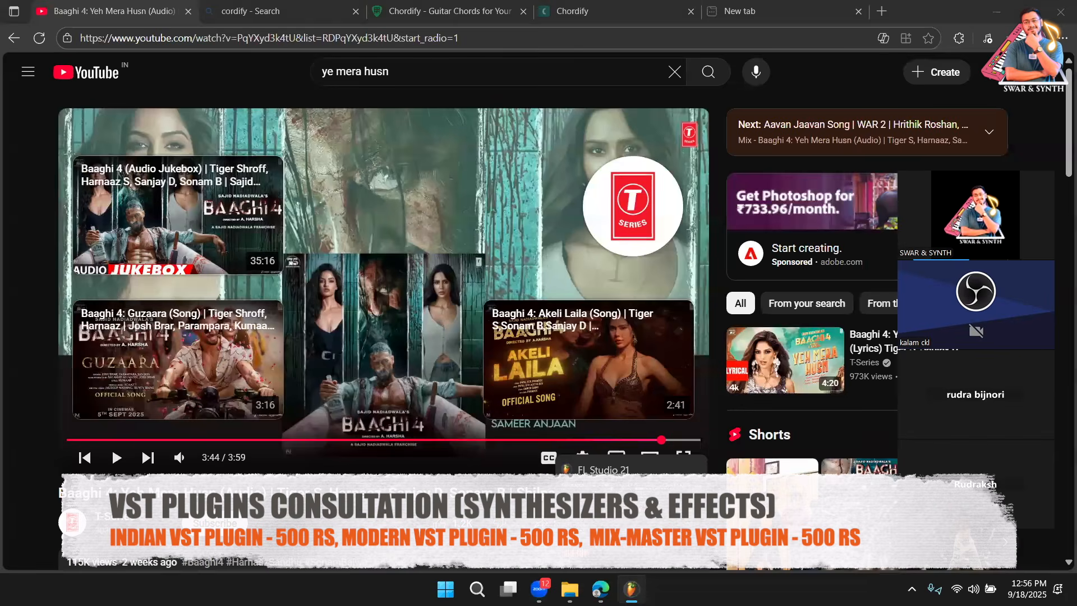
{"action": "key", "text": "space"}
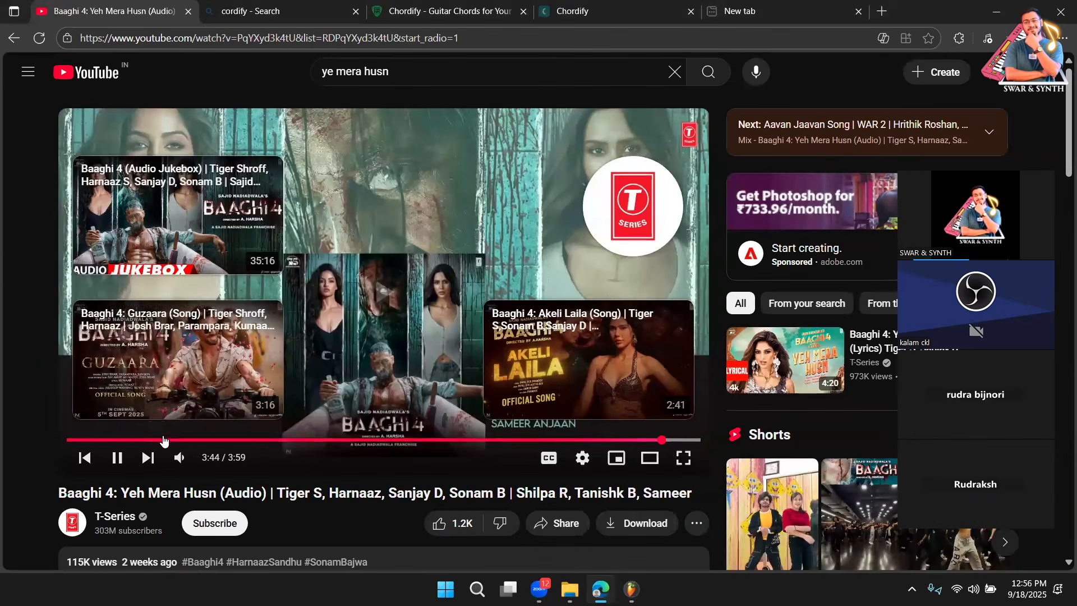
{"action": "left_click", "coordinate": [164, 440]}
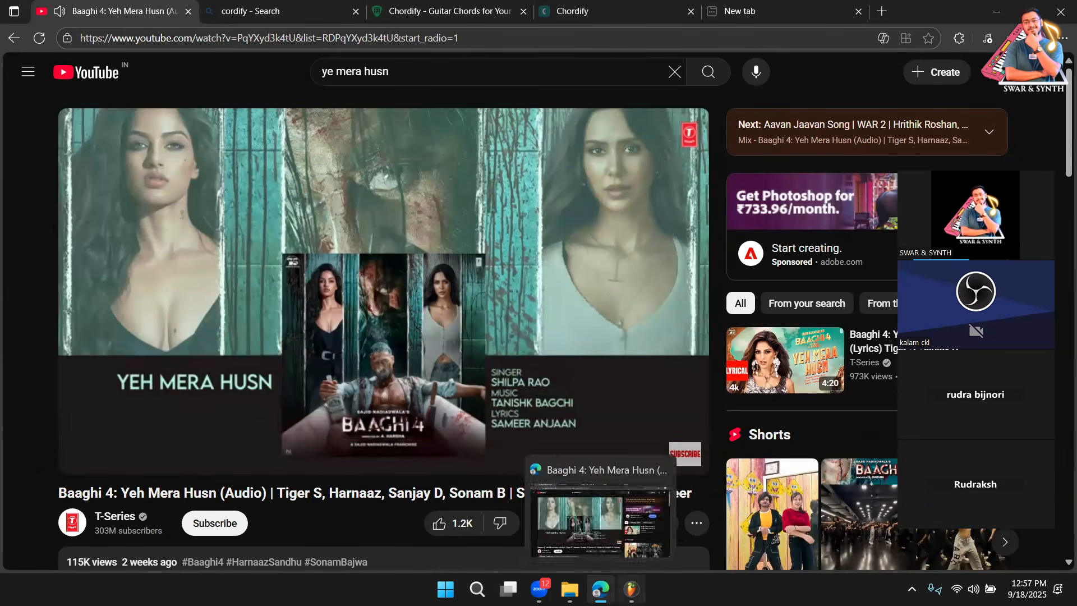
Step: Switch back to FL Studio, play the arrangement against the reference song, and minimize the browser
{"action": "left_click", "coordinate": [632, 589]}
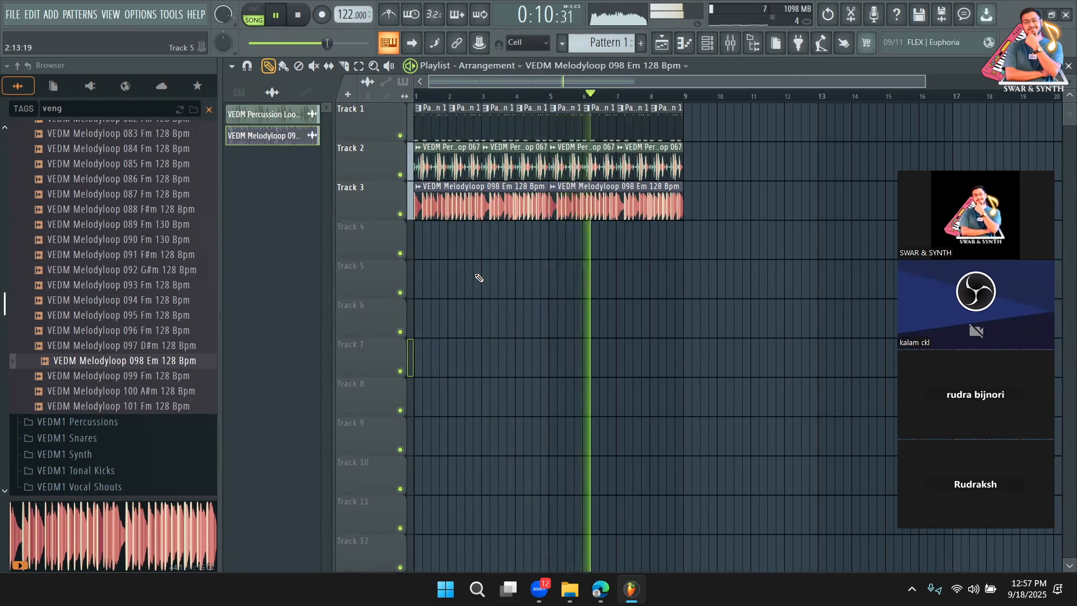
{"action": "key", "text": "space"}
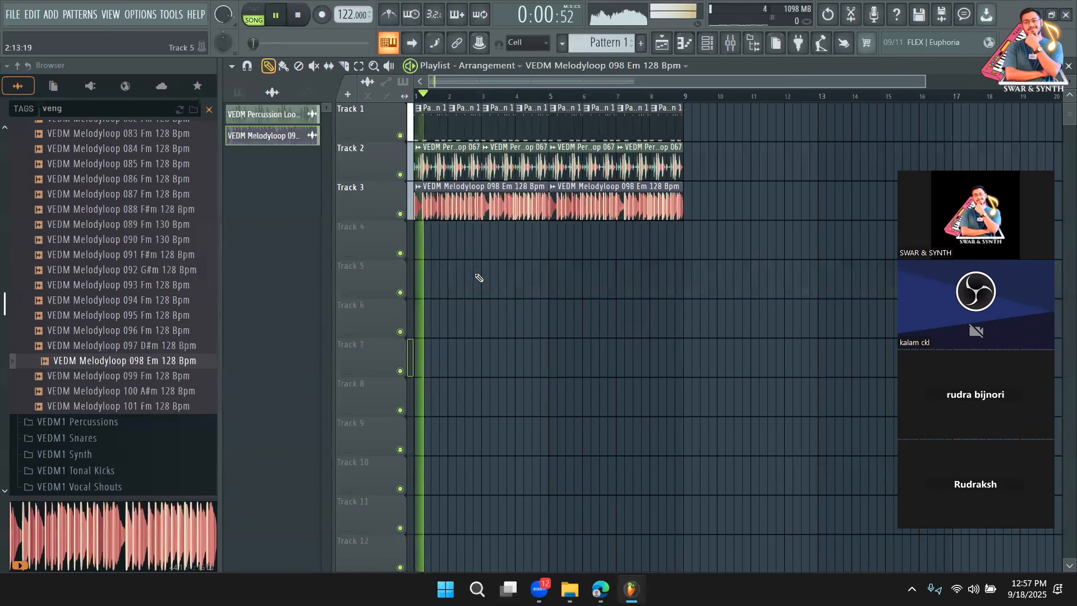
{"action": "key", "text": "space"}
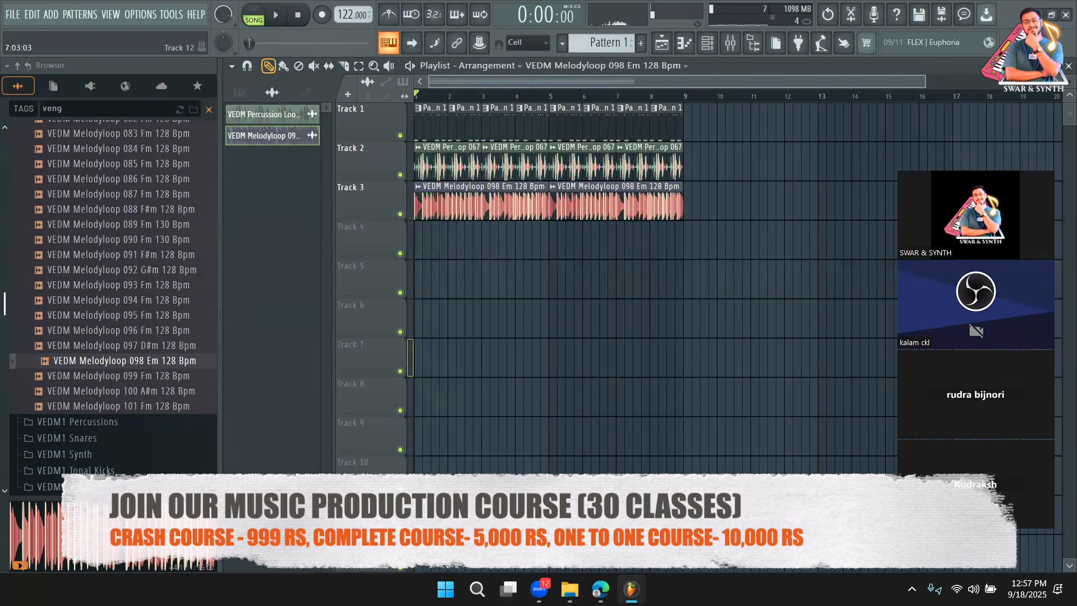
{"action": "left_click", "coordinate": [600, 589]}
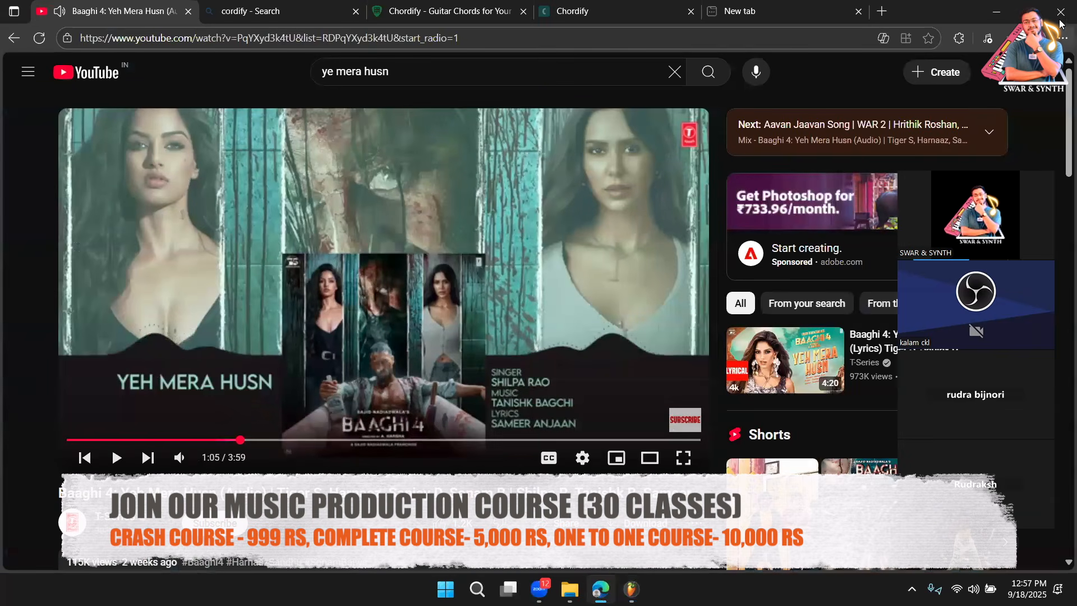
{"action": "left_click", "coordinate": [1001, 9]}
Step: Collapse the VEDM1 Melody Loops folder and open VEDM Long Fills within VEDM1 Fills 128 BPM
{"action": "scroll", "coordinate": [149, 241], "scroll_direction": "up", "scroll_amount": 20}
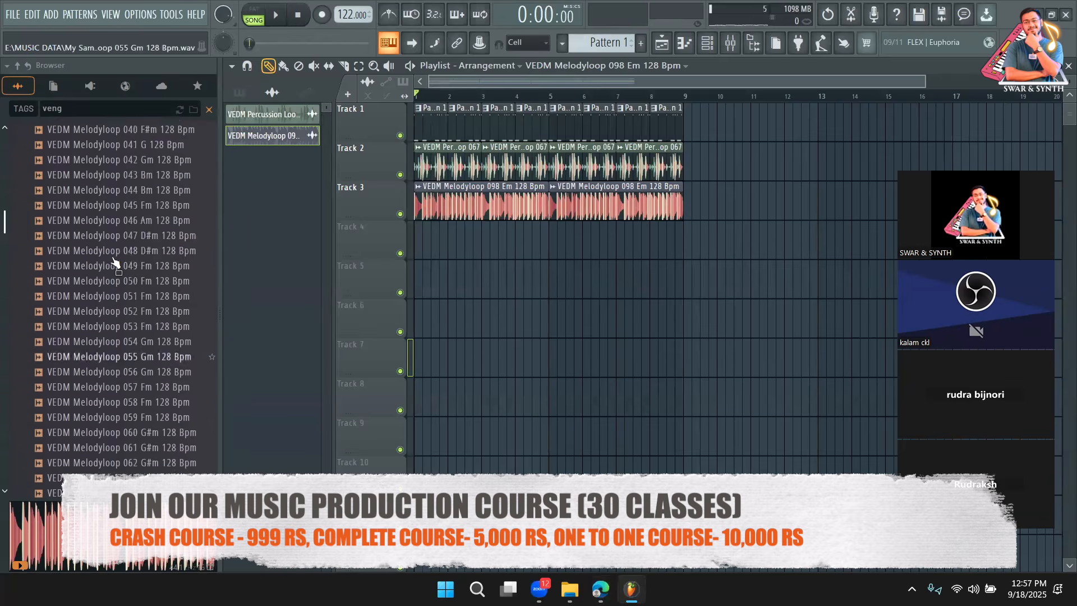
{"action": "scroll", "coordinate": [114, 260], "scroll_direction": "up", "scroll_amount": 4}
{"action": "left_click", "coordinate": [100, 421]}
{"action": "left_click", "coordinate": [107, 390]}
{"action": "scroll", "coordinate": [109, 387], "scroll_direction": "down", "scroll_amount": 4}
{"action": "left_click", "coordinate": [118, 223]}
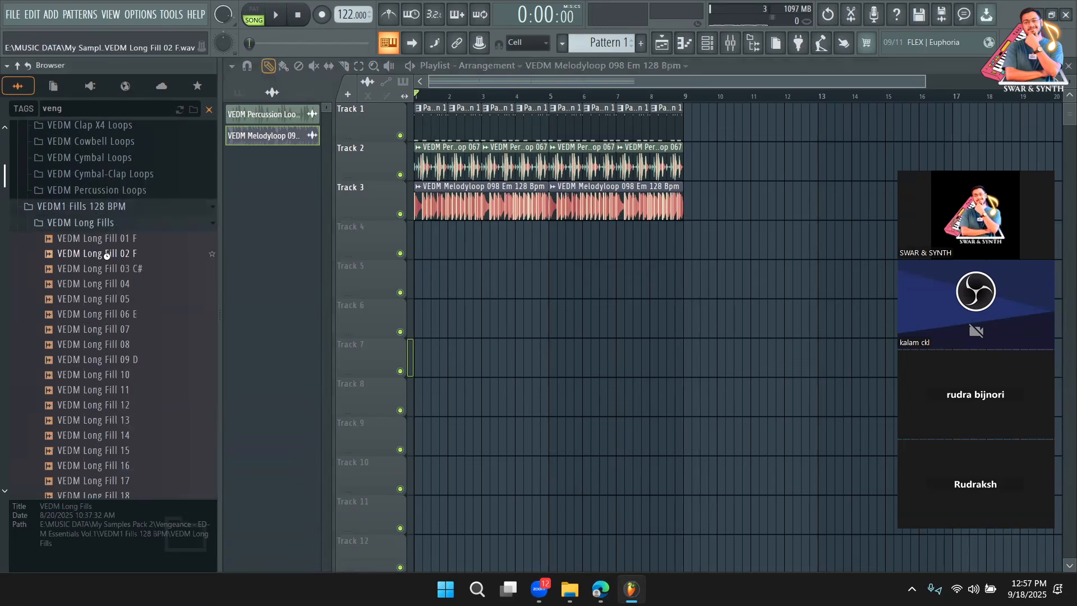
Step: Audition several samples in the VEDM Long Fills folder, including Long Fill 02 F, 13 and 27
{"action": "left_click_drag", "start_coordinate": [117, 253], "coordinate": [124, 264]}
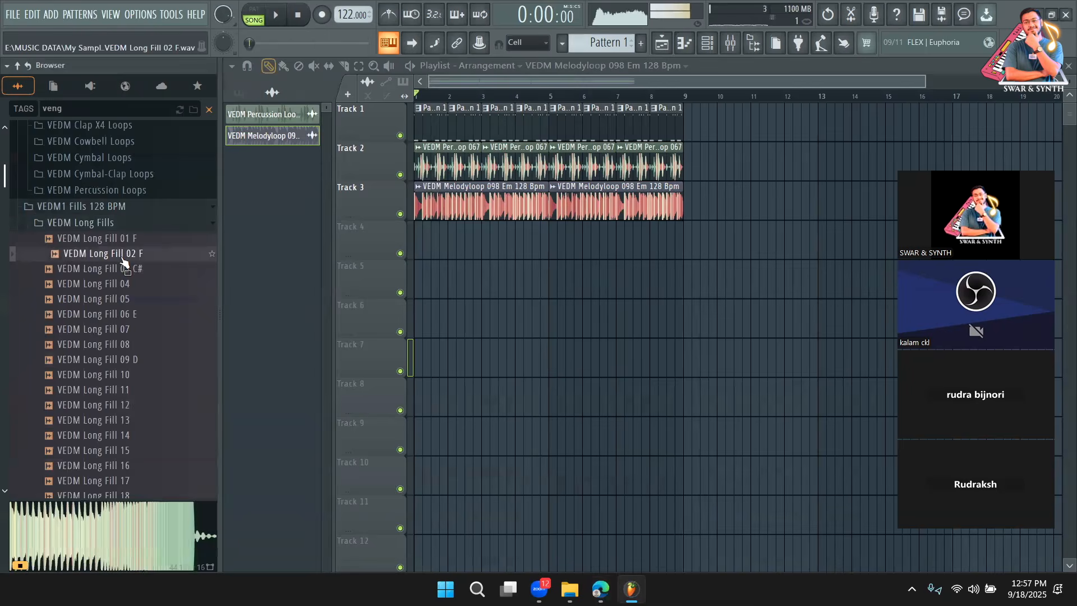
{"action": "left_click", "coordinate": [109, 314]}
{"action": "scroll", "coordinate": [112, 313], "scroll_direction": "down", "scroll_amount": 2}
{"action": "left_click", "coordinate": [112, 330]}
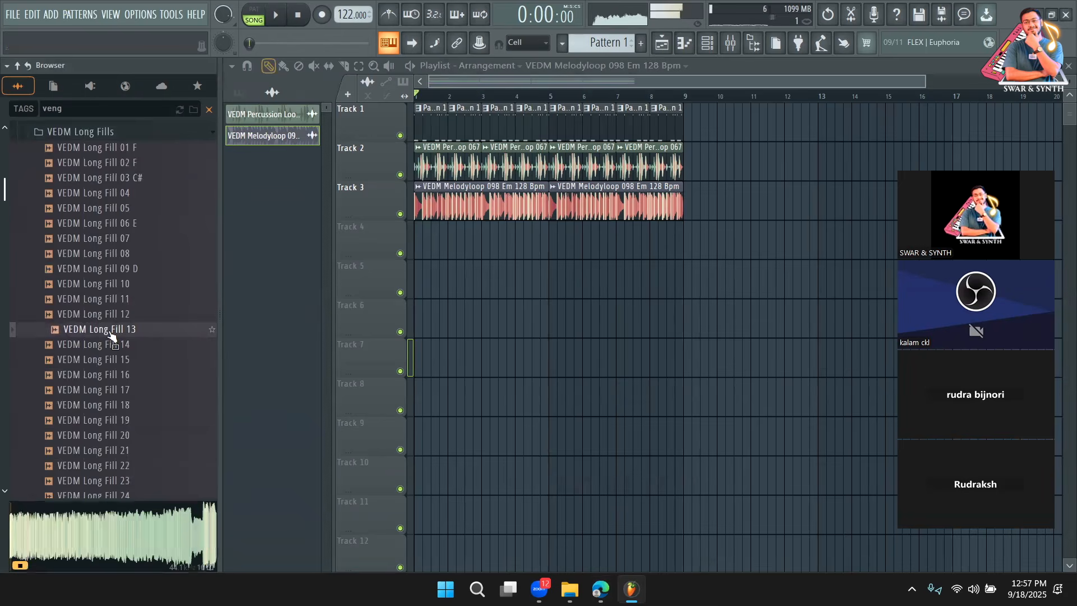
{"action": "scroll", "coordinate": [110, 303], "scroll_direction": "down", "scroll_amount": 4}
{"action": "left_click", "coordinate": [125, 285]}
{"action": "left_click", "coordinate": [118, 358]}
{"action": "scroll", "coordinate": [114, 361], "scroll_direction": "down", "scroll_amount": 2}
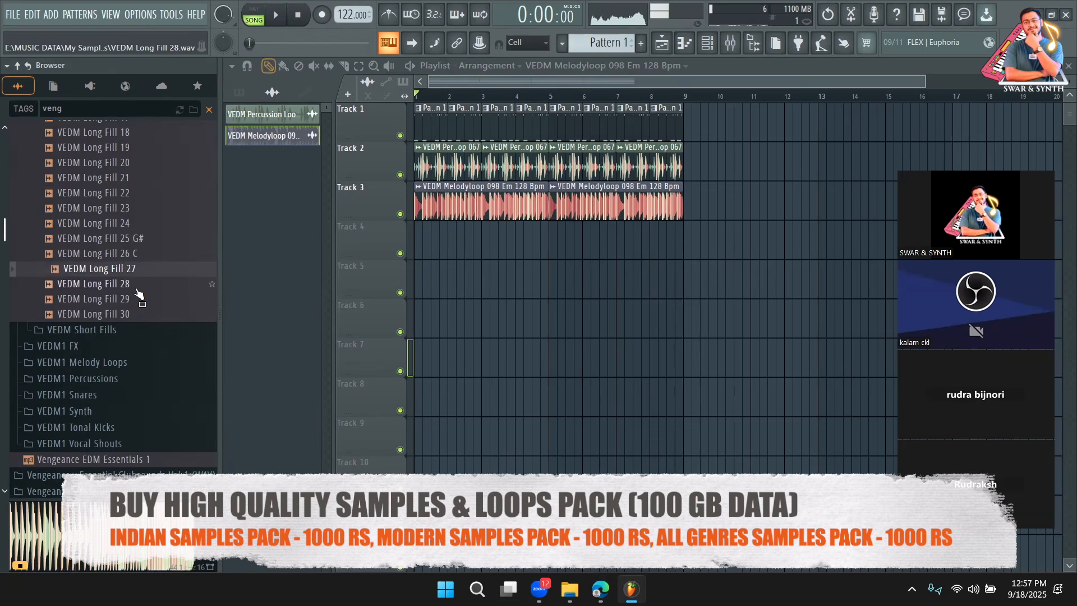
Step: Try VEDM Long Fill 27 on Track 6 starting in bar 6 and play the arrangement through the fill
{"action": "left_click_drag", "start_coordinate": [132, 272], "coordinate": [619, 303]}
{"action": "scroll", "coordinate": [567, 303], "scroll_direction": "down", "scroll_amount": 3}
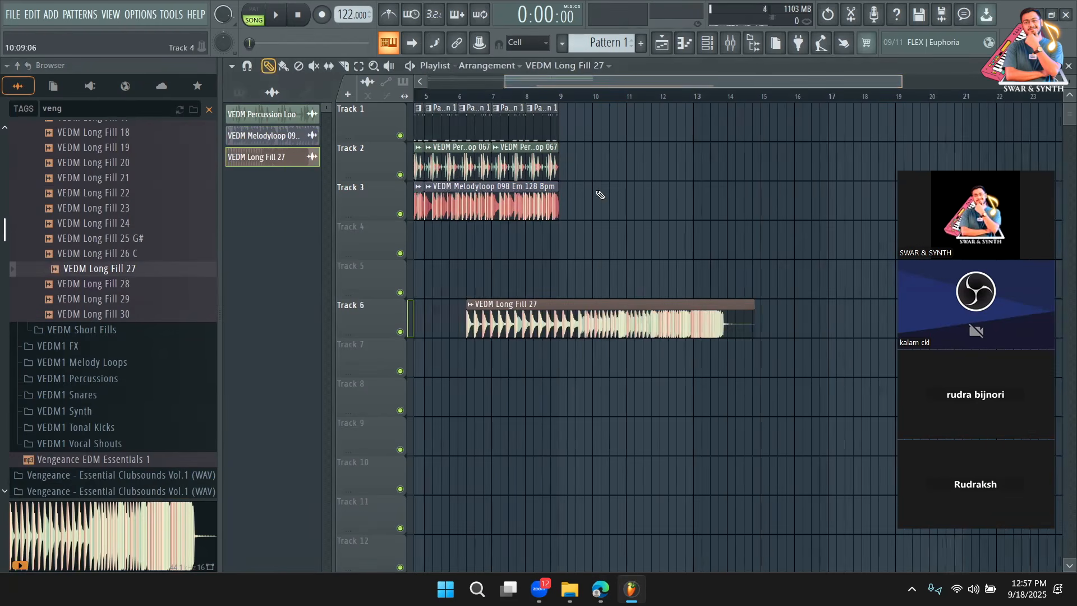
{"action": "key", "text": "space"}
{"action": "left_click", "coordinate": [661, 93]}
{"action": "left_click_drag", "start_coordinate": [685, 80], "coordinate": [710, 80]}
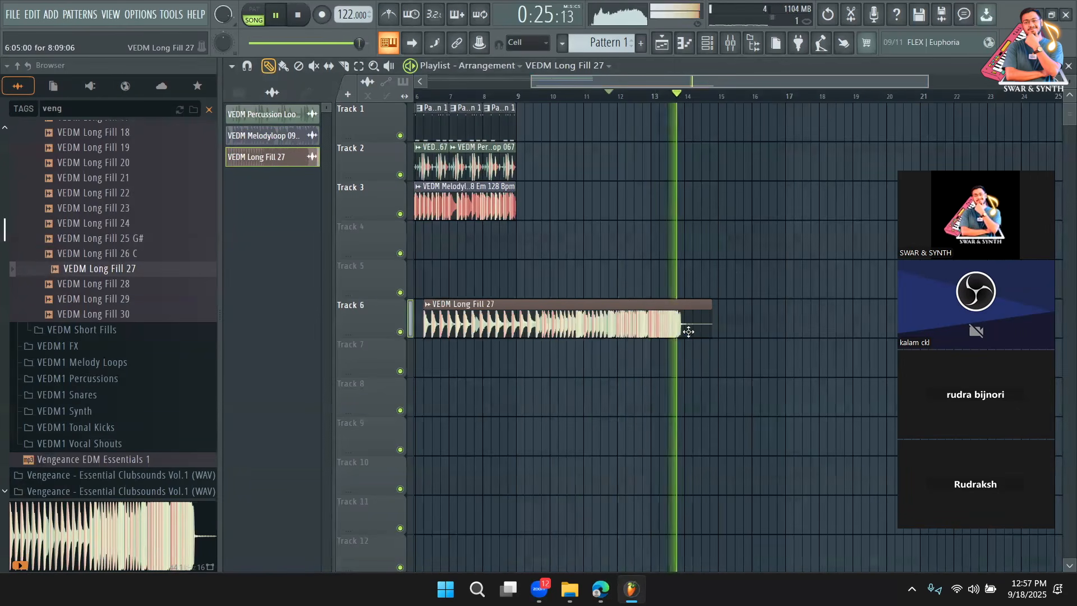
Step: Stop playback and delete the VEDM Long Fill 27 clip from Track 6
{"action": "key", "text": "space"}
{"action": "left_click_drag", "start_coordinate": [575, 317], "coordinate": [656, 323]}
{"action": "right_click", "coordinate": [596, 324]}
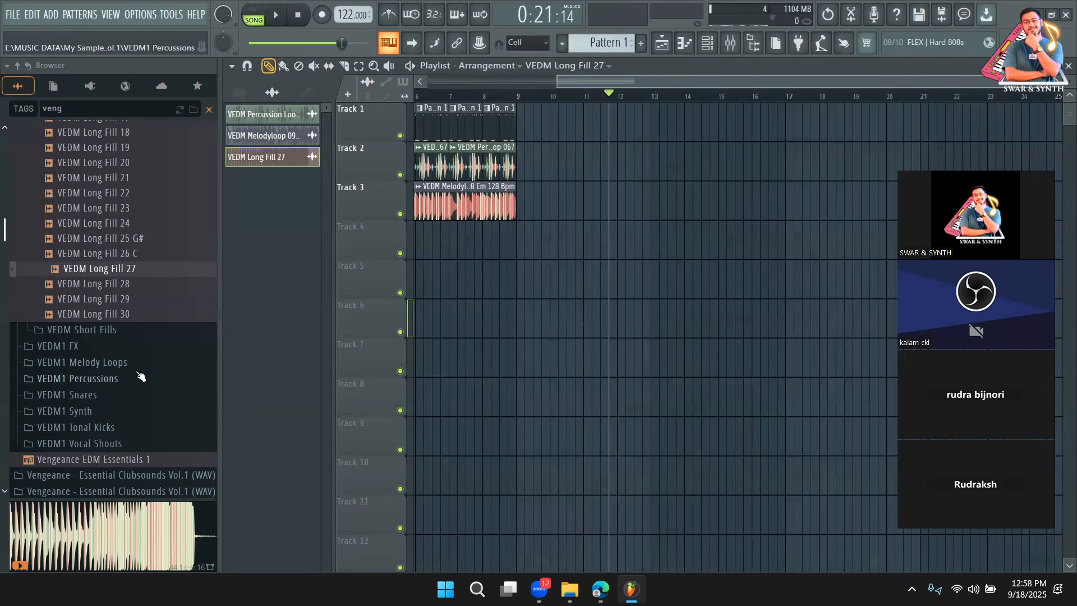
{"action": "scroll", "coordinate": [114, 363], "scroll_direction": "down", "scroll_amount": 10}
{"action": "scroll", "coordinate": [134, 359], "scroll_direction": "up", "scroll_amount": 6}
{"action": "scroll", "coordinate": [152, 365], "scroll_direction": "down", "scroll_amount": 3}
{"action": "scroll", "coordinate": [154, 364], "scroll_direction": "down", "scroll_amount": 8}
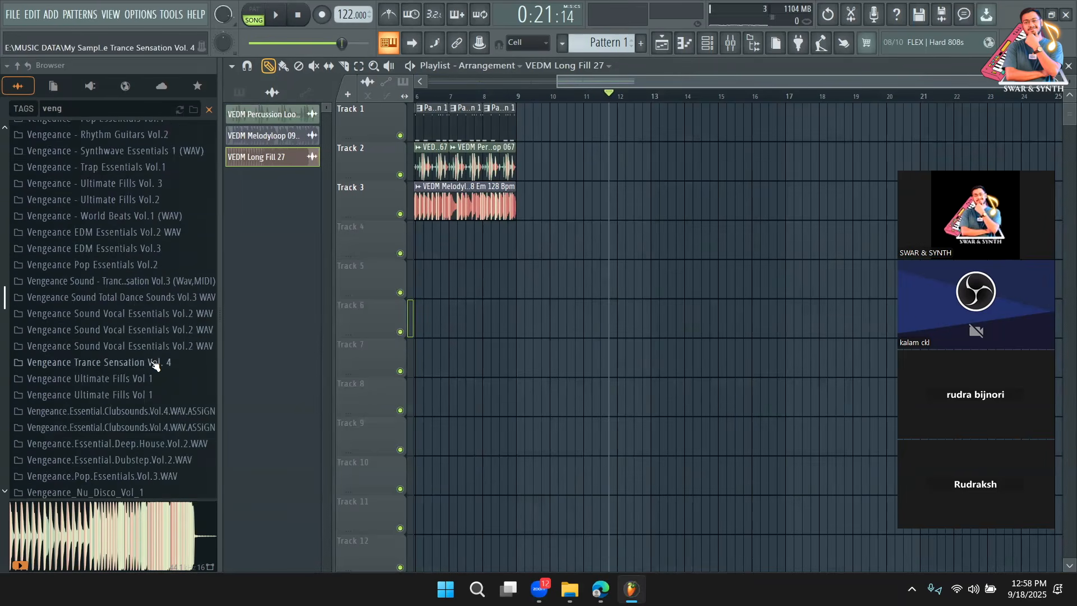
{"action": "scroll", "coordinate": [155, 365], "scroll_direction": "up", "scroll_amount": 8}
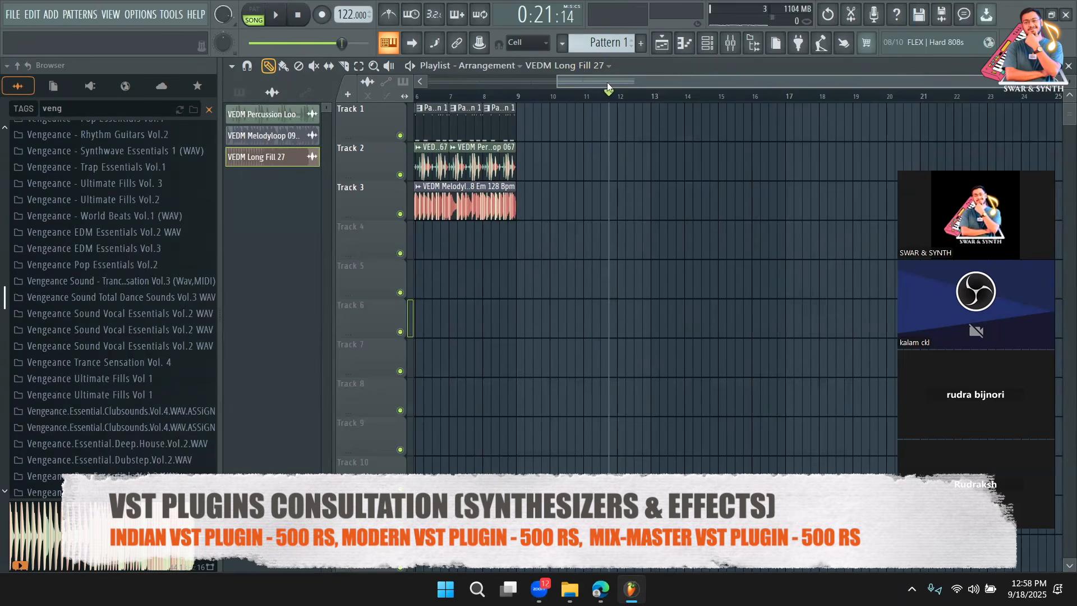
{"action": "left_click_drag", "start_coordinate": [609, 85], "coordinate": [449, 88]}
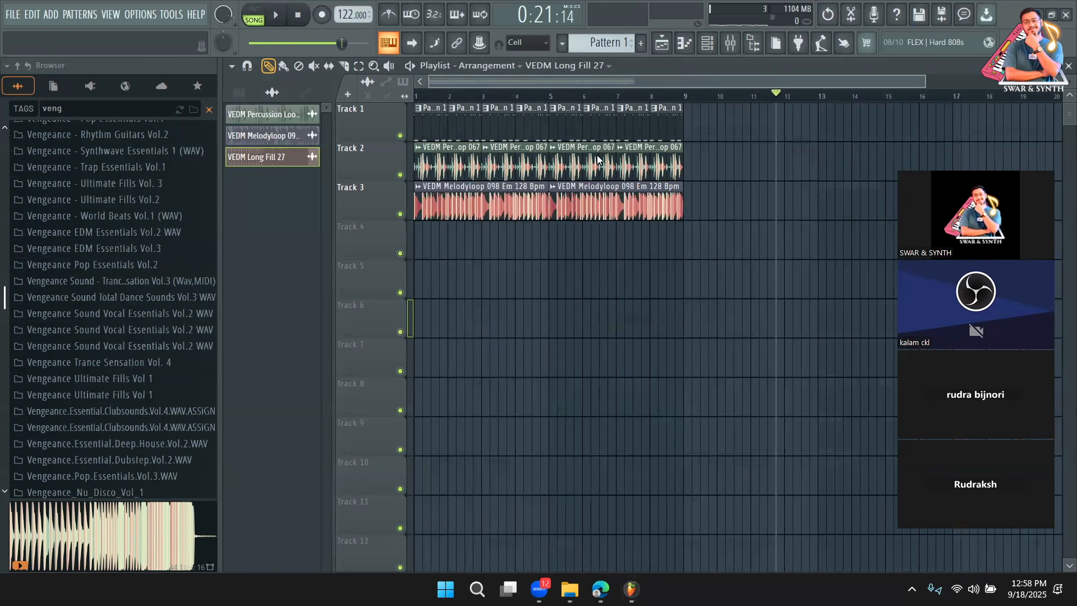
{"action": "left_click_drag", "start_coordinate": [976, 178], "coordinate": [958, 98]}
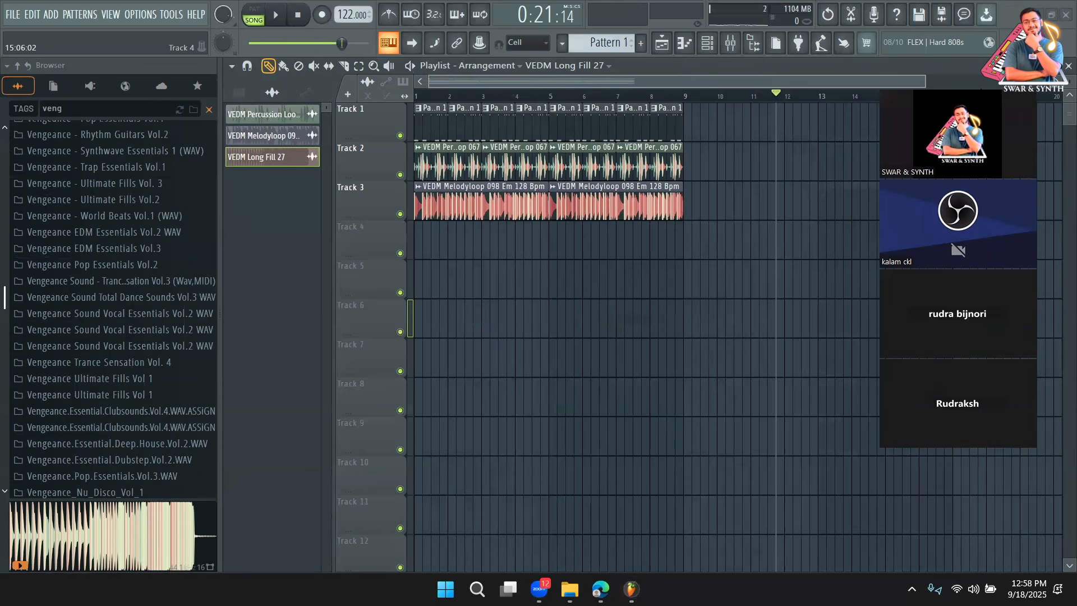